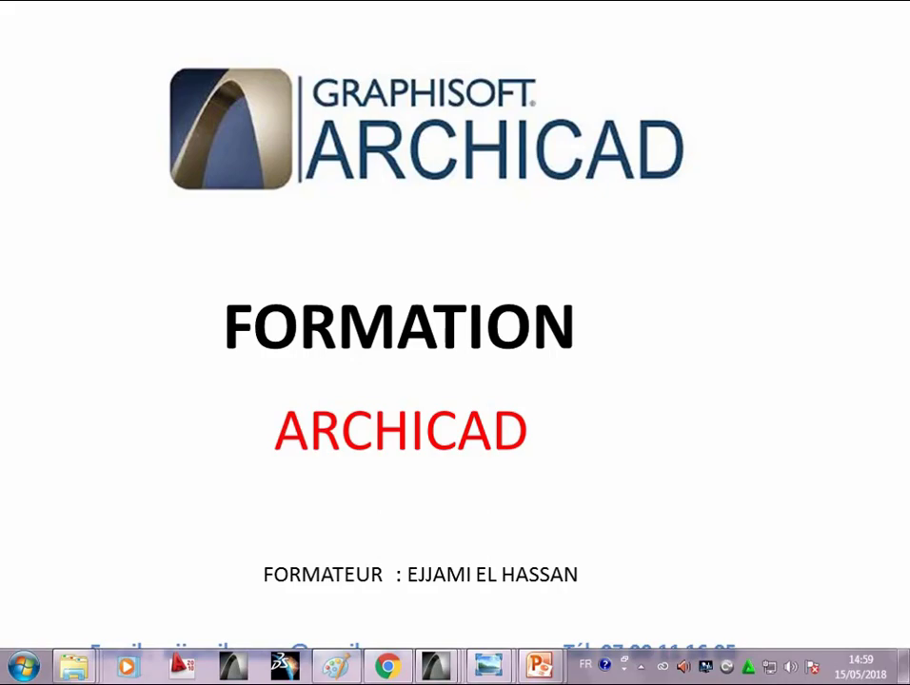
- Advance the slideshow past the title slide to the Motifs de Hachures slide
{"action": "key", "text": "Right"}
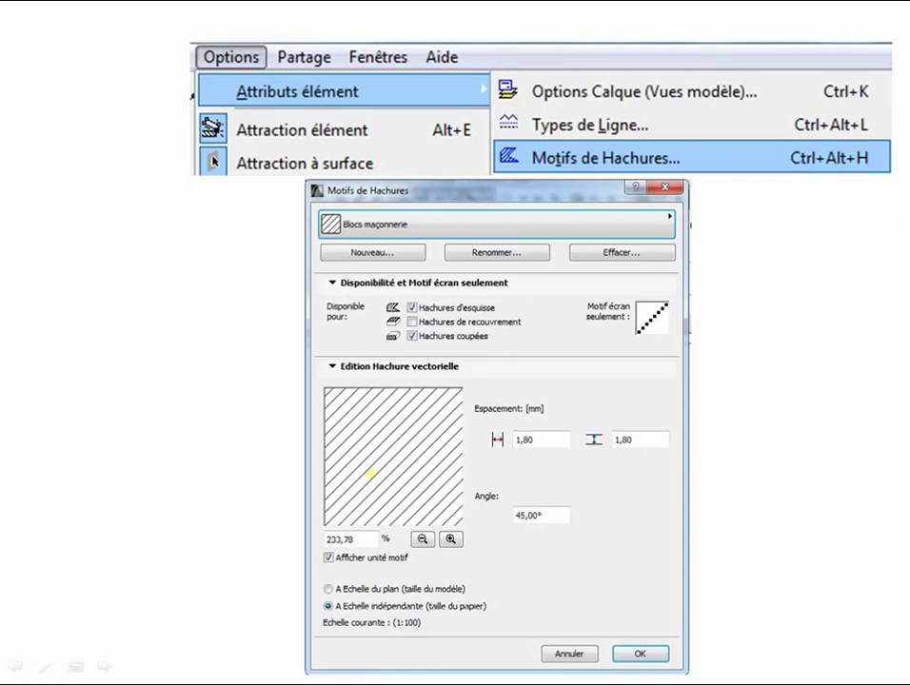
- Advance past the navigator slide to the ARCICAD EXERCICE 01 plan-and-elevation slide
{"action": "key", "text": "Right"}
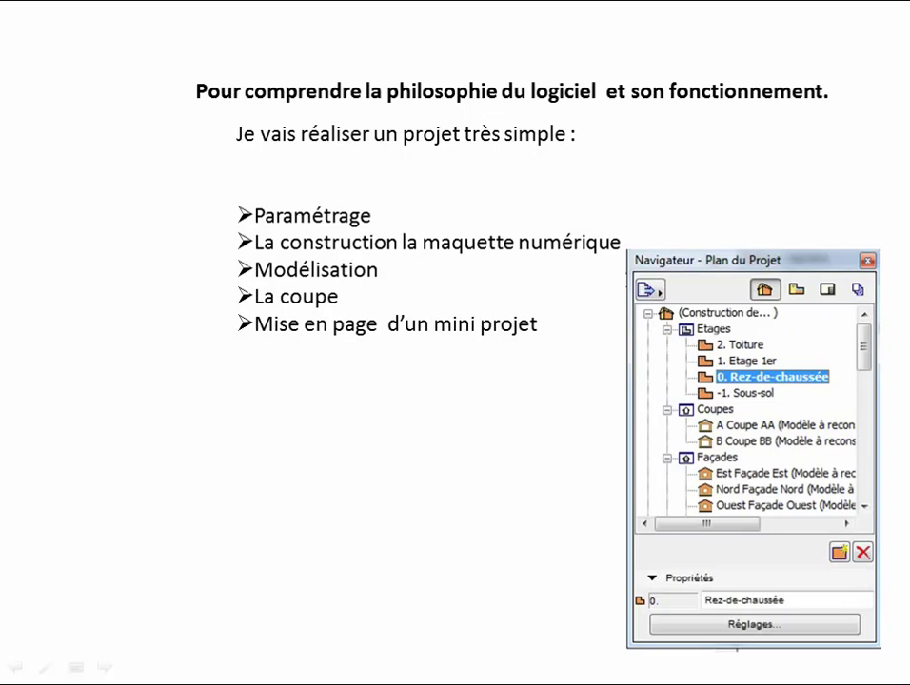
{"action": "key", "text": "Right"}
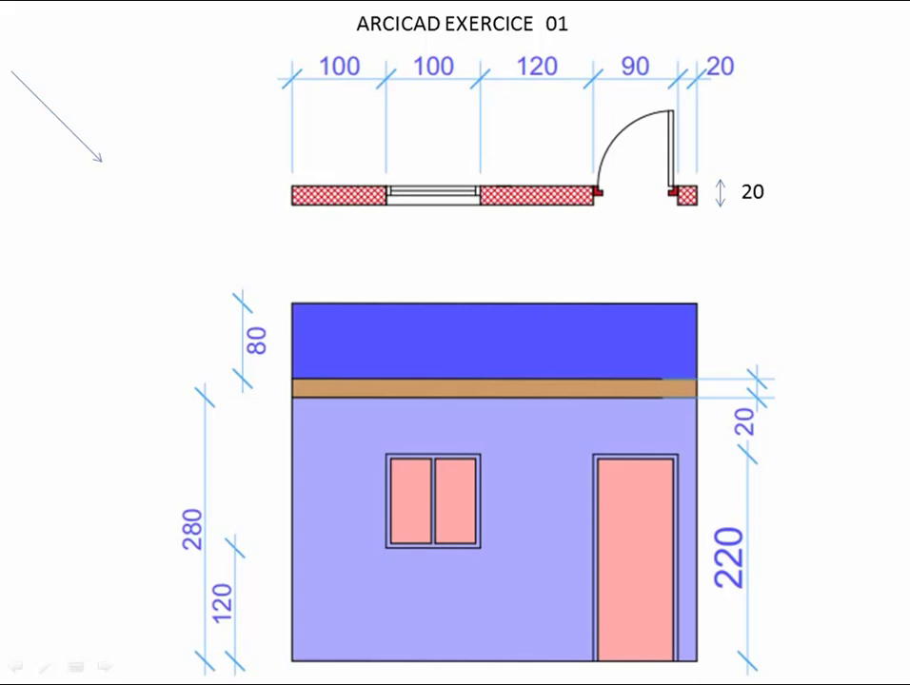
- Step to the last slide and back to the exercise drawing slide 12
{"action": "key", "text": "Right"}
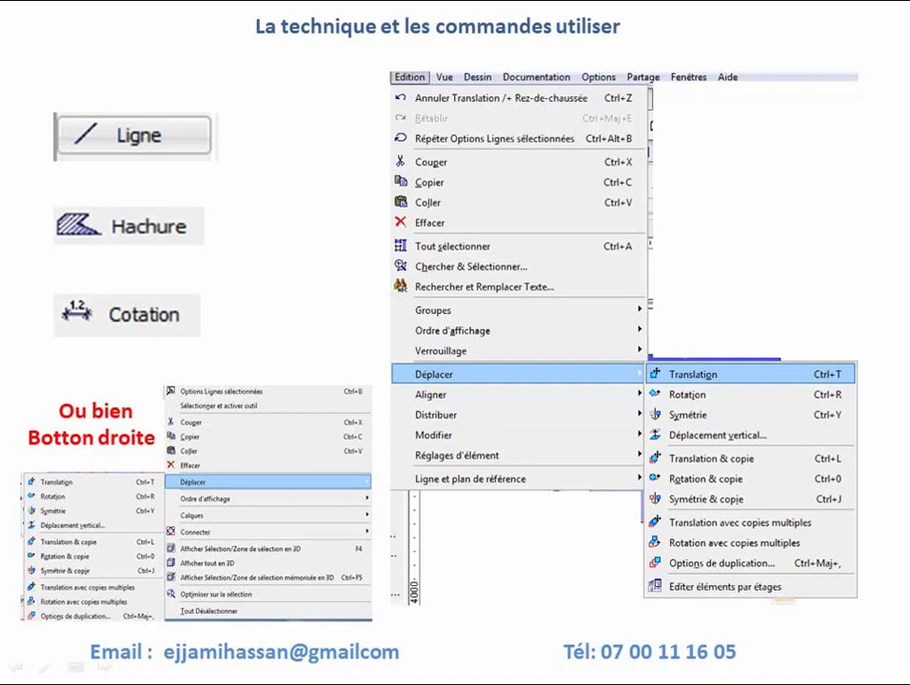
{"action": "key", "text": "Right"}
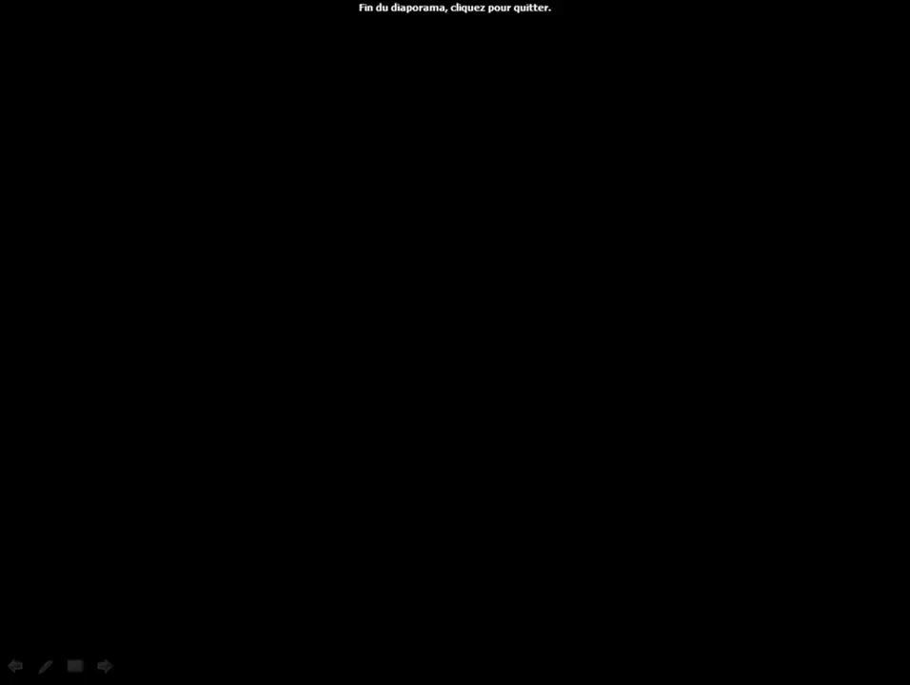
{"action": "key", "text": "Left"}
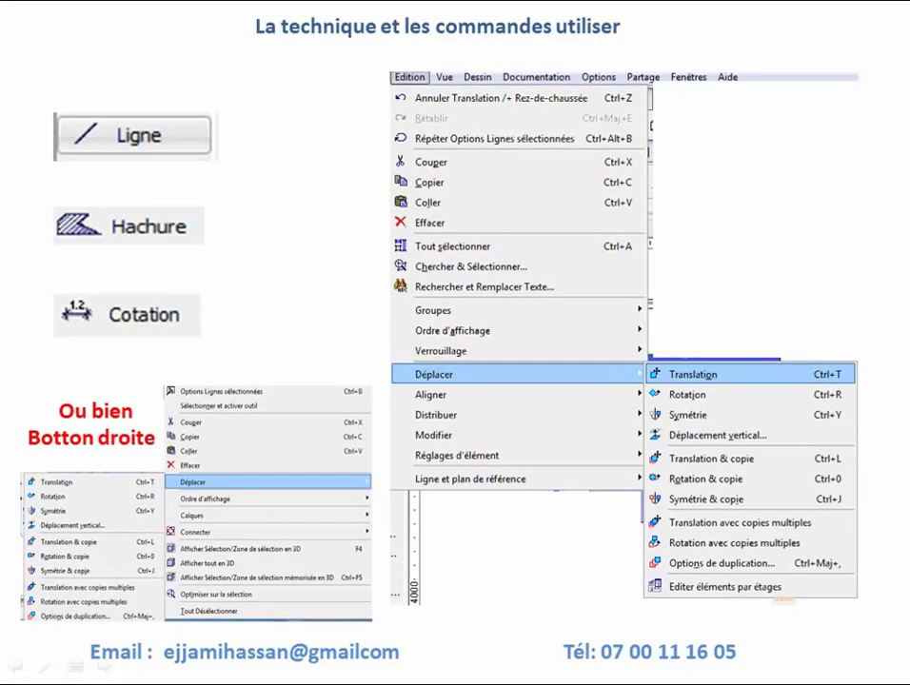
{"action": "key", "text": "Left"}
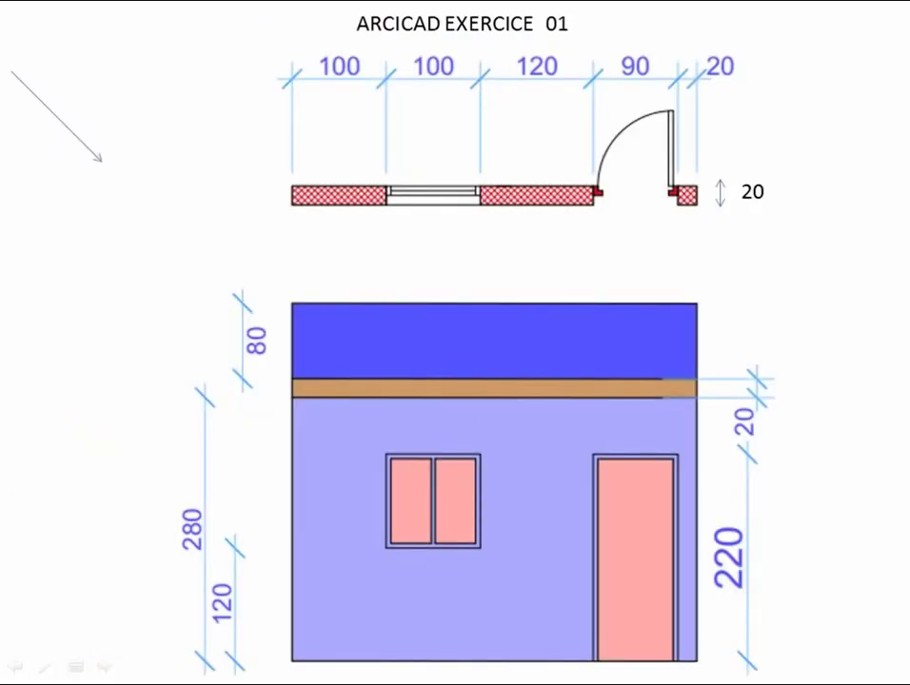
- End the slideshow and bring the empty ArchiCAD window to the front
{"action": "key", "text": "Escape"}
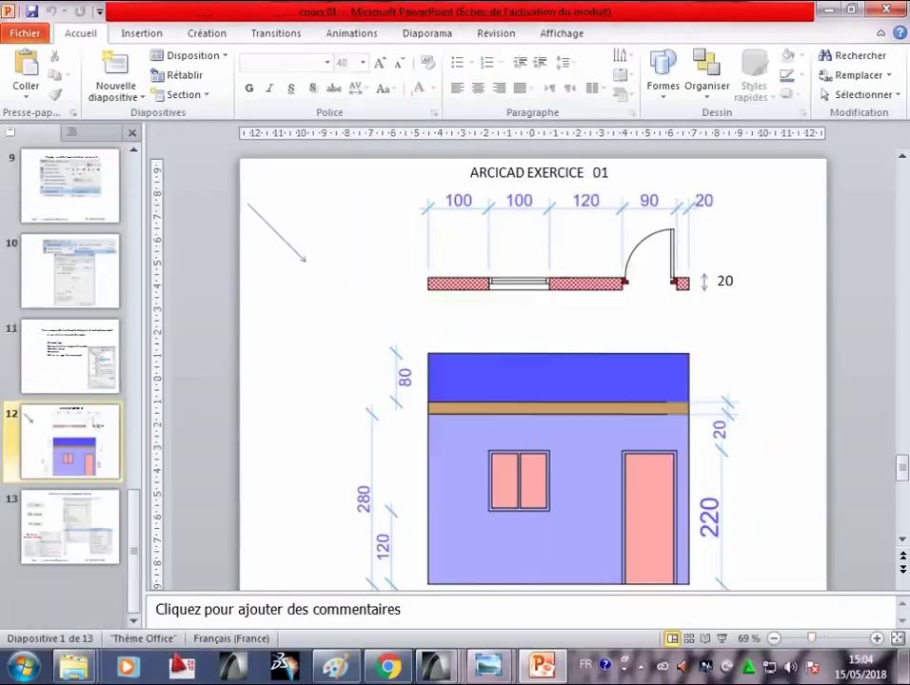
{"action": "left_click", "coordinate": [434, 666]}
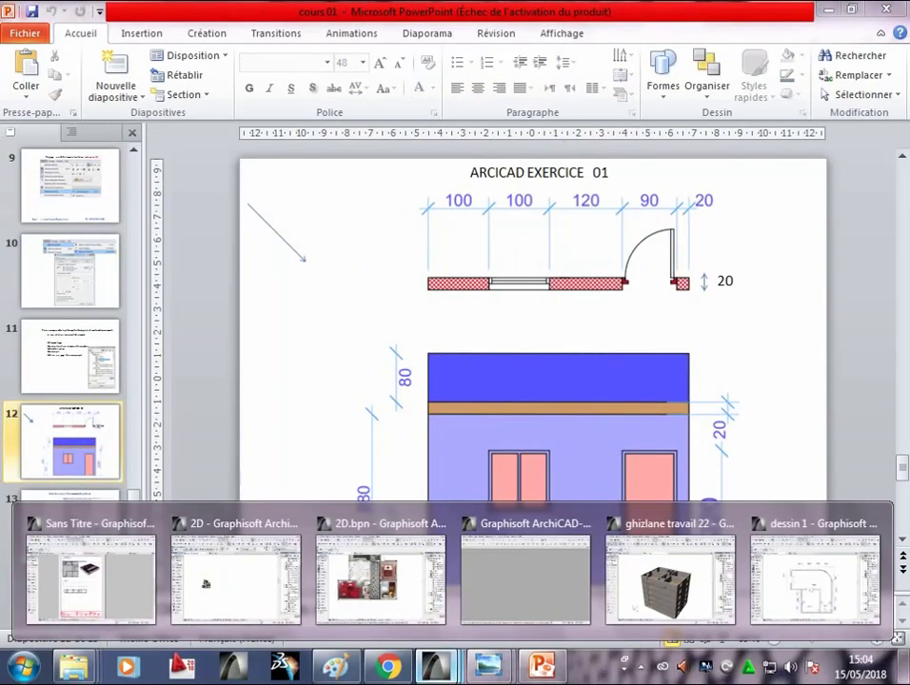
{"action": "left_click", "coordinate": [525, 578]}
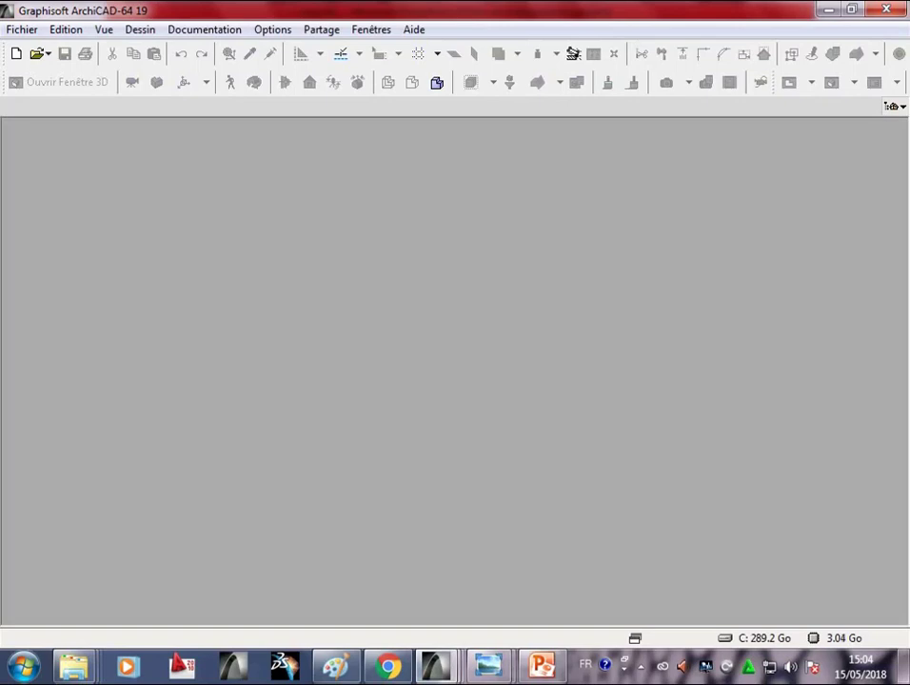
- Create a new project from the ArchiCAD 19 DEFAUT.tpl template
{"action": "left_click", "coordinate": [21, 30]}
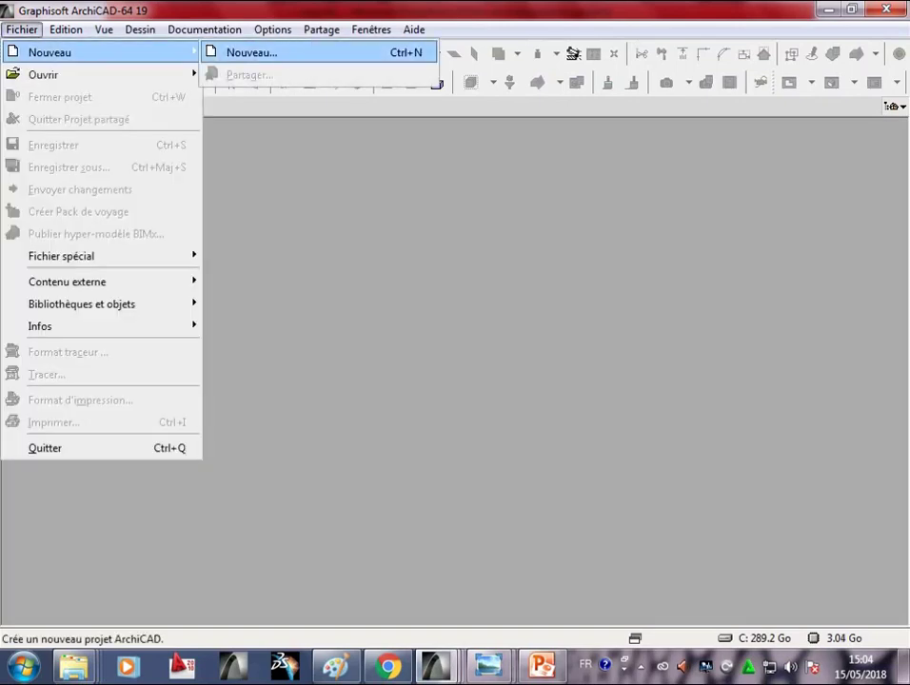
{"action": "left_click", "coordinate": [252, 53]}
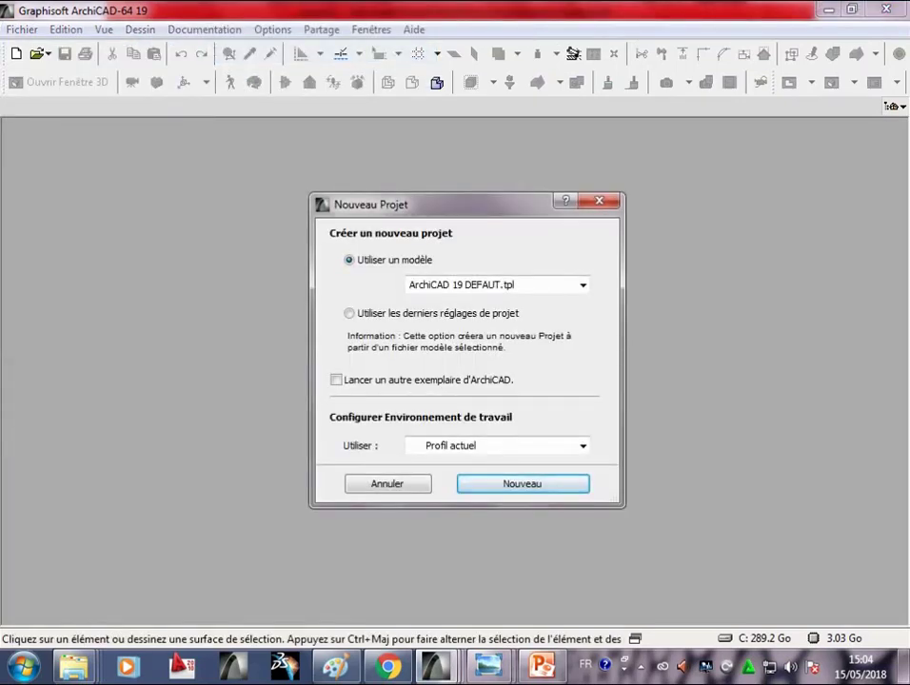
{"action": "key", "text": "Return"}
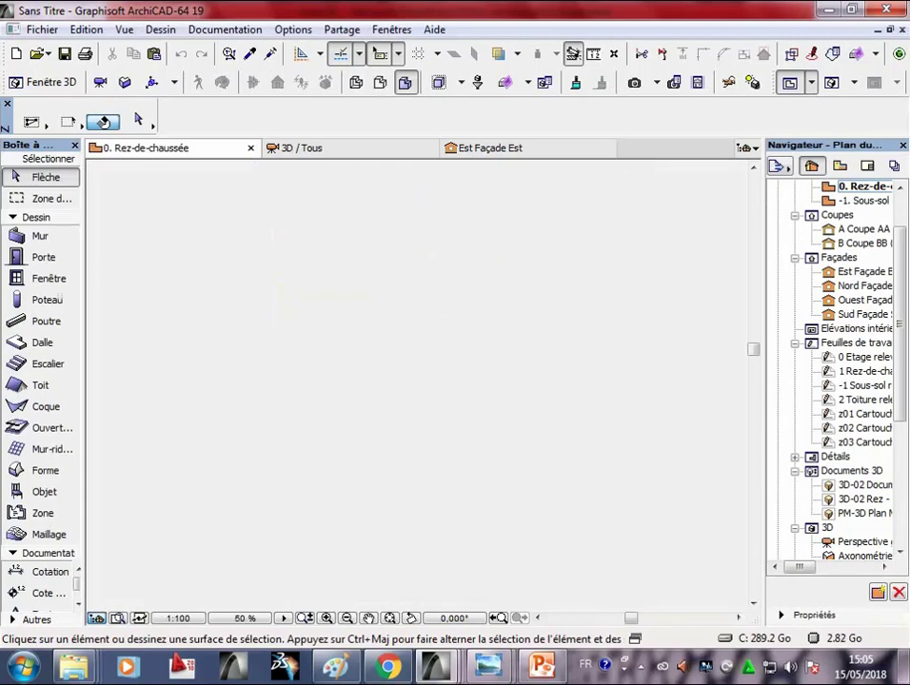
- Undock and close the Toolbox, then reopen it and dock it back on the left
{"action": "left_click", "coordinate": [40, 235]}
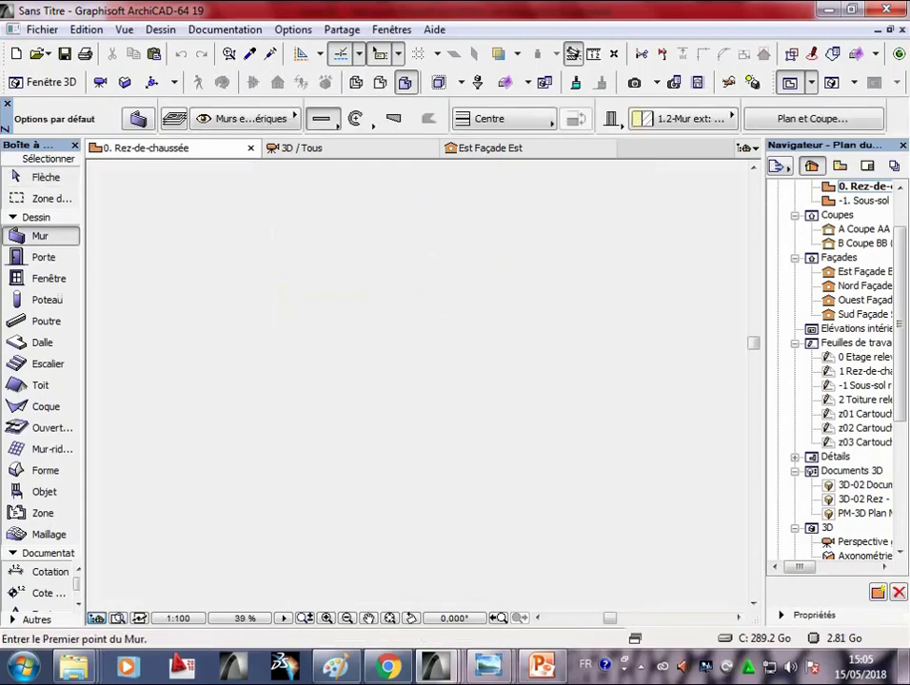
{"action": "mouse_move", "coordinate": [28, 145]}
{"action": "left_mouse_down"}
{"action": "mouse_move", "coordinate": [257, 208]}
{"action": "mouse_move", "coordinate": [164, 185]}
{"action": "left_mouse_up"}
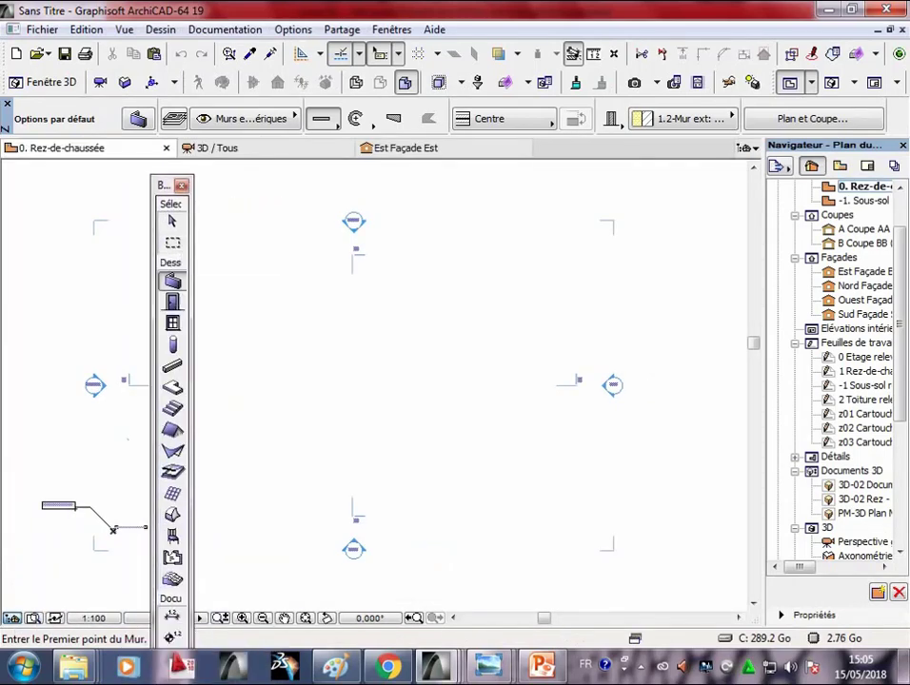
{"action": "left_click_drag", "start_coordinate": [193, 381], "coordinate": [236, 380]}
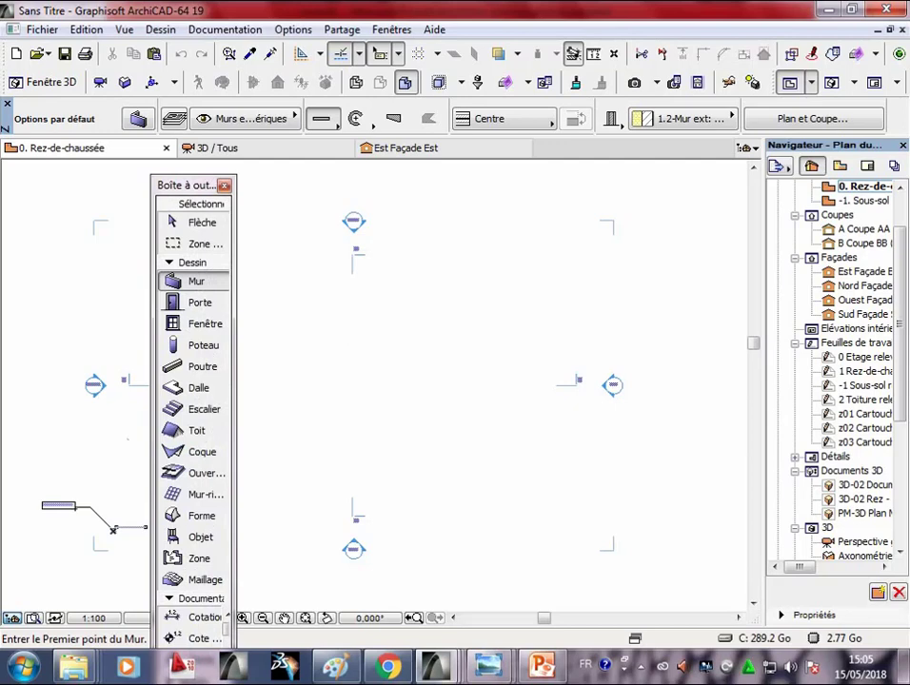
{"action": "left_click", "coordinate": [223, 184]}
{"action": "left_click", "coordinate": [391, 30]}
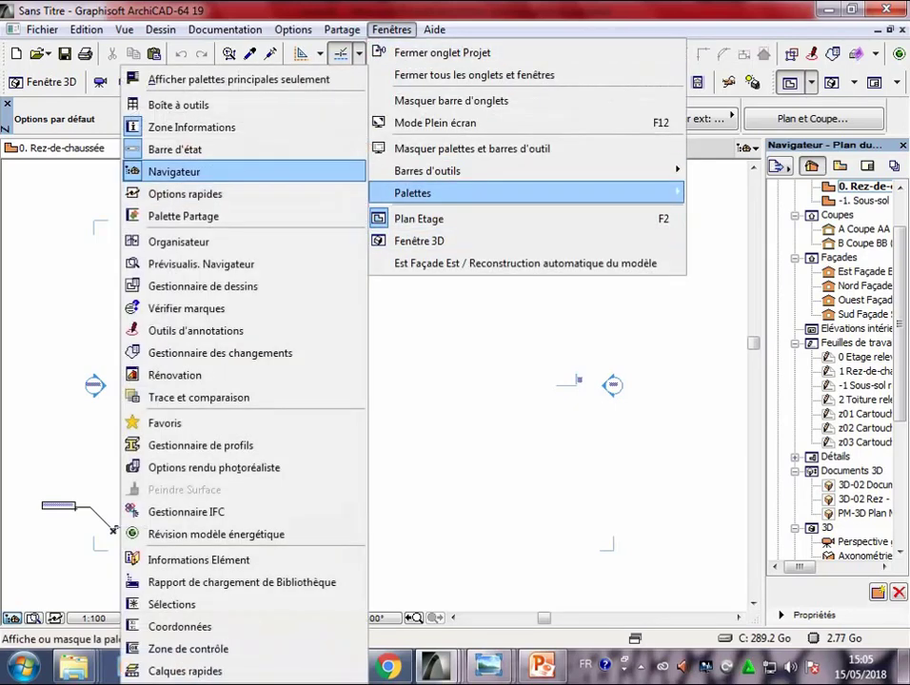
{"action": "left_click", "coordinate": [182, 102]}
{"action": "left_click_drag", "start_coordinate": [188, 184], "coordinate": [28, 174]}
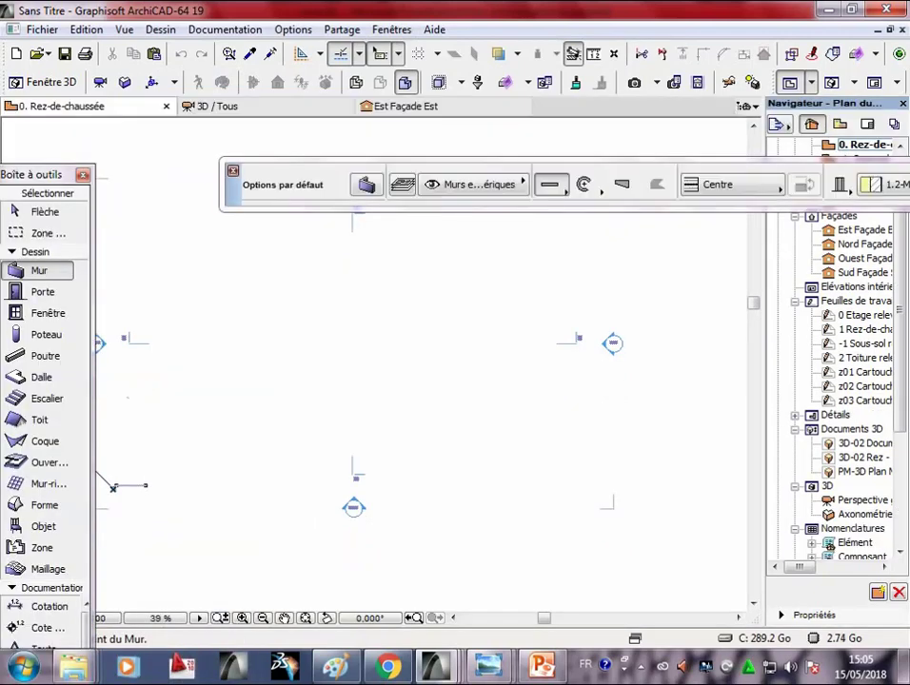
- Restore the wall Zone Informations palette and detach the Navigator into a floating window
{"action": "left_click", "coordinate": [391, 29]}
{"action": "mouse_move", "coordinate": [412, 194]}
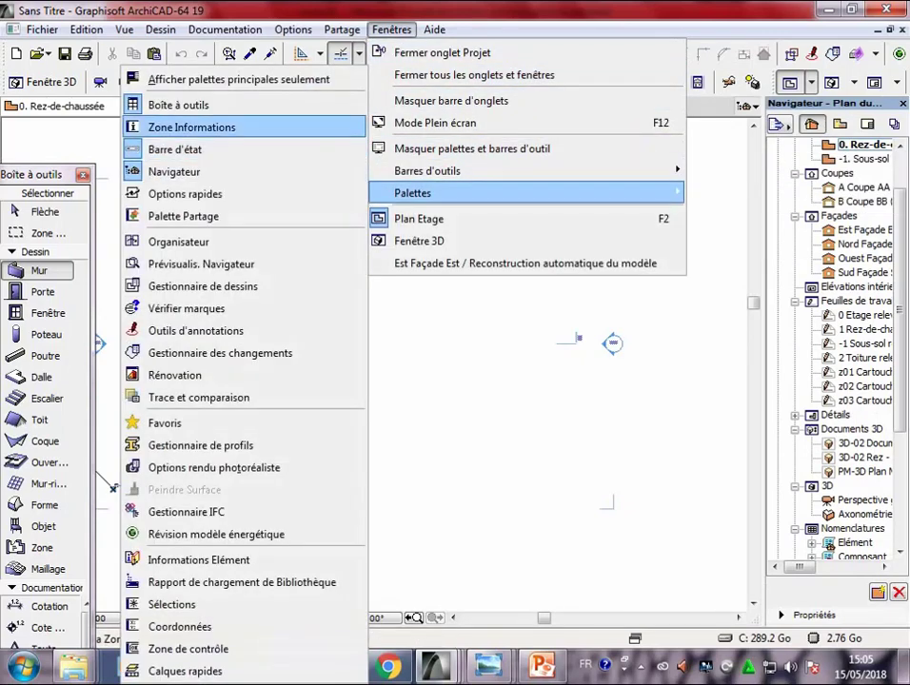
{"action": "left_click", "coordinate": [190, 127]}
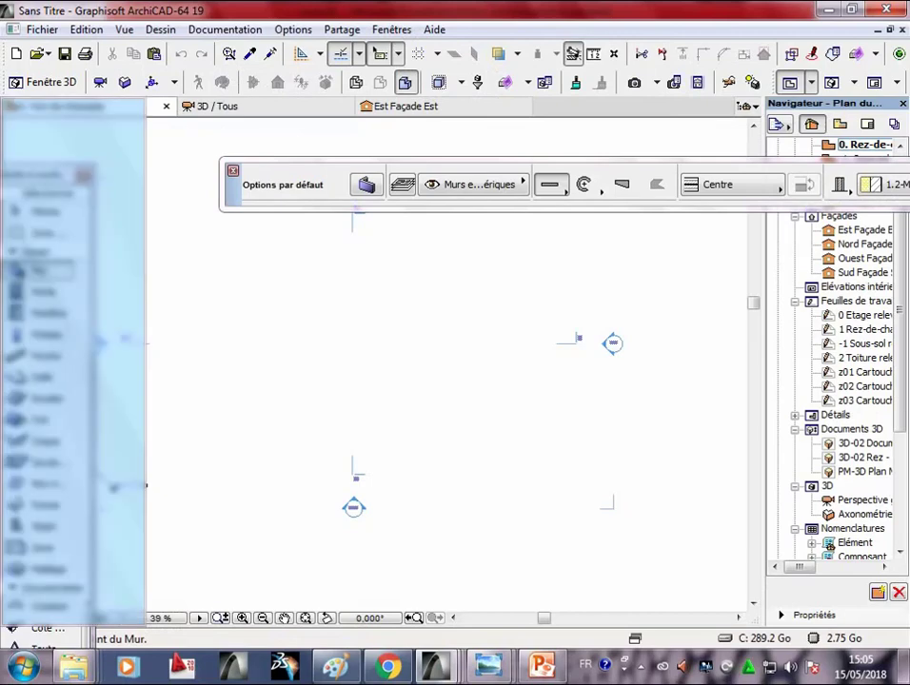
{"action": "left_click_drag", "start_coordinate": [231, 190], "coordinate": [31, 152]}
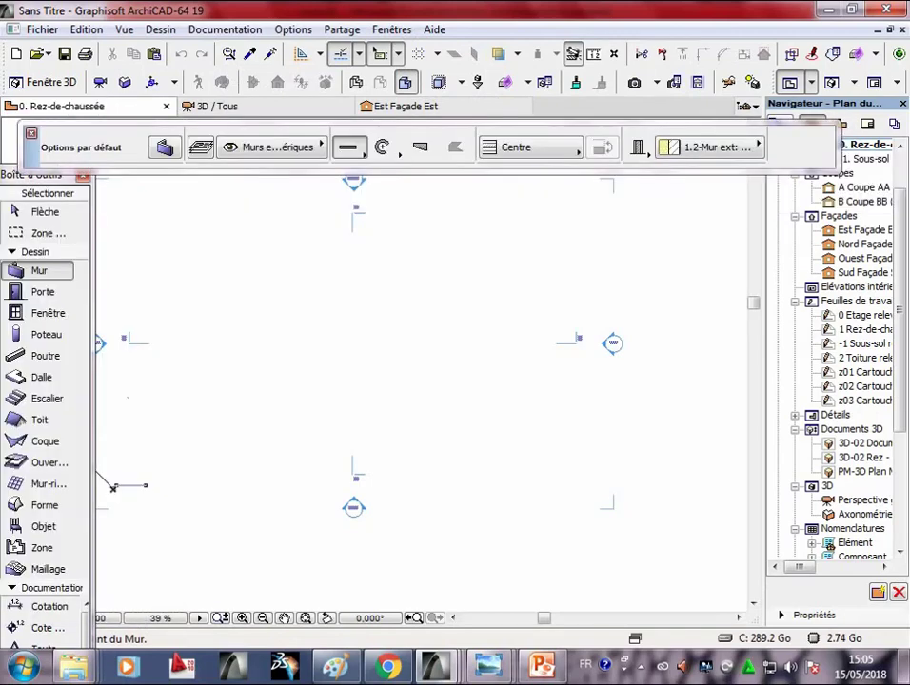
{"action": "left_click_drag", "start_coordinate": [819, 103], "coordinate": [447, 238]}
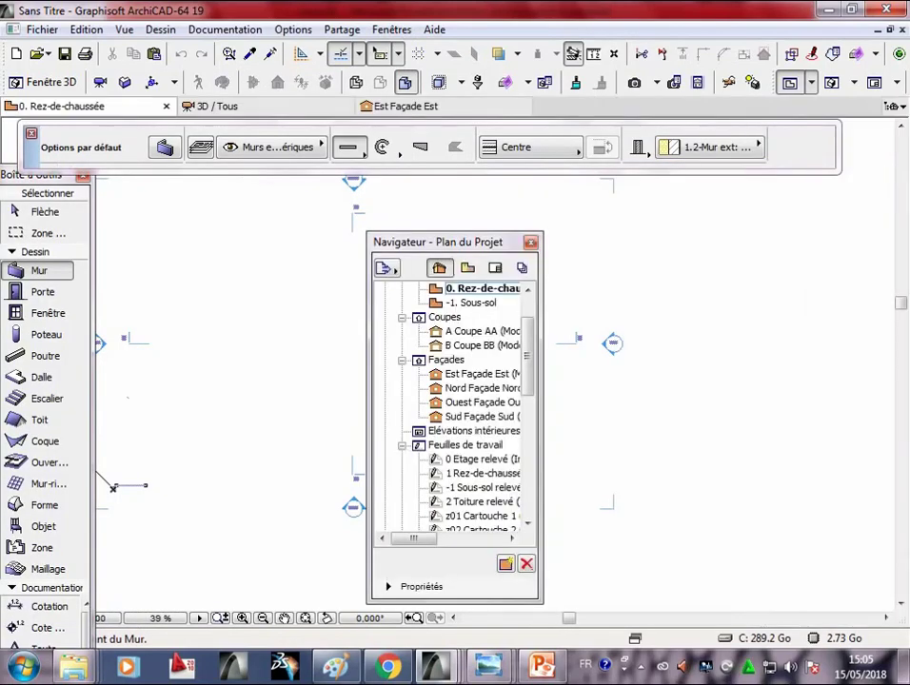
{"action": "left_click", "coordinate": [391, 30]}
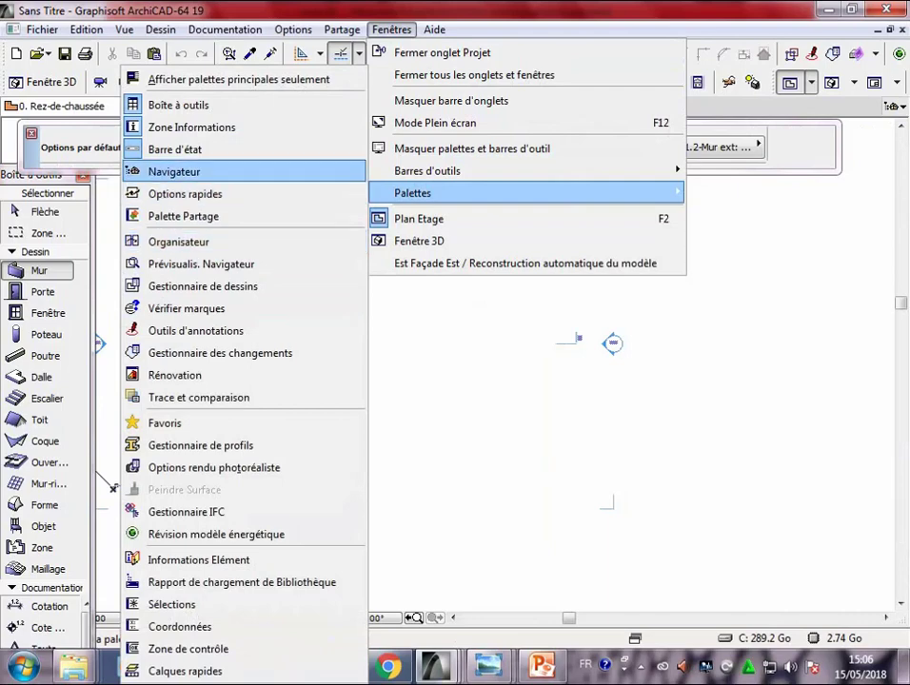
- Reopen the Navigator and delete the -1. Sous-sol basement story
{"action": "left_click", "coordinate": [174, 172]}
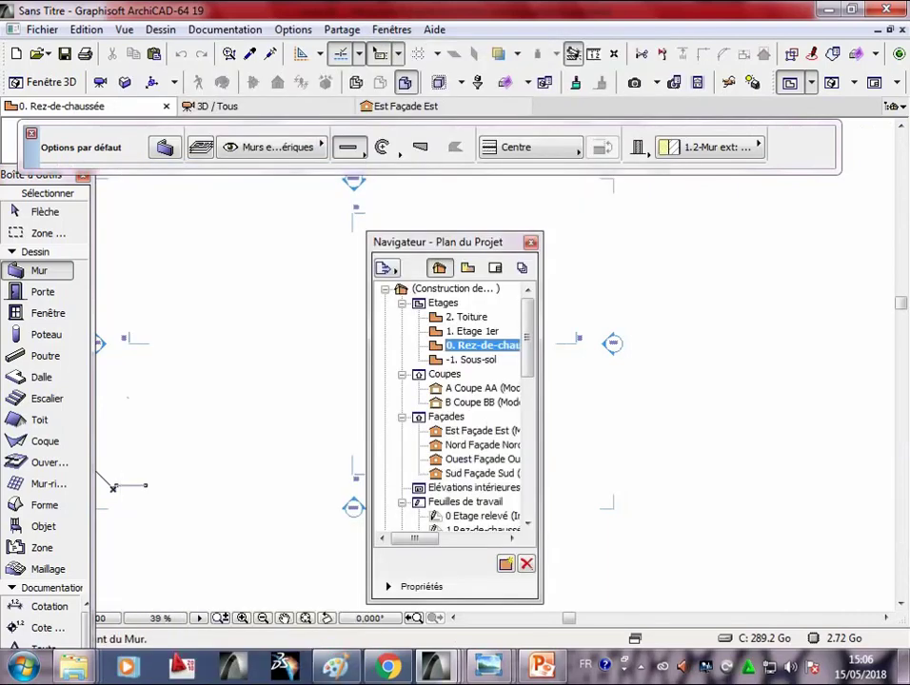
{"action": "left_click_drag", "start_coordinate": [448, 242], "coordinate": [483, 205]}
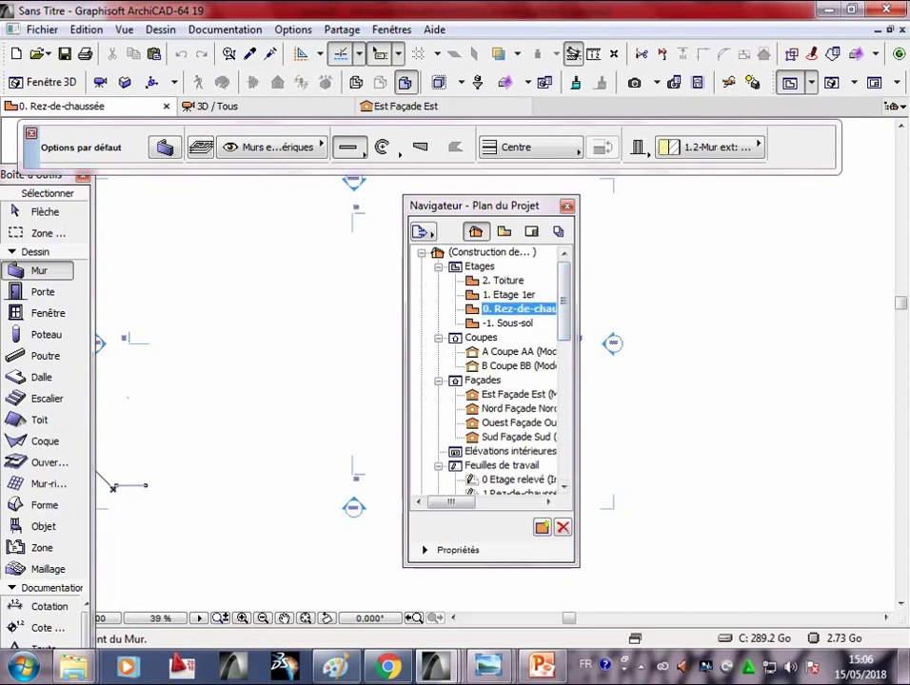
{"action": "left_click", "coordinate": [509, 322]}
{"action": "right_click", "coordinate": [514, 322]}
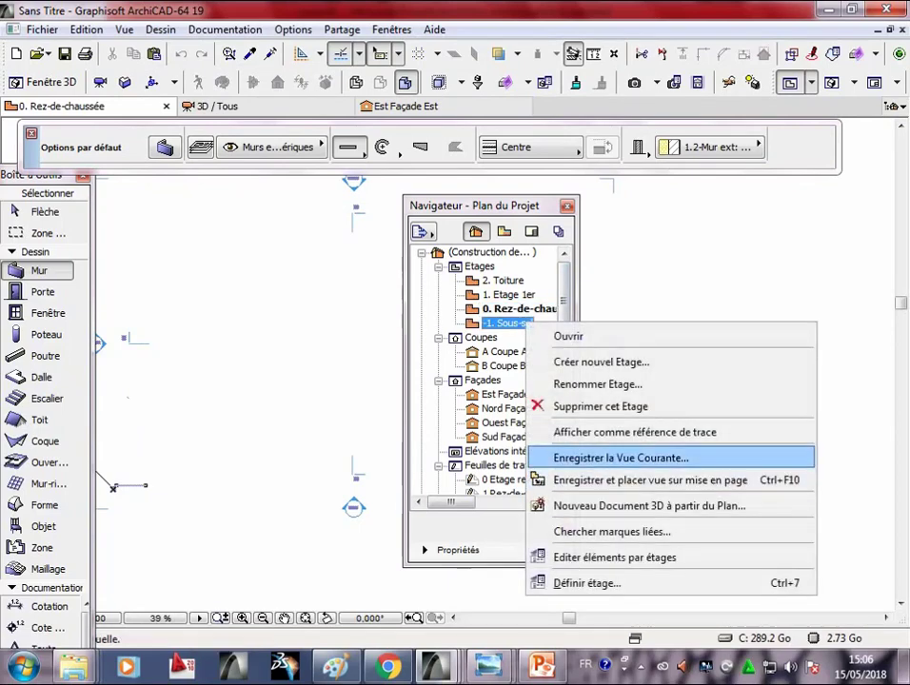
{"action": "left_click", "coordinate": [601, 406]}
{"action": "left_click", "coordinate": [646, 293]}
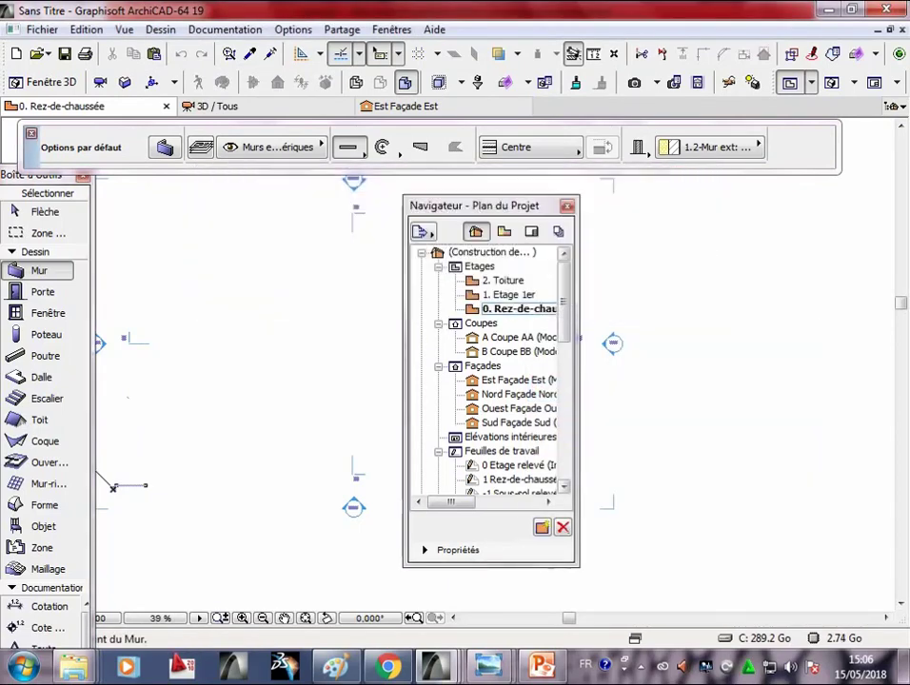
- Create a new story named '2 2eme etage' above 1. Etage 1er
{"action": "left_click", "coordinate": [508, 294]}
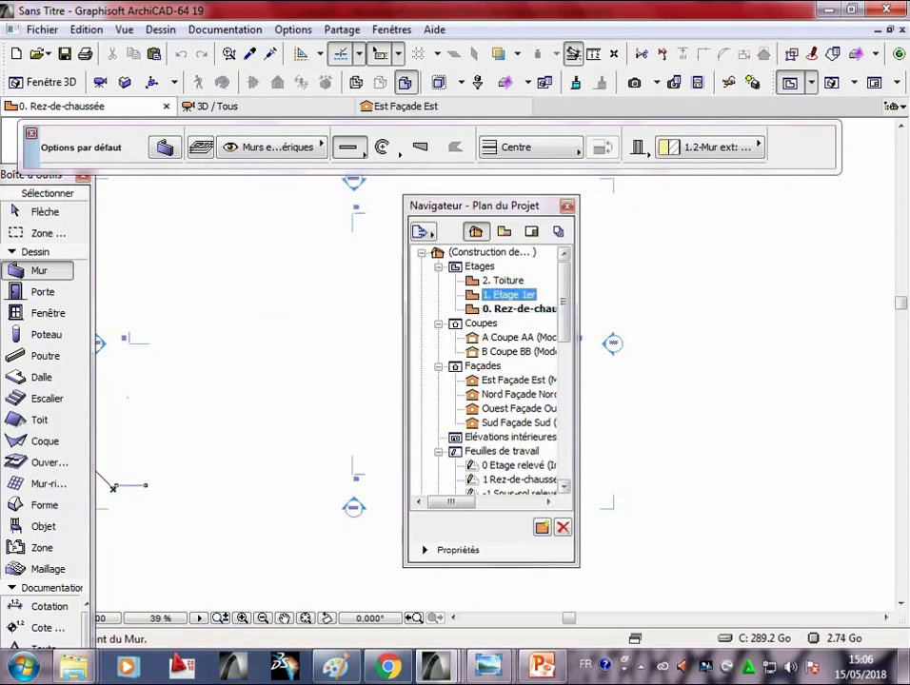
{"action": "right_click", "coordinate": [508, 294]}
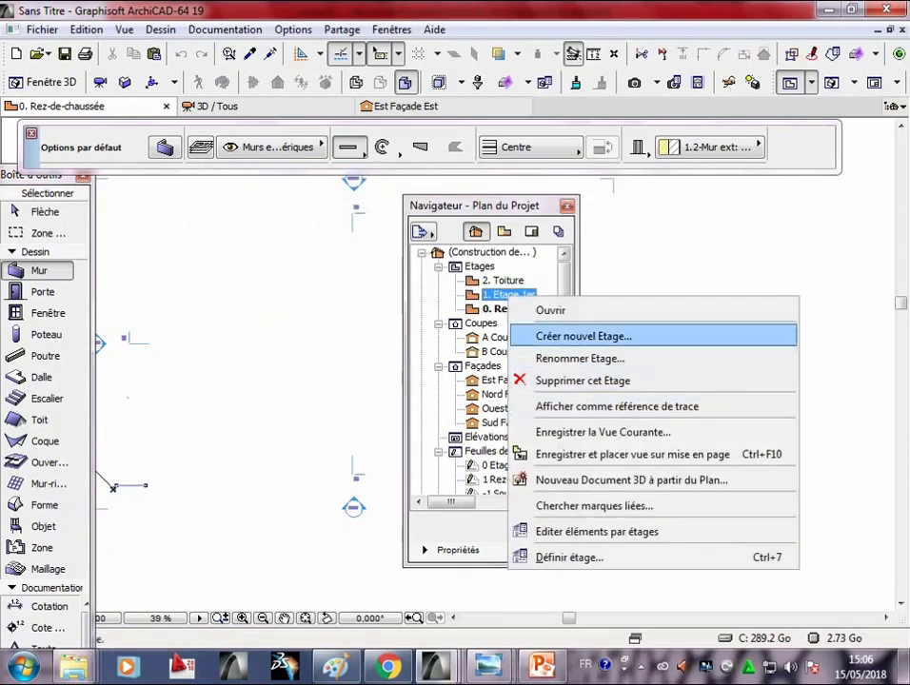
{"action": "left_click", "coordinate": [571, 335]}
{"action": "type", "text": "2 2eme"}
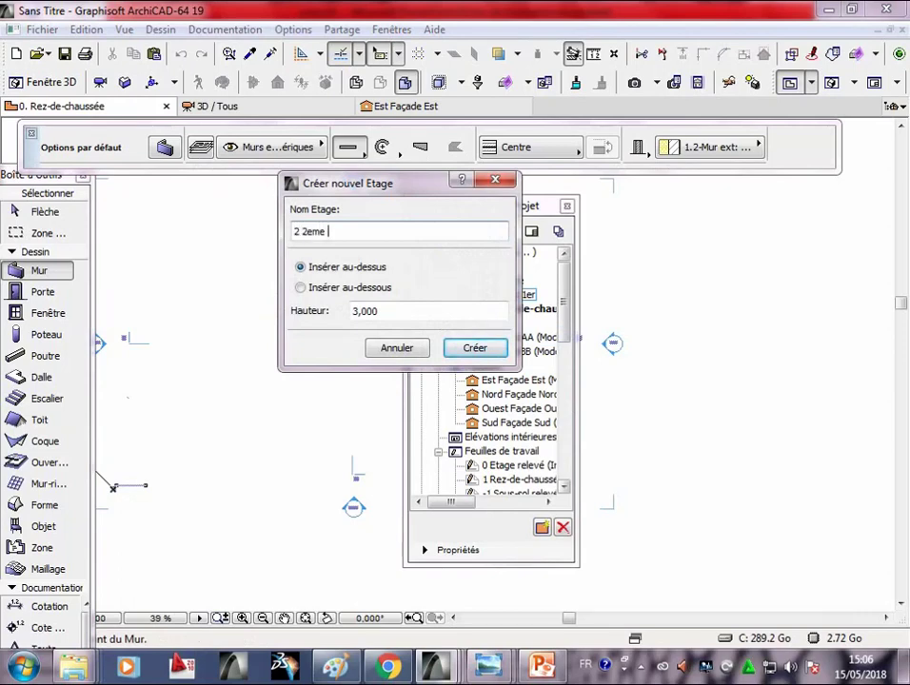
{"action": "type", "text": "eta"}
{"action": "type", "text": "ge"}
{"action": "key", "text": "Return"}
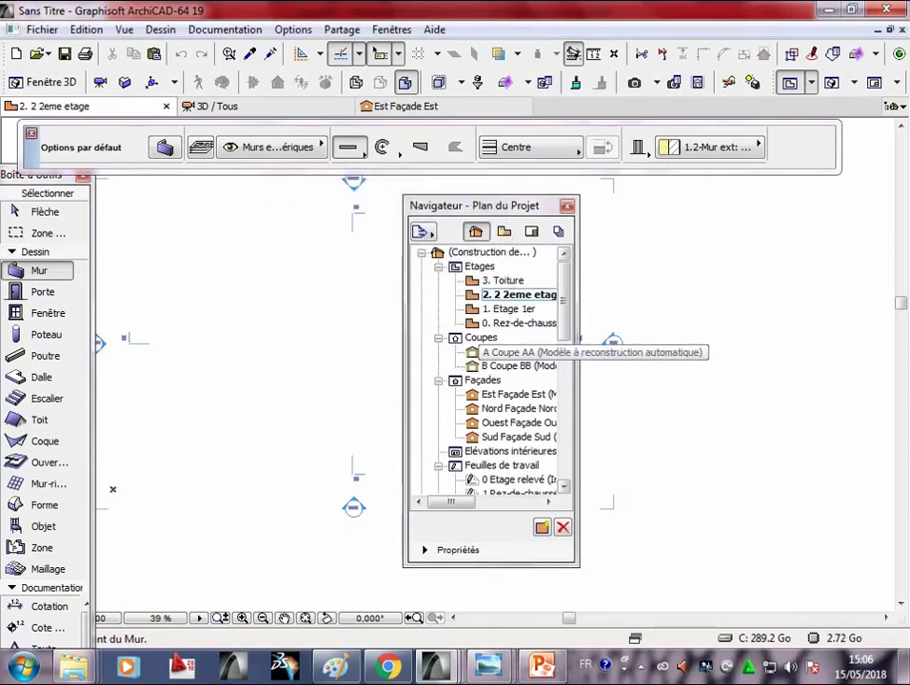
- Delete the Est, Nord, Ouest and Sud façade views
{"action": "left_click", "coordinate": [514, 351]}
{"action": "left_click", "coordinate": [514, 365], "text": "shift"}
{"action": "left_click", "coordinate": [514, 394], "text": "ctrl"}
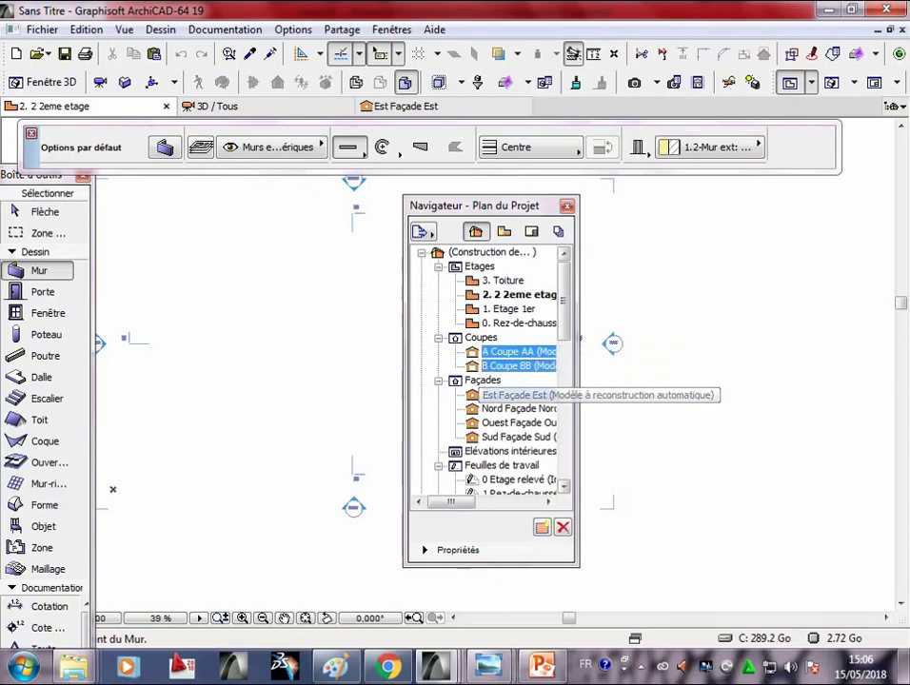
{"action": "left_click", "coordinate": [514, 408], "text": "ctrl"}
{"action": "left_click", "coordinate": [513, 422], "text": "ctrl"}
{"action": "left_click", "coordinate": [514, 437], "text": "ctrl"}
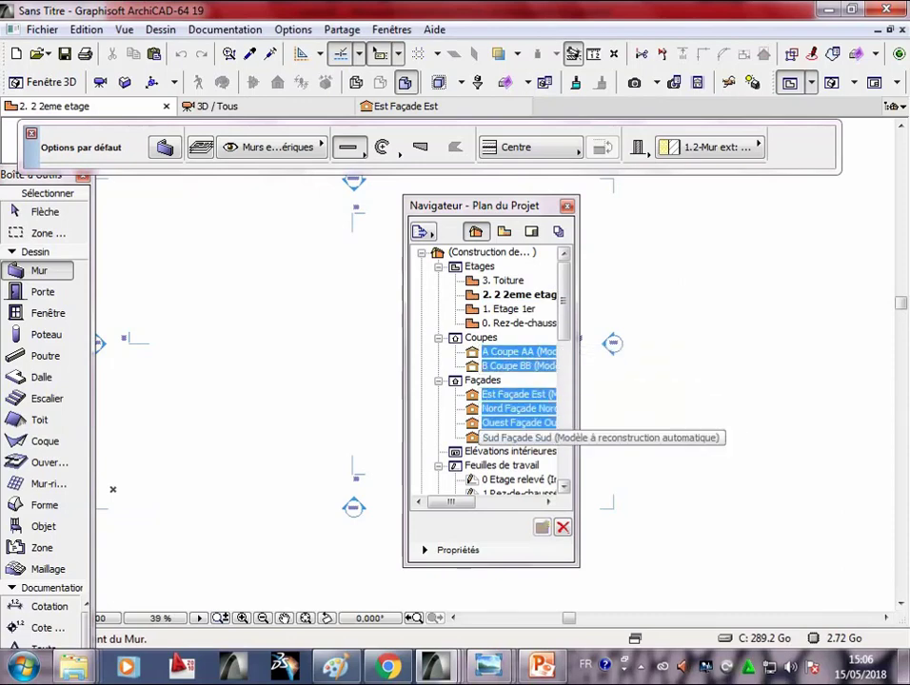
{"action": "right_click", "coordinate": [514, 437]}
{"action": "left_click", "coordinate": [582, 439]}
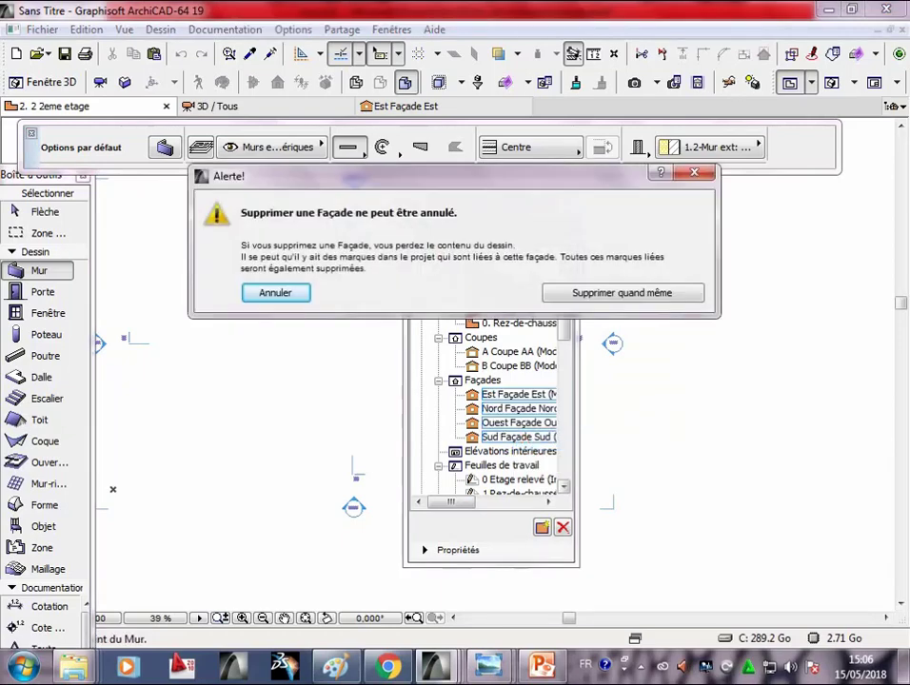
{"action": "left_click", "coordinate": [646, 290]}
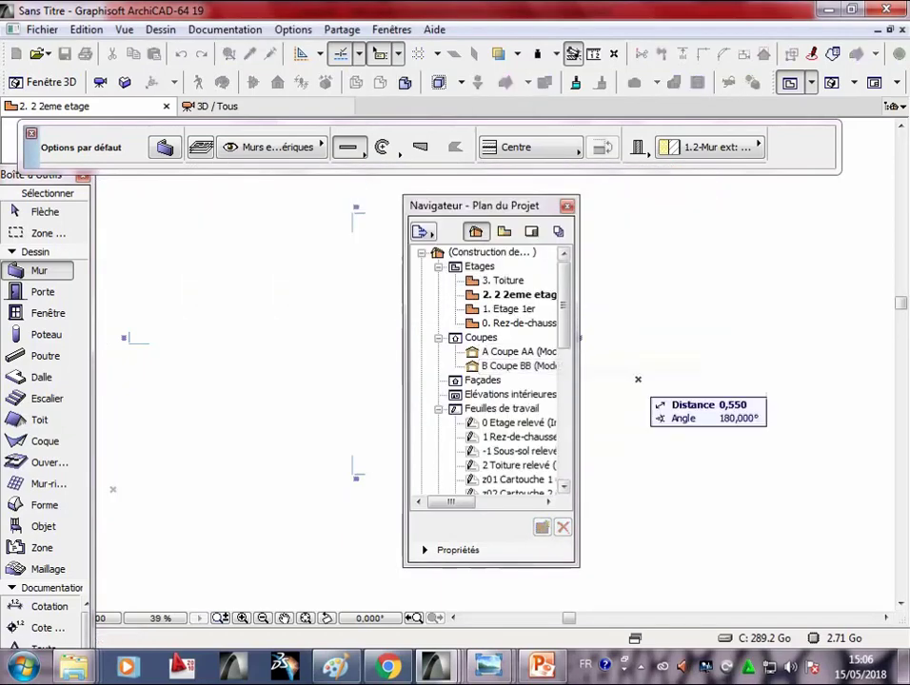
- Delete the Coupe AA and Coupe BB section views
{"action": "key", "text": "Escape"}
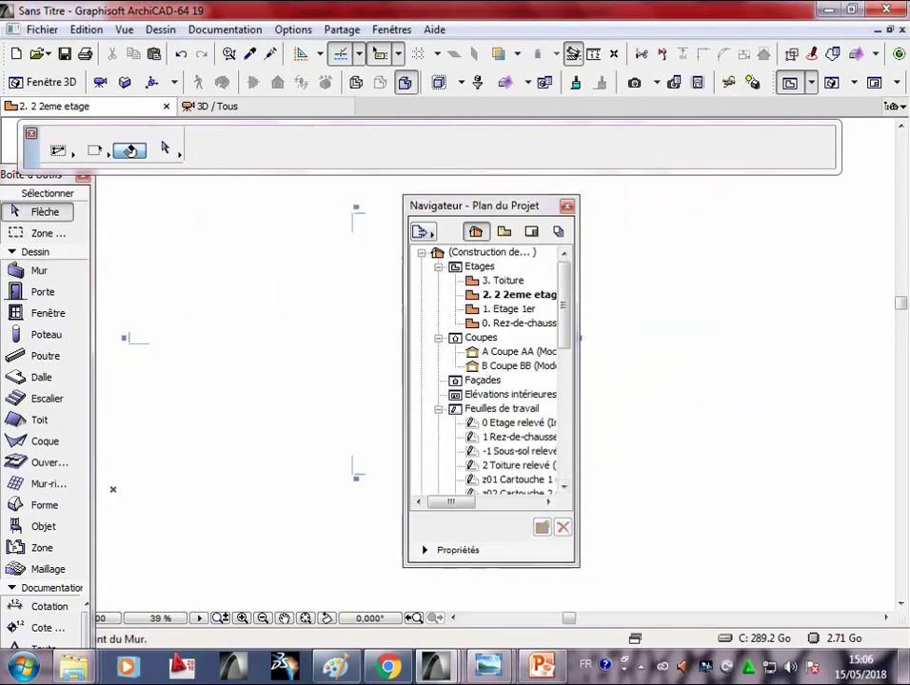
{"action": "left_click", "coordinate": [504, 352]}
{"action": "left_click", "coordinate": [514, 366], "text": "ctrl"}
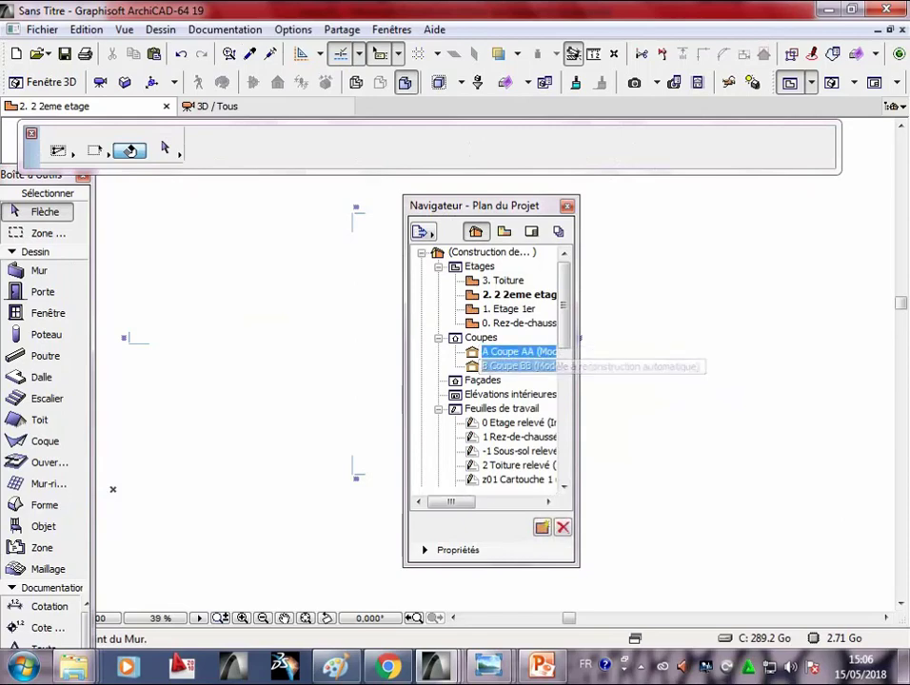
{"action": "right_click", "coordinate": [514, 366]}
{"action": "left_click", "coordinate": [579, 376]}
{"action": "left_click", "coordinate": [622, 292]}
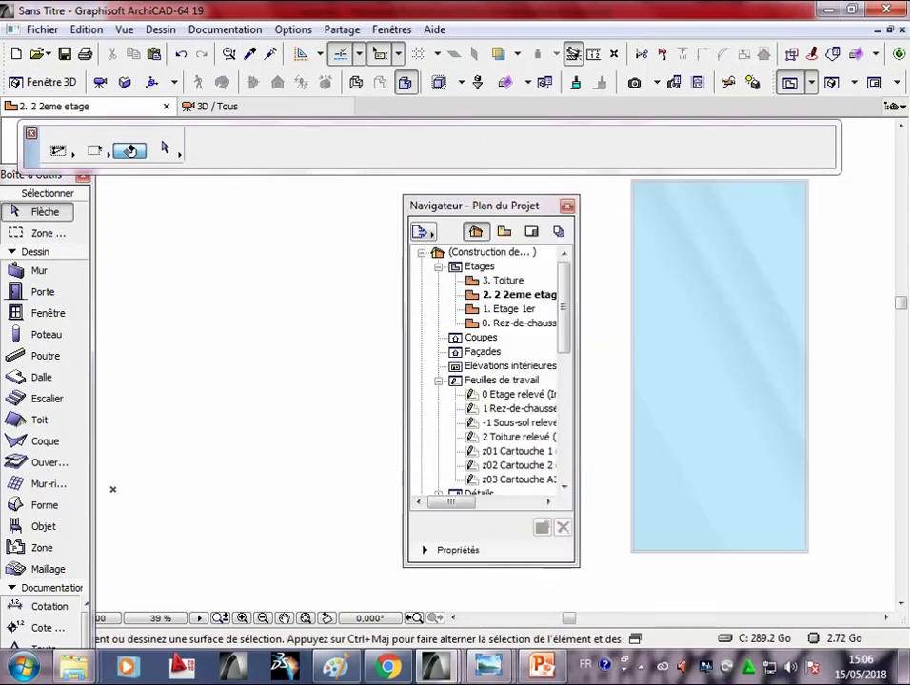
- Dock the Navigator on the right side of the window
{"action": "left_click_drag", "start_coordinate": [714, 190], "coordinate": [806, 184]}
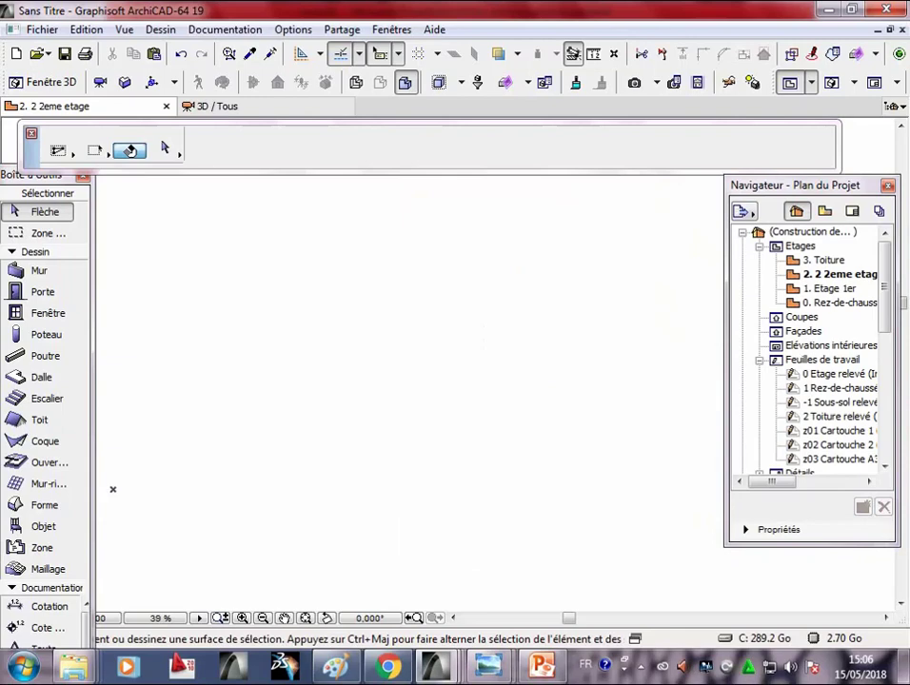
{"action": "scroll", "coordinate": [409, 390], "scroll_direction": "down", "scroll_amount": 3}
{"action": "scroll", "coordinate": [410, 390], "scroll_direction": "down", "scroll_amount": 1}
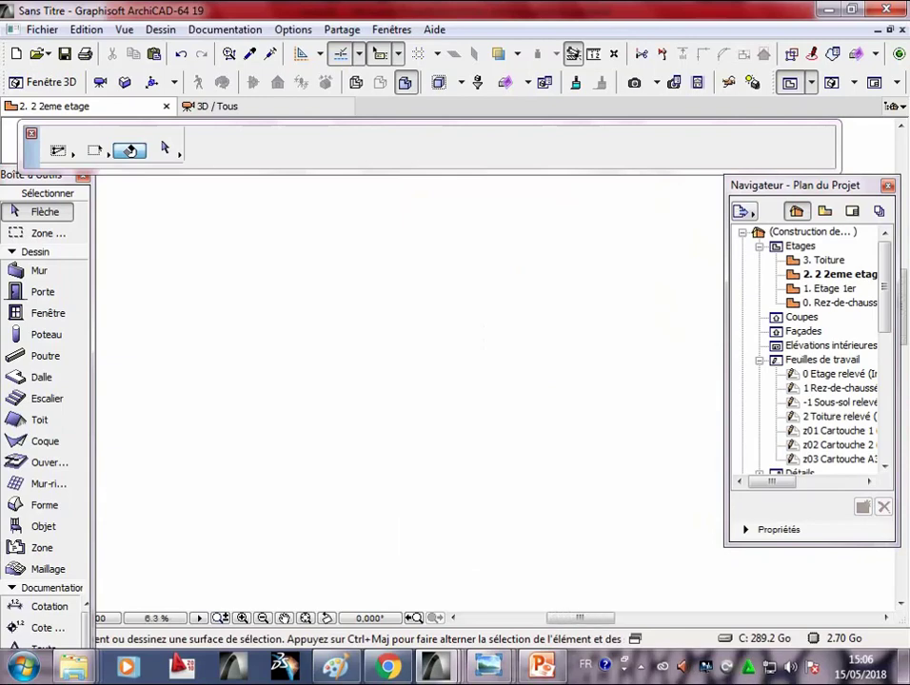
{"action": "scroll", "coordinate": [409, 390], "scroll_direction": "down", "scroll_amount": 2}
{"action": "scroll", "coordinate": [409, 390], "scroll_direction": "down", "scroll_amount": 2}
- Set the model working unit to centimètre with 2 decimals
{"action": "scroll", "coordinate": [453, 406], "scroll_direction": "down", "scroll_amount": 1}
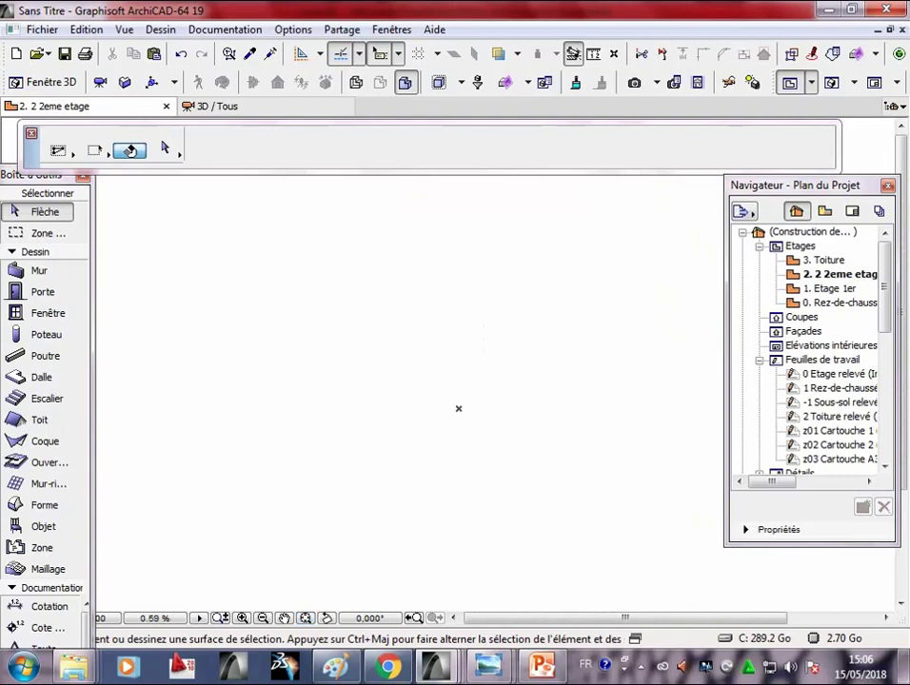
{"action": "left_click", "coordinate": [293, 29]}
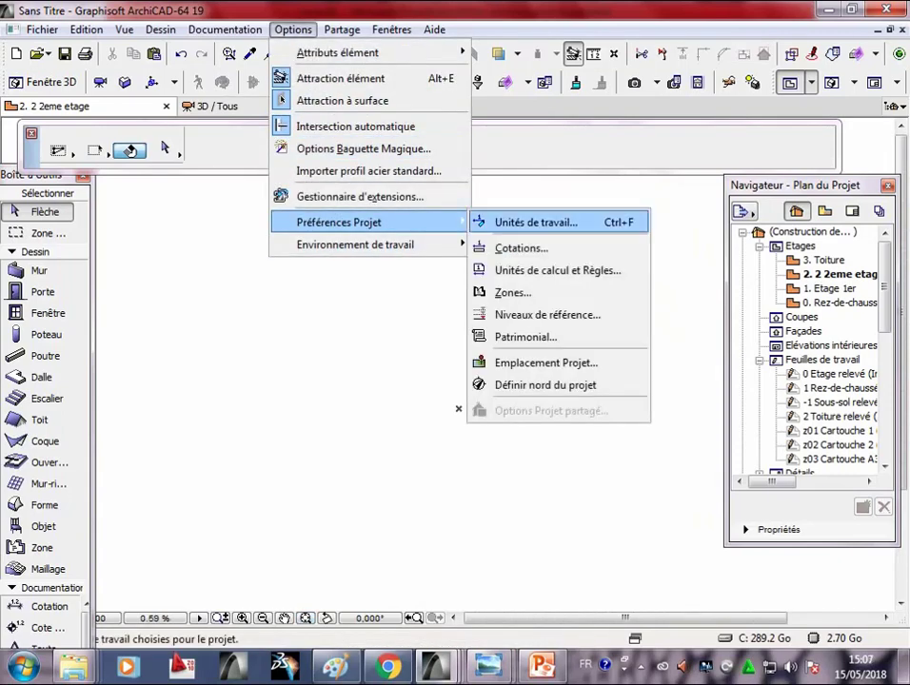
{"action": "left_click", "coordinate": [533, 222]}
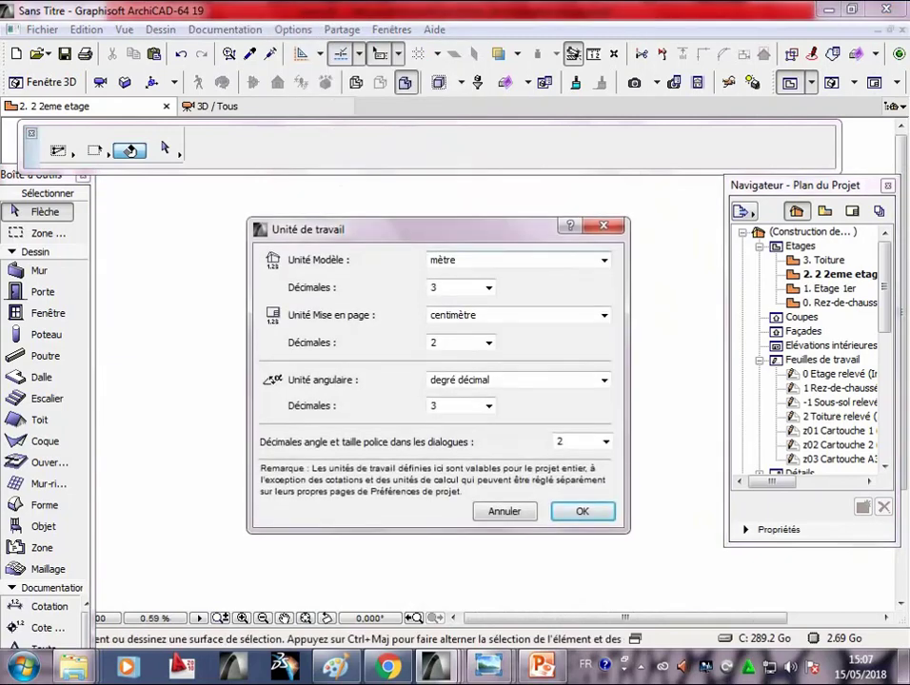
{"action": "left_click", "coordinate": [571, 260]}
{"action": "left_click", "coordinate": [451, 288]}
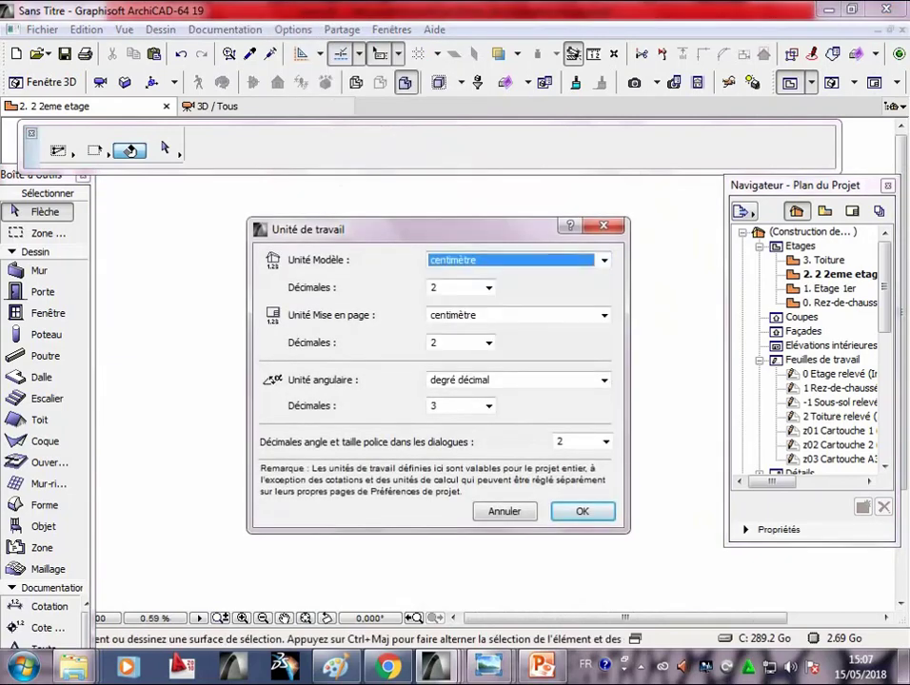
{"action": "key", "text": "Return"}
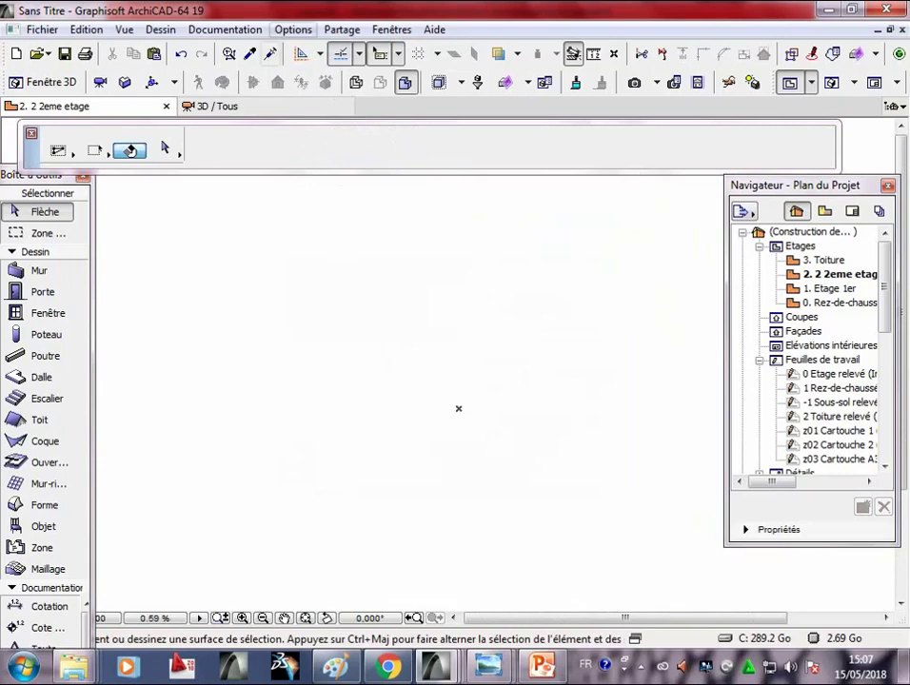
- Review the Cotations dimension preferences showing the cm standard, then close them
{"action": "key", "text": "alt+o"}
{"action": "key", "text": "Down"}
{"action": "key", "text": "Down"}
{"action": "key", "text": "Down"}
{"action": "key", "text": "Down"}
{"action": "key", "text": "Down"}
{"action": "key", "text": "Right"}
{"action": "key", "text": "Down"}
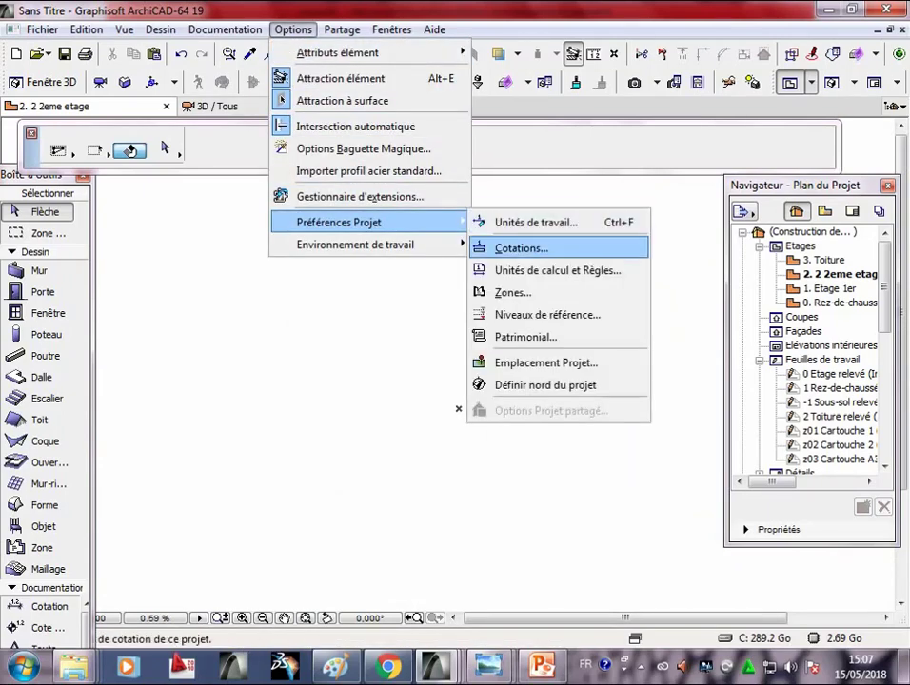
{"action": "key", "text": "Return"}
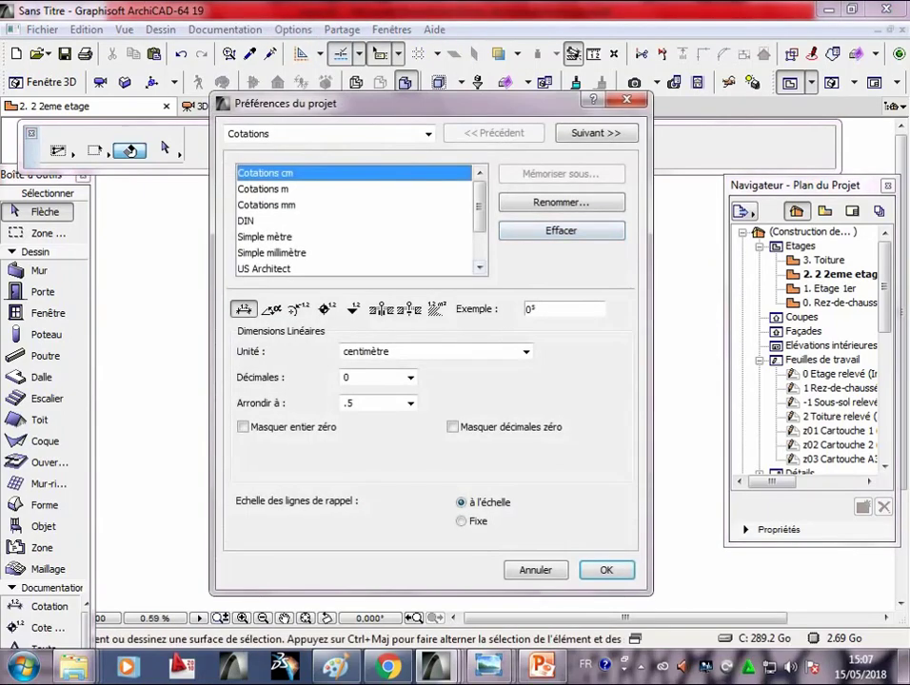
{"action": "key", "text": "Return"}
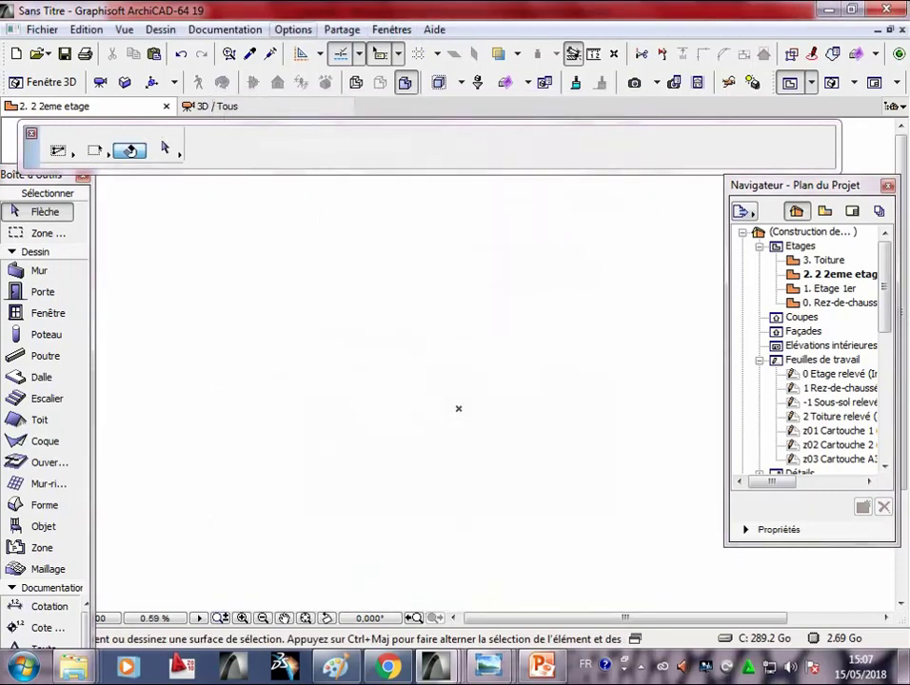
- Inspect the Motifs de Hachures fill pattern settings, then close them
{"action": "key", "text": "alt+o"}
{"action": "key", "text": "Right"}
{"action": "key", "text": "Down"}
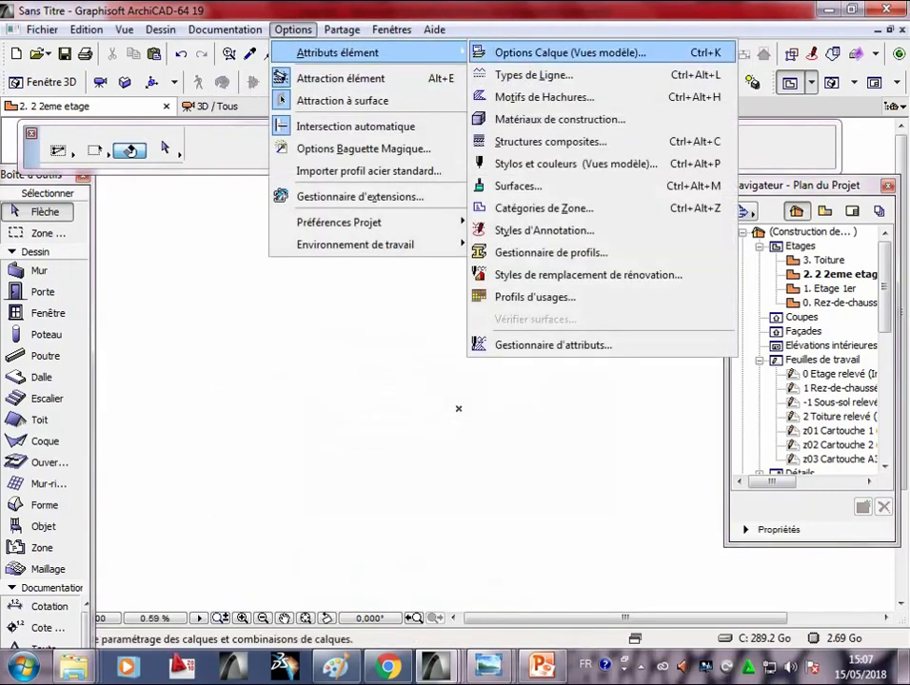
{"action": "key", "text": "Down"}
{"action": "key", "text": "Down"}
{"action": "key", "text": "Down"}
{"action": "key", "text": "Up"}
{"action": "key", "text": "Return"}
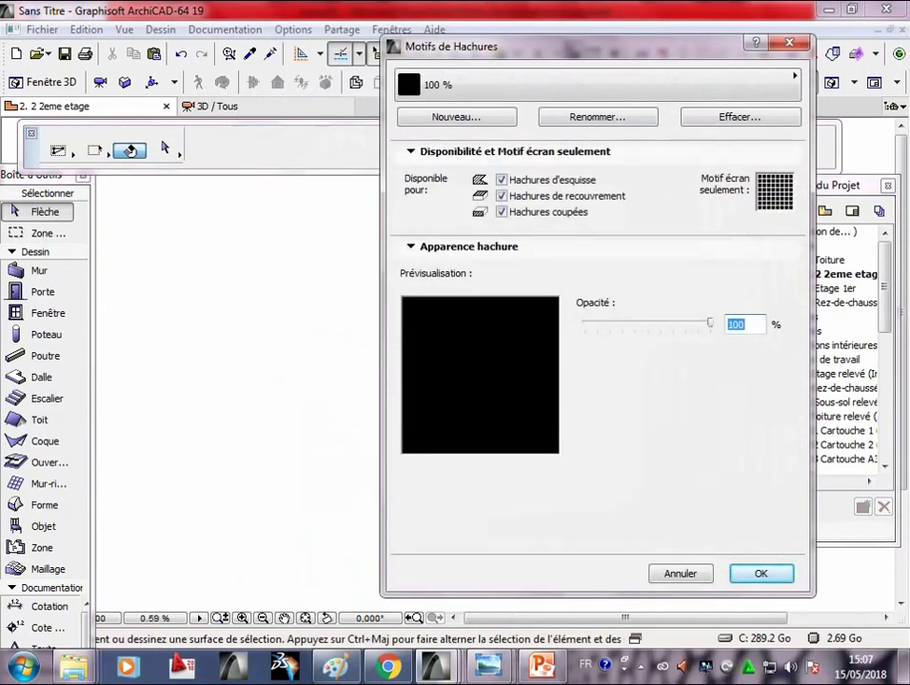
{"action": "key", "text": "Escape"}
- Reopen the fill pattern settings, then switch to the PowerPoint exercise slide
{"action": "key", "text": "alt+o"}
{"action": "key", "text": "Right"}
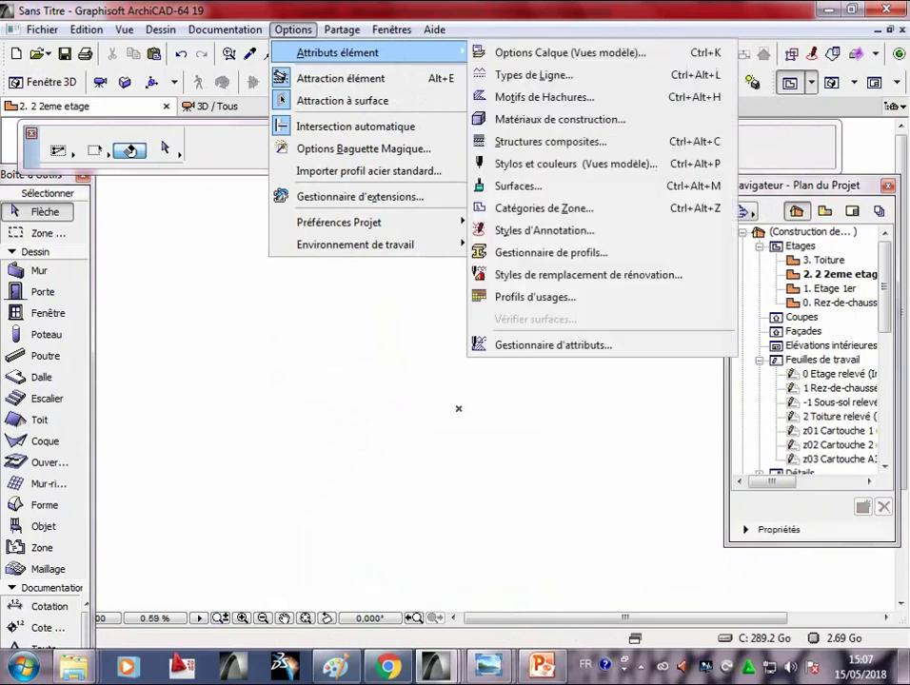
{"action": "key", "text": "Down"}
{"action": "key", "text": "Down"}
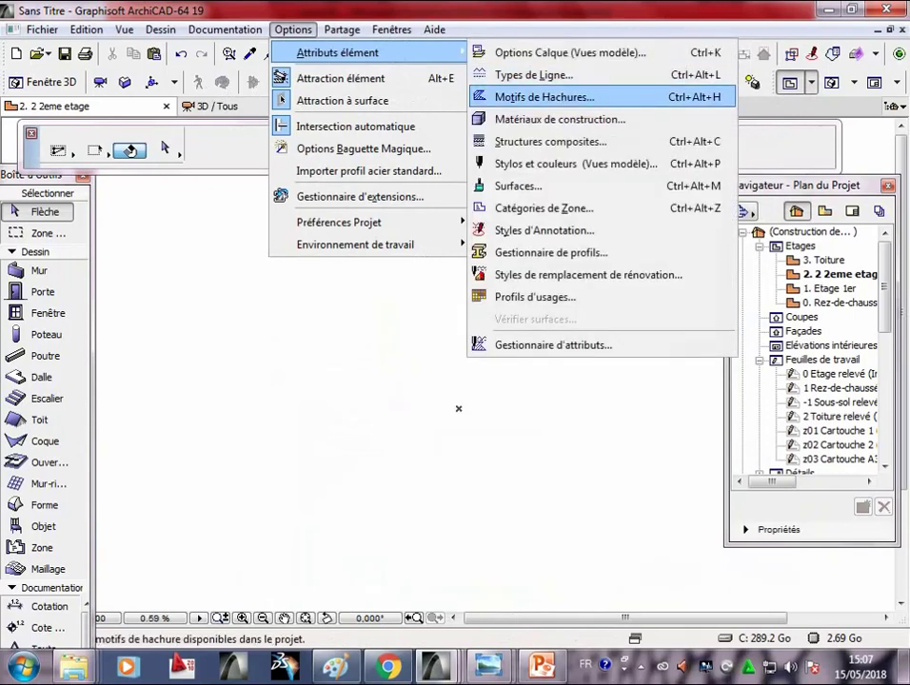
{"action": "key", "text": "Return"}
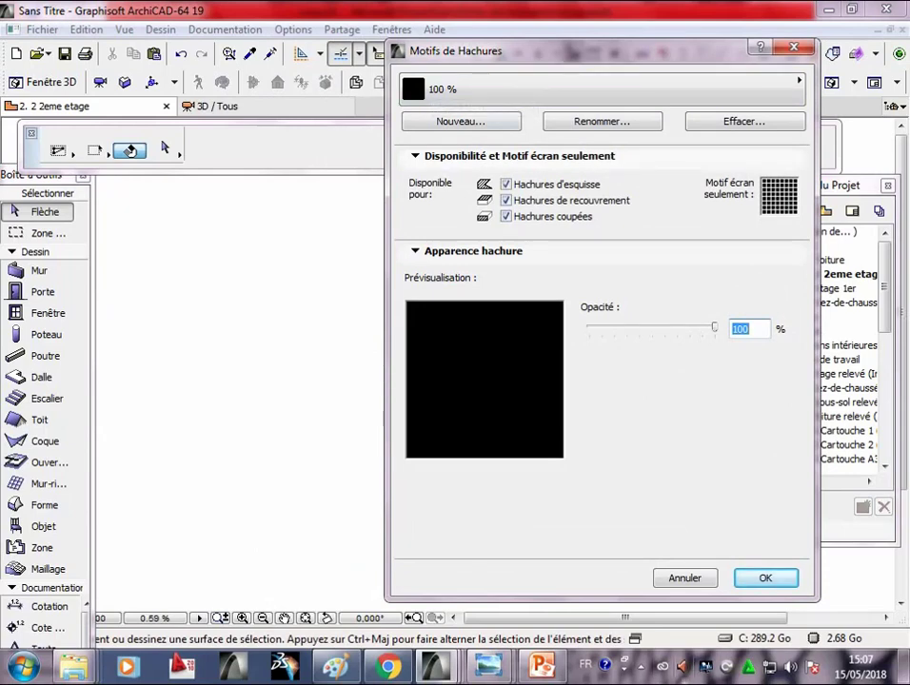
{"action": "left_click", "coordinate": [640, 666]}
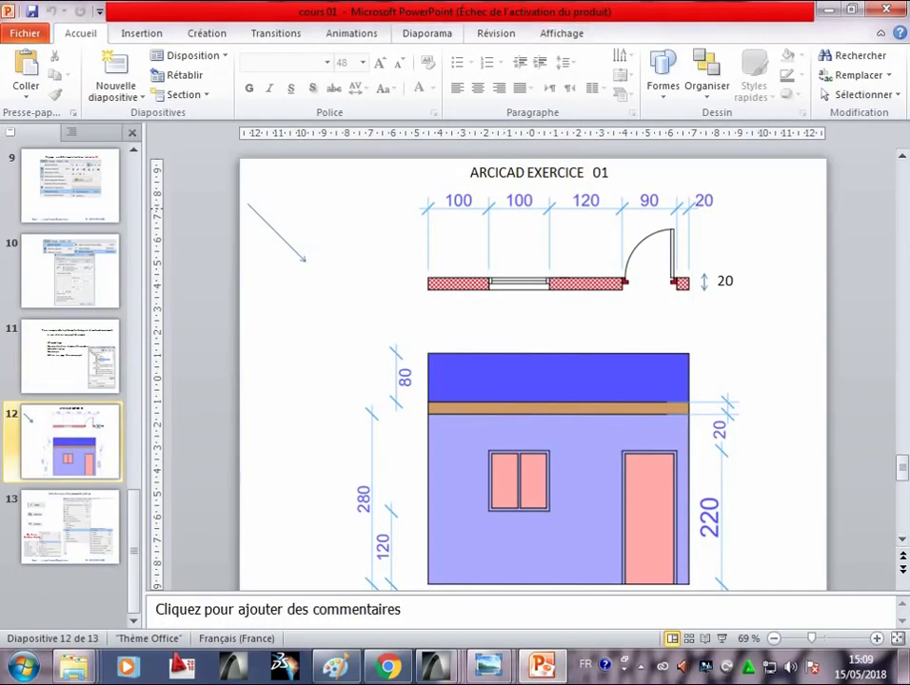
{"action": "left_click", "coordinate": [427, 33]}
{"action": "left_click", "coordinate": [102, 57]}
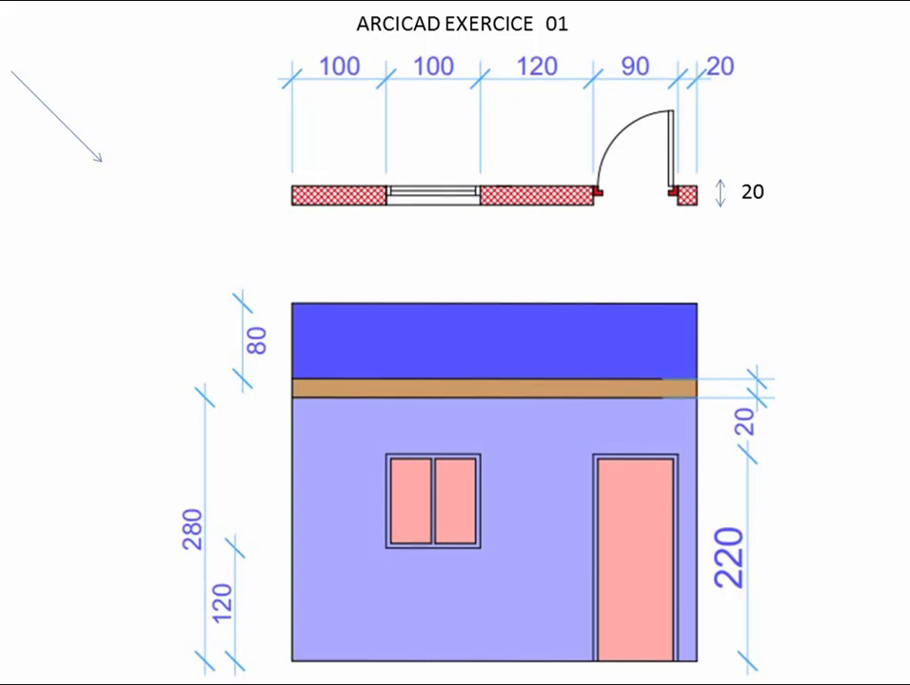
{"action": "key", "text": "Escape"}
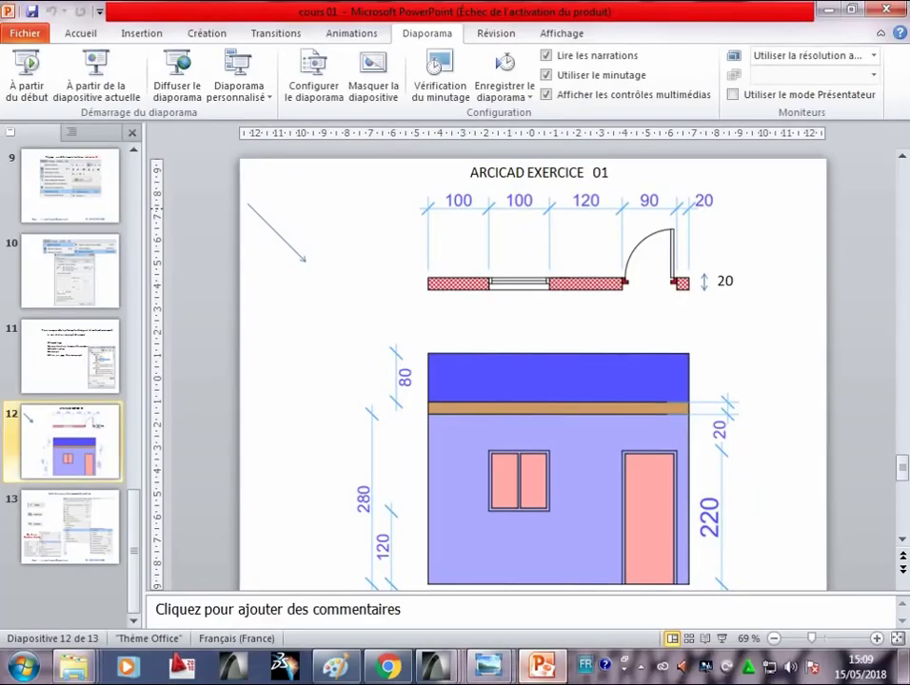
- Draw a horizontal line 100 long with the Ligne tool on the 2eme etage plan
{"action": "mouse_move", "coordinate": [434, 666]}
{"action": "left_click", "coordinate": [528, 569]}
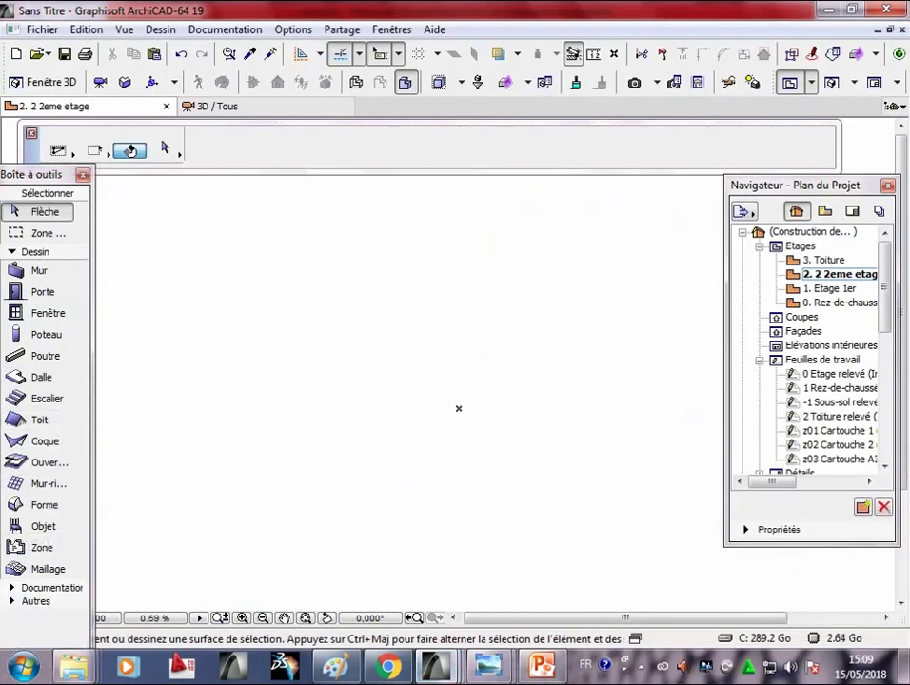
{"action": "left_click", "coordinate": [35, 251]}
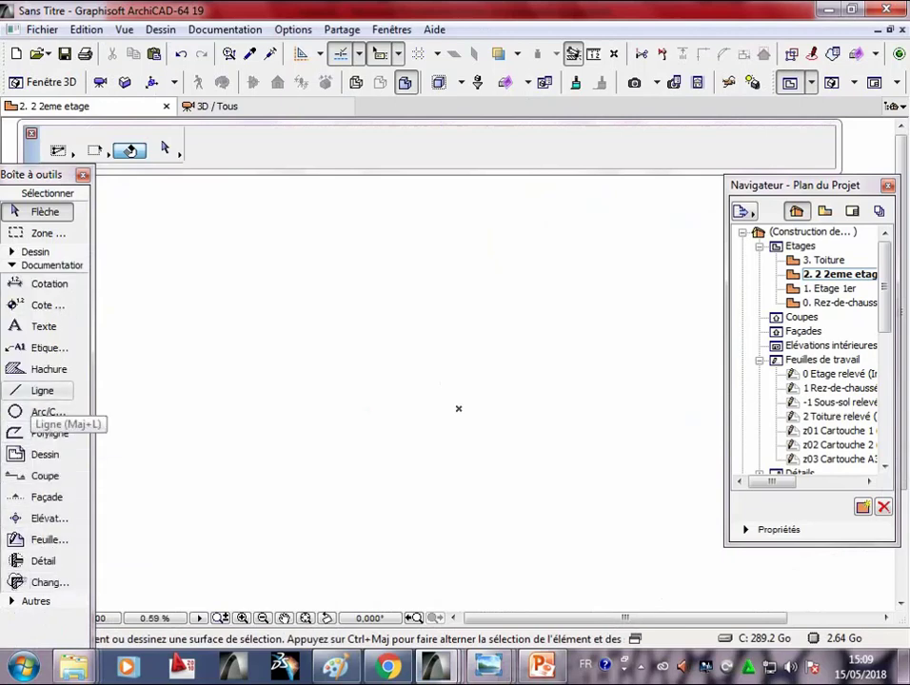
{"action": "left_click", "coordinate": [42, 391]}
{"action": "left_click", "coordinate": [201, 317]}
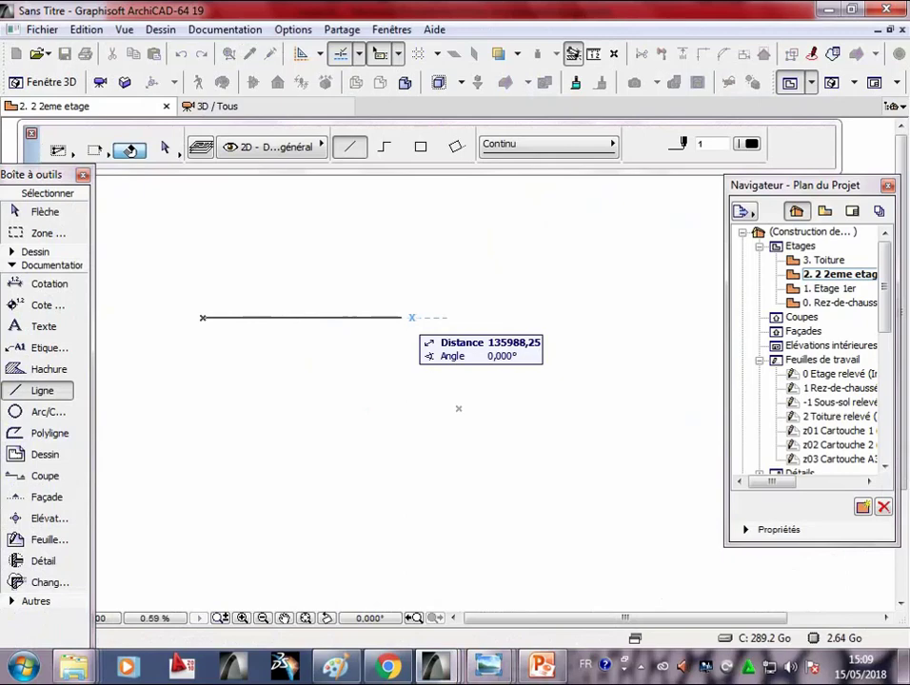
{"action": "key", "text": "Tab"}
{"action": "type", "text": "10"}
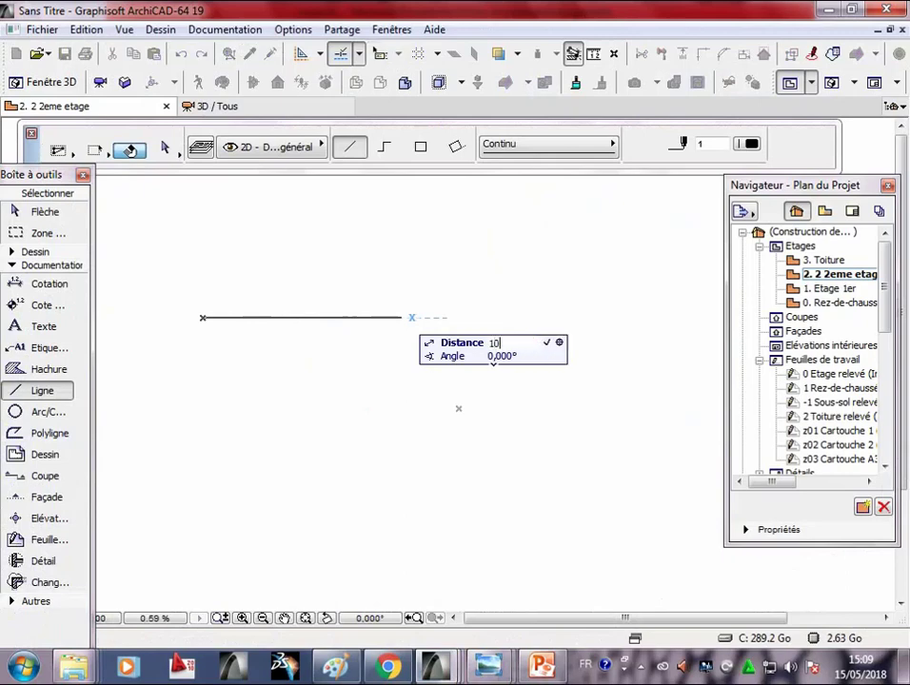
{"action": "key", "text": "Return"}
{"action": "left_click", "coordinate": [203, 317]}
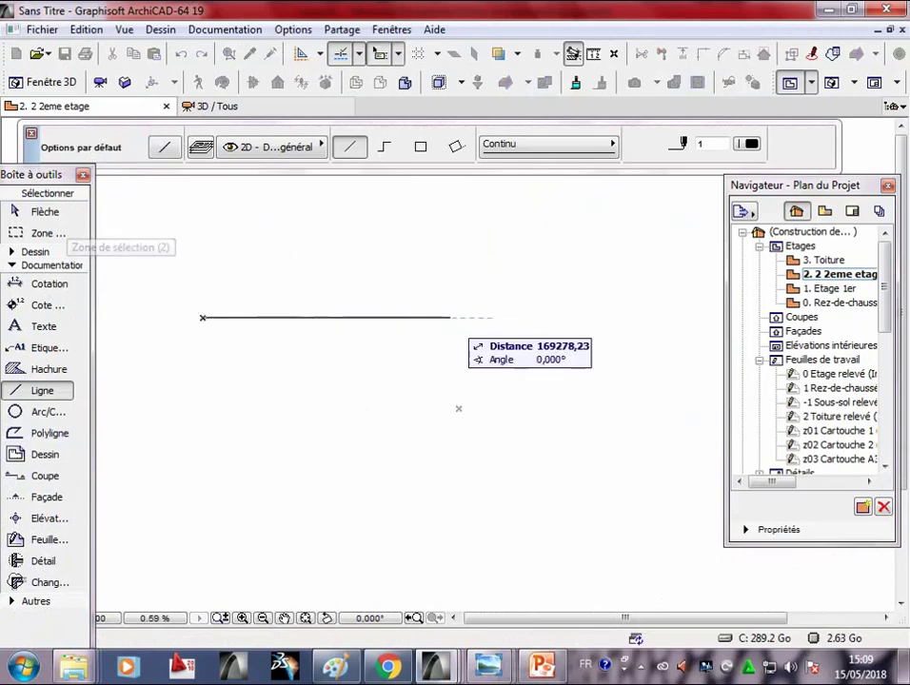
- Zoom in and centre the view on the new line, then return to the selection arrow
{"action": "scroll", "coordinate": [458, 408], "scroll_direction": "up", "scroll_amount": 3}
{"action": "scroll", "coordinate": [458, 409], "scroll_direction": "up", "scroll_amount": 4}
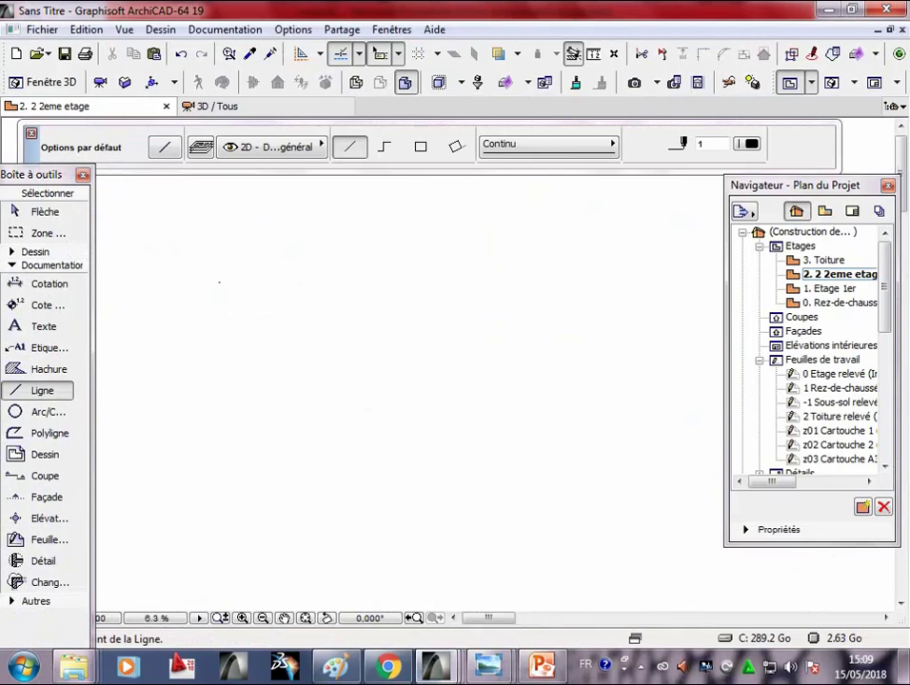
{"action": "scroll", "coordinate": [458, 408], "scroll_direction": "up", "scroll_amount": 2}
{"action": "scroll", "coordinate": [244, 317], "scroll_direction": "up", "scroll_amount": 2}
{"action": "scroll", "coordinate": [244, 317], "scroll_direction": "up", "scroll_amount": 4}
{"action": "scroll", "coordinate": [243, 317], "scroll_direction": "up", "scroll_amount": 4}
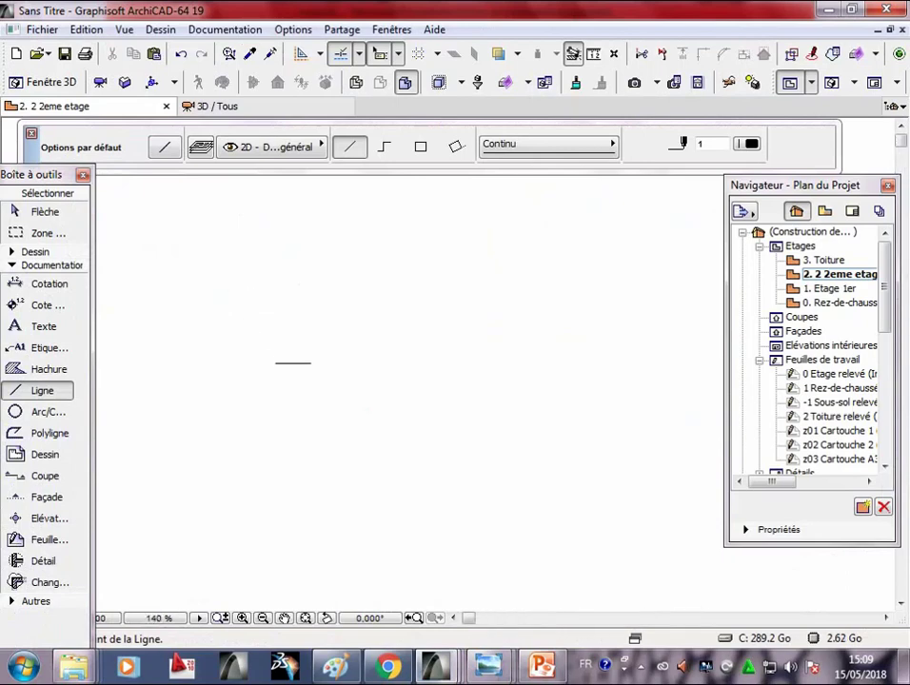
{"action": "scroll", "coordinate": [244, 317], "scroll_direction": "up", "scroll_amount": 4}
{"action": "scroll", "coordinate": [455, 380], "scroll_direction": "up", "scroll_amount": 1}
{"action": "middle_click_drag", "start_coordinate": [303, 209], "coordinate": [303, 383]}
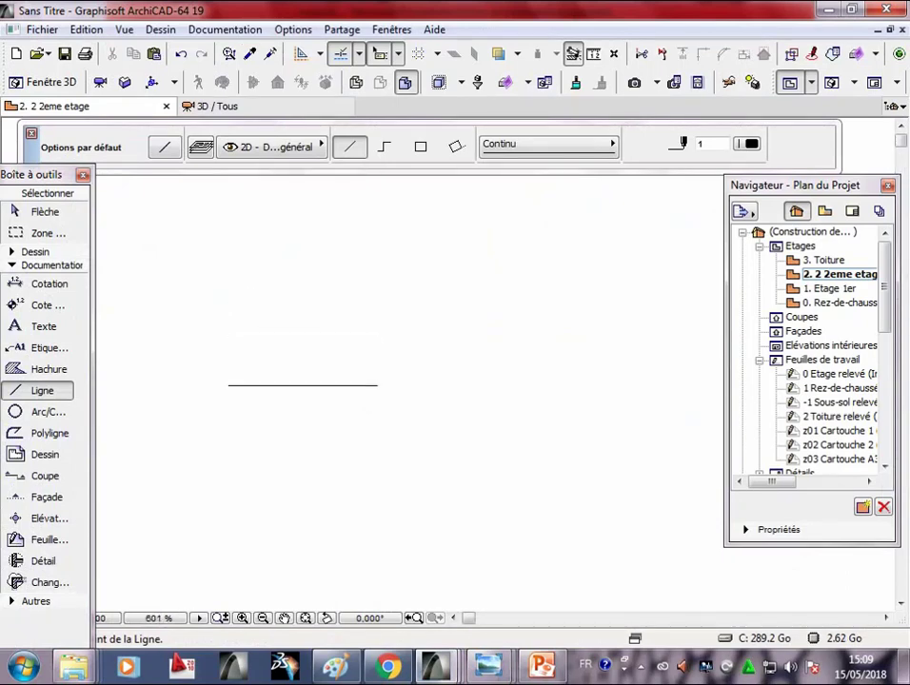
{"action": "left_click", "coordinate": [45, 211]}
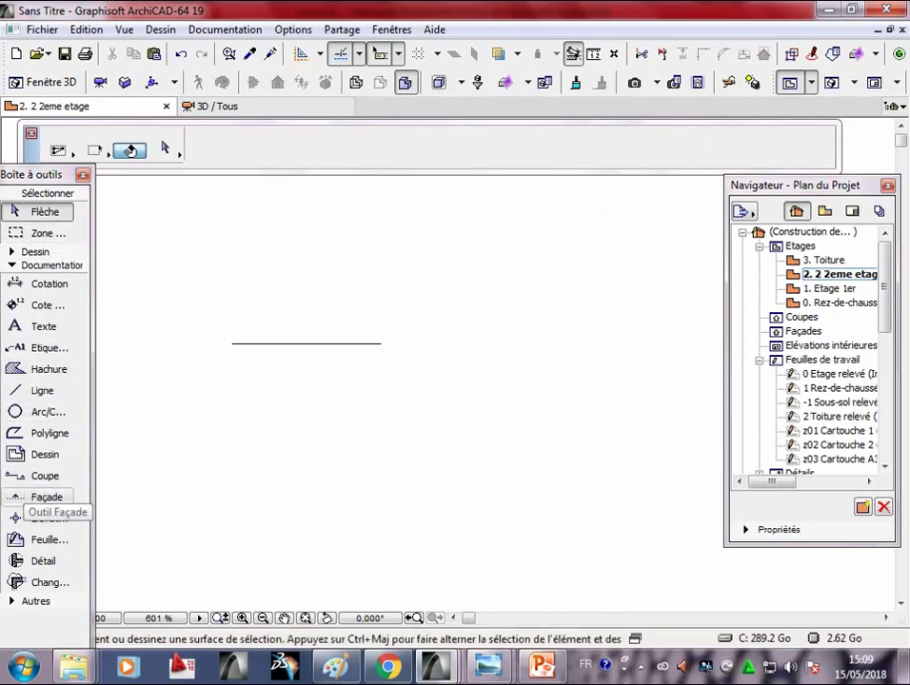
- Dimension the line to confirm it measures 100, then delete the dimension
{"action": "left_click", "coordinate": [38, 283]}
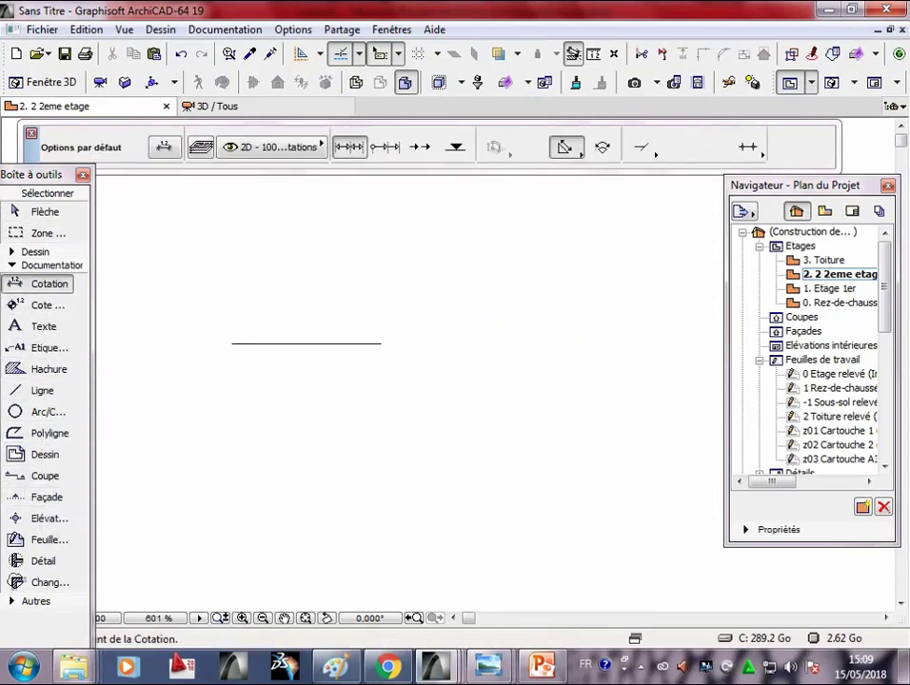
{"action": "left_click", "coordinate": [232, 343]}
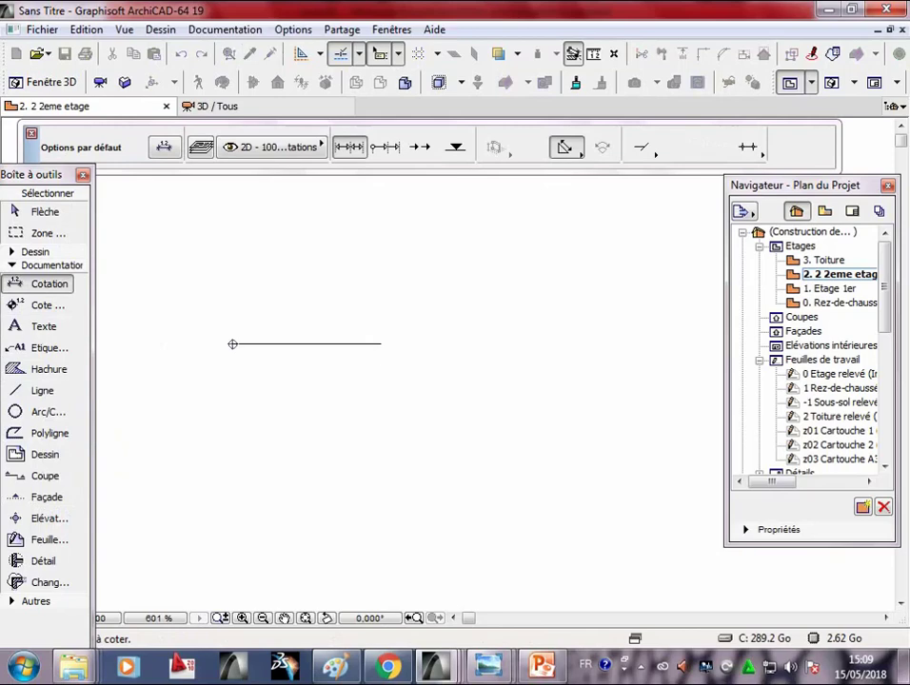
{"action": "left_click", "coordinate": [381, 343]}
{"action": "double_click", "coordinate": [268, 315]}
{"action": "left_click", "coordinate": [267, 316]}
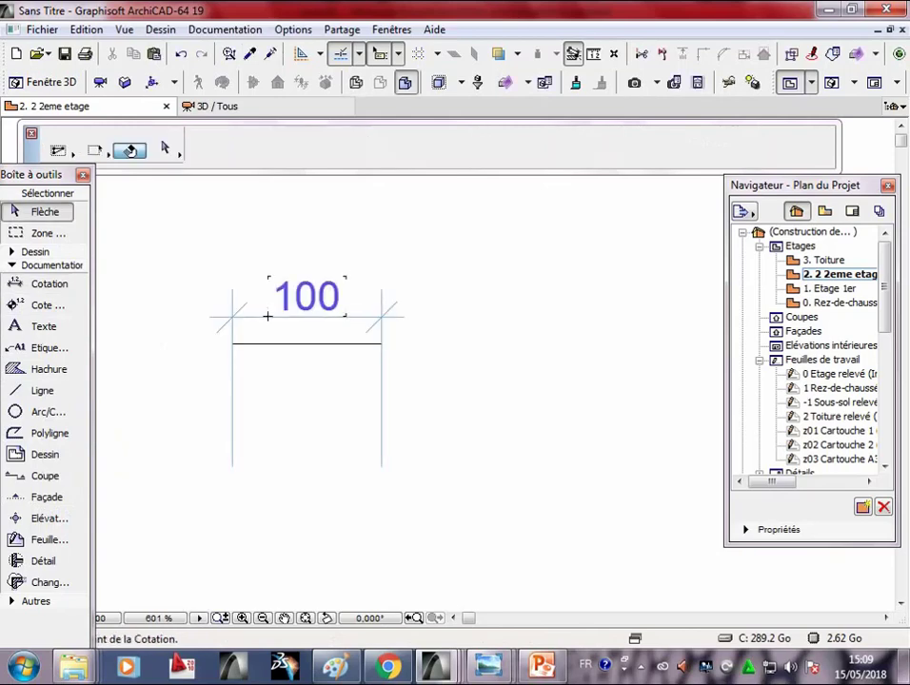
{"action": "left_click", "coordinate": [380, 316]}
{"action": "key", "text": "Delete"}
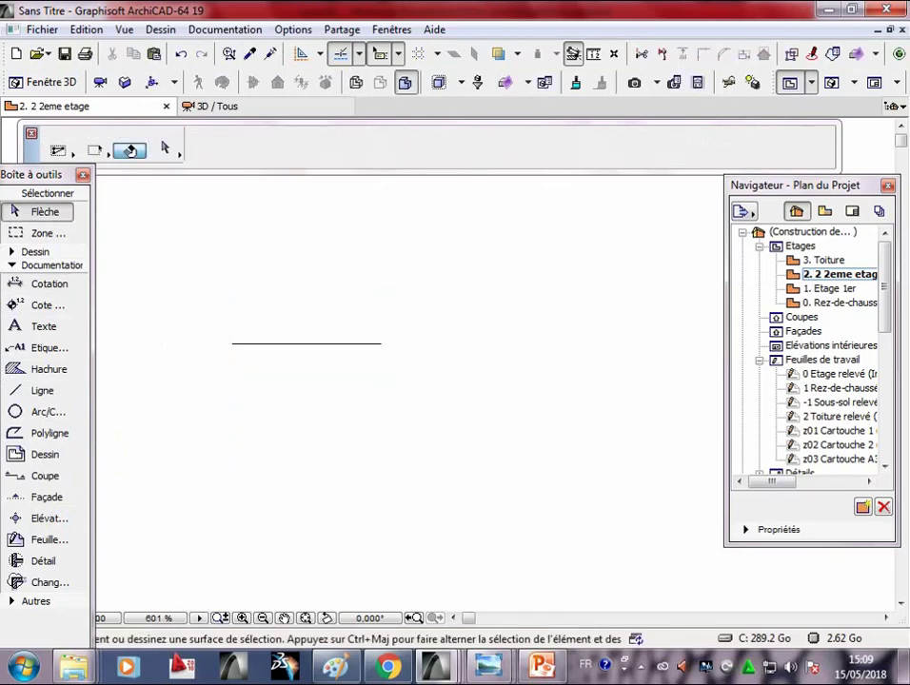
- Draw the 20, 100 and 20 sides with Ligne, closing the outline into a 100 by 20 rectangle
{"action": "left_click", "coordinate": [41, 390]}
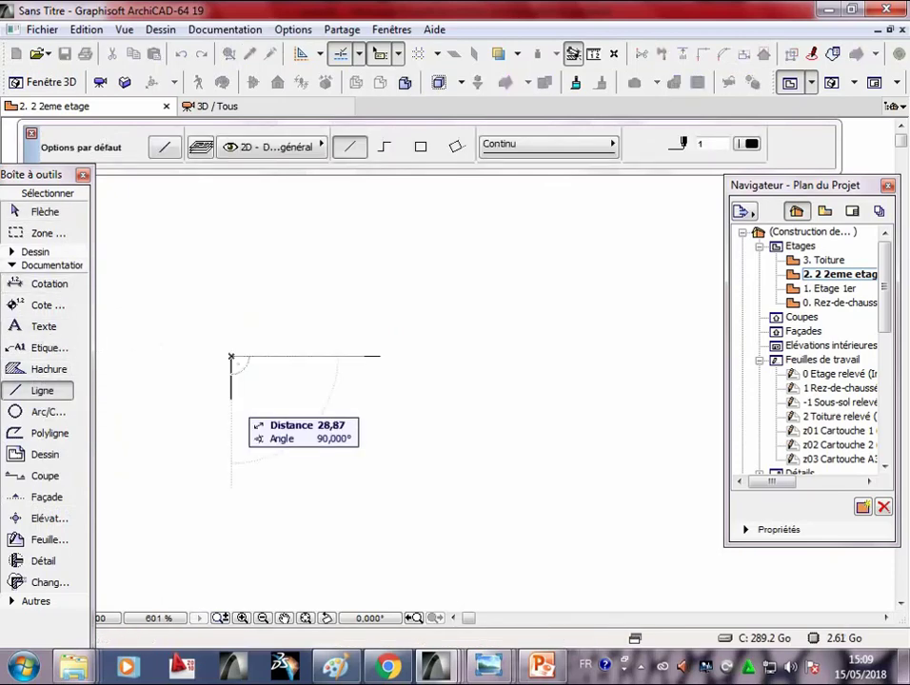
{"action": "type", "text": "10"}
{"action": "key", "text": "Return"}
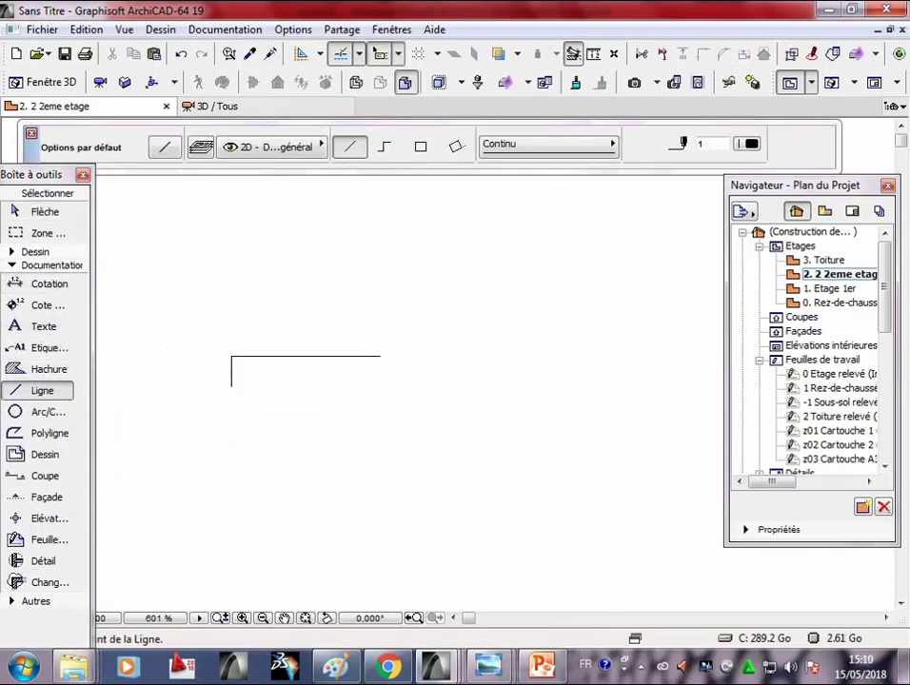
{"action": "left_click", "coordinate": [231, 386]}
{"action": "type", "text": "100"}
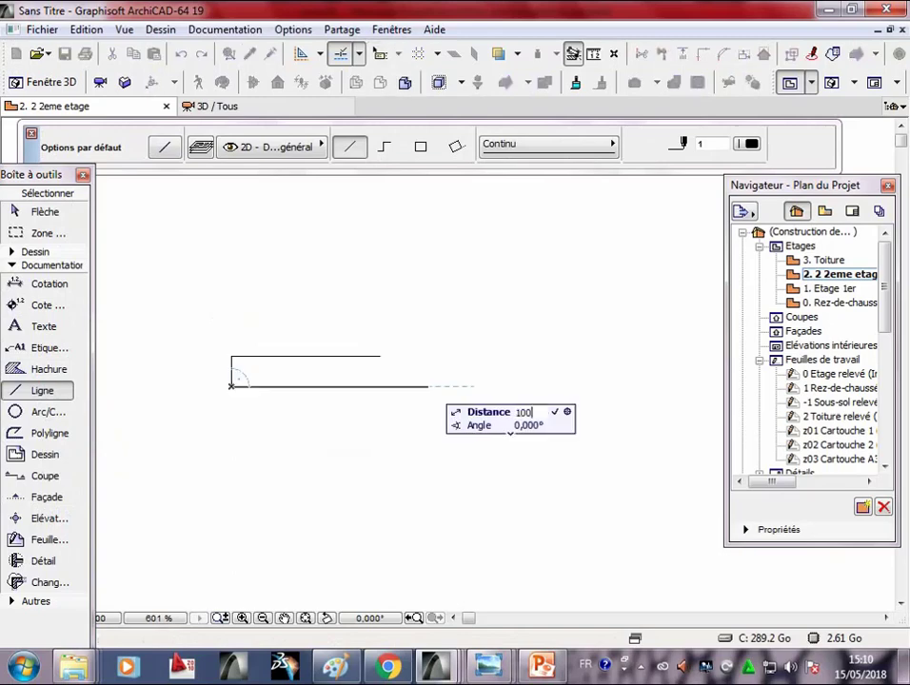
{"action": "key", "text": "Return"}
{"action": "left_click", "coordinate": [381, 386]}
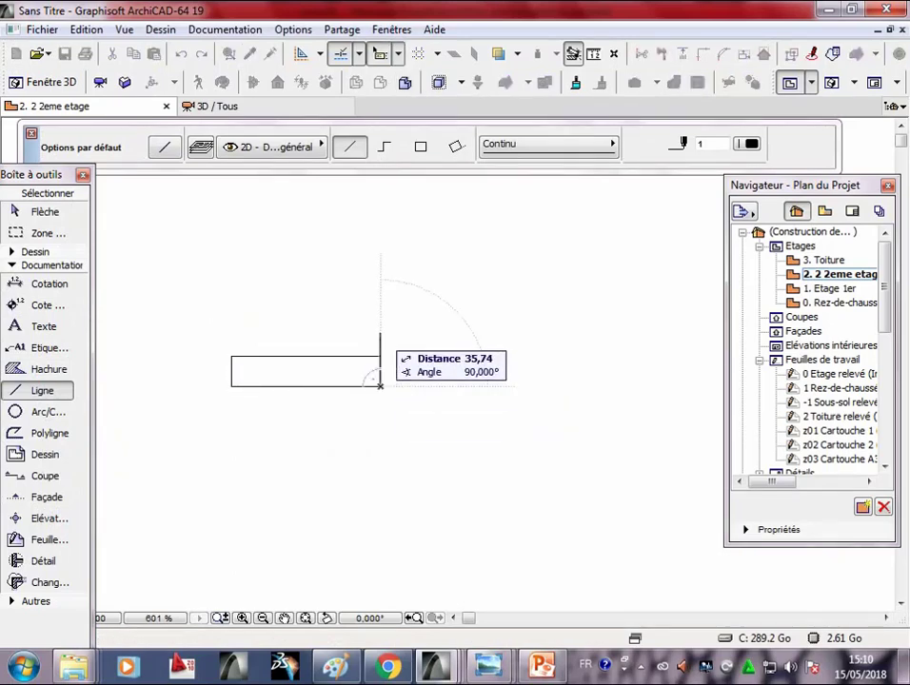
{"action": "type", "text": "20"}
{"action": "key", "text": "Return"}
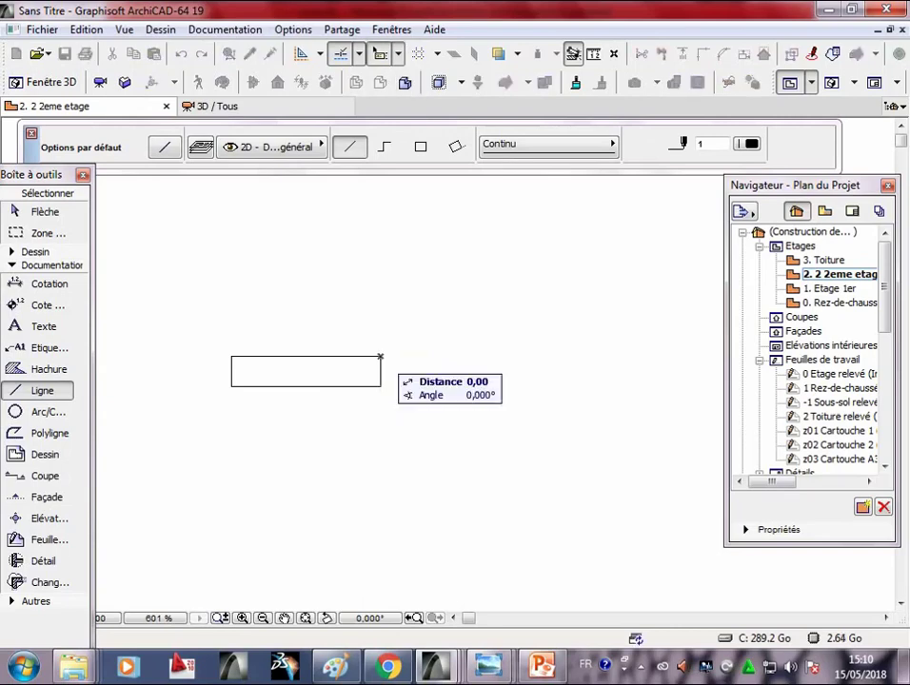
{"action": "scroll", "coordinate": [304, 371], "scroll_direction": "up", "scroll_amount": 2}
{"action": "scroll", "coordinate": [285, 352], "scroll_direction": "up", "scroll_amount": 1}
{"action": "middle_click_drag", "start_coordinate": [286, 361], "coordinate": [370, 362]}
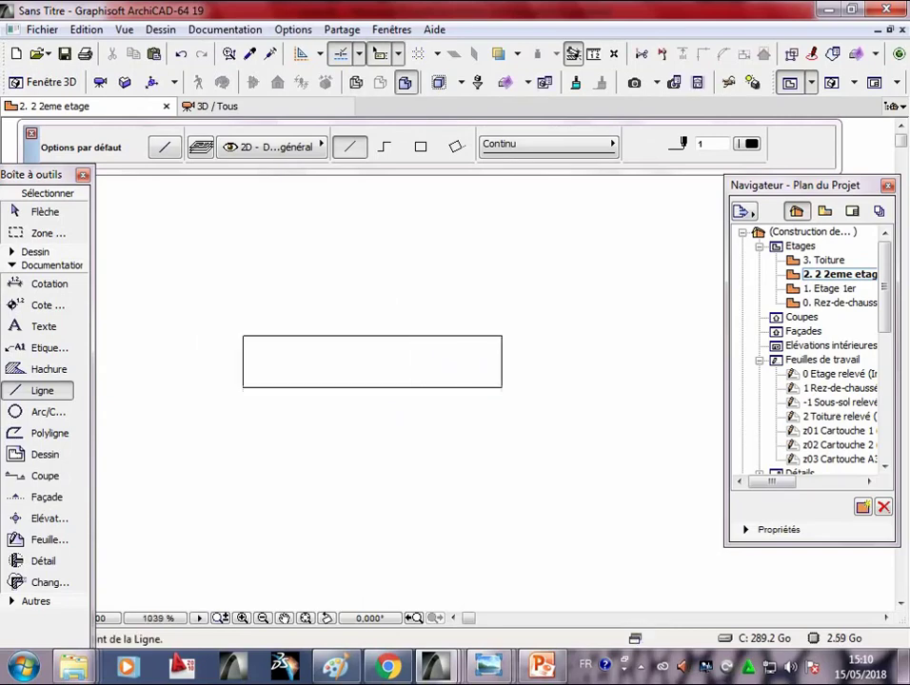
- Set the Hachure defaults to the Béton armé fill pattern with red fill pen 20
{"action": "left_click", "coordinate": [42, 369]}
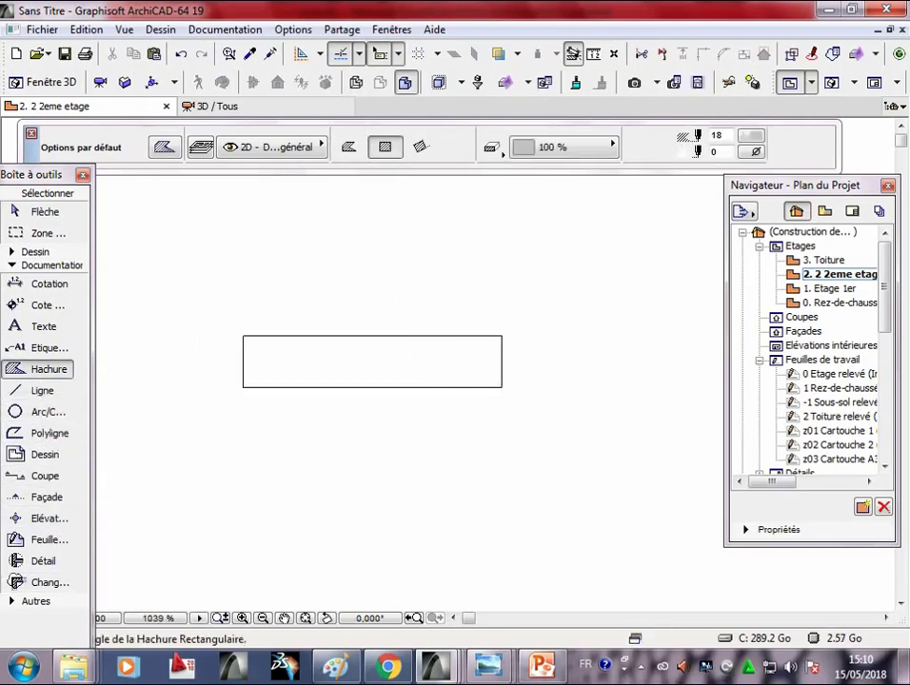
{"action": "key", "text": "ctrl+t"}
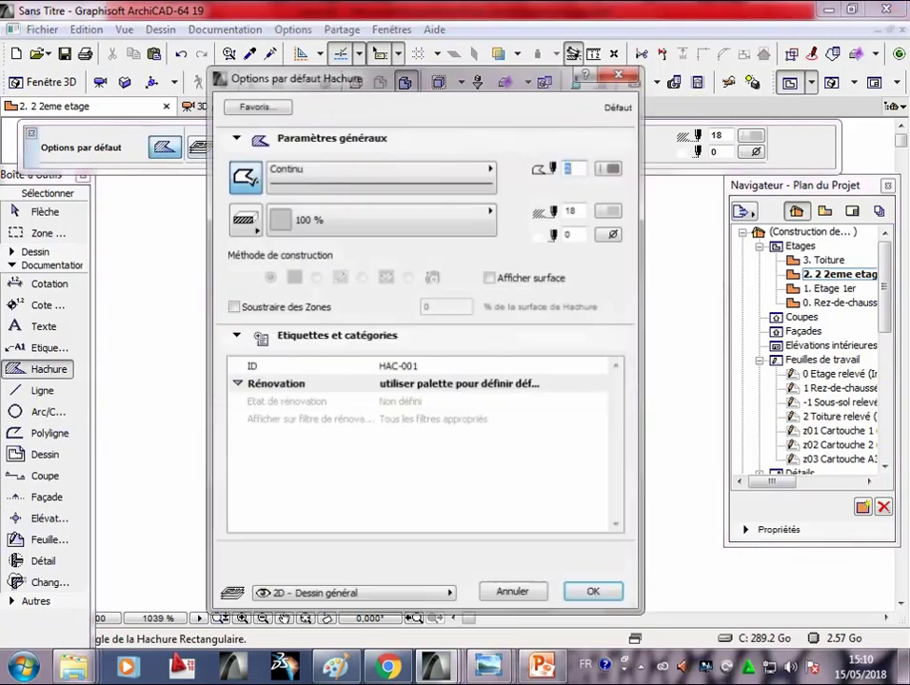
{"action": "left_click", "coordinate": [380, 219]}
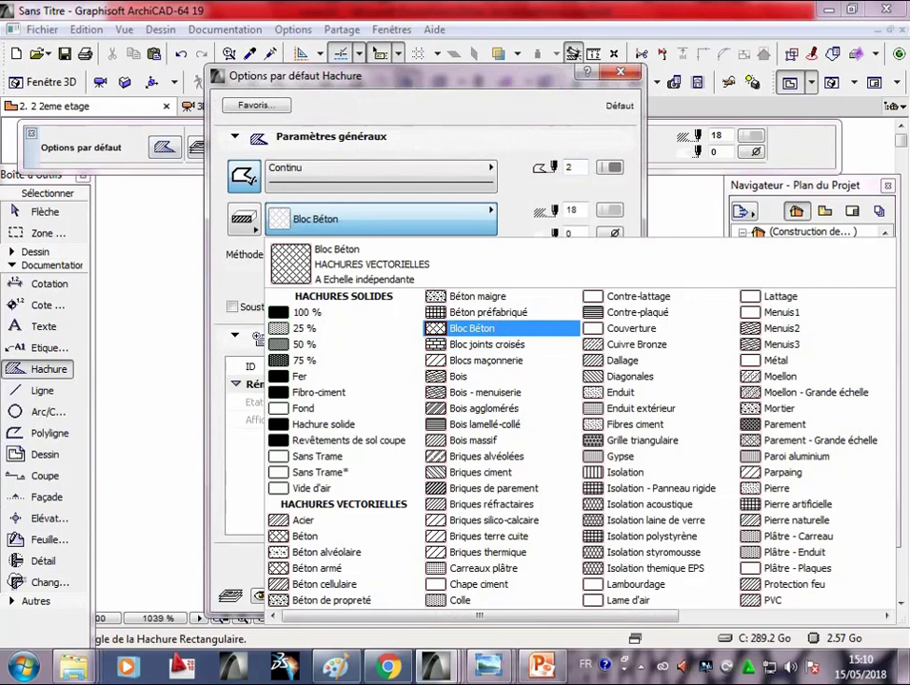
{"action": "left_click", "coordinate": [317, 568]}
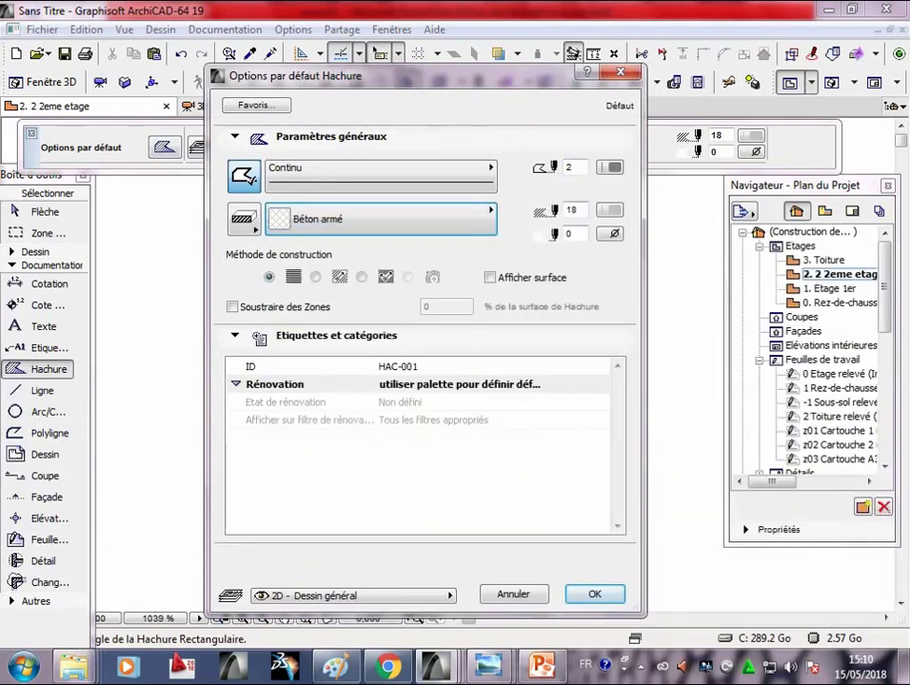
{"action": "left_click", "coordinate": [609, 210]}
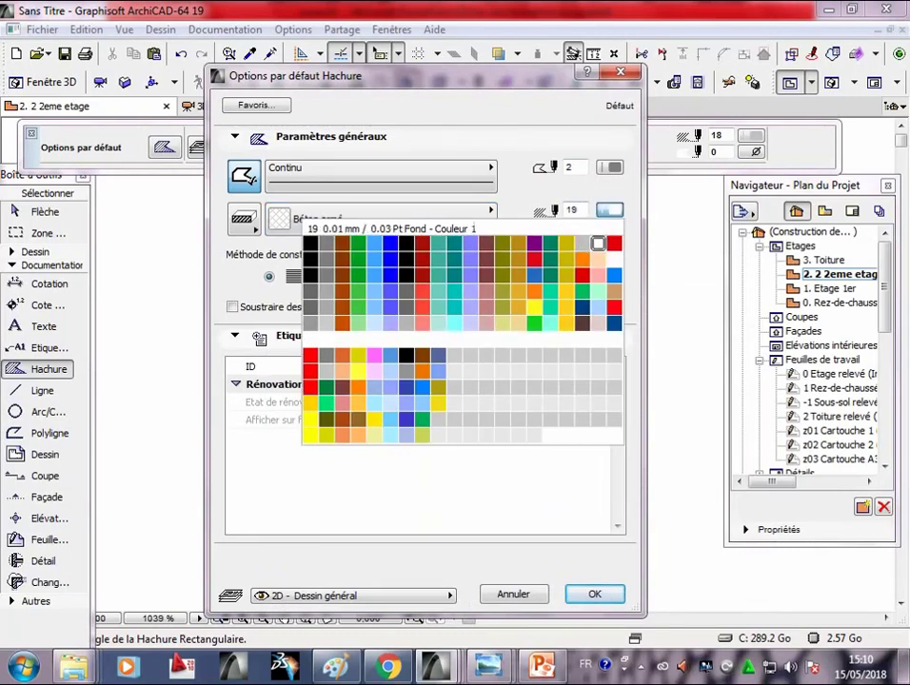
{"action": "left_click", "coordinate": [609, 246]}
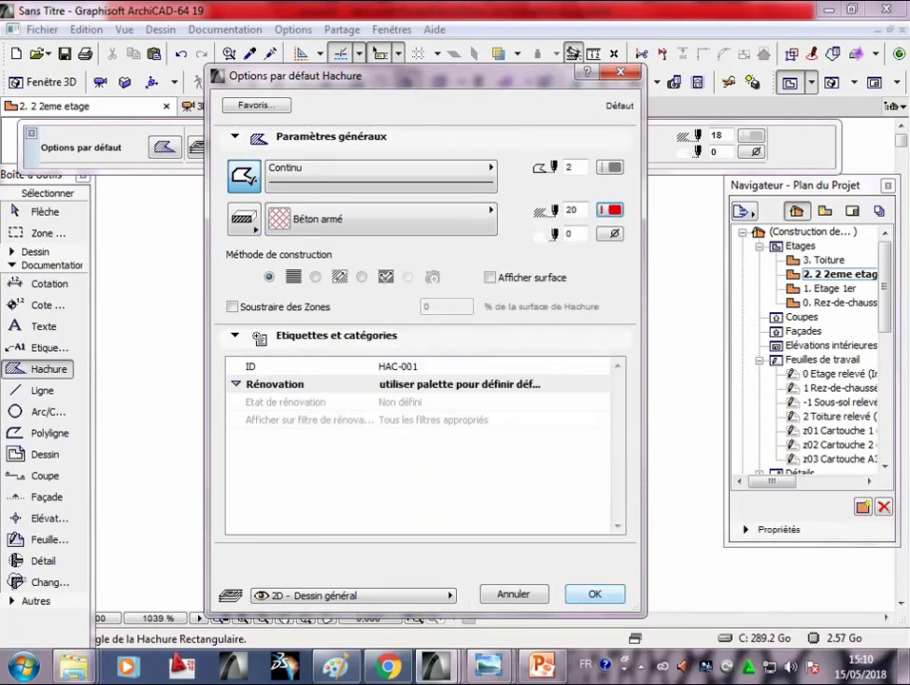
{"action": "key", "text": "Return"}
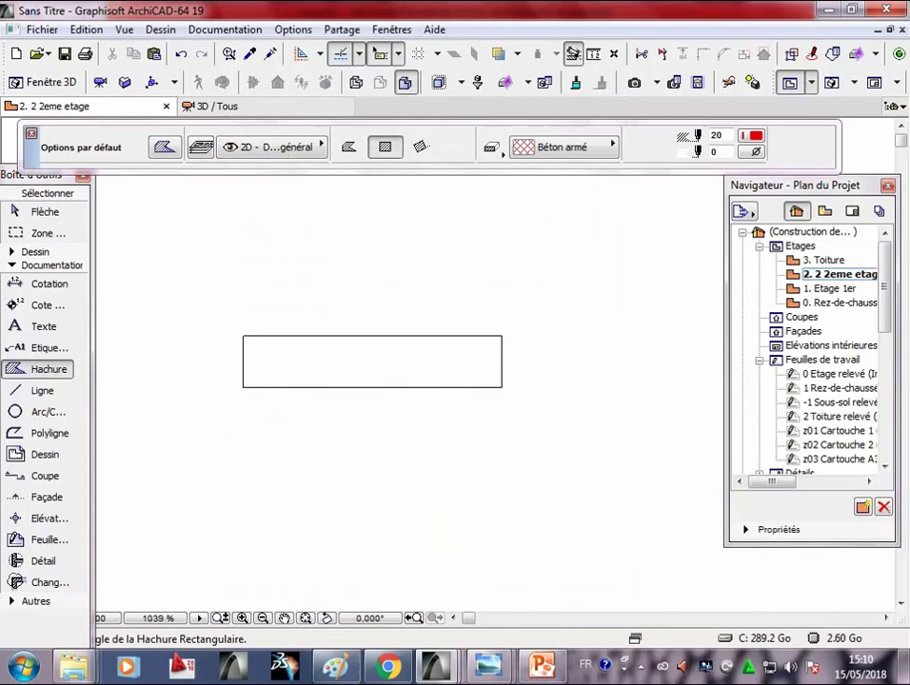
- Draw a rectangular hatch corner to corner over the 100 by 20 outline
{"action": "left_click", "coordinate": [243, 336]}
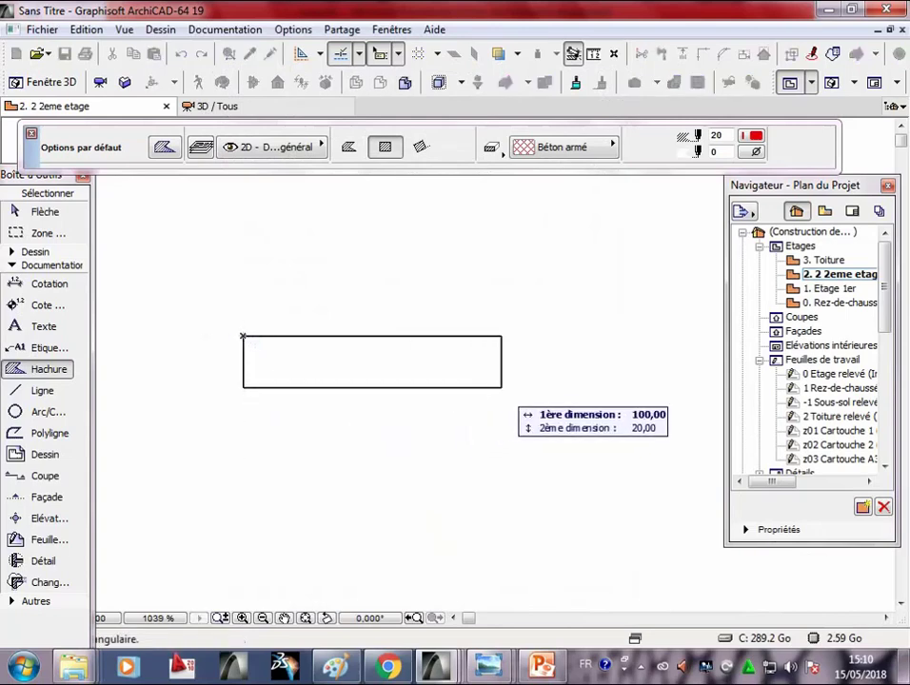
{"action": "left_click", "coordinate": [501, 387]}
{"action": "scroll", "coordinate": [453, 405], "scroll_direction": "down", "scroll_amount": 2}
- Select the new hatch and open Options > Attributs élément
{"action": "left_click", "coordinate": [45, 211]}
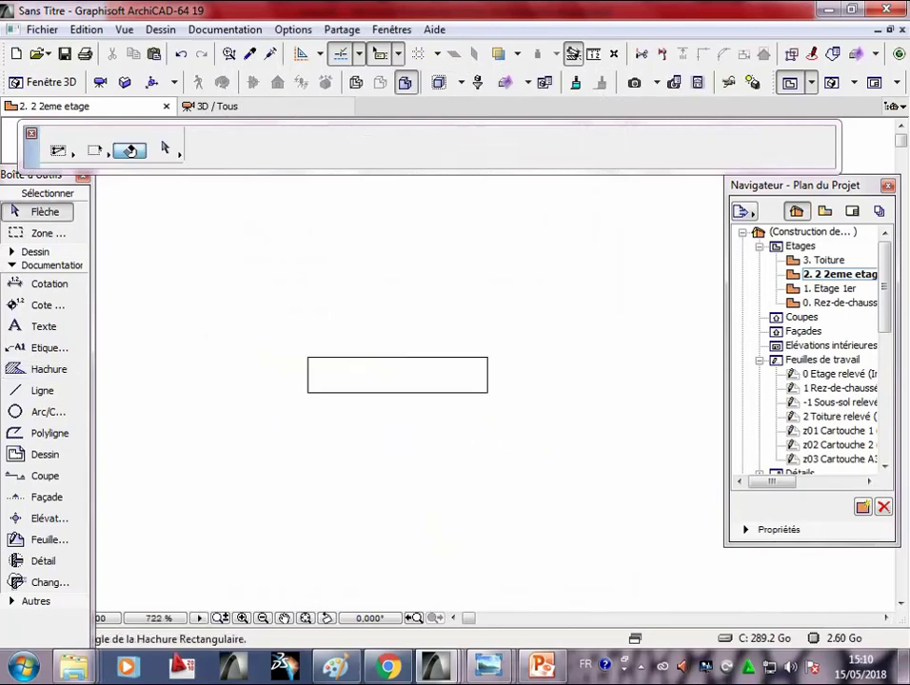
{"action": "left_click", "coordinate": [397, 375]}
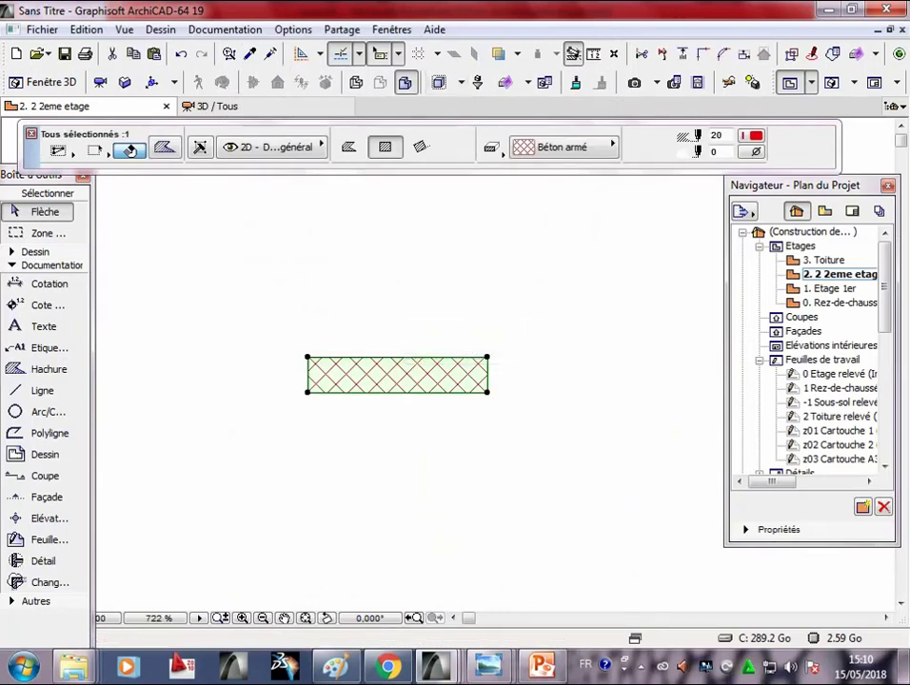
{"action": "left_click", "coordinate": [292, 29]}
{"action": "mouse_move", "coordinate": [338, 52]}
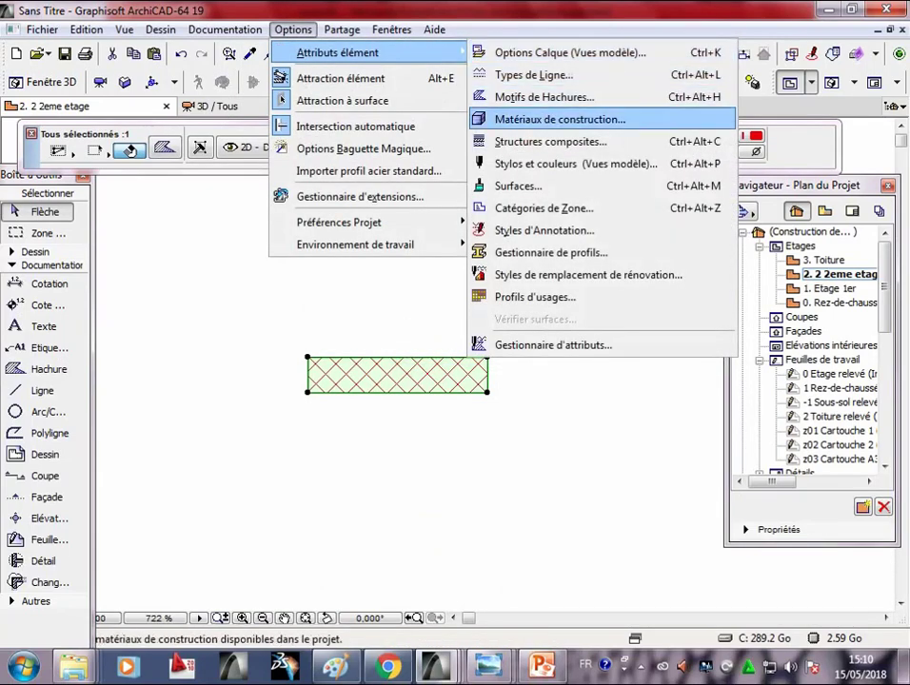
- In Motifs de Hachures, set the Béton armé spacings to 0,10 and 0,3 mm
{"action": "left_click", "coordinate": [543, 96]}
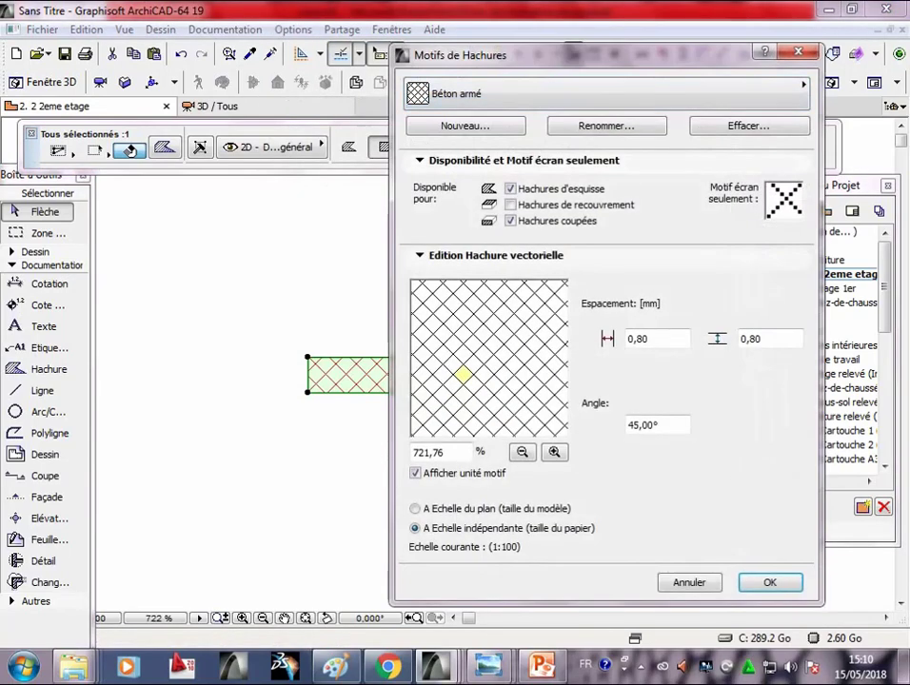
{"action": "left_click", "coordinate": [638, 339]}
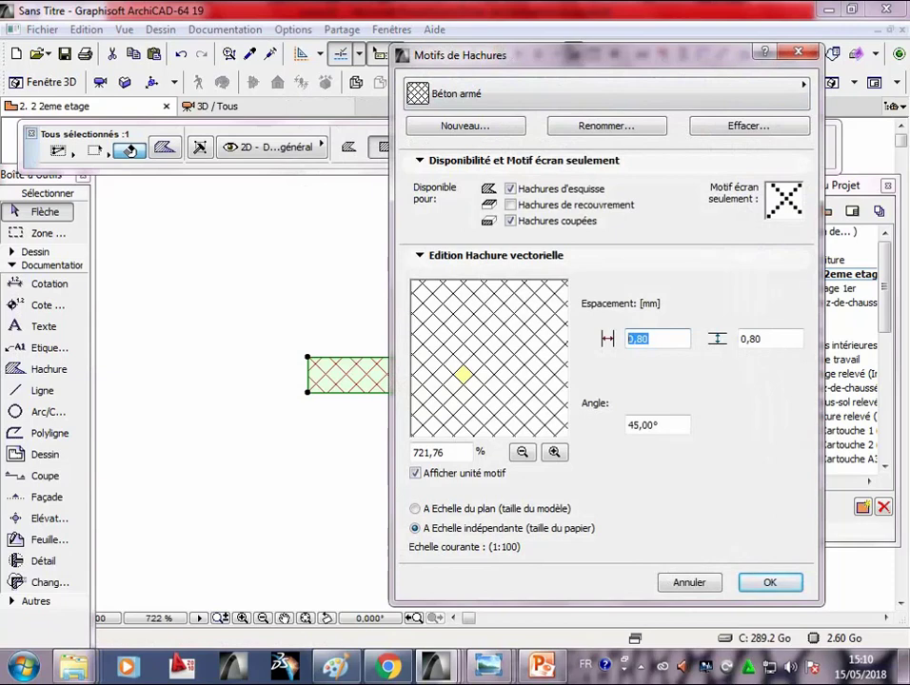
{"action": "type", "text": "0,1"}
{"action": "type", "text": "0"}
{"action": "key", "text": "Tab"}
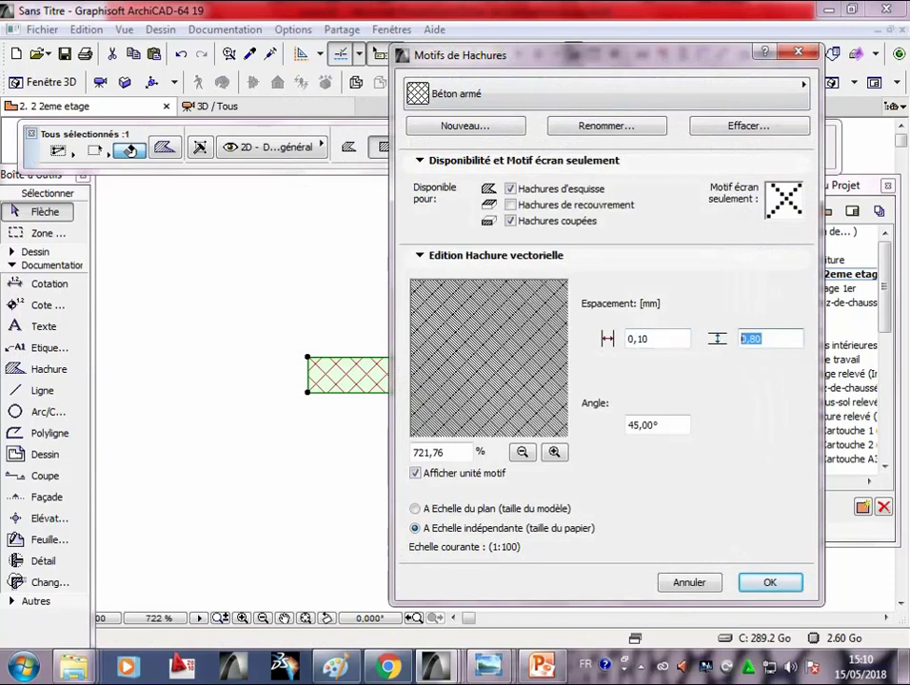
{"action": "type", "text": "0,3"}
{"action": "key", "text": "Return"}
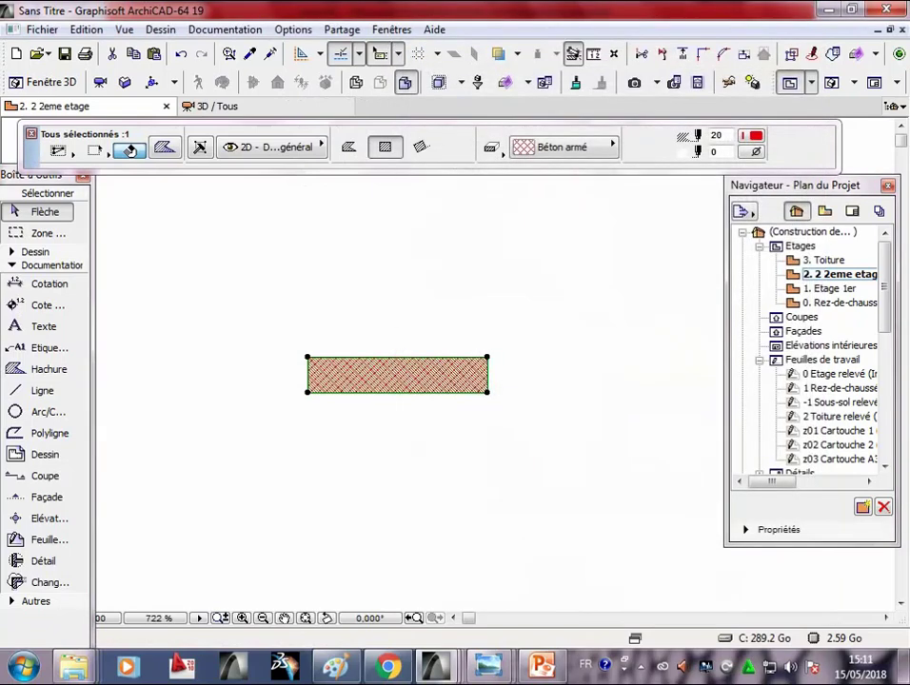
{"action": "key", "text": "Escape"}
- Draw a 120-long line below the hatched wall
{"action": "scroll", "coordinate": [343, 410], "scroll_direction": "up", "scroll_amount": 4}
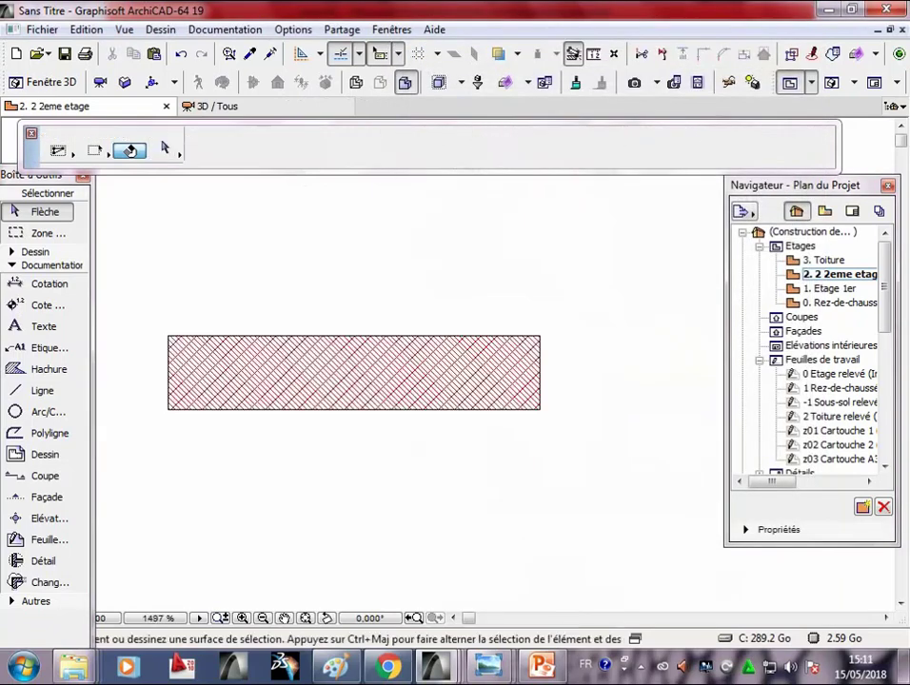
{"action": "scroll", "coordinate": [343, 409], "scroll_direction": "down", "scroll_amount": 3}
{"action": "middle_click_drag", "start_coordinate": [409, 400], "coordinate": [345, 331]}
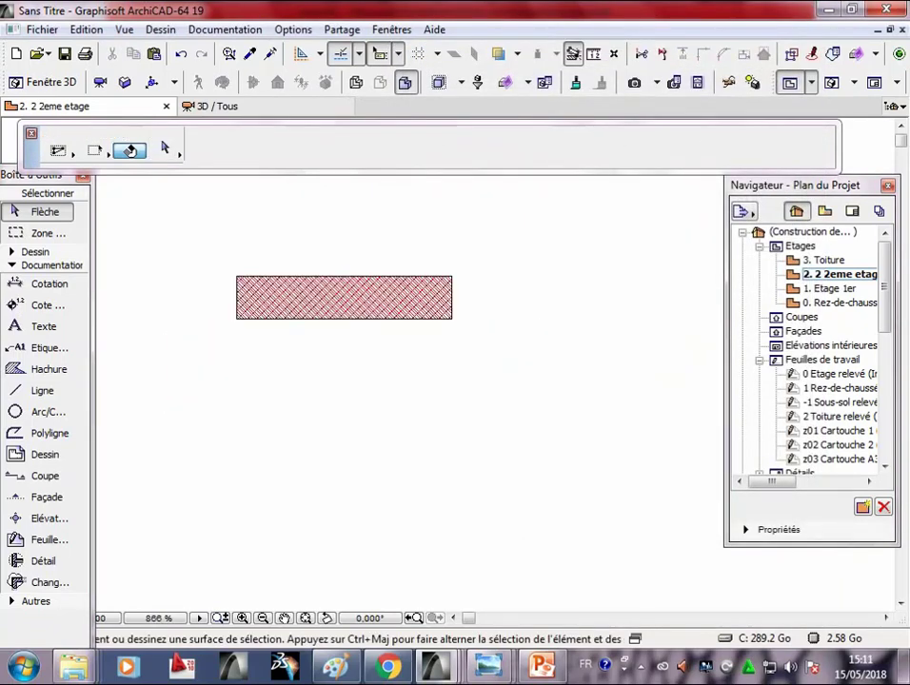
{"action": "left_click", "coordinate": [41, 390]}
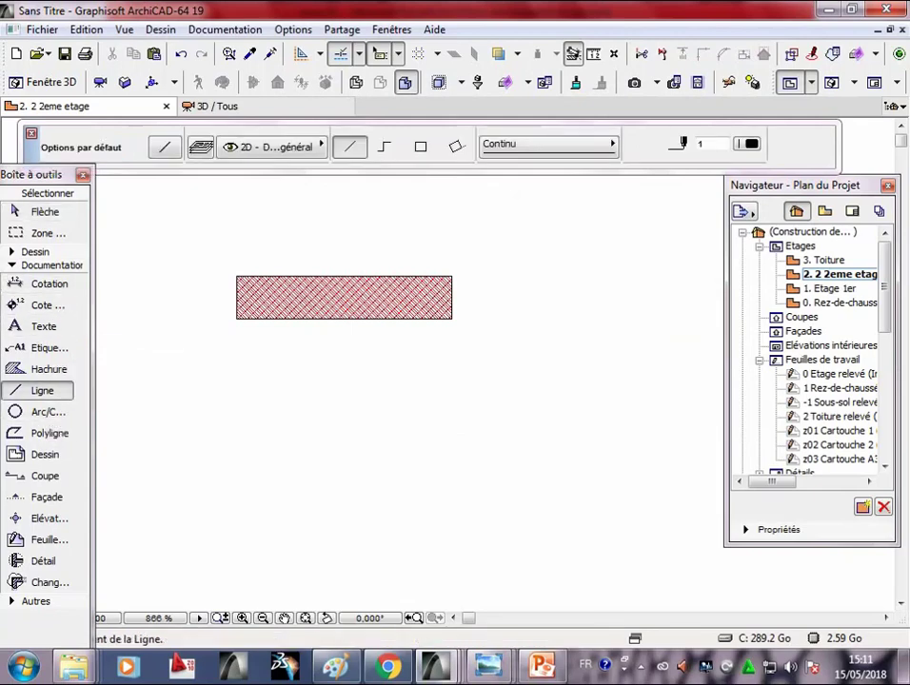
{"action": "left_click", "coordinate": [307, 443]}
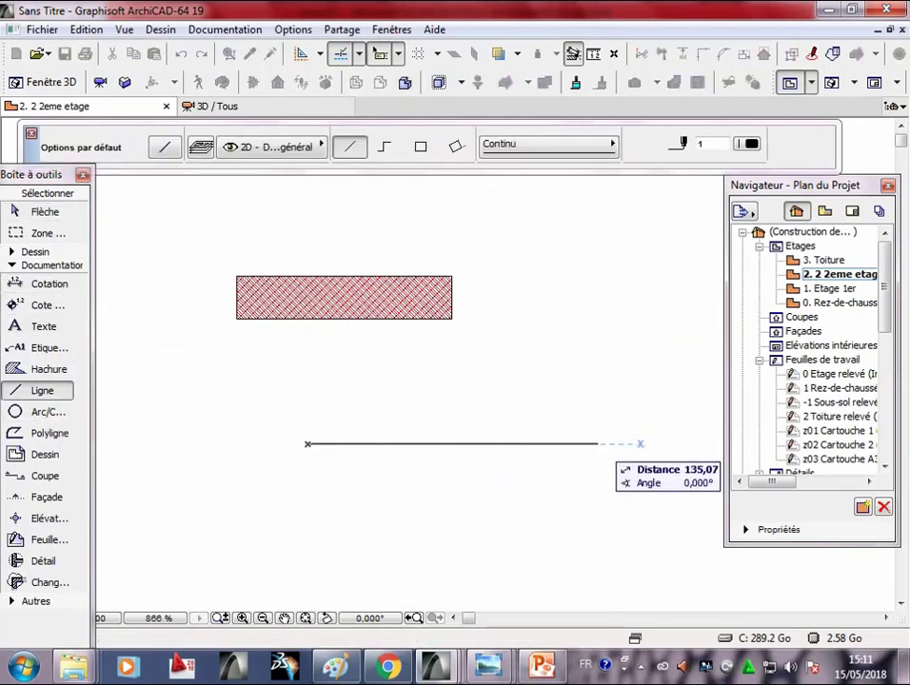
{"action": "type", "text": "120"}
{"action": "key", "text": "Return"}
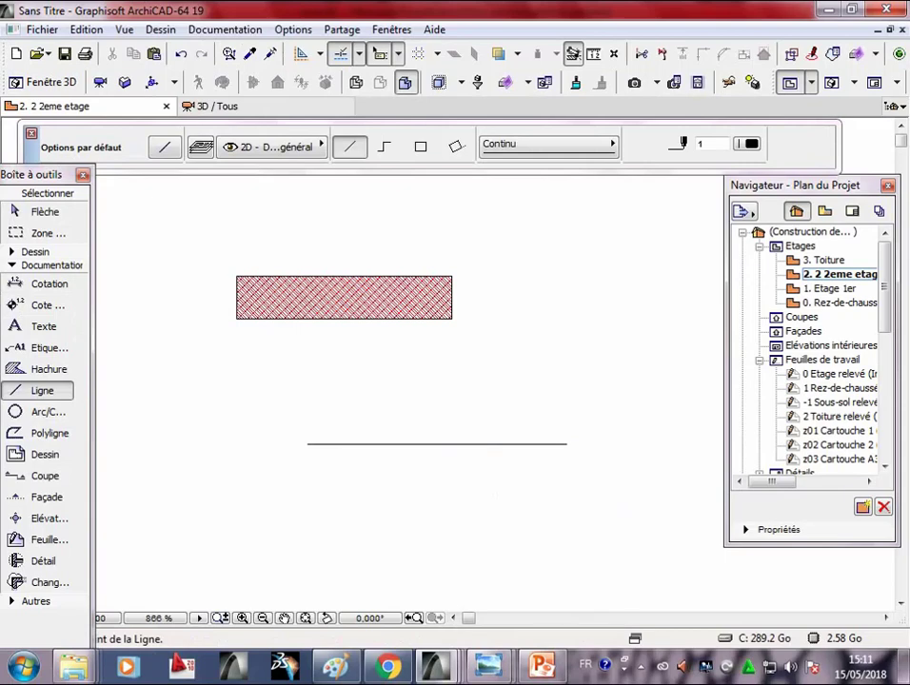
- Add the 20-long vertical side, the 120-long closing side and a short 2-long line
{"action": "left_click", "coordinate": [565, 443]}
{"action": "type", "text": "20"}
{"action": "key", "text": "Return"}
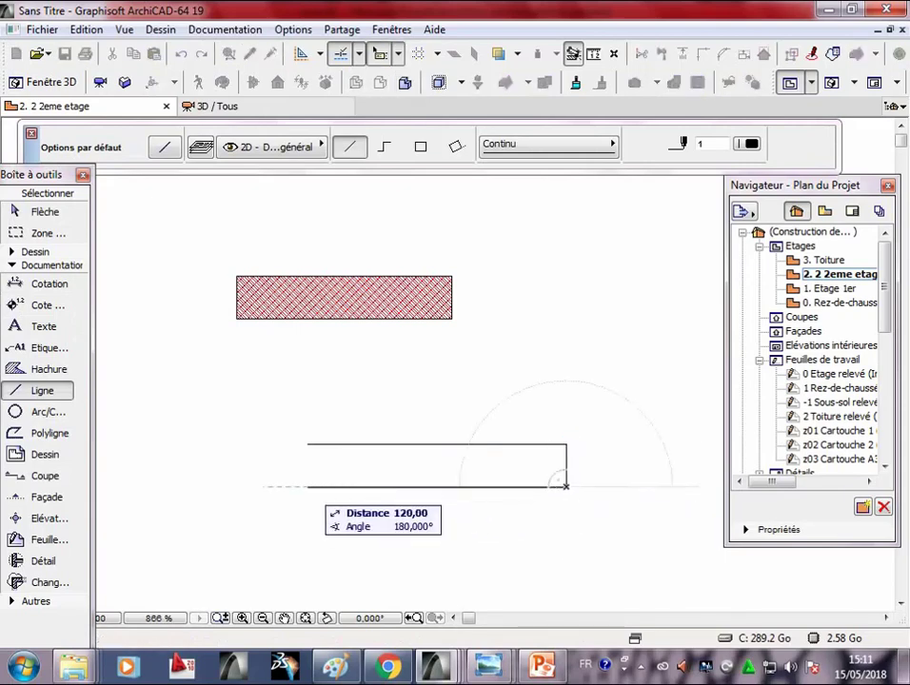
{"action": "type", "text": "120"}
{"action": "key", "text": "Return"}
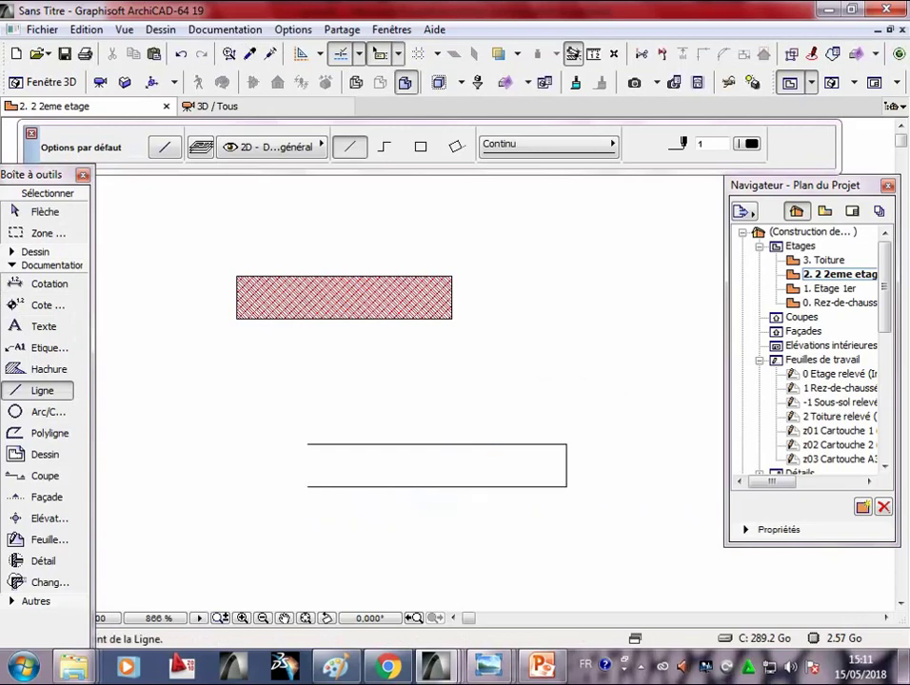
{"action": "left_click", "coordinate": [308, 486]}
{"action": "type", "text": "2"}
{"action": "key", "text": "Return"}
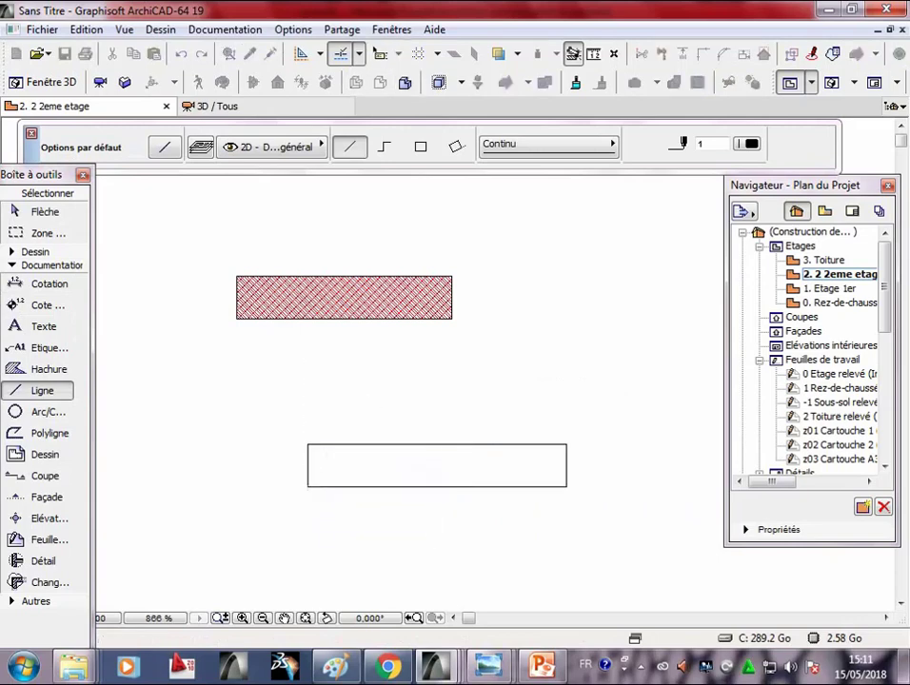
- Copy the lower rectangle's bottom edge upward by 10 with Translation & copie
{"action": "left_click", "coordinate": [29, 213]}
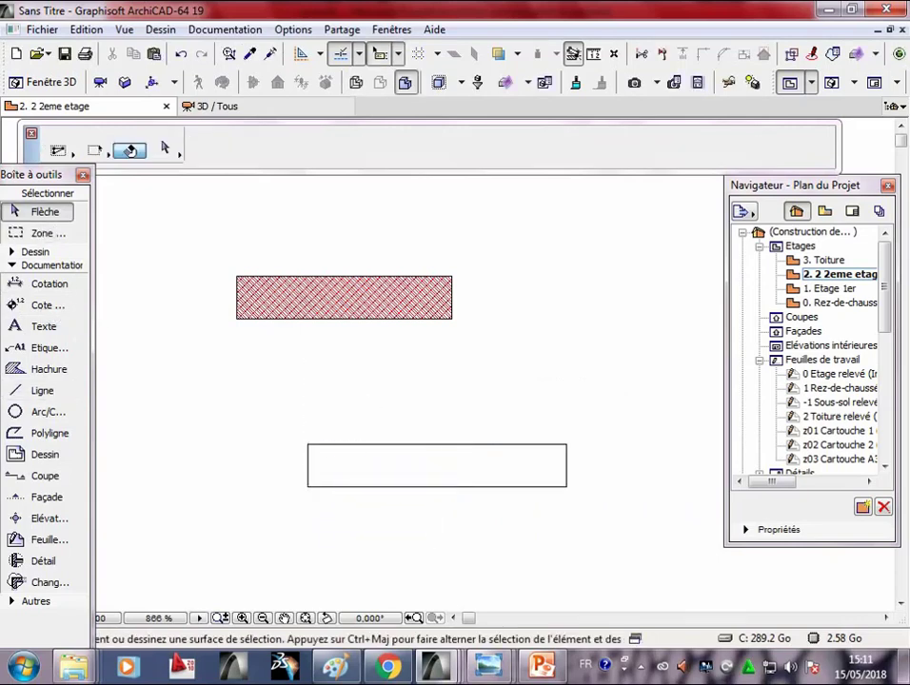
{"action": "left_click", "coordinate": [435, 487]}
{"action": "right_click", "coordinate": [436, 487]}
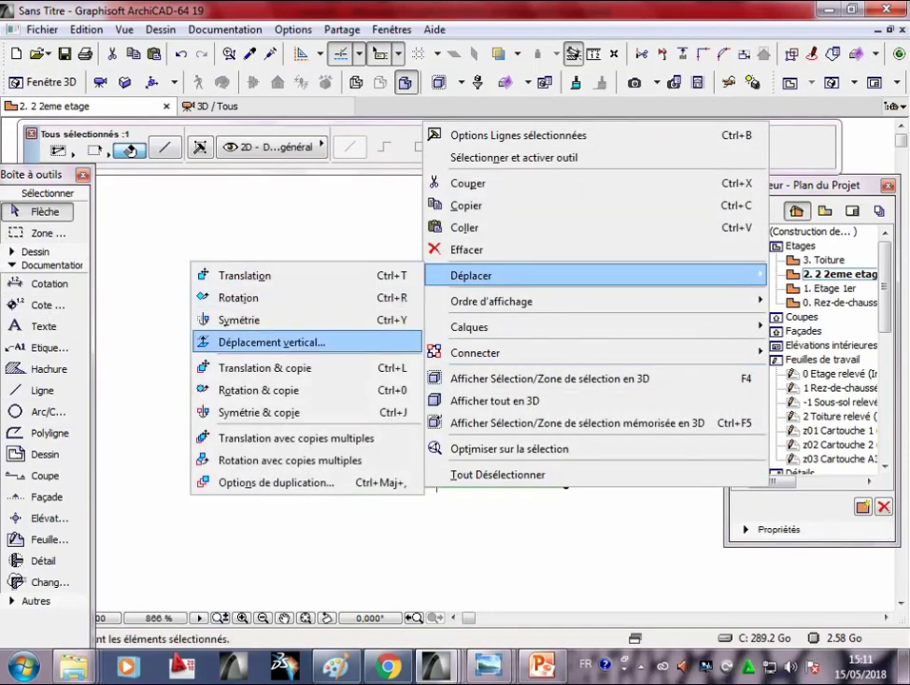
{"action": "left_click", "coordinate": [276, 368]}
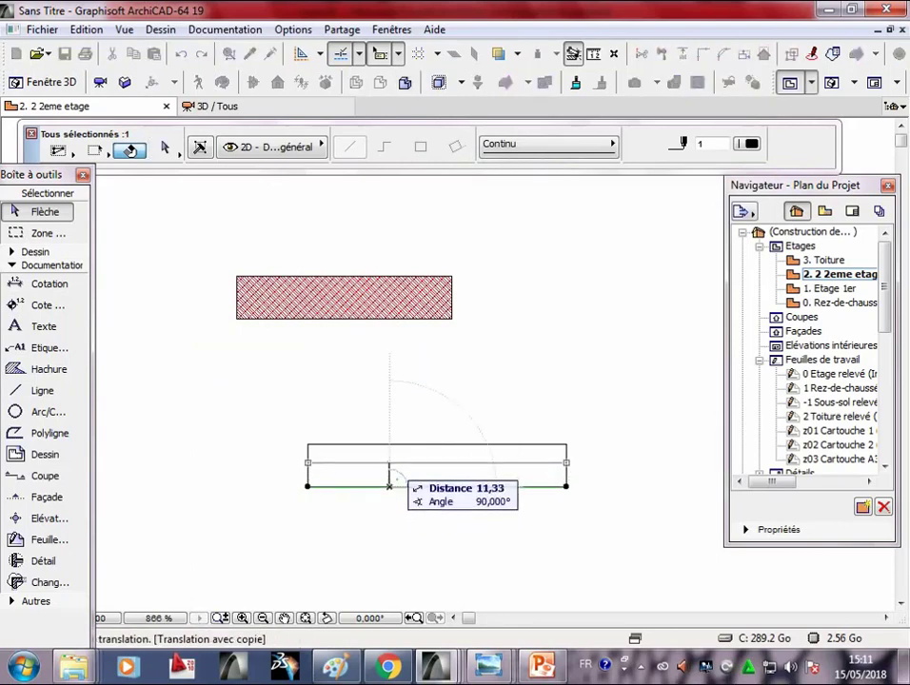
{"action": "key", "text": "Tab"}
{"action": "type", "text": "10"}
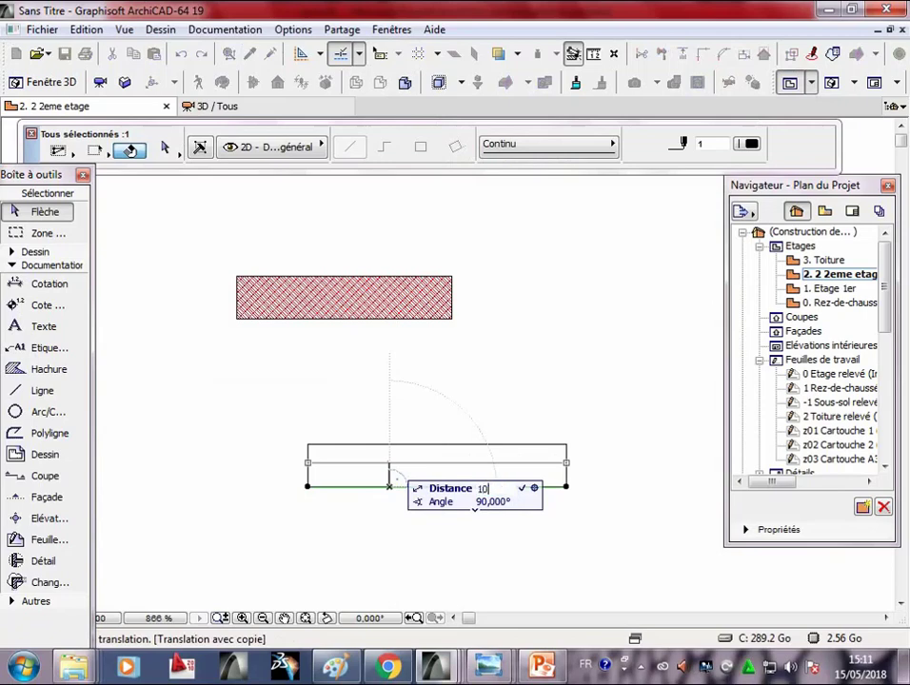
{"action": "key", "text": "Return"}
{"action": "key", "text": "Escape"}
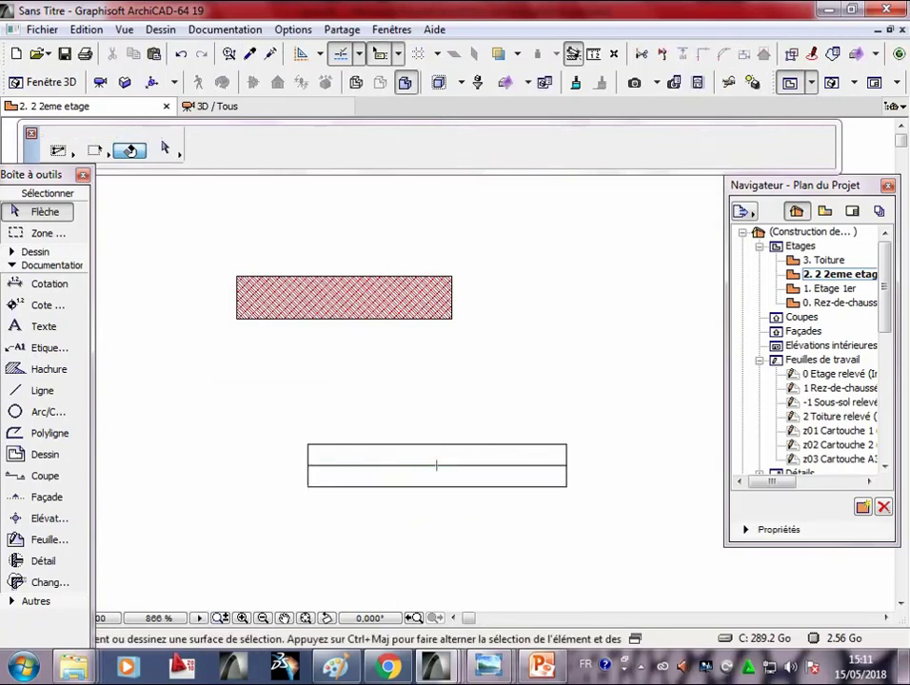
- Copy the new middle line by a distance of 1
{"action": "left_click", "coordinate": [462, 466]}
{"action": "right_click", "coordinate": [462, 465]}
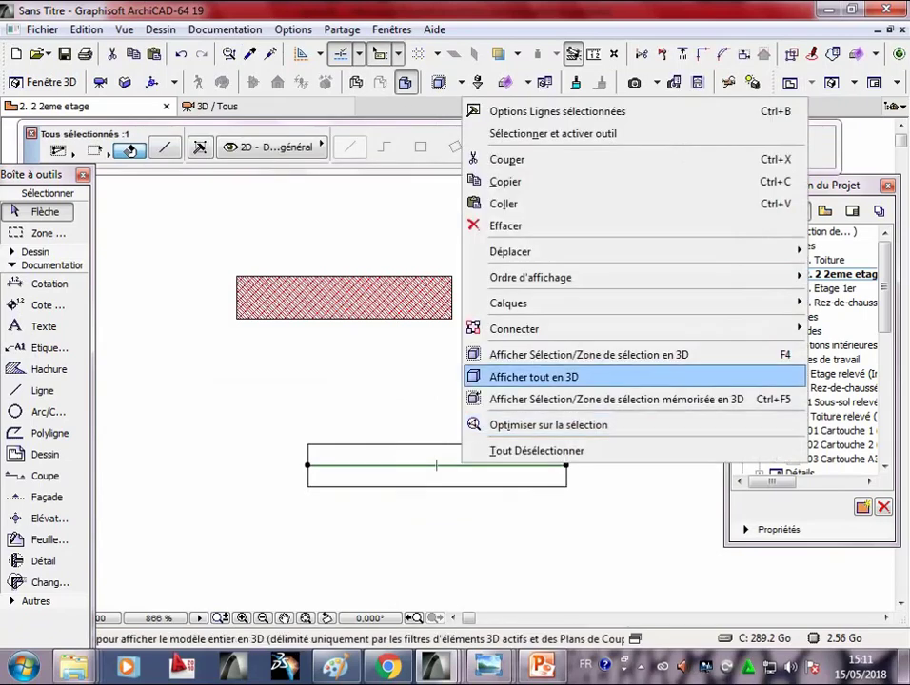
{"action": "left_click", "coordinate": [304, 344]}
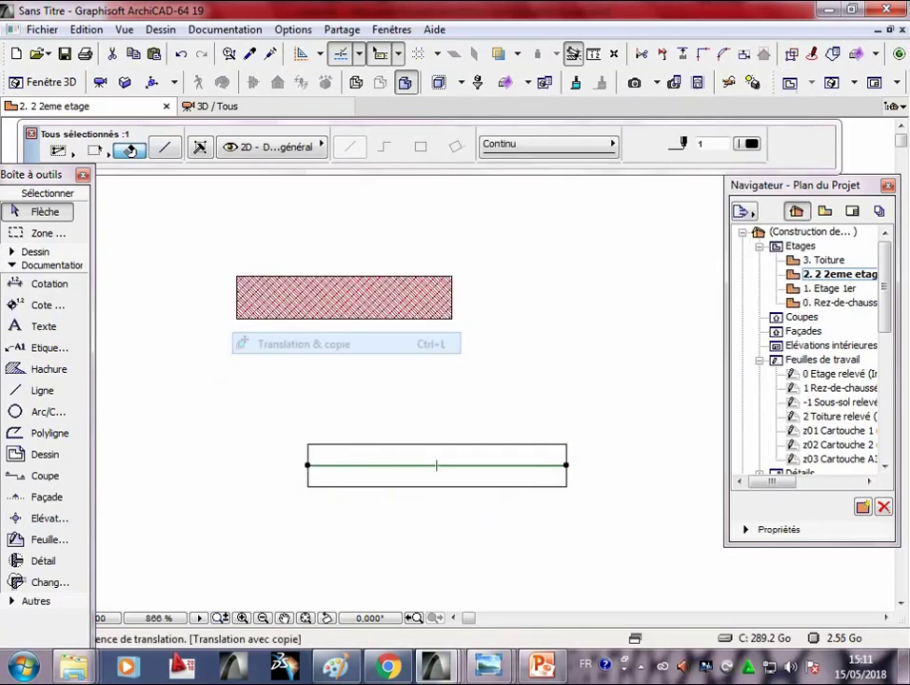
{"action": "left_click", "coordinate": [415, 476]}
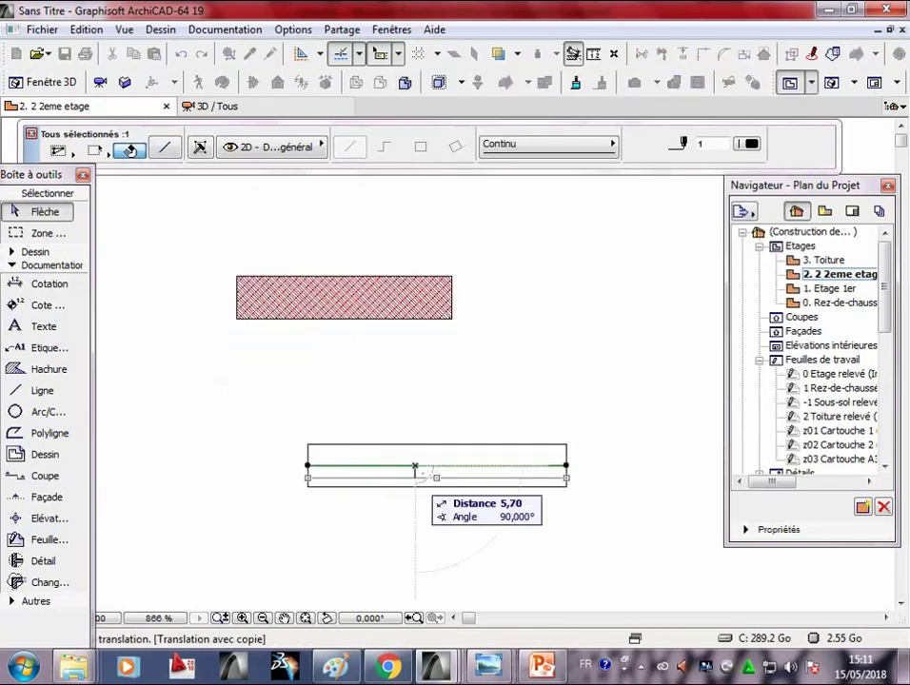
{"action": "key", "text": "Tab"}
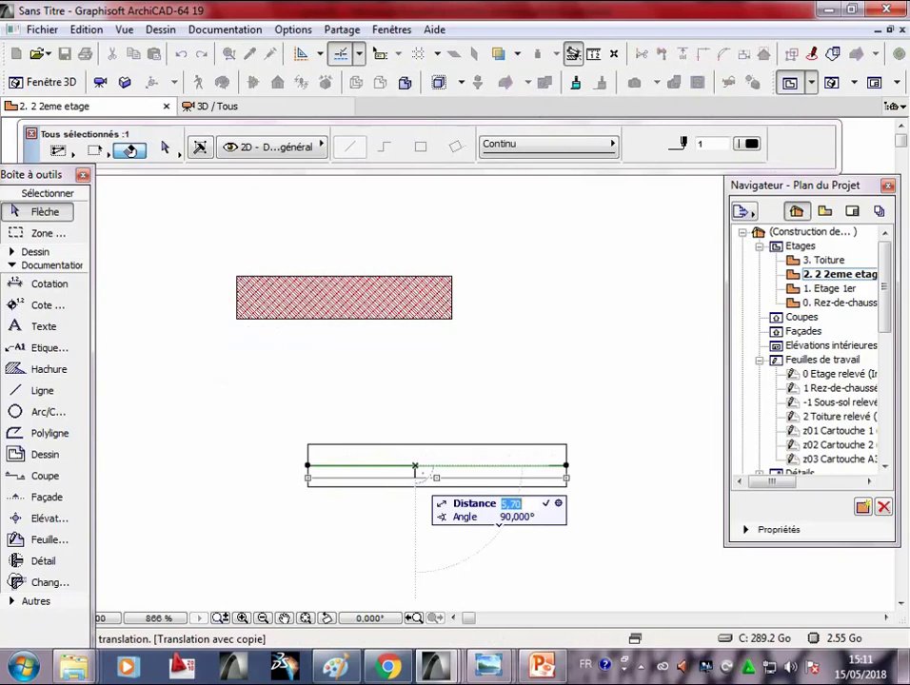
{"action": "type", "text": "1"}
{"action": "key", "text": "Return"}
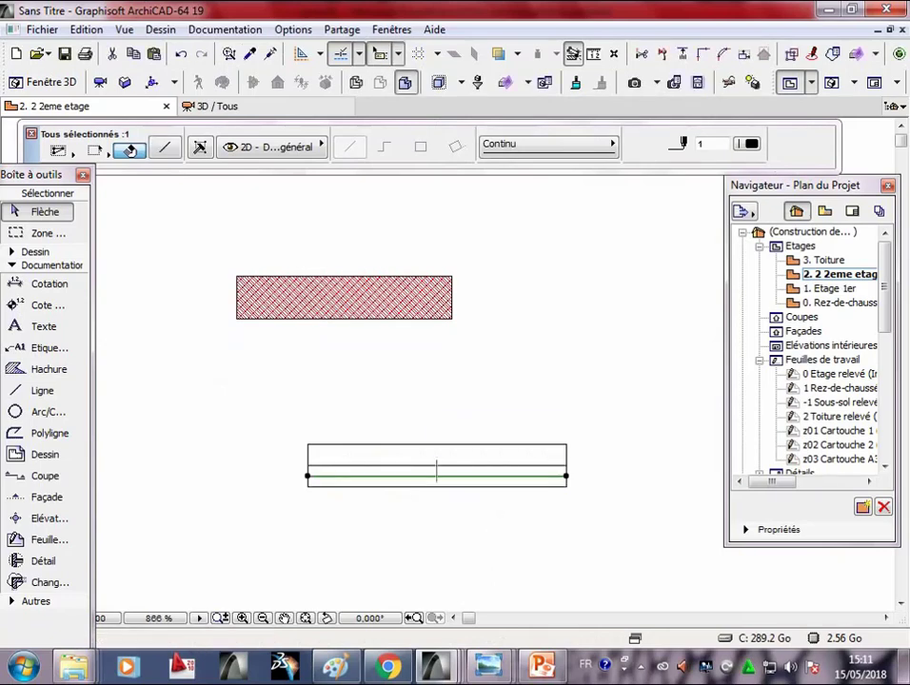
- Copy the lower rectangle's left end edge 5 inward
{"action": "left_click", "coordinate": [308, 461]}
{"action": "right_click", "coordinate": [309, 453]}
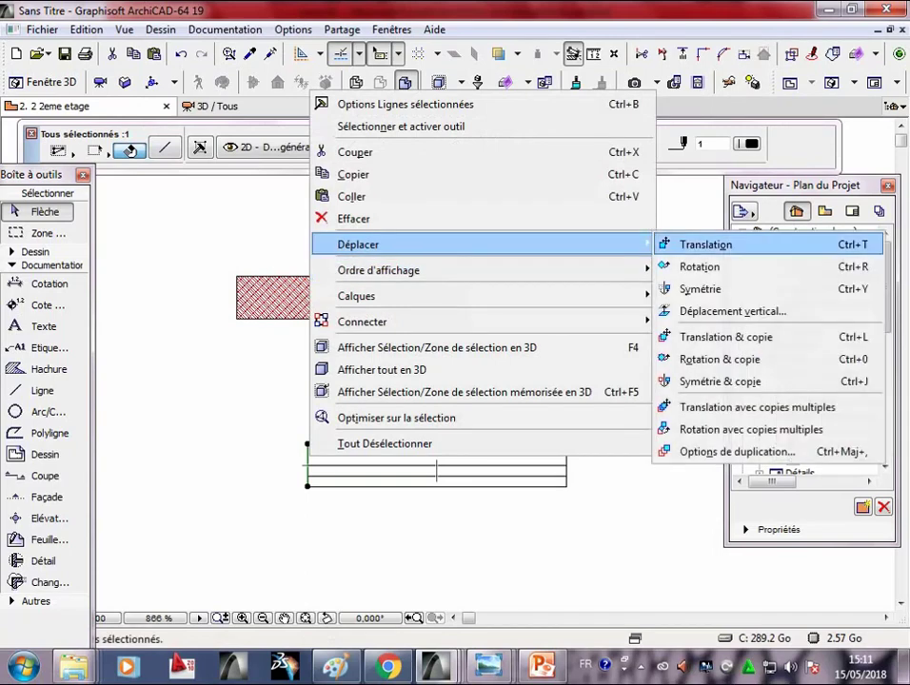
{"action": "left_click", "coordinate": [725, 337]}
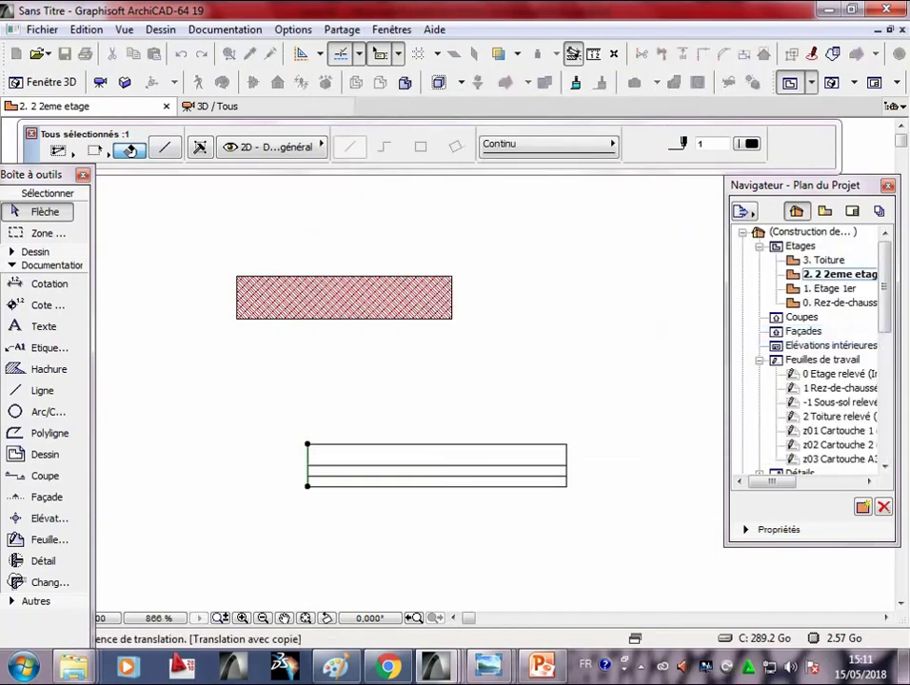
{"action": "left_click", "coordinate": [308, 464]}
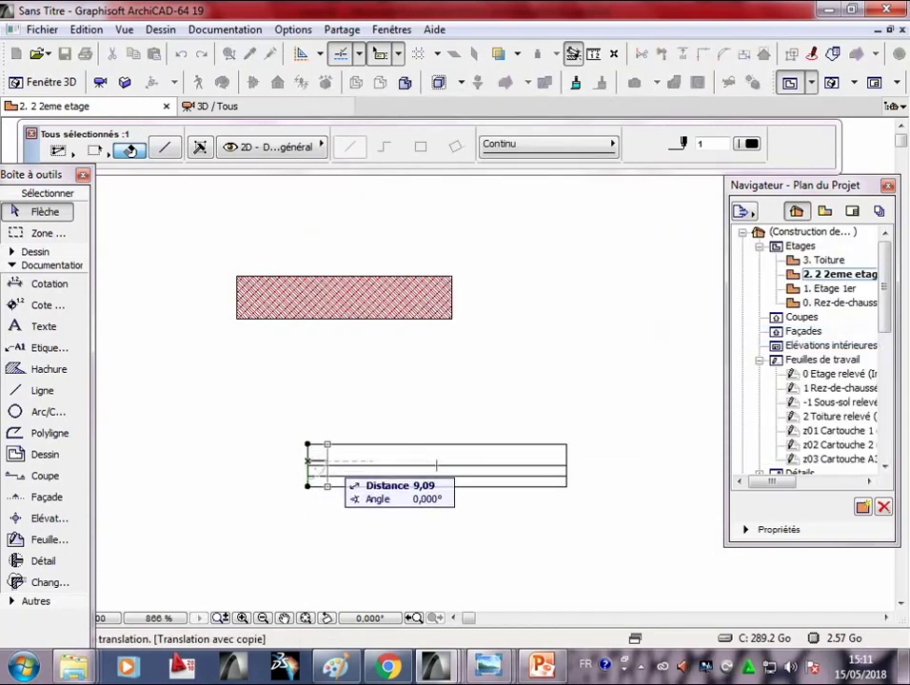
{"action": "type", "text": "5"}
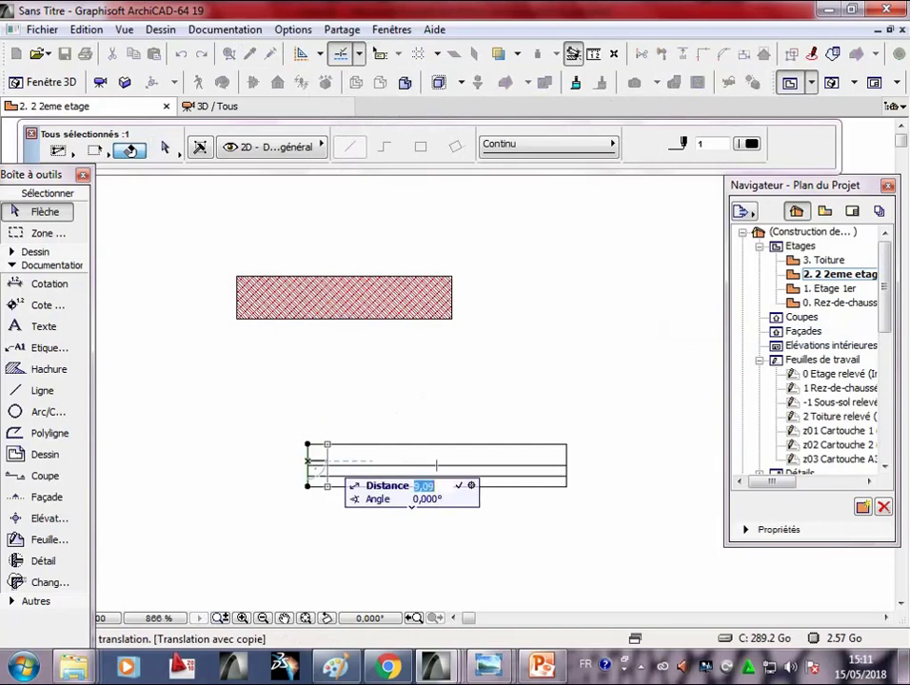
{"action": "key", "text": "Return"}
{"action": "key", "text": "Escape"}
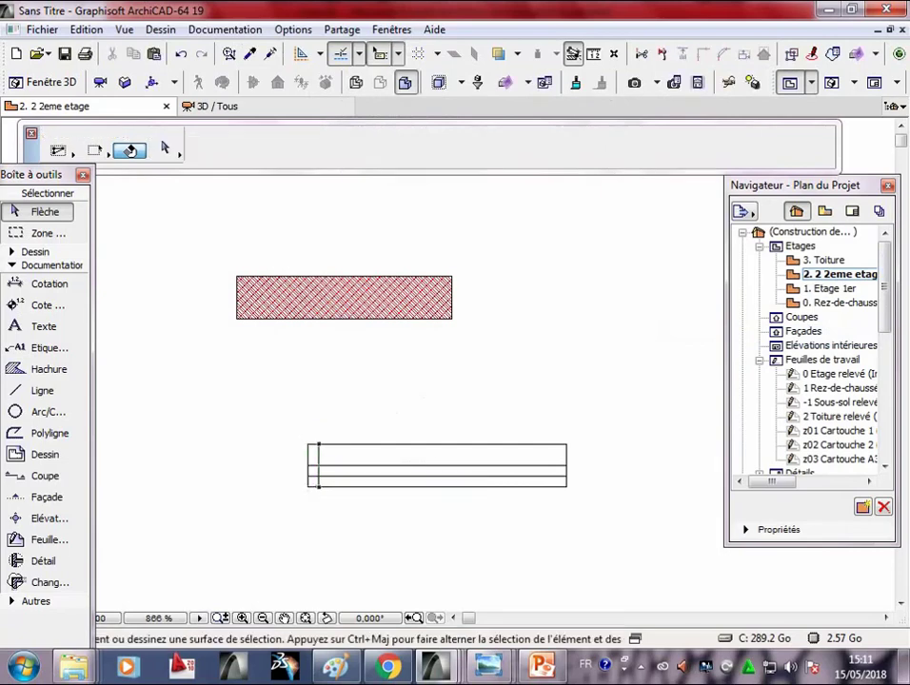
- Copy the right end edge 5 inward
{"action": "left_click", "coordinate": [565, 459]}
{"action": "right_click", "coordinate": [565, 458]}
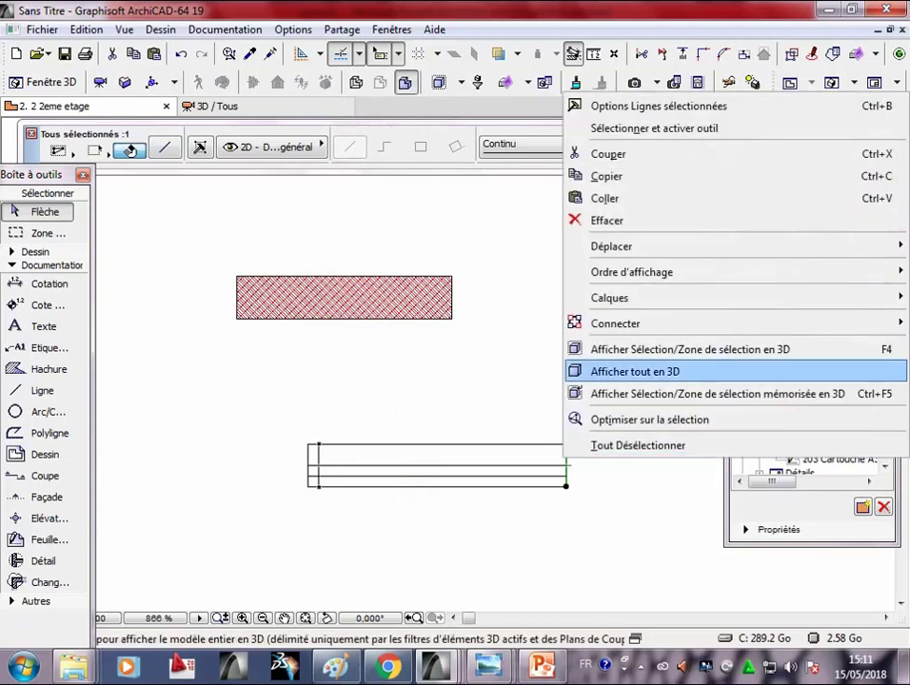
{"action": "left_click", "coordinate": [404, 338]}
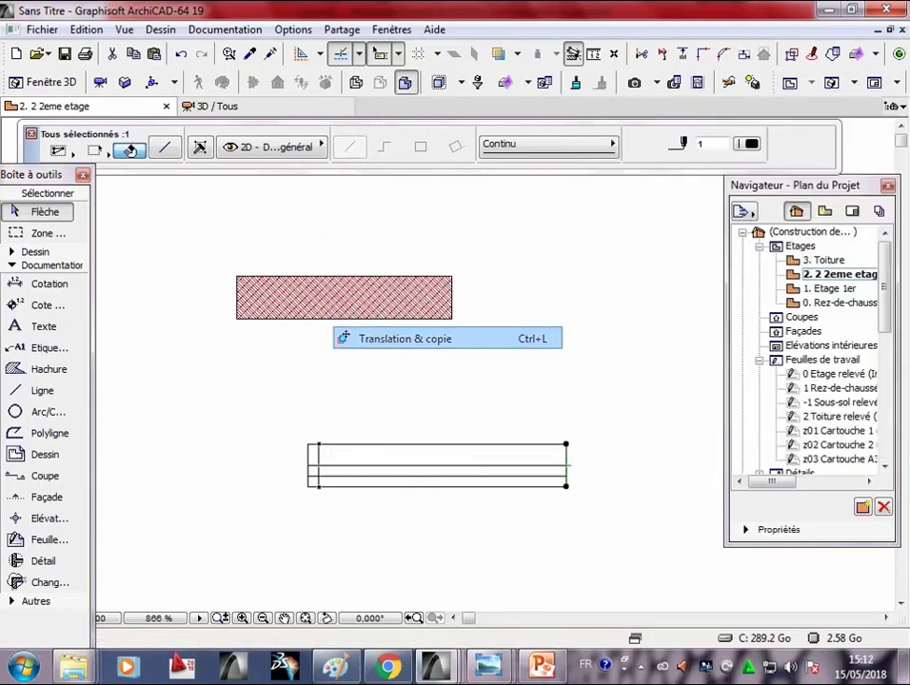
{"action": "left_click", "coordinate": [565, 466]}
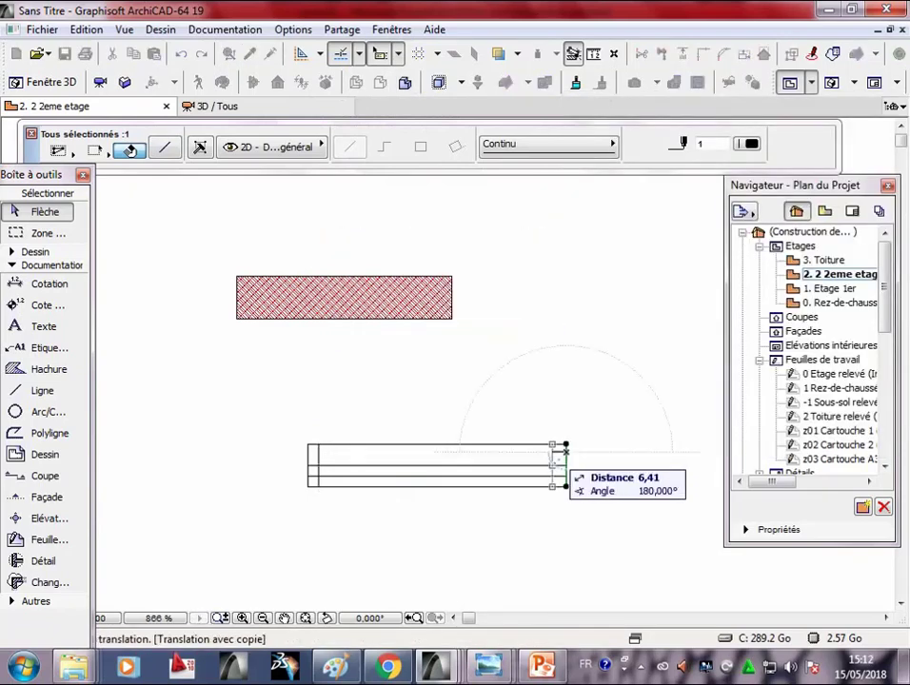
{"action": "type", "text": "5"}
{"action": "key", "text": "Return"}
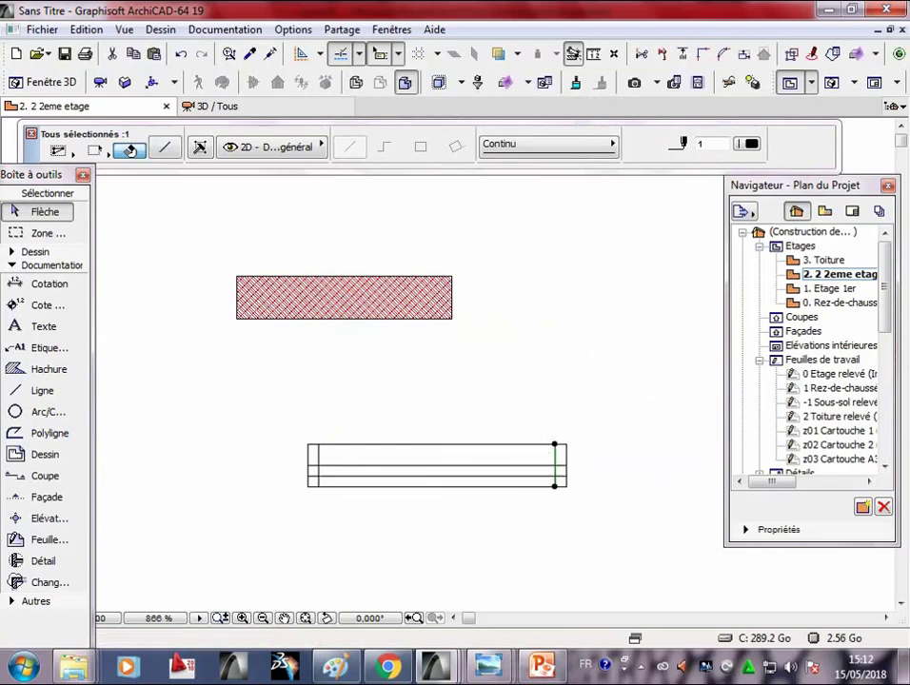
{"action": "key", "text": "Escape"}
- Marquee-select the eight lines of the lower drawing
{"action": "scroll", "coordinate": [557, 481], "scroll_direction": "down", "scroll_amount": 1}
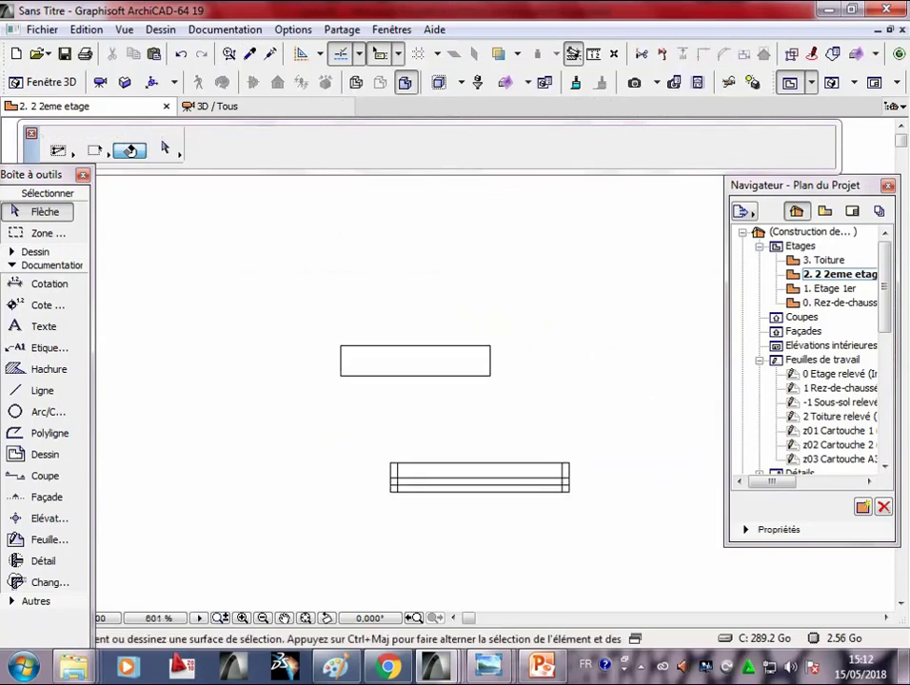
{"action": "scroll", "coordinate": [558, 480], "scroll_direction": "up", "scroll_amount": 3}
{"action": "scroll", "coordinate": [557, 480], "scroll_direction": "down", "scroll_amount": 1}
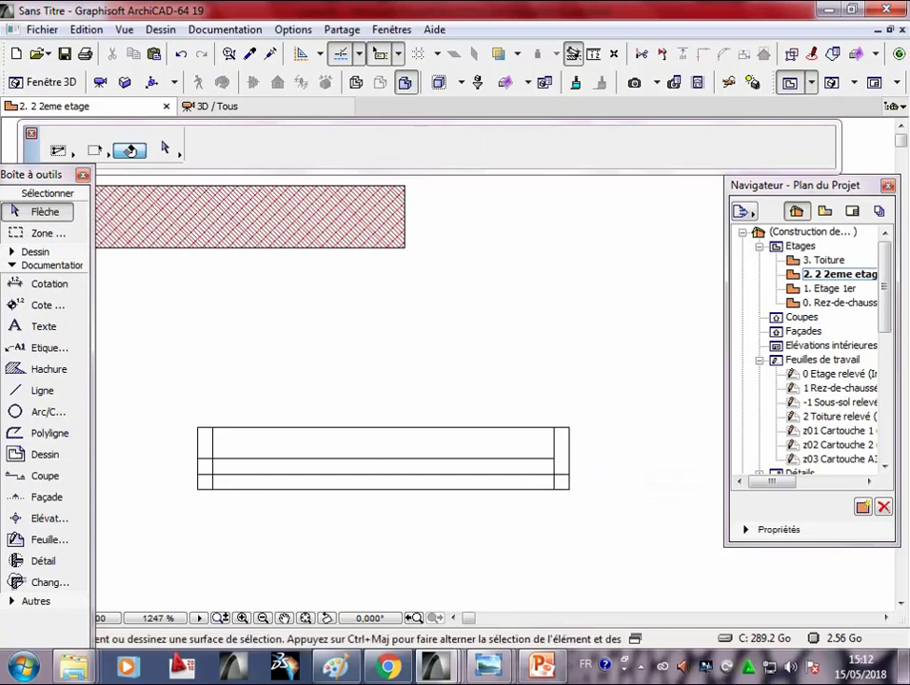
{"action": "left_click", "coordinate": [381, 459]}
{"action": "key", "text": "Escape"}
{"action": "scroll", "coordinate": [335, 505], "scroll_direction": "down", "scroll_amount": 2}
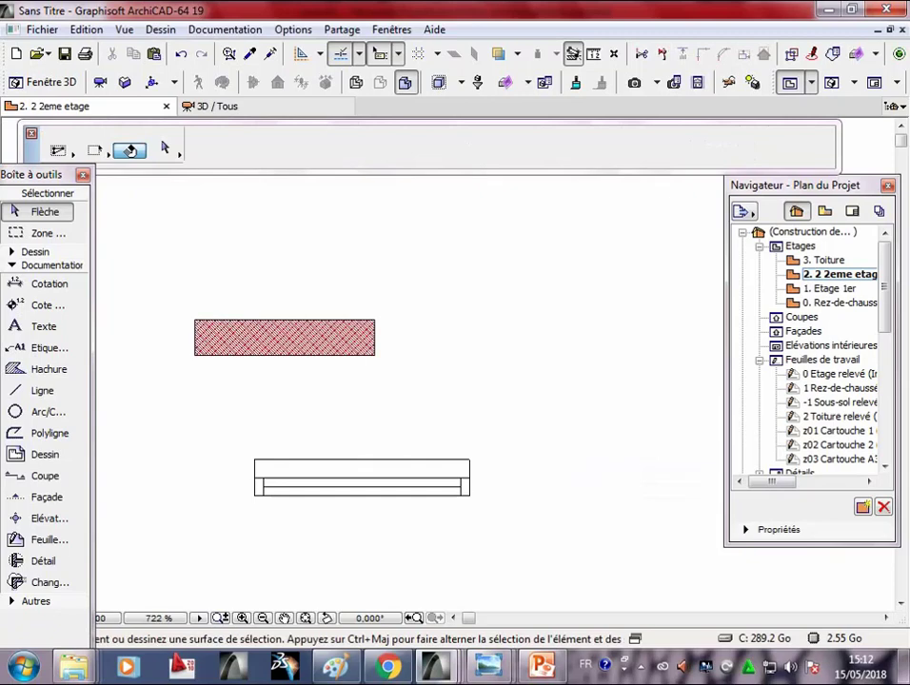
{"action": "left_click", "coordinate": [244, 444]}
{"action": "left_click", "coordinate": [522, 528]}
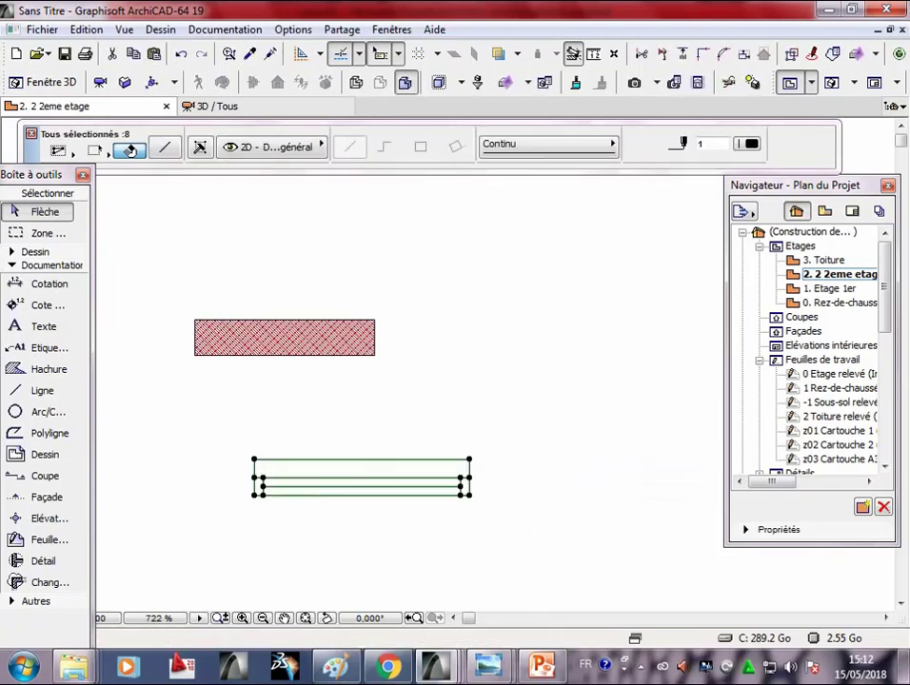
{"action": "key", "text": "Escape"}
{"action": "left_click", "coordinate": [243, 439]}
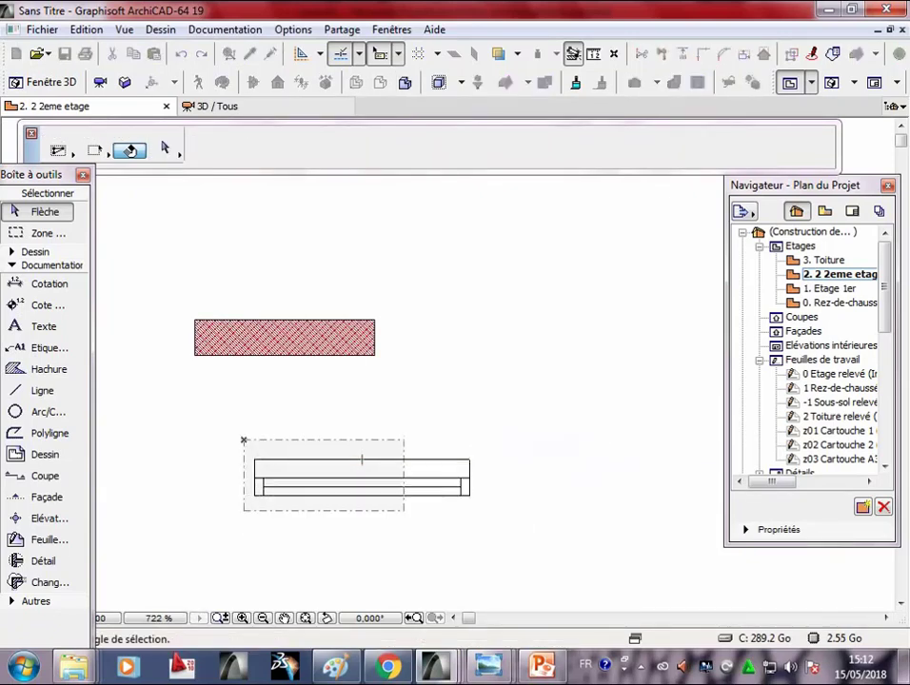
{"action": "left_click", "coordinate": [510, 522]}
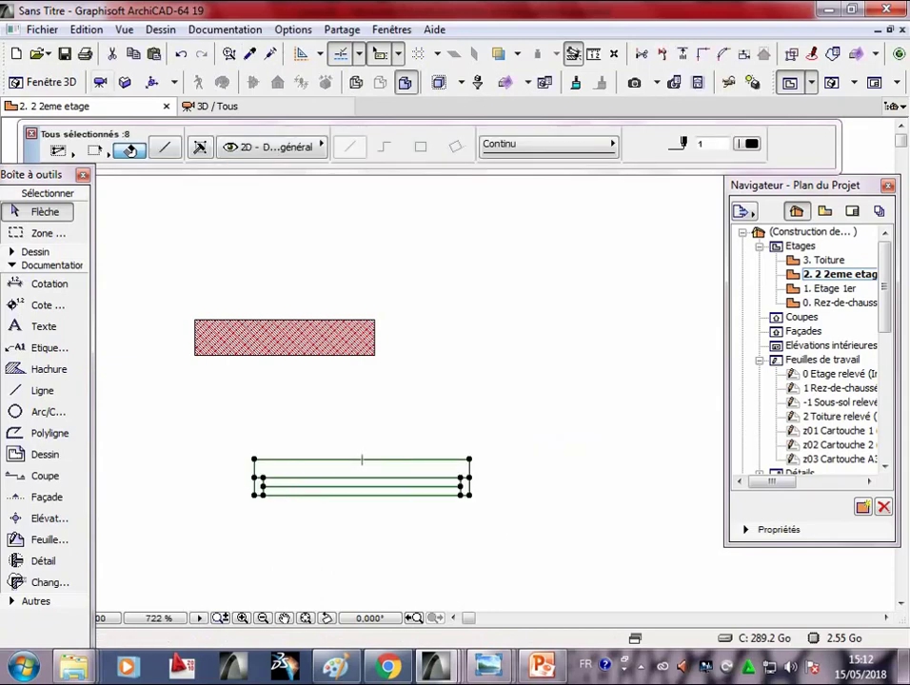
- Group the eight selected lines with Edition > Groupes > Grouper
{"action": "left_click", "coordinate": [87, 30]}
{"action": "key", "text": "Right"}
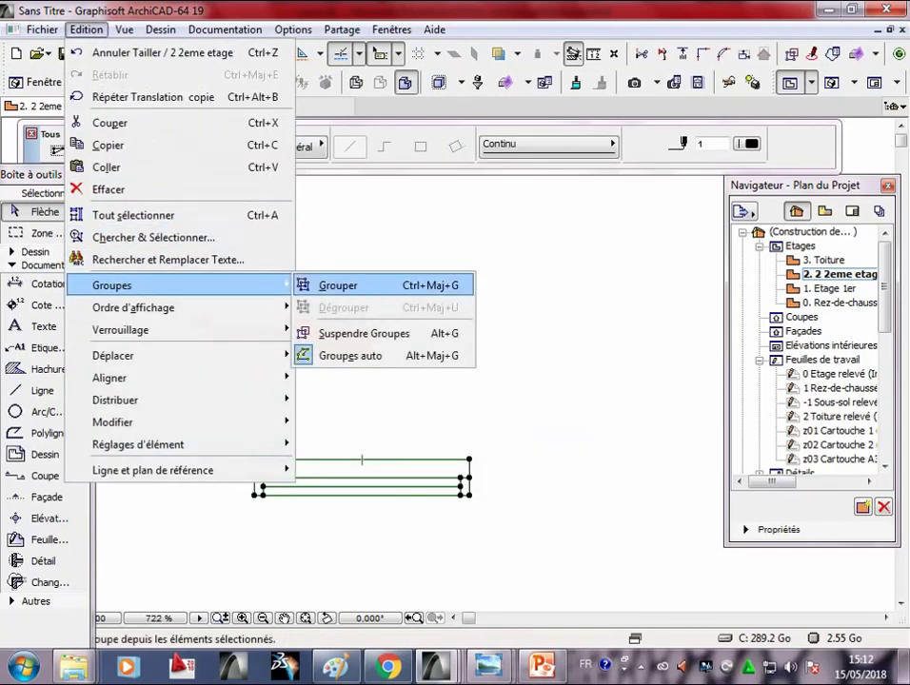
{"action": "key", "text": "Return"}
{"action": "key", "text": "Escape"}
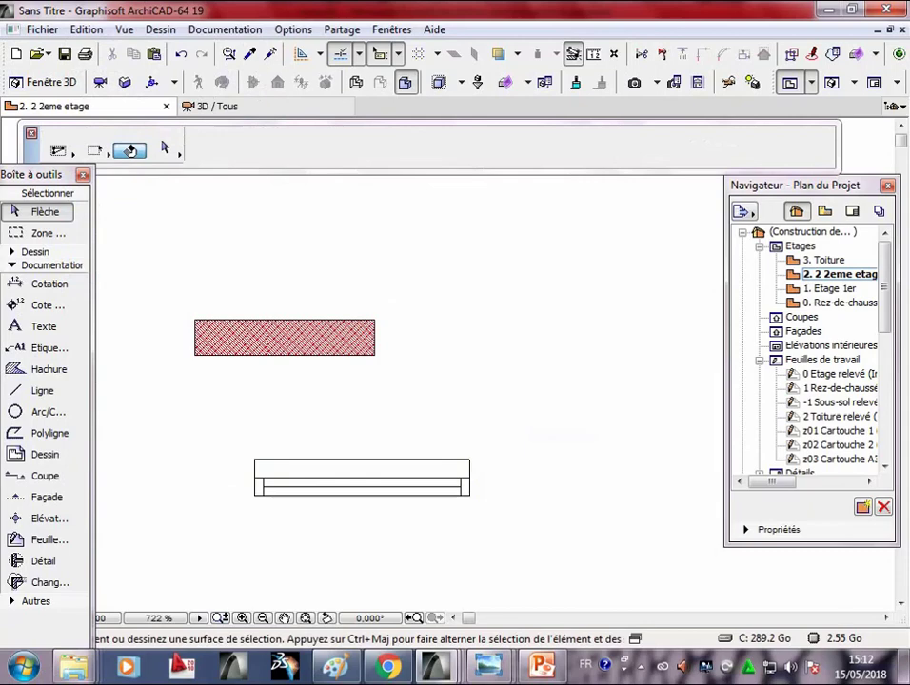
- Move the group flush against the right end of the red hatched rectangle
{"action": "left_click_drag", "start_coordinate": [426, 491], "coordinate": [426, 481]}
{"action": "key", "text": "Escape"}
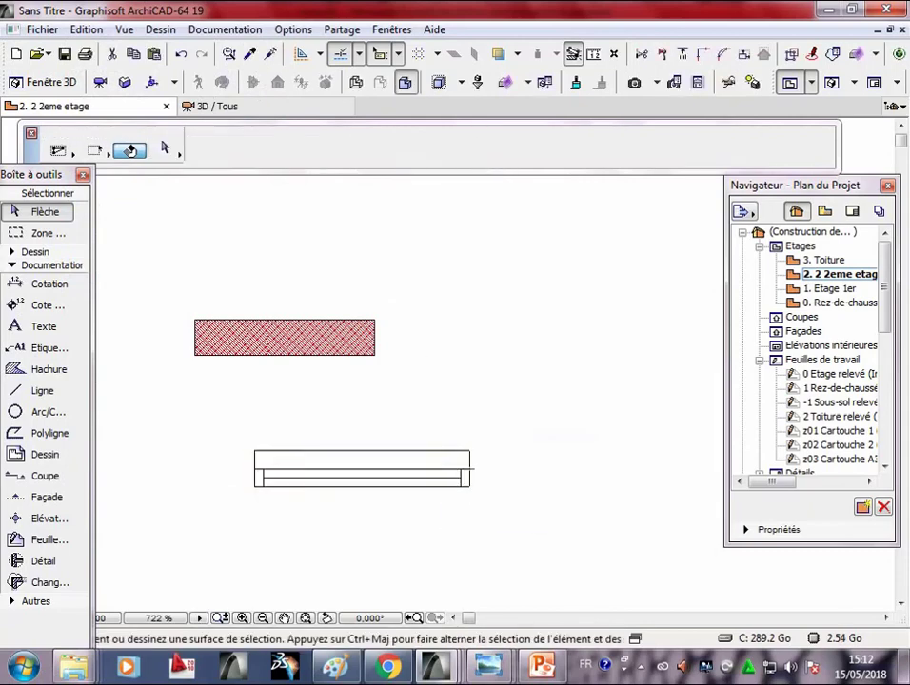
{"action": "left_click", "coordinate": [257, 481]}
{"action": "mouse_move", "coordinate": [257, 480]}
{"action": "left_mouse_down"}
{"action": "mouse_move", "coordinate": [384, 358]}
{"action": "mouse_move", "coordinate": [376, 355]}
{"action": "left_mouse_up"}
{"action": "key", "text": "Escape"}
{"action": "scroll", "coordinate": [452, 392], "scroll_direction": "down", "scroll_amount": 3}
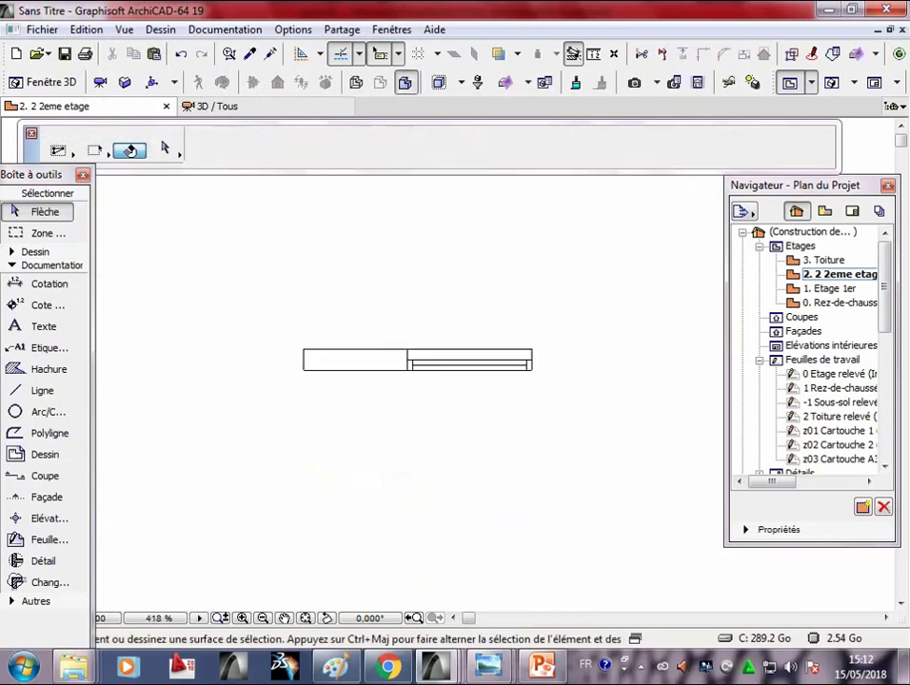
{"action": "middle_click_drag", "start_coordinate": [354, 360], "coordinate": [192, 363]}
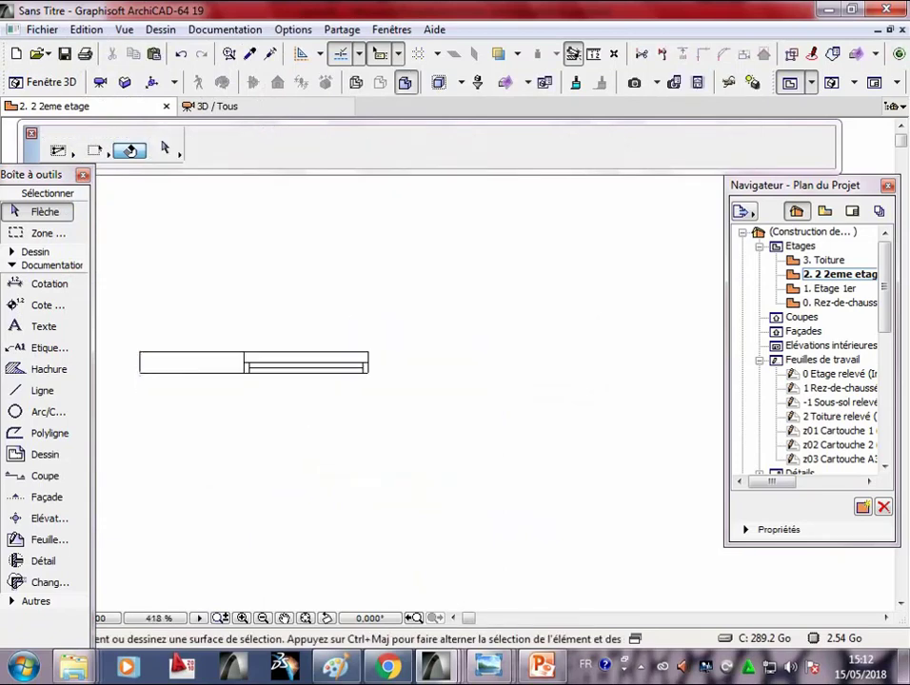
{"action": "scroll", "coordinate": [144, 346], "scroll_direction": "up", "scroll_amount": 2}
{"action": "middle_click_drag", "start_coordinate": [372, 353], "coordinate": [393, 407]}
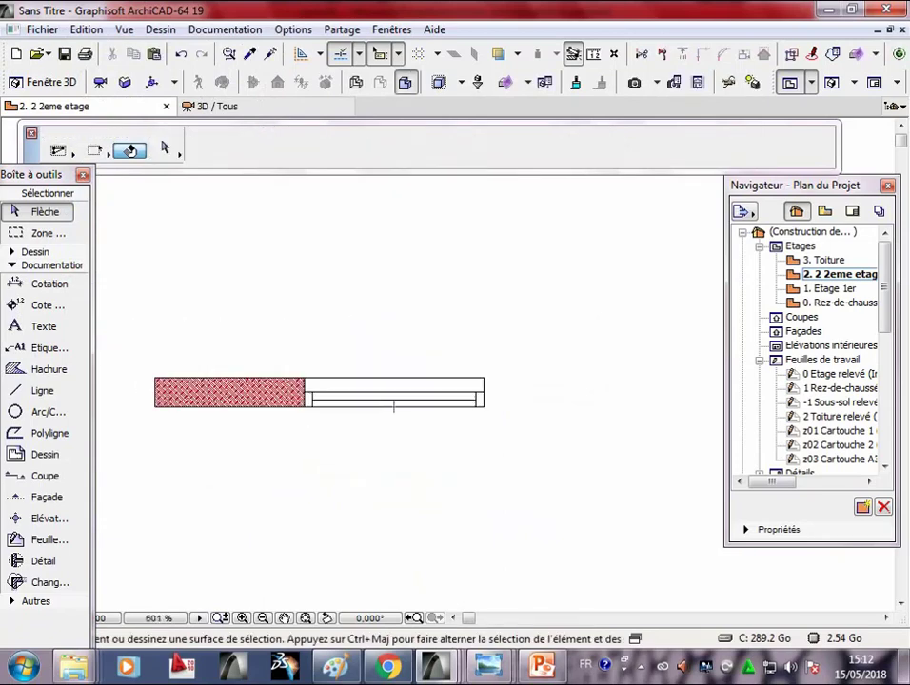
{"action": "left_click", "coordinate": [38, 390]}
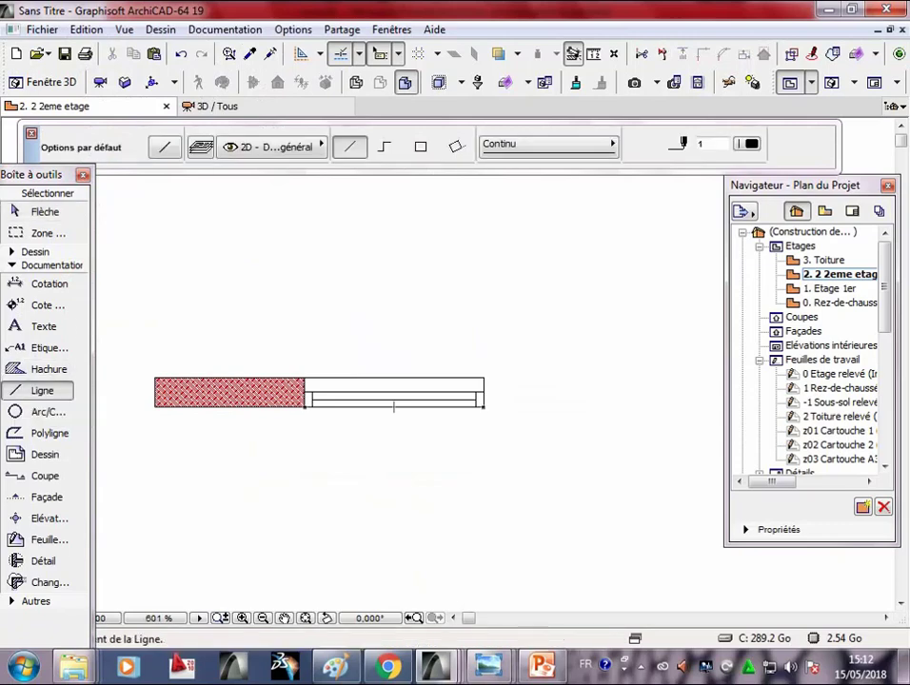
- From the group's top-right corner, draw a 100-long line right and a 20-long line down
{"action": "left_click", "coordinate": [483, 379]}
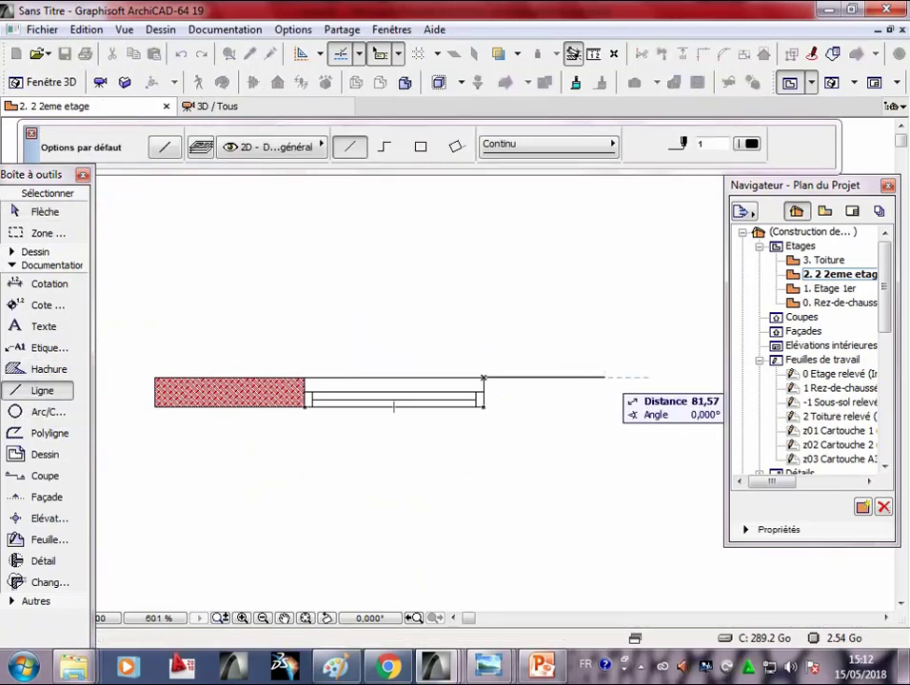
{"action": "type", "text": "100"}
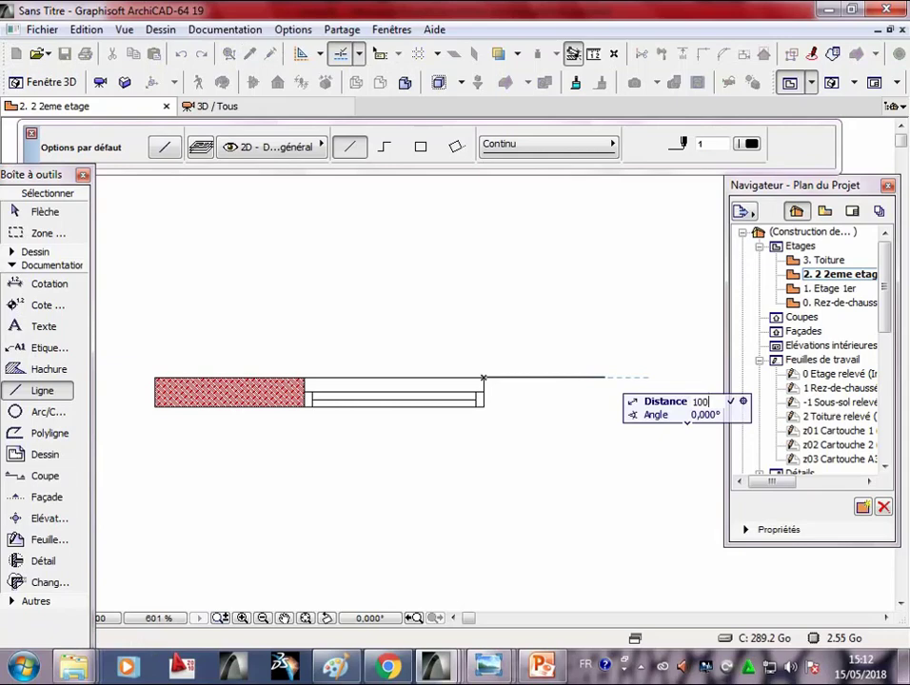
{"action": "key", "text": "Return"}
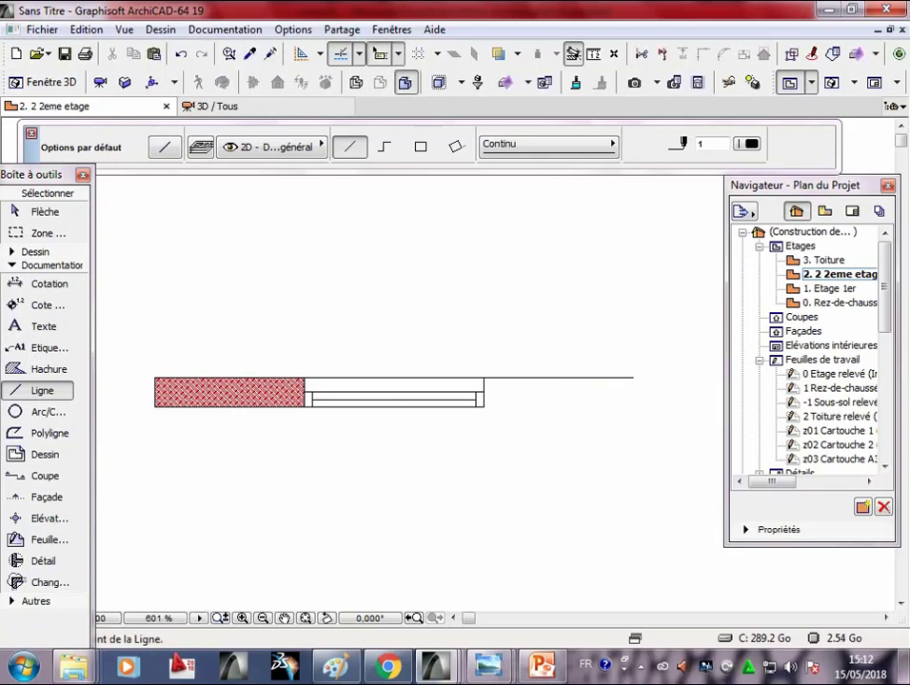
{"action": "left_click", "coordinate": [632, 378]}
{"action": "type", "text": "220"}
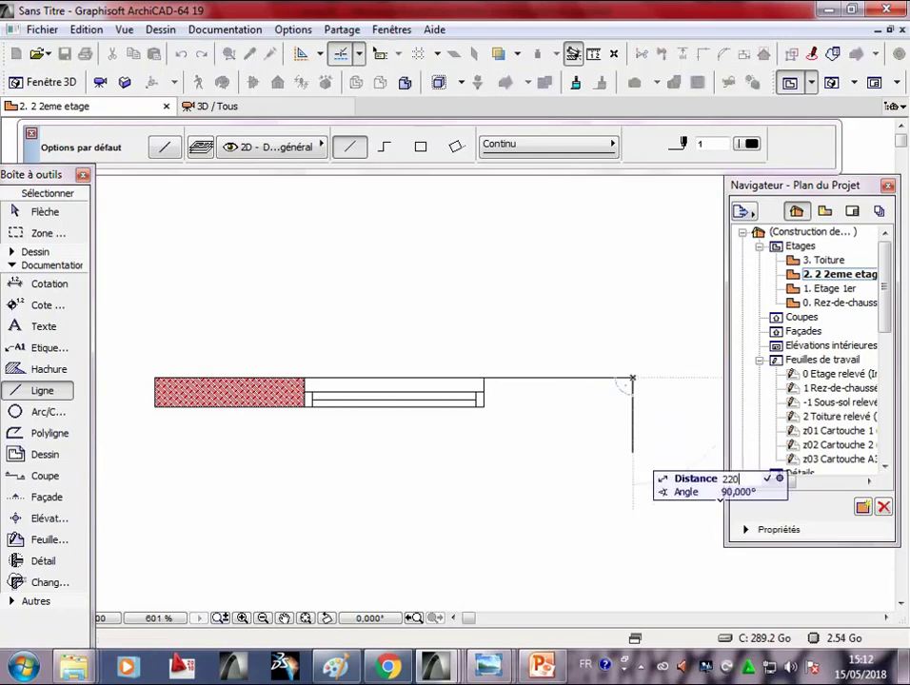
{"action": "key", "text": "BackSpace"}
{"action": "key", "text": "BackSpace"}
{"action": "key", "text": "Return"}
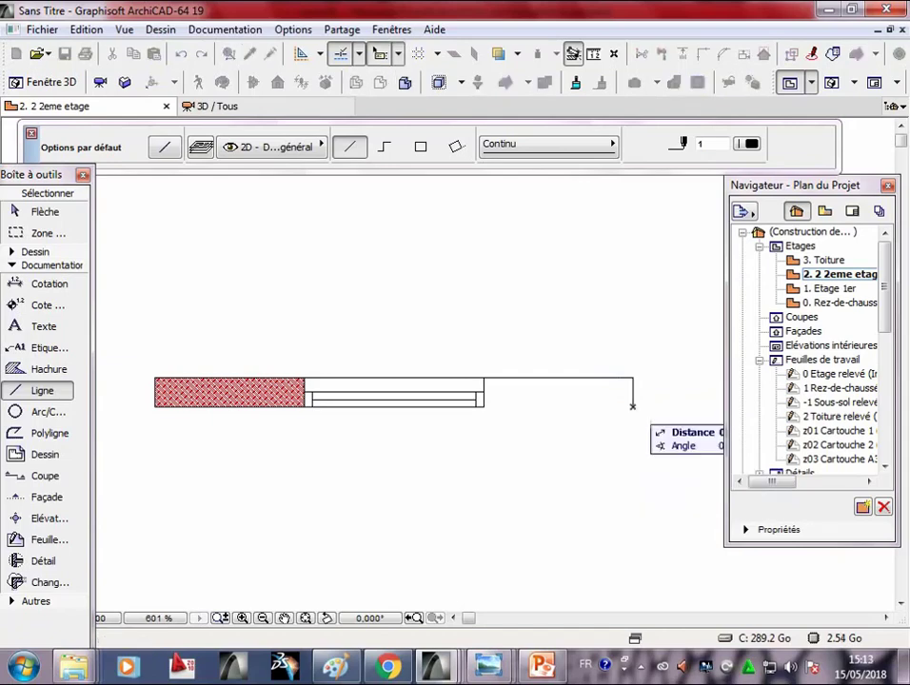
- Add the 100-long bottom line and the short vertical closing line
{"action": "type", "text": "100"}
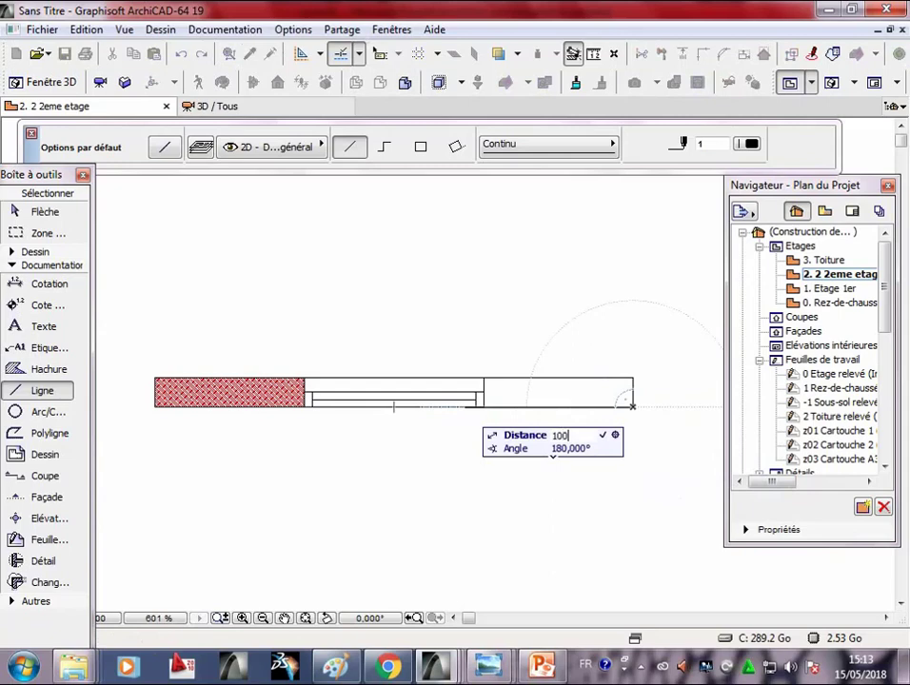
{"action": "key", "text": "Return"}
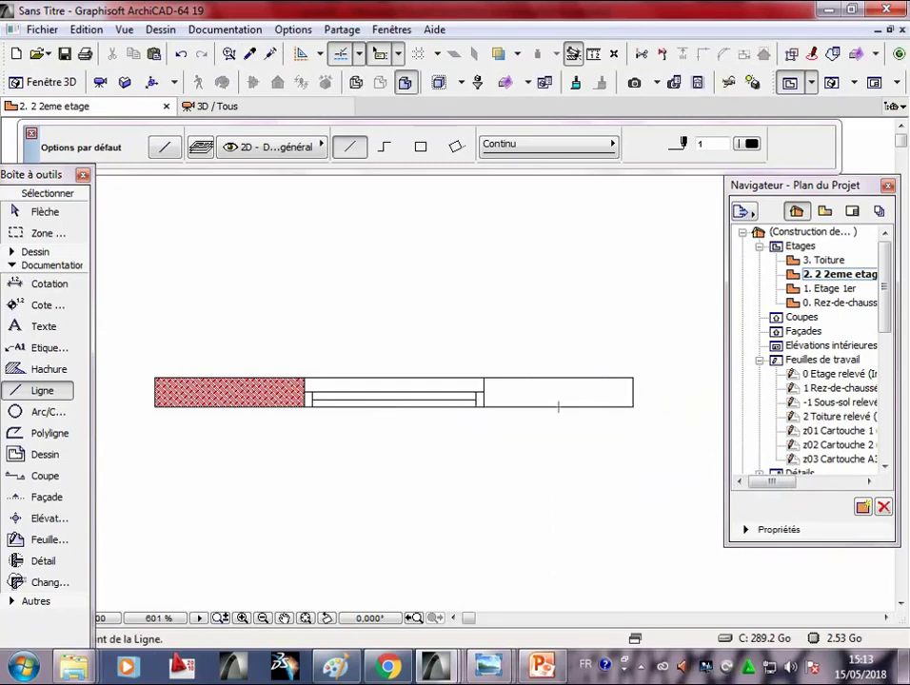
{"action": "left_click", "coordinate": [483, 406]}
{"action": "type", "text": "1"}
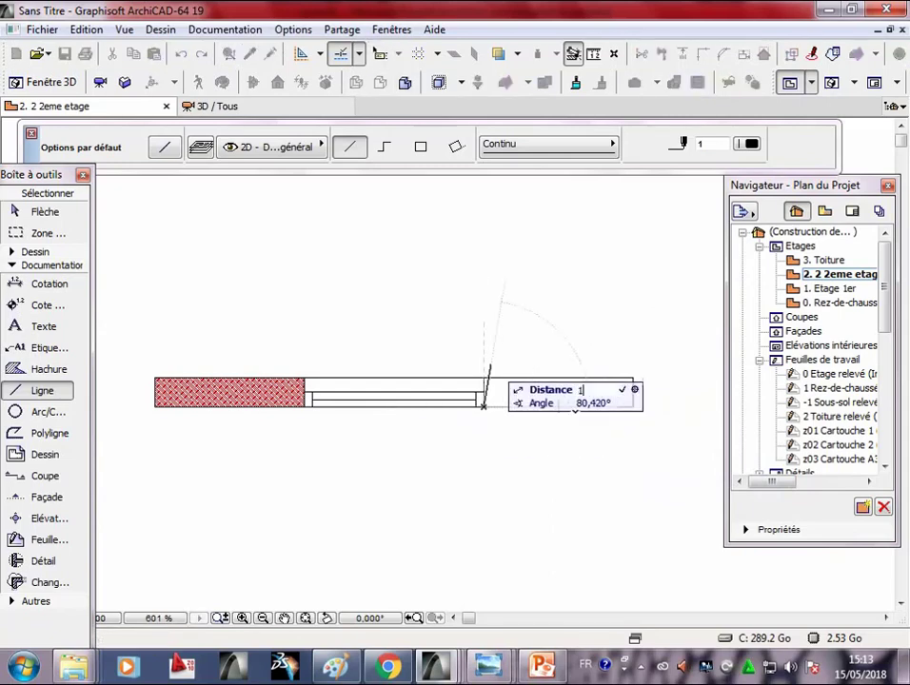
{"action": "type", "text": "20"}
{"action": "key", "text": "Return"}
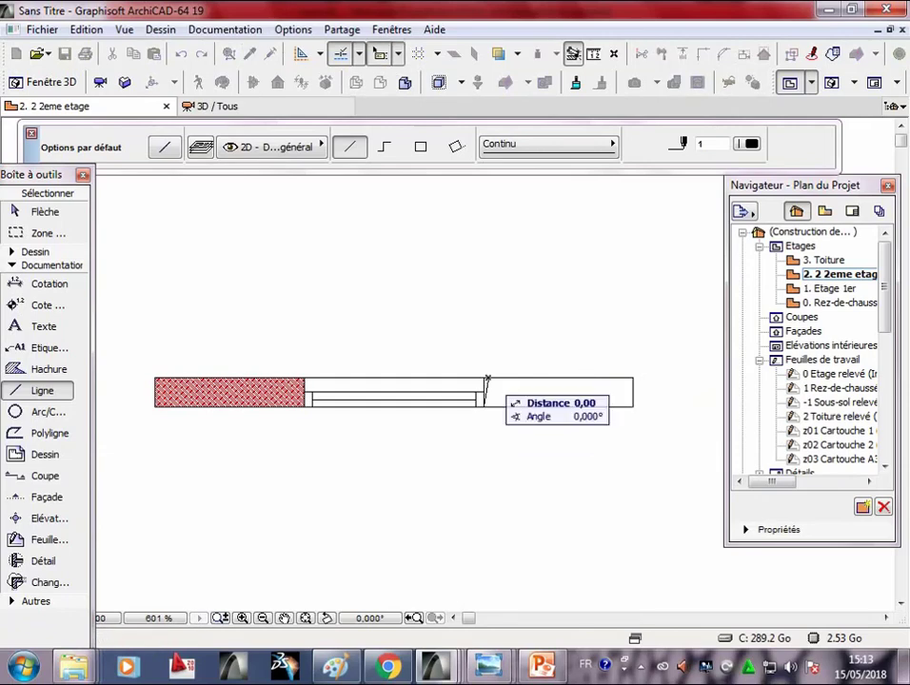
{"action": "key", "text": "Escape"}
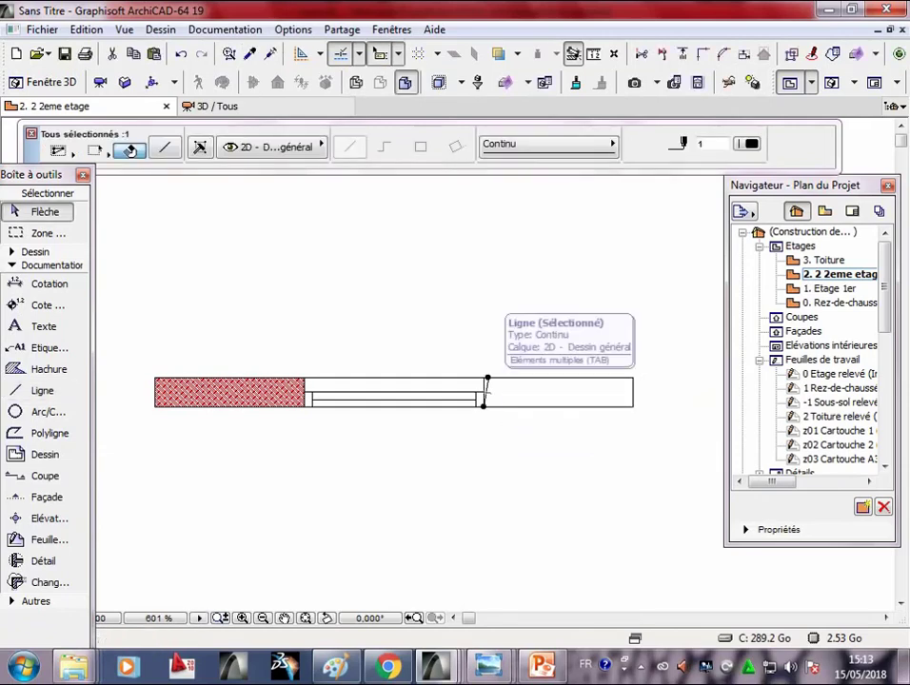
- Select all the window lines and drag them back down into the wall opening, aligned with the wall
{"action": "scroll", "coordinate": [486, 385], "scroll_direction": "up", "scroll_amount": 3}
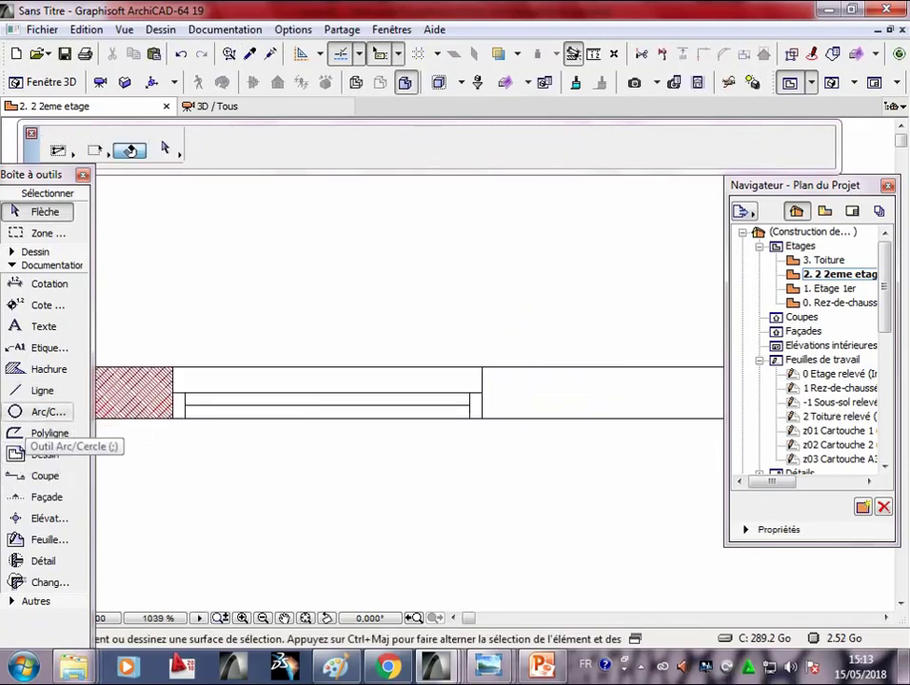
{"action": "left_click", "coordinate": [42, 390]}
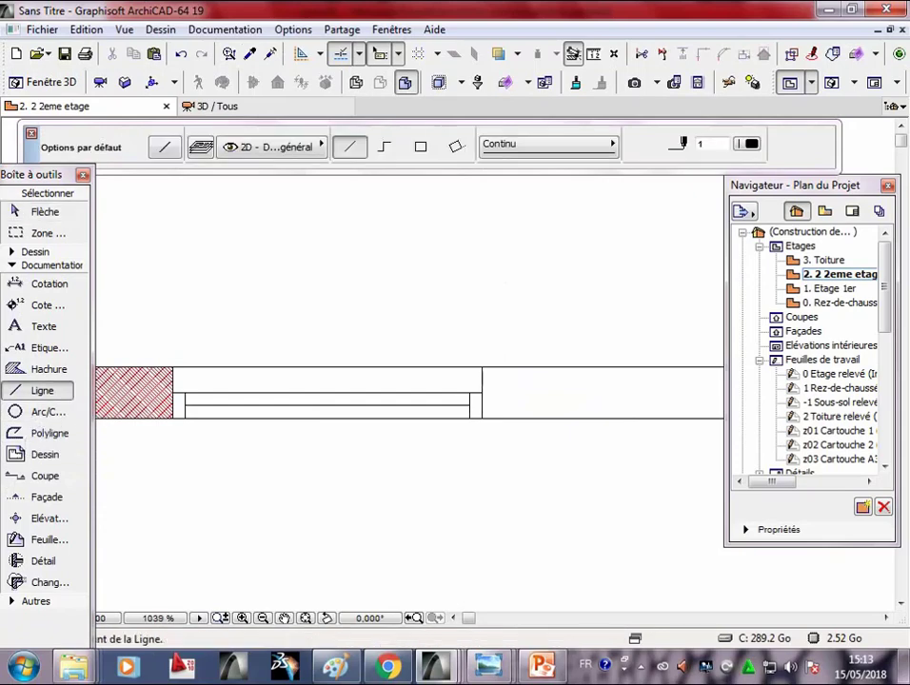
{"action": "left_click", "coordinate": [482, 366]}
{"action": "key", "text": "Escape"}
{"action": "key", "text": "ctrl+a"}
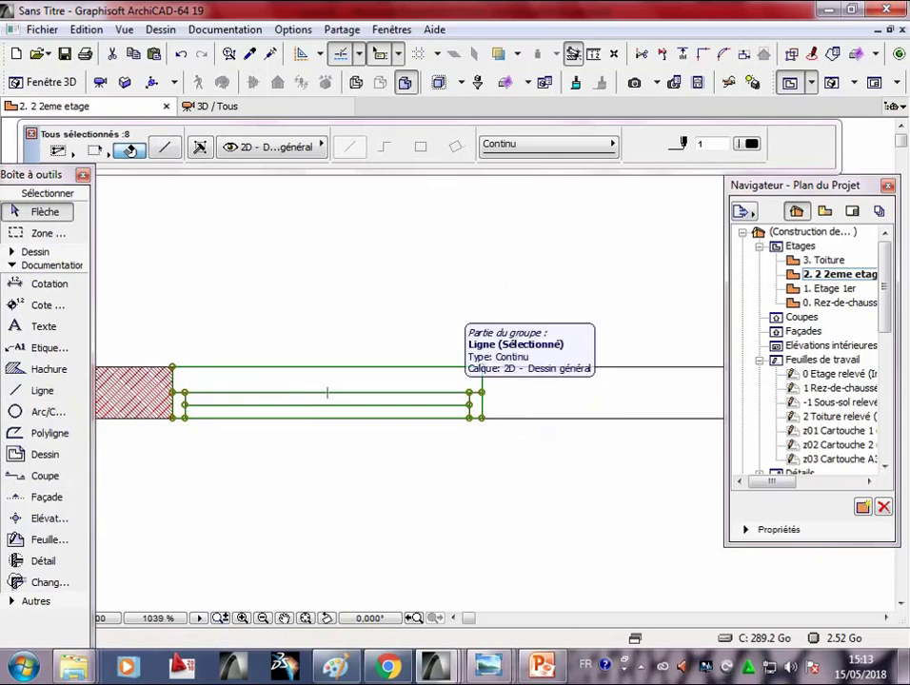
{"action": "left_click_drag", "start_coordinate": [328, 392], "coordinate": [328, 310]}
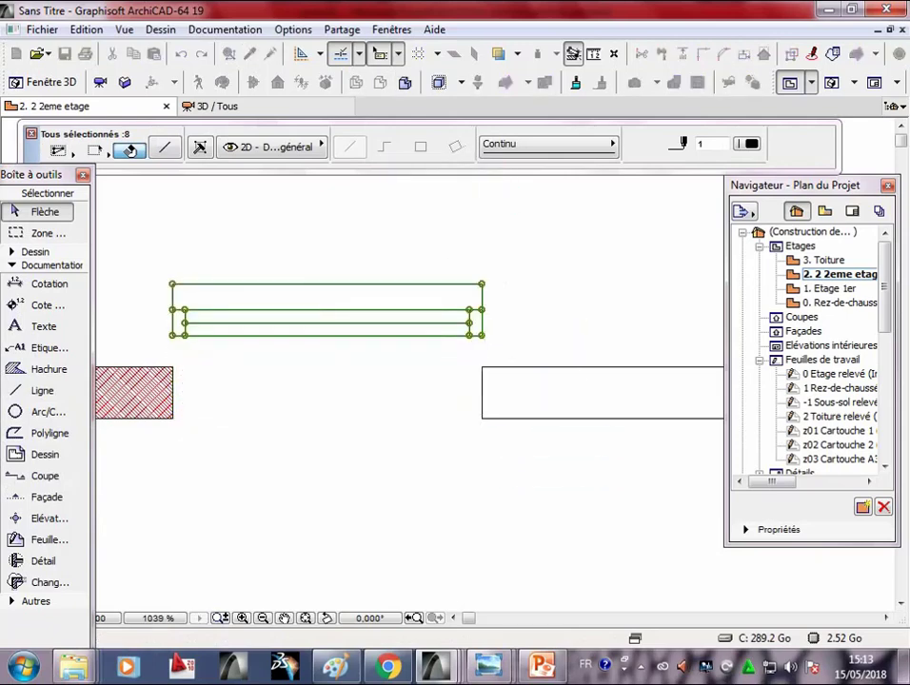
{"action": "left_click_drag", "start_coordinate": [328, 310], "coordinate": [328, 392]}
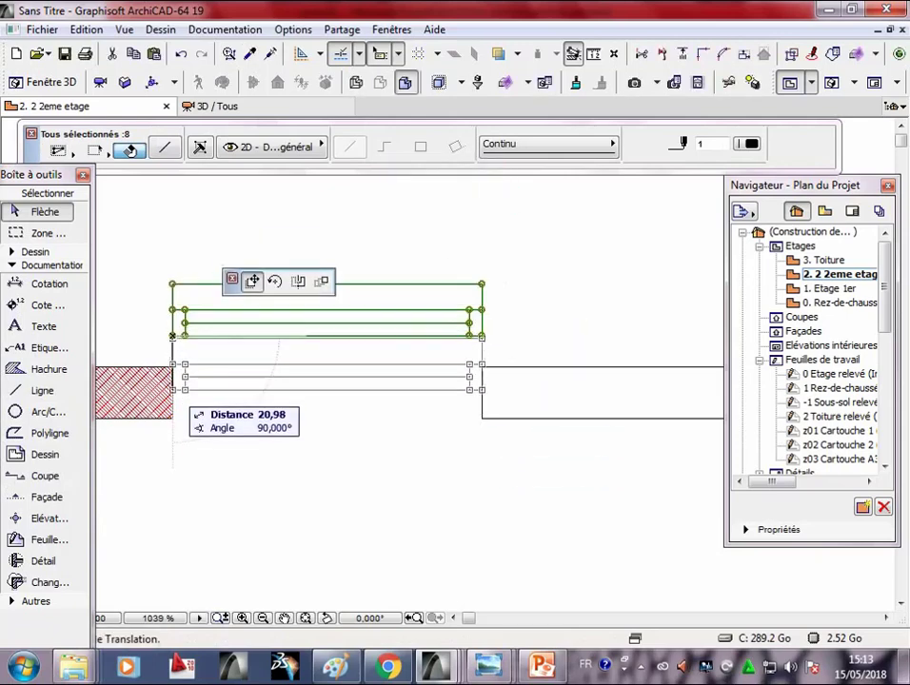
{"action": "key", "text": "Escape"}
{"action": "scroll", "coordinate": [104, 381], "scroll_direction": "down", "scroll_amount": 2}
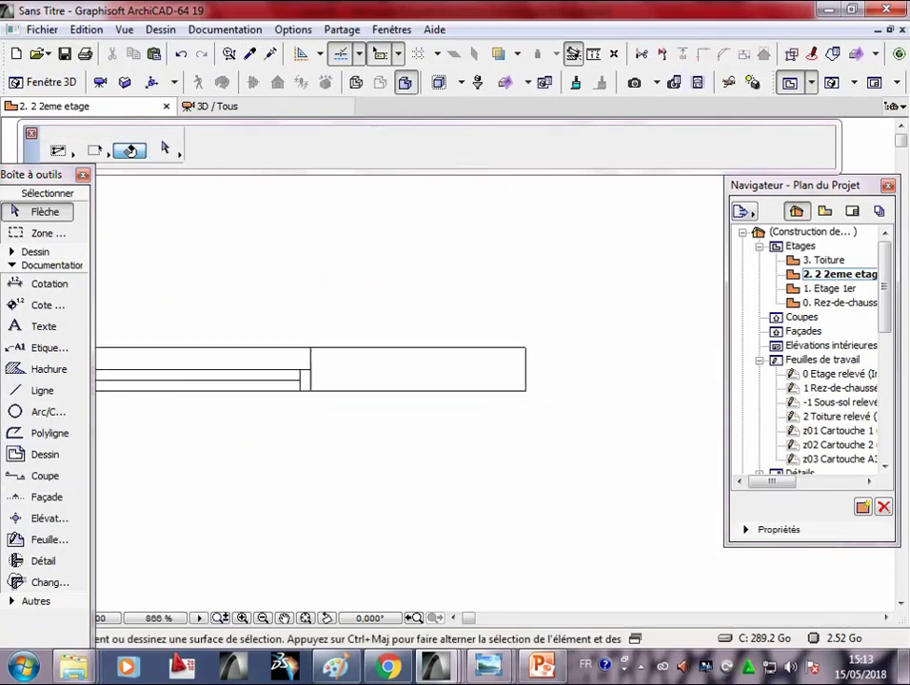
{"action": "left_click", "coordinate": [43, 369]}
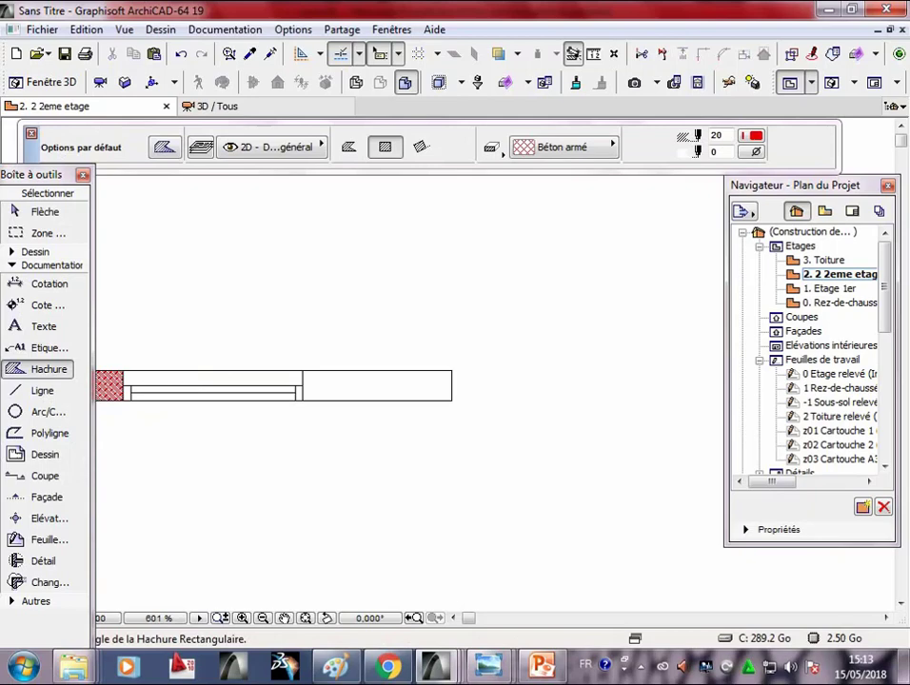
- Fill the 100-by-20 rectangle right of the window with the red Béton armé hatch
{"action": "left_click", "coordinate": [302, 372]}
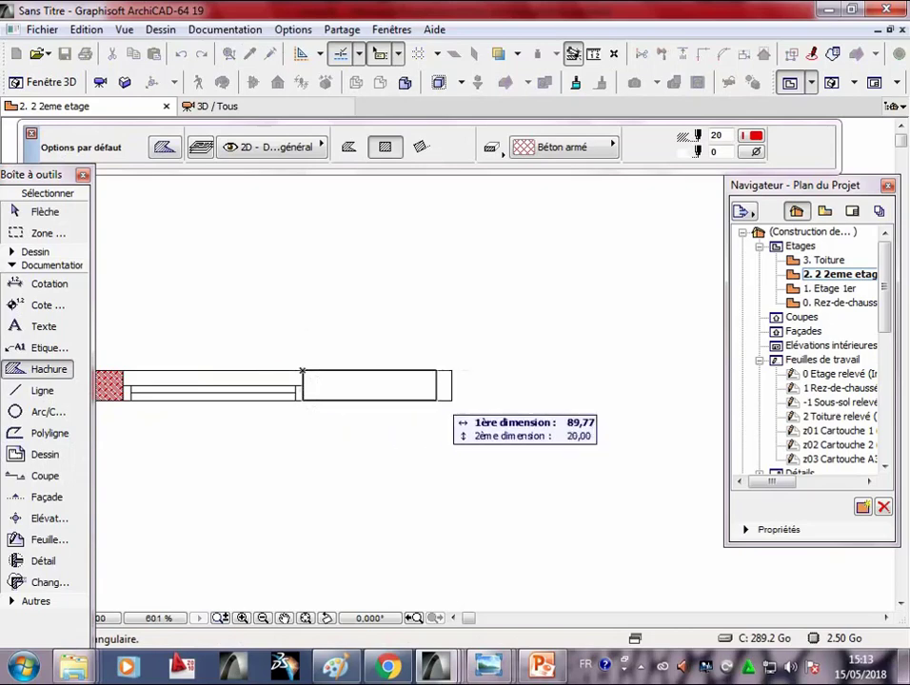
{"action": "left_click", "coordinate": [452, 400]}
{"action": "scroll", "coordinate": [452, 401], "scroll_direction": "down", "scroll_amount": 2}
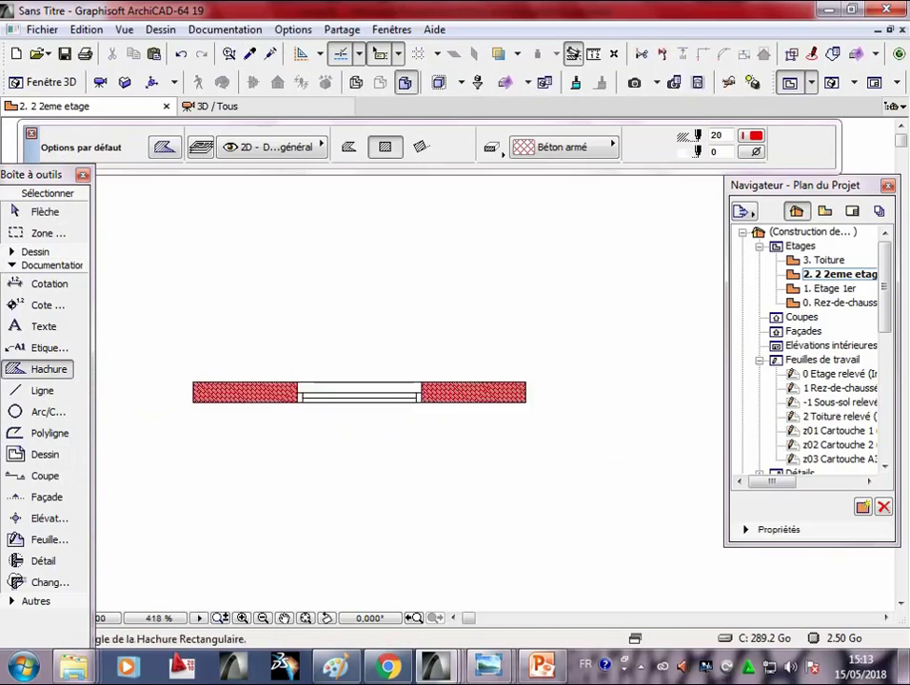
{"action": "left_click", "coordinate": [45, 211]}
{"action": "scroll", "coordinate": [285, 390], "scroll_direction": "up", "scroll_amount": 2}
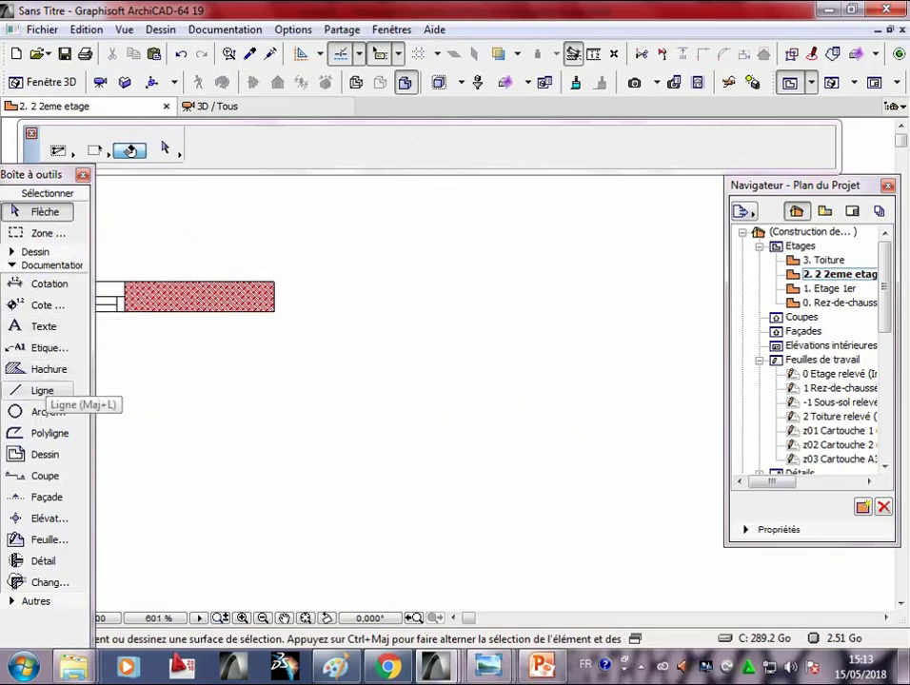
- Draw a 90-long guide line to the right from the wall's lower-right corner
{"action": "left_click", "coordinate": [42, 390]}
{"action": "left_click", "coordinate": [274, 310]}
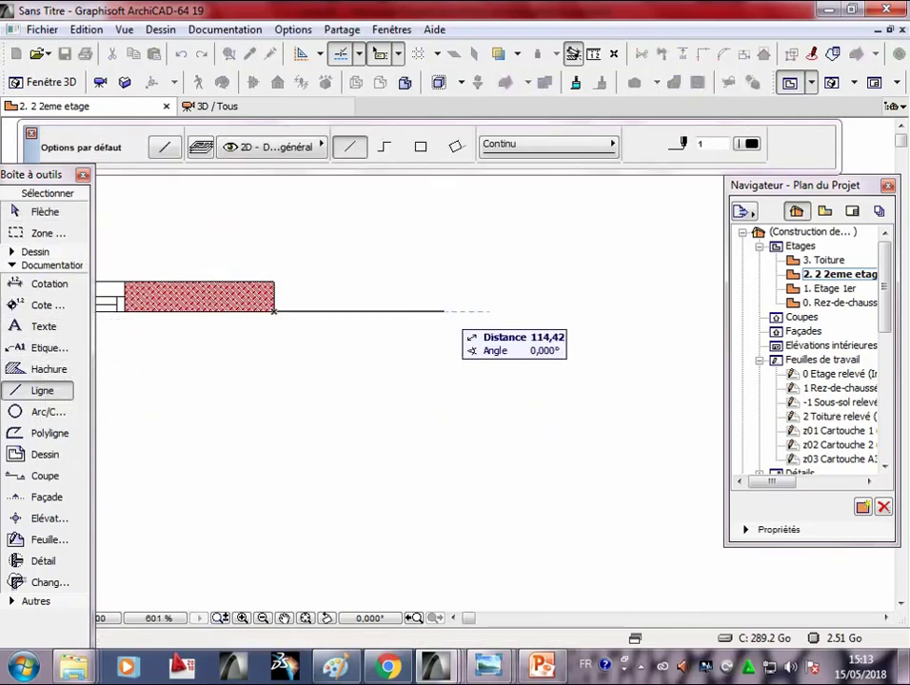
{"action": "type", "text": "90"}
{"action": "key", "text": "Return"}
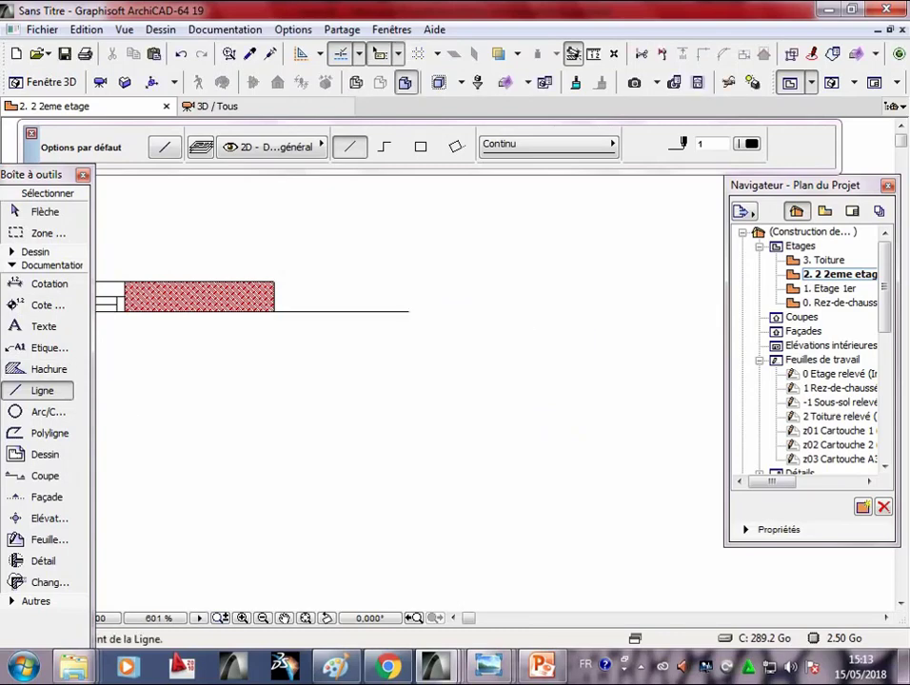
- Draw a 20-by-20 square from four 20-long sides at the guide line's end
{"action": "left_click", "coordinate": [407, 310]}
{"action": "type", "text": "2"}
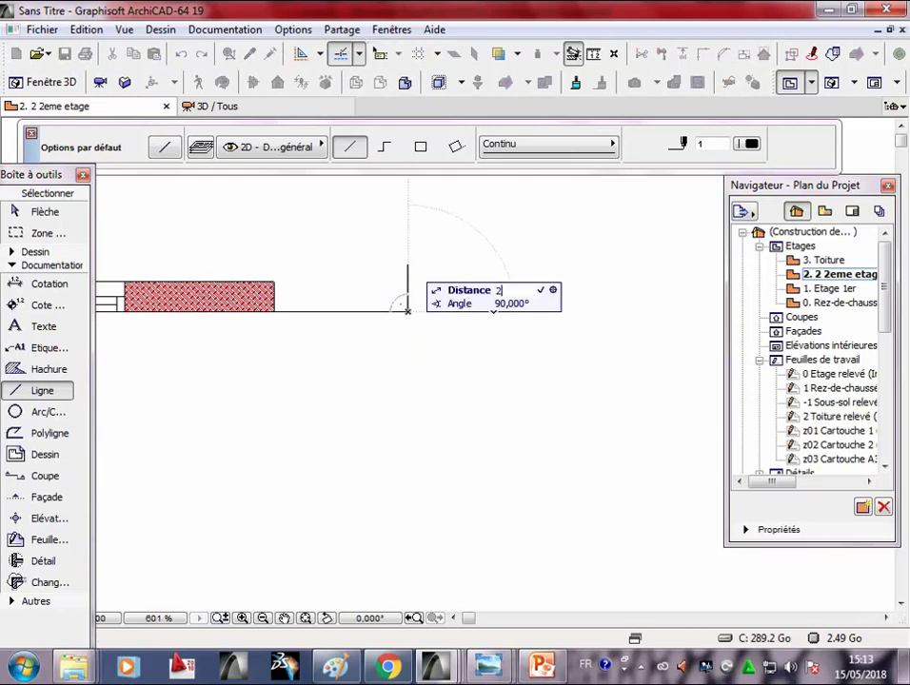
{"action": "type", "text": "0"}
{"action": "key", "text": "Return"}
{"action": "left_click", "coordinate": [408, 282]}
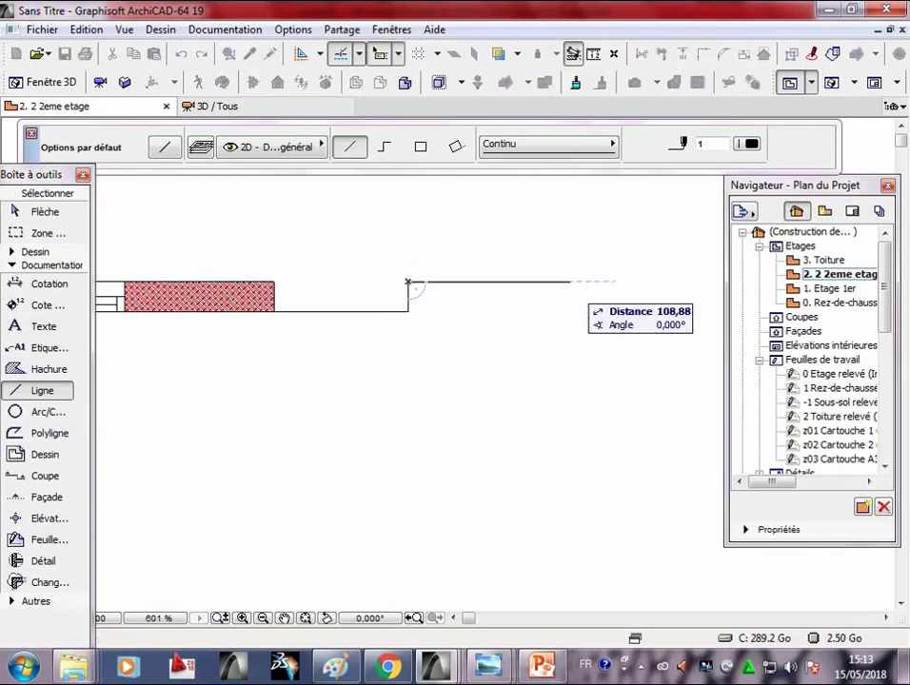
{"action": "type", "text": "20"}
{"action": "key", "text": "Return"}
{"action": "left_click", "coordinate": [437, 282]}
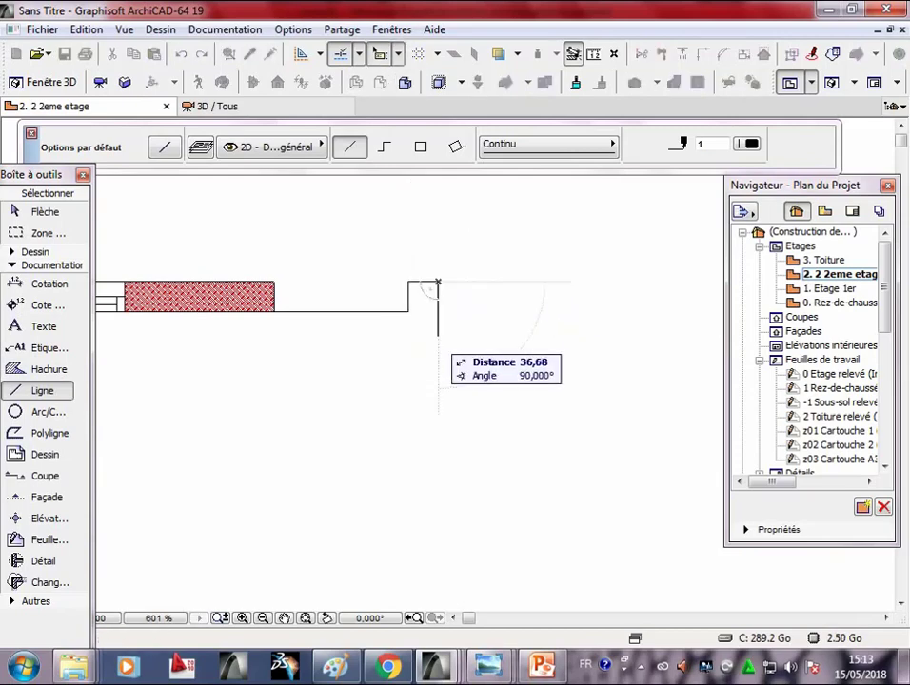
{"action": "type", "text": "20"}
{"action": "key", "text": "Return"}
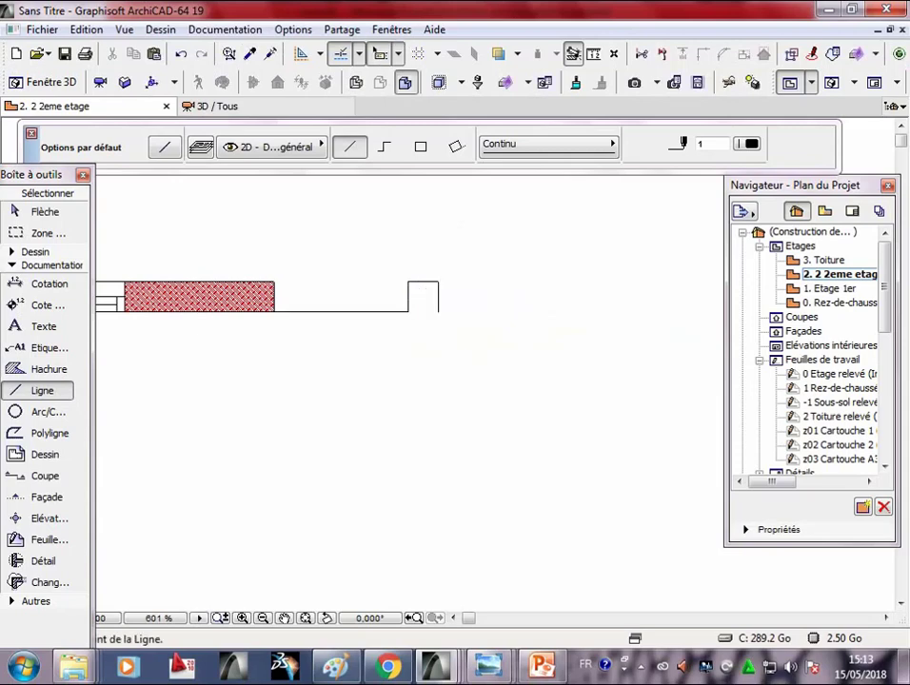
{"action": "left_click", "coordinate": [438, 311]}
{"action": "type", "text": "20"}
{"action": "key", "text": "Return"}
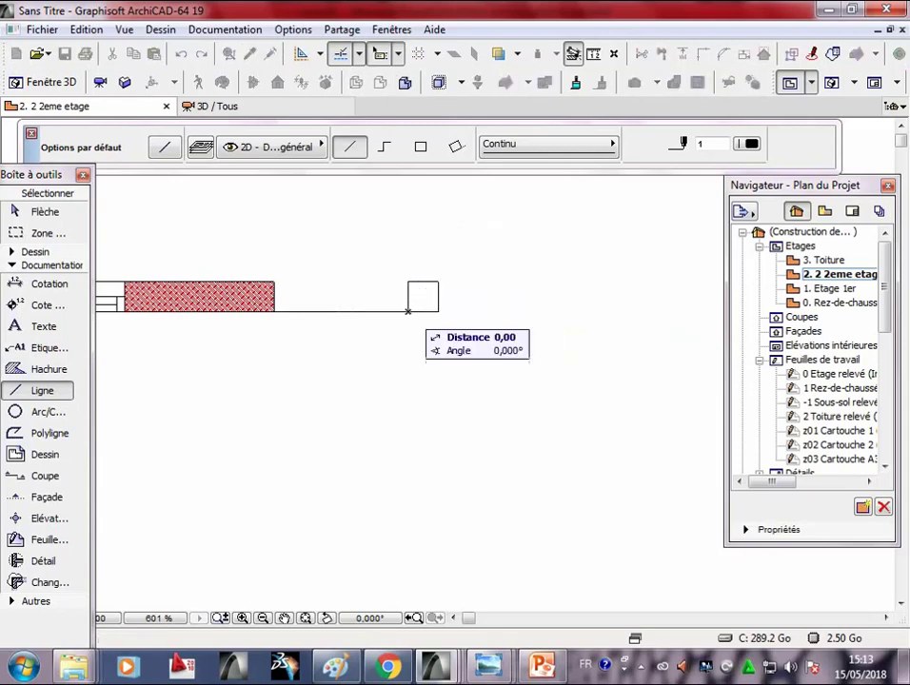
- Delete the 90-long guide line connecting the square to the wall
{"action": "key", "text": "Escape"}
{"action": "left_click", "coordinate": [340, 312]}
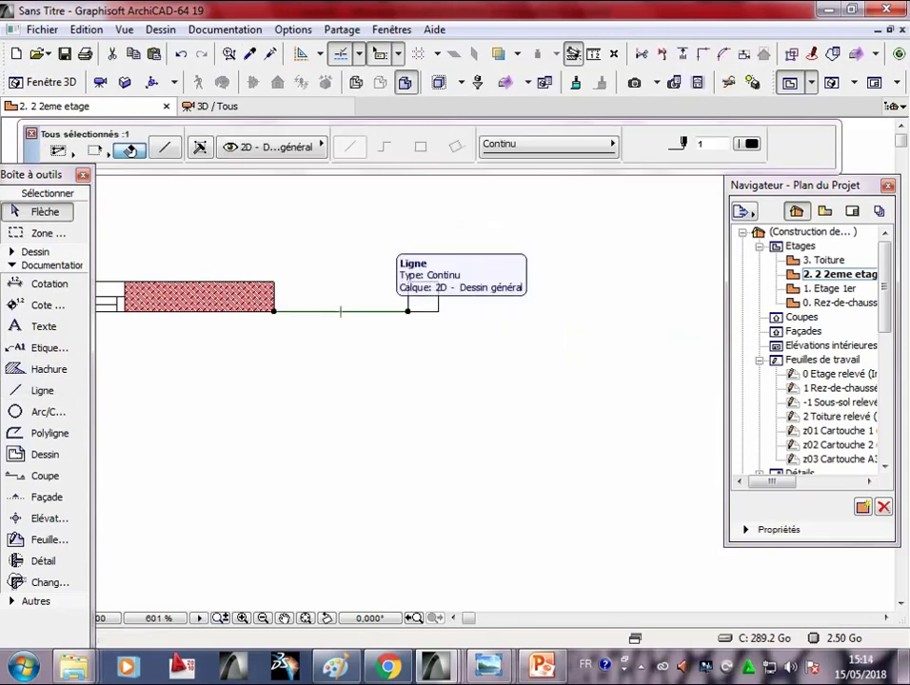
{"action": "key", "text": "Delete"}
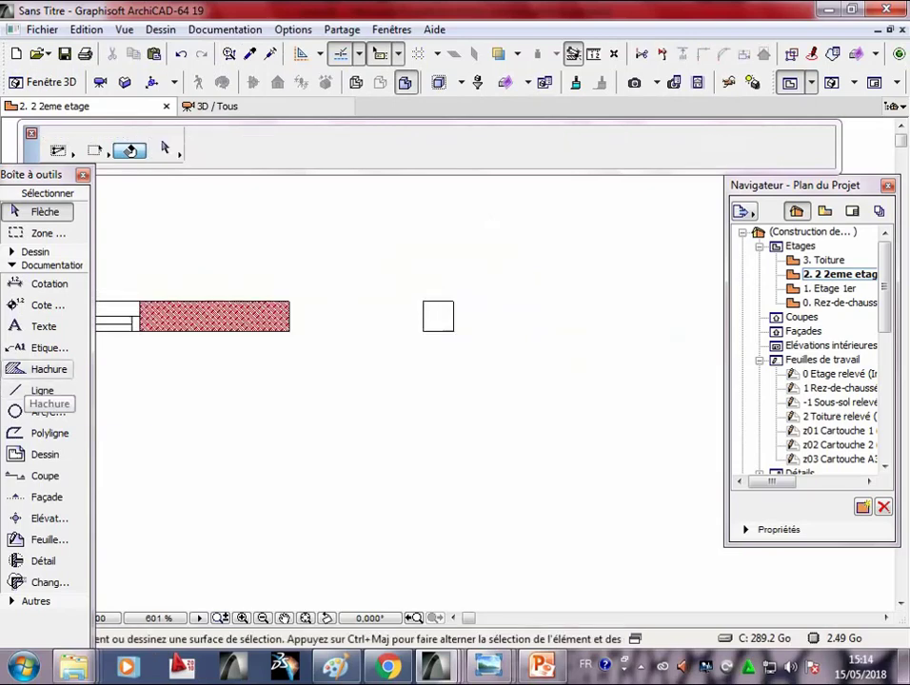
- Fill the 20-by-20 square with the red Béton armé hatch by its opposite corners
{"action": "left_click", "coordinate": [43, 369]}
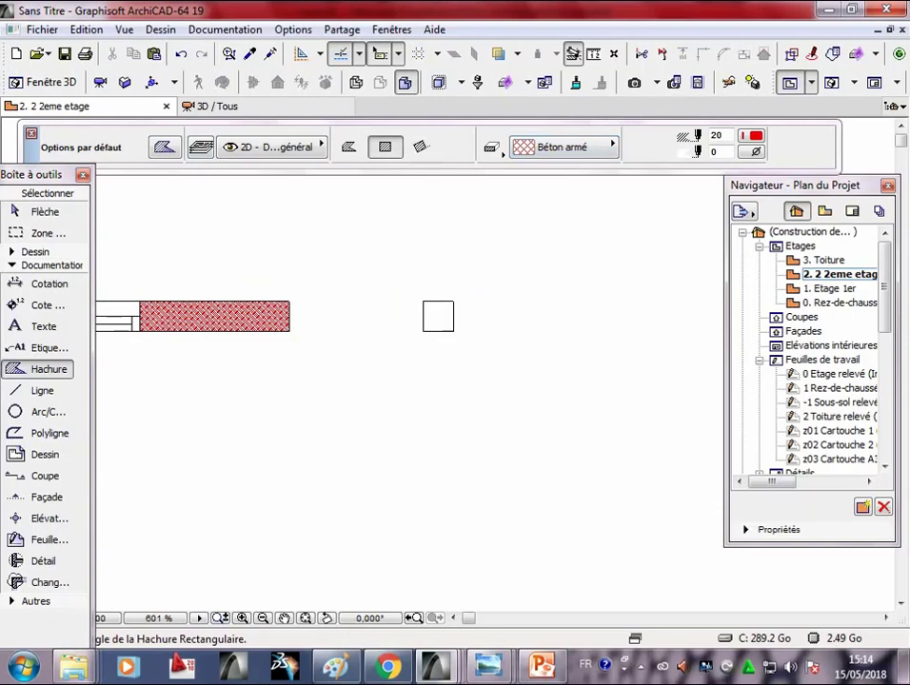
{"action": "left_click", "coordinate": [423, 302]}
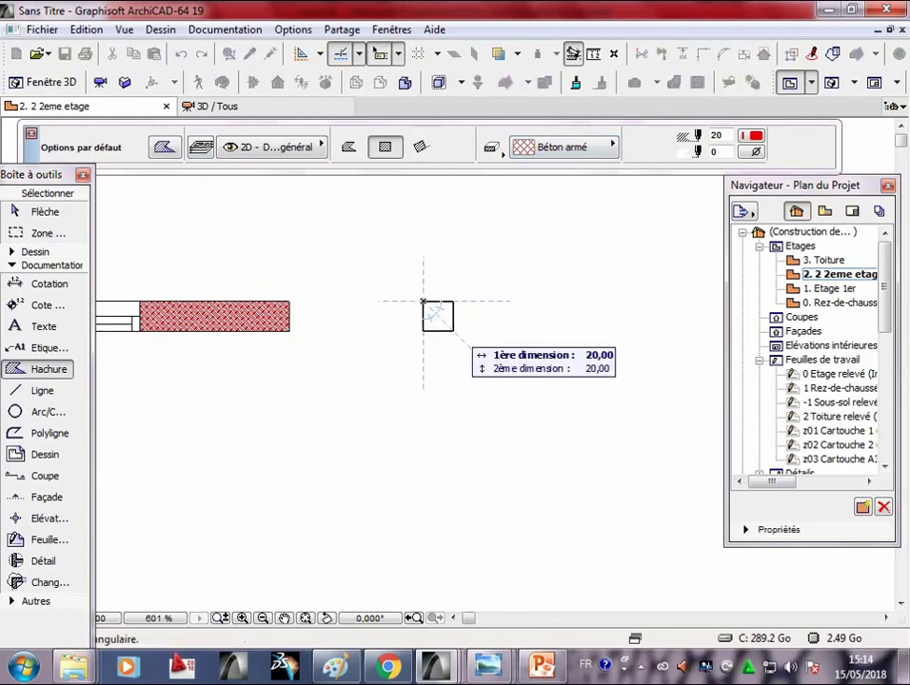
{"action": "left_click", "coordinate": [454, 332]}
{"action": "scroll", "coordinate": [478, 348], "scroll_direction": "down", "scroll_amount": 3}
{"action": "left_click", "coordinate": [45, 211]}
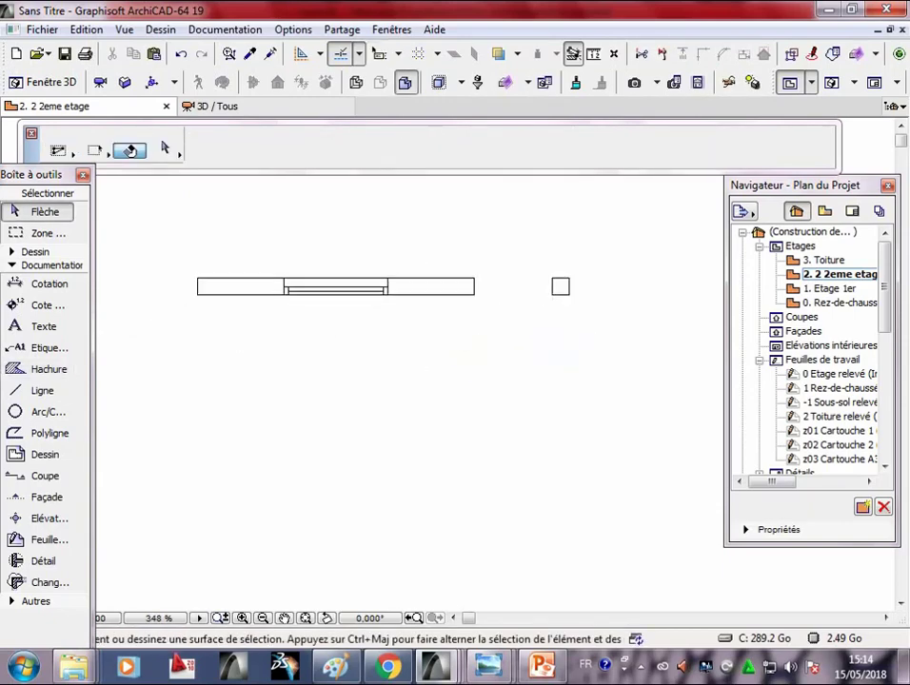
{"action": "left_click", "coordinate": [41, 390]}
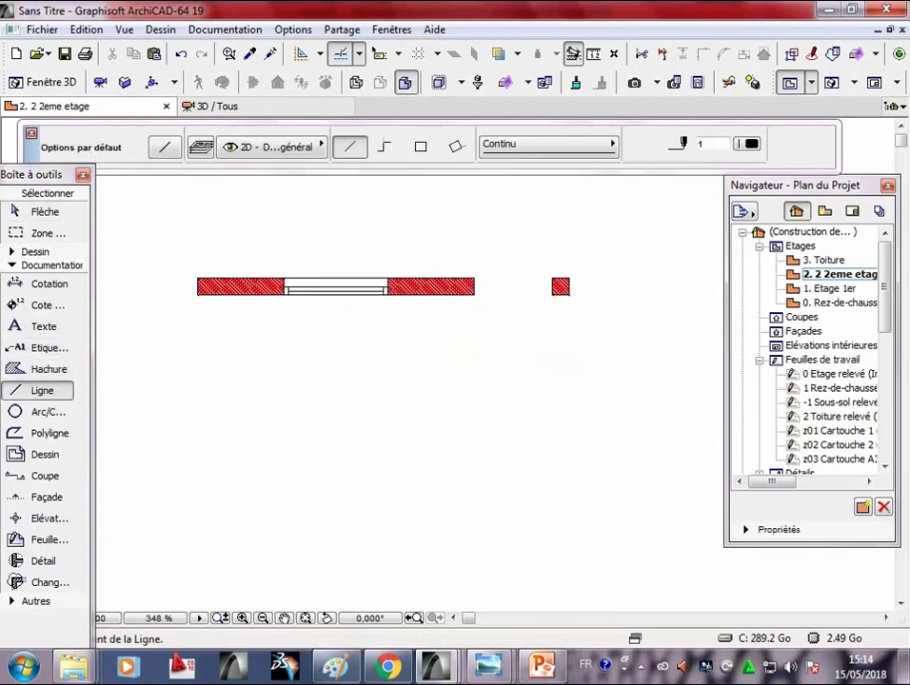
{"action": "left_click", "coordinate": [339, 385]}
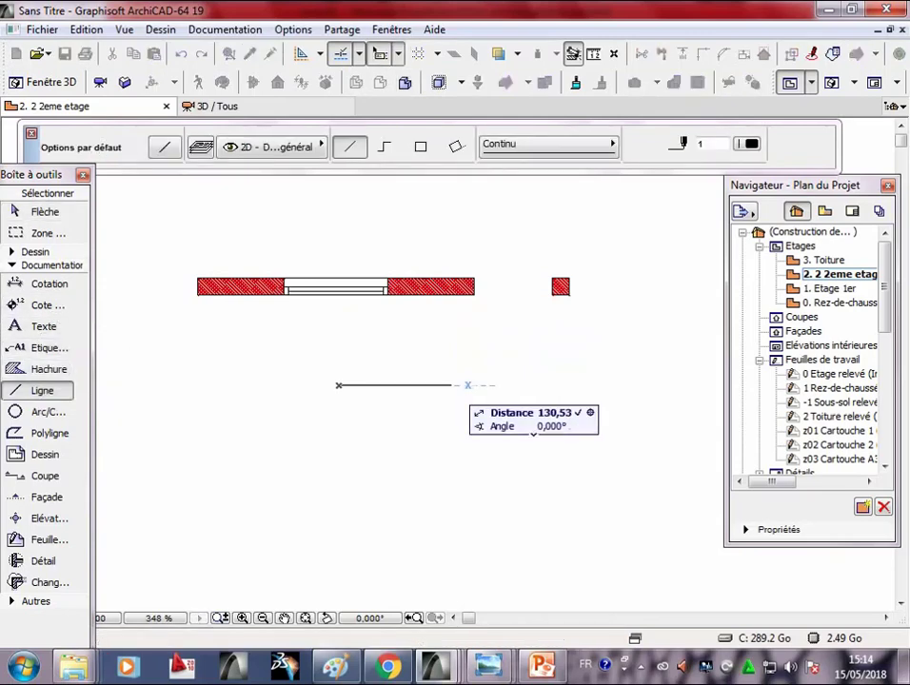
- Draw a 90-long line below the wall plan and sketch a small box at its left end
{"action": "type", "text": "90"}
{"action": "key", "text": "Return"}
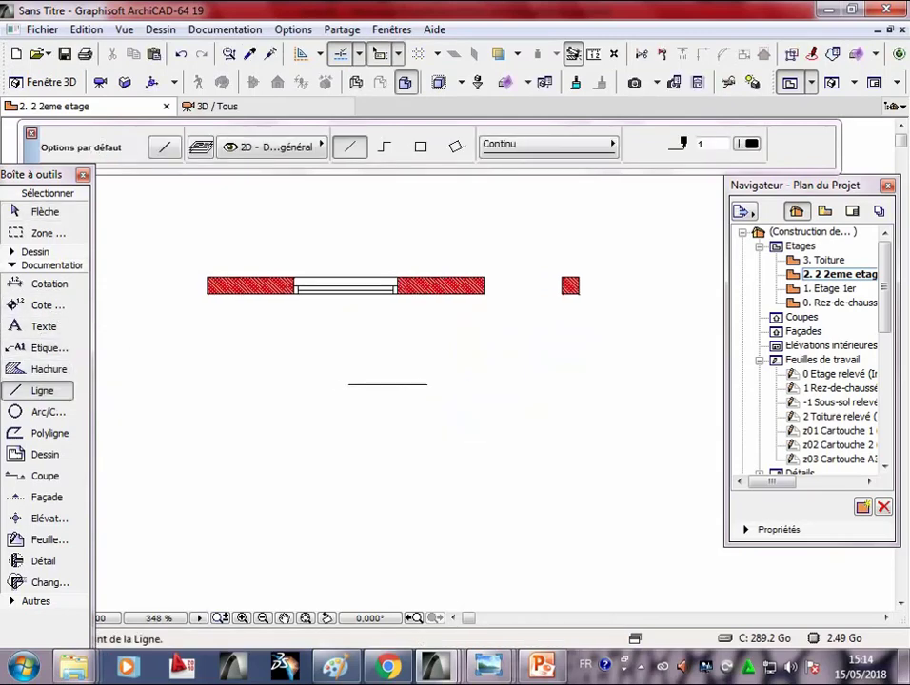
{"action": "scroll", "coordinate": [371, 390], "scroll_direction": "up", "scroll_amount": 2}
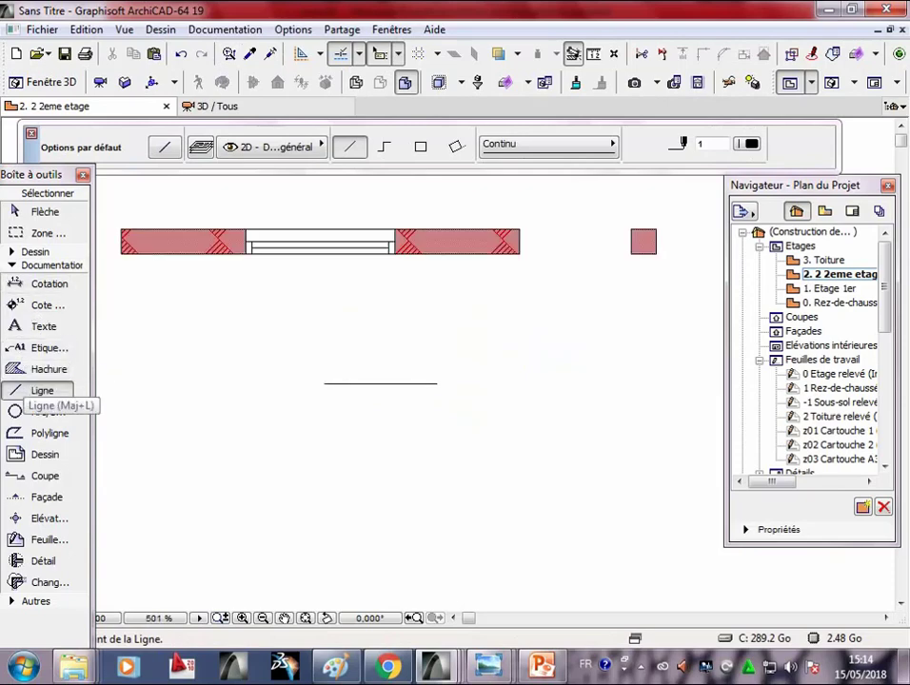
{"action": "left_click", "coordinate": [324, 384]}
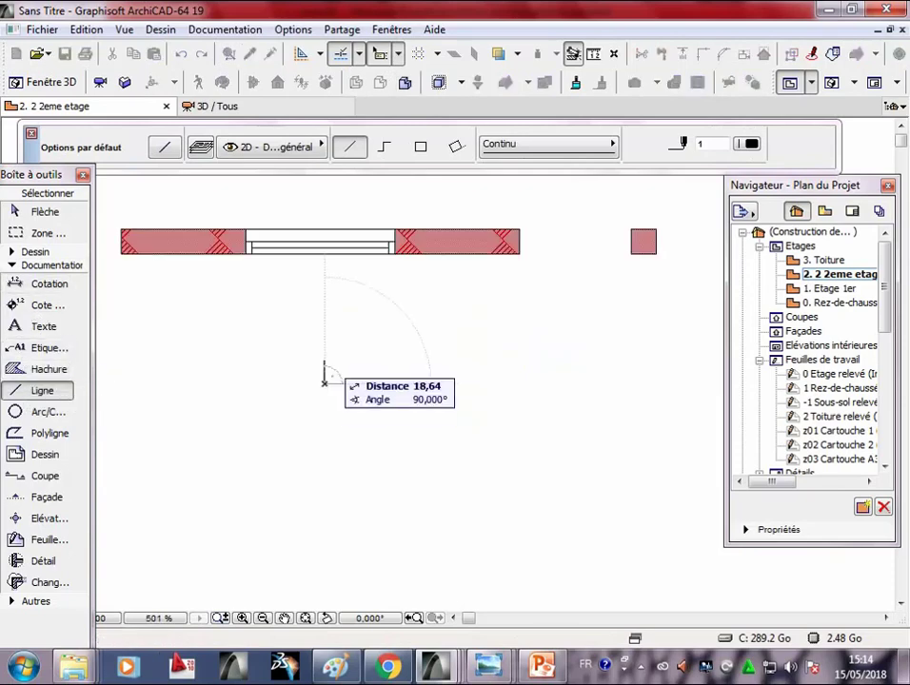
{"action": "left_click", "coordinate": [324, 365]}
{"action": "left_click", "coordinate": [325, 371]}
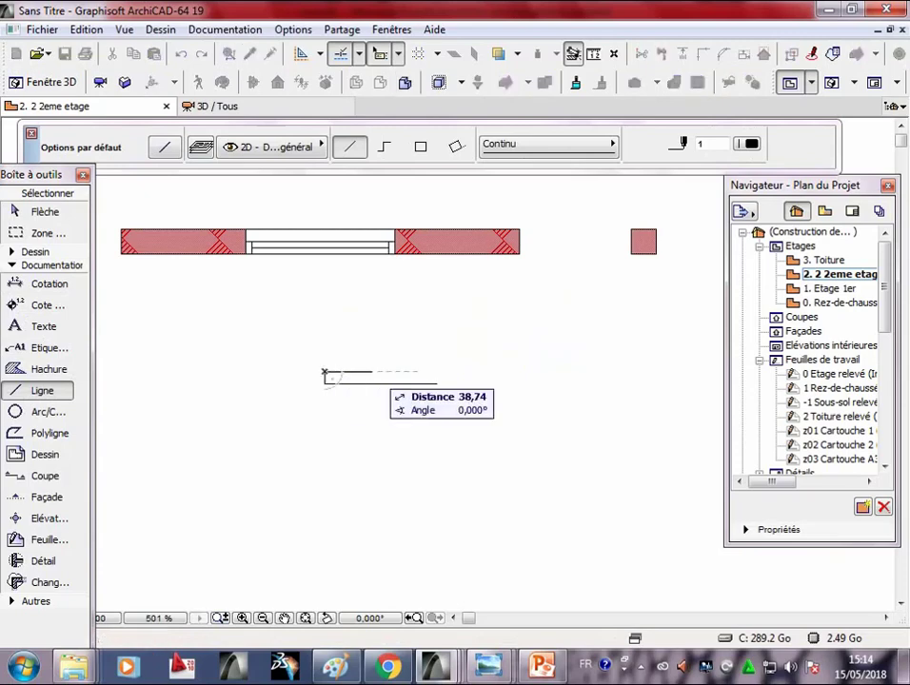
{"action": "left_click", "coordinate": [337, 372]}
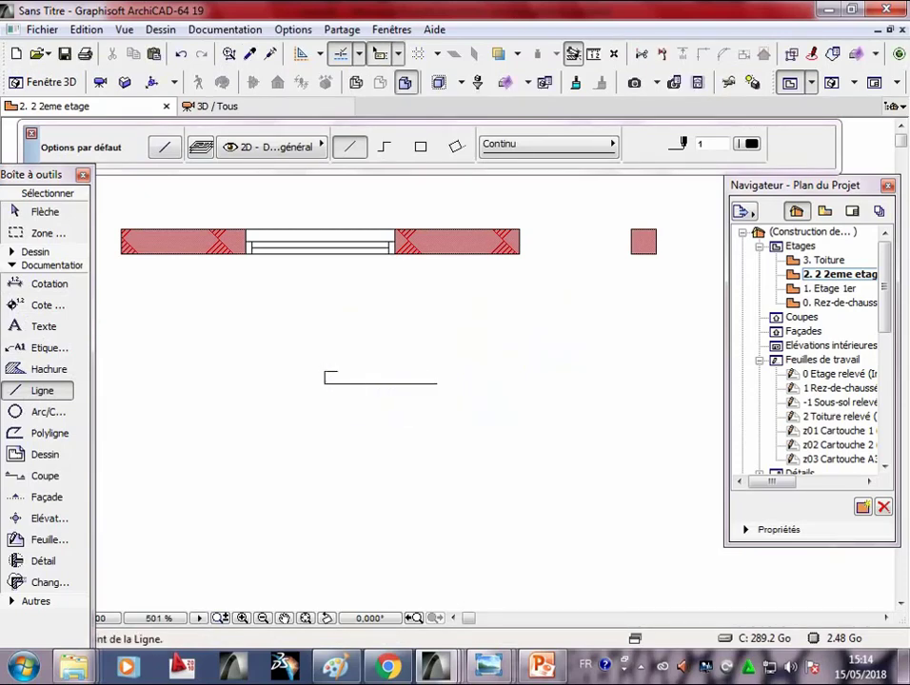
{"action": "left_click", "coordinate": [336, 373]}
{"action": "type", "text": "5"}
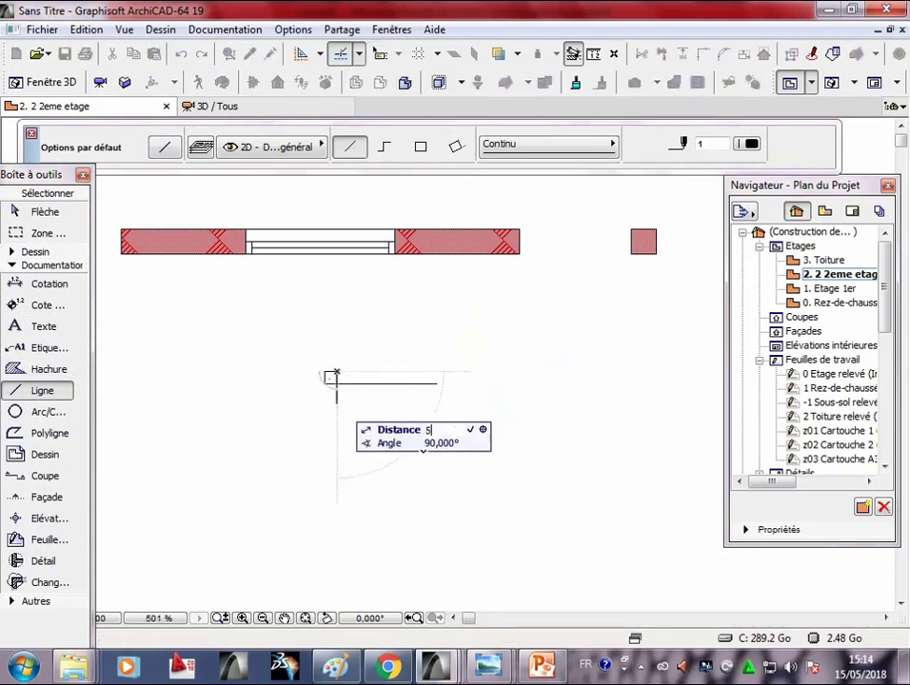
{"action": "key", "text": "Return"}
{"action": "left_click", "coordinate": [324, 374]}
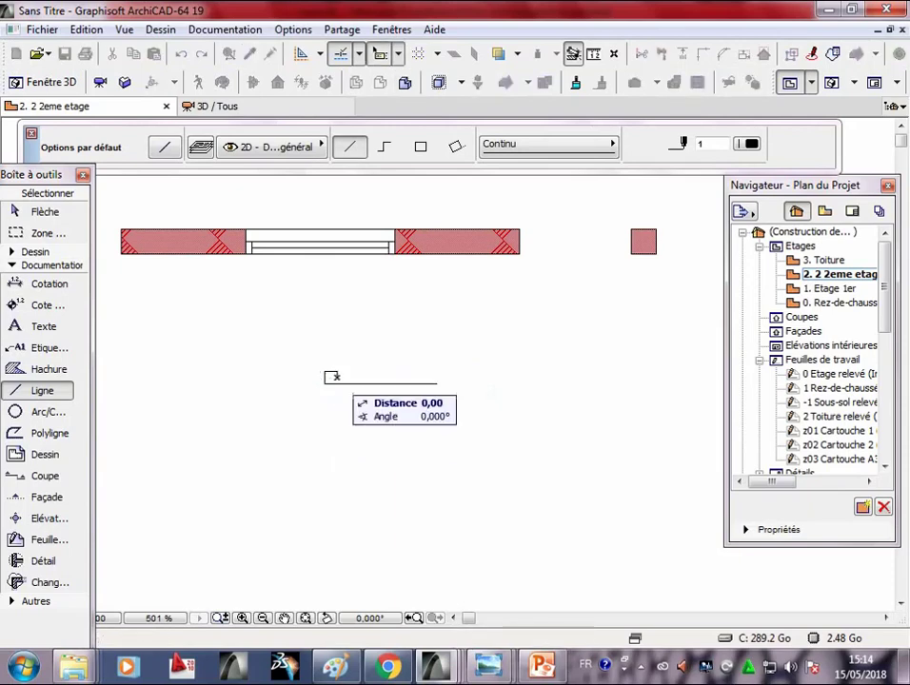
{"action": "type", "text": "10"}
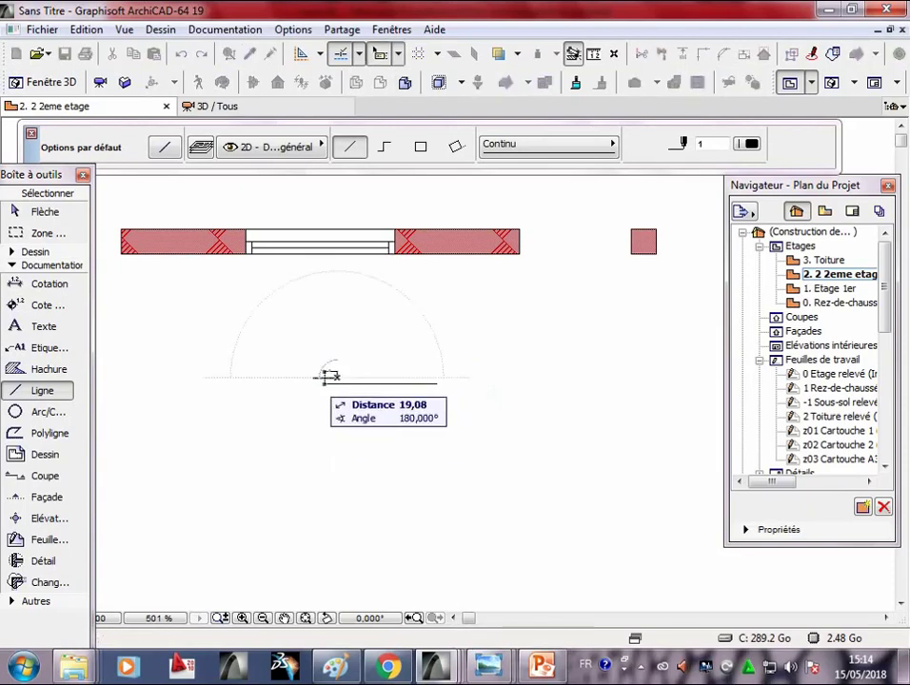
{"action": "type", "text": "5"}
{"action": "key", "text": "Return"}
{"action": "left_click", "coordinate": [330, 377]}
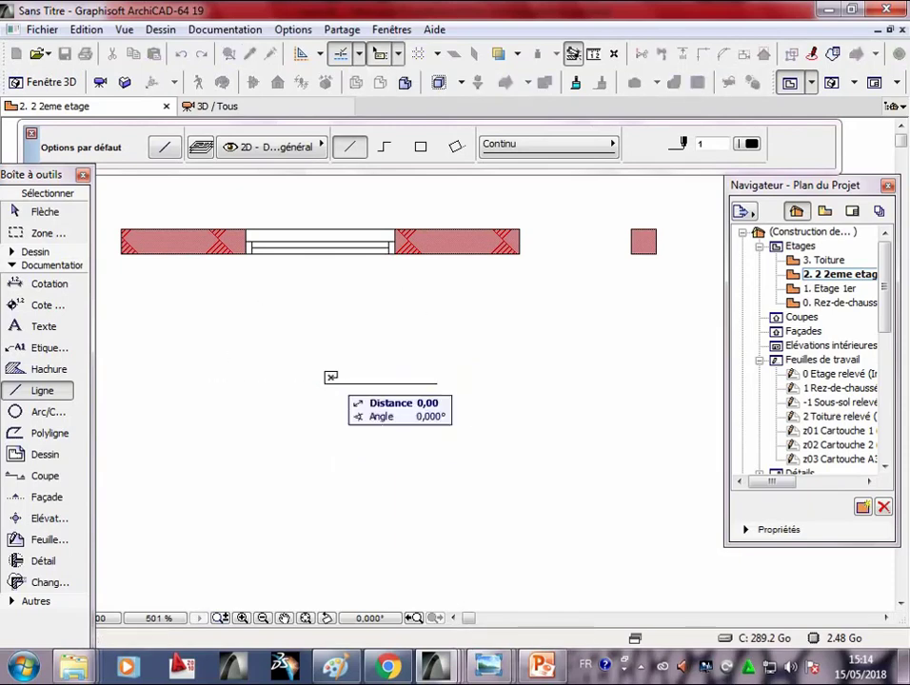
{"action": "key", "text": "Escape"}
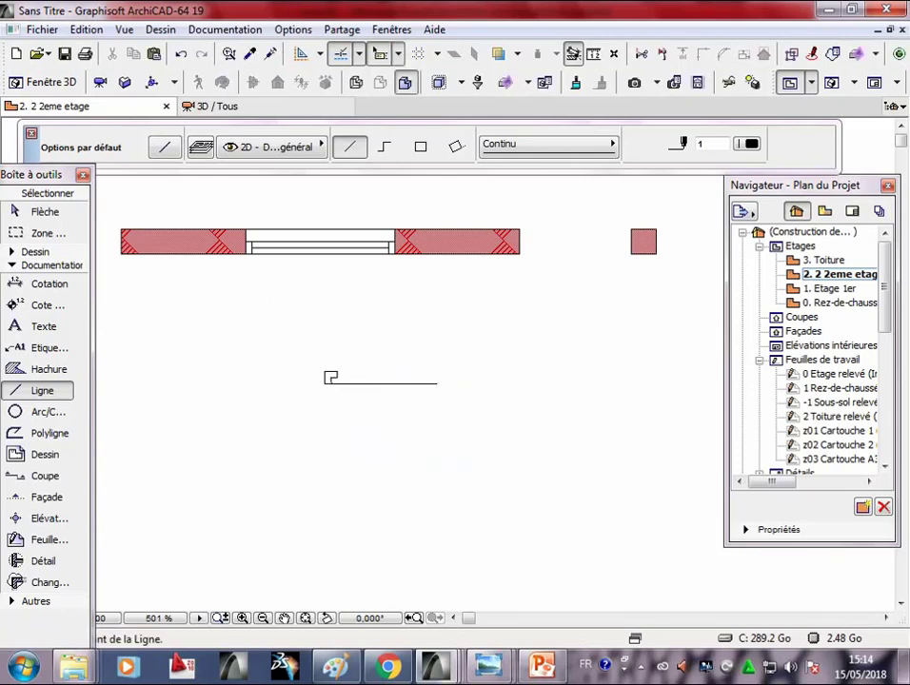
- Delete the short vertical line inside the small box
{"action": "scroll", "coordinate": [345, 400], "scroll_direction": "up", "scroll_amount": 2}
{"action": "scroll", "coordinate": [345, 400], "scroll_direction": "up", "scroll_amount": 3}
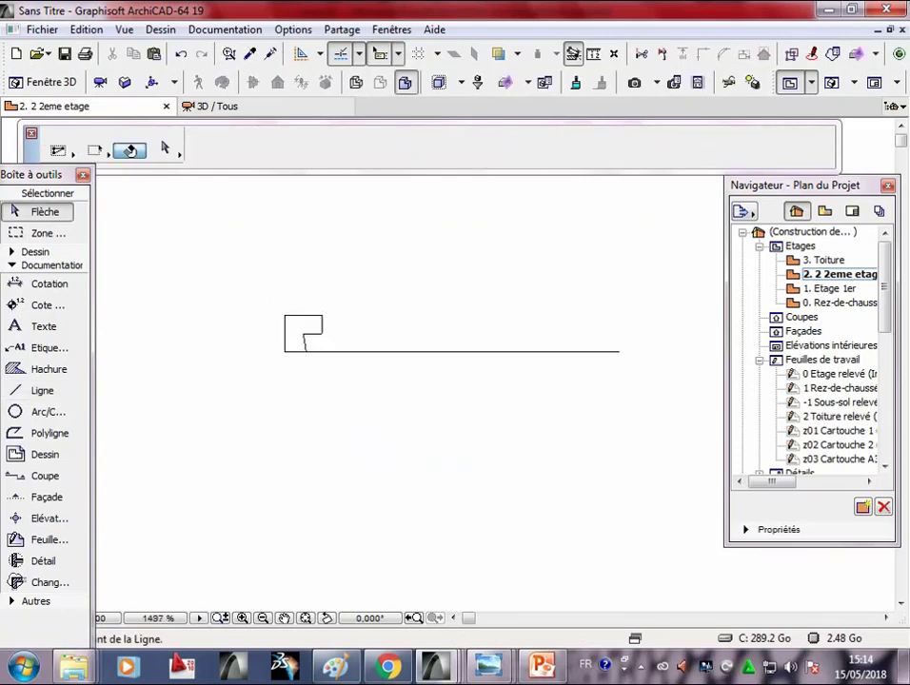
{"action": "left_click", "coordinate": [303, 344], "text": "shift"}
{"action": "key", "text": "Delete"}
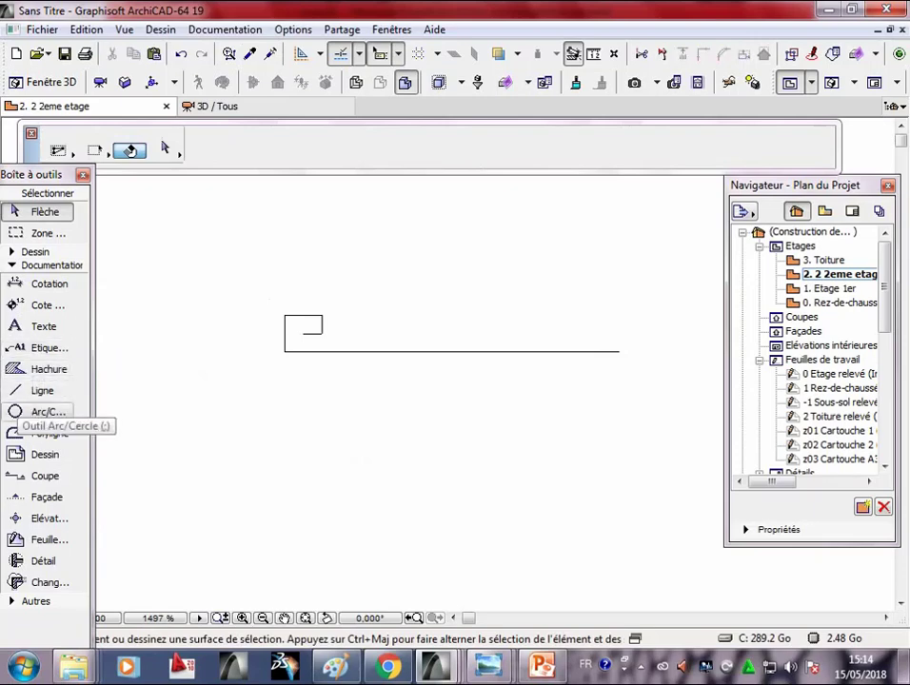
- Draw the new vertical edge down to the long line and a 10-unit bottom edge
{"action": "left_click", "coordinate": [38, 391]}
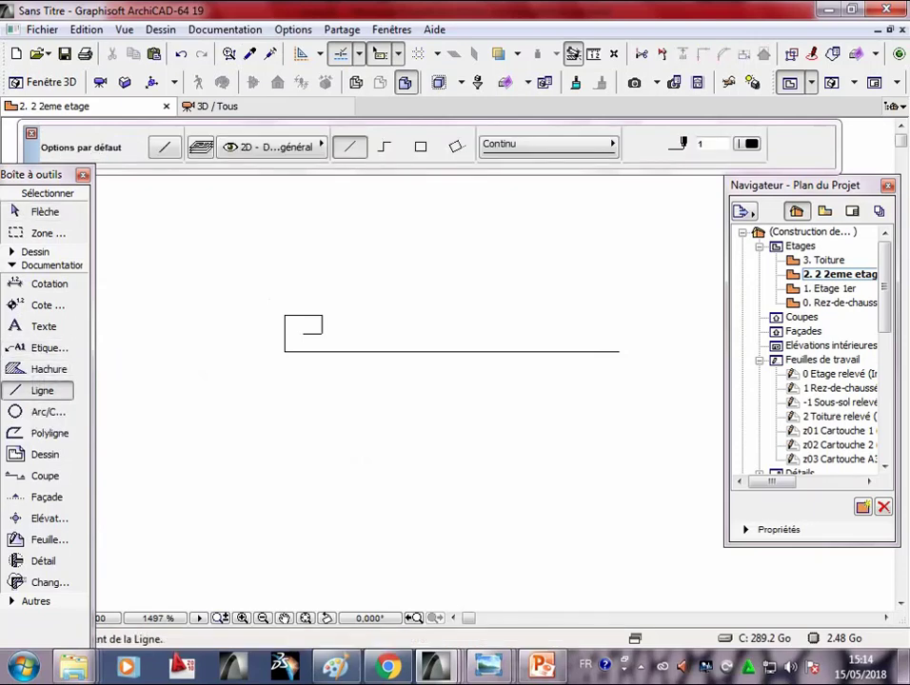
{"action": "left_click", "coordinate": [303, 334]}
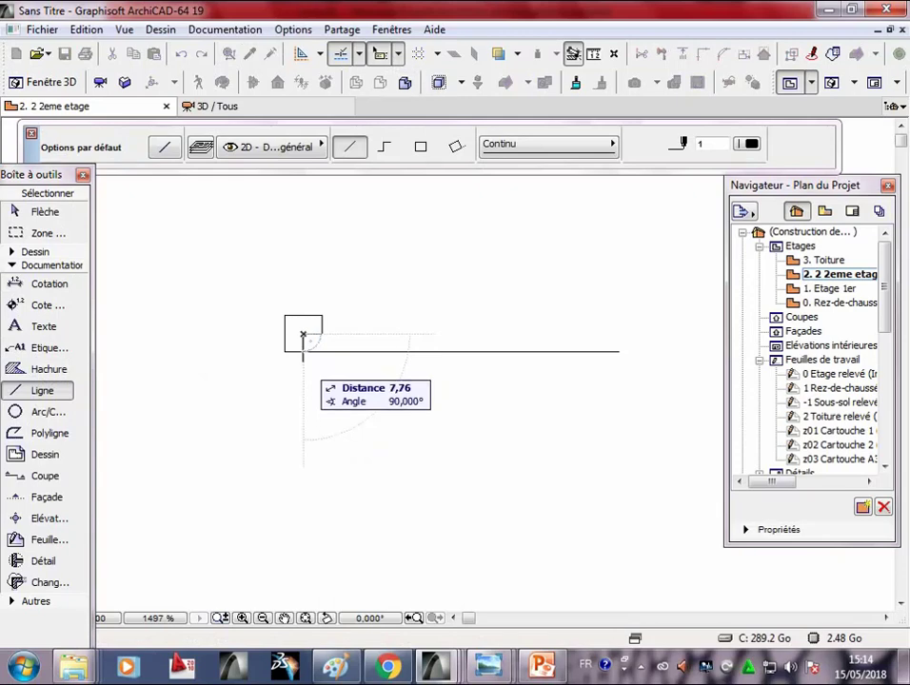
{"action": "left_click", "coordinate": [302, 351]}
{"action": "scroll", "coordinate": [311, 351], "scroll_direction": "up", "scroll_amount": 2}
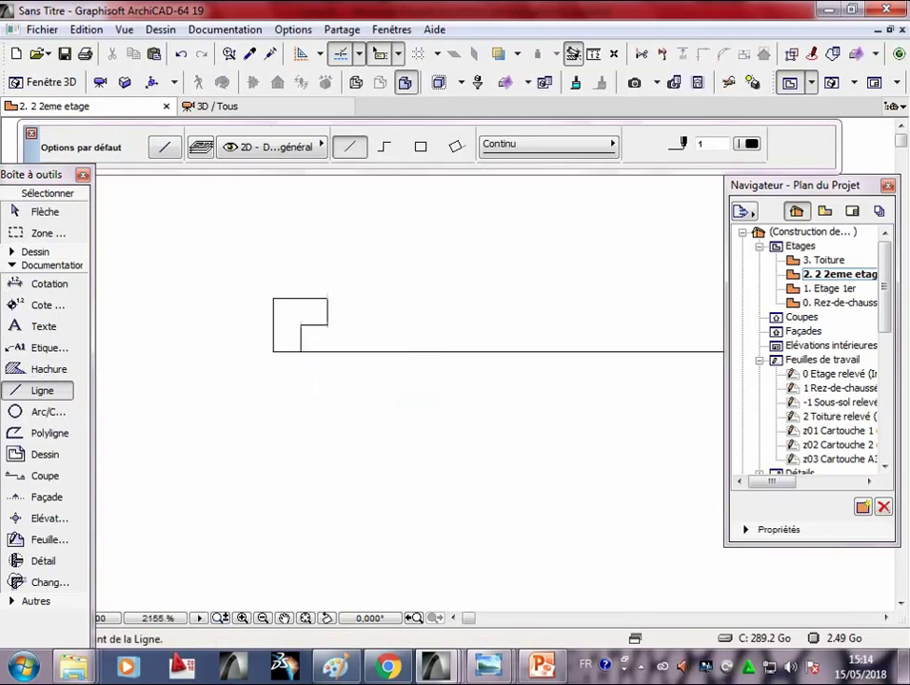
{"action": "left_click", "coordinate": [514, 352]}
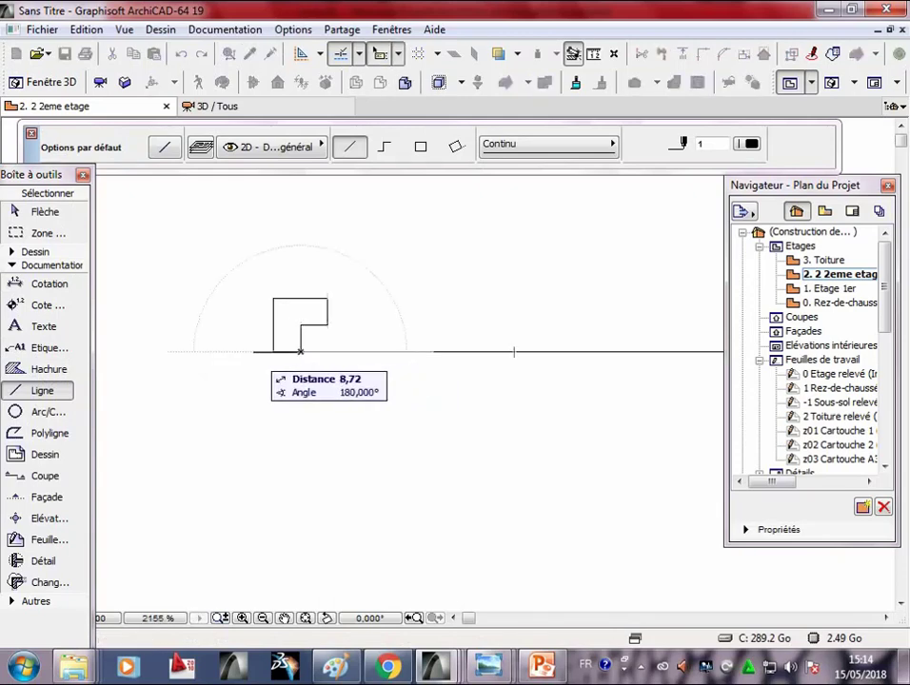
{"action": "type", "text": "10"}
{"action": "key", "text": "Return"}
{"action": "key", "text": "Escape"}
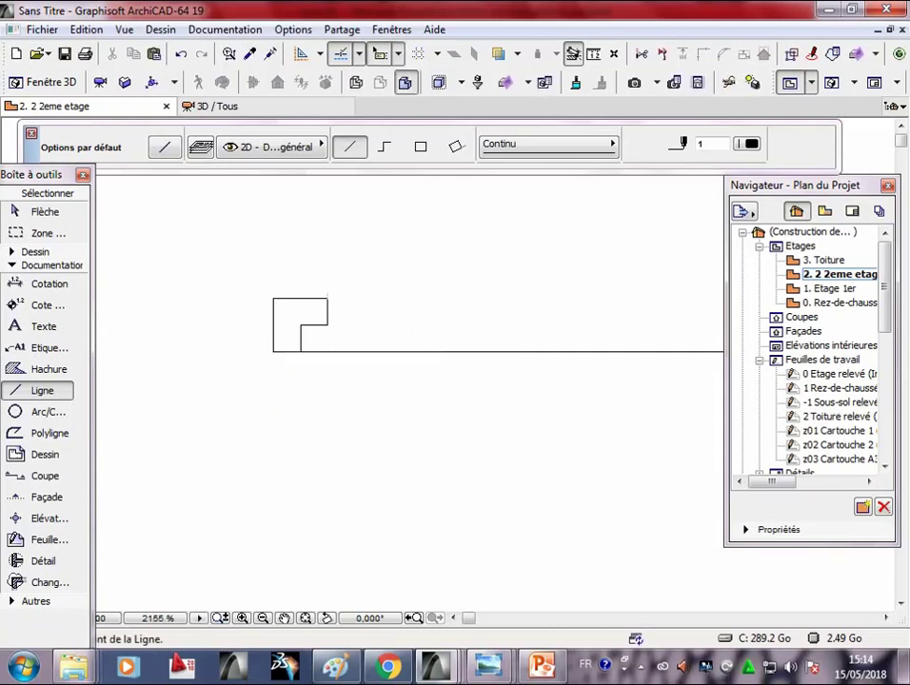
{"action": "scroll", "coordinate": [348, 433], "scroll_direction": "down", "scroll_amount": 3}
{"action": "left_click", "coordinate": [38, 211]}
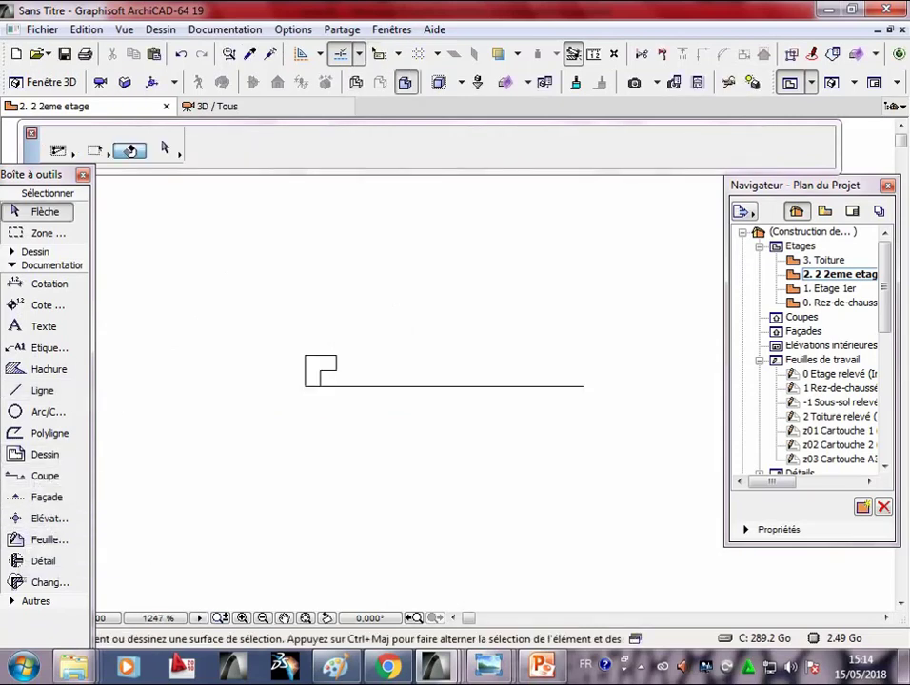
- Set the hatch to a 100 % solid fill with pen 6 blue
{"action": "left_click", "coordinate": [43, 369]}
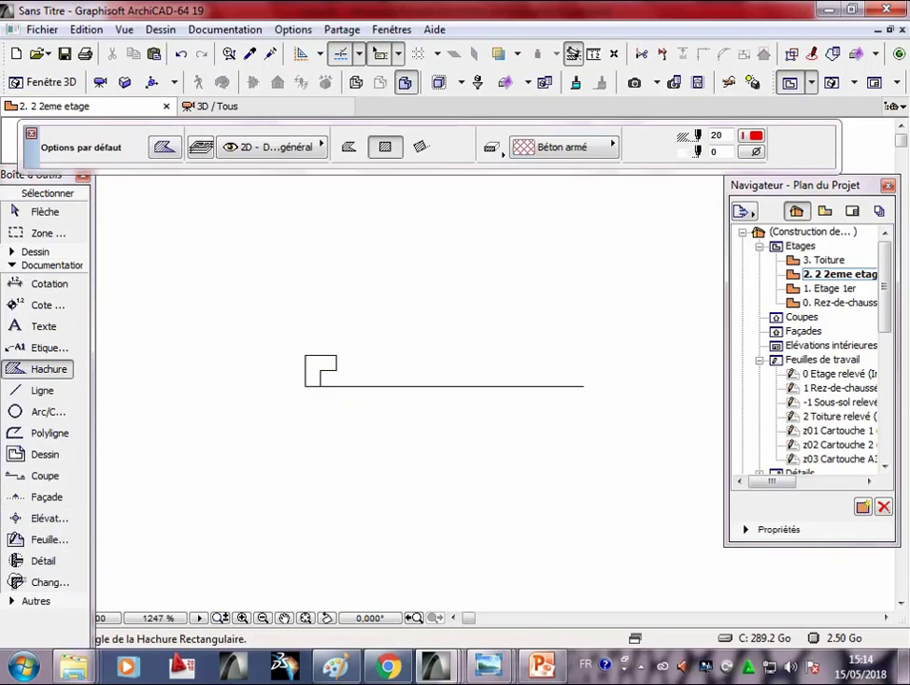
{"action": "left_click", "coordinate": [562, 147]}
{"action": "left_click", "coordinate": [77, 162]}
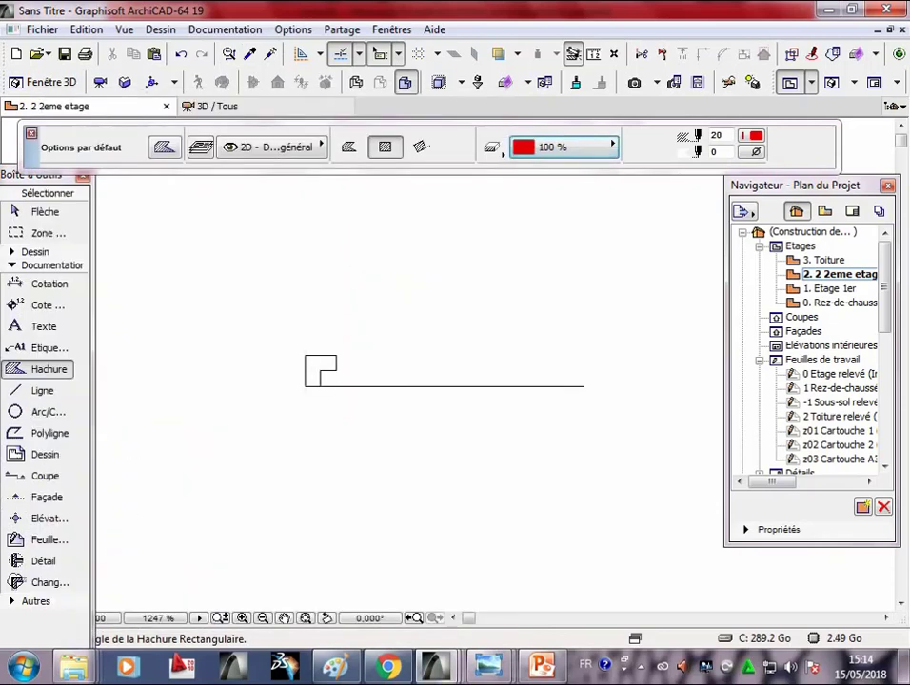
{"action": "left_click", "coordinate": [561, 146]}
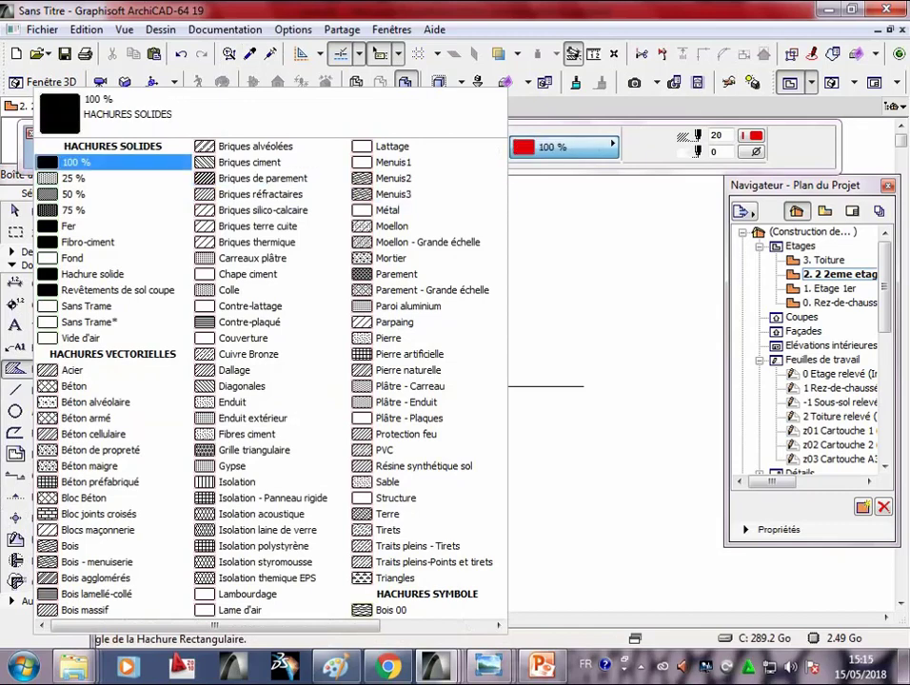
{"action": "left_click", "coordinate": [76, 161]}
{"action": "left_click", "coordinate": [752, 135]}
{"action": "left_click", "coordinate": [560, 164]}
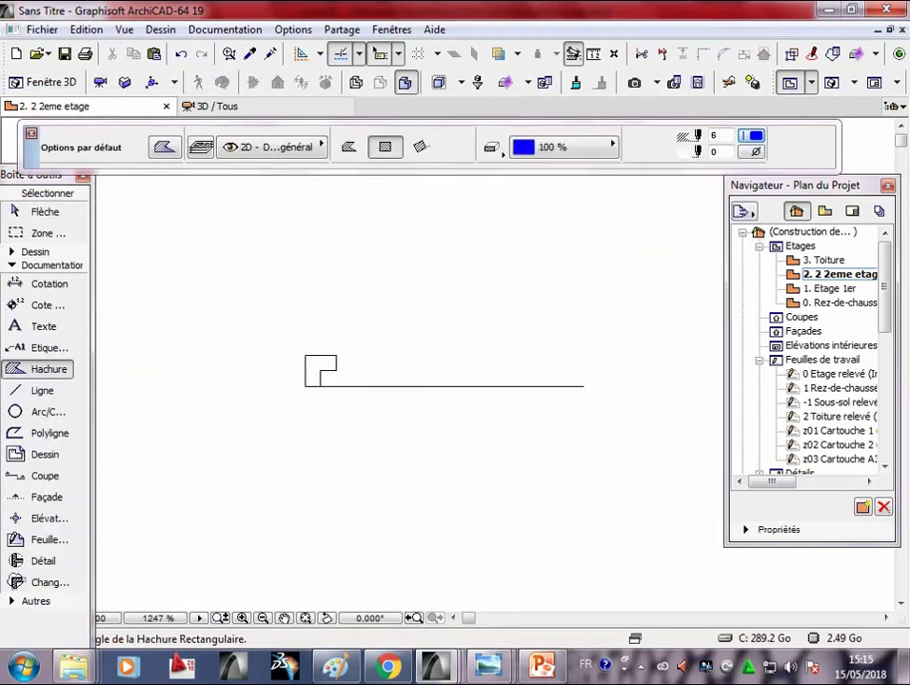
{"action": "scroll", "coordinate": [294, 369], "scroll_direction": "up", "scroll_amount": 2}
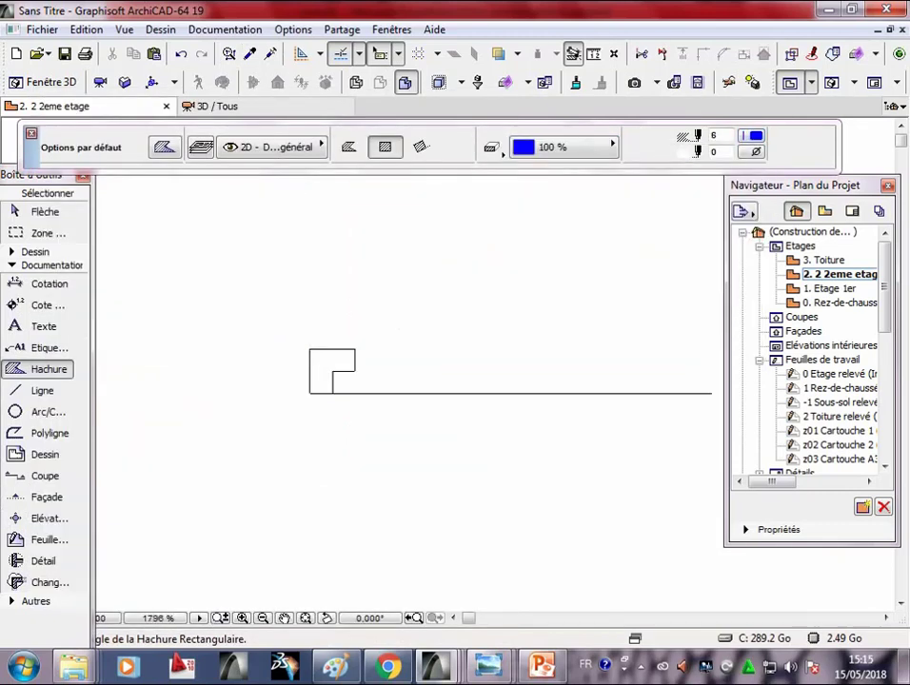
{"action": "scroll", "coordinate": [319, 397], "scroll_direction": "up", "scroll_amount": 1}
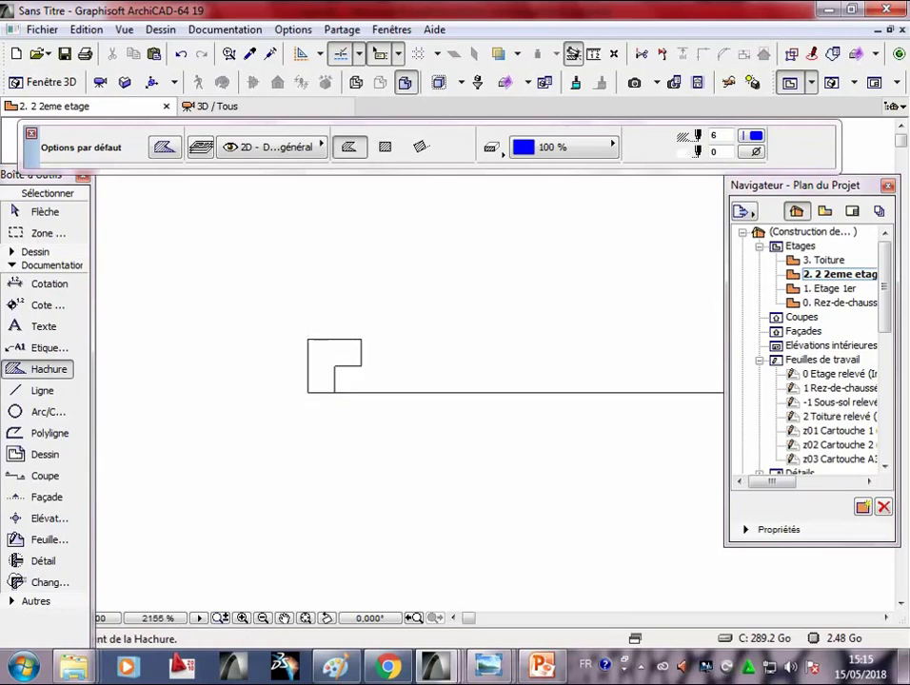
- Trace the L-shape's six corners to fill it with the solid blue hatch
{"action": "left_click", "coordinate": [307, 392]}
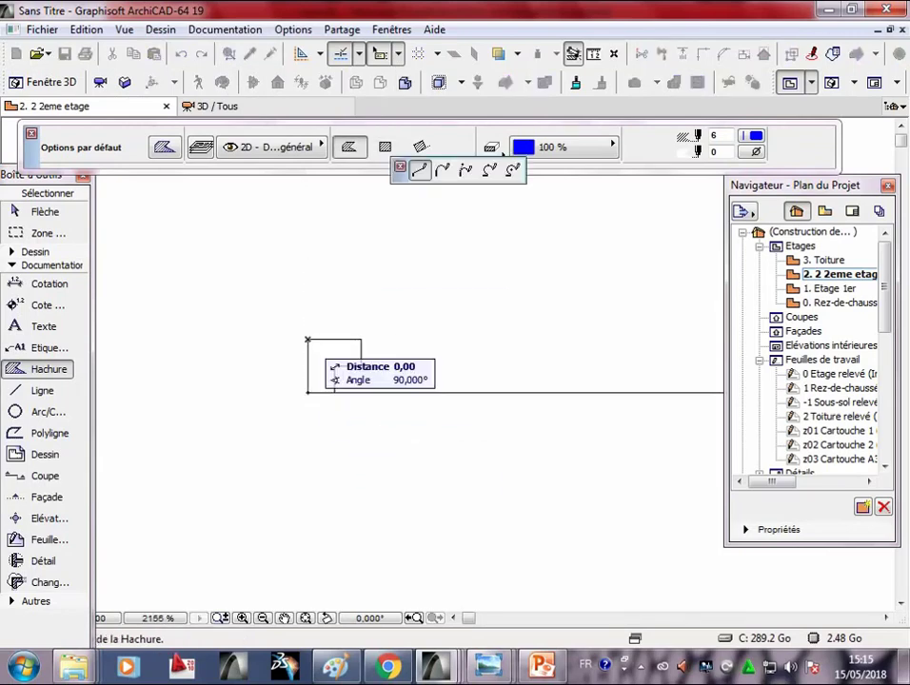
{"action": "left_click", "coordinate": [308, 340]}
{"action": "left_click", "coordinate": [360, 340]}
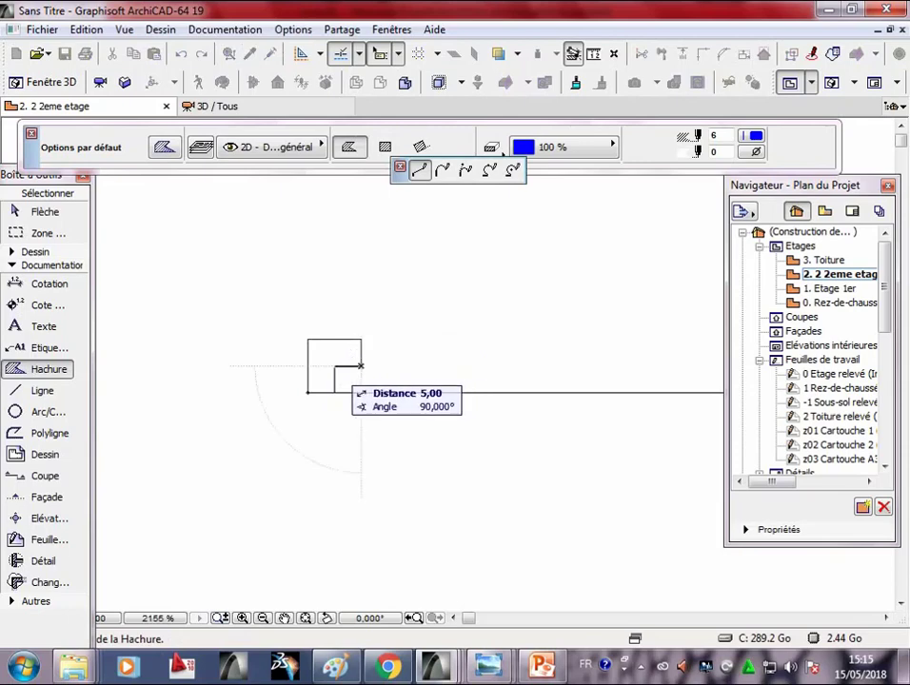
{"action": "left_click", "coordinate": [360, 366]}
{"action": "left_click", "coordinate": [334, 366]}
{"action": "double_click", "coordinate": [334, 392]}
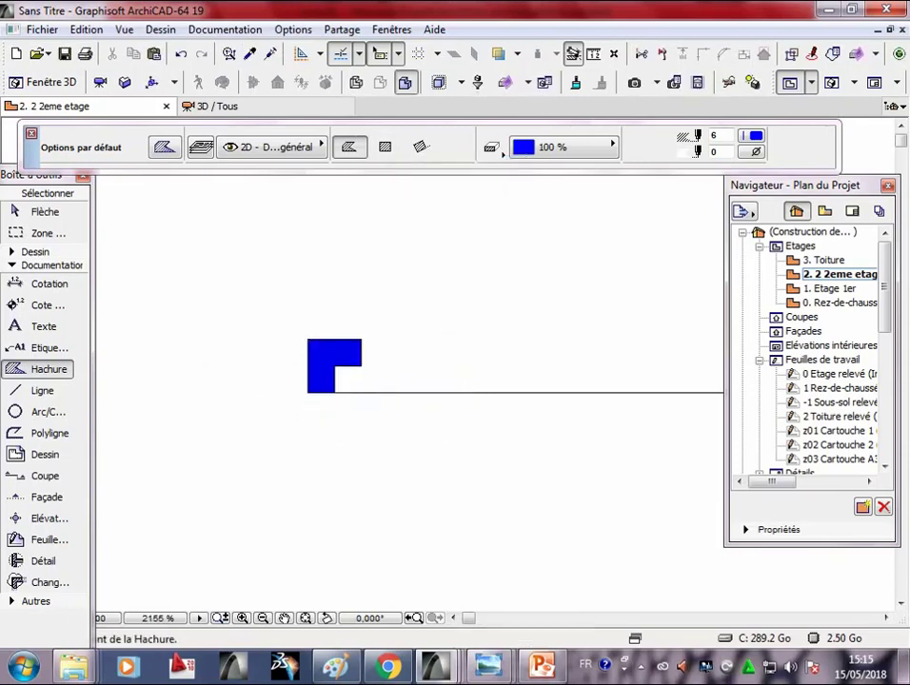
{"action": "key", "text": "Escape"}
{"action": "scroll", "coordinate": [192, 218], "scroll_direction": "down", "scroll_amount": 1}
{"action": "scroll", "coordinate": [192, 218], "scroll_direction": "down", "scroll_amount": 1}
- Draw a vertical helper line down from the horizontal line's midpoint
{"action": "scroll", "coordinate": [192, 218], "scroll_direction": "down", "scroll_amount": 1}
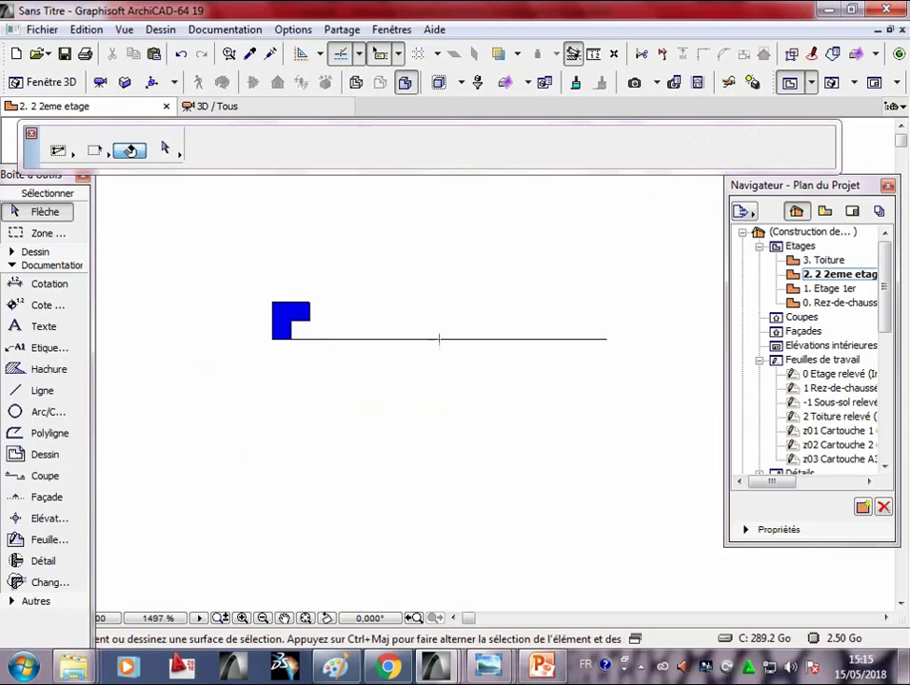
{"action": "left_click", "coordinate": [42, 390]}
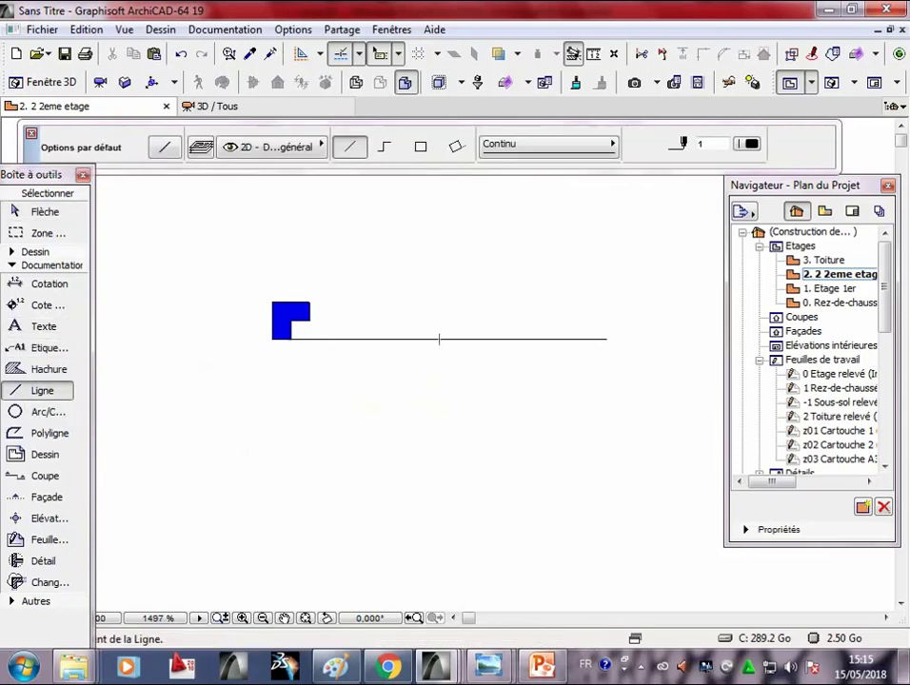
{"action": "left_click", "coordinate": [438, 339]}
{"action": "left_click", "coordinate": [438, 436]}
{"action": "key", "text": "Escape"}
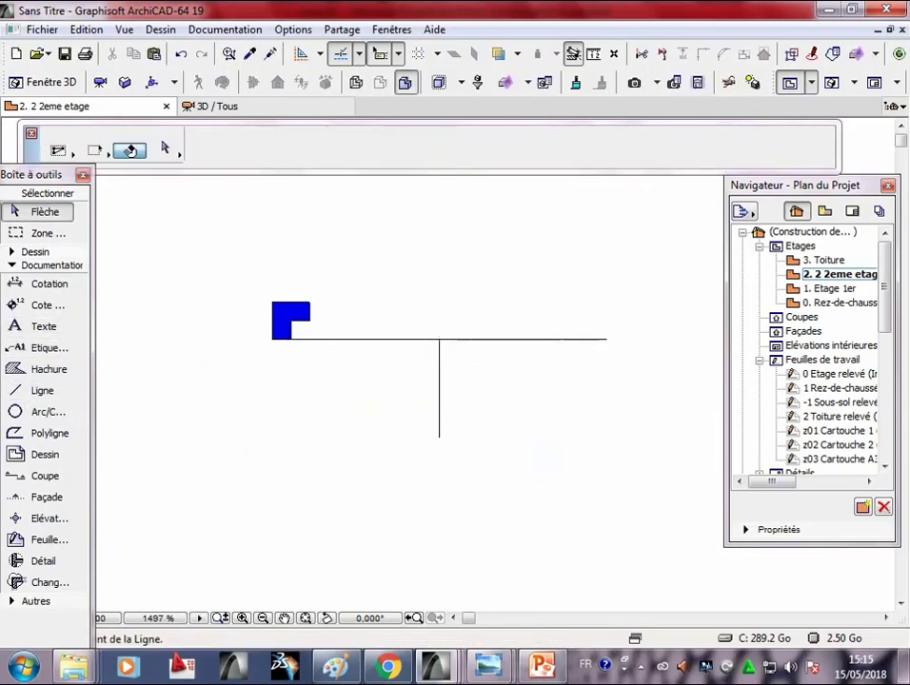
- Mirror a copy of the blue L-shape about the vertical line using Symétrie & copie
{"action": "left_click_drag", "start_coordinate": [258, 294], "coordinate": [311, 366]}
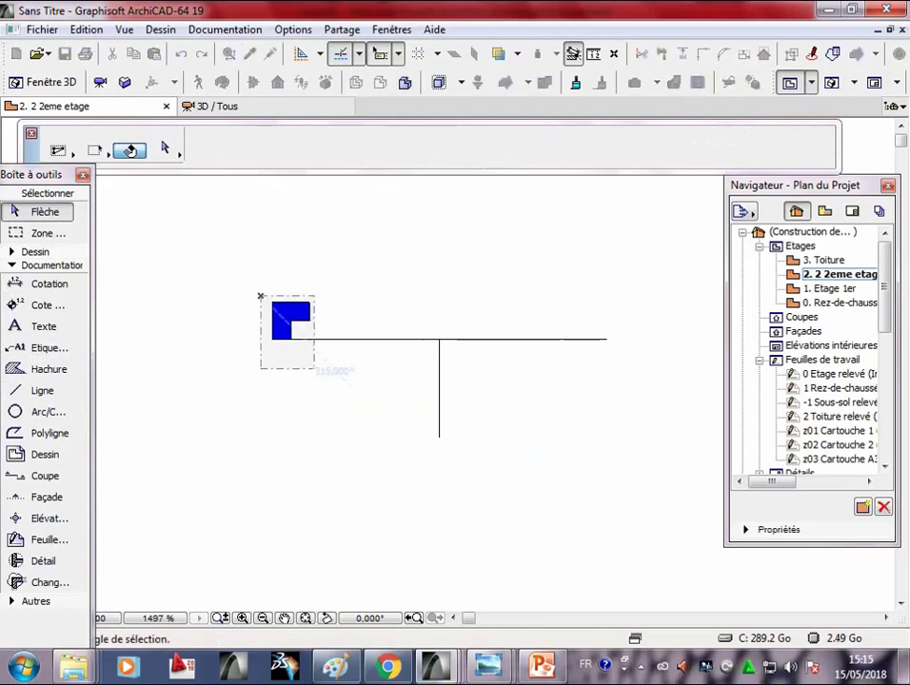
{"action": "right_click", "coordinate": [289, 286]}
{"action": "mouse_move", "coordinate": [337, 436]}
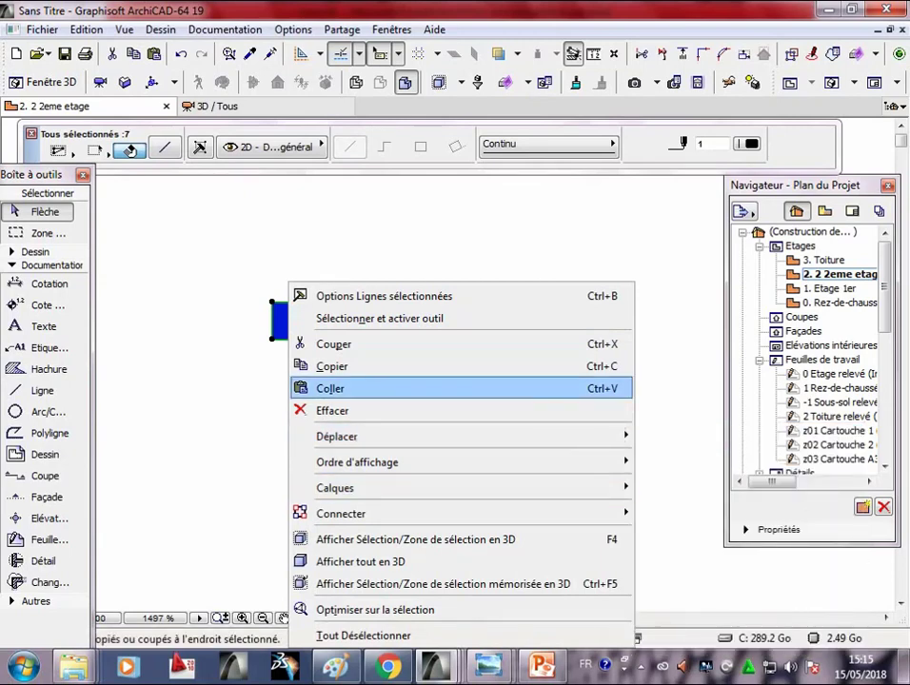
{"action": "left_click", "coordinate": [331, 389]}
{"action": "left_click", "coordinate": [85, 30]}
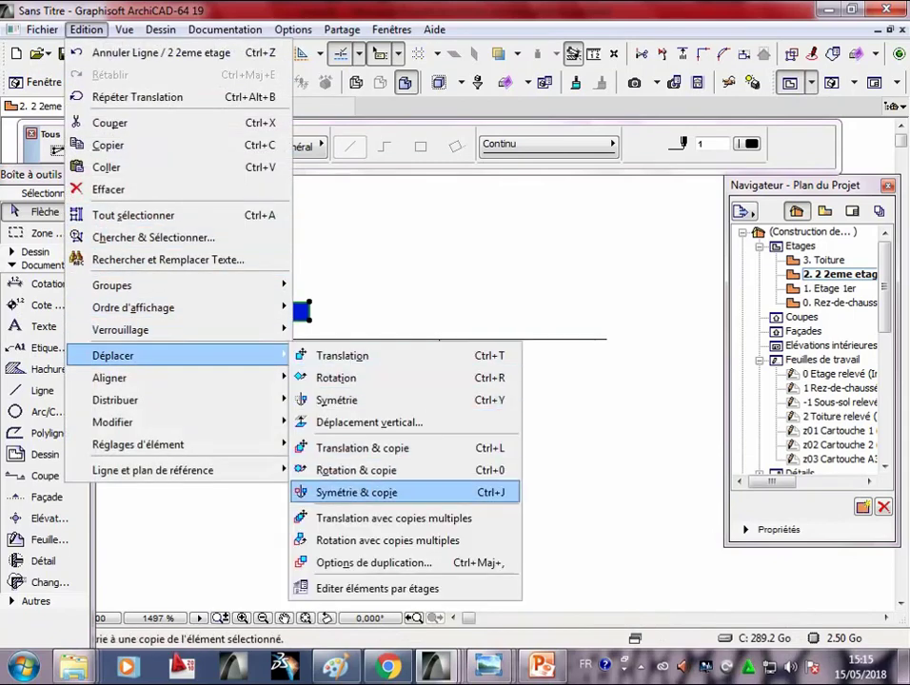
{"action": "left_click", "coordinate": [356, 492]}
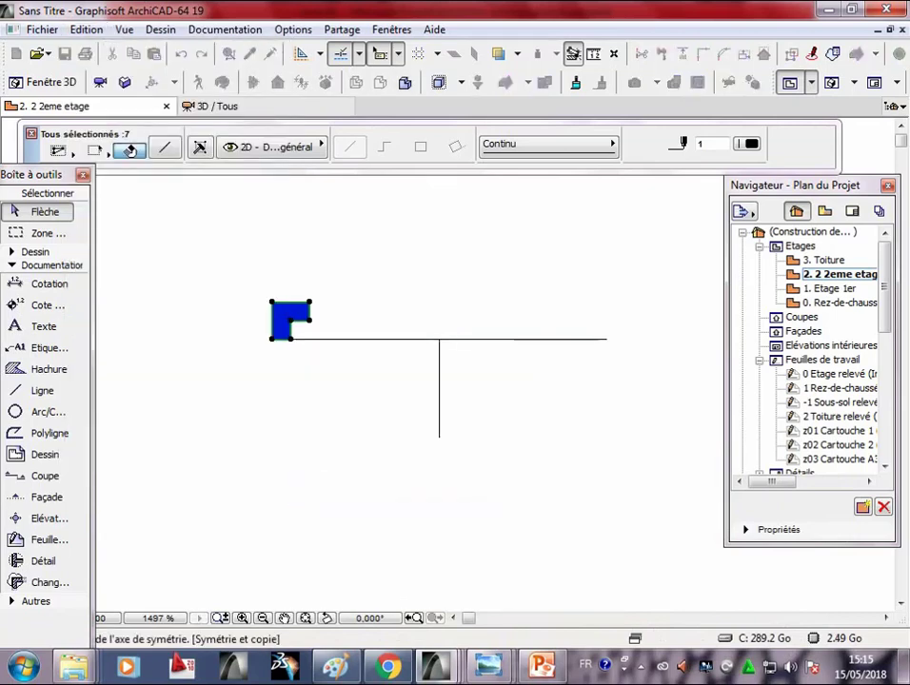
{"action": "left_click", "coordinate": [438, 338]}
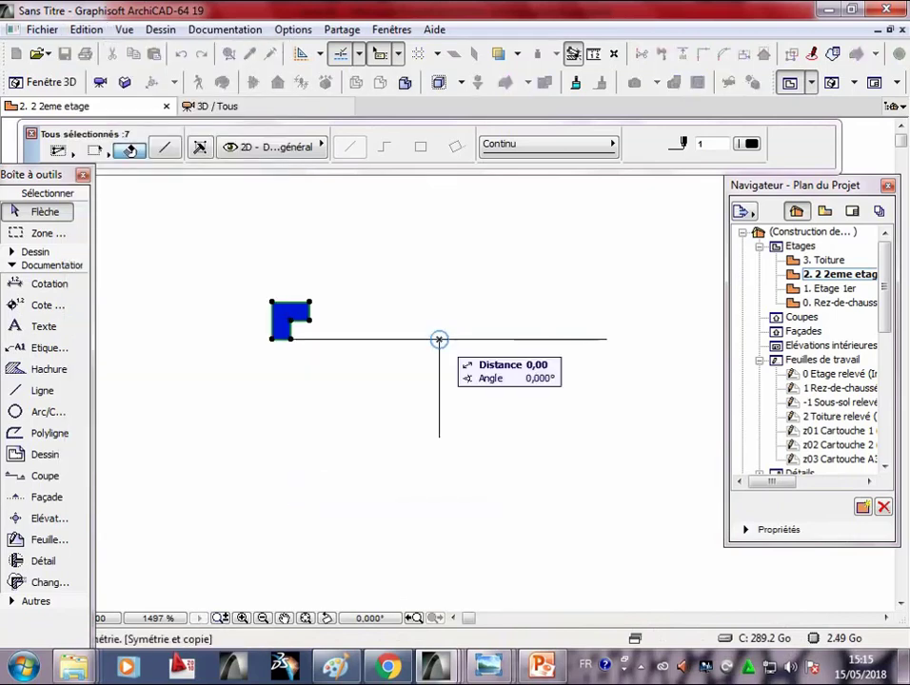
{"action": "left_click", "coordinate": [439, 399]}
- Delete the long horizontal line and the vertical helper line
{"action": "left_click", "coordinate": [438, 381]}
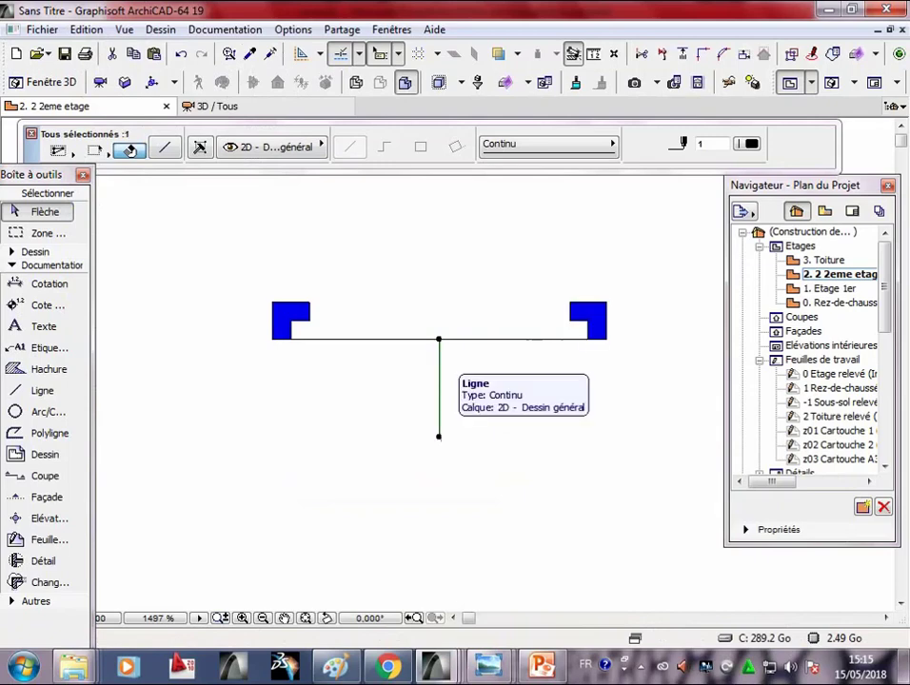
{"action": "key", "text": "Escape"}
{"action": "left_click", "coordinate": [495, 337]}
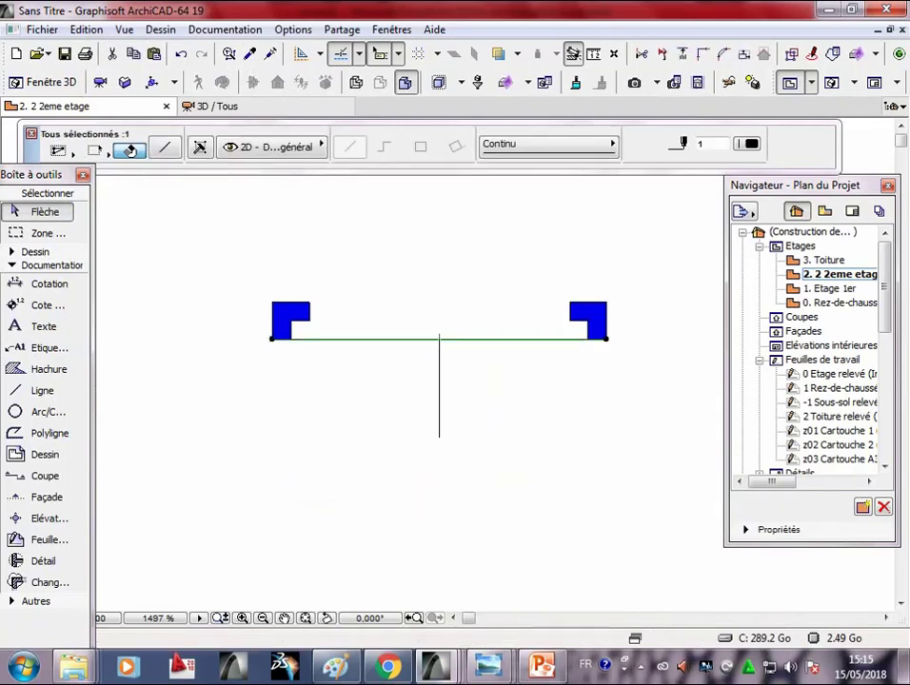
{"action": "key", "text": "Delete"}
{"action": "left_click", "coordinate": [439, 386]}
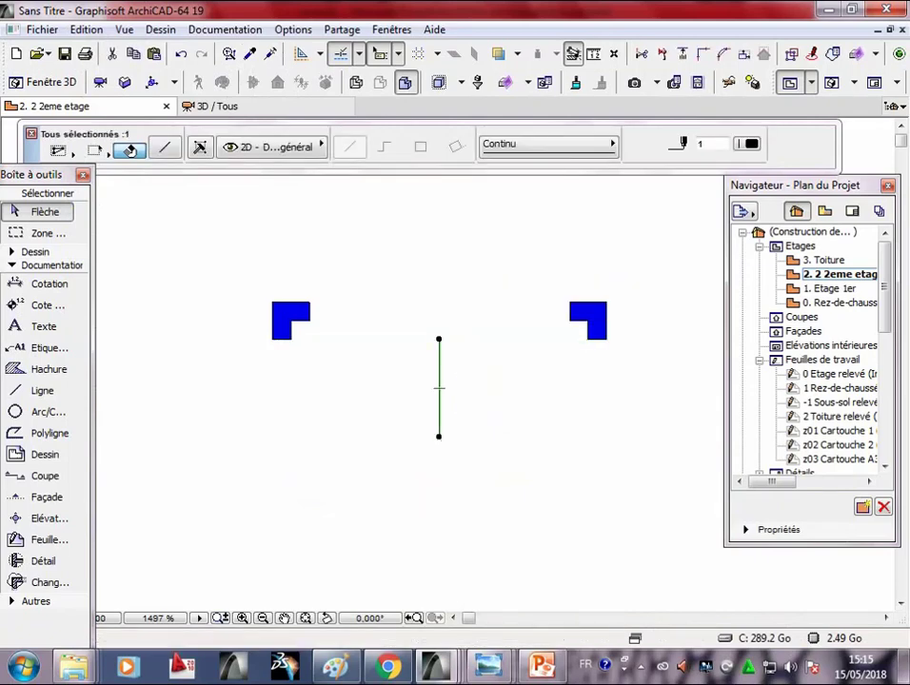
{"action": "key", "text": "Delete"}
{"action": "scroll", "coordinate": [486, 392], "scroll_direction": "down", "scroll_amount": 2}
- Return from the exercise slide to the ArchiCAD 'Sans Titre' plan and select the Arc/Cercle tool
{"action": "key", "text": "alt+Tab"}
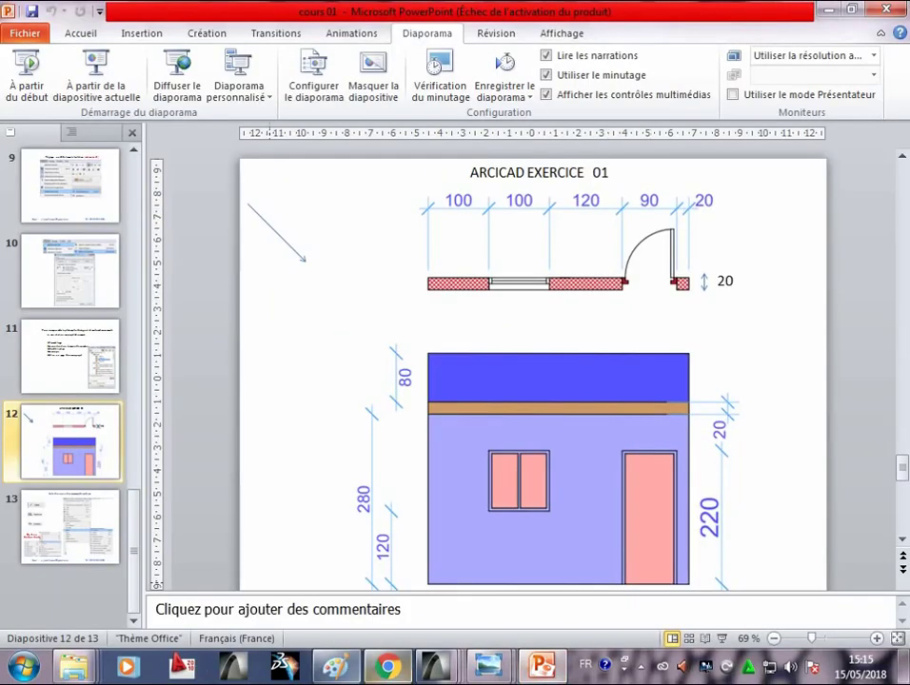
{"action": "mouse_move", "coordinate": [435, 666]}
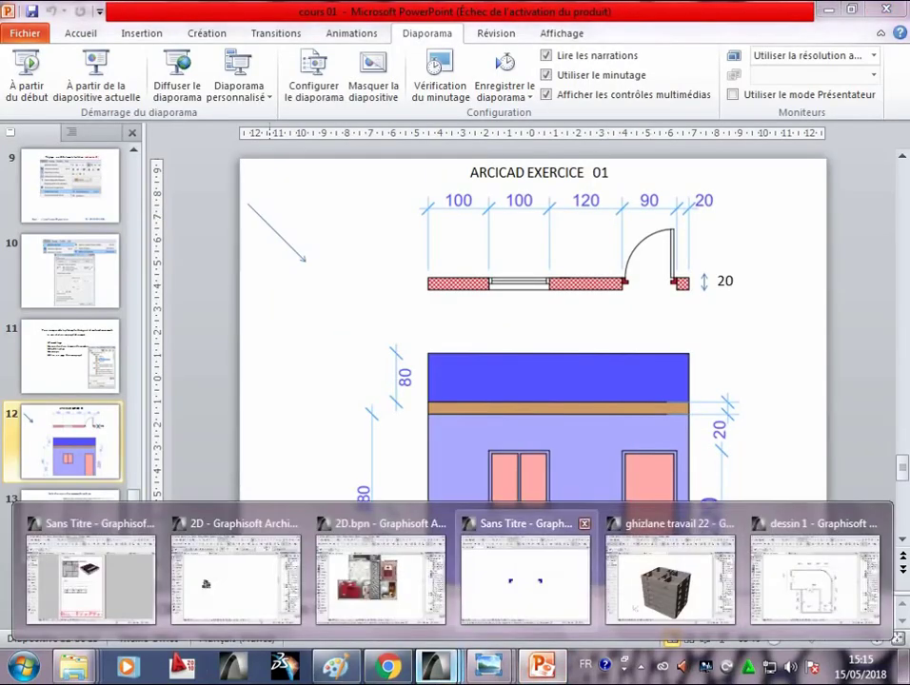
{"action": "left_click", "coordinate": [525, 576]}
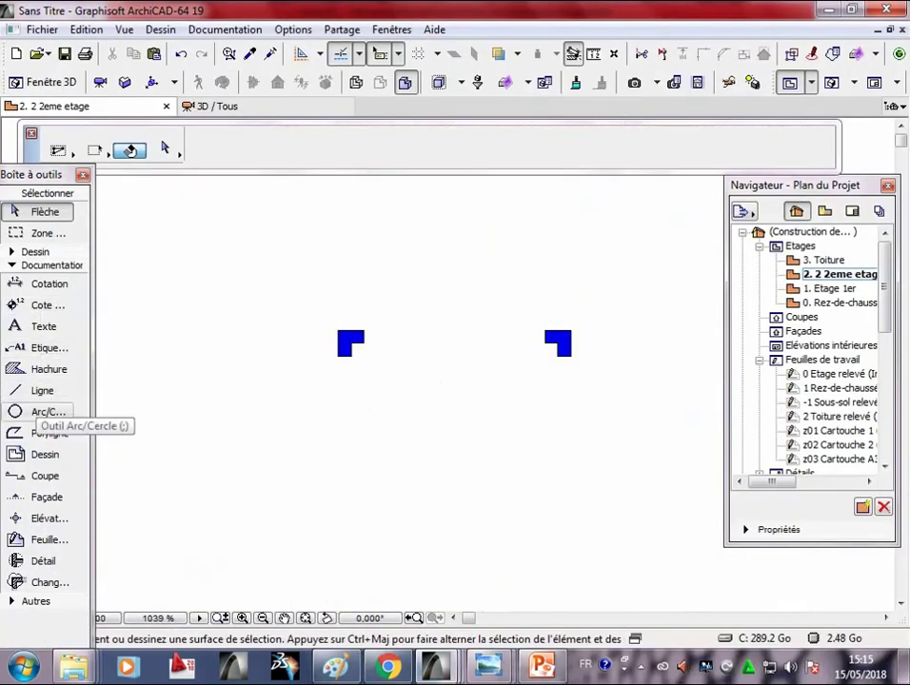
{"action": "left_click", "coordinate": [40, 411]}
{"action": "scroll", "coordinate": [558, 342], "scroll_direction": "up", "scroll_amount": 3}
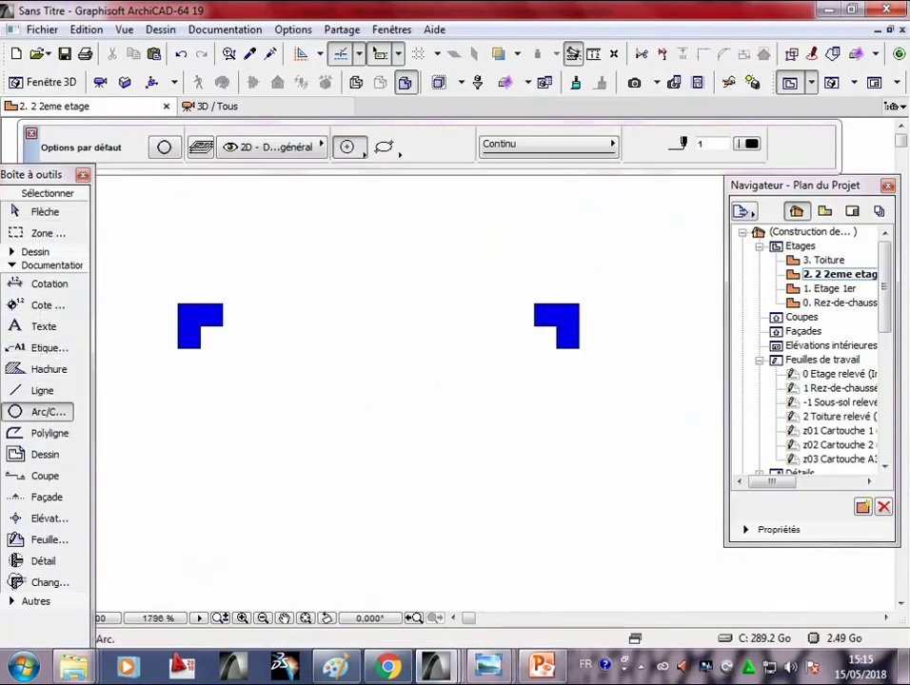
- Draw a radius-80 arc centred on the right wall end, starting from the left wall end
{"action": "left_click", "coordinate": [556, 348]}
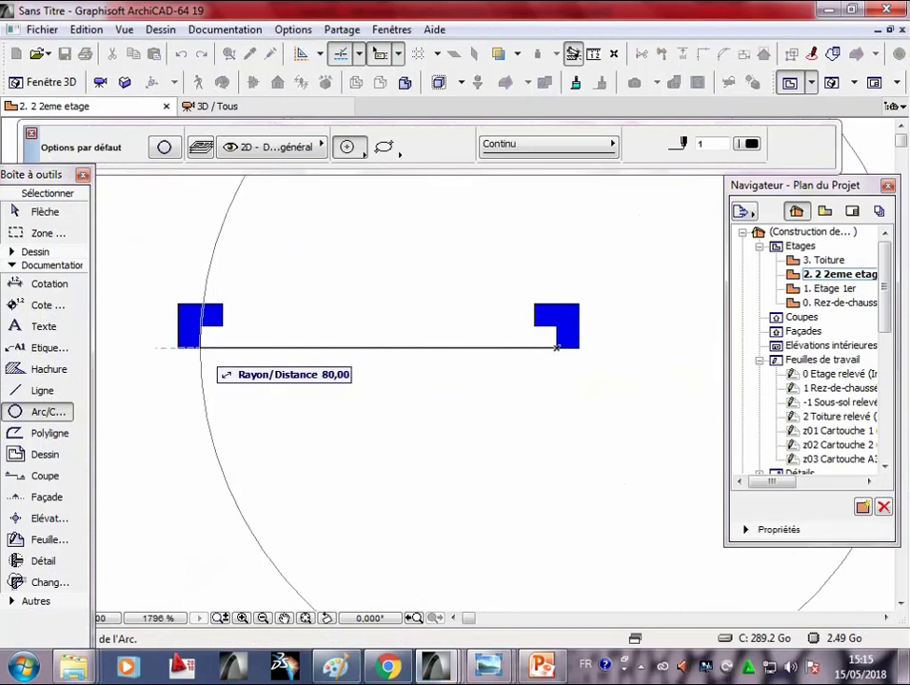
{"action": "left_click", "coordinate": [199, 348]}
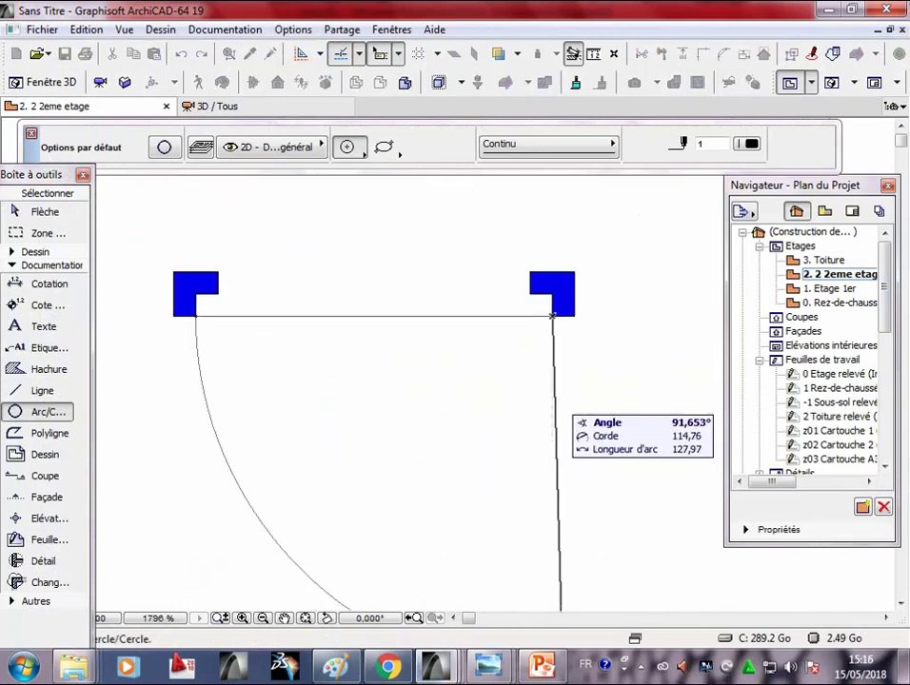
{"action": "left_click", "coordinate": [623, 607]}
{"action": "scroll", "coordinate": [572, 405], "scroll_direction": "down", "scroll_amount": 3}
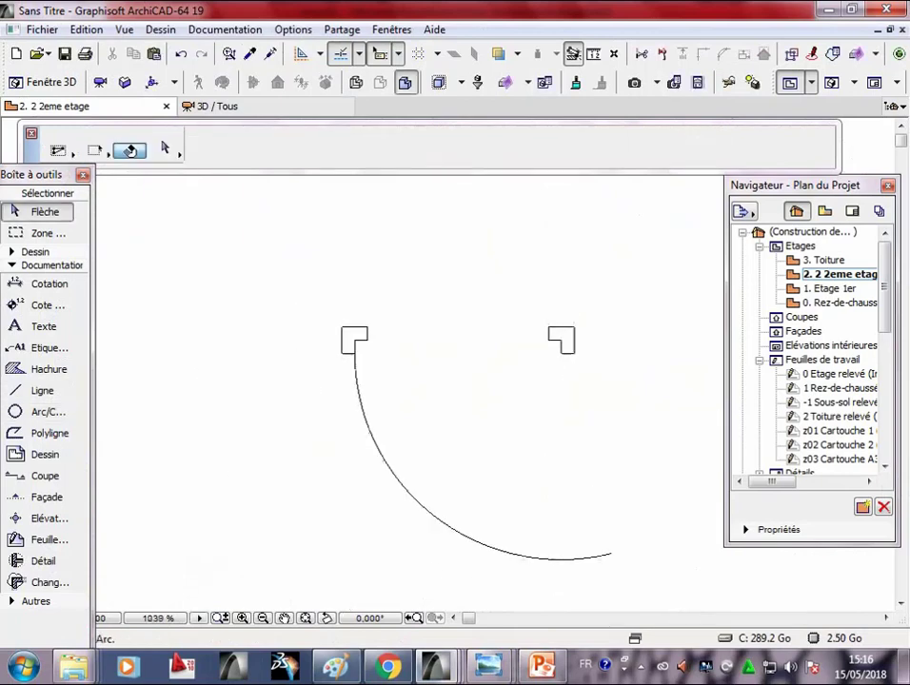
{"action": "scroll", "coordinate": [510, 296], "scroll_direction": "down", "scroll_amount": 2}
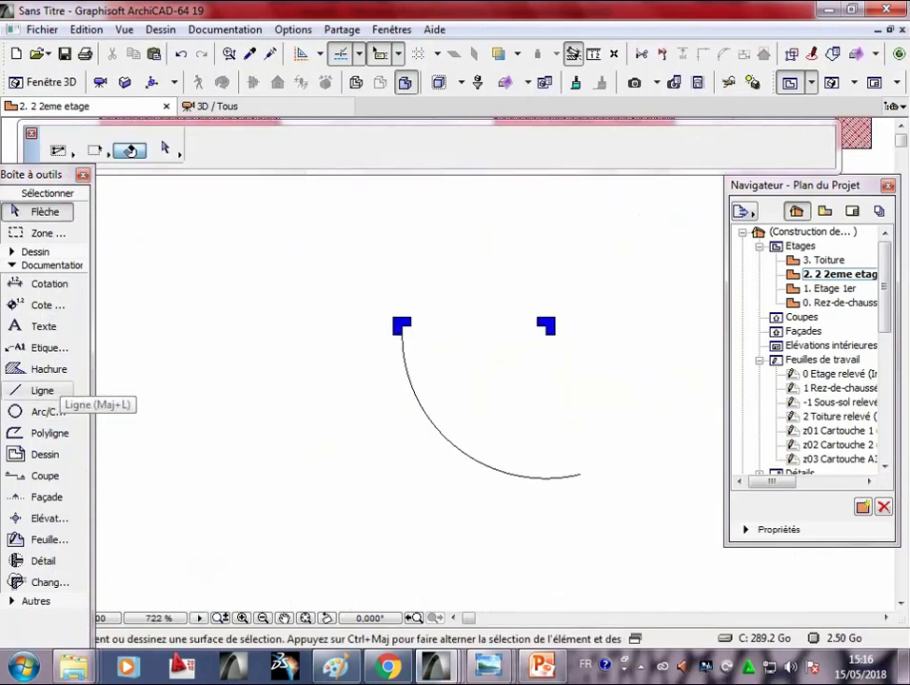
- Draw the vertical door-leaf line from the right wall end to just past the arc, redrawing it once
{"action": "left_click", "coordinate": [42, 390]}
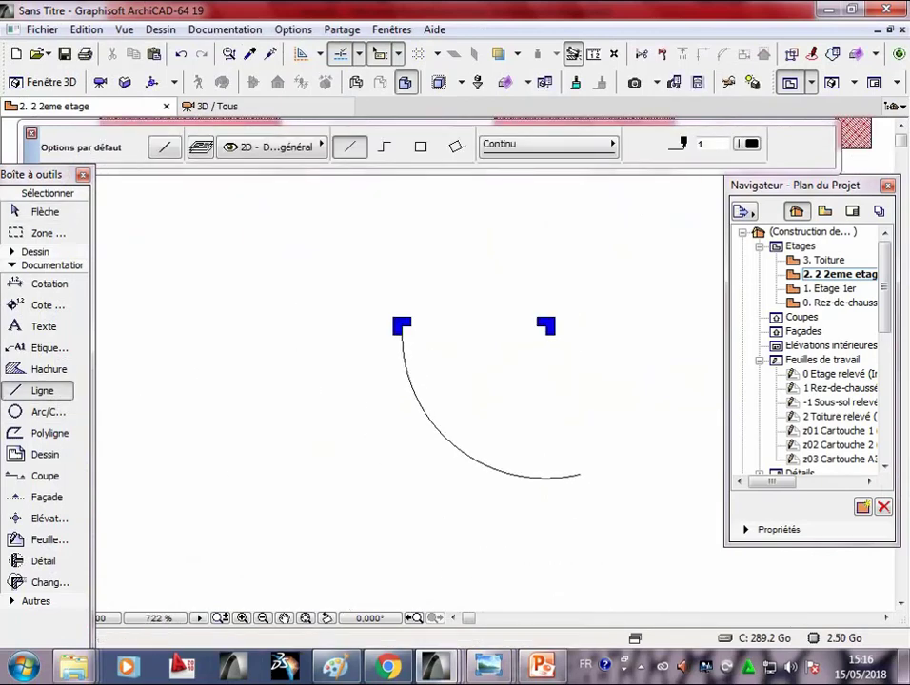
{"action": "left_click", "coordinate": [545, 326]}
{"action": "left_click", "coordinate": [550, 497]}
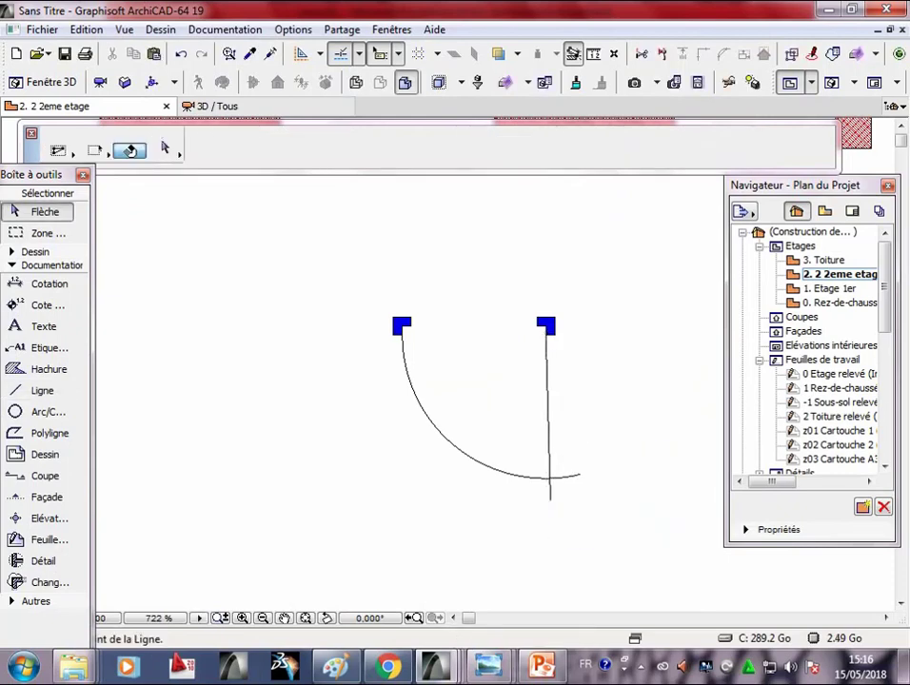
{"action": "left_click", "coordinate": [549, 419]}
{"action": "key", "text": "Delete"}
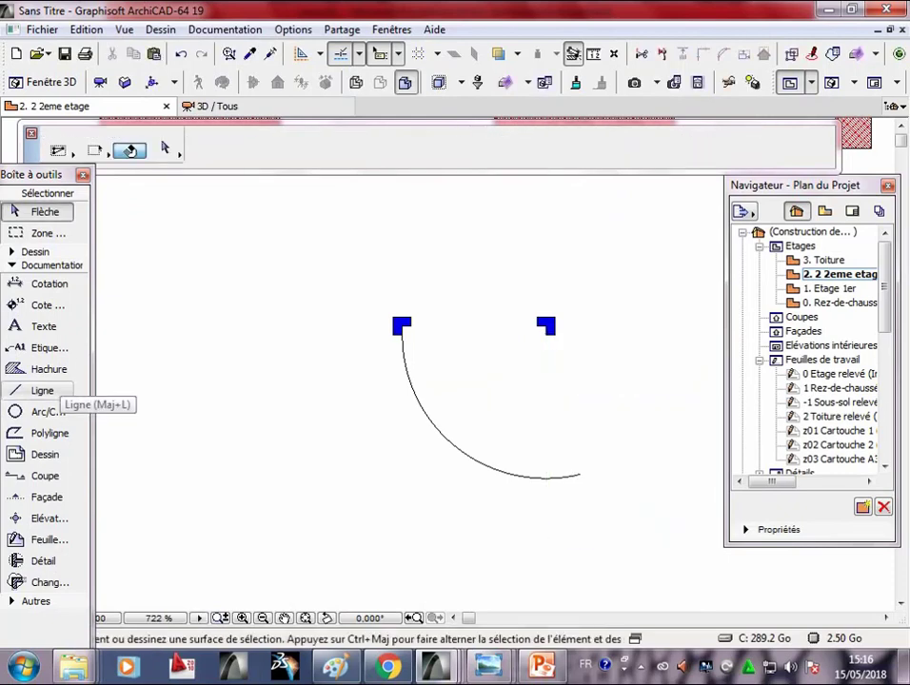
{"action": "left_click", "coordinate": [42, 390]}
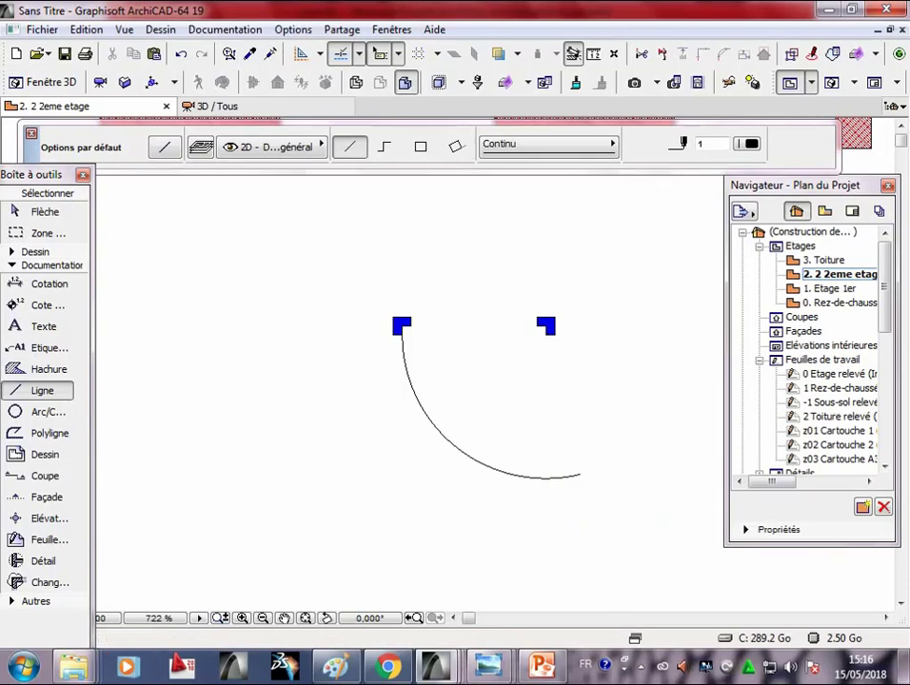
{"action": "left_click", "coordinate": [545, 326]}
{"action": "left_click", "coordinate": [545, 507]}
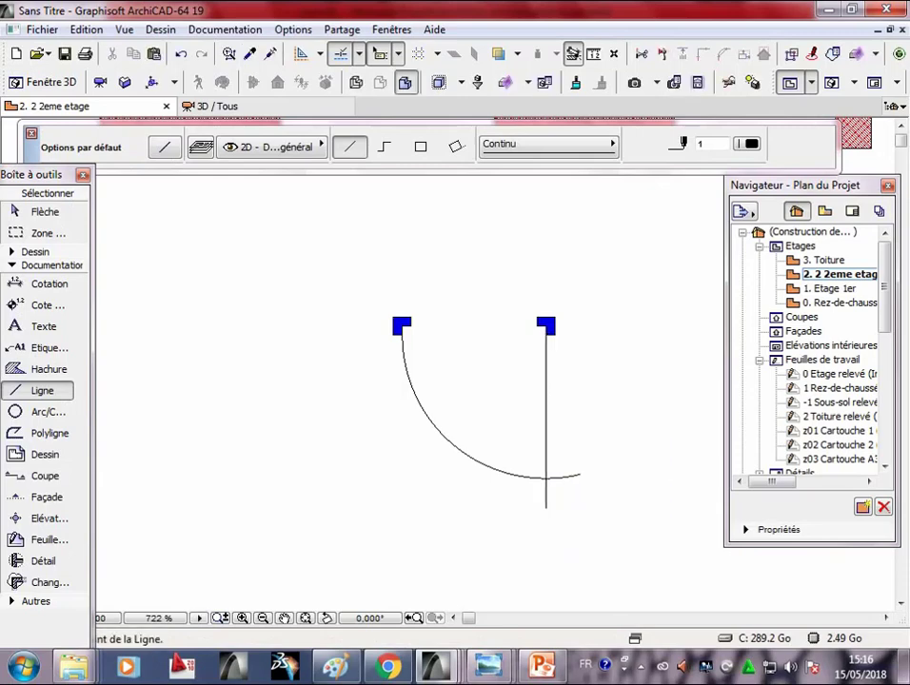
{"action": "key", "text": "Escape"}
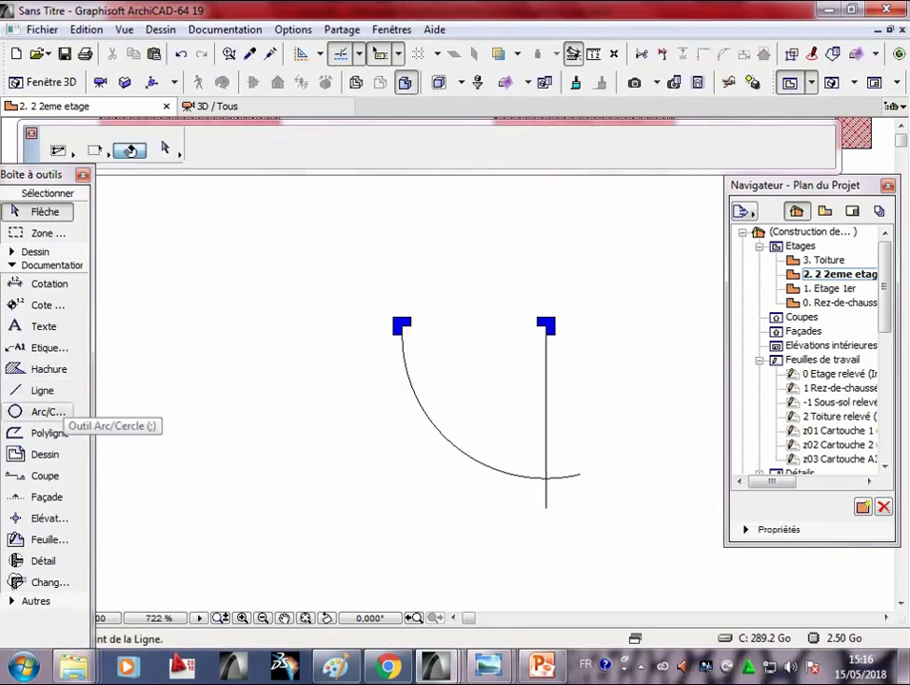
- Add a short horizontal line at 180° across the opening, then select the door-leaf line
{"action": "left_click", "coordinate": [42, 390]}
{"action": "scroll", "coordinate": [581, 380], "scroll_direction": "up", "scroll_amount": 2}
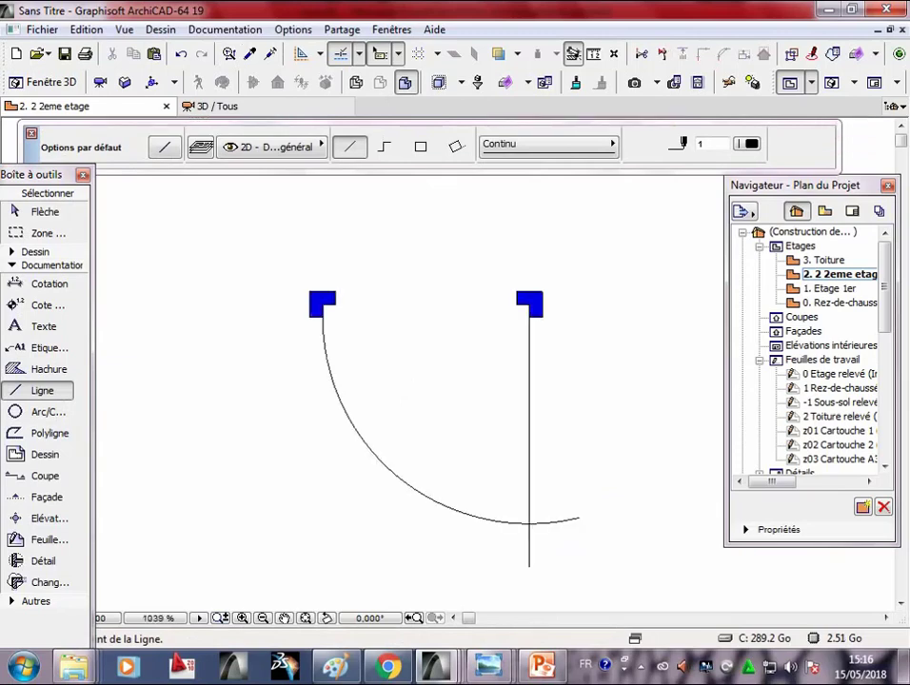
{"action": "left_click", "coordinate": [423, 324]}
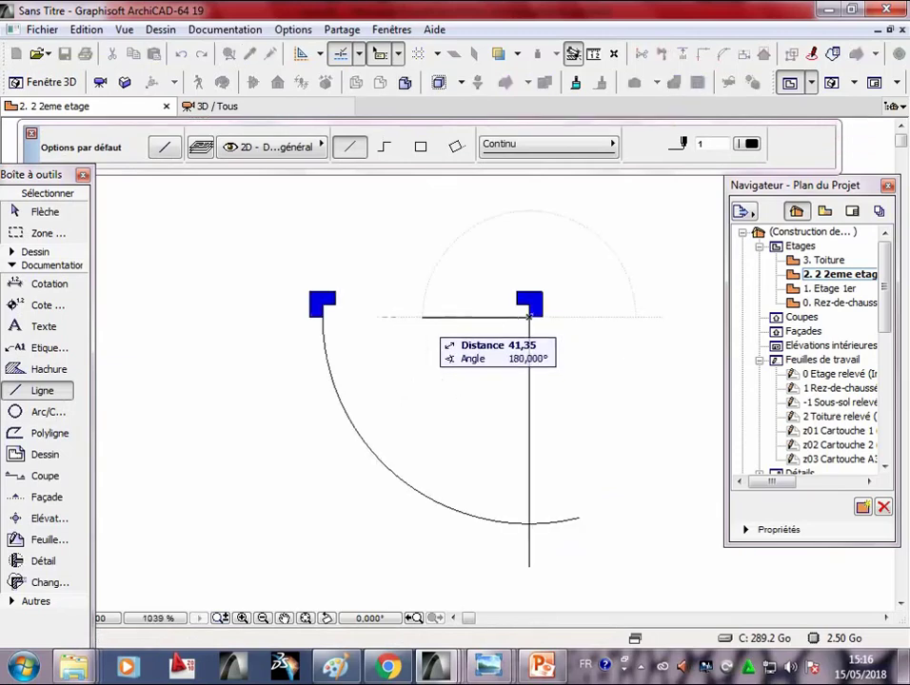
{"action": "key", "text": "Tab"}
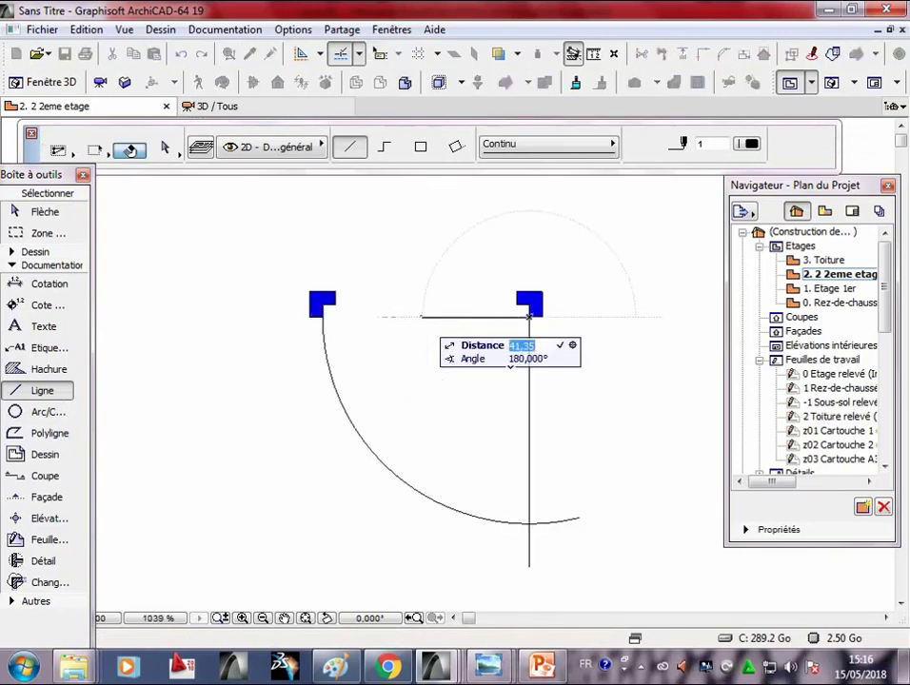
{"action": "key", "text": "Return"}
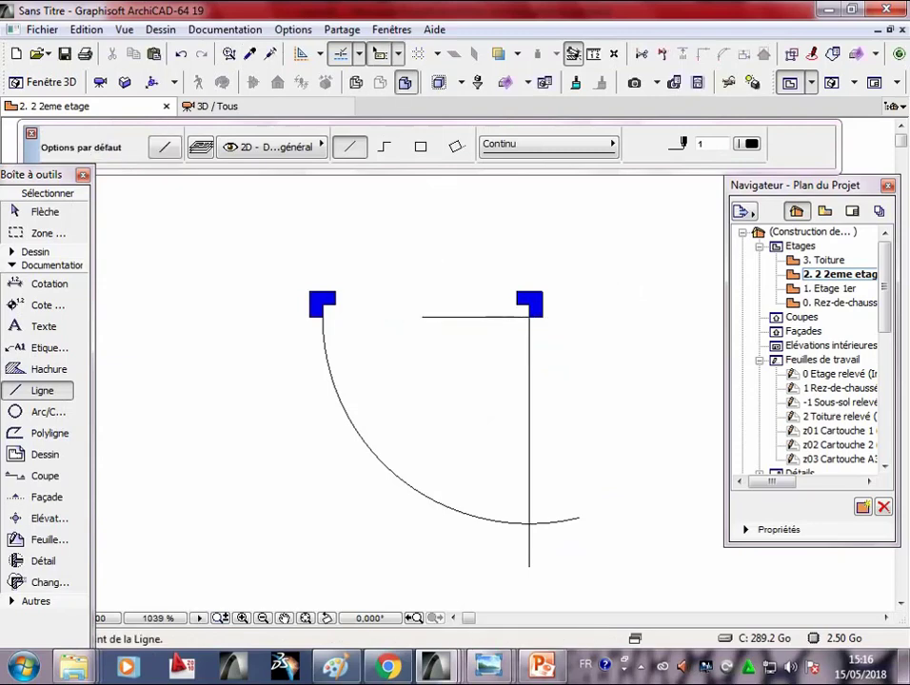
{"action": "left_click", "coordinate": [45, 212]}
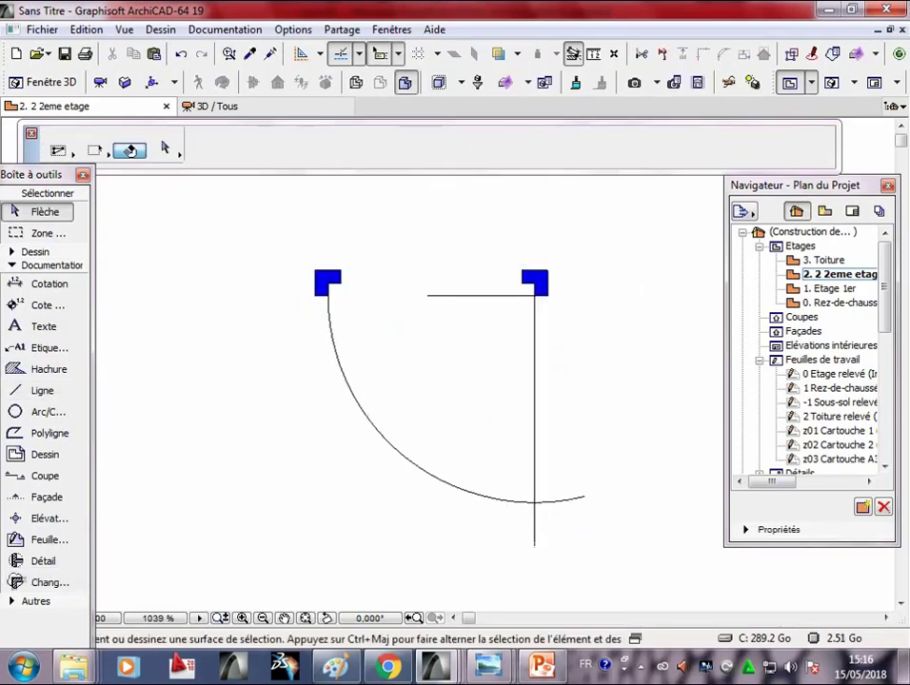
{"action": "left_click", "coordinate": [534, 381]}
- Copy the door leaf line 5 to the left to give the leaf its thickness
{"action": "right_click", "coordinate": [534, 390]}
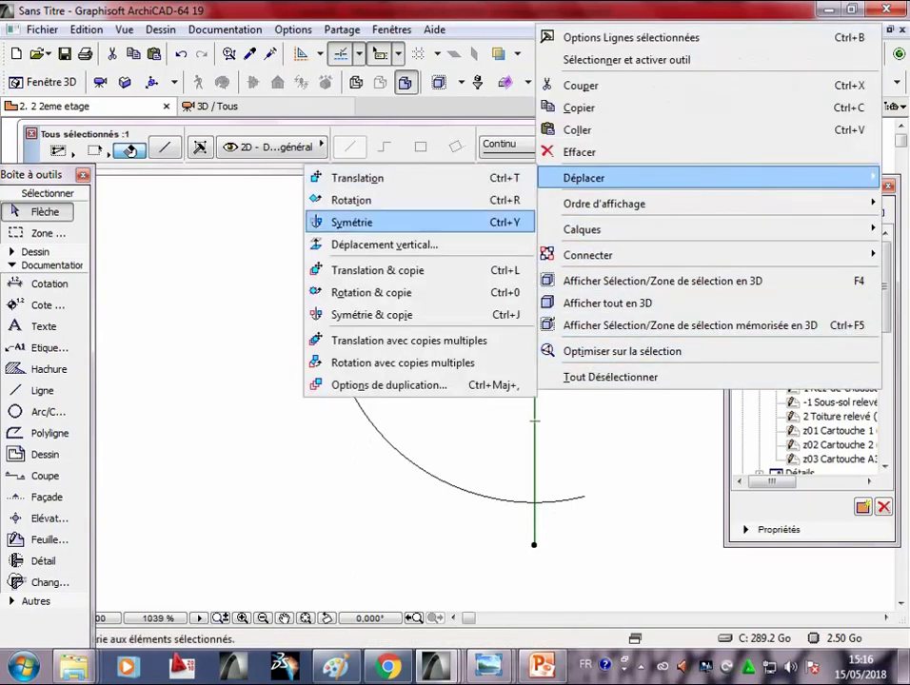
{"action": "left_click", "coordinate": [376, 271]}
{"action": "left_click", "coordinate": [534, 324]}
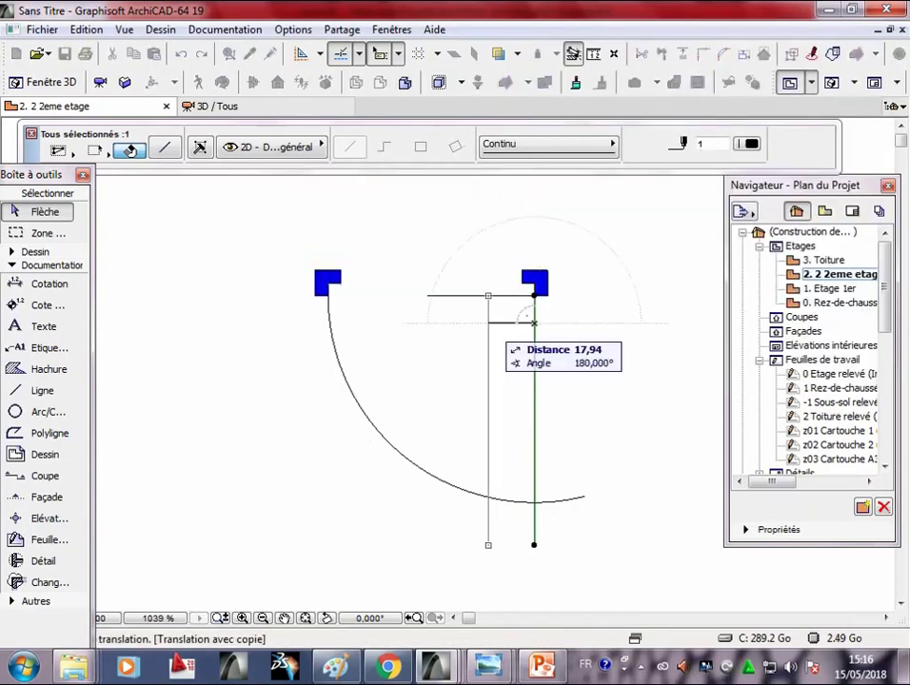
{"action": "type", "text": "5"}
{"action": "key", "text": "Return"}
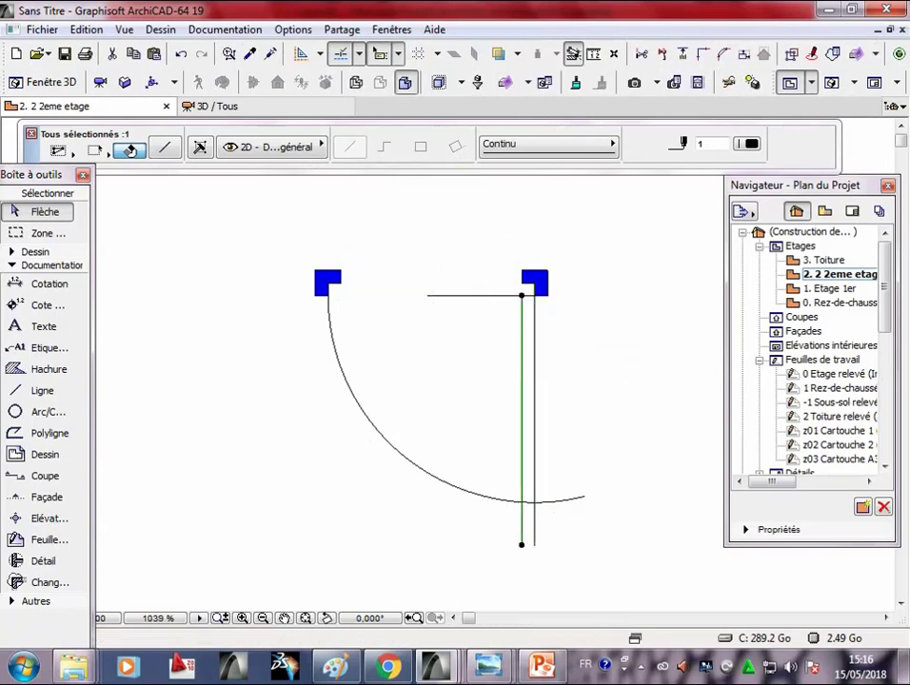
{"action": "key", "text": "Escape"}
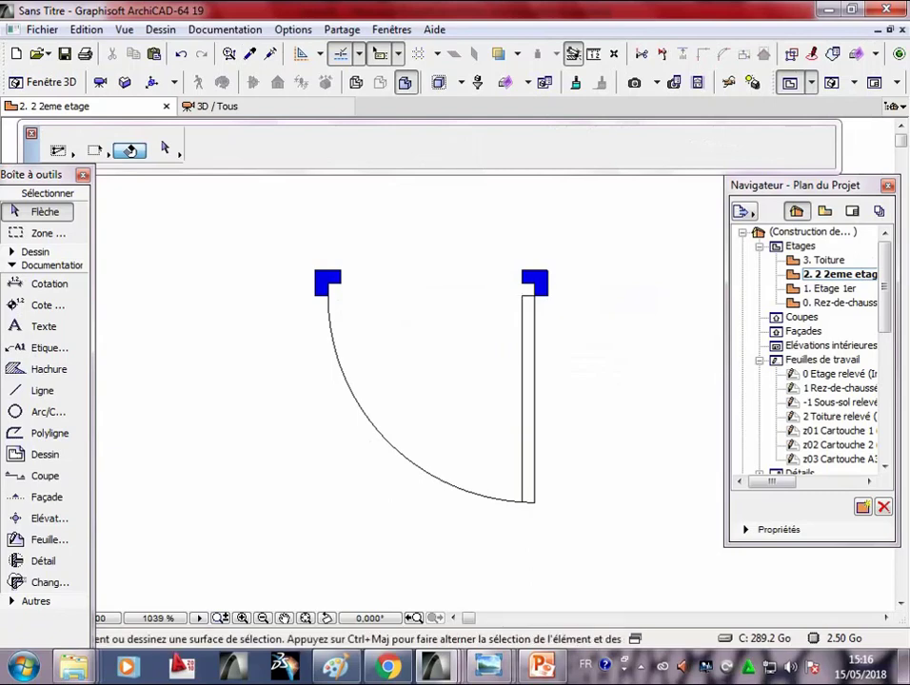
{"action": "scroll", "coordinate": [574, 407], "scroll_direction": "down", "scroll_amount": 1}
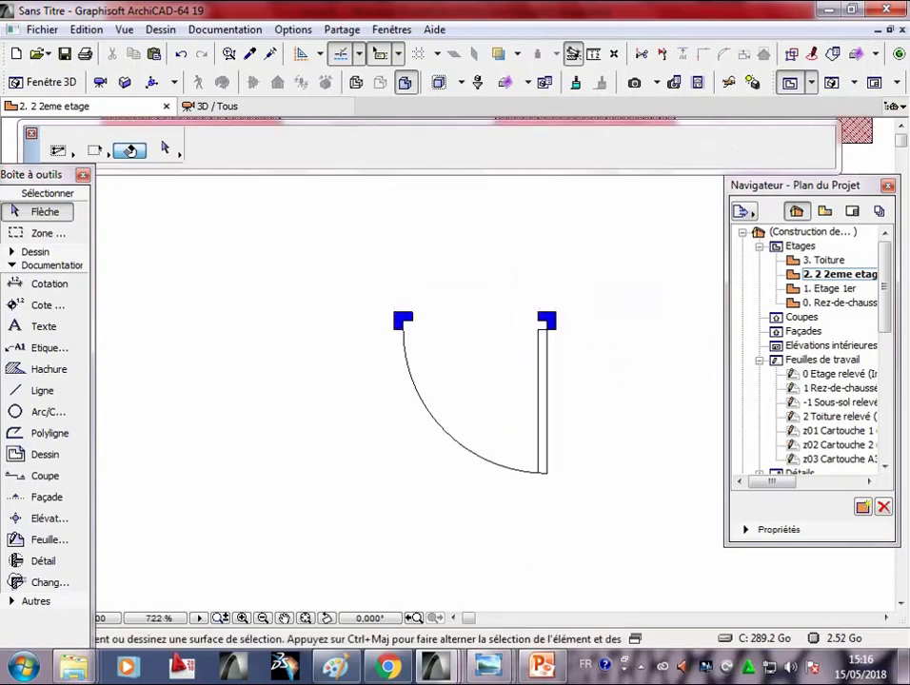
- Group all parts of the door into a single object
{"action": "left_click", "coordinate": [86, 30]}
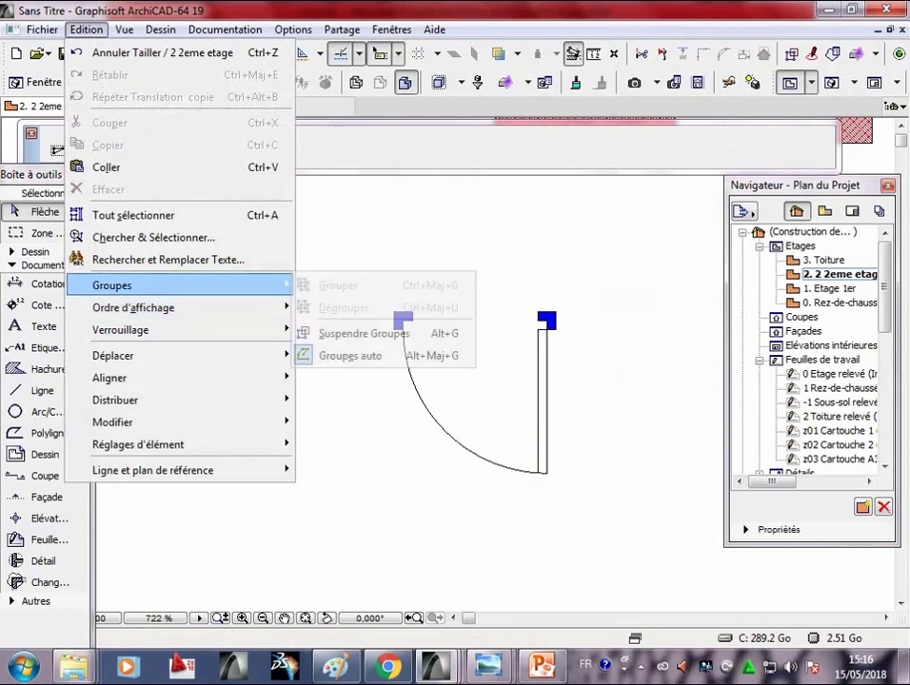
{"action": "key", "text": "Escape"}
{"action": "key", "text": "Escape"}
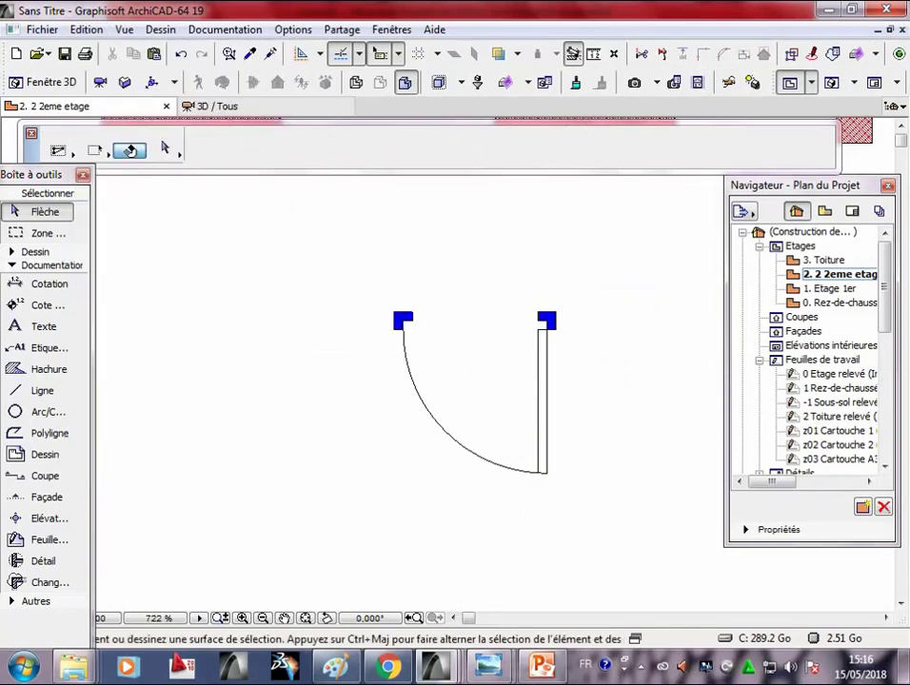
{"action": "left_click_drag", "start_coordinate": [386, 312], "coordinate": [564, 479]}
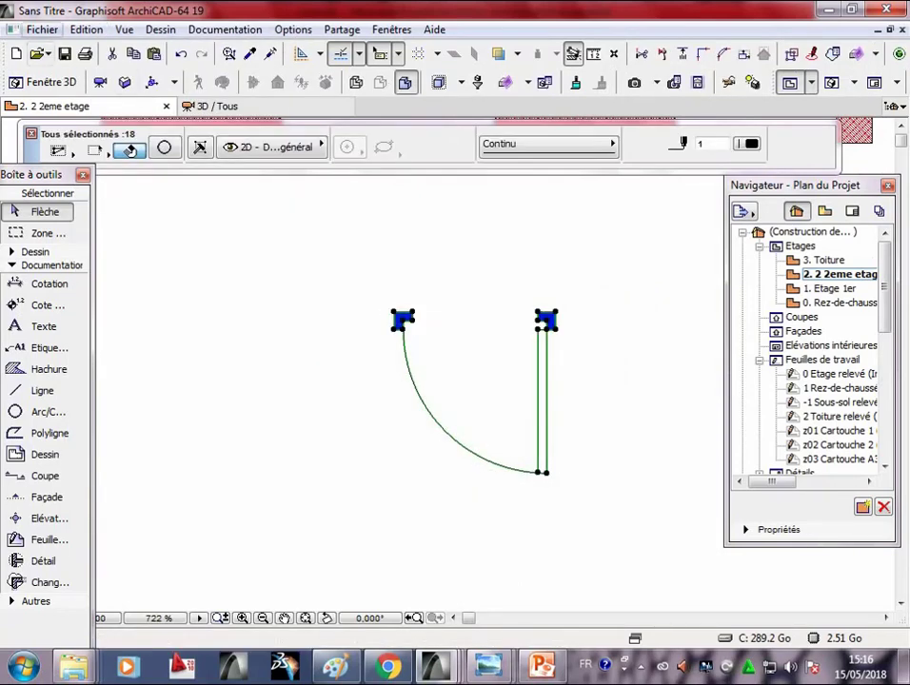
{"action": "left_click", "coordinate": [86, 29]}
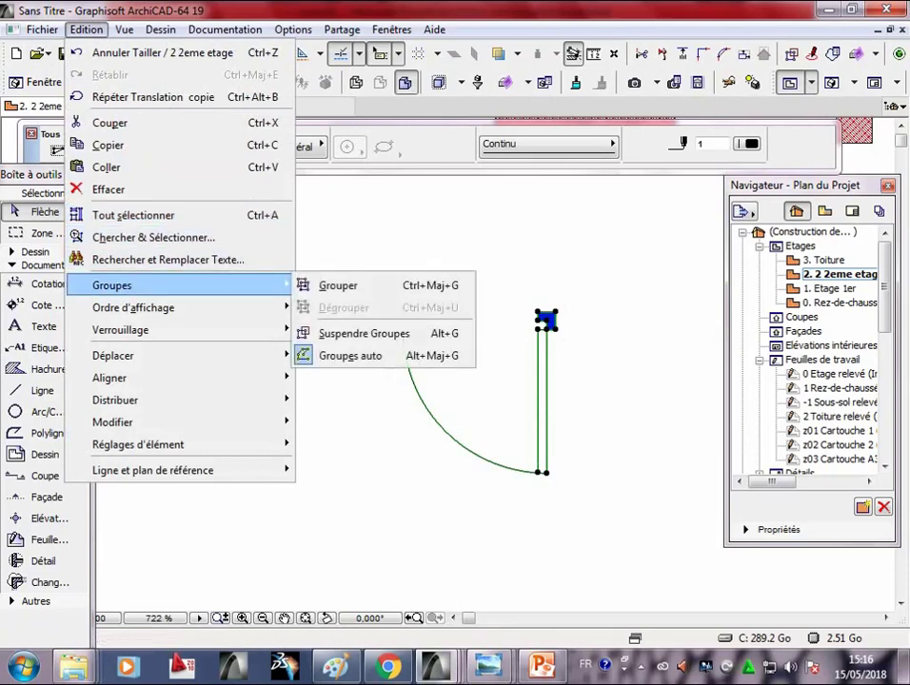
{"action": "left_click", "coordinate": [338, 286]}
{"action": "scroll", "coordinate": [374, 286], "scroll_direction": "down", "scroll_amount": 3}
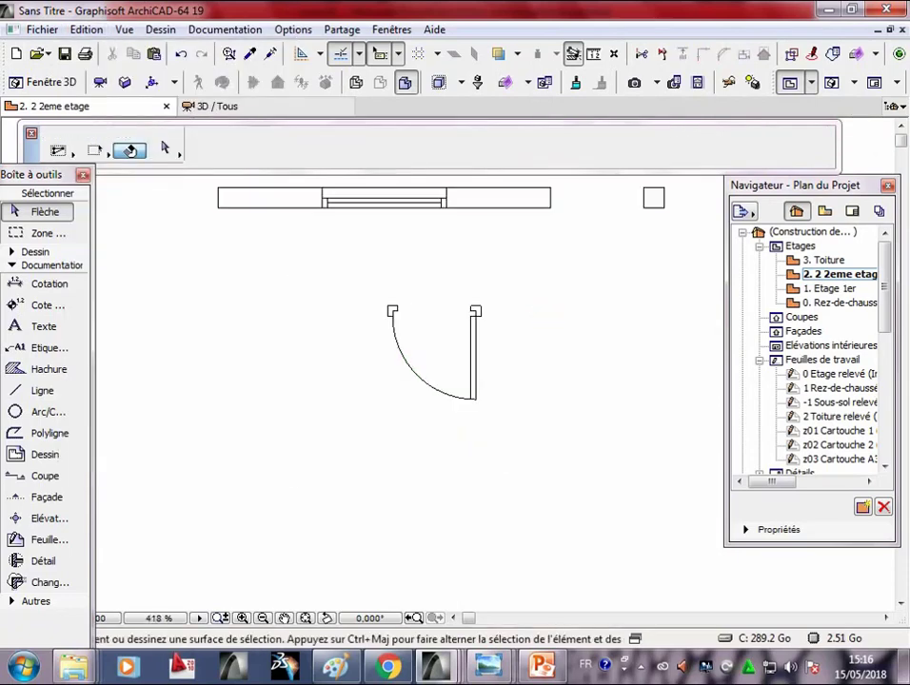
- Move the grouped door into the gap beside the short end wall
{"action": "left_click_drag", "start_coordinate": [281, 248], "coordinate": [506, 447]}
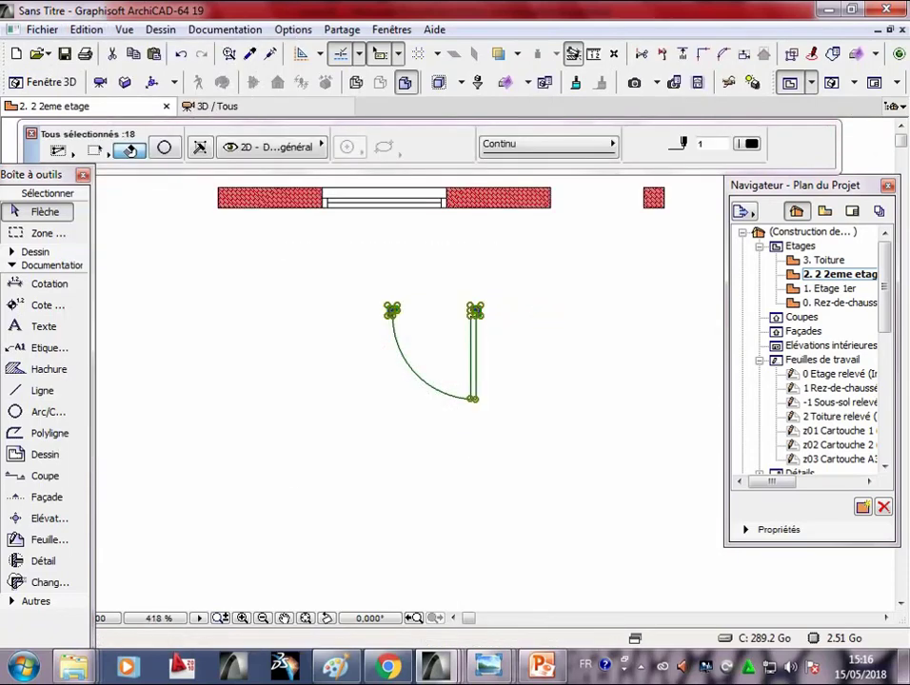
{"action": "scroll", "coordinate": [490, 348], "scroll_direction": "up", "scroll_amount": 5}
{"action": "left_click", "coordinate": [455, 257]}
{"action": "middle_click_drag", "start_coordinate": [559, 257], "coordinate": [430, 497]}
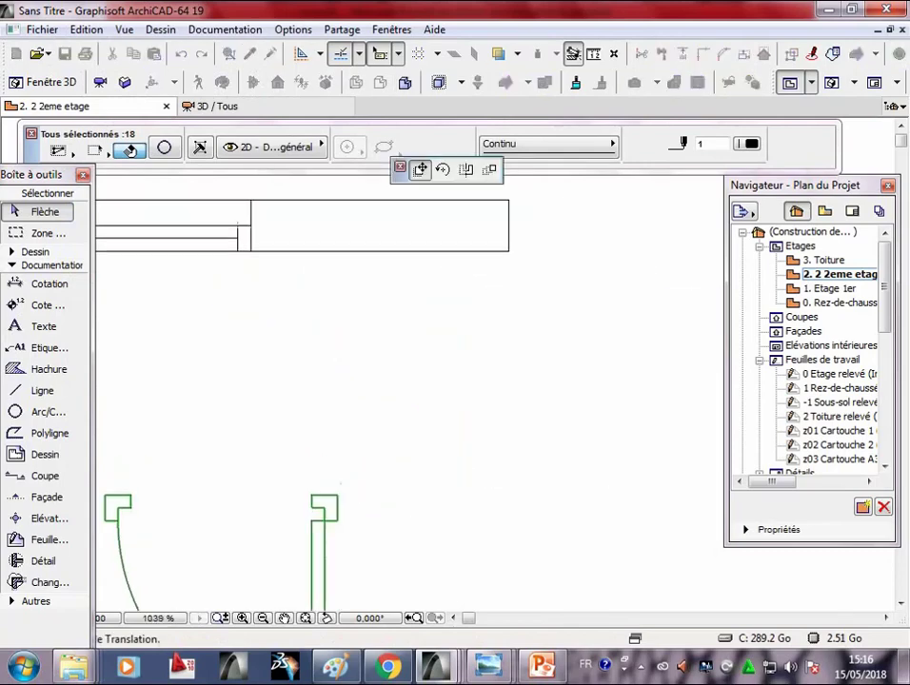
{"action": "middle_click_drag", "start_coordinate": [457, 247], "coordinate": [419, 400]}
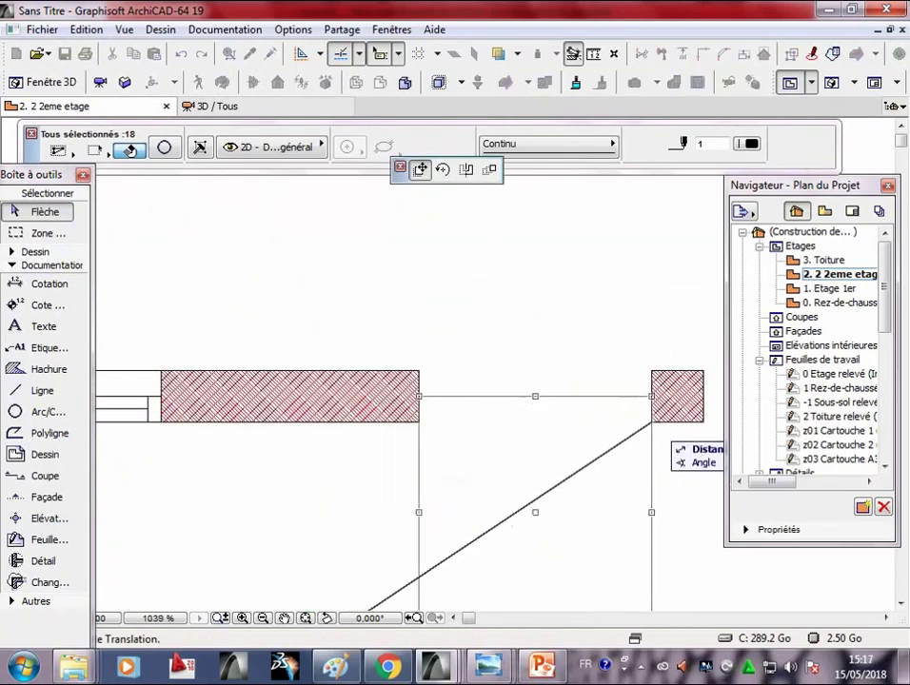
{"action": "left_click", "coordinate": [641, 400]}
{"action": "key", "text": "Escape"}
{"action": "scroll", "coordinate": [662, 447], "scroll_direction": "down", "scroll_amount": 3}
{"action": "scroll", "coordinate": [596, 181], "scroll_direction": "down", "scroll_amount": 2}
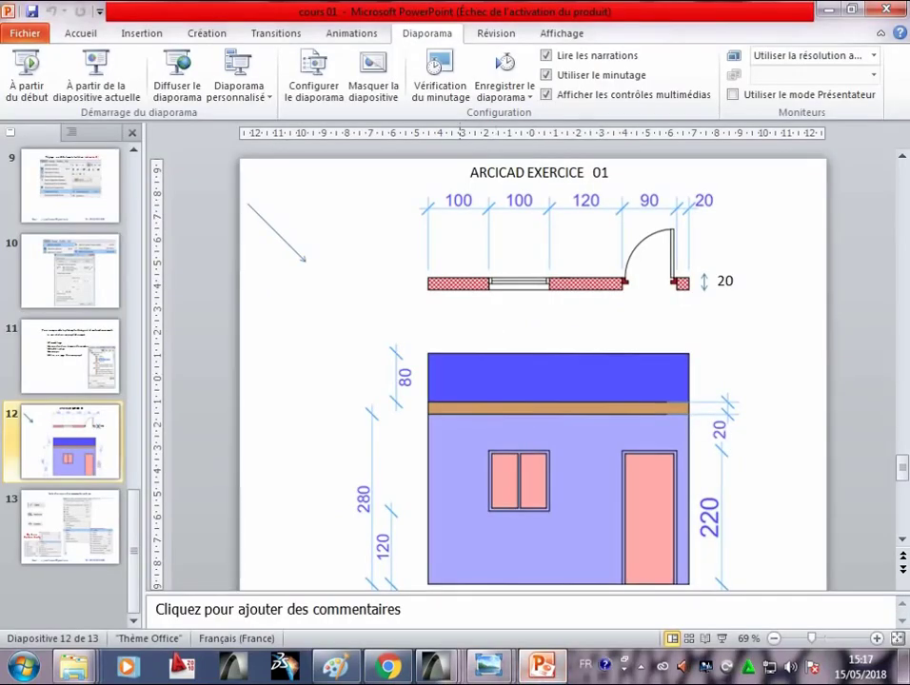
- Pull the door back out of its wall opening
{"action": "left_click", "coordinate": [526, 571]}
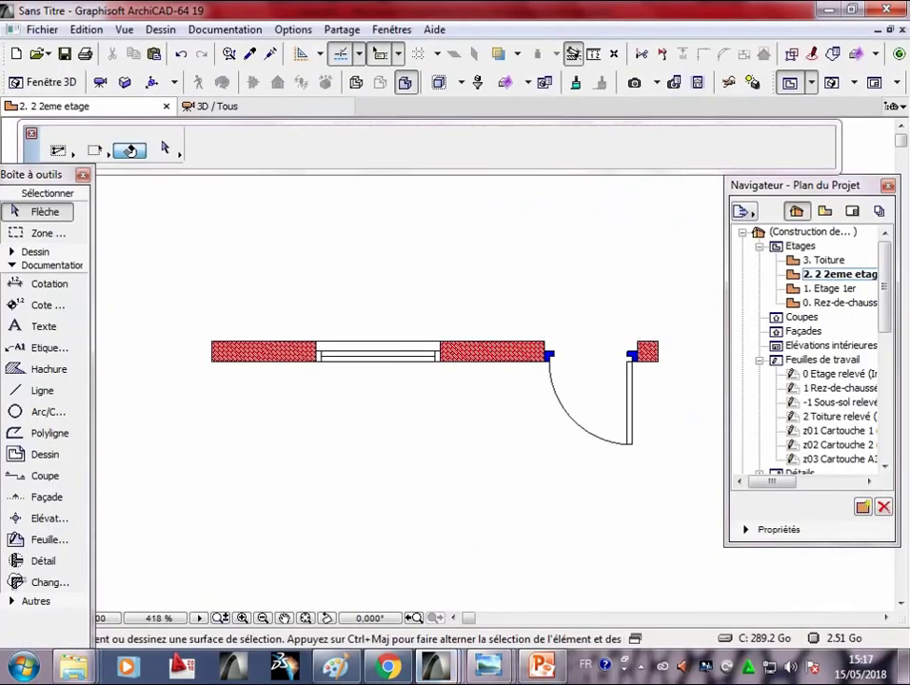
{"action": "scroll", "coordinate": [450, 198], "scroll_direction": "down", "scroll_amount": 2}
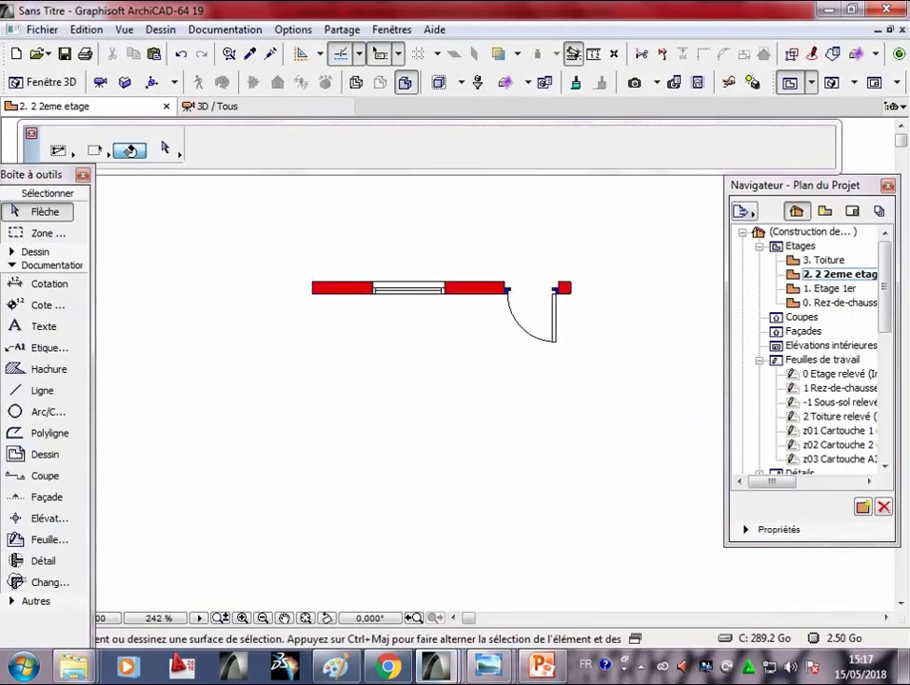
{"action": "middle_click_drag", "start_coordinate": [447, 285], "coordinate": [440, 343]}
{"action": "left_click_drag", "start_coordinate": [533, 381], "coordinate": [439, 444]}
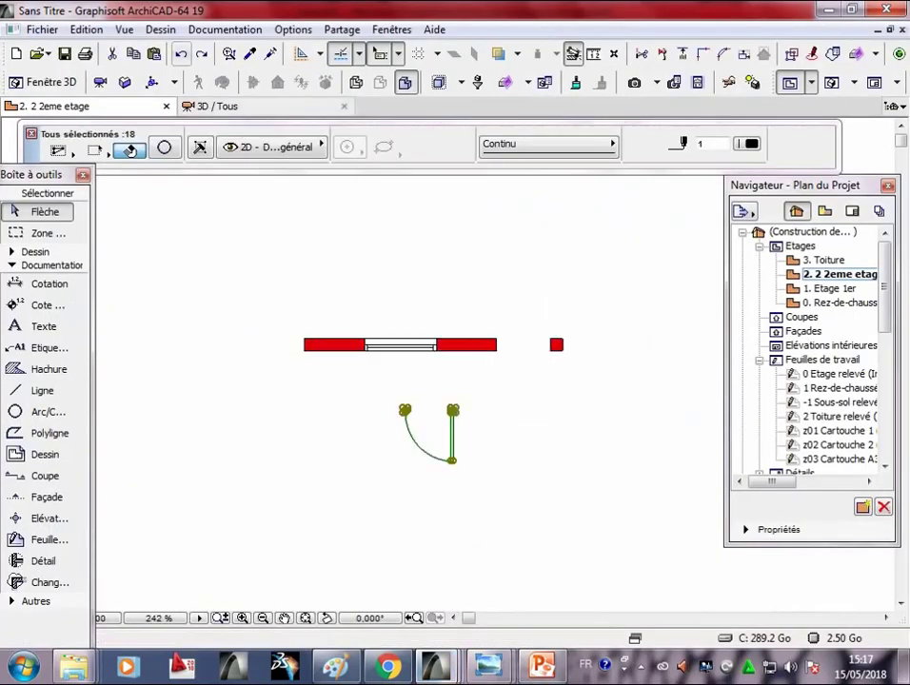
{"action": "key", "text": "Escape"}
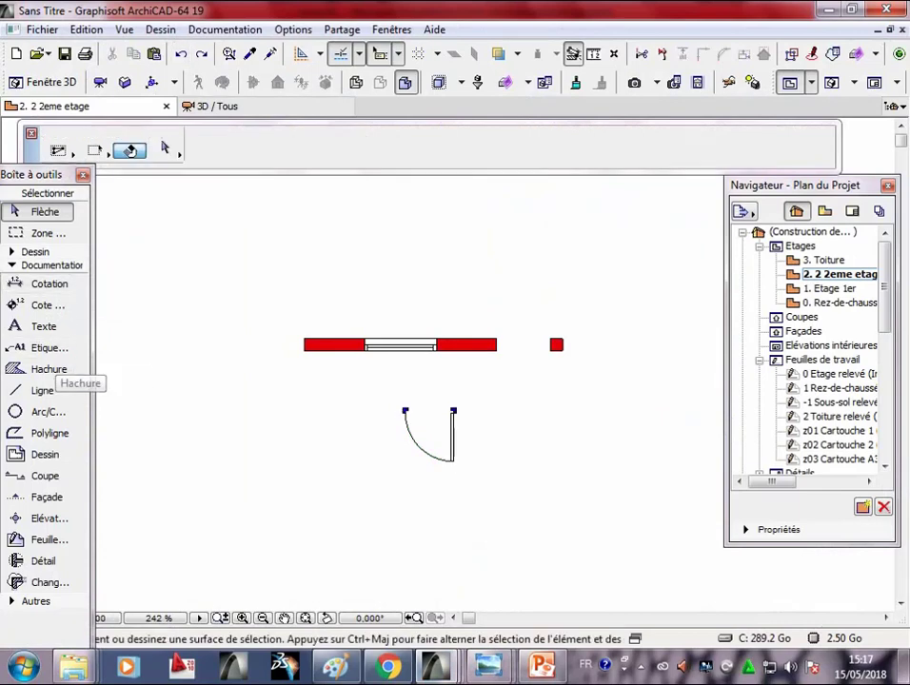
- Make a mirrored copy of the door with Symétrie & copie and delete the original
{"action": "left_click_drag", "start_coordinate": [378, 393], "coordinate": [478, 492]}
{"action": "right_click", "coordinate": [482, 483]}
{"action": "mouse_move", "coordinate": [530, 272]}
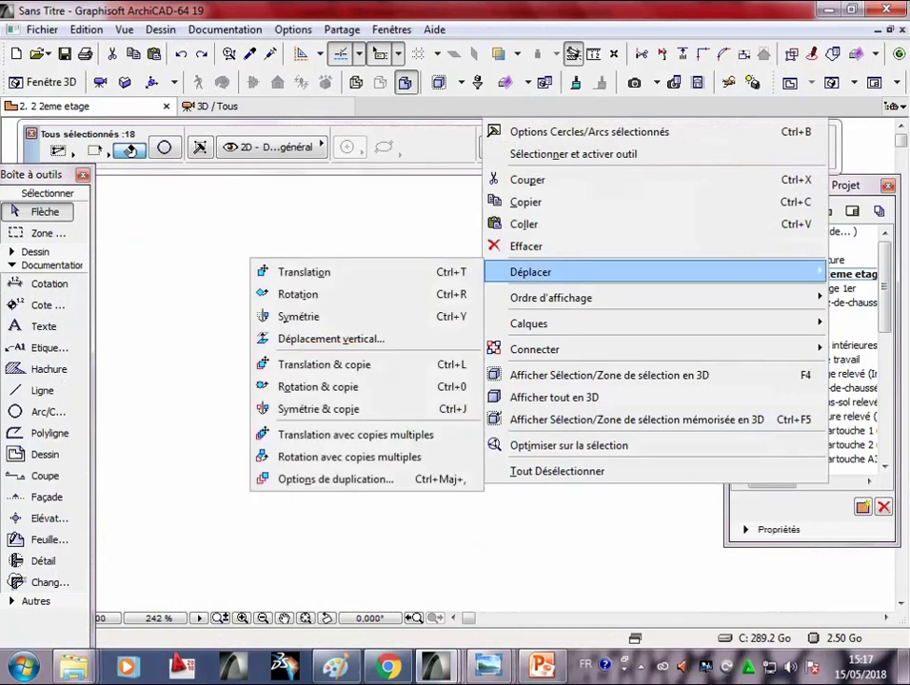
{"action": "left_click", "coordinate": [343, 408]}
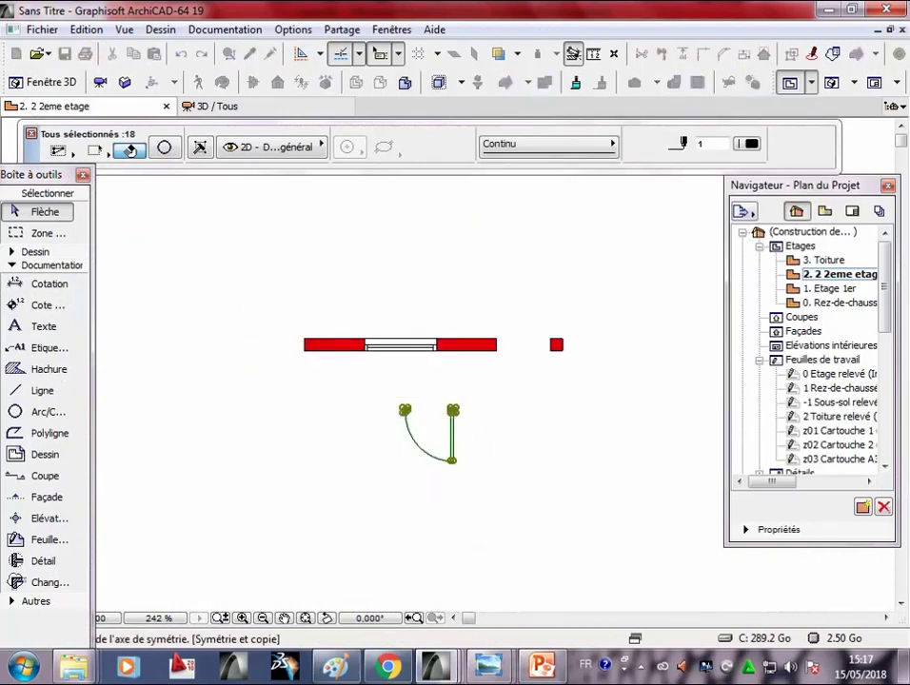
{"action": "left_click", "coordinate": [493, 488]}
{"action": "left_click", "coordinate": [494, 488]}
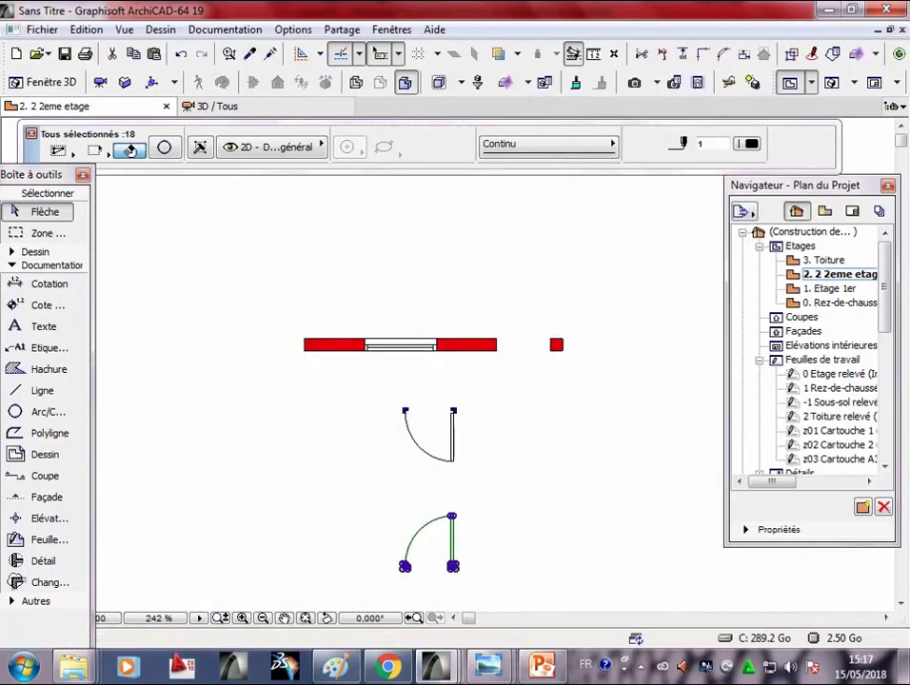
{"action": "left_click_drag", "start_coordinate": [559, 492], "coordinate": [381, 392]}
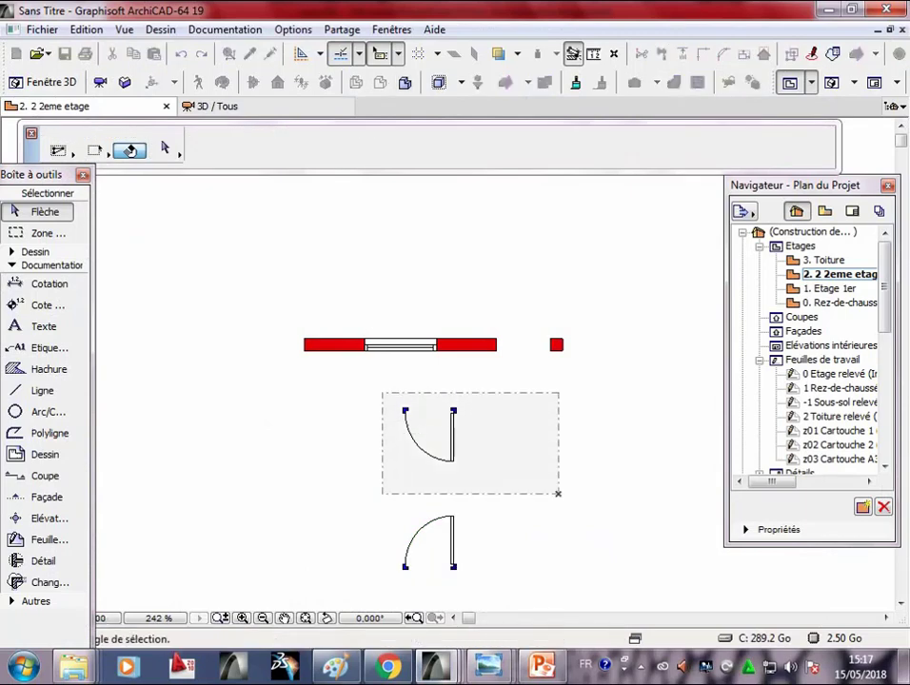
{"action": "key", "text": "Delete"}
{"action": "scroll", "coordinate": [409, 400], "scroll_direction": "down", "scroll_amount": 1}
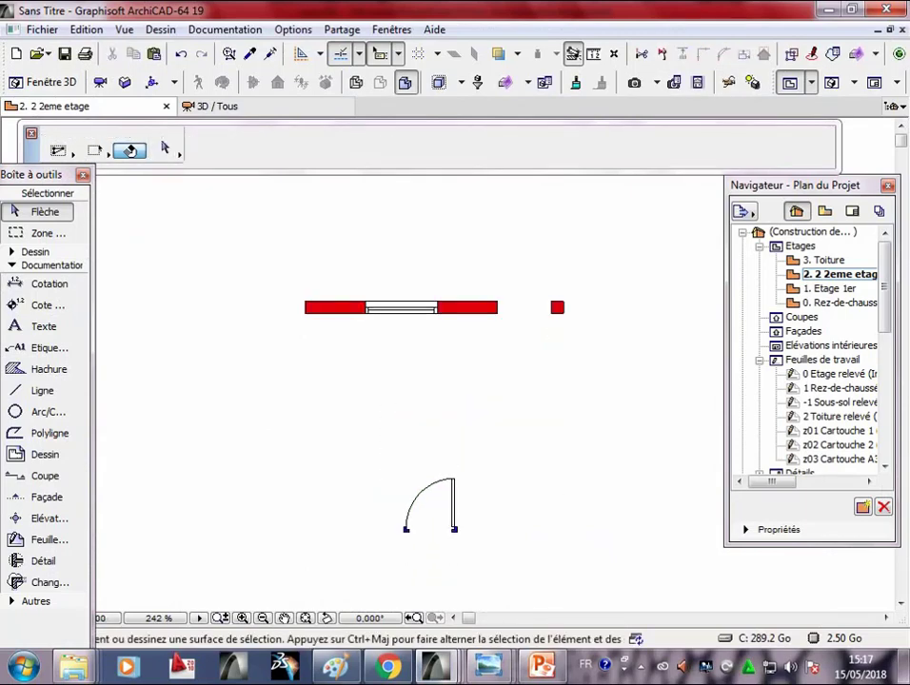
- Move the flipped door back into the wall opening
{"action": "key", "text": "ctrl+a"}
{"action": "left_click", "coordinate": [453, 529]}
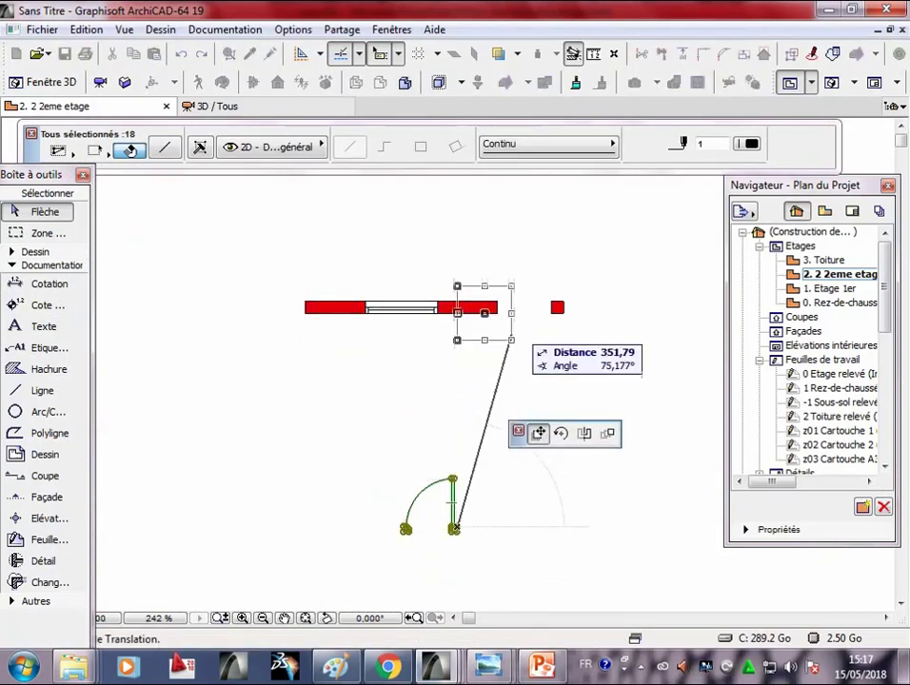
{"action": "scroll", "coordinate": [491, 353], "scroll_direction": "up", "scroll_amount": 2}
{"action": "scroll", "coordinate": [544, 360], "scroll_direction": "up", "scroll_amount": 1}
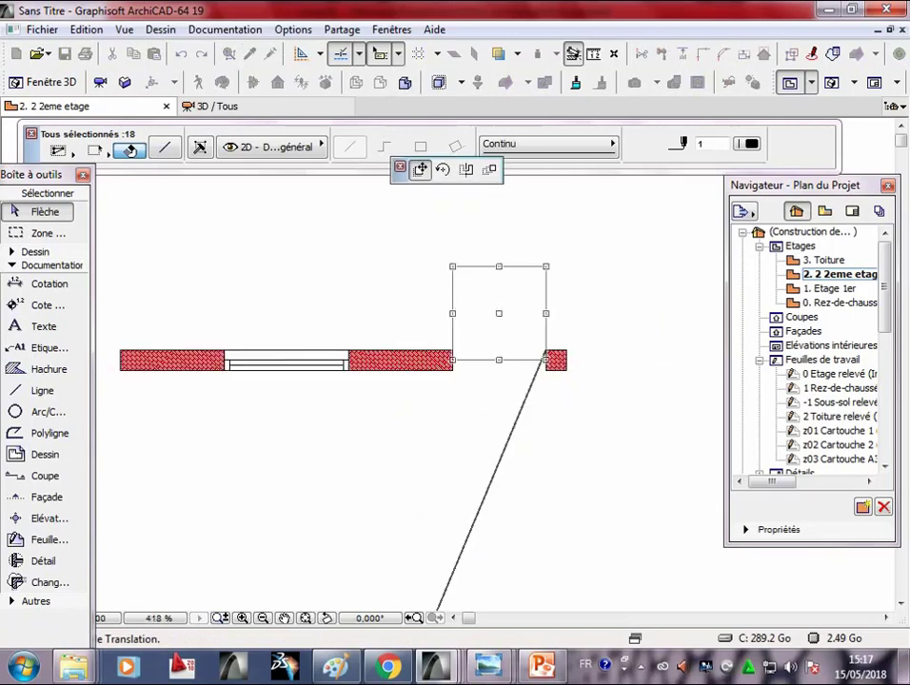
{"action": "left_click", "coordinate": [544, 360]}
{"action": "key", "text": "Escape"}
{"action": "middle_click_drag", "start_coordinate": [544, 360], "coordinate": [550, 347]}
{"action": "scroll", "coordinate": [562, 371], "scroll_direction": "down", "scroll_amount": 3}
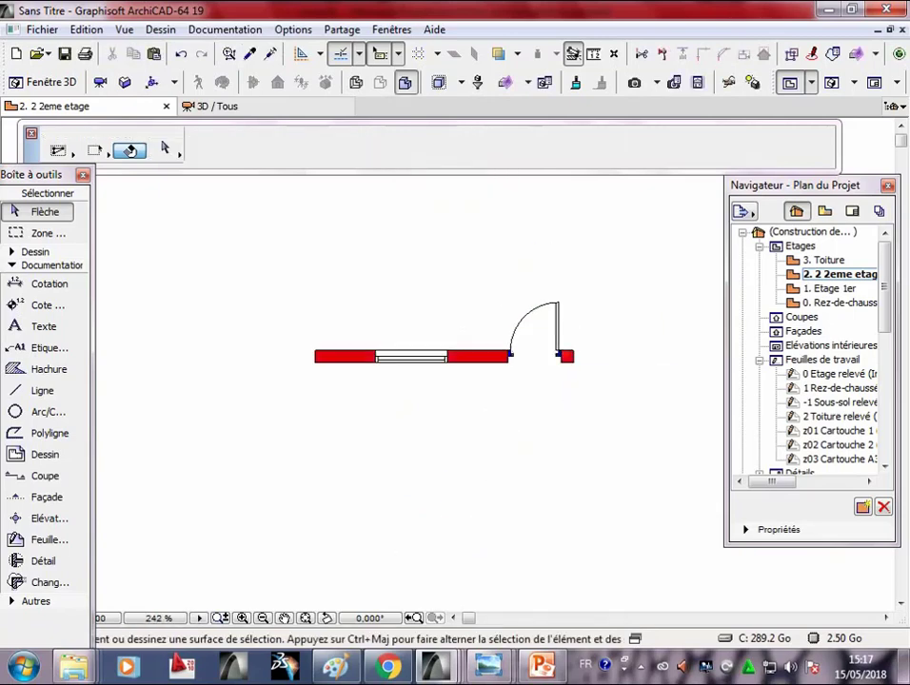
{"action": "key", "text": "alt+Tab"}
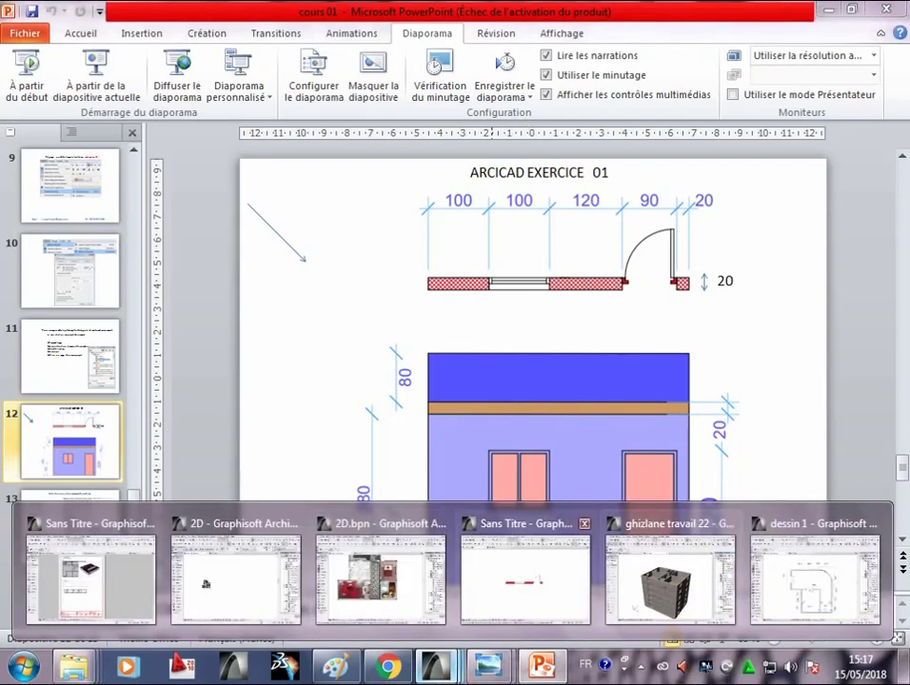
{"action": "left_click", "coordinate": [525, 582]}
{"action": "middle_click_drag", "start_coordinate": [525, 352], "coordinate": [525, 299]}
{"action": "scroll", "coordinate": [525, 352], "scroll_direction": "up", "scroll_amount": 2}
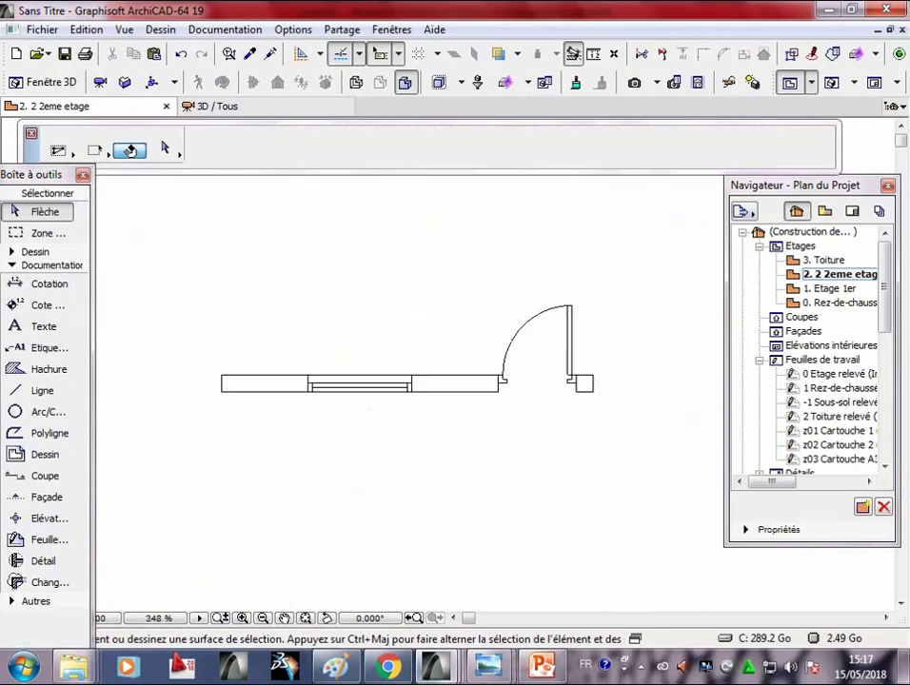
{"action": "scroll", "coordinate": [409, 324], "scroll_direction": "up", "scroll_amount": 2}
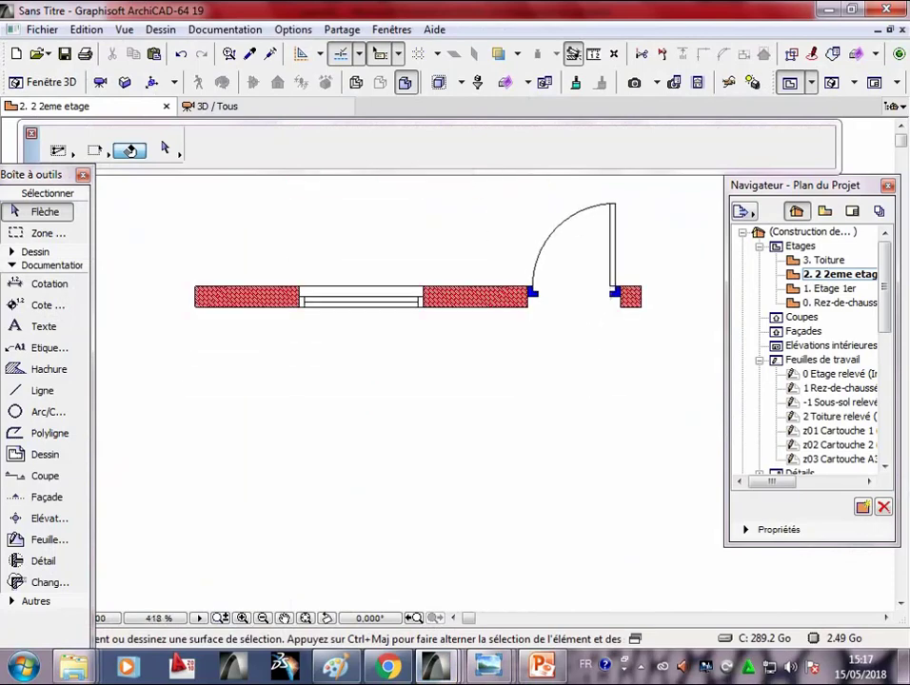
{"action": "middle_click_drag", "start_coordinate": [409, 324], "coordinate": [402, 318]}
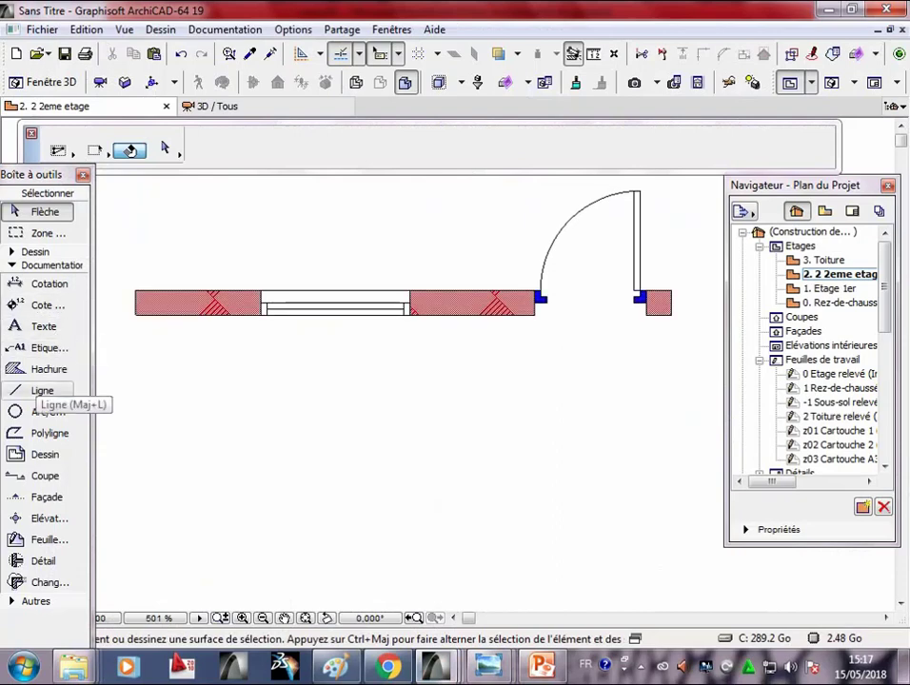
- Draw a vertical line down from the wall's lower-left corner to well below the plan
{"action": "left_click", "coordinate": [38, 390]}
{"action": "left_click", "coordinate": [135, 314]}
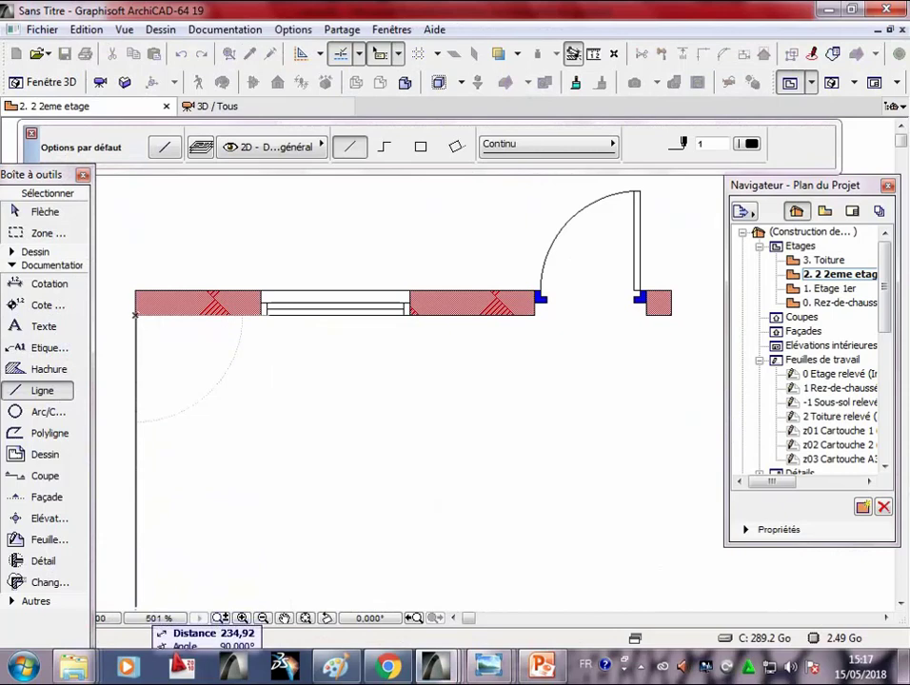
{"action": "left_click", "coordinate": [135, 606]}
{"action": "key", "text": "Escape"}
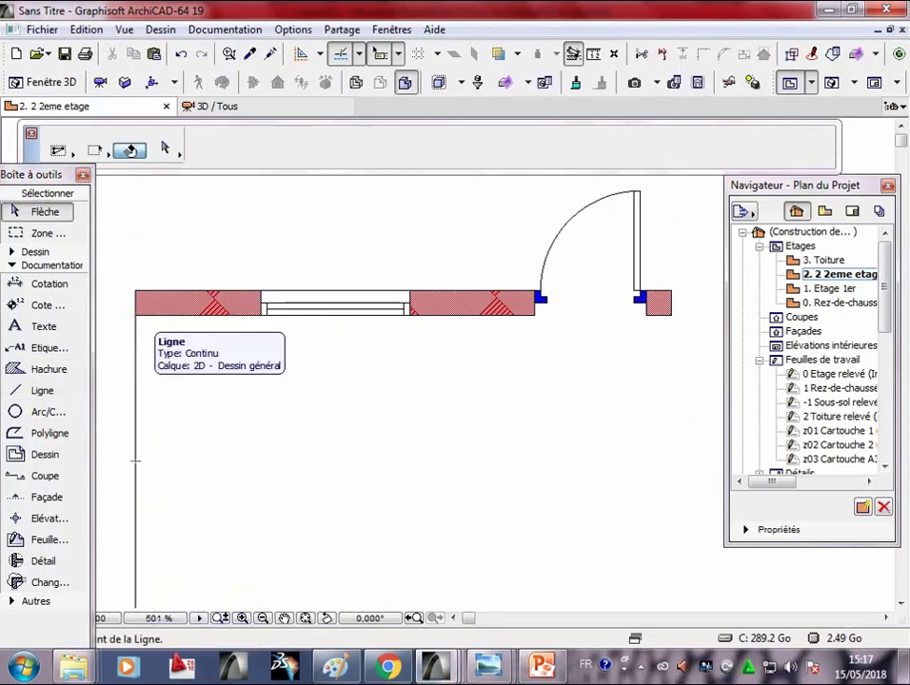
- Copy that vertical line under the window's left and right edges
{"action": "left_click", "coordinate": [136, 381]}
{"action": "right_click", "coordinate": [136, 390]}
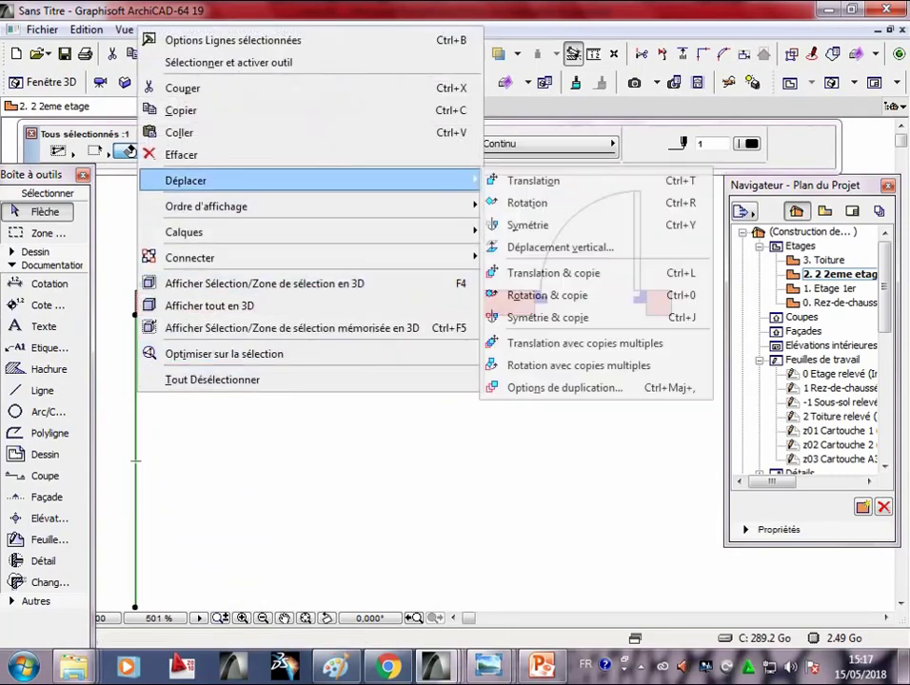
{"action": "left_click", "coordinate": [561, 272]}
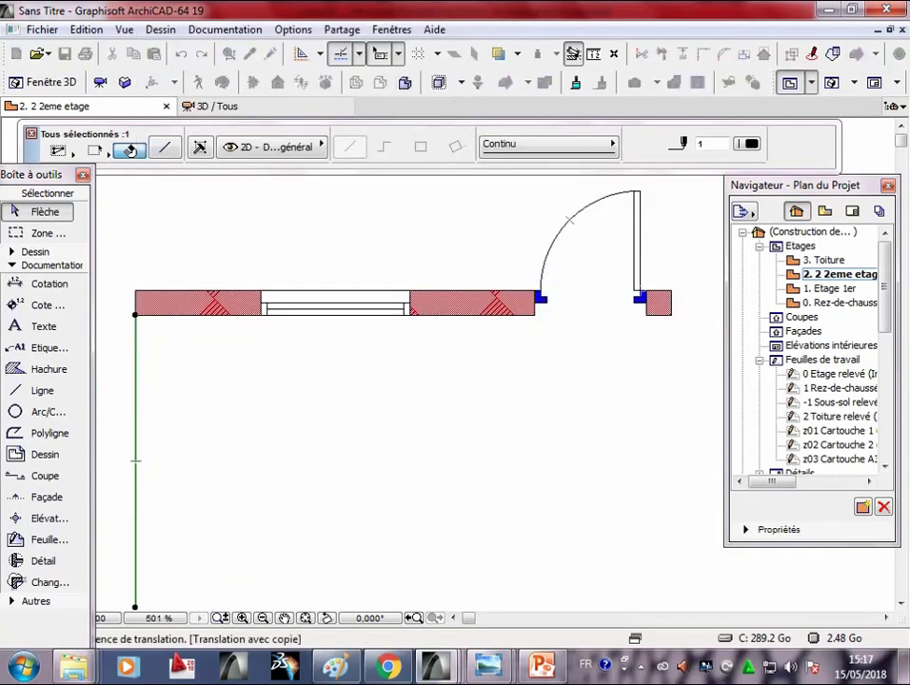
{"action": "left_click", "coordinate": [135, 314]}
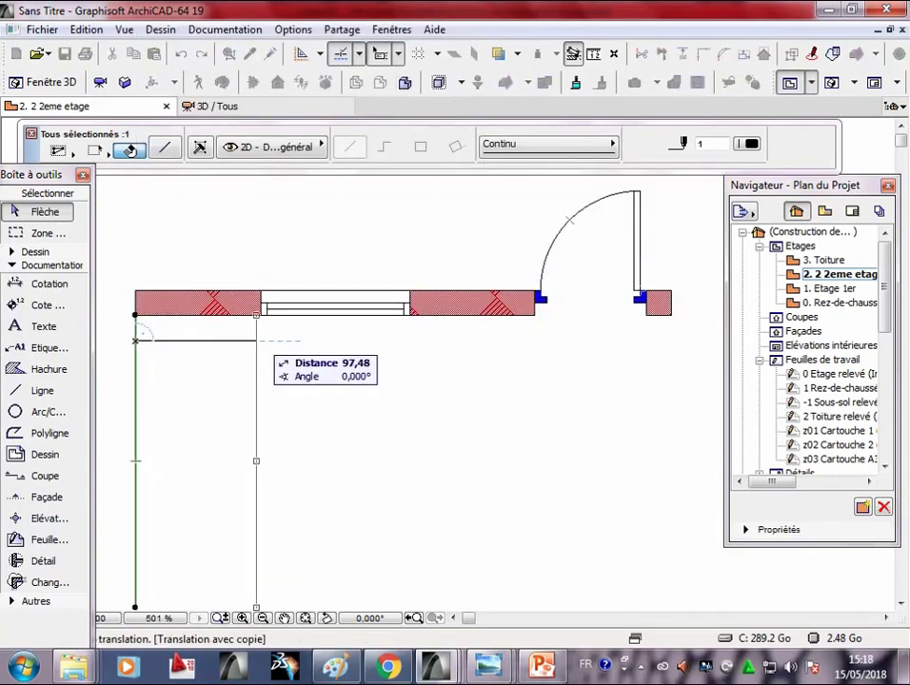
{"action": "left_click", "coordinate": [259, 314]}
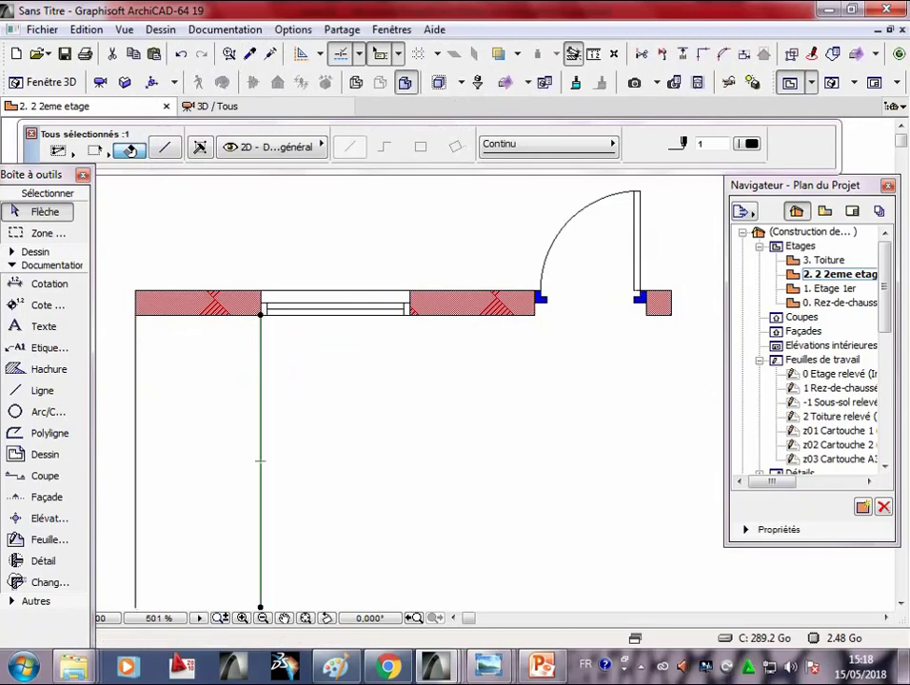
{"action": "right_click", "coordinate": [260, 314]}
{"action": "mouse_move", "coordinate": [380, 436]}
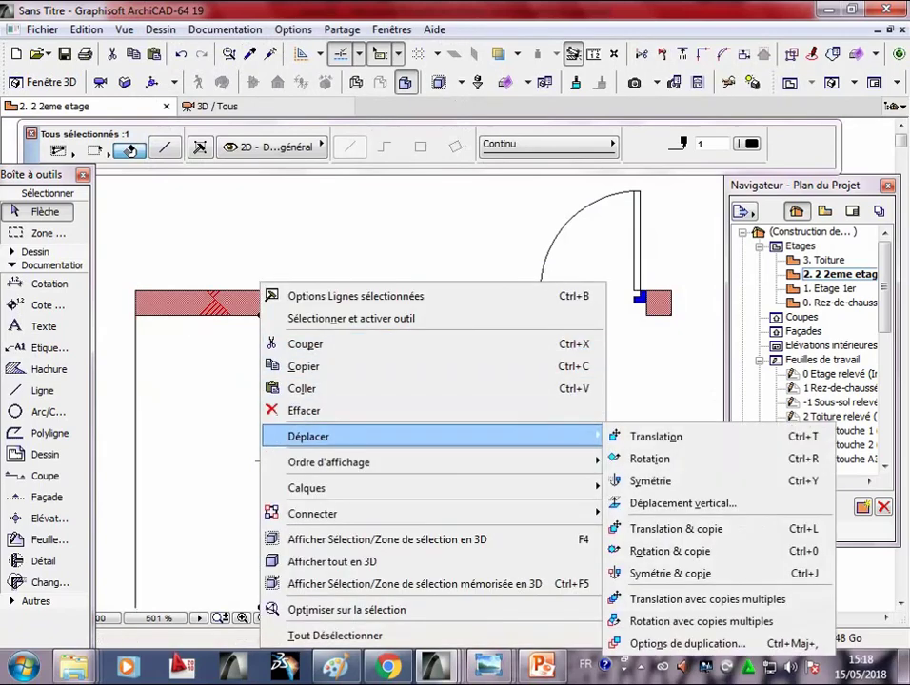
{"action": "left_click", "coordinate": [671, 528]}
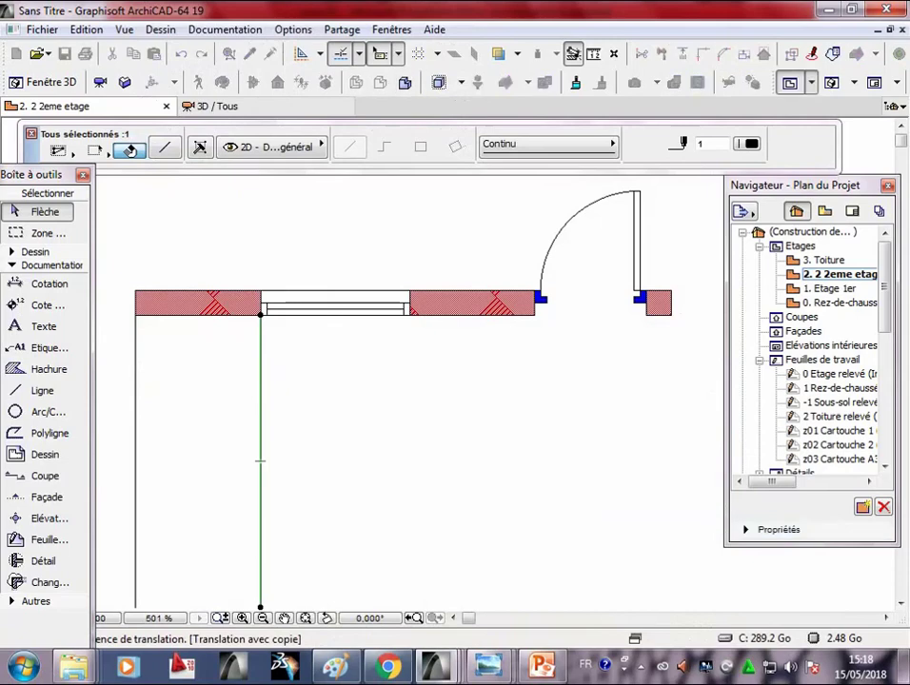
{"action": "left_click", "coordinate": [260, 461]}
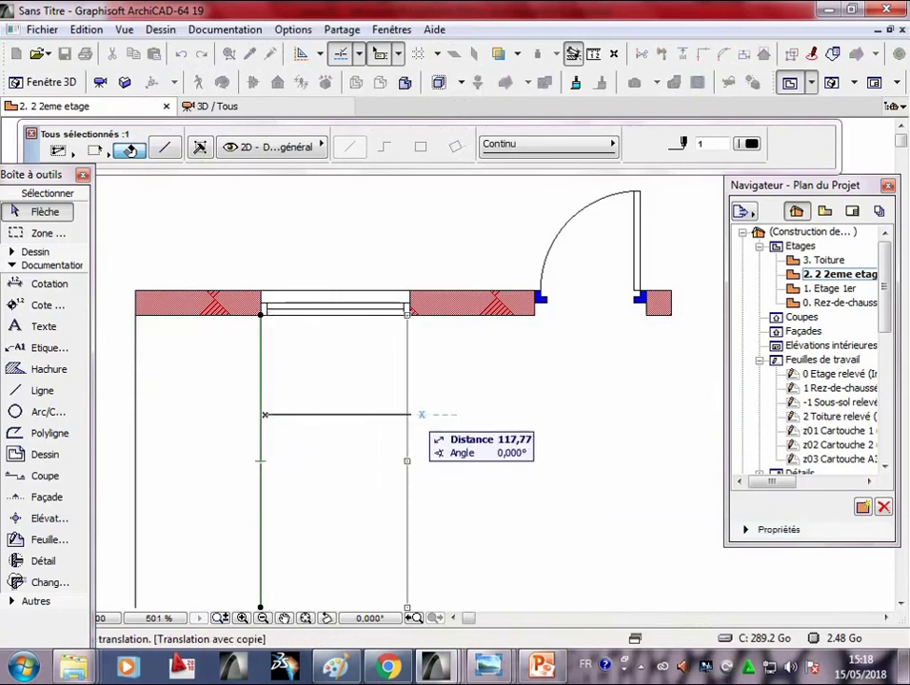
{"action": "left_click", "coordinate": [409, 460]}
{"action": "key", "text": "Escape"}
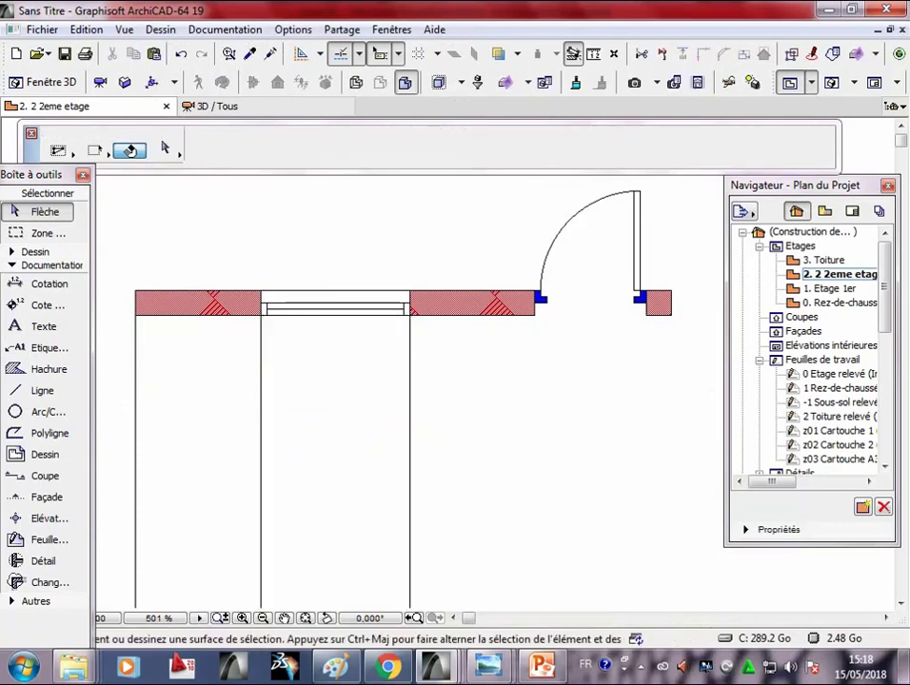
- Copy the window-edge line to the door opening's left edge
{"action": "left_click", "coordinate": [409, 461]}
{"action": "right_click", "coordinate": [410, 461]}
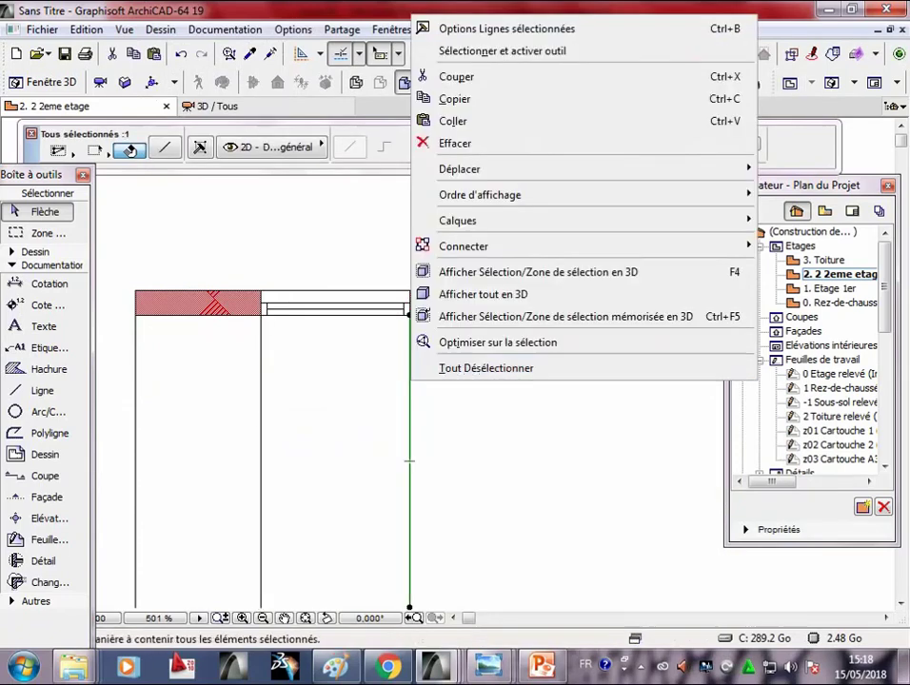
{"action": "mouse_move", "coordinate": [459, 169]}
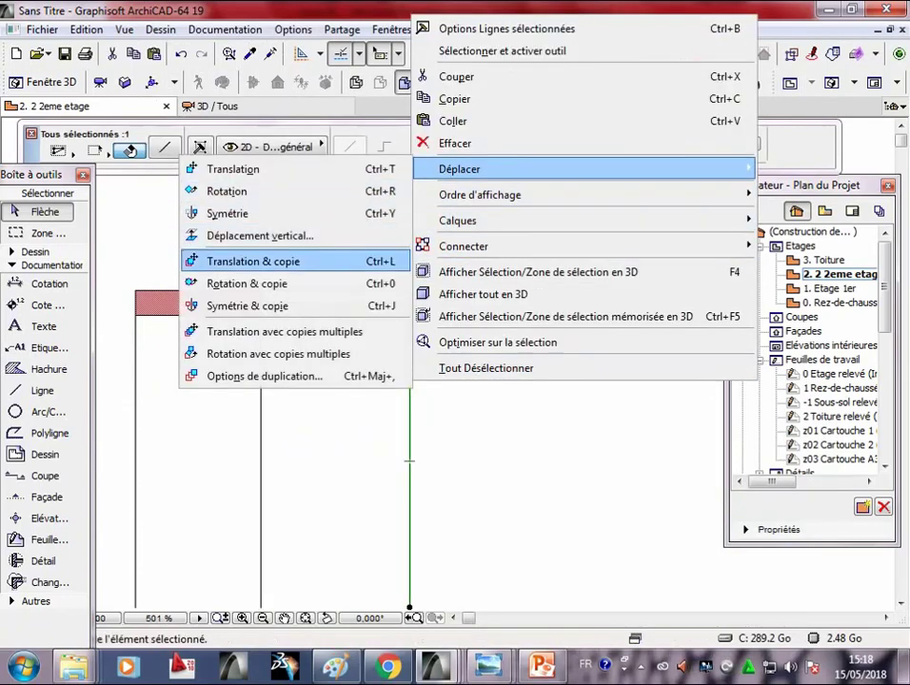
{"action": "left_click", "coordinate": [257, 317]}
{"action": "left_click", "coordinate": [409, 340]}
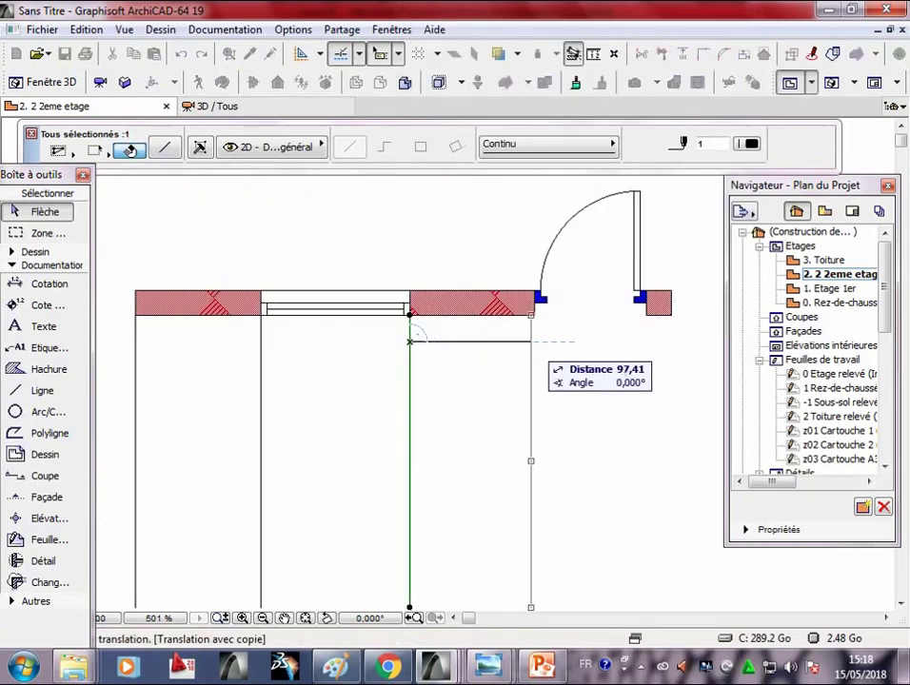
{"action": "left_click", "coordinate": [533, 340]}
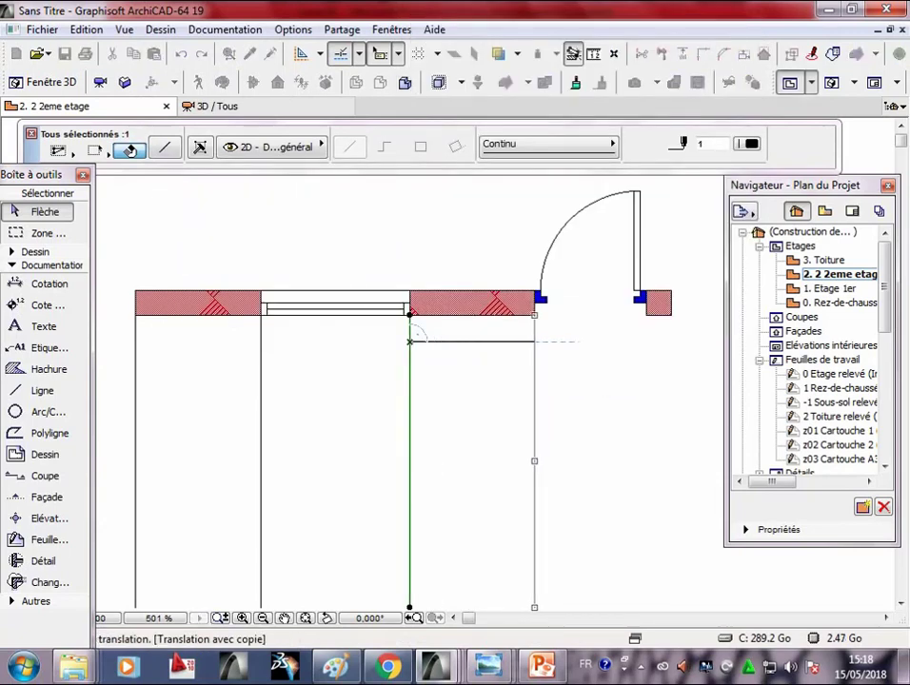
{"action": "key", "text": "Escape"}
- Copy the line again to the door's right edge and the wall's right end
{"action": "left_click", "coordinate": [534, 461]}
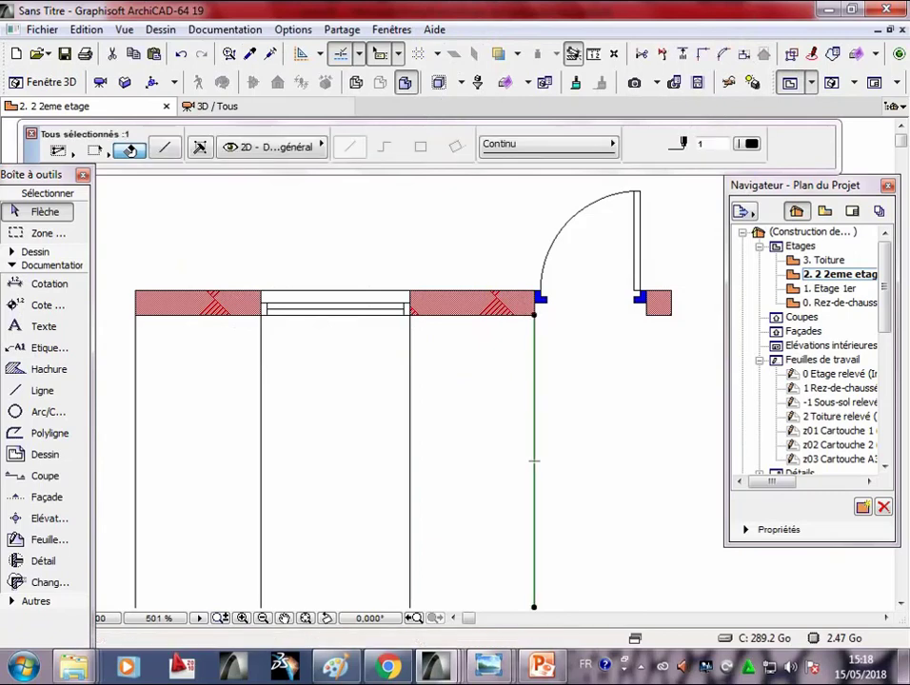
{"action": "right_click", "coordinate": [536, 283]}
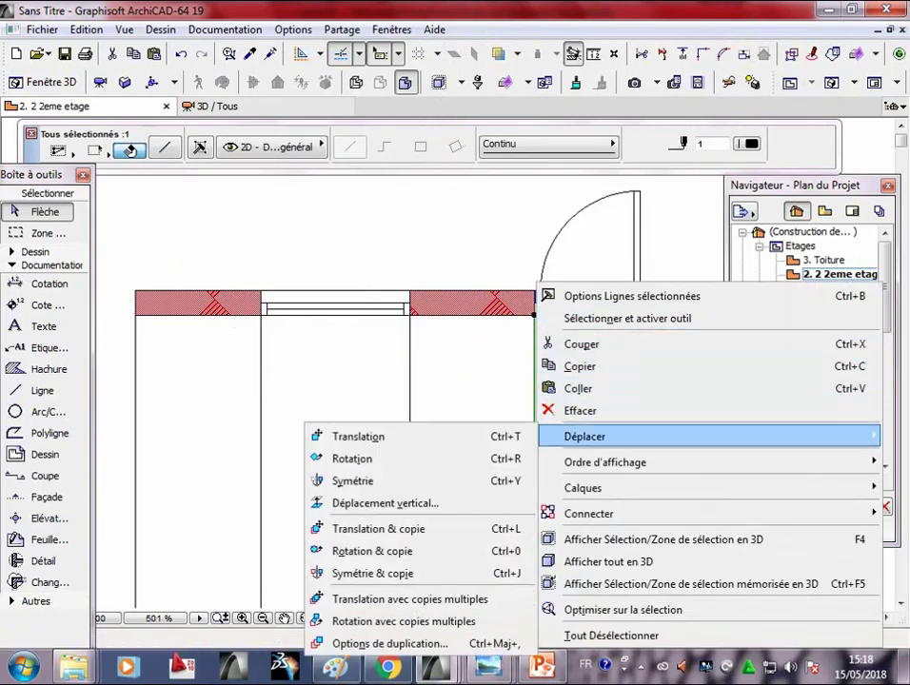
{"action": "left_click", "coordinate": [376, 526]}
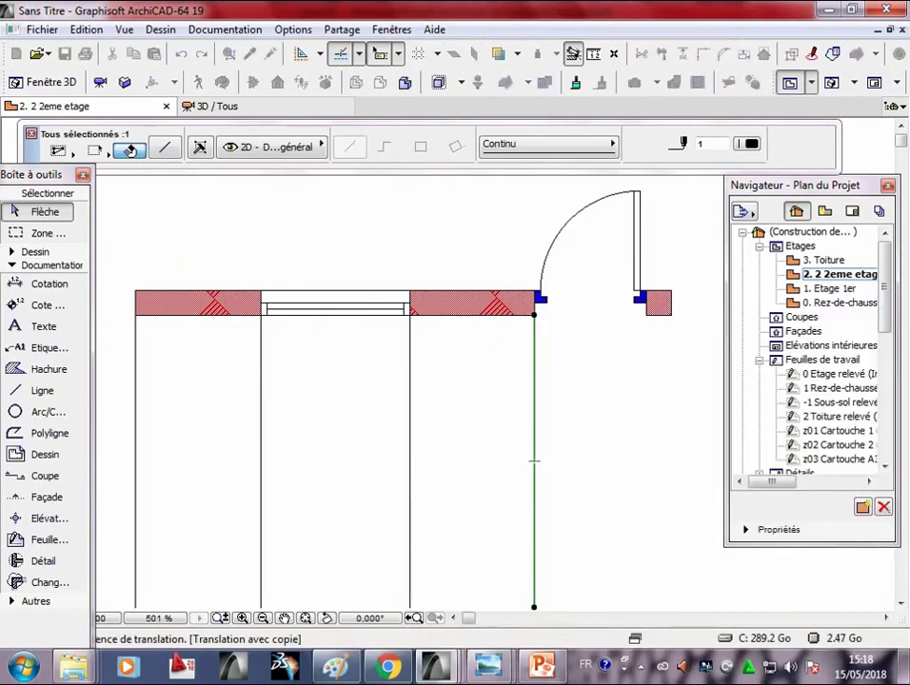
{"action": "left_click", "coordinate": [534, 434]}
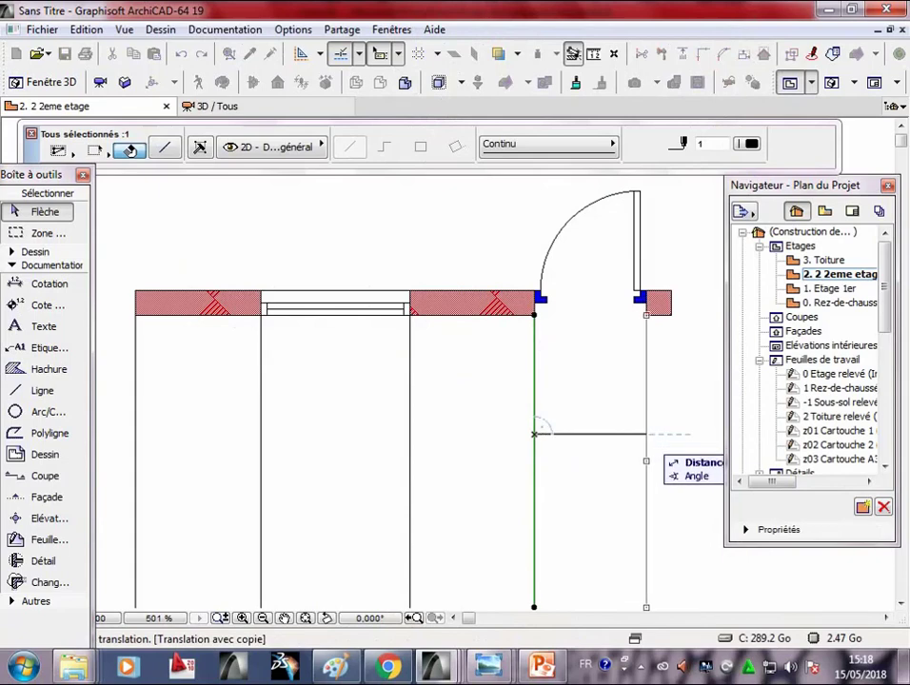
{"action": "left_click", "coordinate": [646, 434]}
{"action": "right_click", "coordinate": [647, 426]}
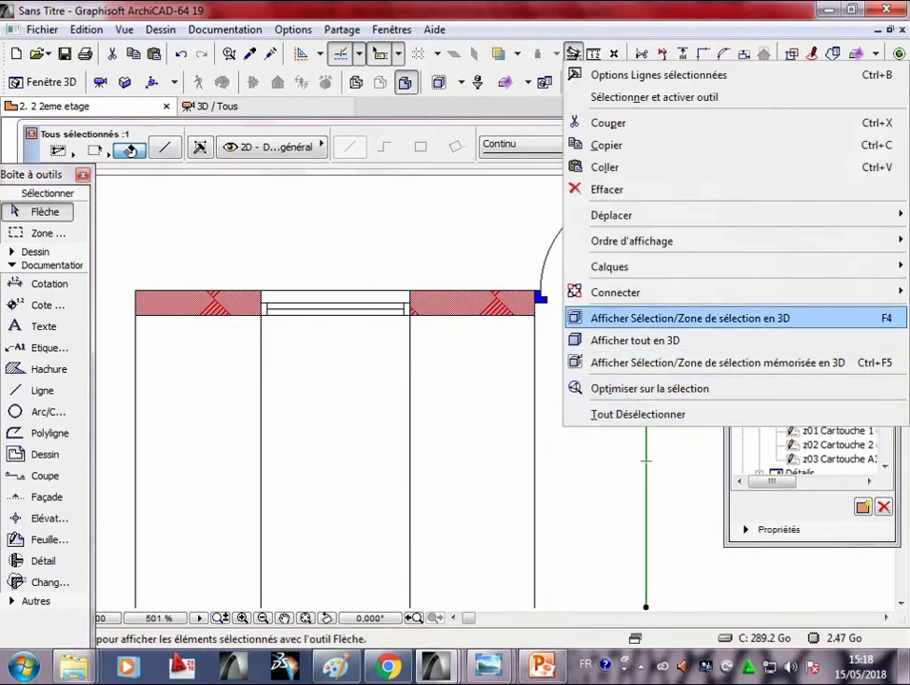
{"action": "left_click", "coordinate": [381, 306]}
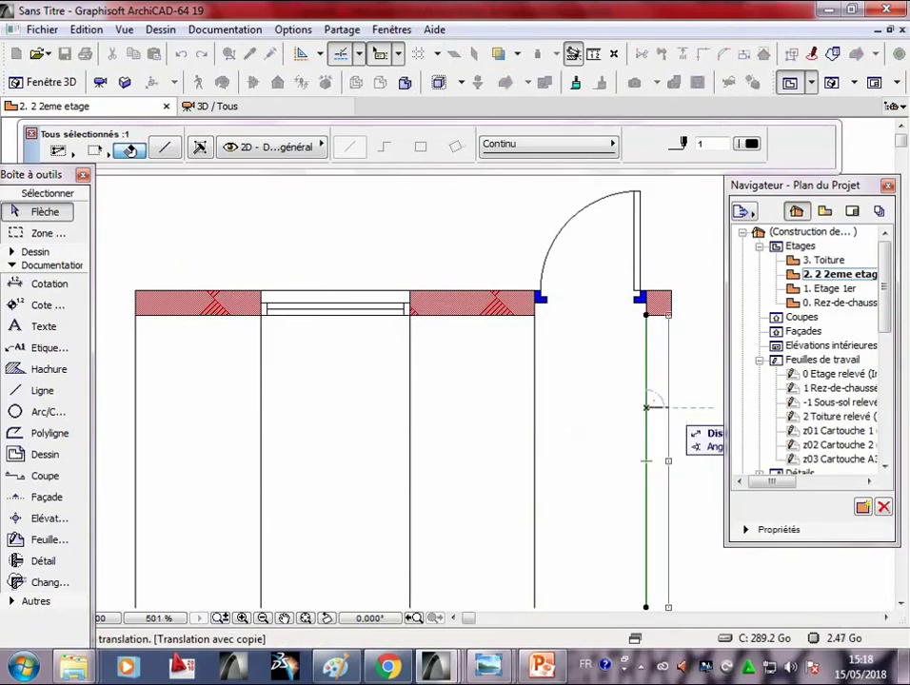
{"action": "left_click", "coordinate": [671, 460]}
{"action": "key", "text": "Escape"}
- Draw a horizontal line from the left construction line's bottom, checking the exercise slide
{"action": "scroll", "coordinate": [440, 180], "scroll_direction": "down", "scroll_amount": 2}
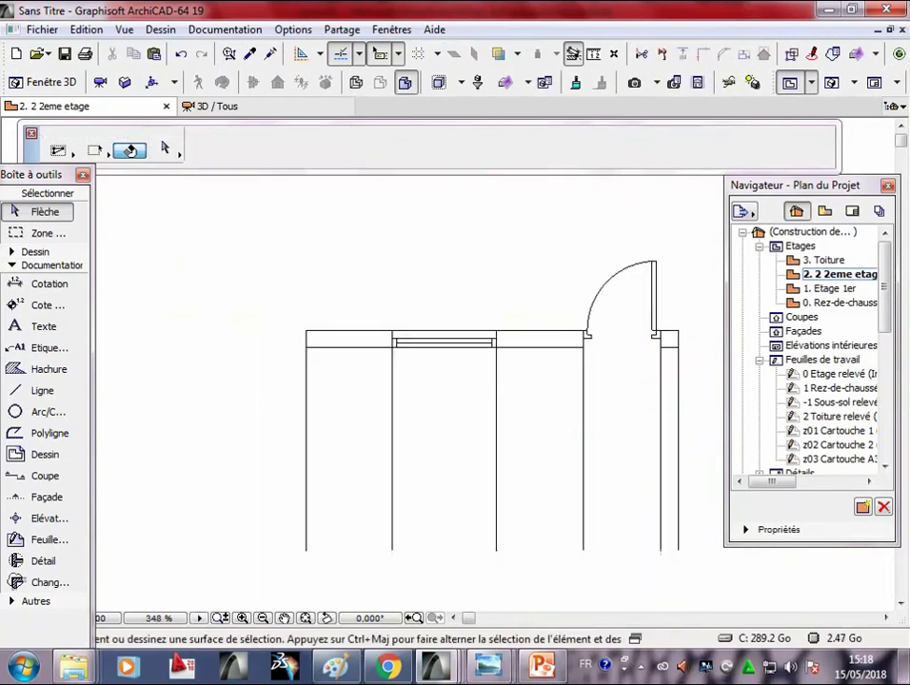
{"action": "left_click", "coordinate": [42, 391]}
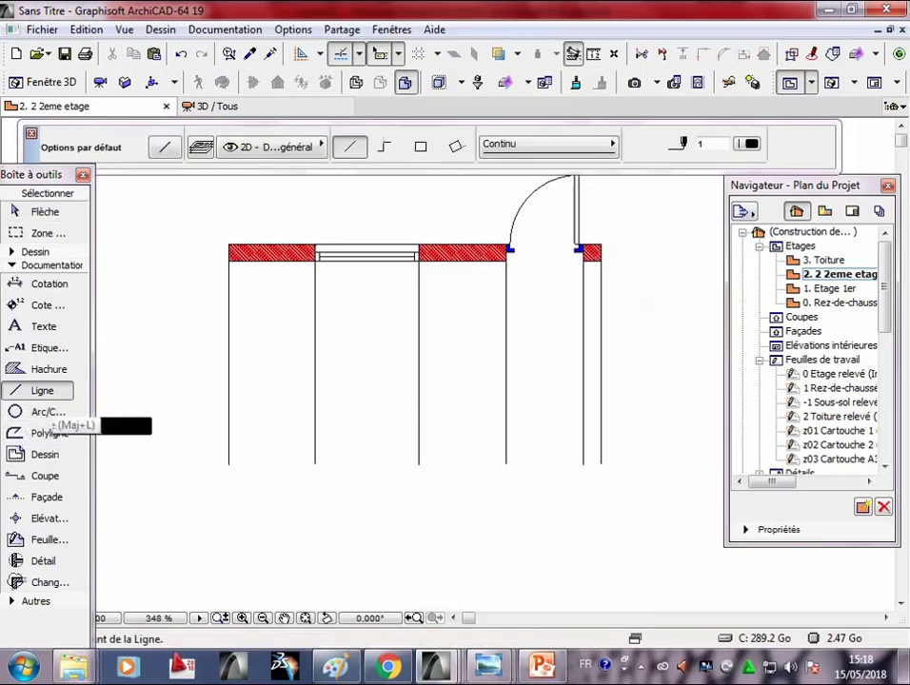
{"action": "left_click", "coordinate": [228, 463]}
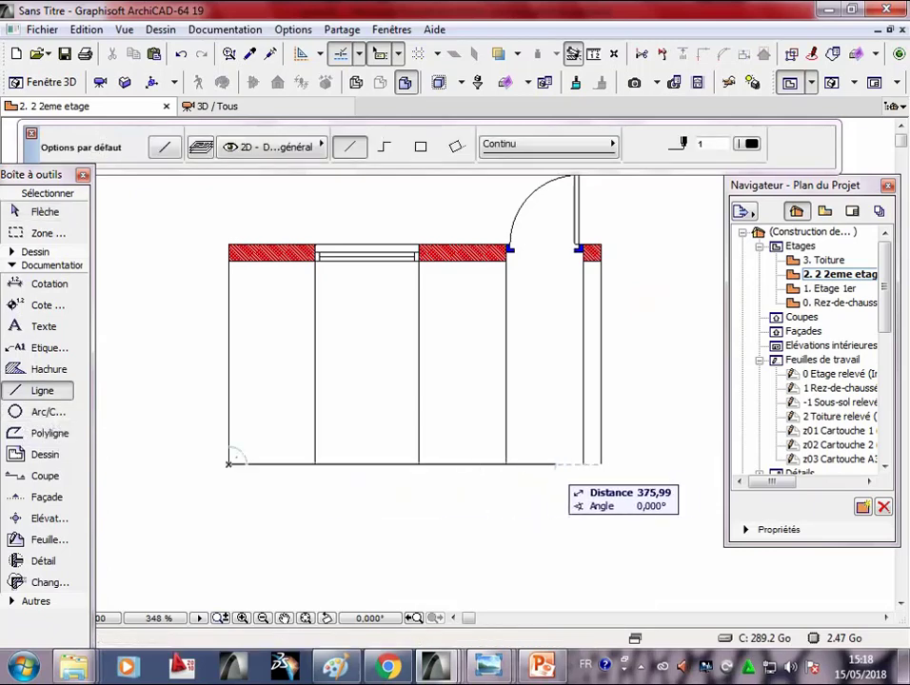
{"action": "key", "text": "Escape"}
{"action": "key", "text": "Escape"}
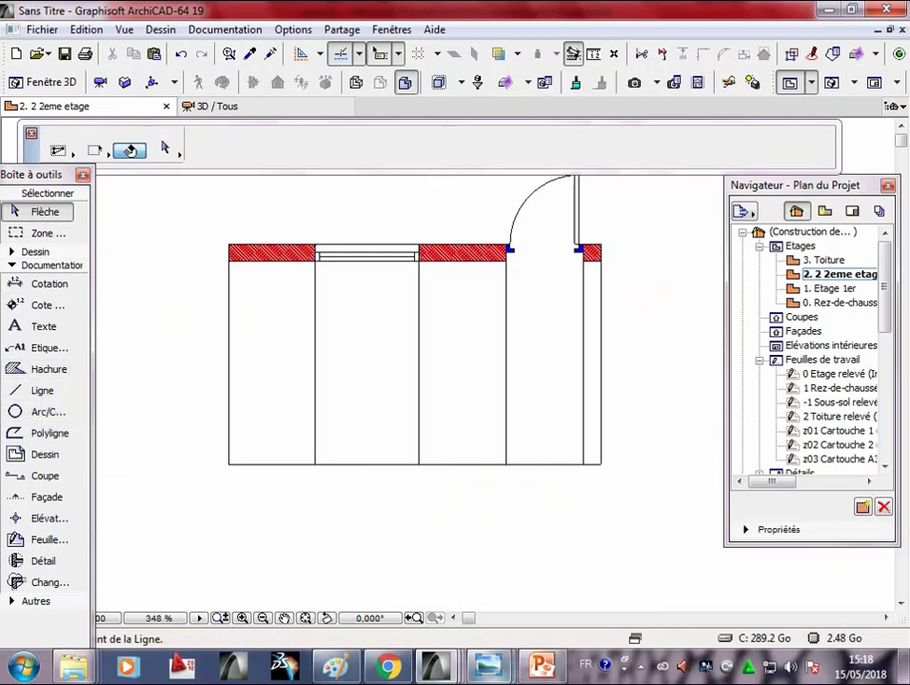
{"action": "key", "text": "alt+Tab"}
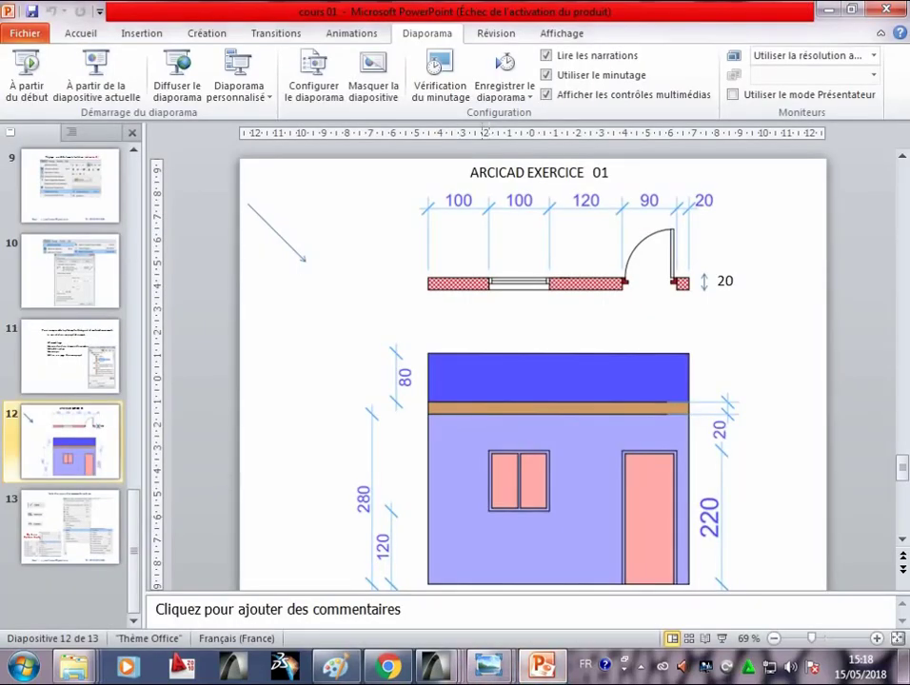
{"action": "key", "text": "alt+Tab"}
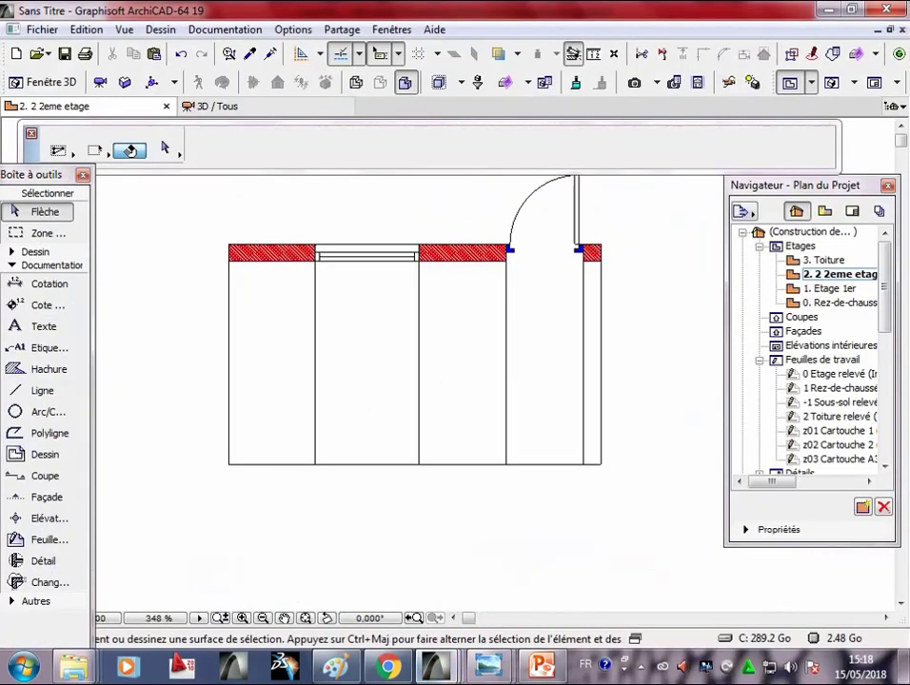
- Make a copy of the bottom horizontal line upward at an entered distance
{"action": "left_click", "coordinate": [273, 464]}
{"action": "right_click", "coordinate": [273, 464]}
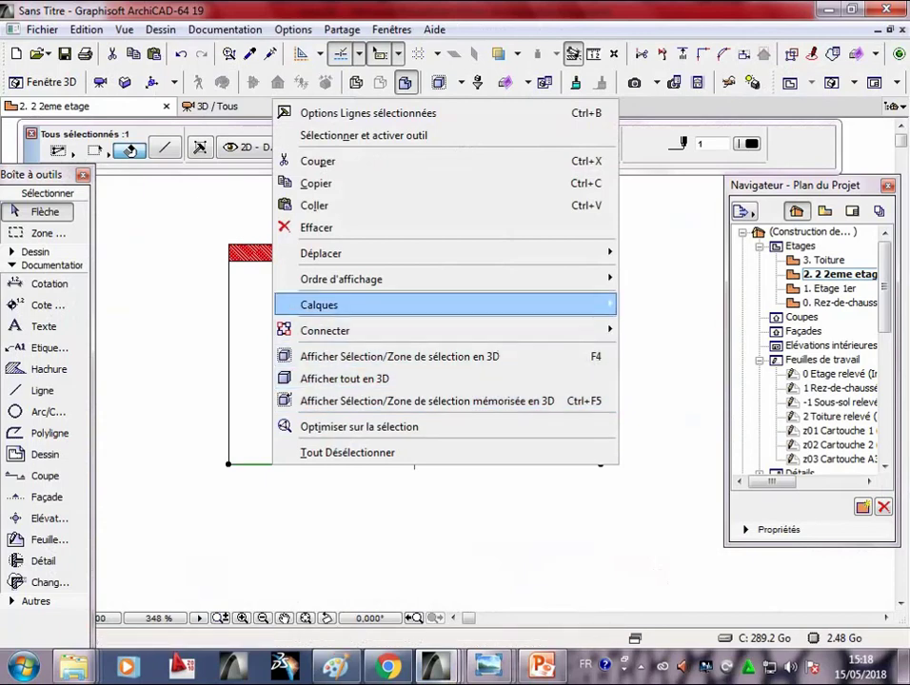
{"action": "left_click", "coordinate": [685, 346]}
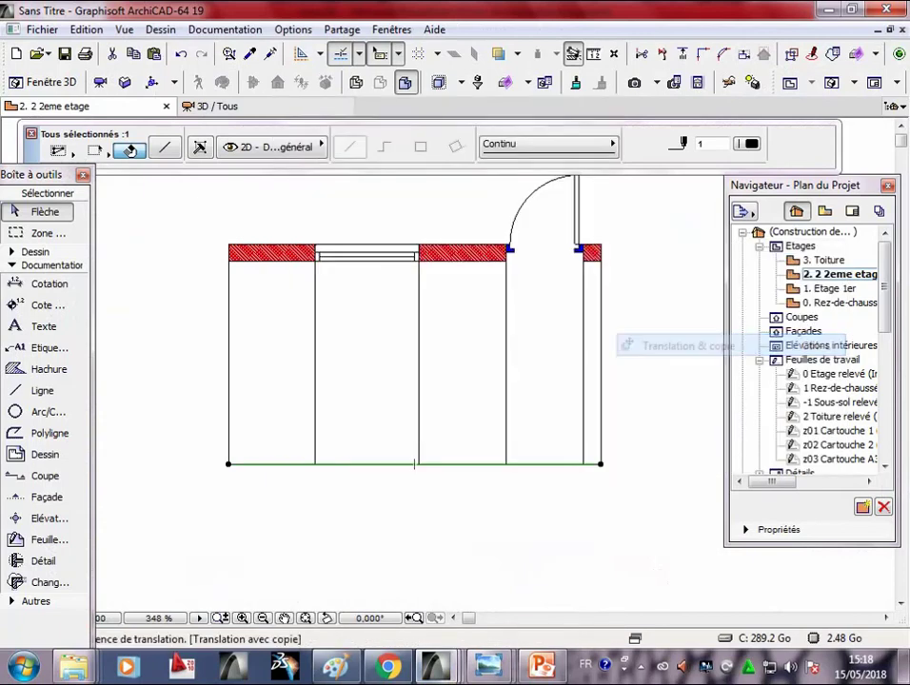
{"action": "left_click", "coordinate": [414, 464]}
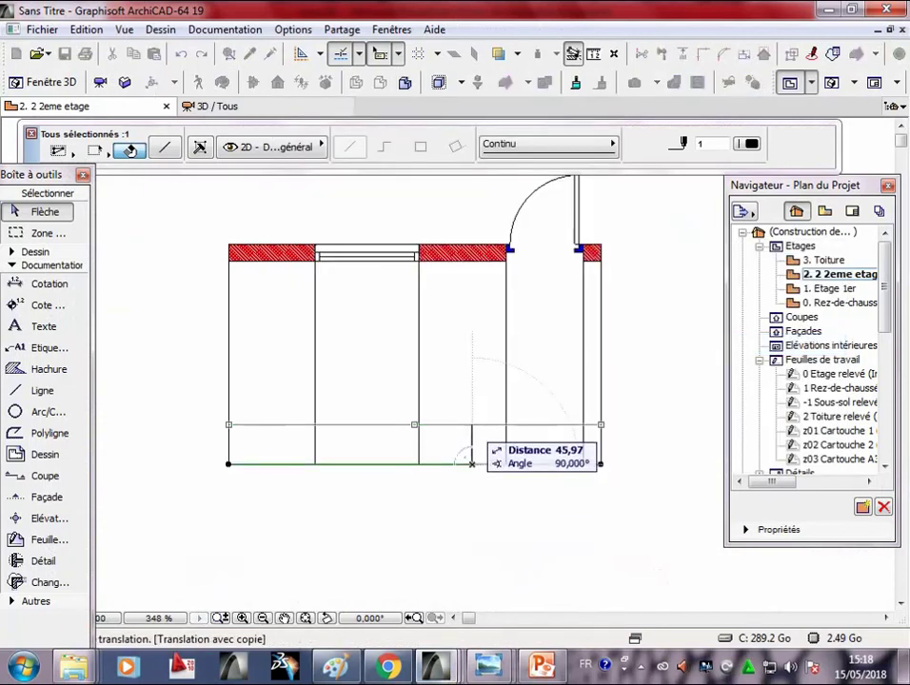
{"action": "key", "text": "Tab"}
{"action": "key", "text": "Return"}
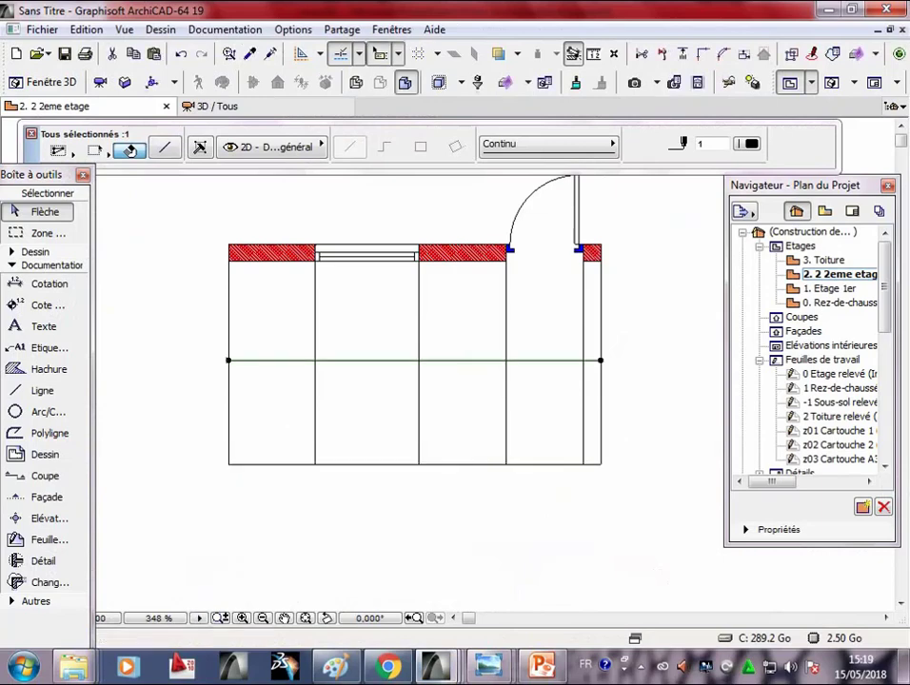
{"action": "middle_click_drag", "start_coordinate": [414, 360], "coordinate": [407, 347]}
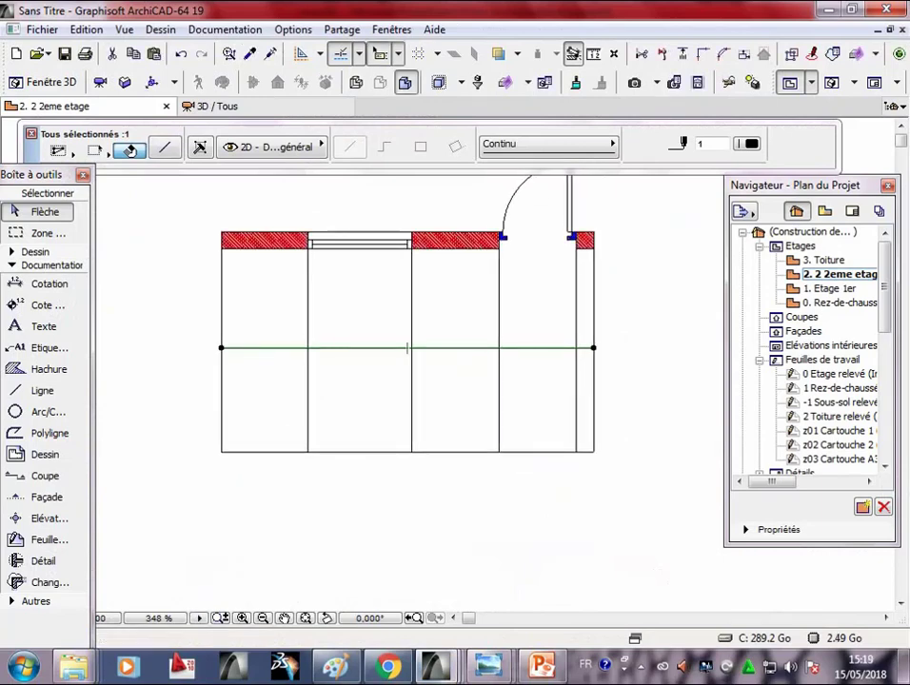
{"action": "middle_click_drag", "start_coordinate": [407, 348], "coordinate": [408, 332]}
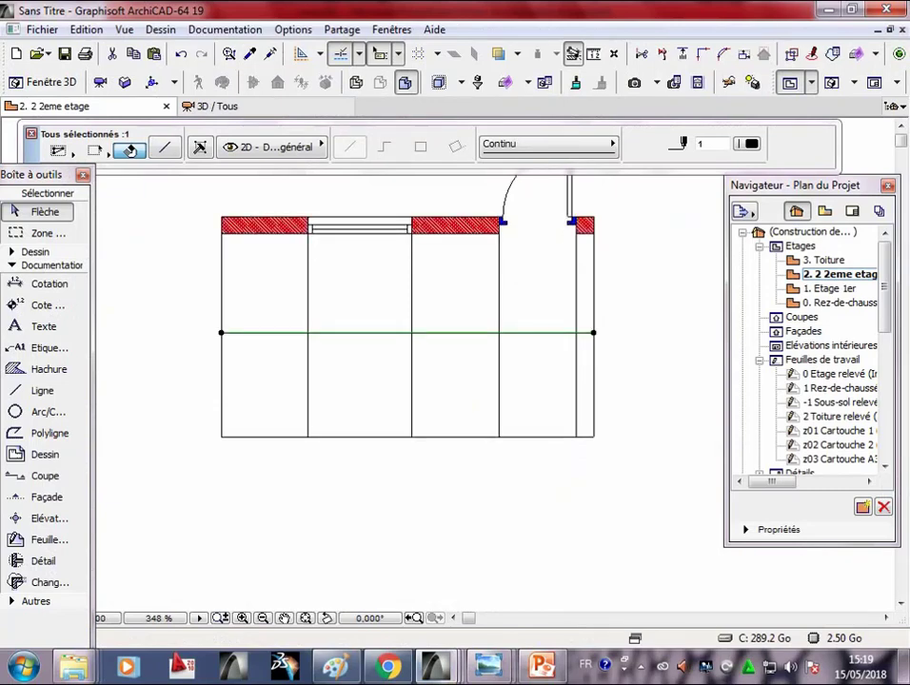
- Delete the copied and bottom horizontal lines, then select the wall's right-end vertical line
{"action": "key", "text": "Delete"}
{"action": "left_click", "coordinate": [406, 437]}
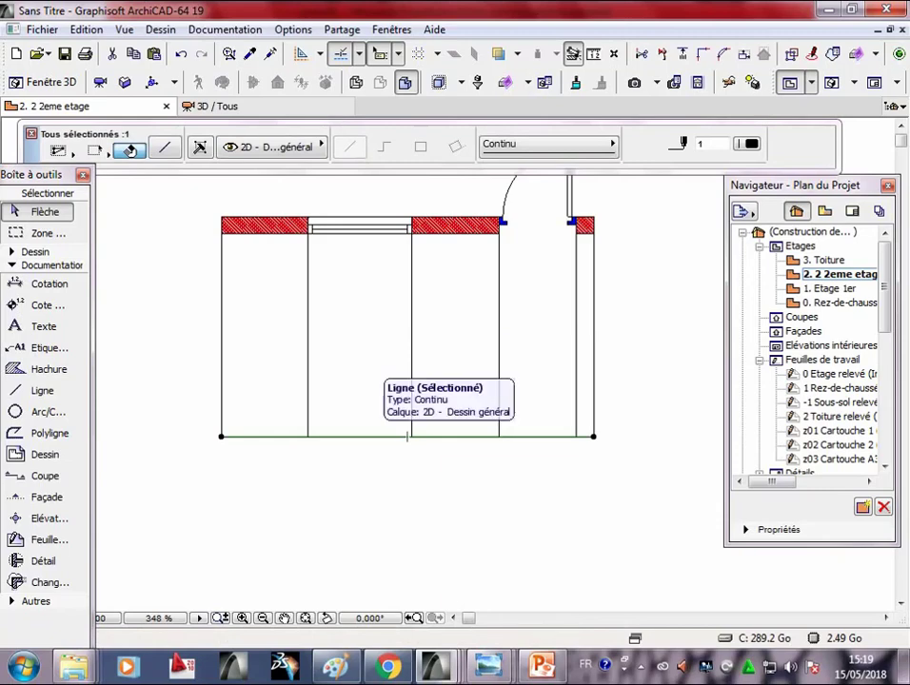
{"action": "key", "text": "Delete"}
{"action": "left_click", "coordinate": [146, 321]}
{"action": "key", "text": "Escape"}
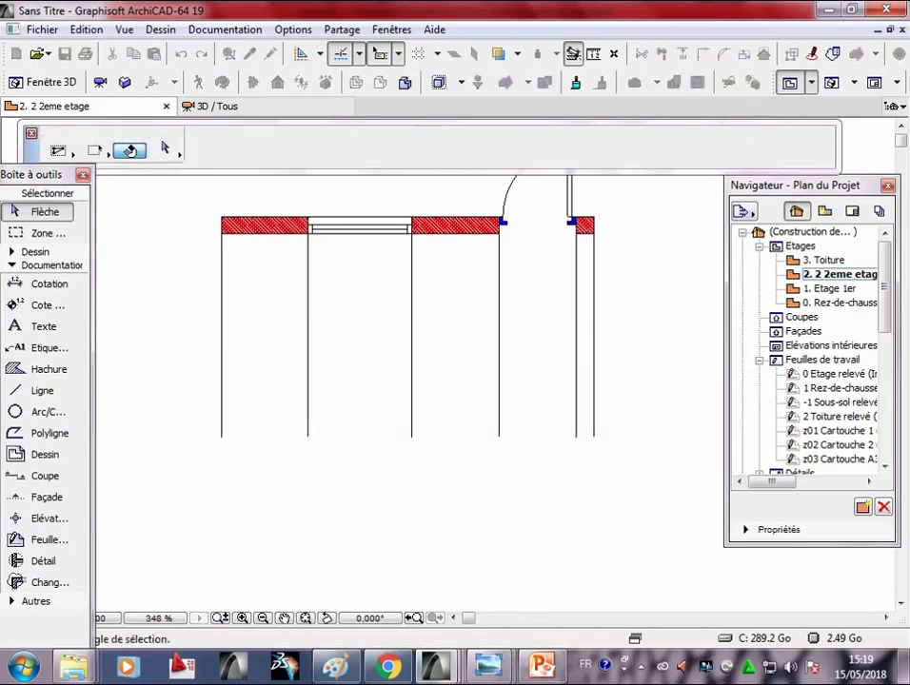
{"action": "left_click", "coordinate": [245, 388]}
{"action": "key", "text": "Escape"}
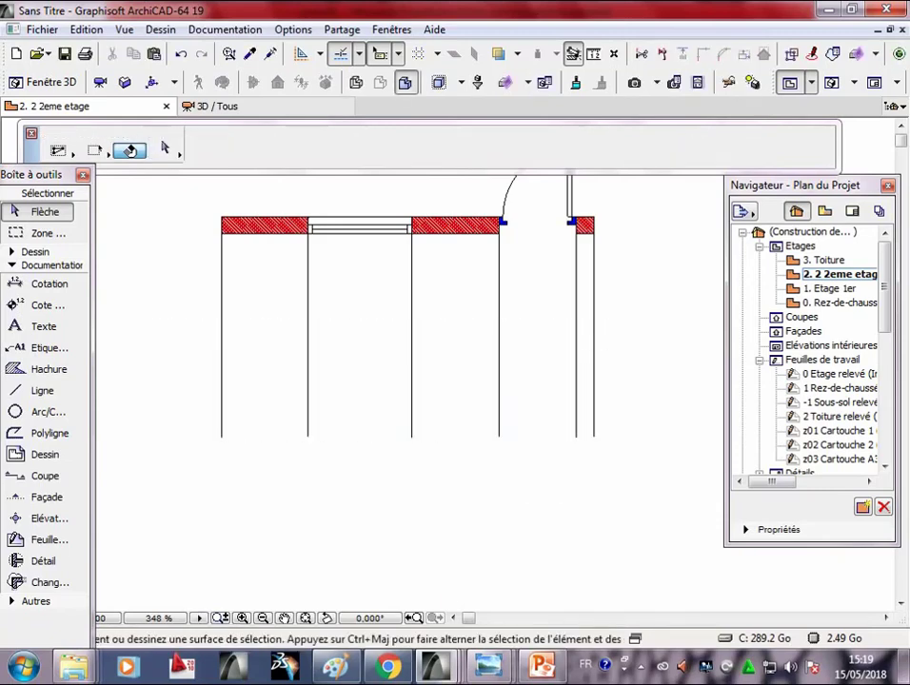
{"action": "left_click", "coordinate": [589, 398]}
{"action": "key", "text": "Escape"}
{"action": "left_click", "coordinate": [594, 335]}
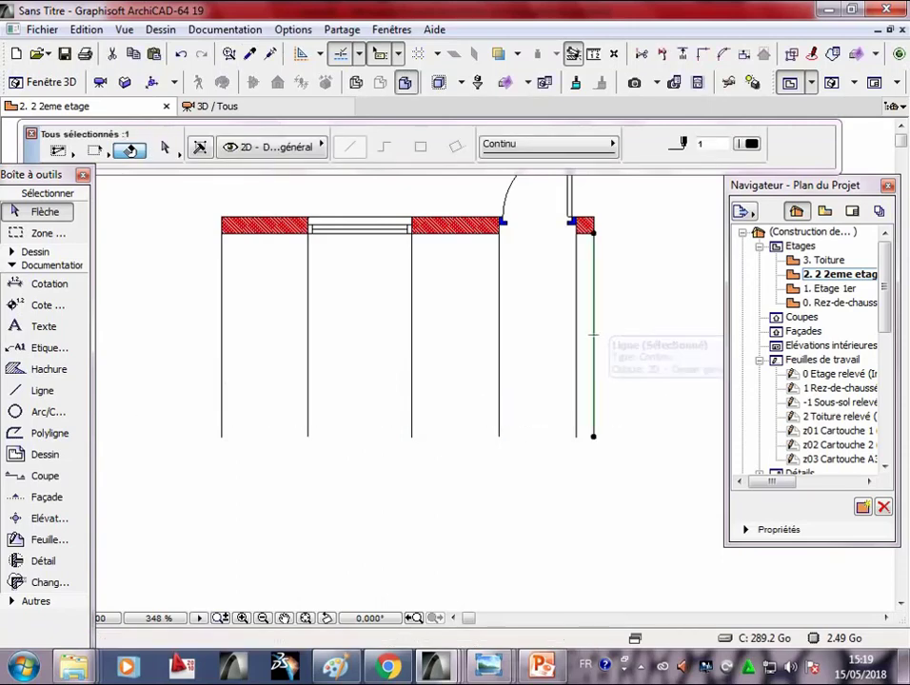
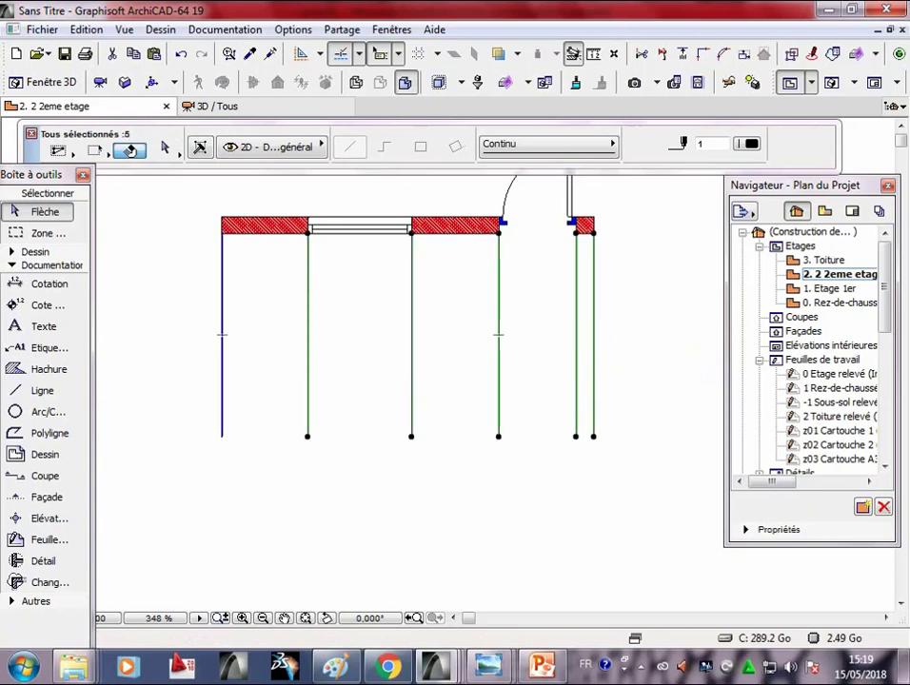
- Stretch the three right-hand projection lines' bottom ends down below the wall plan
{"action": "left_click", "coordinate": [222, 335], "text": "shift"}
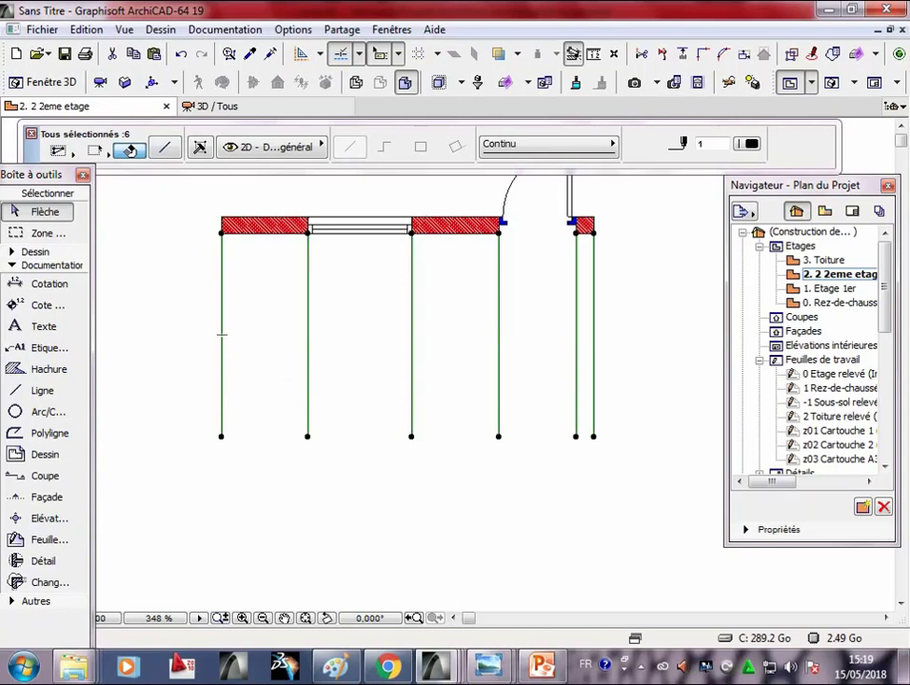
{"action": "left_click", "coordinate": [594, 435]}
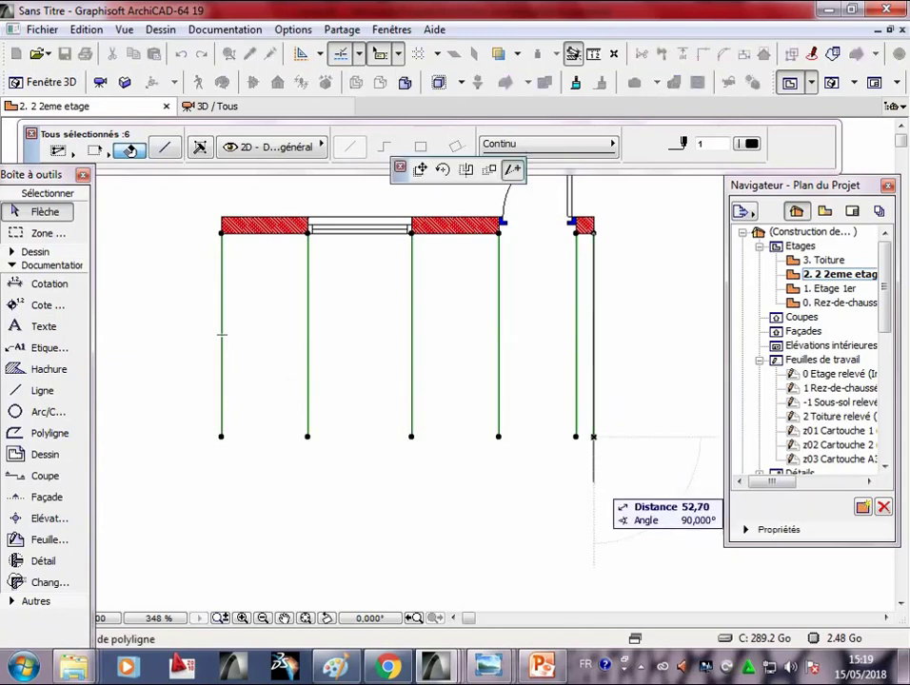
{"action": "left_click", "coordinate": [593, 517]}
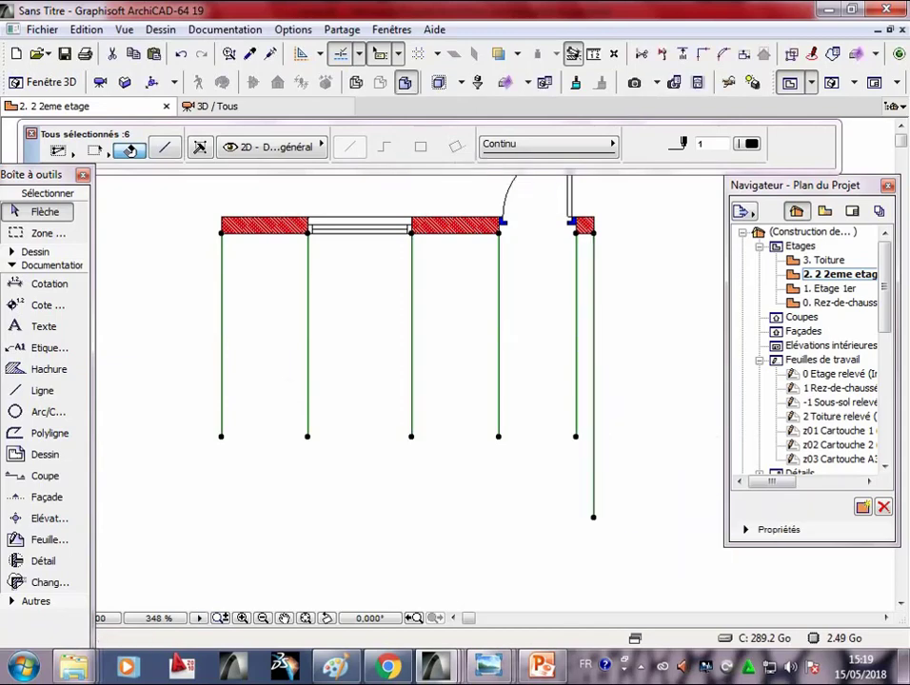
{"action": "left_click", "coordinate": [576, 436]}
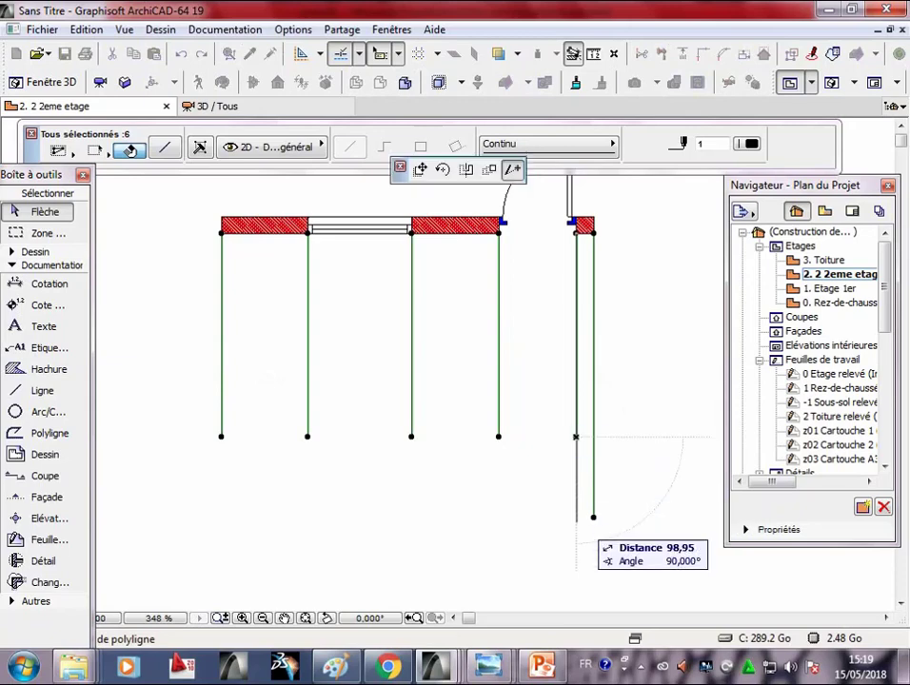
{"action": "left_click", "coordinate": [575, 517]}
{"action": "left_click", "coordinate": [576, 516]}
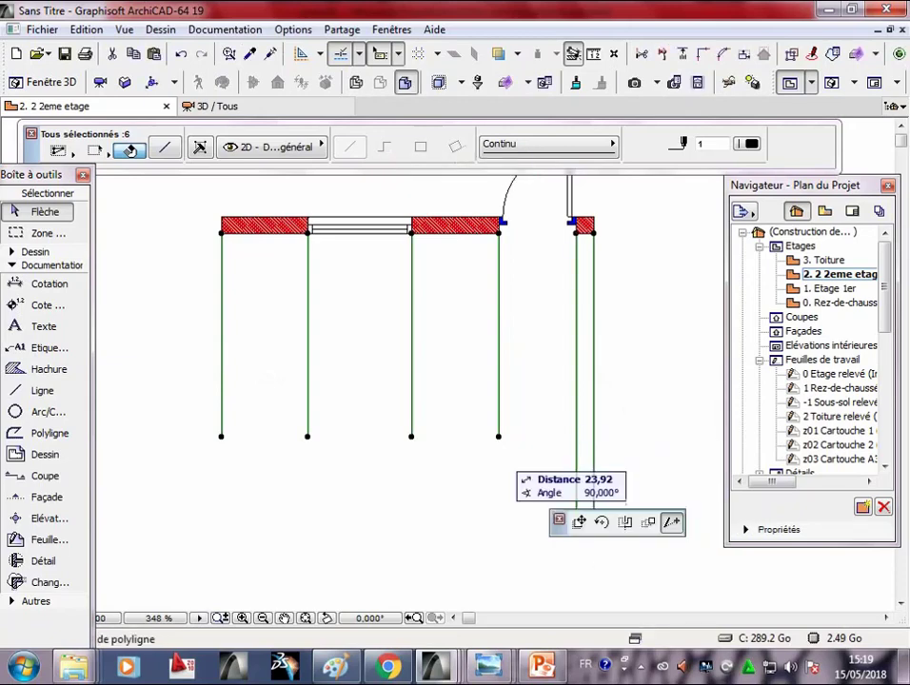
{"action": "left_click", "coordinate": [575, 521]}
{"action": "left_click", "coordinate": [498, 436]}
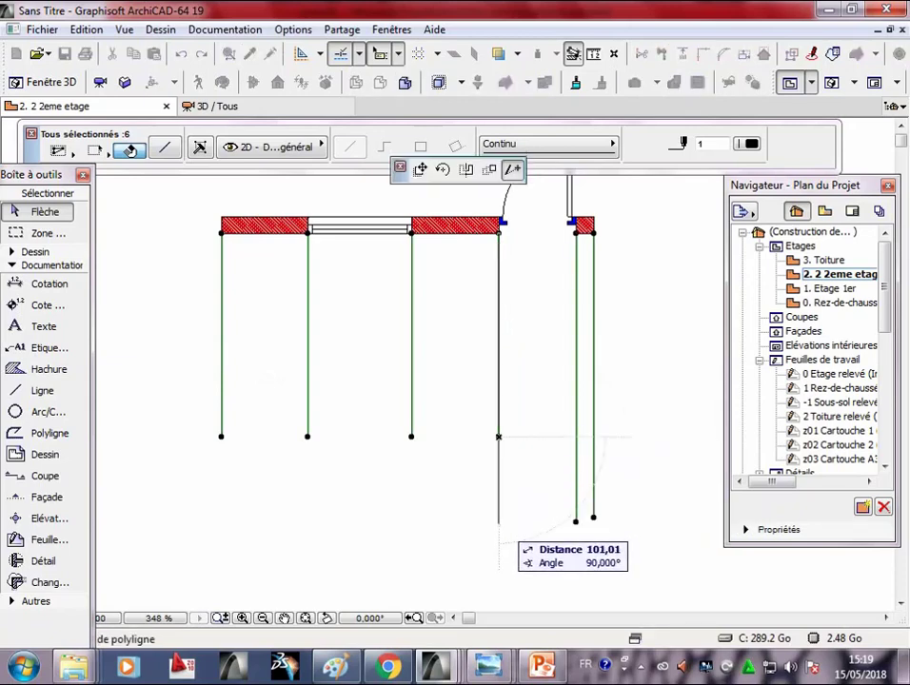
{"action": "left_click", "coordinate": [499, 522]}
- Stretch the middle and left projection lines down to the same level, then deselect
{"action": "left_click", "coordinate": [412, 436]}
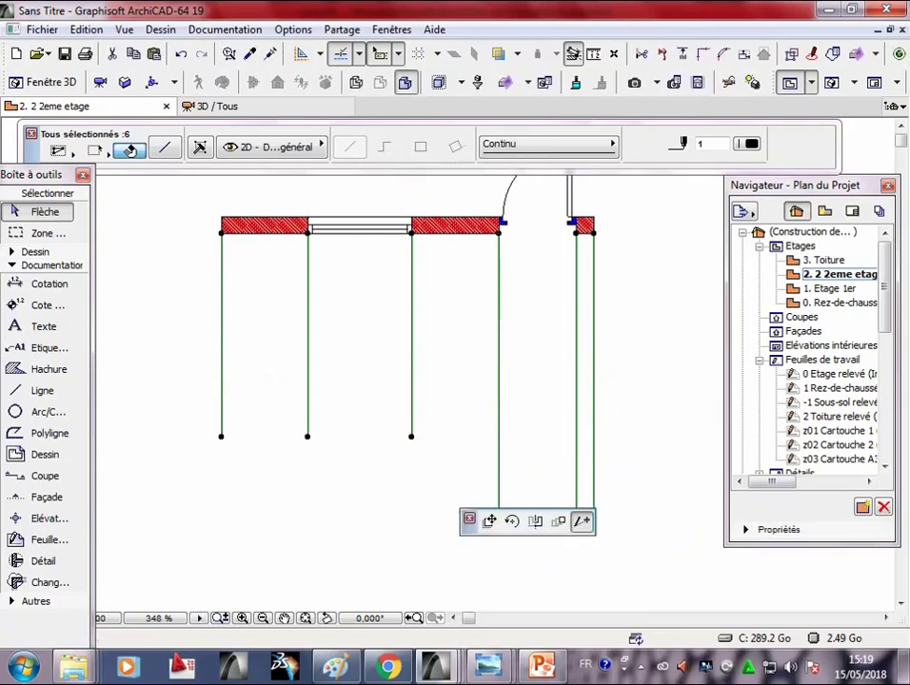
{"action": "left_click", "coordinate": [412, 532]}
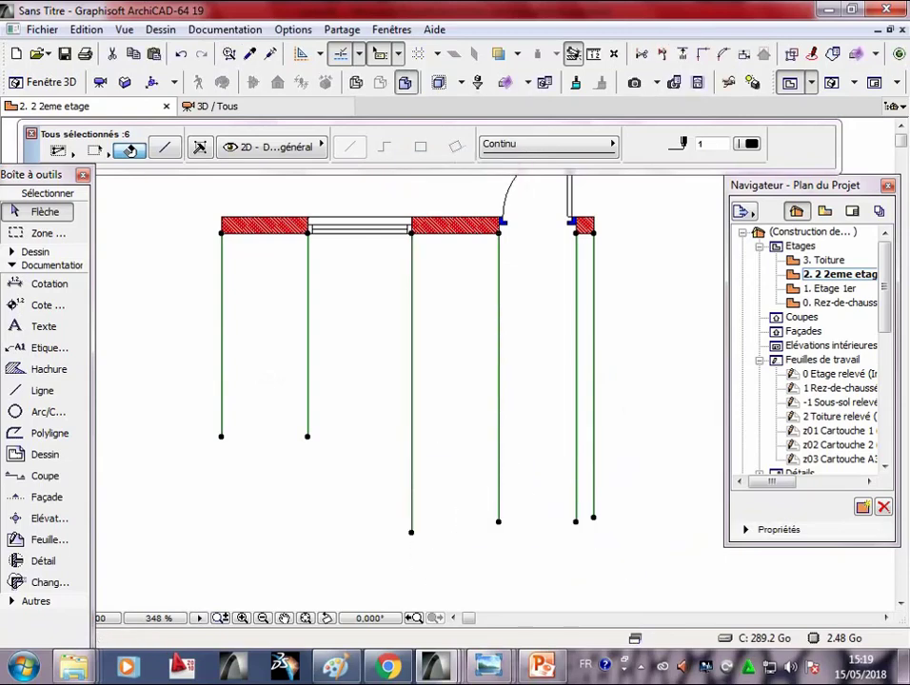
{"action": "left_click", "coordinate": [307, 436]}
{"action": "left_click", "coordinate": [307, 542]}
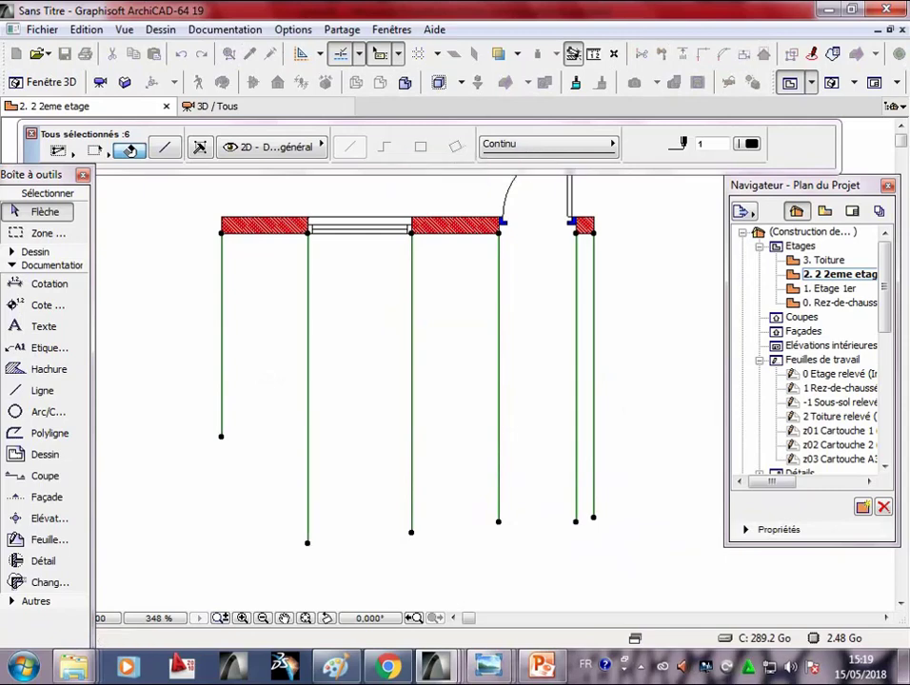
{"action": "left_click", "coordinate": [221, 436]}
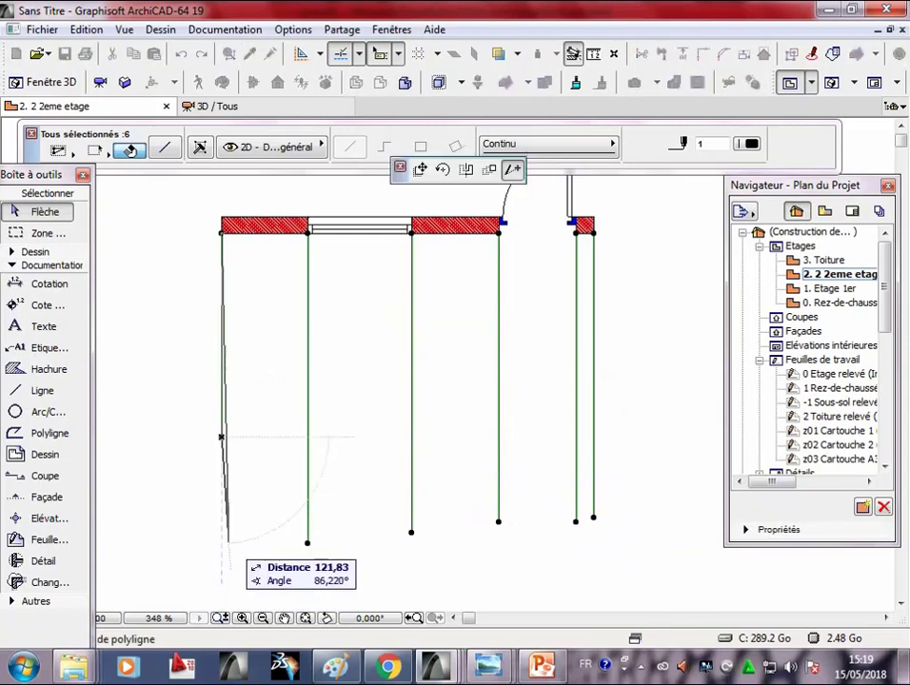
{"action": "left_click", "coordinate": [228, 540]}
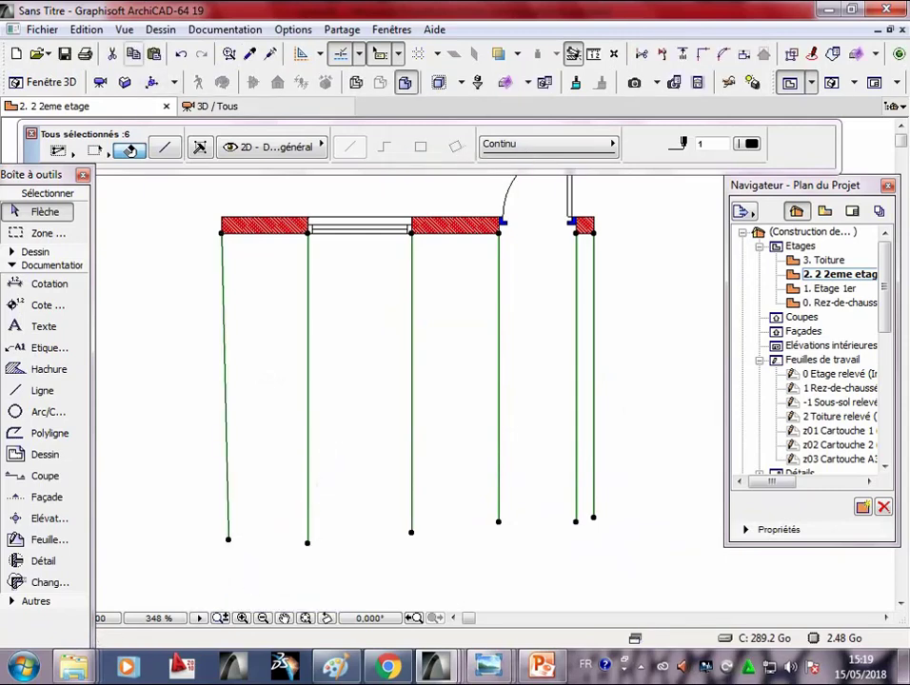
{"action": "left_click", "coordinate": [221, 436]}
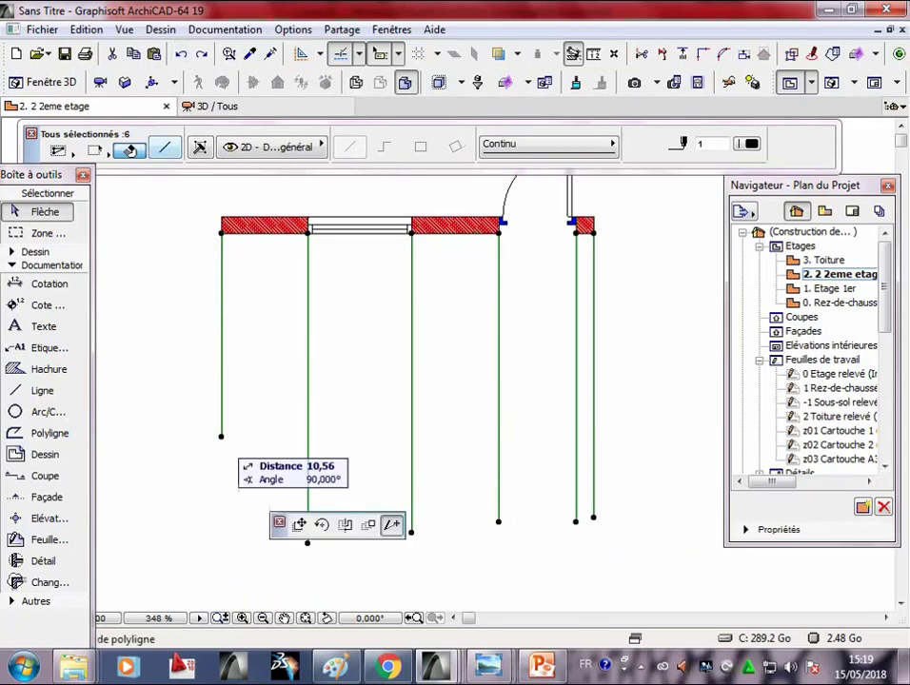
{"action": "key", "text": "Escape"}
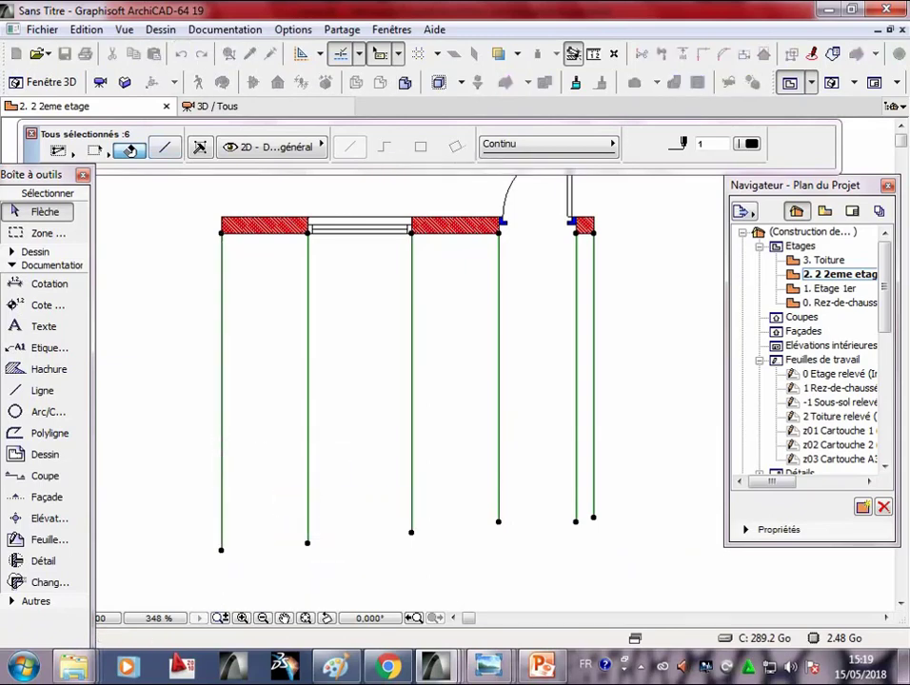
{"action": "key", "text": "Escape"}
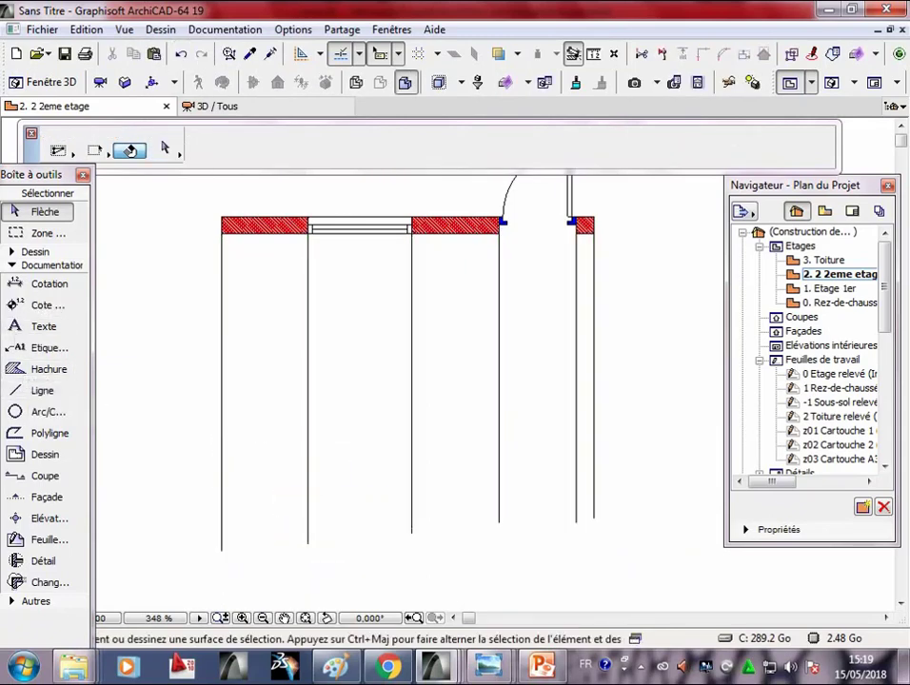
- Draw a horizontal ground line from the right line's bottom end across to the left side
{"action": "left_click", "coordinate": [41, 390]}
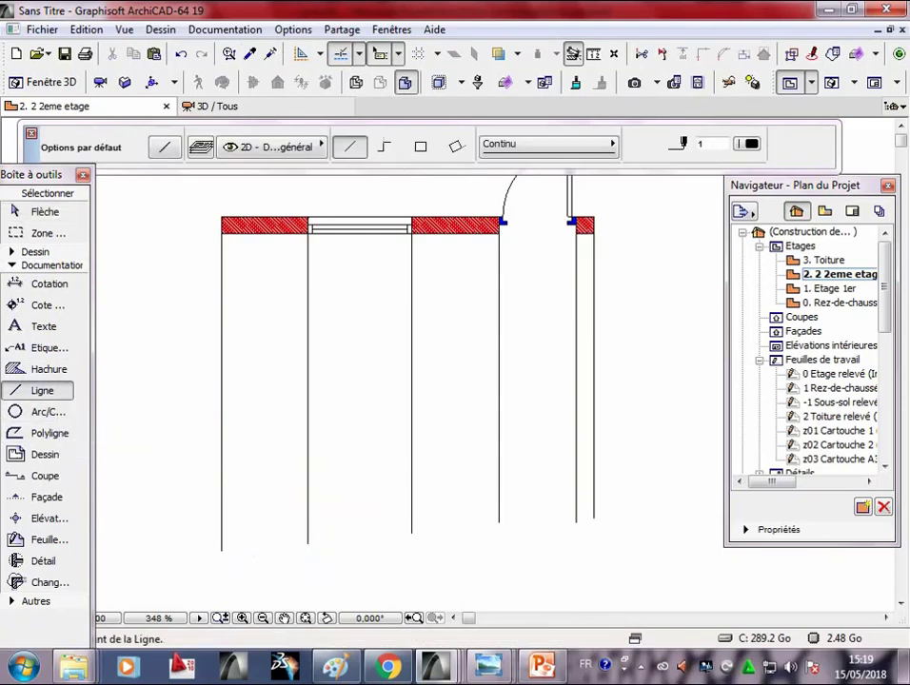
{"action": "left_click", "coordinate": [593, 518]}
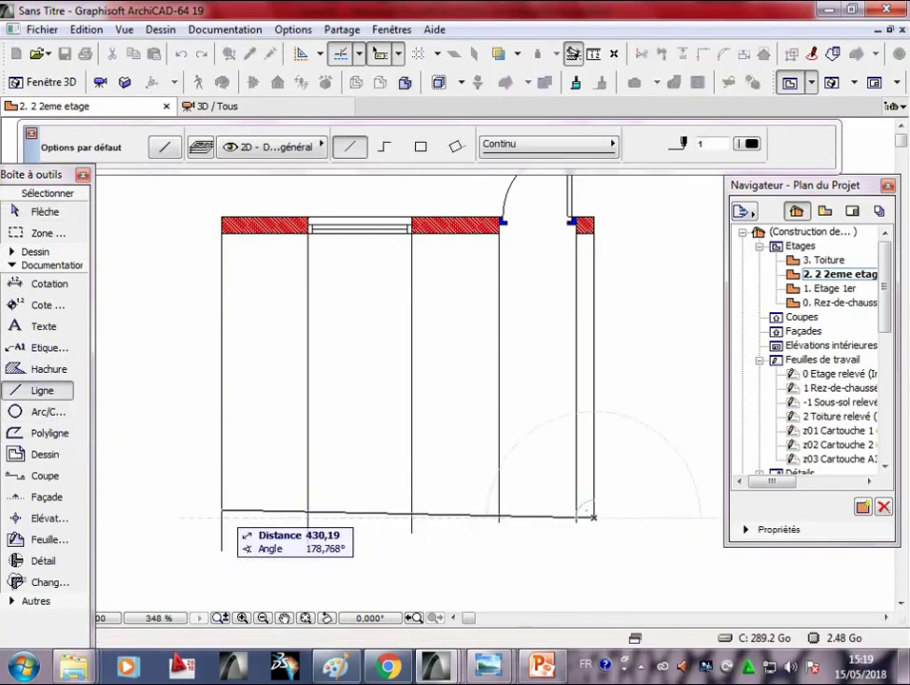
{"action": "left_click", "coordinate": [217, 519]}
{"action": "middle_click_drag", "start_coordinate": [409, 381], "coordinate": [416, 366]}
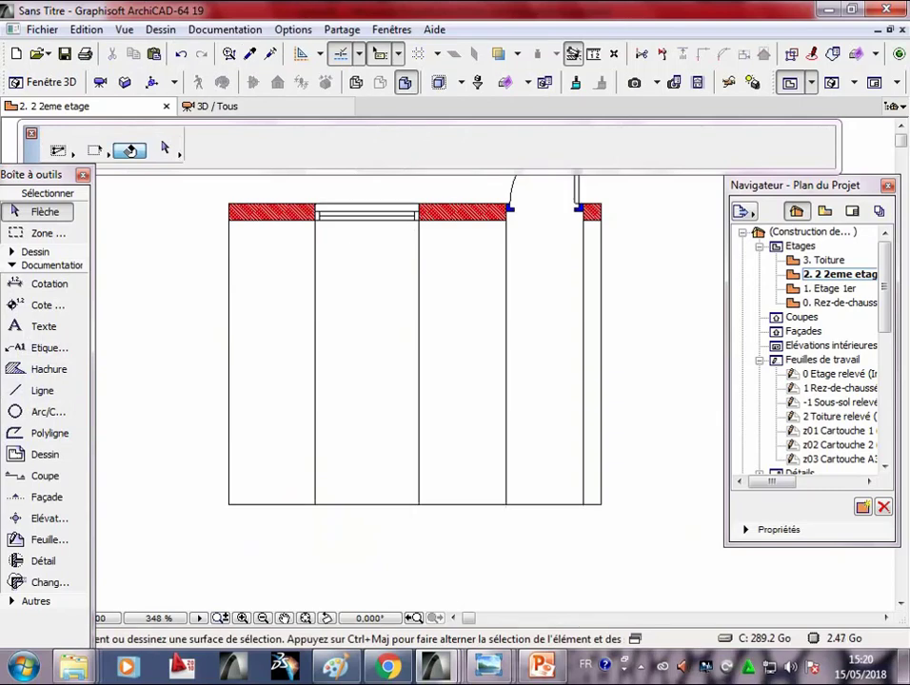
- Copy the bottom horizontal line 120 units upward with Translation & copie
{"action": "left_click", "coordinate": [268, 504]}
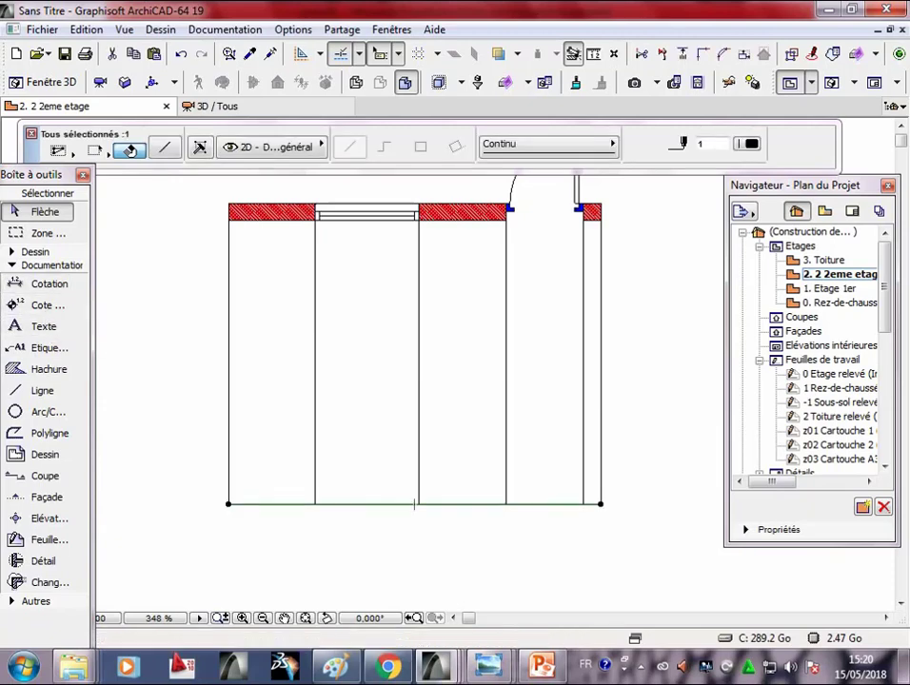
{"action": "right_click", "coordinate": [268, 504]}
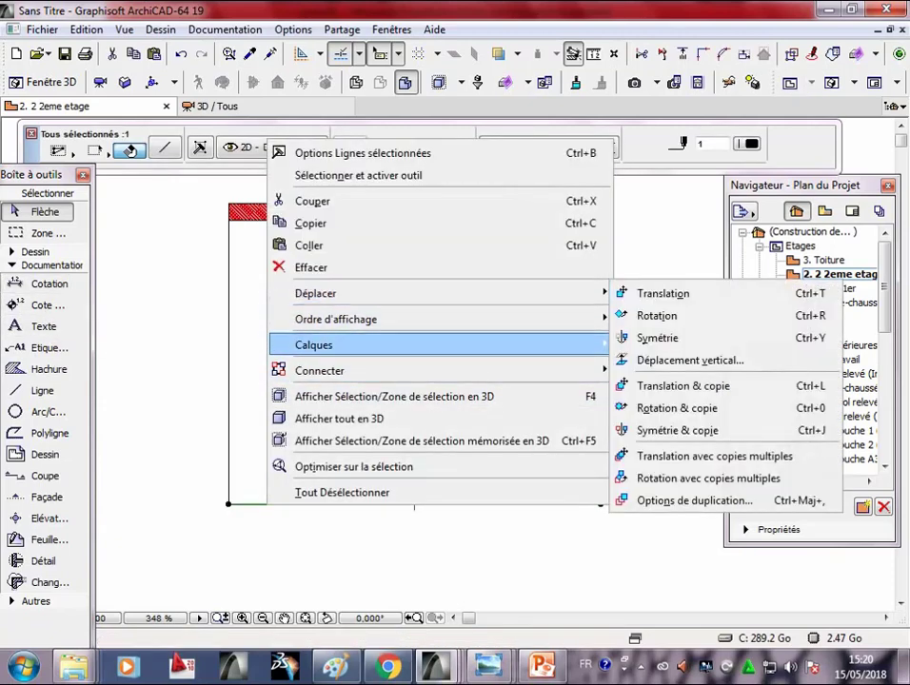
{"action": "left_click", "coordinate": [682, 385]}
{"action": "left_click", "coordinate": [505, 504]}
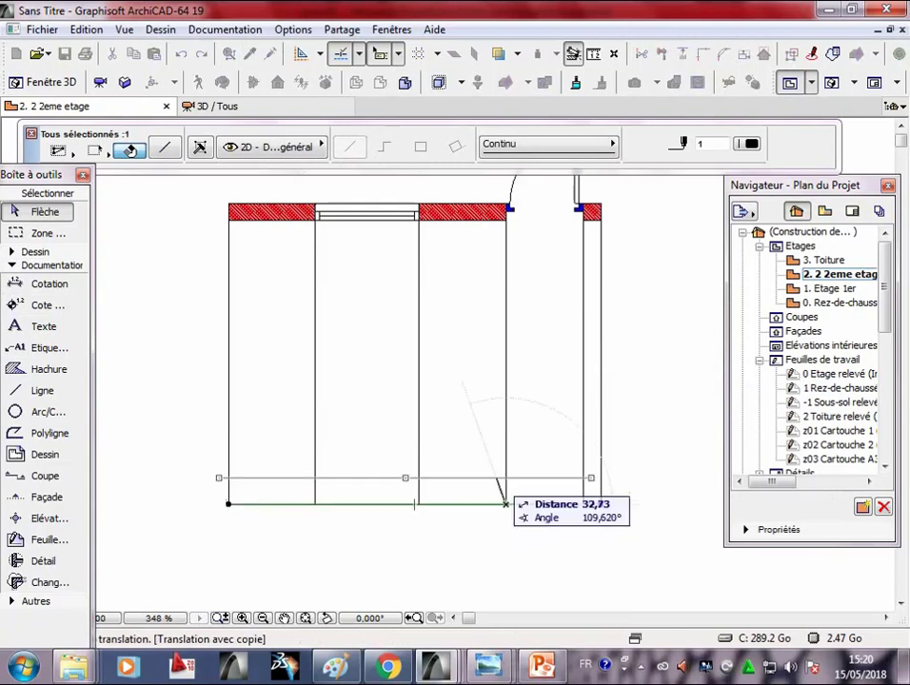
{"action": "key", "text": "Tab"}
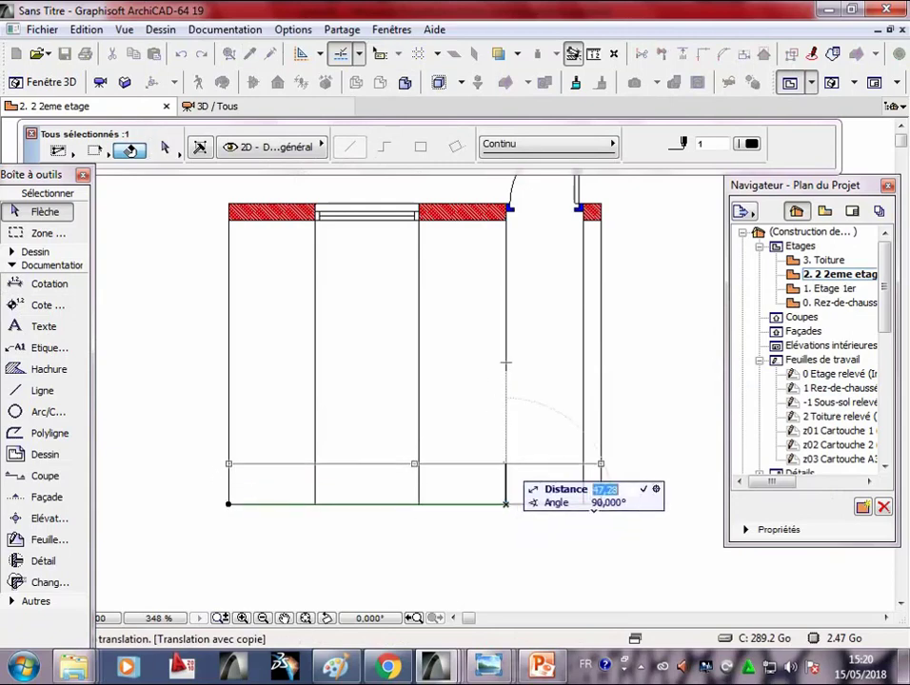
{"action": "type", "text": "120"}
{"action": "key", "text": "Return"}
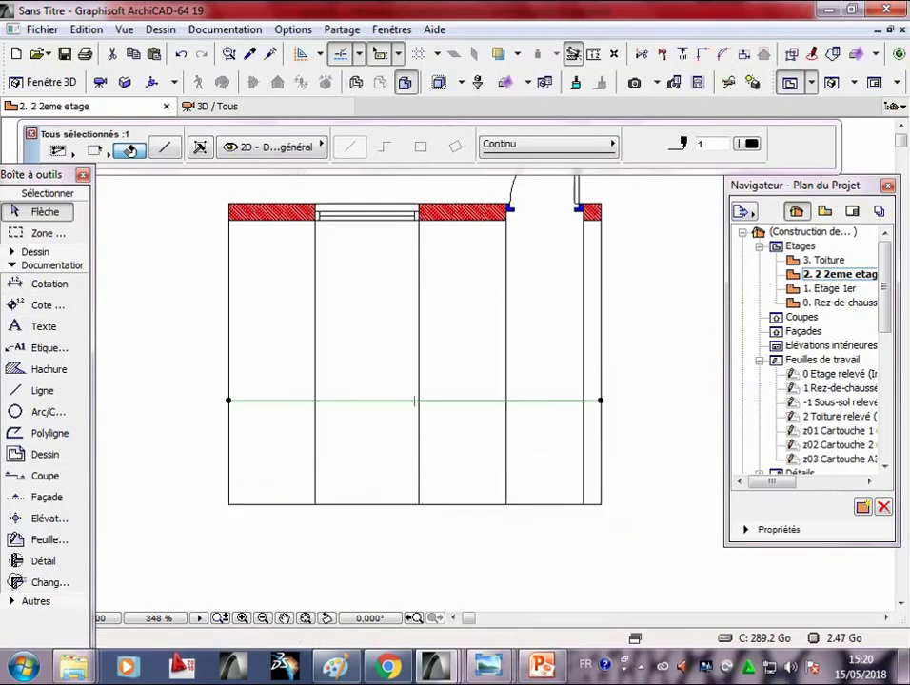
{"action": "key", "text": "Escape"}
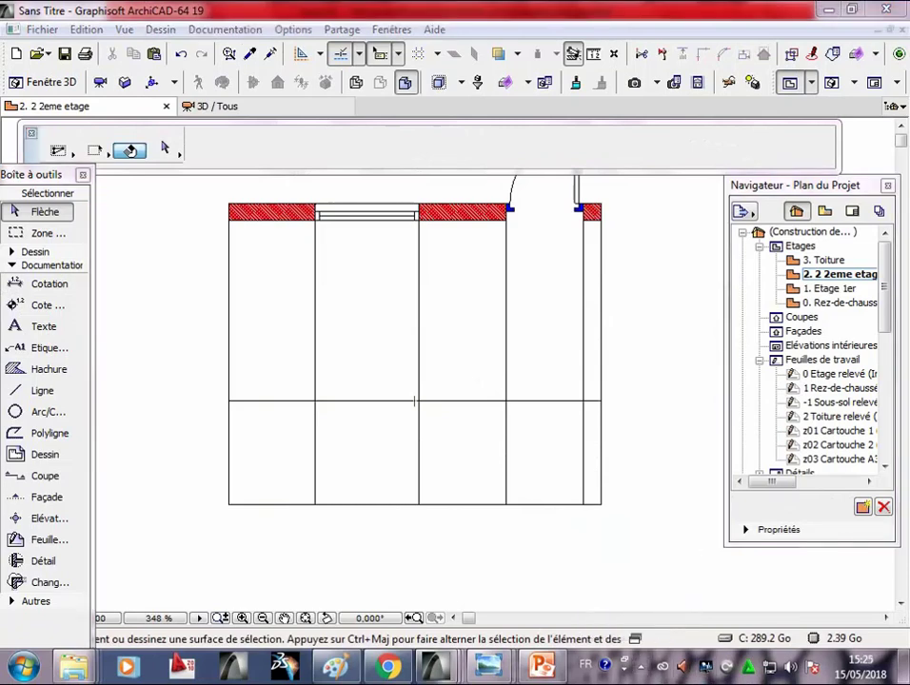
- Check the reference slide in PowerPoint, then return to the ArchiCAD plan window
{"action": "scroll", "coordinate": [414, 401], "scroll_direction": "down", "scroll_amount": 3}
{"action": "scroll", "coordinate": [413, 400], "scroll_direction": "down", "scroll_amount": 3}
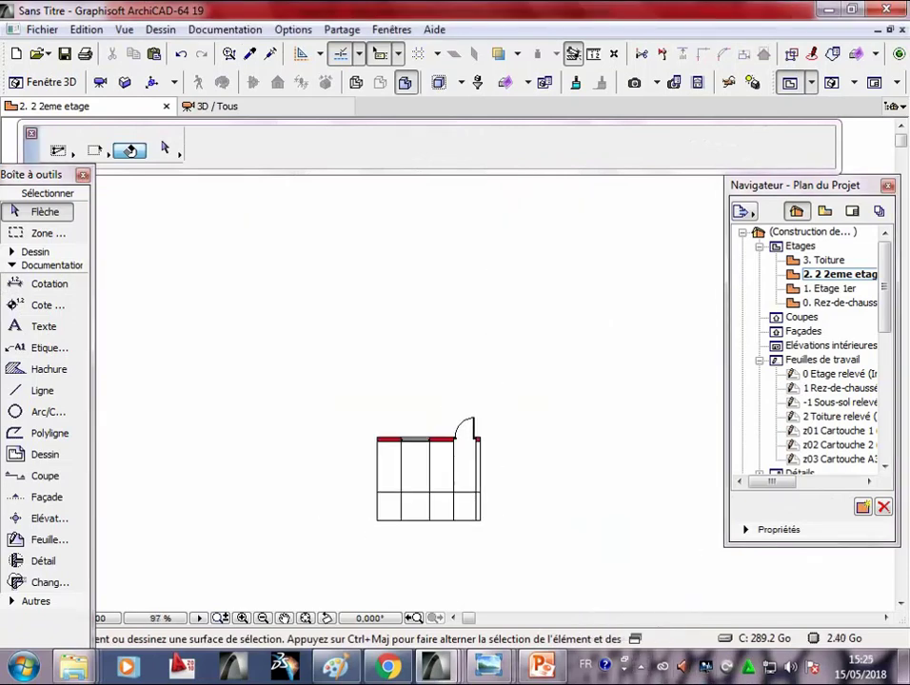
{"action": "scroll", "coordinate": [437, 478], "scroll_direction": "up", "scroll_amount": 3}
{"action": "scroll", "coordinate": [437, 477], "scroll_direction": "up", "scroll_amount": 2}
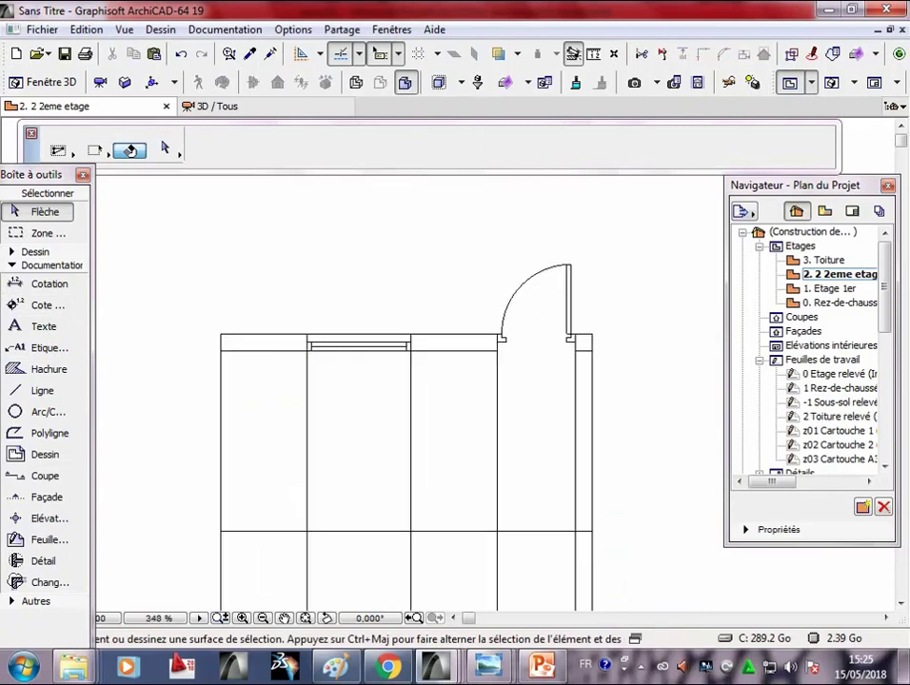
{"action": "middle_click_drag", "start_coordinate": [409, 428], "coordinate": [409, 333]}
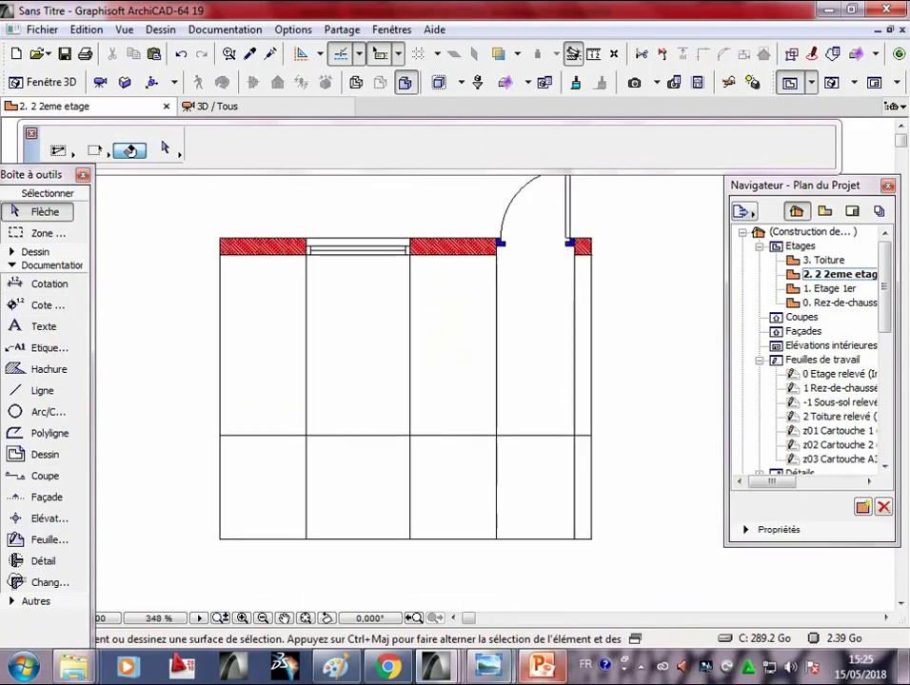
{"action": "key", "text": "alt+Tab"}
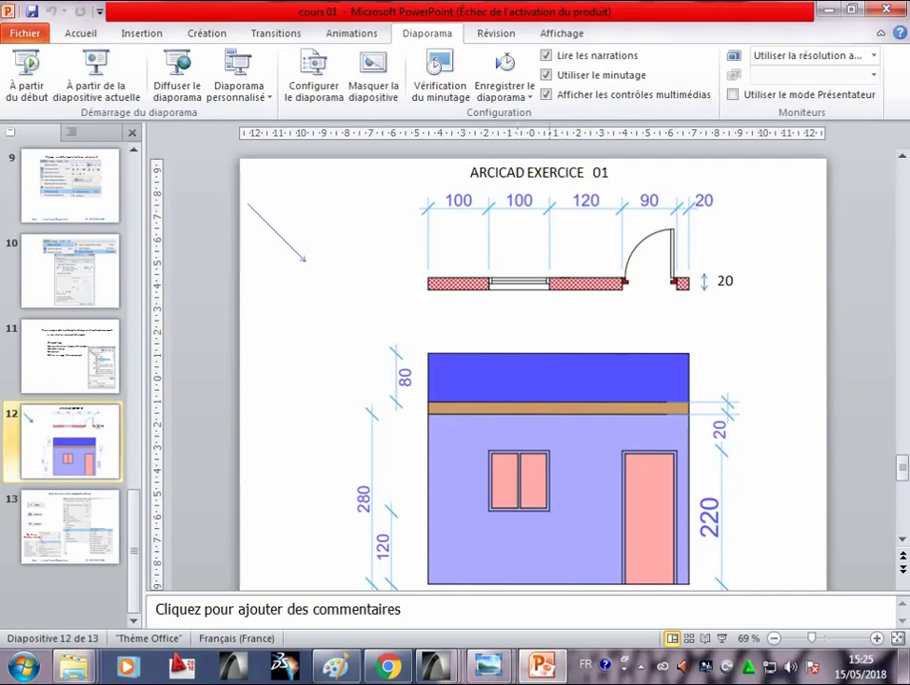
{"action": "left_click", "coordinate": [434, 666]}
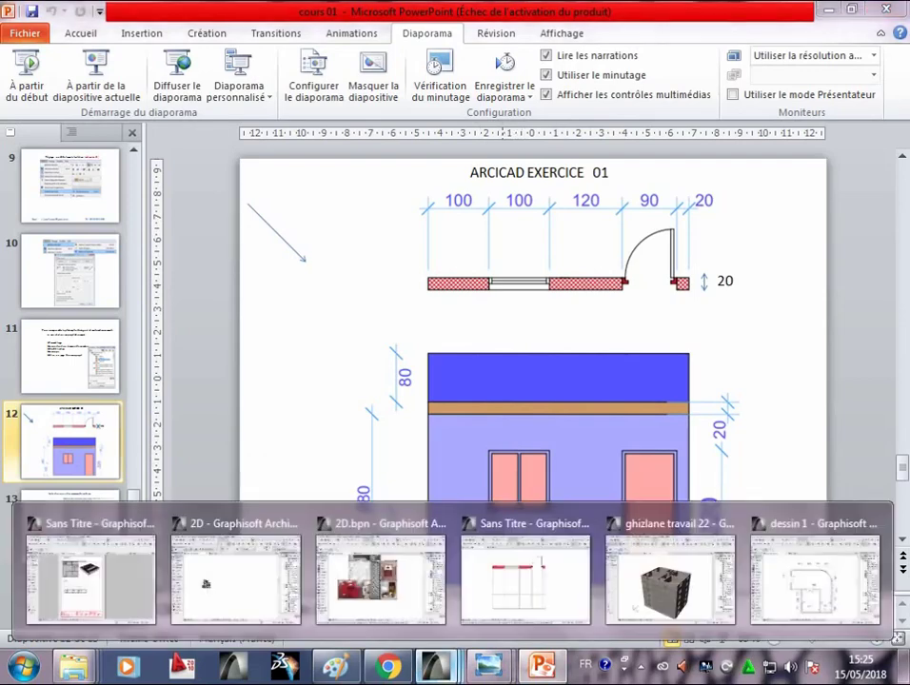
{"action": "left_click", "coordinate": [525, 576]}
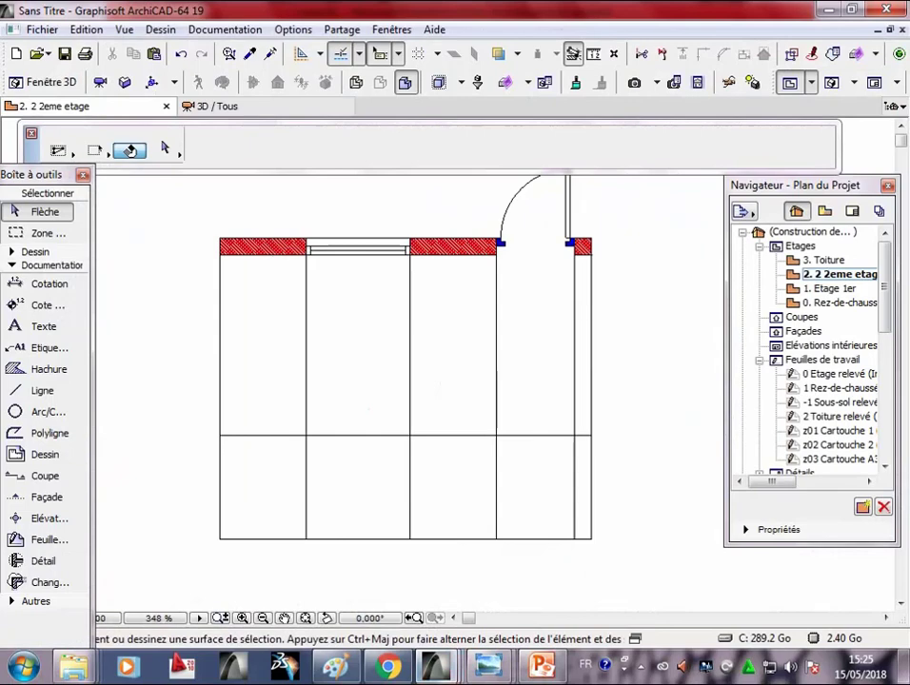
- Copy the bottom horizontal line 220 units upward
{"action": "left_click", "coordinate": [407, 539]}
{"action": "right_click", "coordinate": [407, 539]}
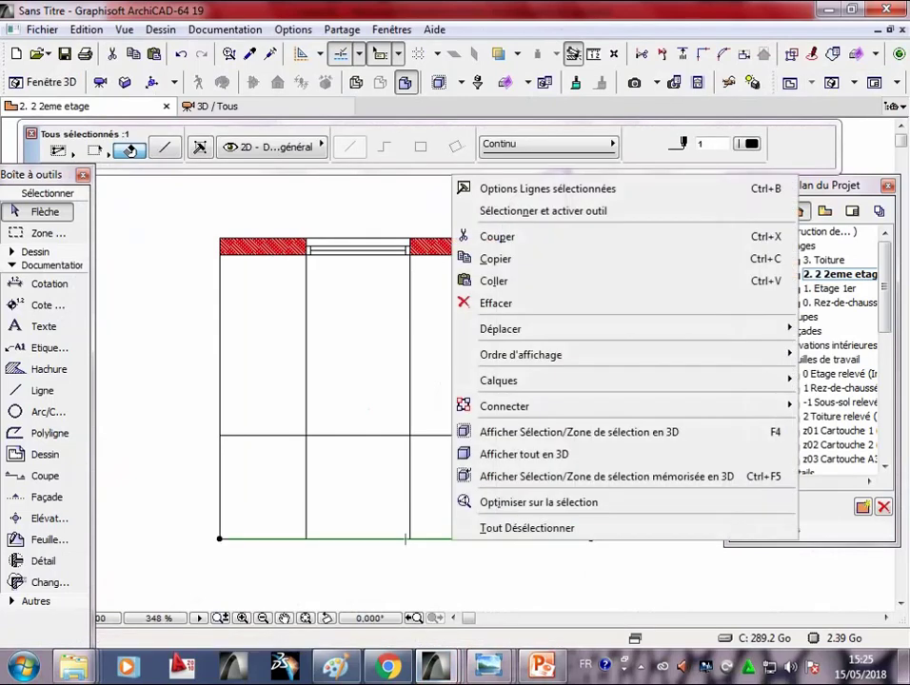
{"action": "mouse_move", "coordinate": [501, 328]}
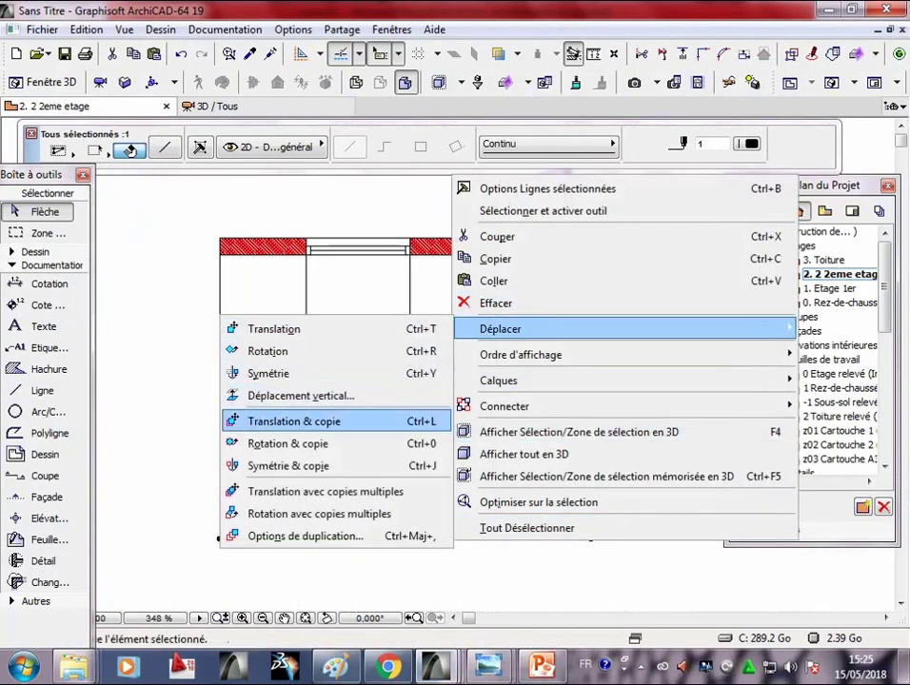
{"action": "left_click", "coordinate": [286, 421]}
{"action": "left_click", "coordinate": [406, 539]}
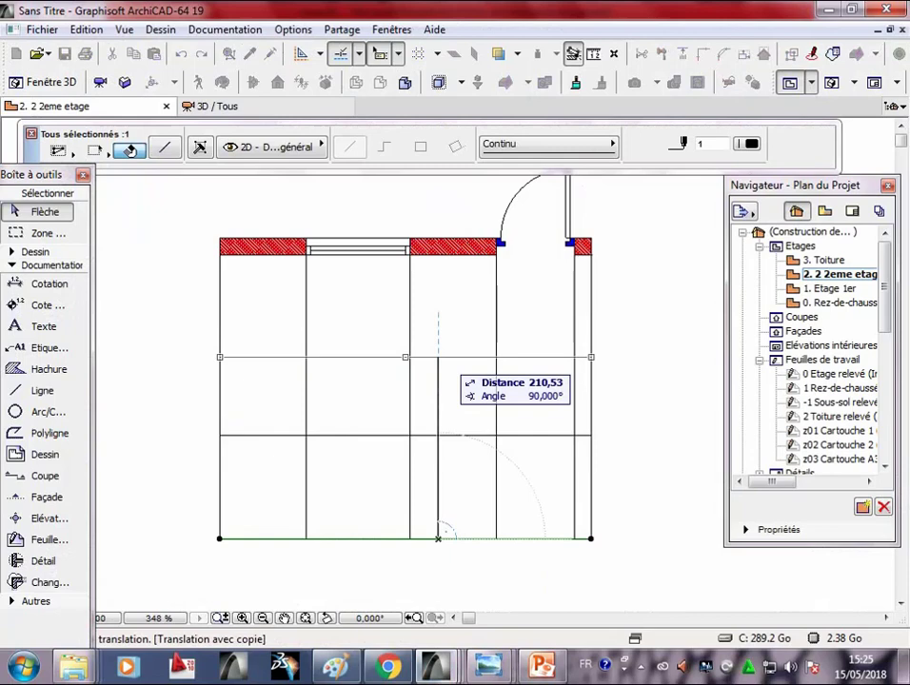
{"action": "type", "text": "220"}
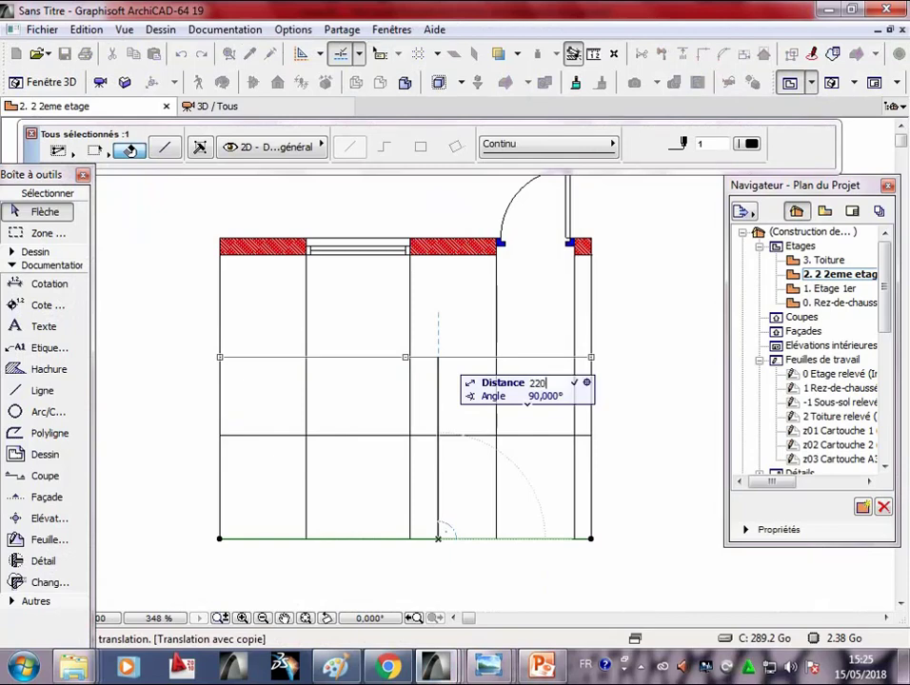
{"action": "key", "text": "Return"}
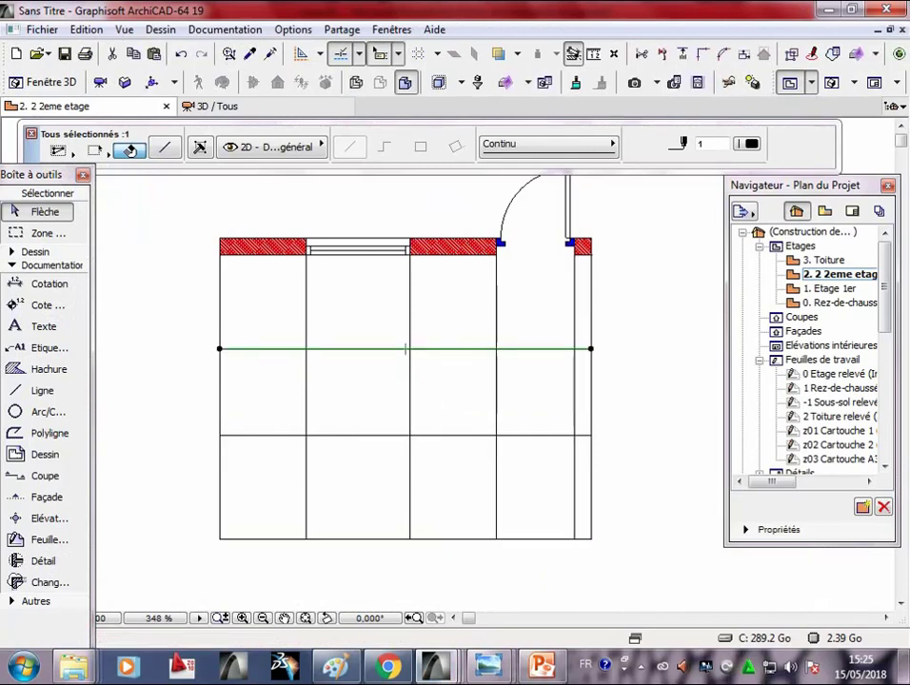
{"action": "key", "text": "Escape"}
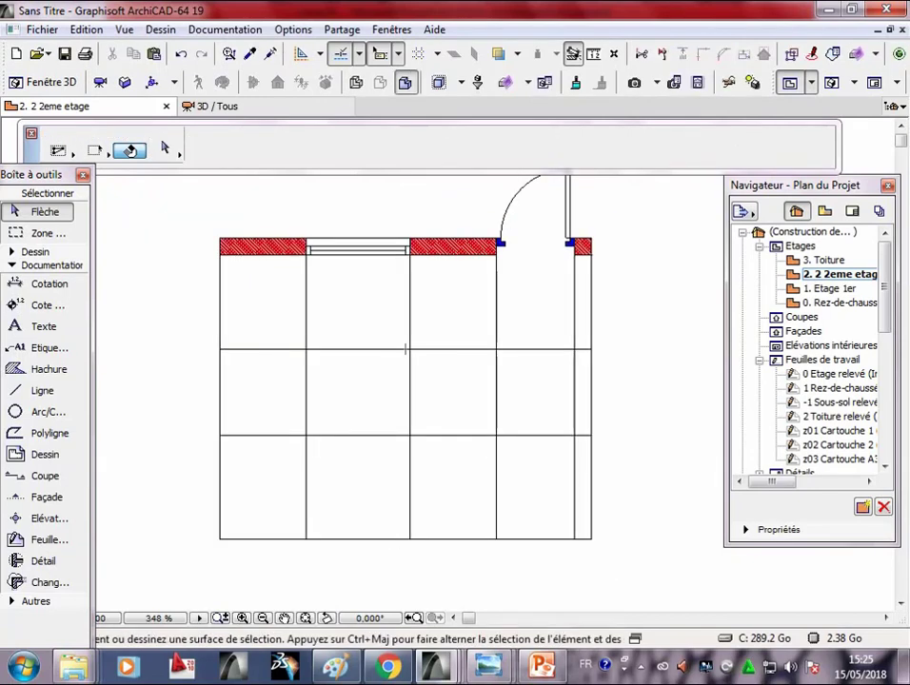
- Copy the bottom line again, 280 units upward
{"action": "left_click", "coordinate": [407, 538]}
{"action": "left_click", "coordinate": [407, 538]}
{"action": "key", "text": "Escape"}
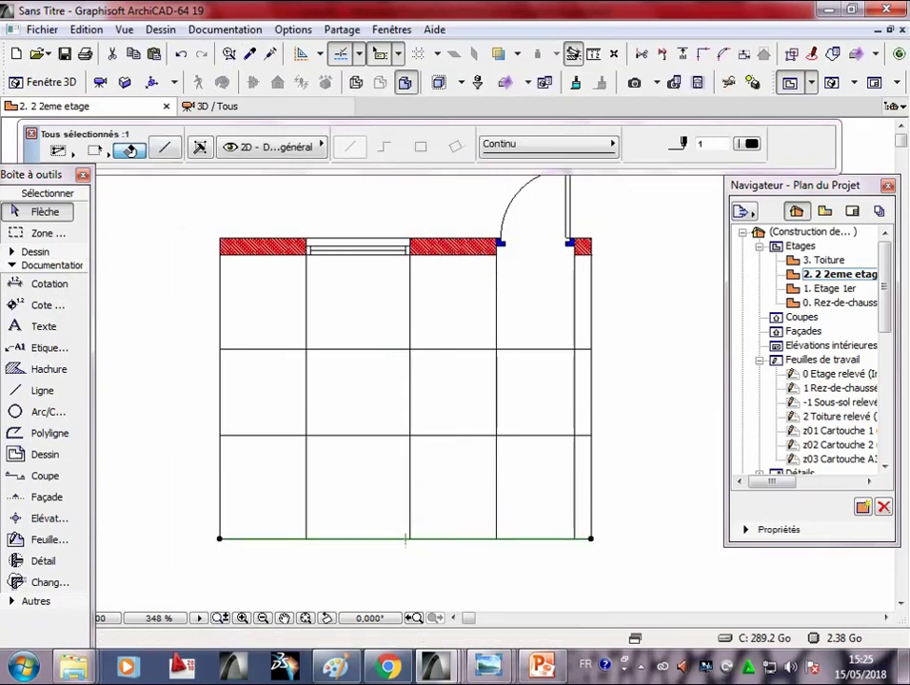
{"action": "right_click", "coordinate": [392, 539]}
{"action": "mouse_move", "coordinate": [514, 327]}
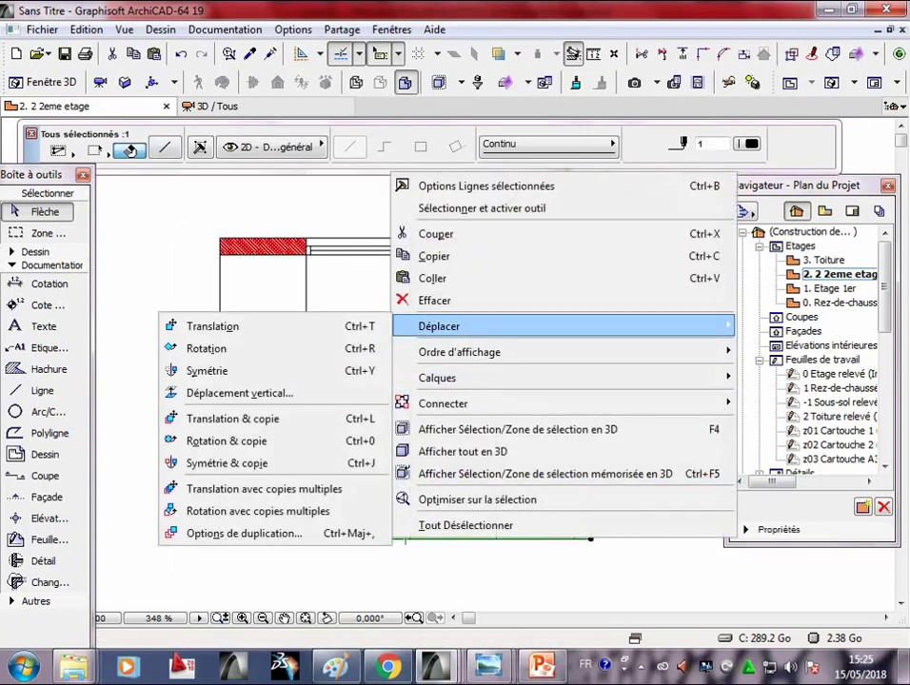
{"action": "left_click", "coordinate": [233, 419]}
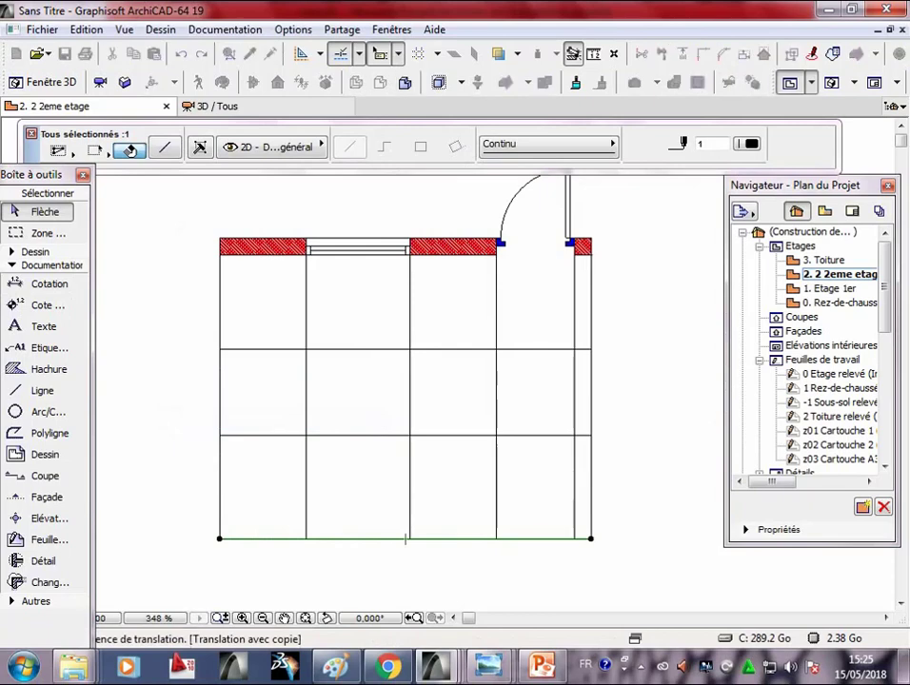
{"action": "left_click", "coordinate": [367, 538]}
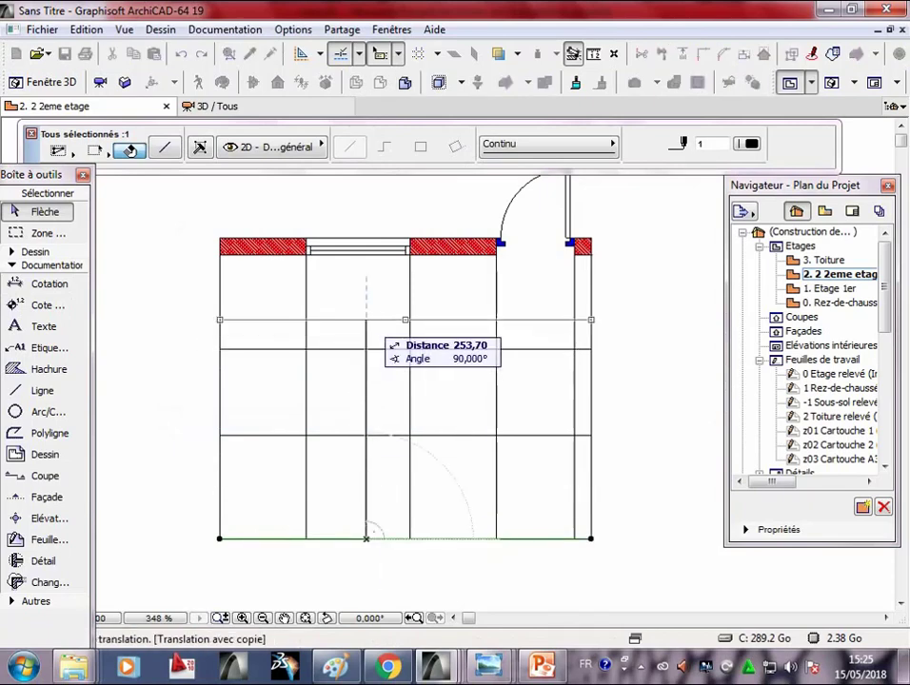
{"action": "type", "text": "280"}
{"action": "key", "text": "Return"}
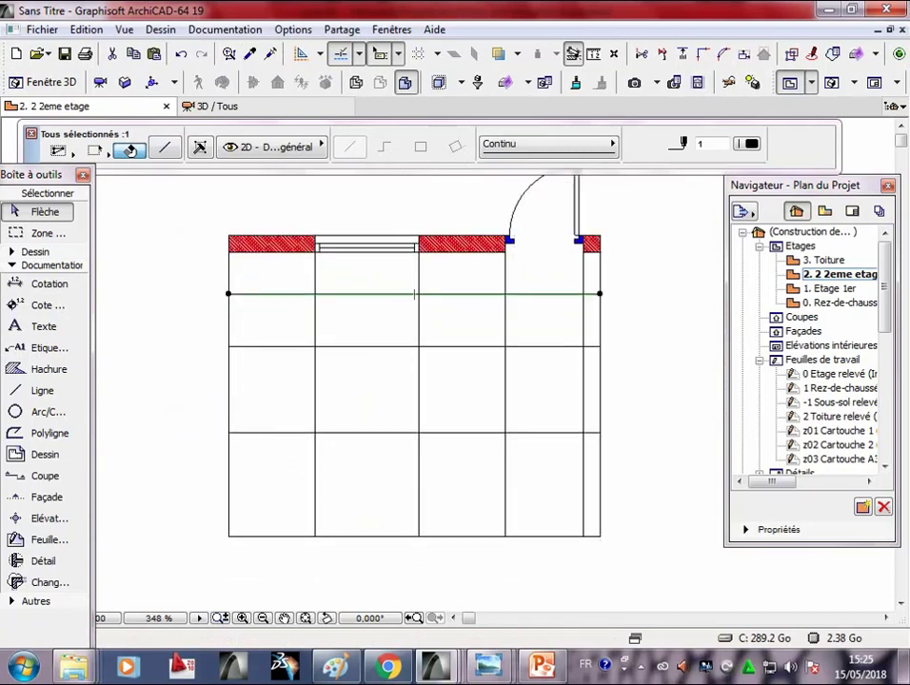
- Copy the new top line 2 units higher to form a thin band
{"action": "scroll", "coordinate": [476, 199], "scroll_direction": "up", "scroll_amount": 2}
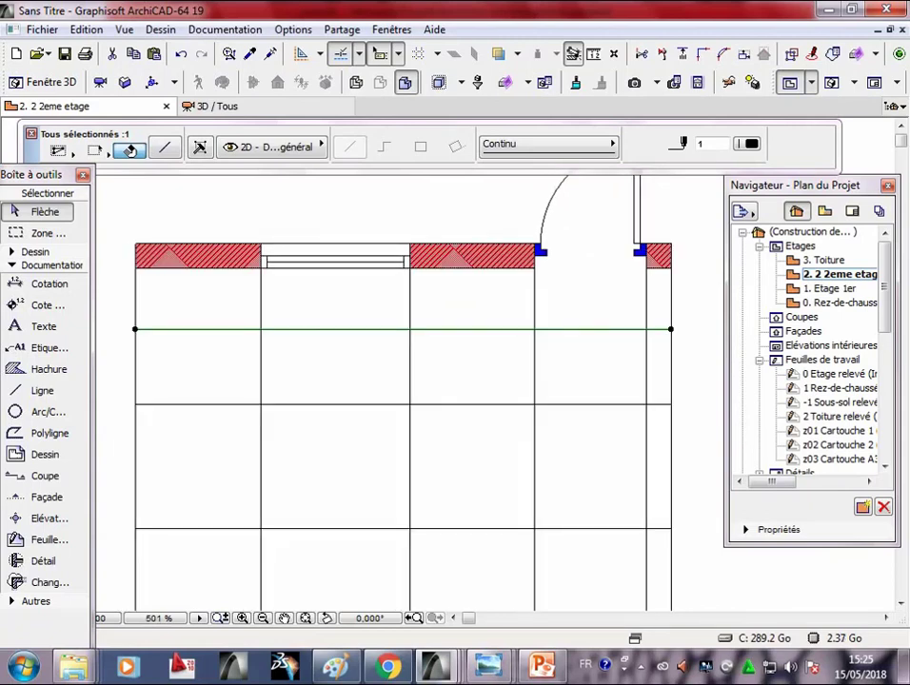
{"action": "left_click", "coordinate": [321, 329]}
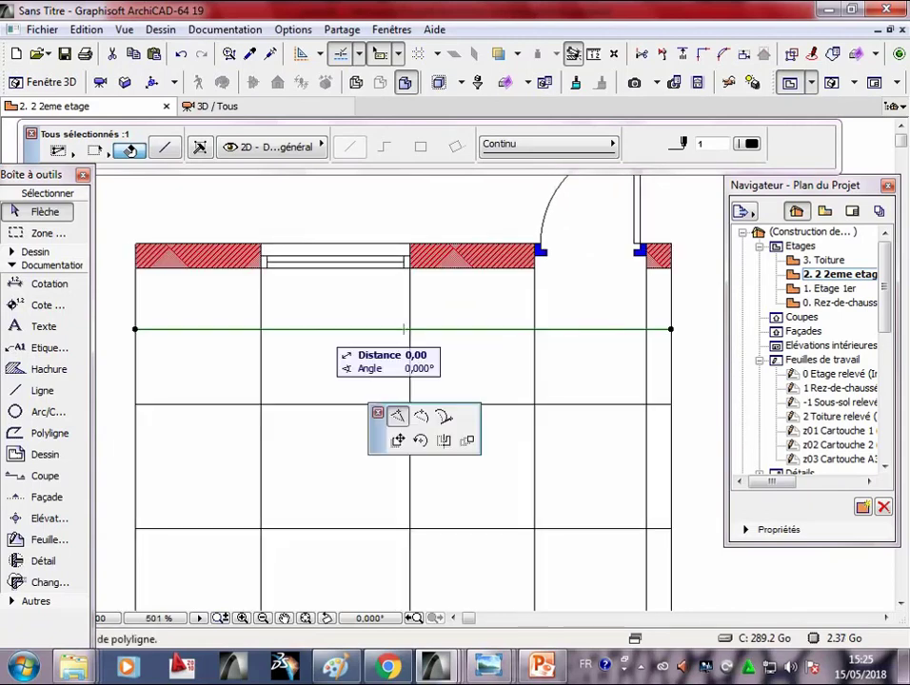
{"action": "key", "text": "Escape"}
{"action": "right_click", "coordinate": [350, 330]}
{"action": "mouse_move", "coordinate": [447, 436]}
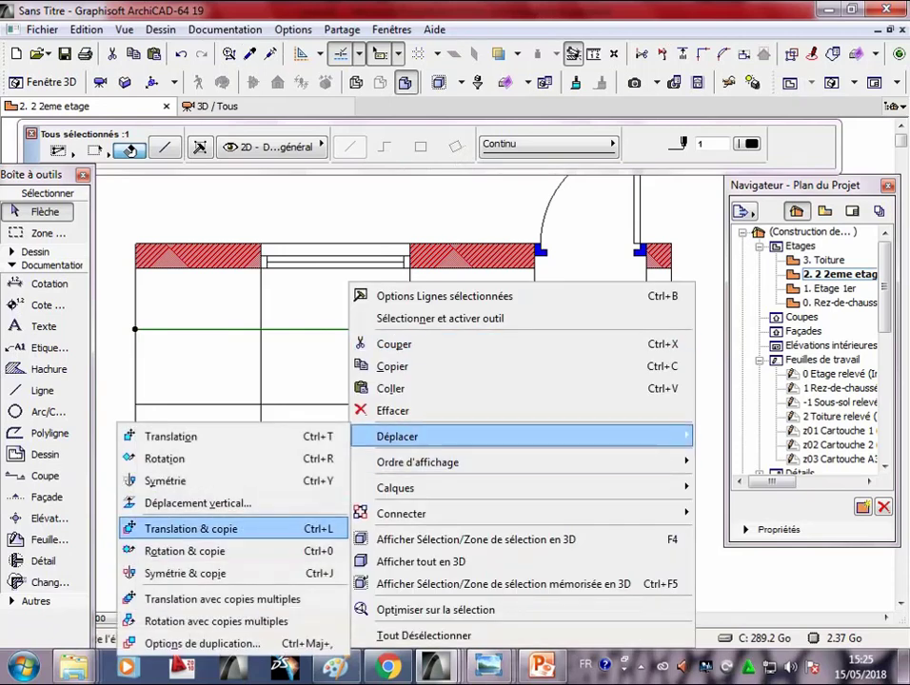
{"action": "left_click", "coordinate": [191, 528]}
{"action": "left_click", "coordinate": [338, 340]}
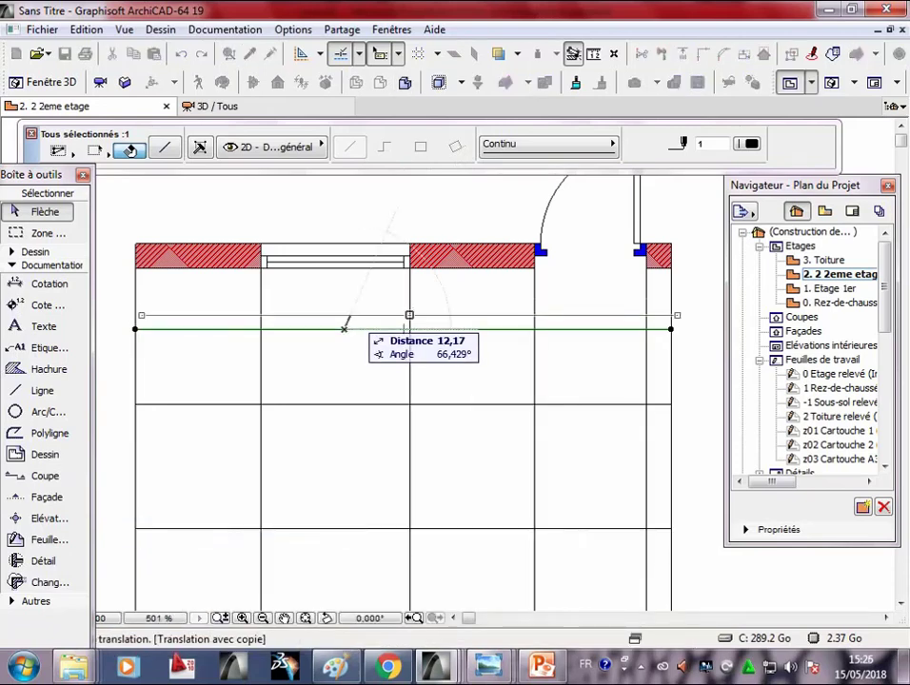
{"action": "type", "text": "2"}
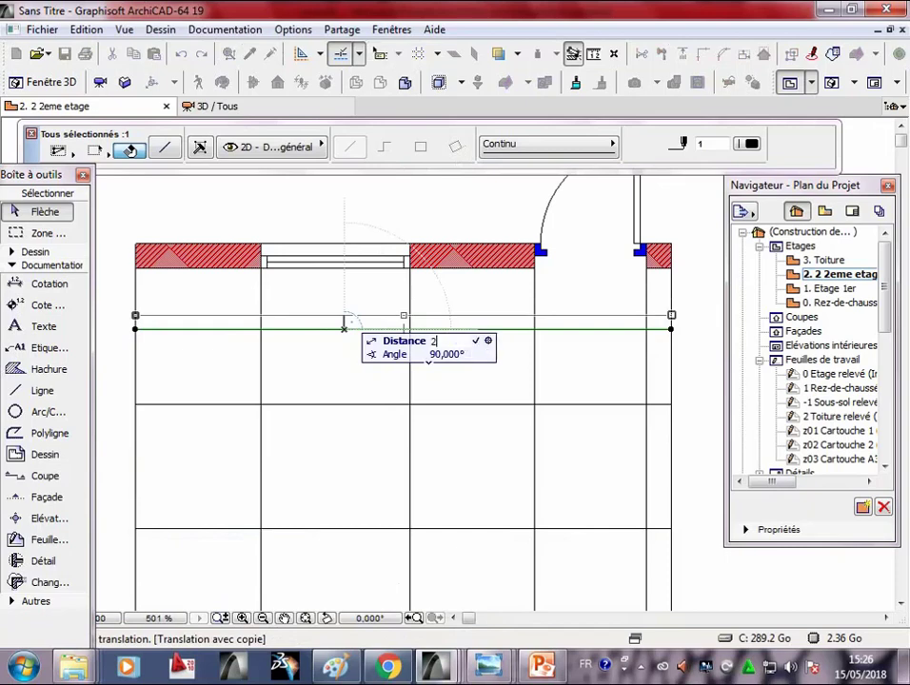
{"action": "key", "text": "Return"}
{"action": "scroll", "coordinate": [550, 276], "scroll_direction": "down", "scroll_amount": 3}
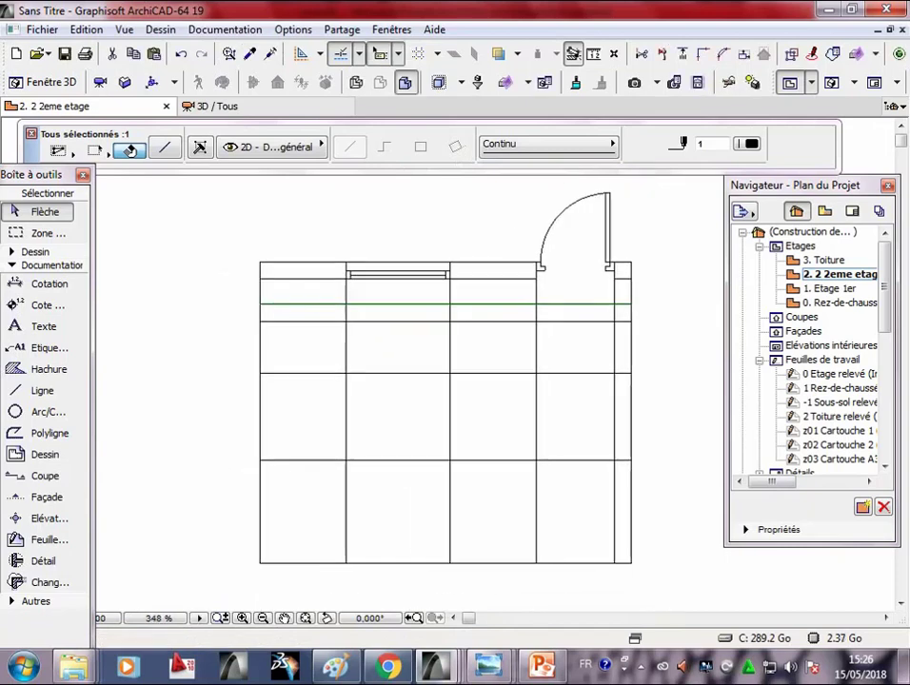
{"action": "left_click", "coordinate": [630, 666]}
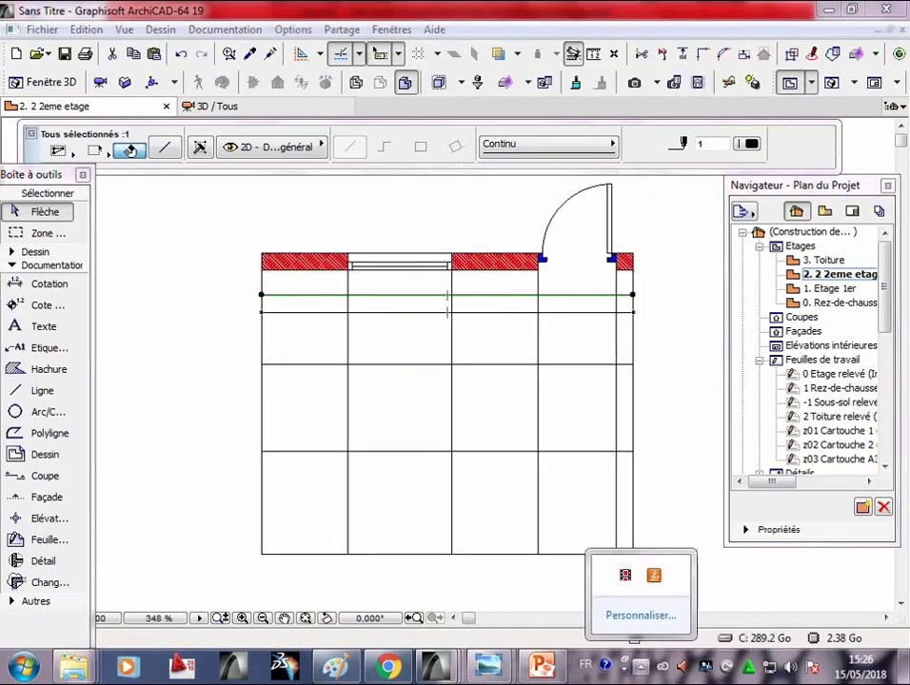
- Box-select the top wall together with its window and door
{"action": "middle_click_drag", "start_coordinate": [381, 381], "coordinate": [393, 420]}
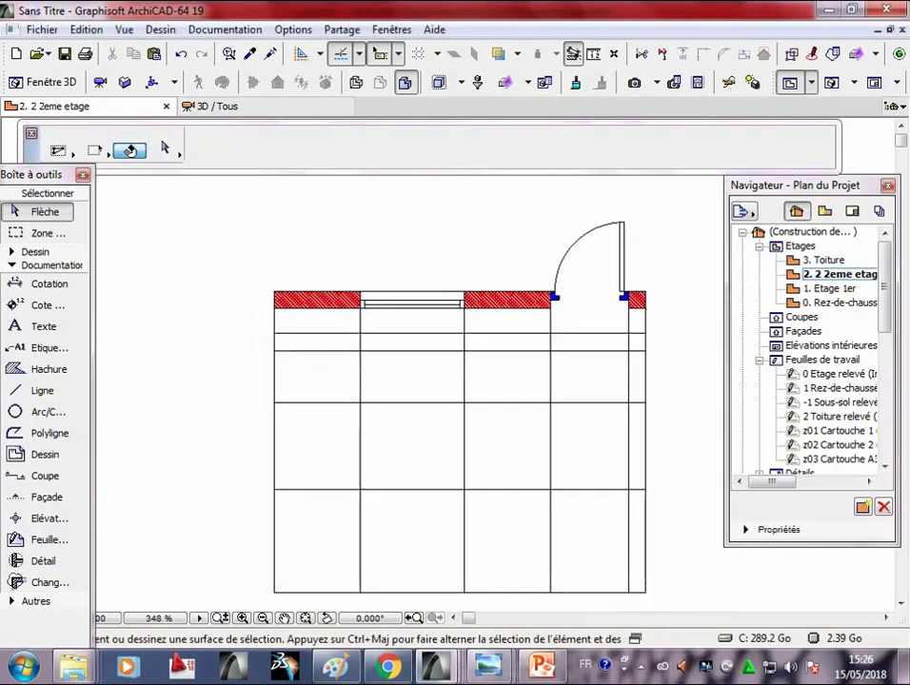
{"action": "left_click_drag", "start_coordinate": [242, 224], "coordinate": [686, 319]}
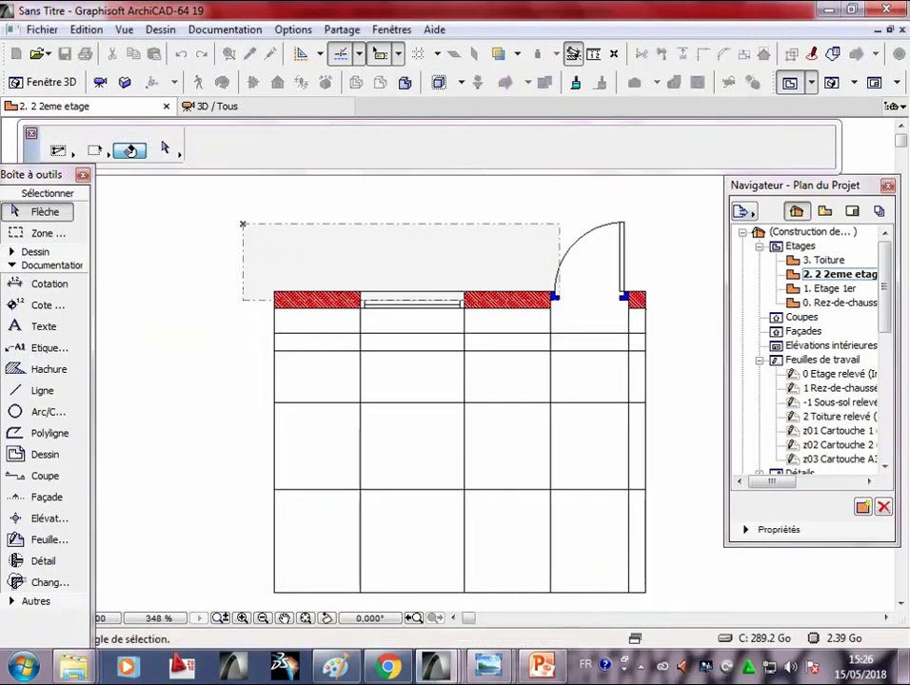
{"action": "key", "text": "ctrl+a"}
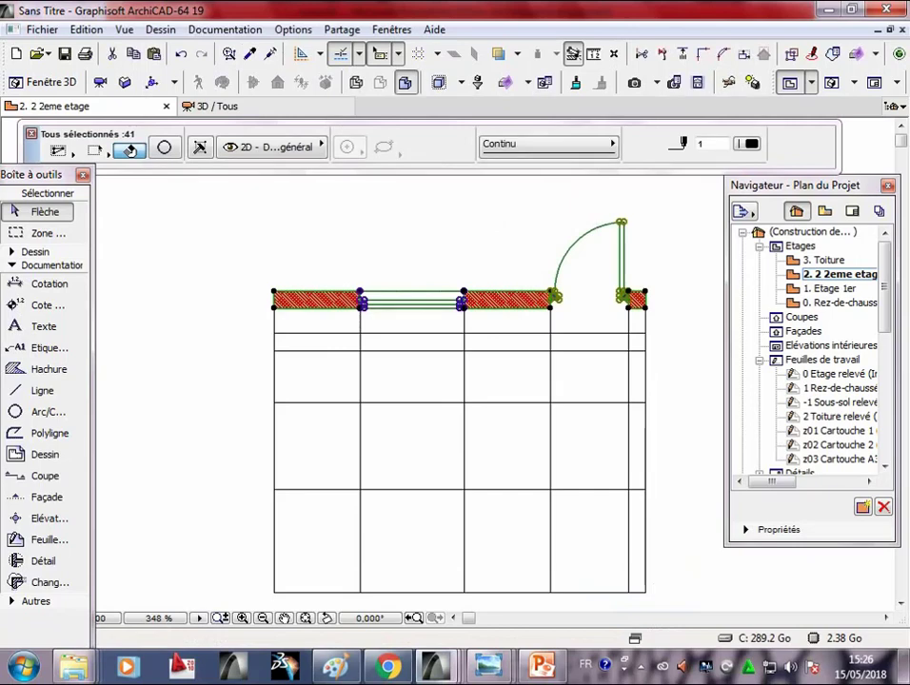
{"action": "left_click", "coordinate": [644, 298]}
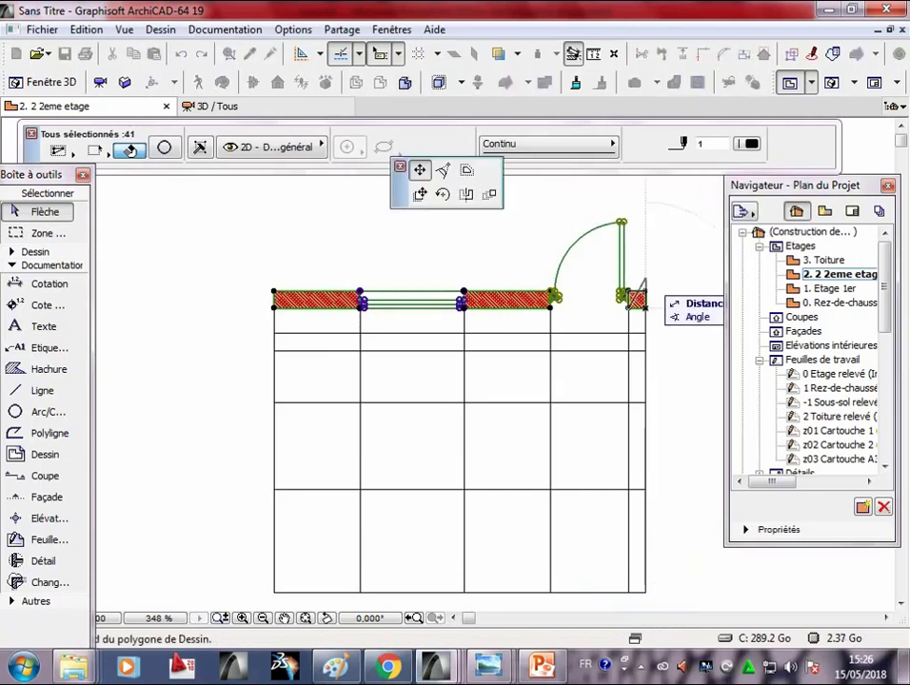
{"action": "key", "text": "Escape"}
- Move the selected wall, window and door upward, clear of the façade grid
{"action": "right_click", "coordinate": [560, 286]}
{"action": "mouse_move", "coordinate": [611, 436]}
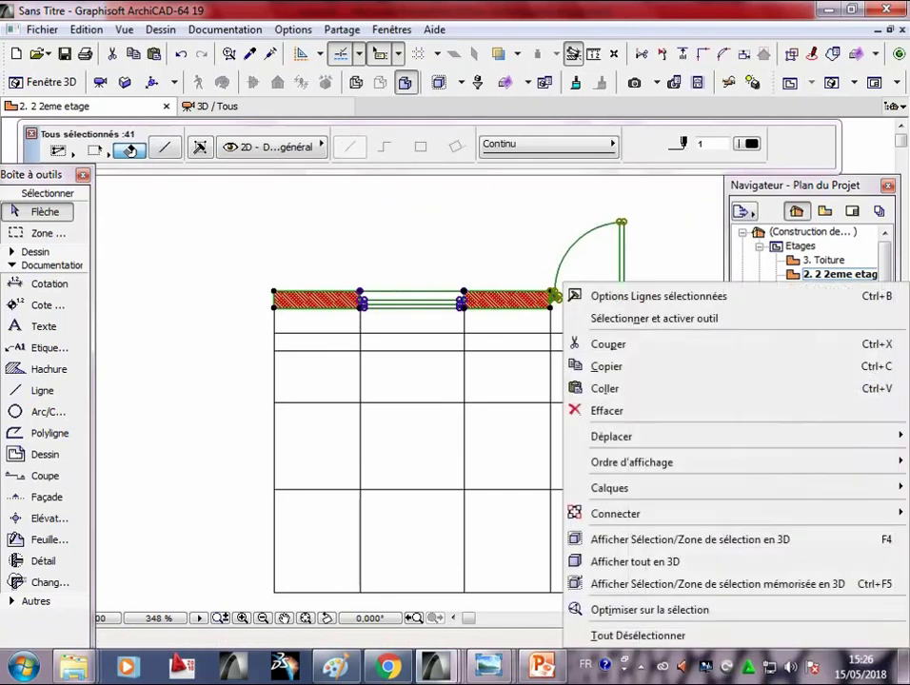
{"action": "left_click", "coordinate": [385, 436]}
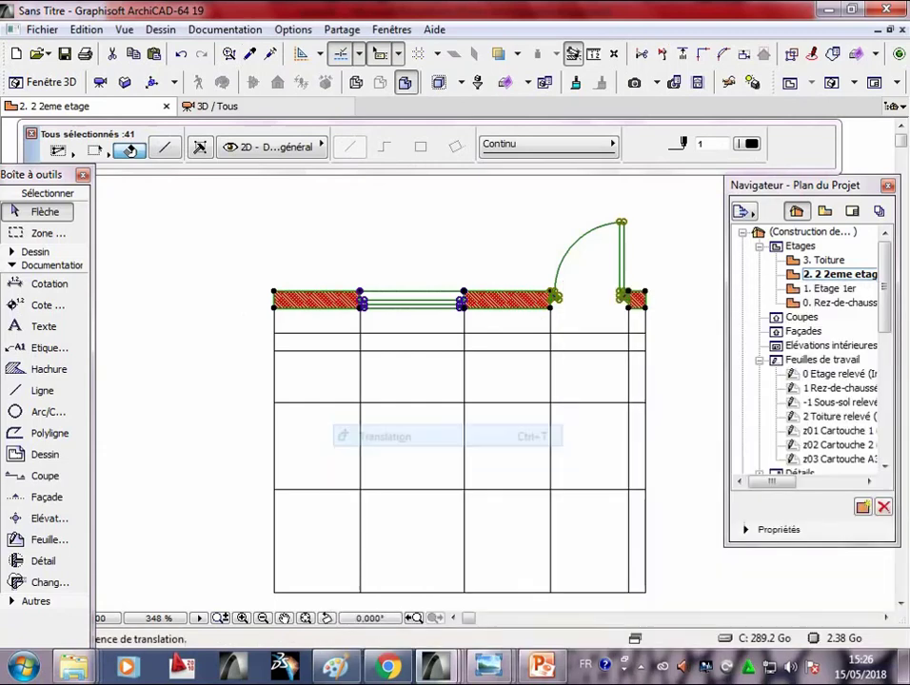
{"action": "left_click", "coordinate": [634, 666]}
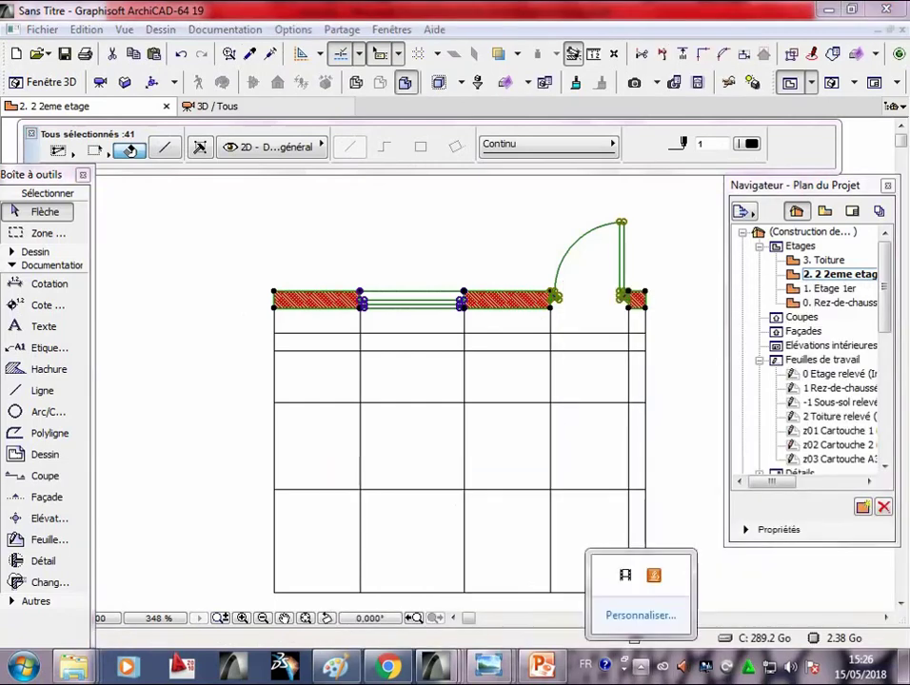
{"action": "left_click", "coordinate": [466, 429]}
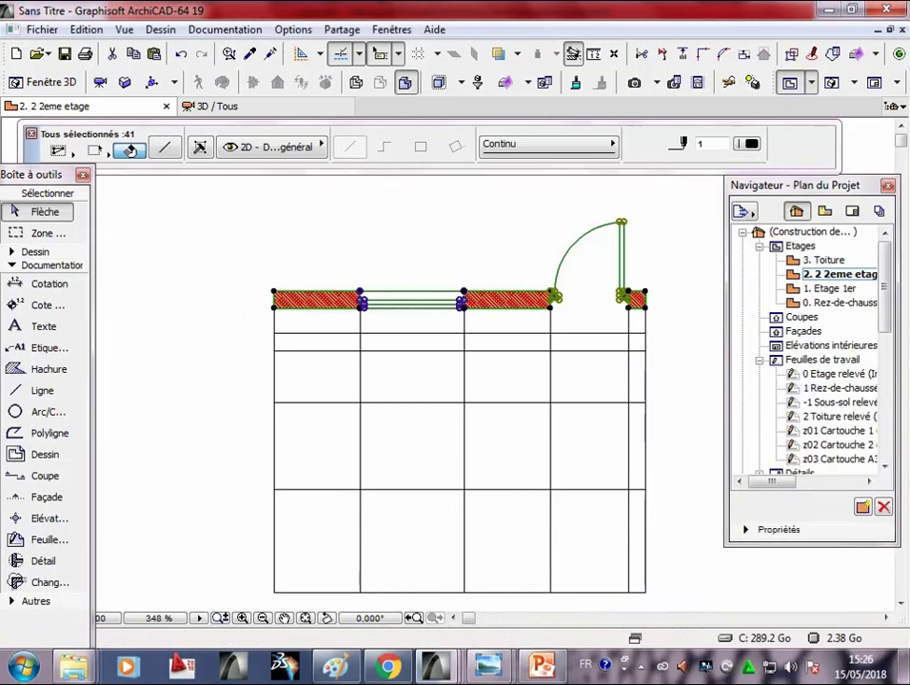
{"action": "left_click", "coordinate": [636, 298]}
{"action": "right_click", "coordinate": [562, 287]}
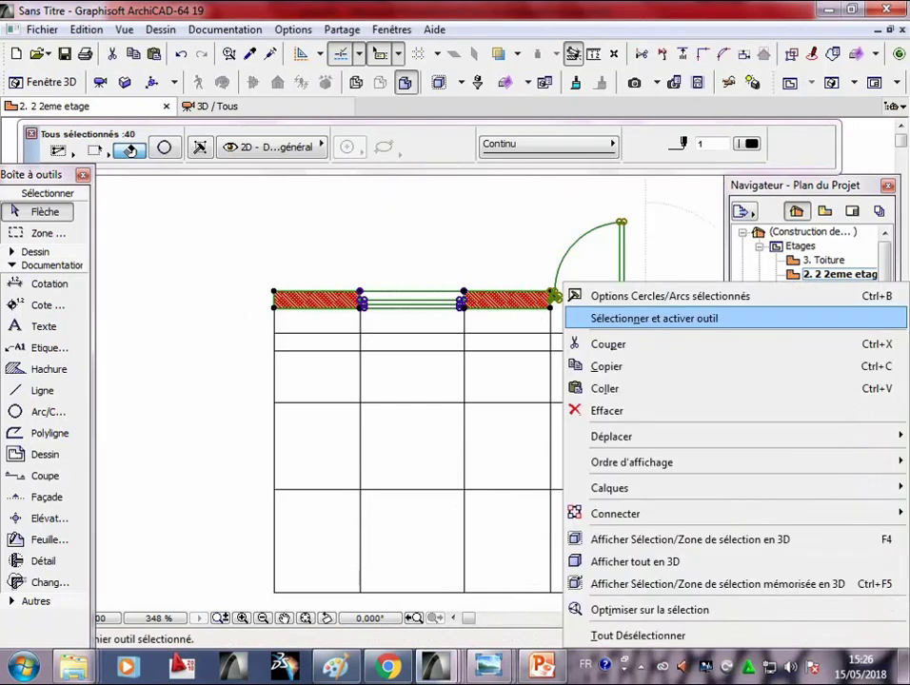
{"action": "key", "text": "Escape"}
{"action": "right_click", "coordinate": [560, 289]}
{"action": "mouse_move", "coordinate": [611, 436]}
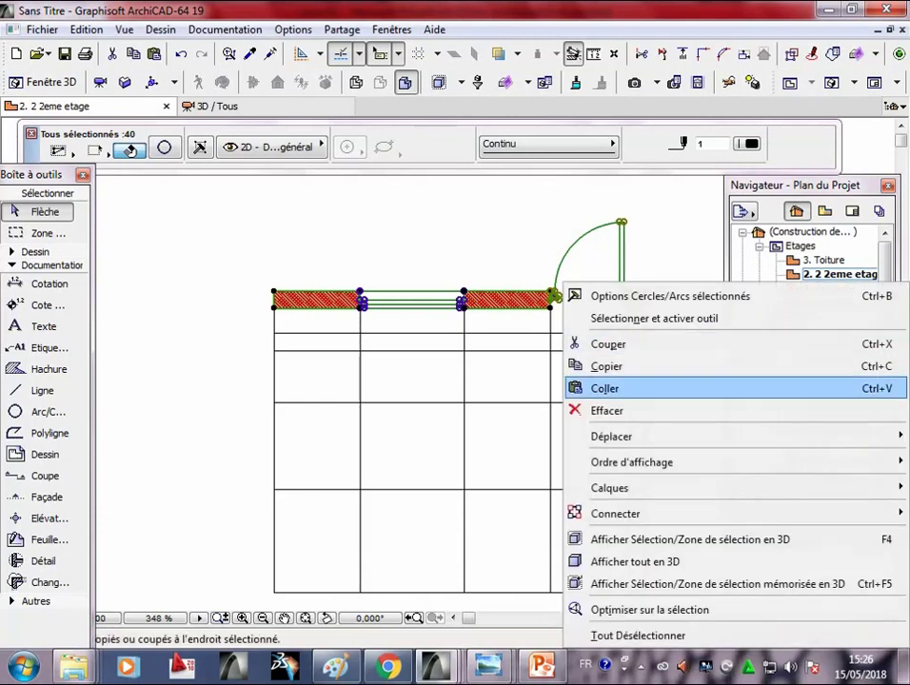
{"action": "left_click", "coordinate": [385, 436]}
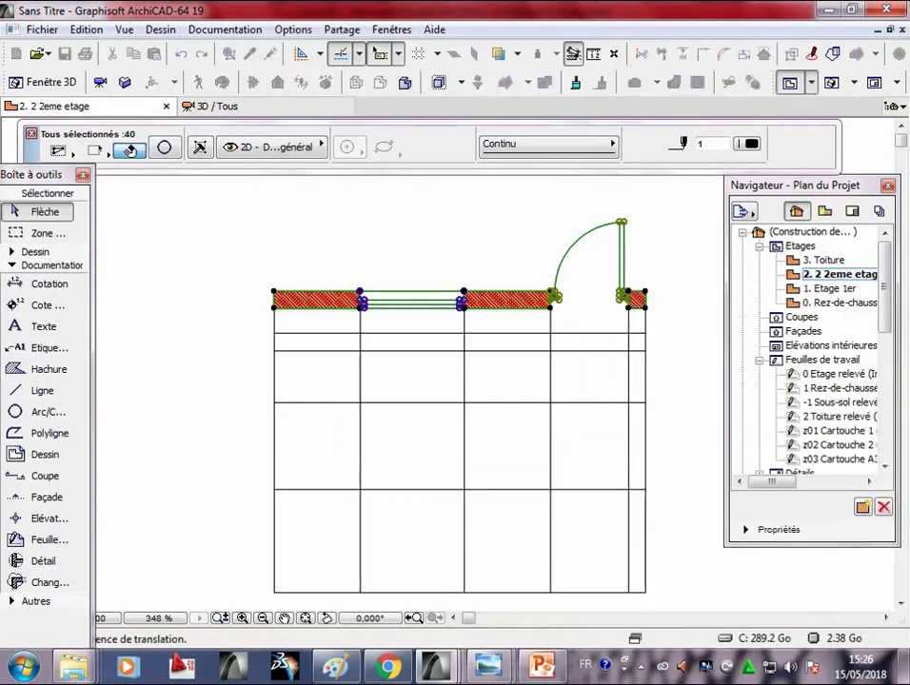
{"action": "left_click", "coordinate": [646, 301]}
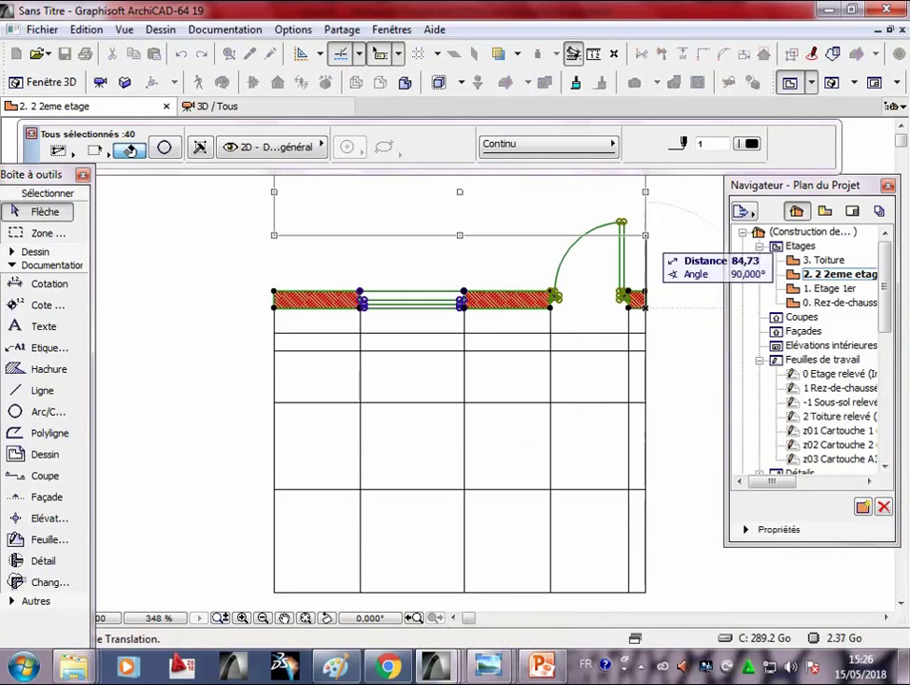
{"action": "left_click", "coordinate": [645, 235]}
{"action": "scroll", "coordinate": [648, 414], "scroll_direction": "down", "scroll_amount": 3}
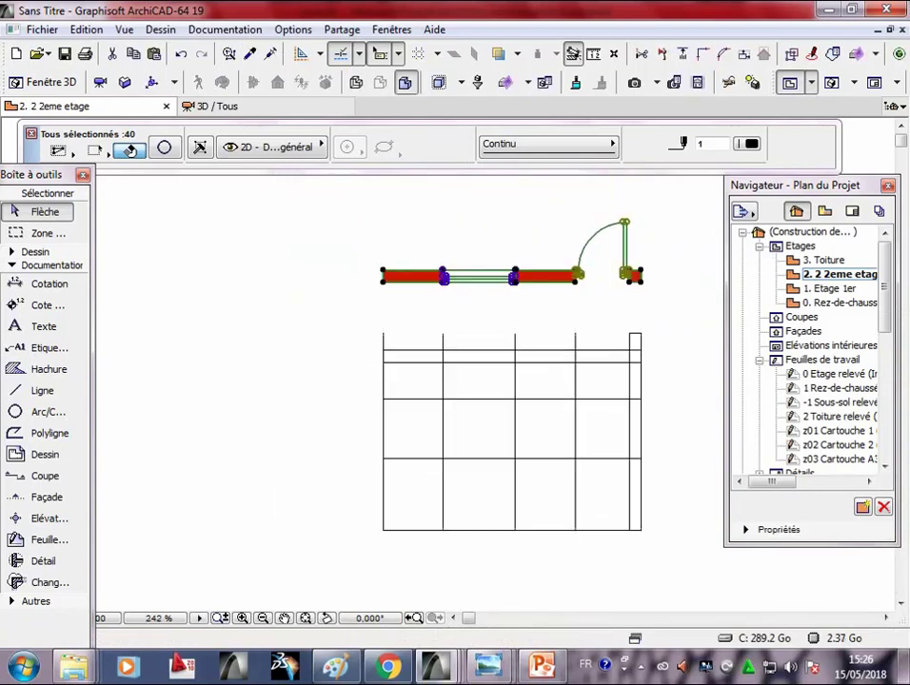
{"action": "key", "text": "Escape"}
{"action": "left_click", "coordinate": [640, 493]}
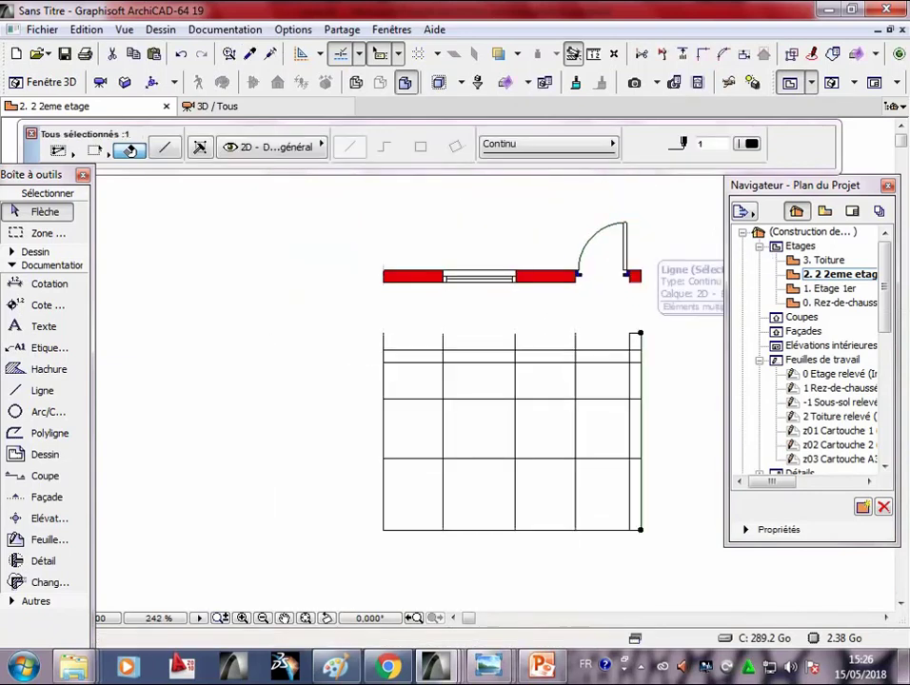
- Stretch the top ends of the three right-hand vertical grid lines upward
{"action": "scroll", "coordinate": [640, 333], "scroll_direction": "up", "scroll_amount": 3}
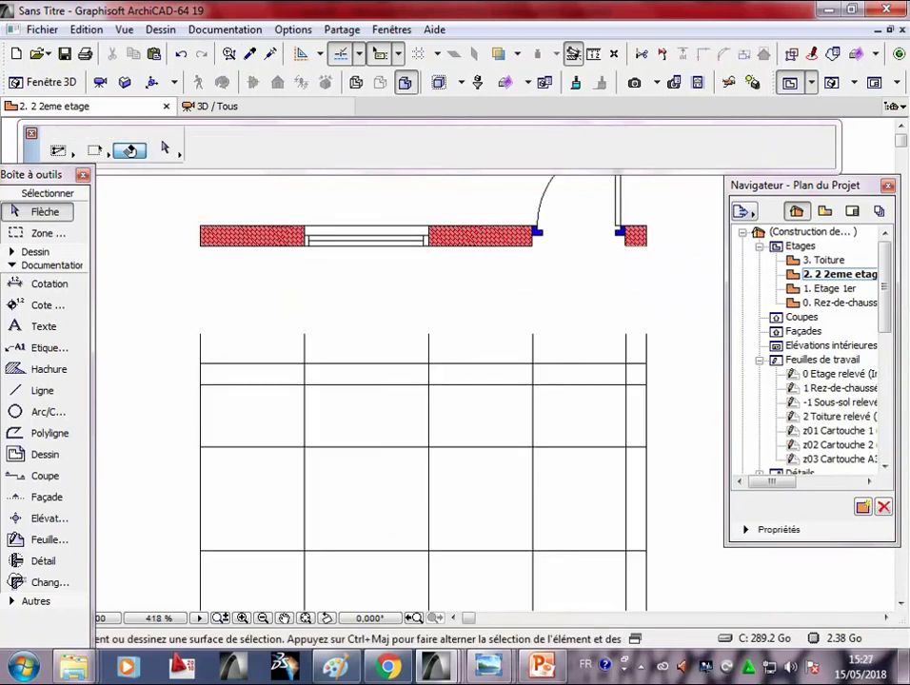
{"action": "left_click", "coordinate": [646, 504]}
{"action": "left_click", "coordinate": [646, 334]}
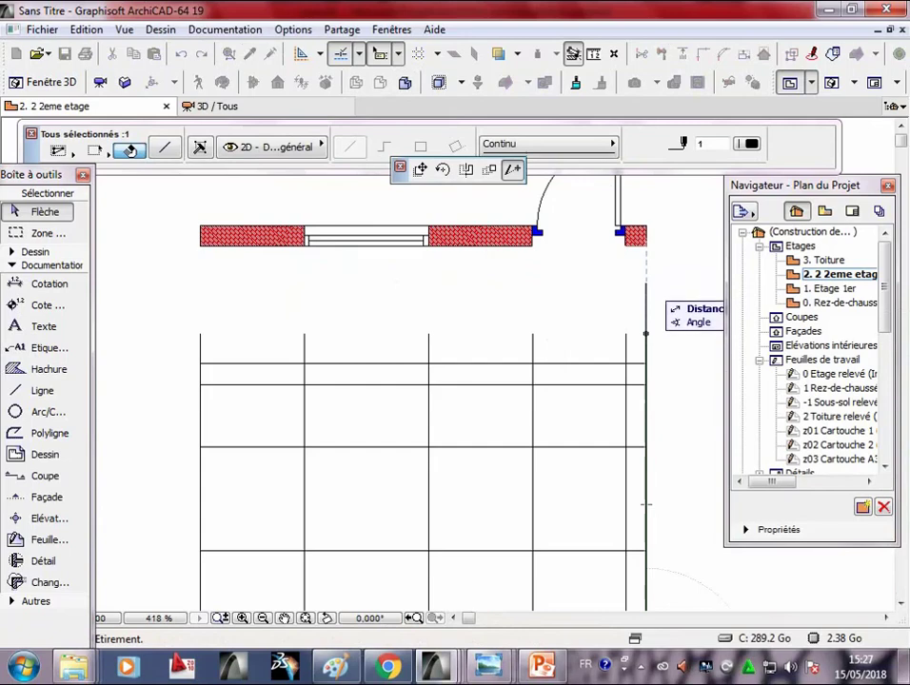
{"action": "left_click", "coordinate": [646, 283]}
{"action": "key", "text": "Escape"}
{"action": "left_click", "coordinate": [625, 428]}
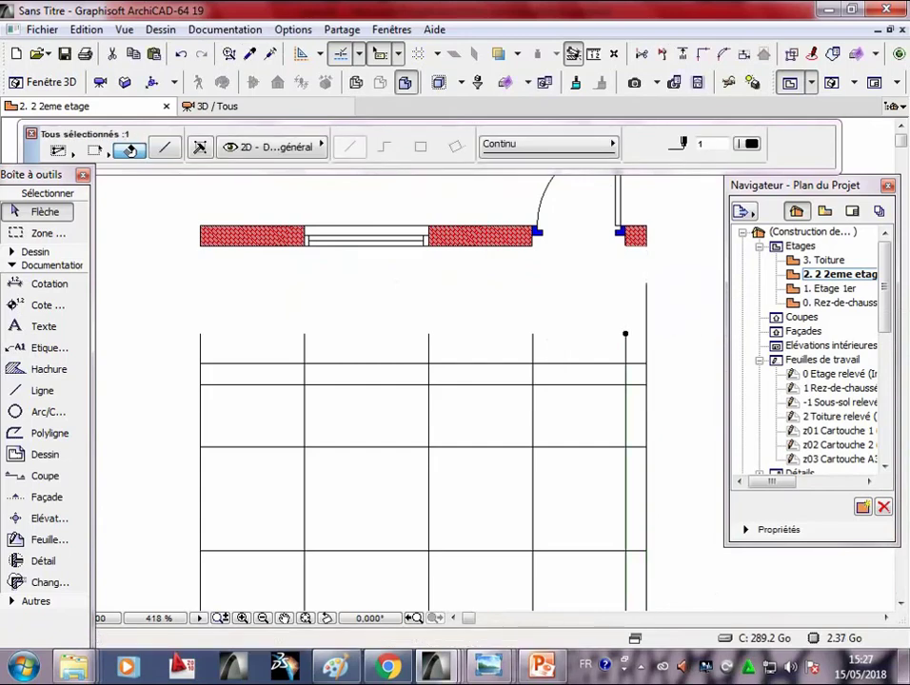
{"action": "left_click", "coordinate": [625, 334]}
{"action": "left_click", "coordinate": [626, 285]}
{"action": "left_click", "coordinate": [532, 504]}
{"action": "left_click", "coordinate": [531, 334]}
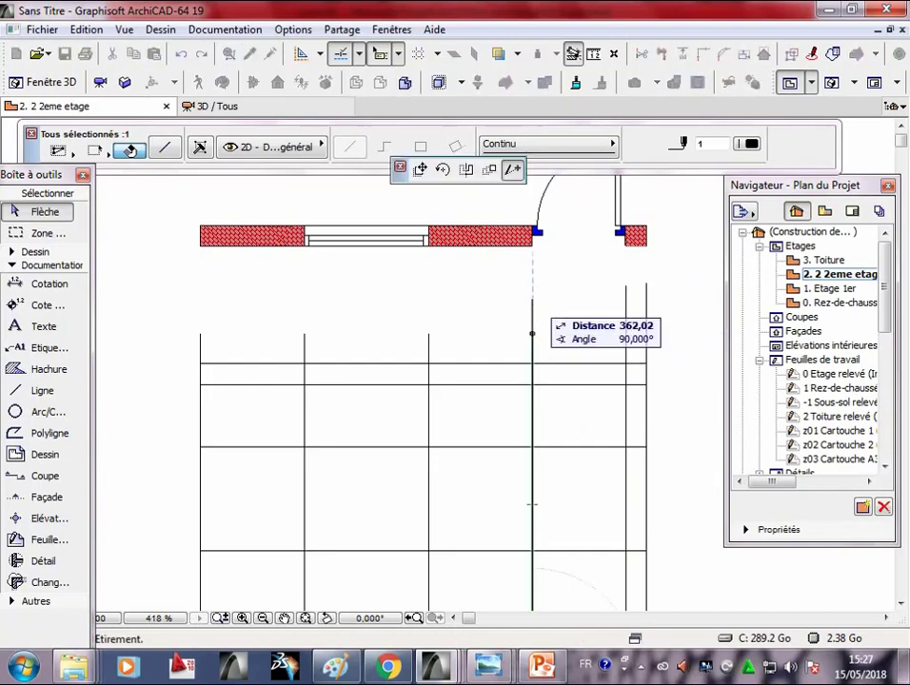
{"action": "left_click", "coordinate": [532, 286]}
- Stretch the remaining three vertical lines, through the leftmost, up to the same height
{"action": "left_click", "coordinate": [426, 502]}
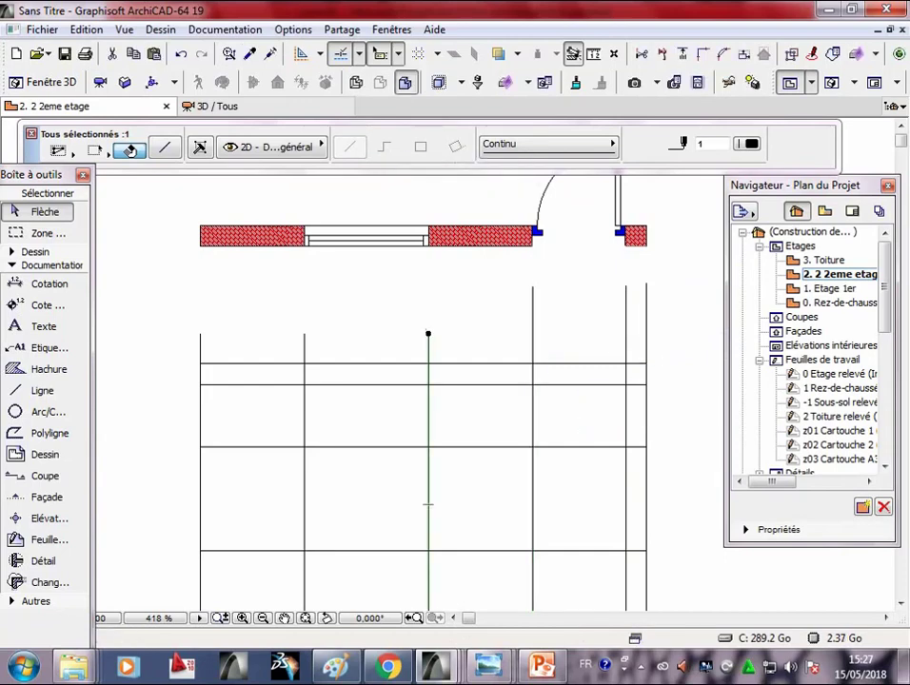
{"action": "left_click", "coordinate": [429, 334]}
{"action": "left_click", "coordinate": [428, 286]}
{"action": "left_click", "coordinate": [304, 505]}
{"action": "left_click", "coordinate": [303, 334]}
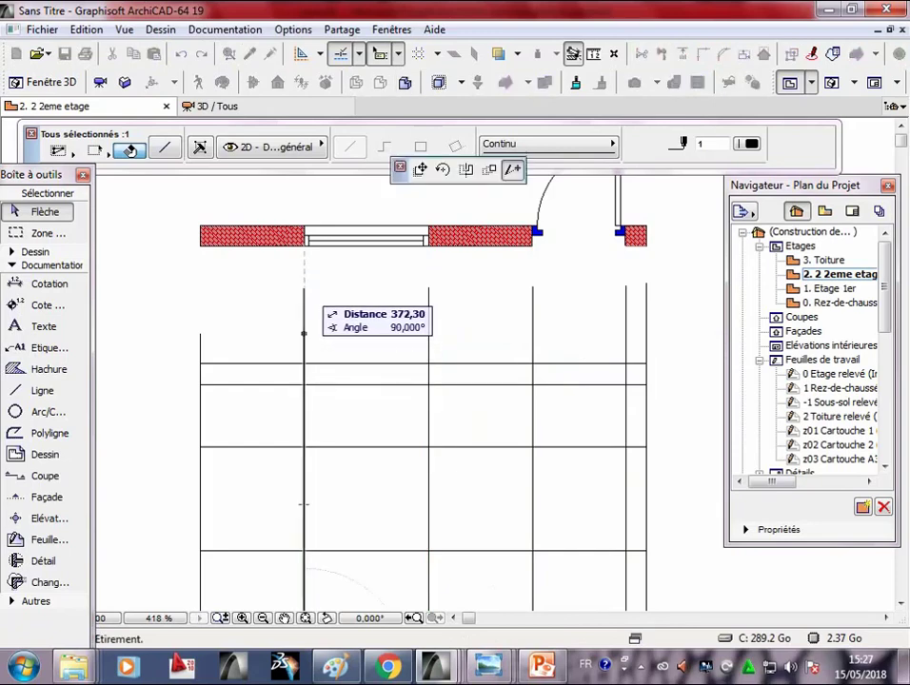
{"action": "left_click", "coordinate": [304, 288]}
{"action": "left_click", "coordinate": [199, 502]}
{"action": "left_click", "coordinate": [198, 334]}
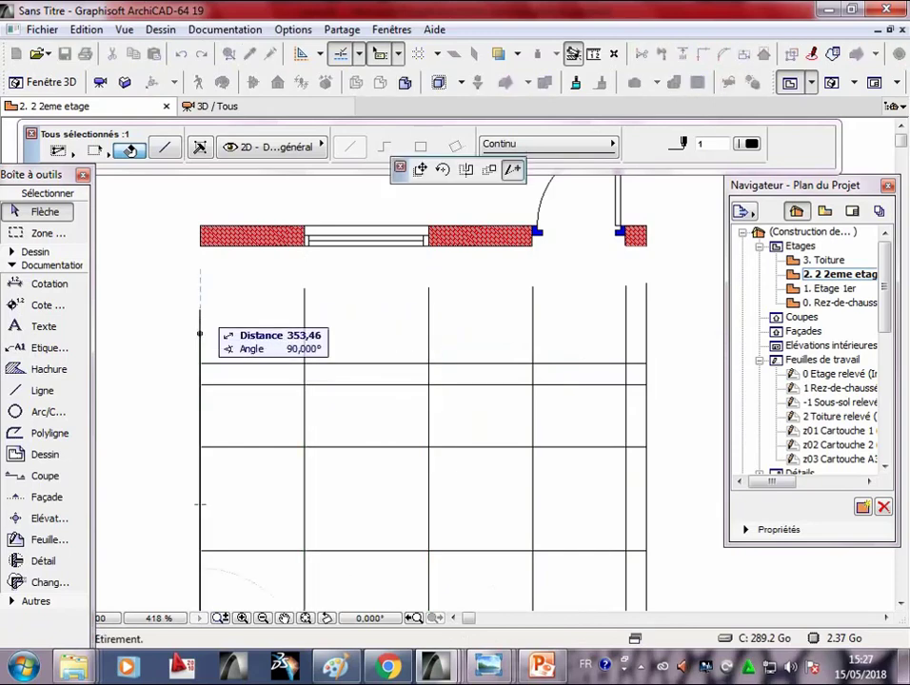
{"action": "left_click", "coordinate": [199, 285]}
{"action": "key", "text": "Escape"}
{"action": "scroll", "coordinate": [476, 342], "scroll_direction": "down", "scroll_amount": 2}
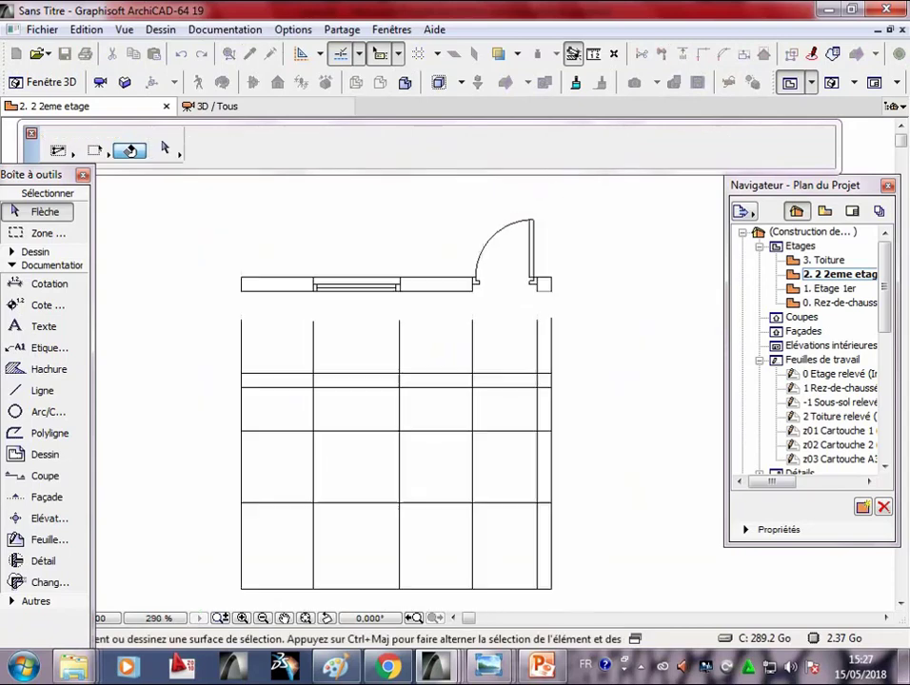
- Copy the horizontal line 80 units upward as the new top edge of the elevation
{"action": "mouse_move", "coordinate": [438, 419]}
{"action": "middle_mouse_down"}
{"action": "mouse_move", "coordinate": [490, 433]}
{"action": "mouse_move", "coordinate": [486, 424]}
{"action": "middle_mouse_up"}
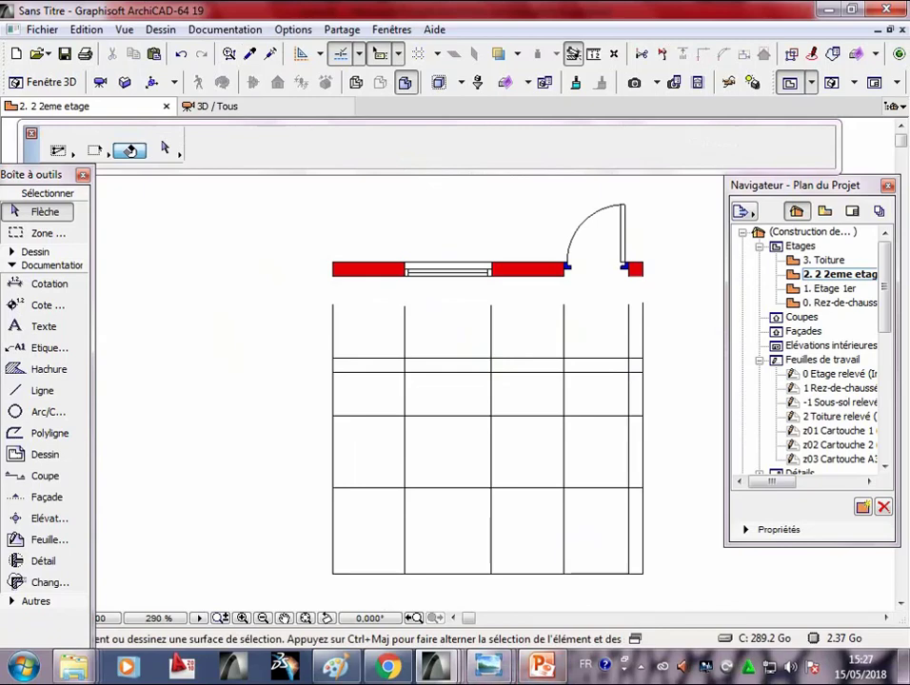
{"action": "left_click", "coordinate": [472, 358]}
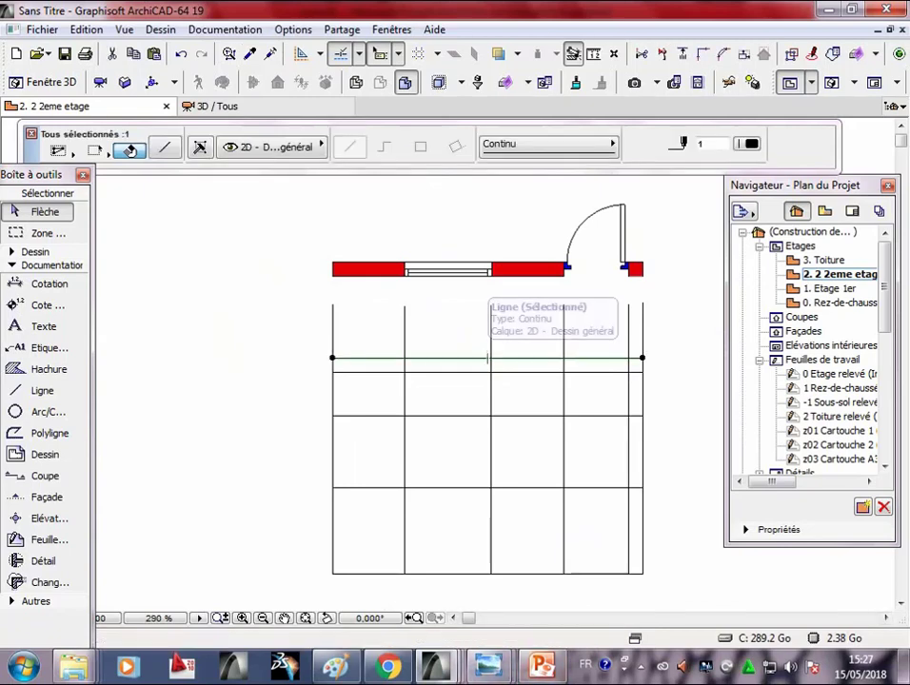
{"action": "right_click", "coordinate": [470, 358]}
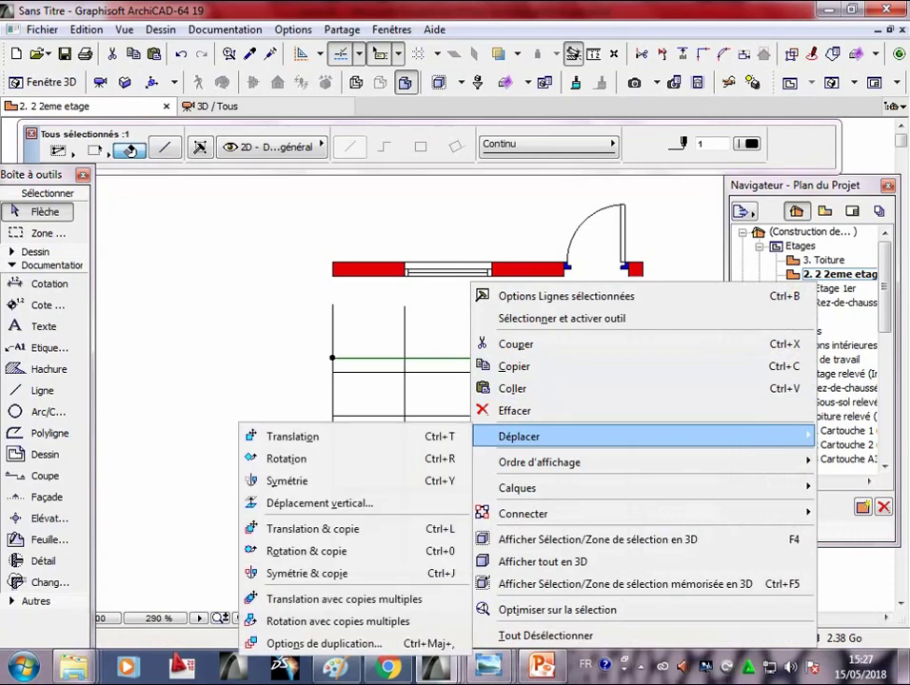
{"action": "left_click", "coordinate": [312, 528]}
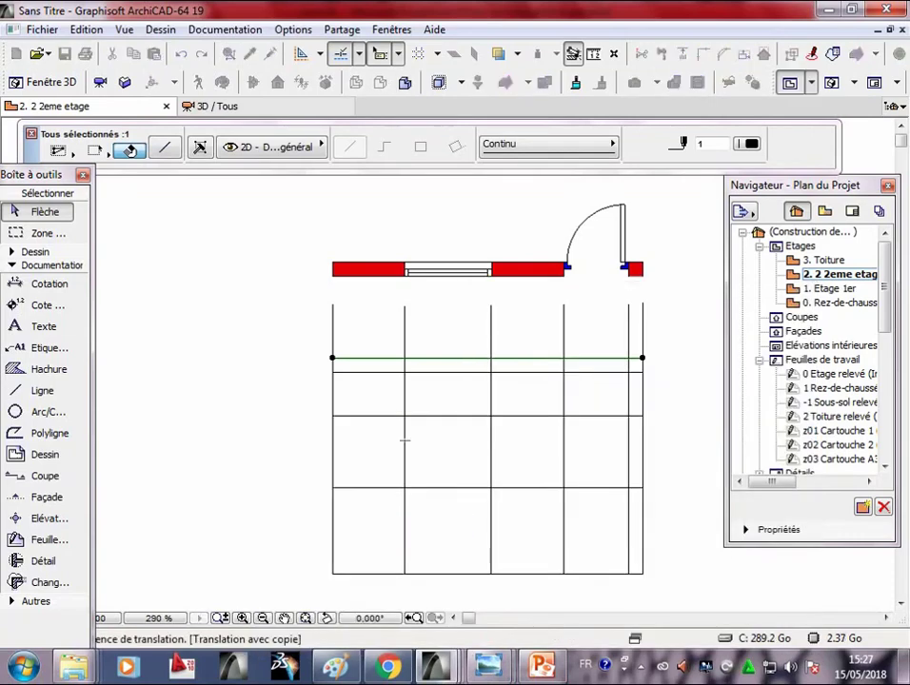
{"action": "left_click", "coordinate": [423, 358]}
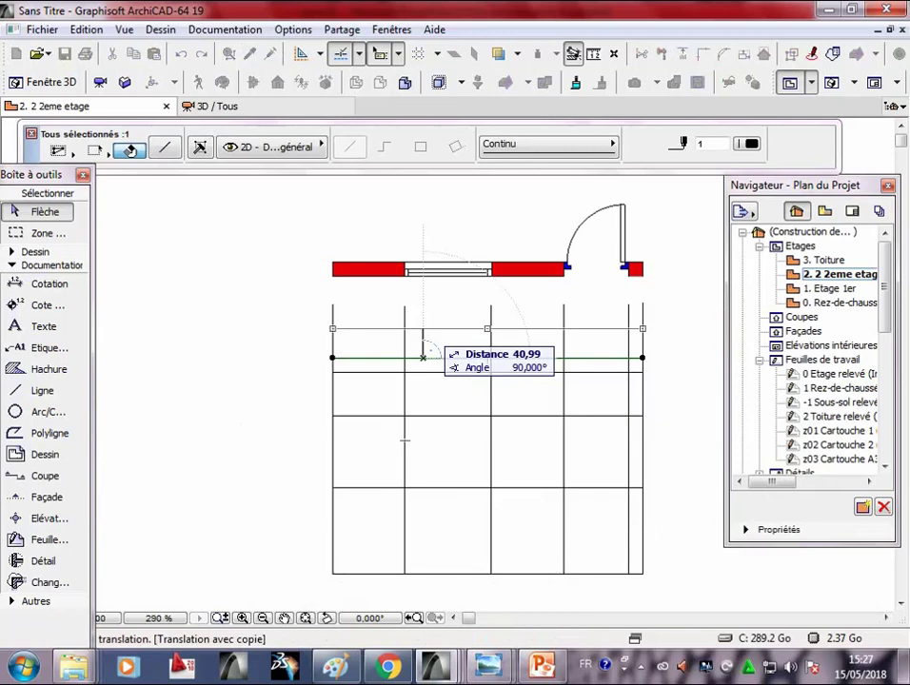
{"action": "key", "text": "Tab"}
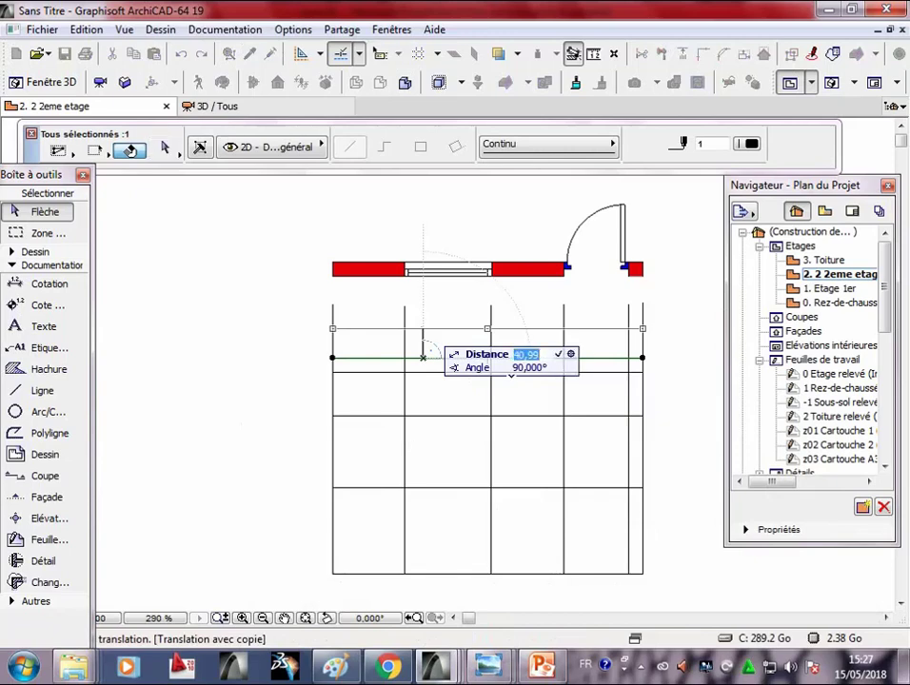
{"action": "type", "text": "80"}
{"action": "key", "text": "Return"}
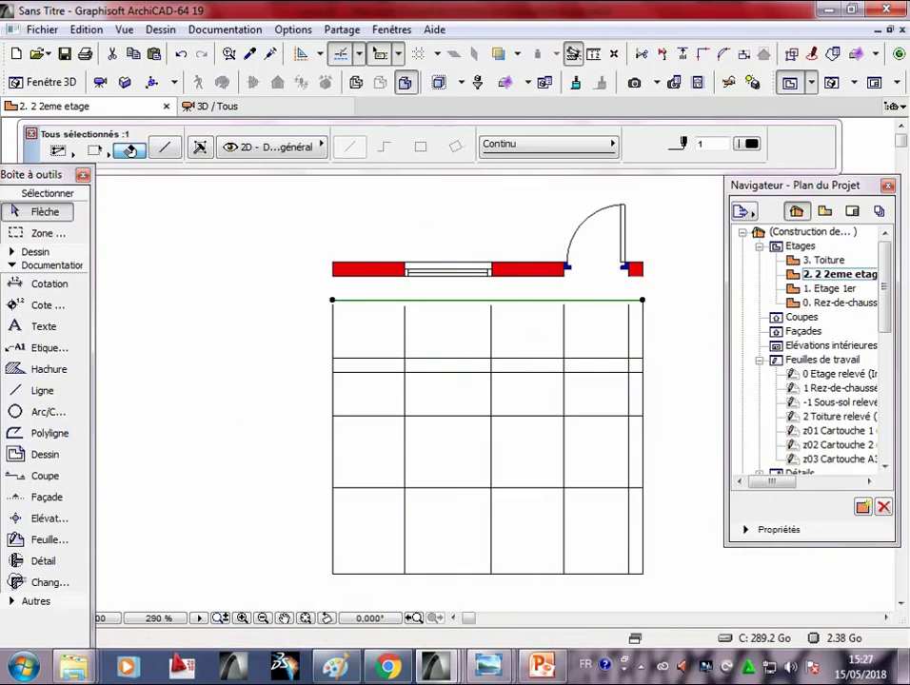
- Extend the four right-hand vertical lines' top ends up to the new top line
{"action": "middle_click_drag", "start_coordinate": [475, 428], "coordinate": [465, 466]}
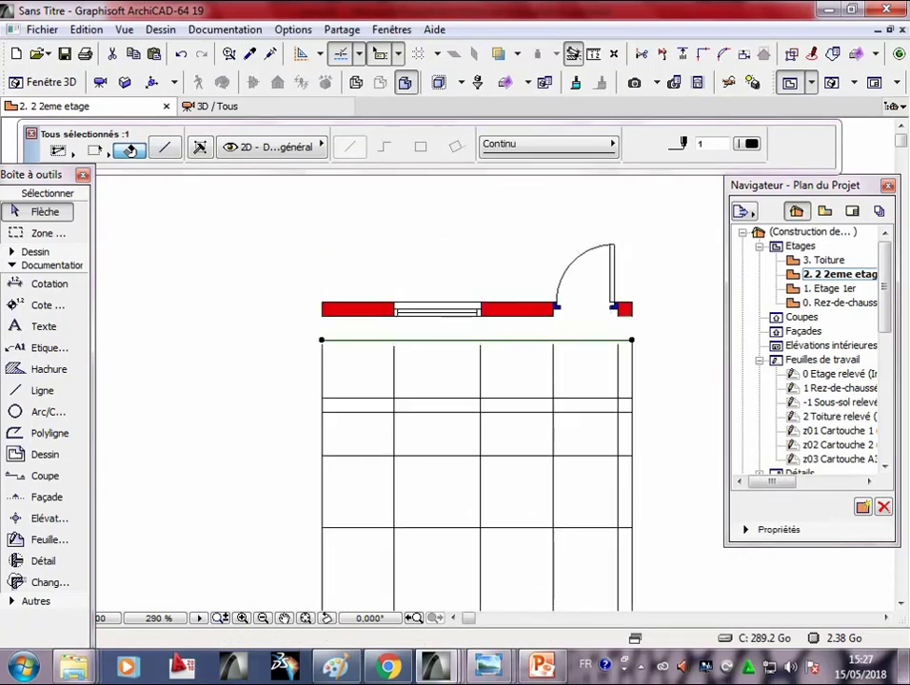
{"action": "scroll", "coordinate": [618, 344], "scroll_direction": "up", "scroll_amount": 3}
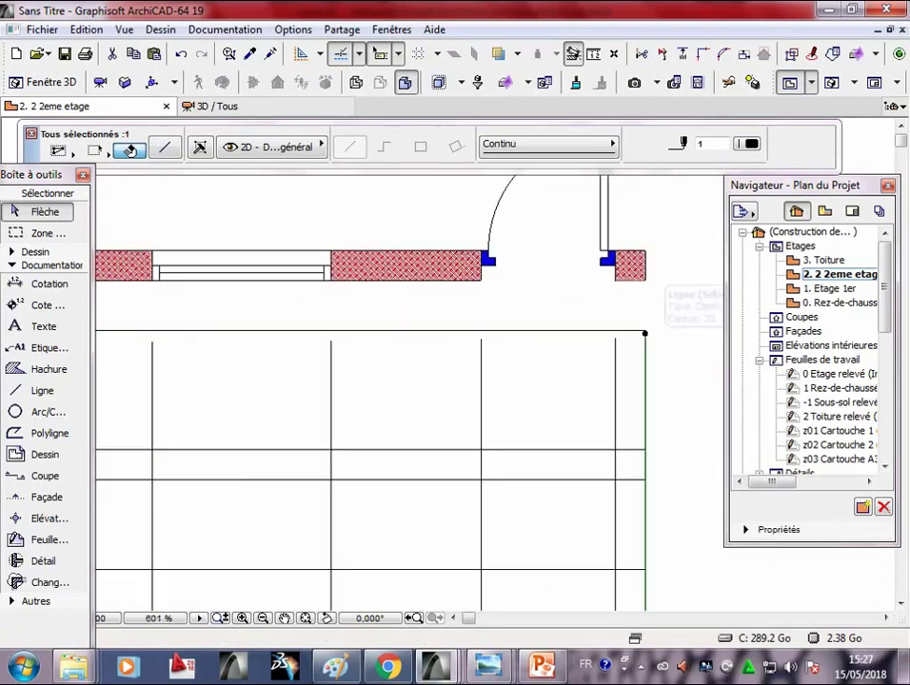
{"action": "left_click", "coordinate": [644, 333]}
{"action": "left_click", "coordinate": [644, 305]}
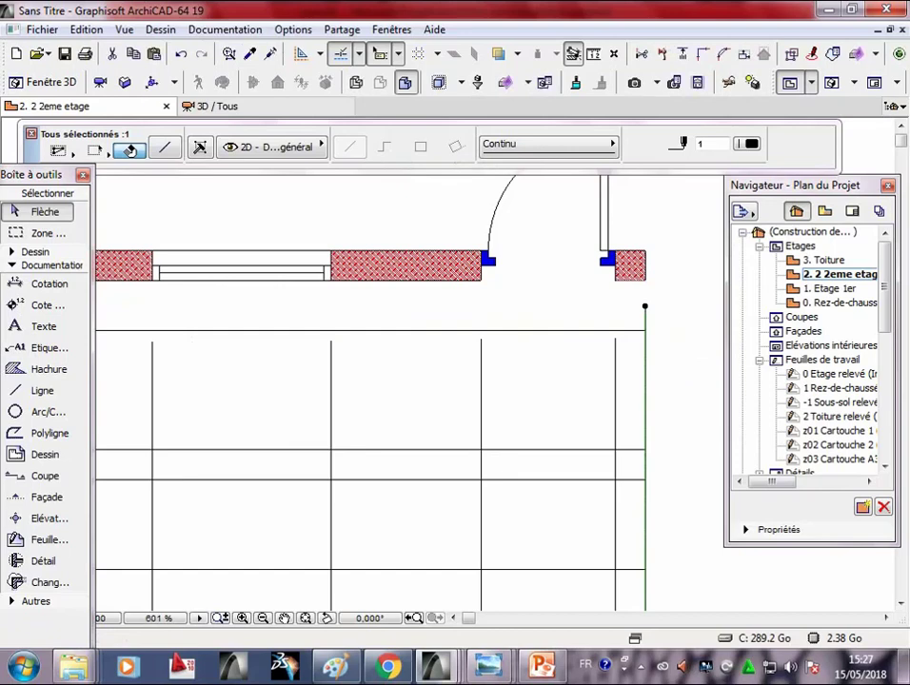
{"action": "left_click", "coordinate": [615, 400]}
{"action": "left_click", "coordinate": [615, 338]}
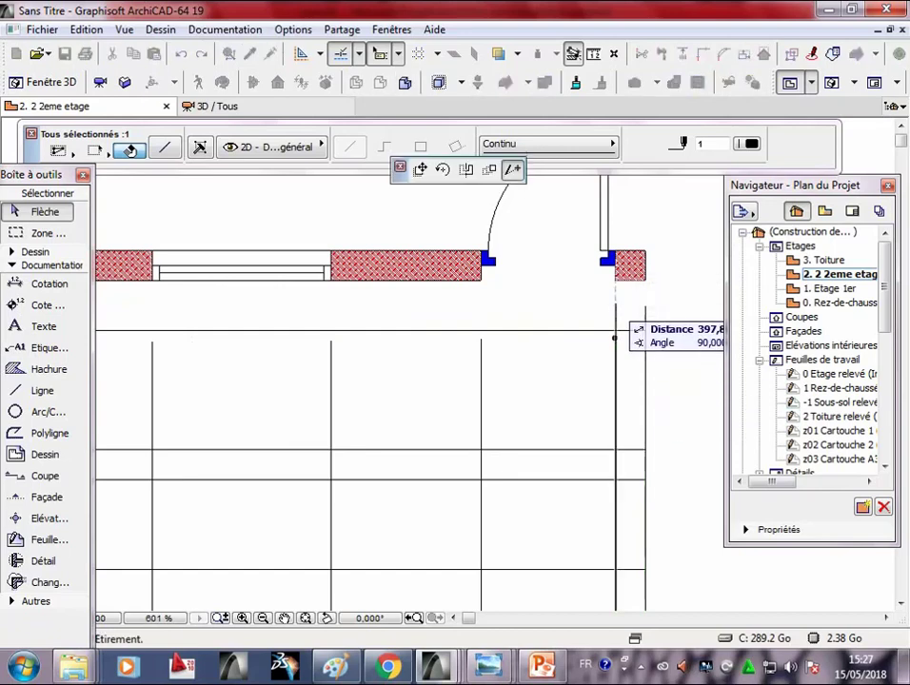
{"action": "left_click", "coordinate": [615, 305]}
{"action": "left_click", "coordinate": [480, 399]}
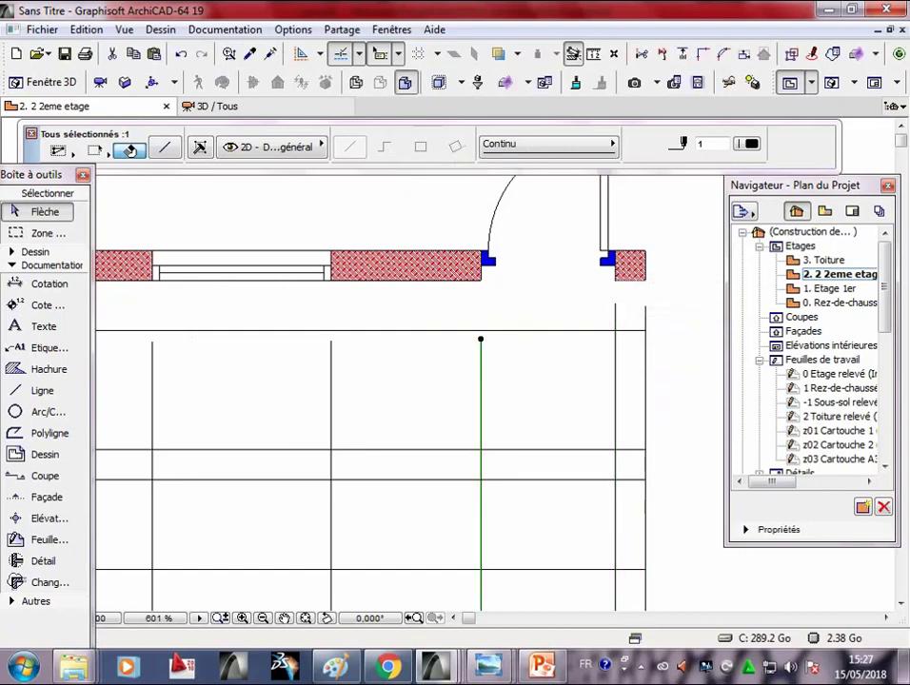
{"action": "left_click", "coordinate": [480, 339]}
{"action": "left_click", "coordinate": [481, 311]}
{"action": "left_click", "coordinate": [331, 400]}
{"action": "left_click", "coordinate": [331, 339]}
{"action": "left_click", "coordinate": [330, 302]}
- Extend the two leftmost vertical lines up to the top line and deselect
{"action": "middle_click_drag", "start_coordinate": [380, 428], "coordinate": [510, 436]}
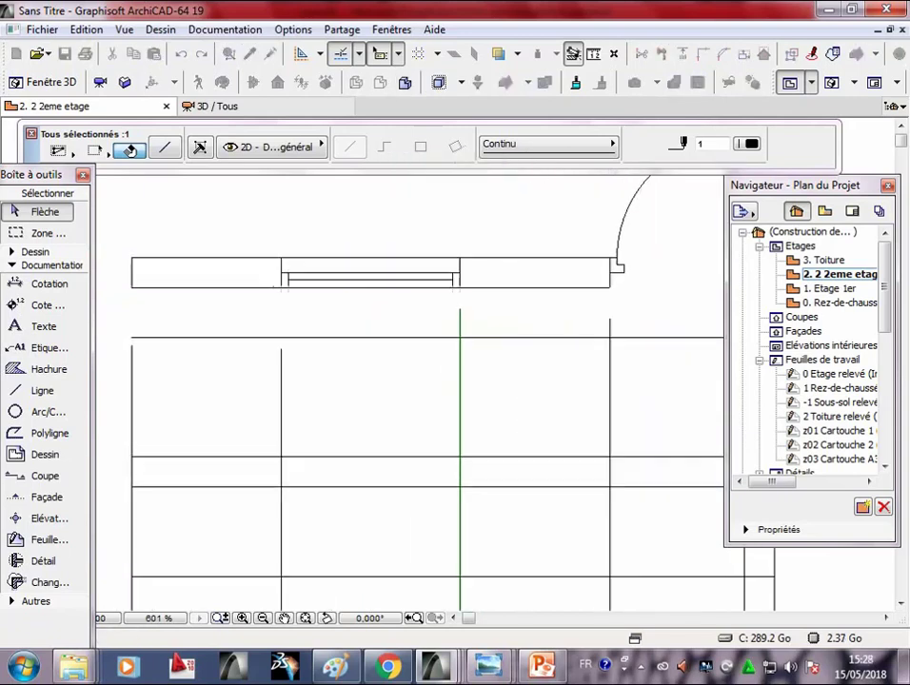
{"action": "left_click", "coordinate": [282, 428]}
{"action": "left_click", "coordinate": [282, 350]}
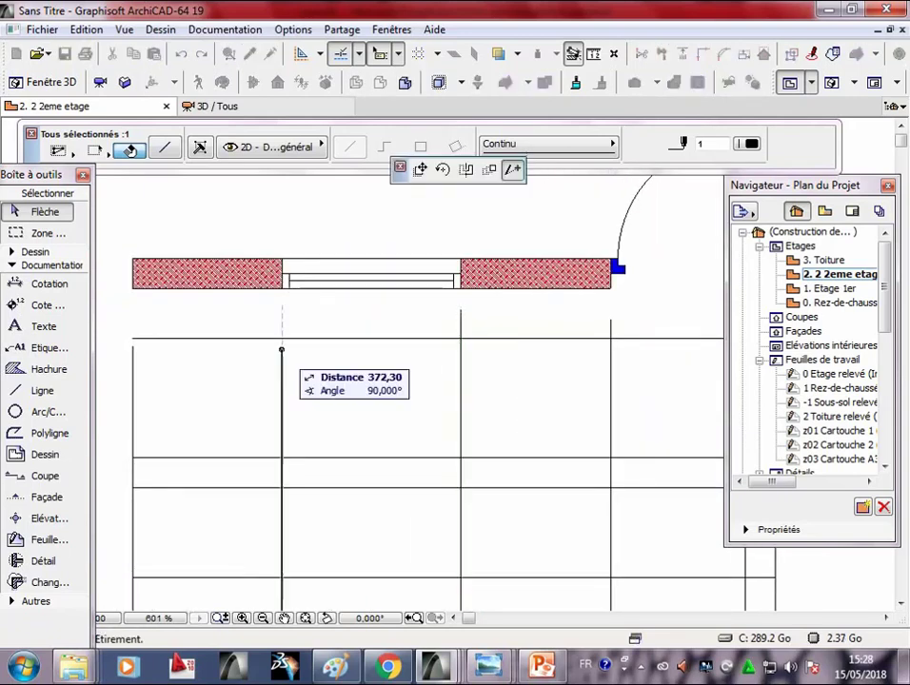
{"action": "left_click", "coordinate": [281, 316]}
{"action": "left_click", "coordinate": [132, 428]}
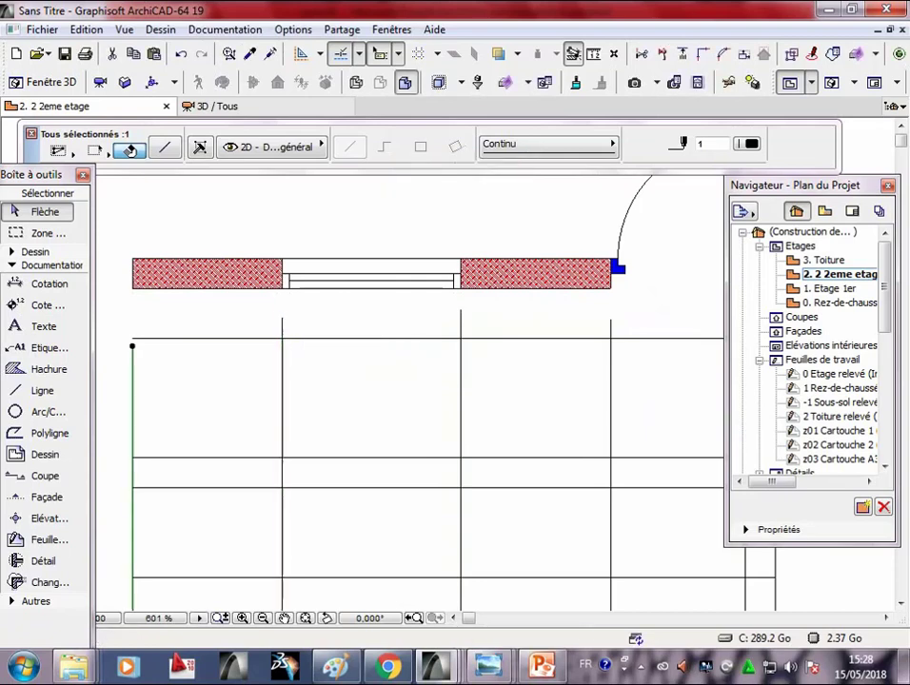
{"action": "left_click", "coordinate": [132, 346]}
{"action": "left_click", "coordinate": [132, 311]}
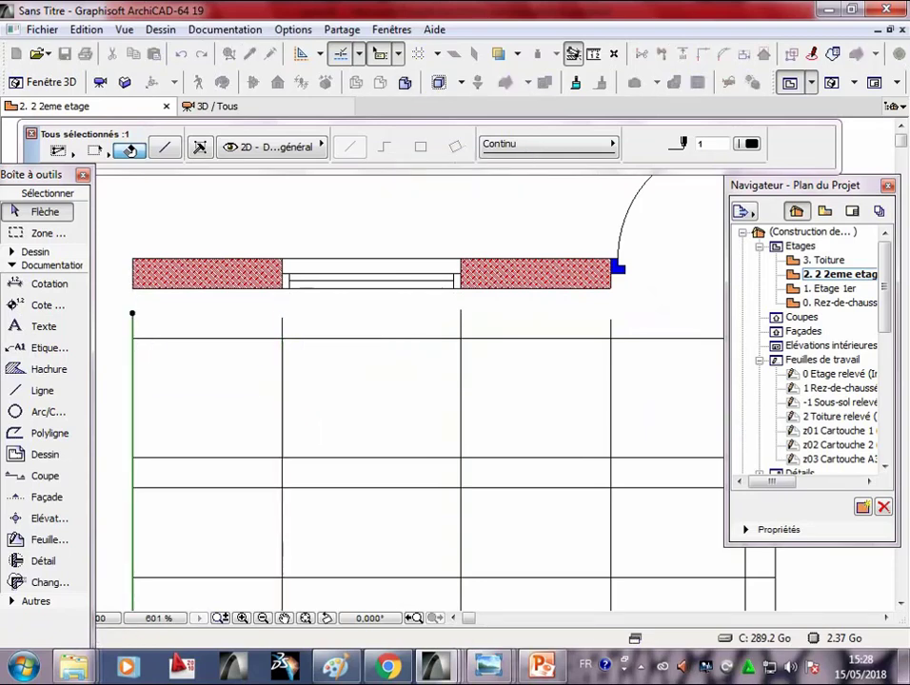
{"action": "key", "text": "Escape"}
- Recenter the façade drawing and bring up the reference slide in PowerPoint
{"action": "middle_click_drag", "start_coordinate": [428, 429], "coordinate": [396, 447]}
{"action": "scroll", "coordinate": [390, 411], "scroll_direction": "down", "scroll_amount": 3}
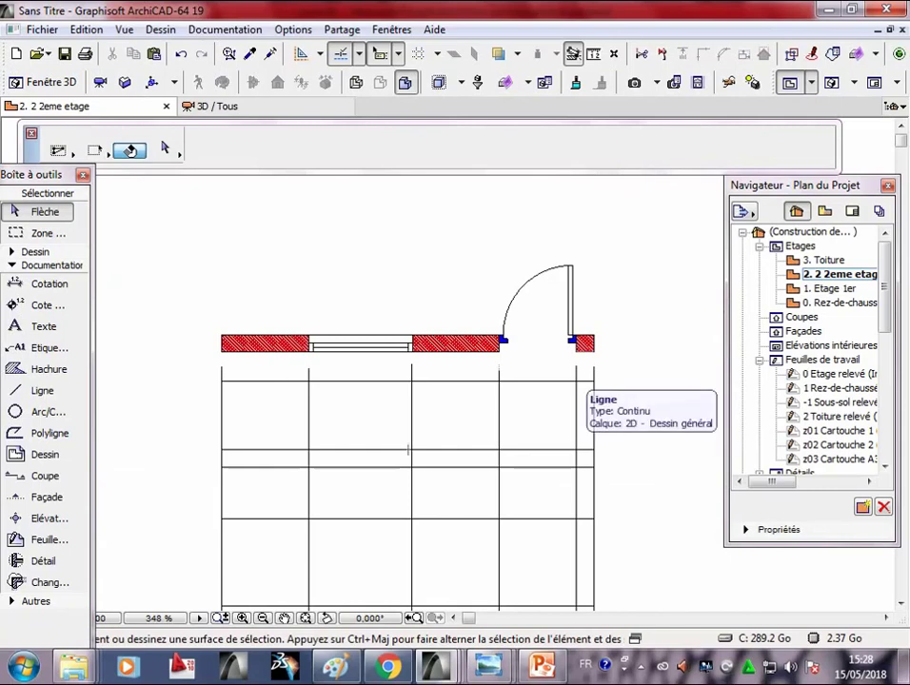
{"action": "middle_click_drag", "start_coordinate": [409, 448], "coordinate": [396, 468]}
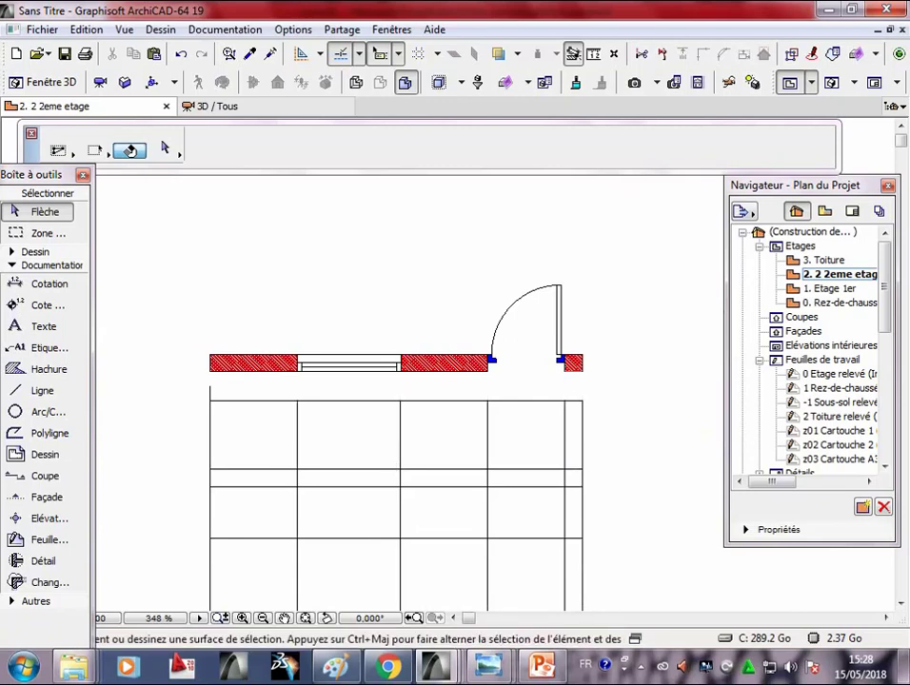
{"action": "scroll", "coordinate": [409, 400], "scroll_direction": "down", "scroll_amount": 3}
{"action": "scroll", "coordinate": [409, 381], "scroll_direction": "up", "scroll_amount": 2}
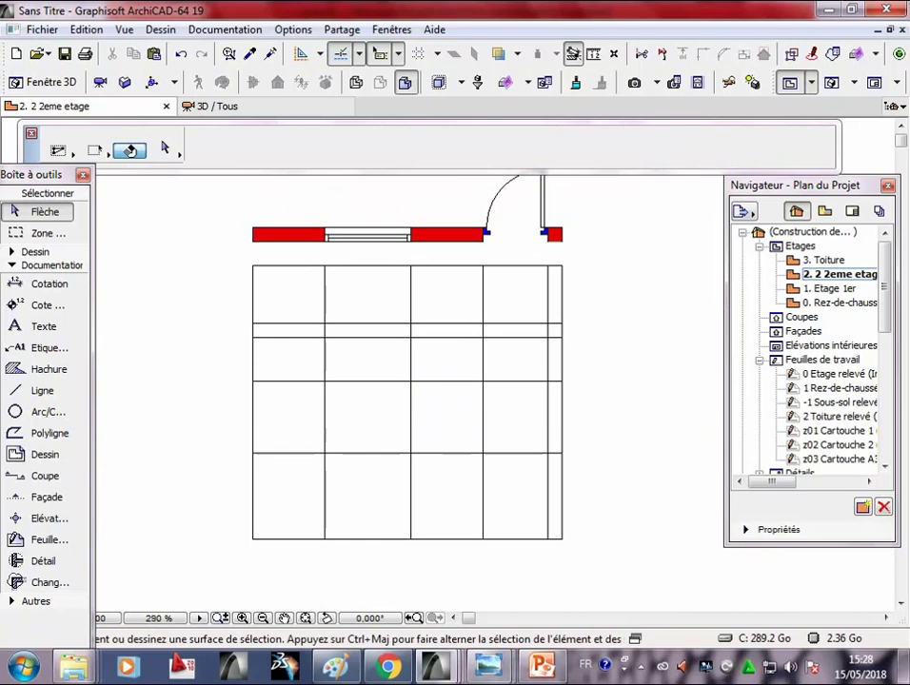
{"action": "left_click", "coordinate": [542, 667]}
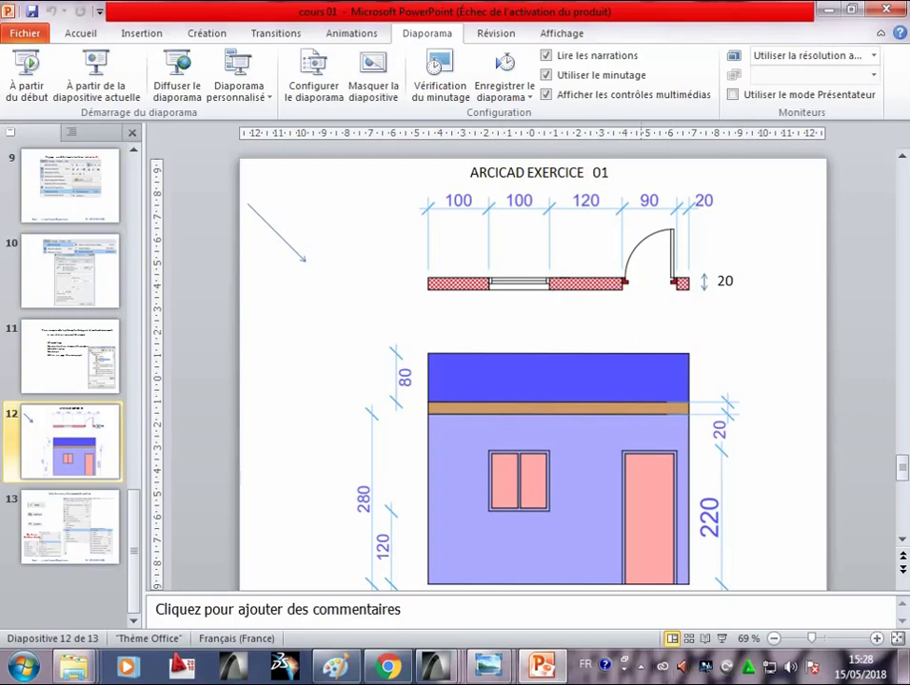
{"action": "mouse_move", "coordinate": [433, 666]}
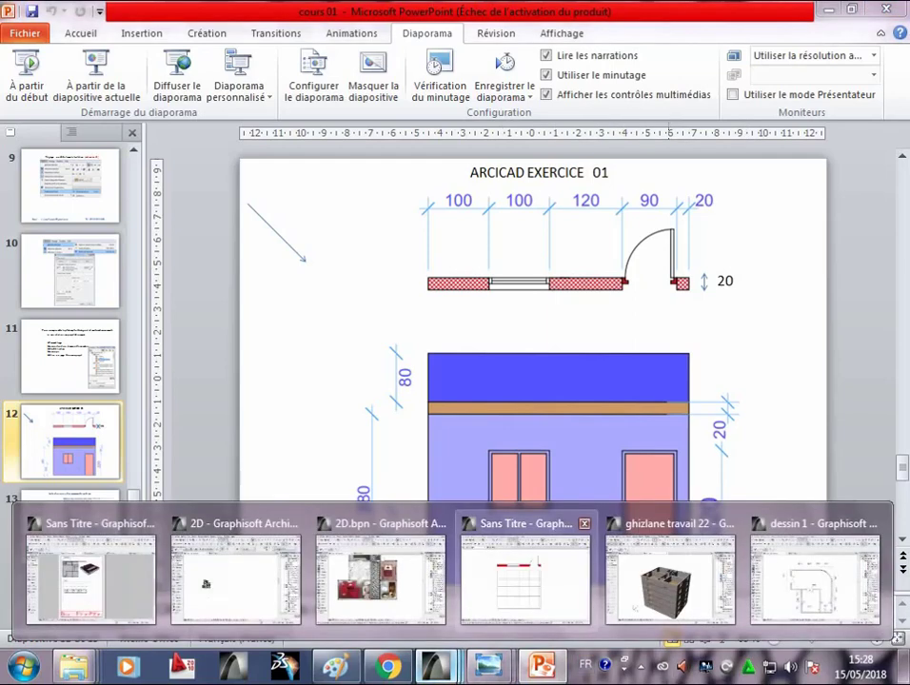
- Go back from the slide to ArchiCAD's 'Sans Titre' plan window
{"action": "left_click", "coordinate": [525, 571]}
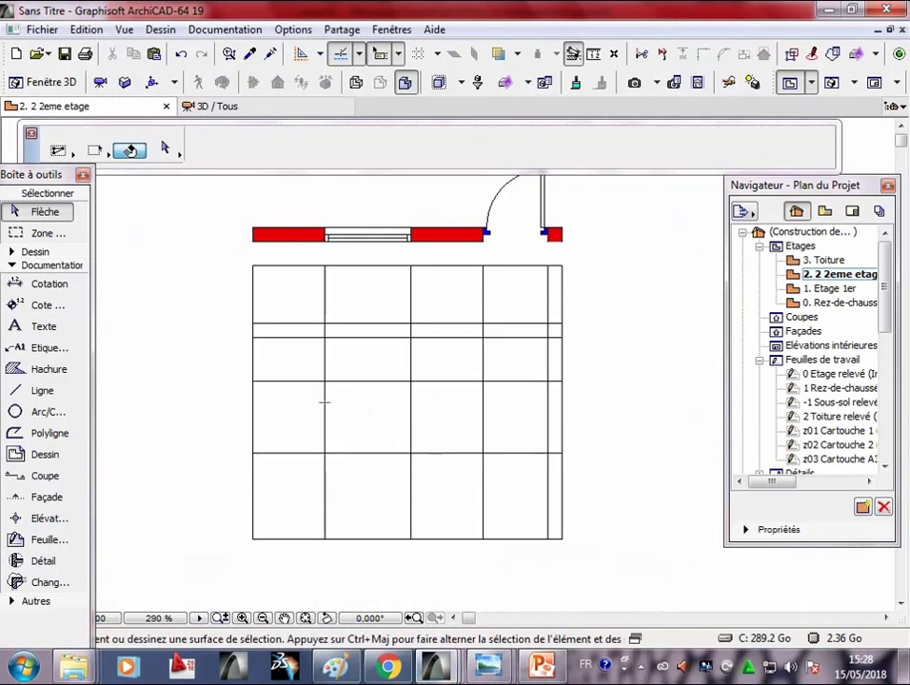
- Trim the surplus grid pieces around the window and the lower-left wall area
{"action": "left_click", "coordinate": [325, 495], "text": "ctrl"}
{"action": "left_click", "coordinate": [410, 495], "text": "ctrl"}
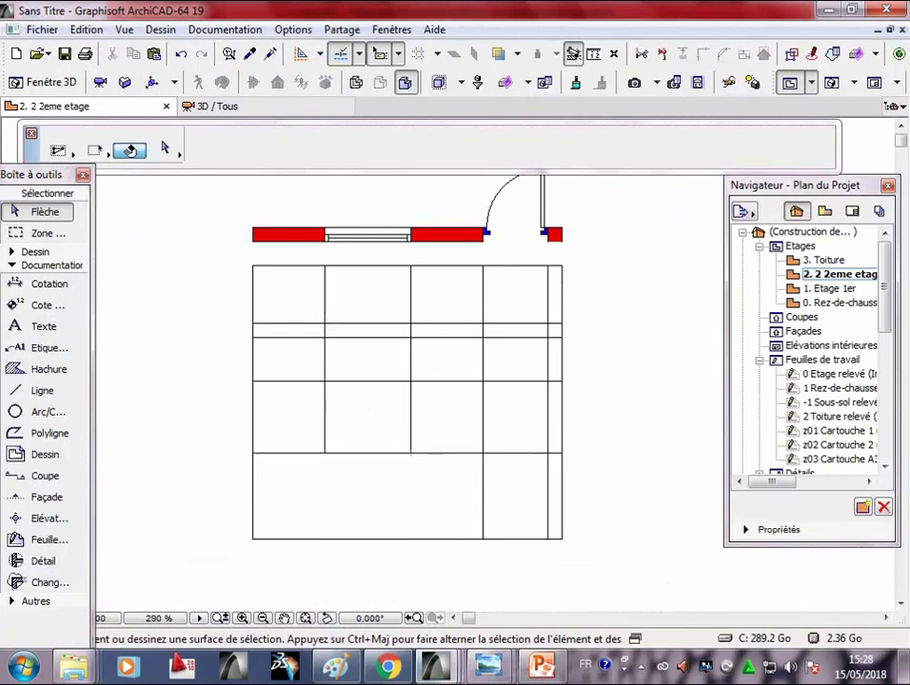
{"action": "left_click", "coordinate": [446, 453], "text": "ctrl"}
{"action": "left_click", "coordinate": [447, 381], "text": "ctrl"}
{"action": "left_click", "coordinate": [410, 359], "text": "ctrl"}
{"action": "left_click", "coordinate": [325, 359], "text": "ctrl"}
{"action": "left_click", "coordinate": [288, 381], "text": "ctrl"}
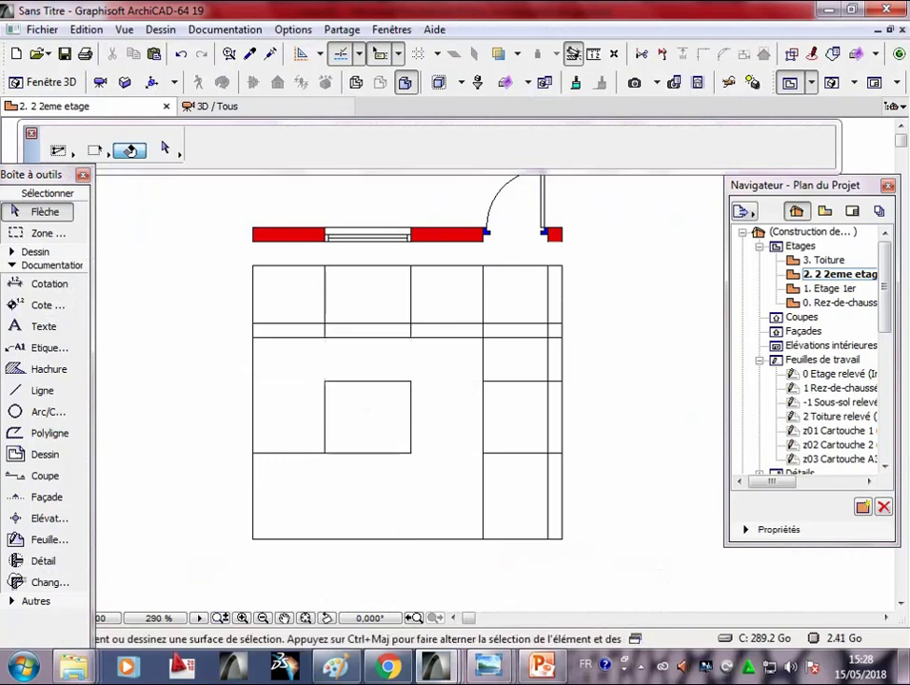
{"action": "left_click", "coordinate": [288, 453], "text": "ctrl"}
- Trim the leftover grid pieces above and across the door and at the right edge
{"action": "left_click", "coordinate": [482, 359], "text": "ctrl"}
{"action": "left_click", "coordinate": [547, 358], "text": "ctrl"}
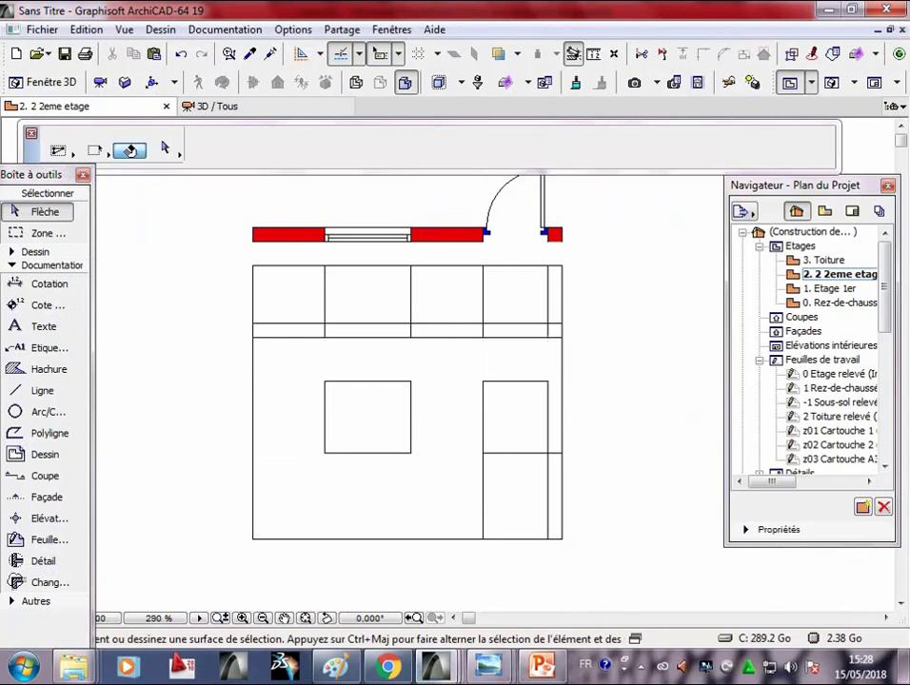
{"action": "left_click", "coordinate": [515, 453], "text": "ctrl"}
{"action": "left_click", "coordinate": [547, 329], "text": "ctrl"}
- Clear the four vertical lines from the roof band, then check the reference slide
{"action": "left_click", "coordinate": [324, 295], "text": "ctrl"}
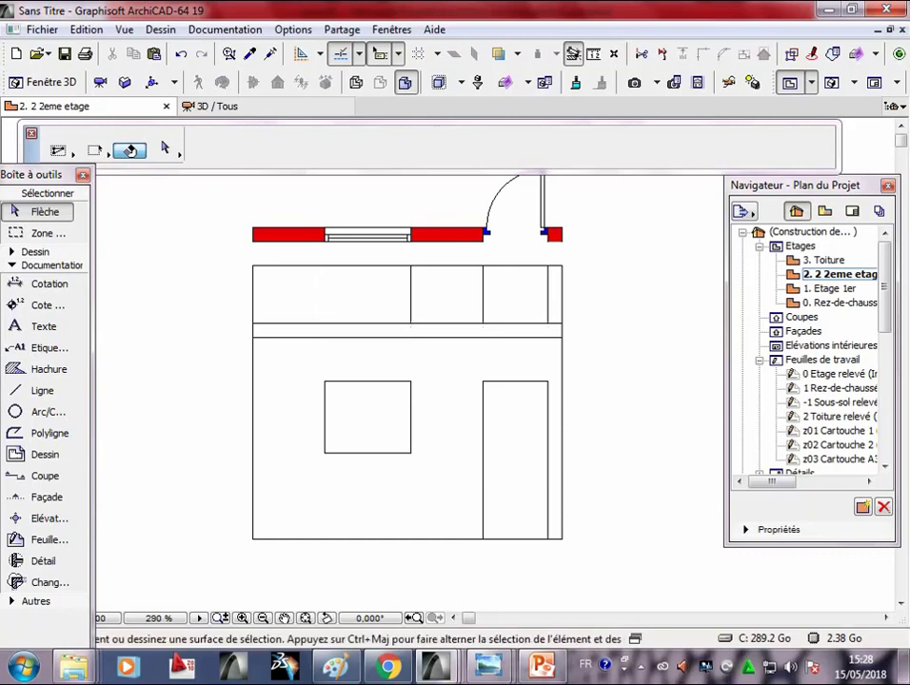
{"action": "left_click", "coordinate": [410, 295], "text": "ctrl"}
{"action": "left_click", "coordinate": [483, 295], "text": "ctrl"}
{"action": "left_click", "coordinate": [548, 295], "text": "ctrl"}
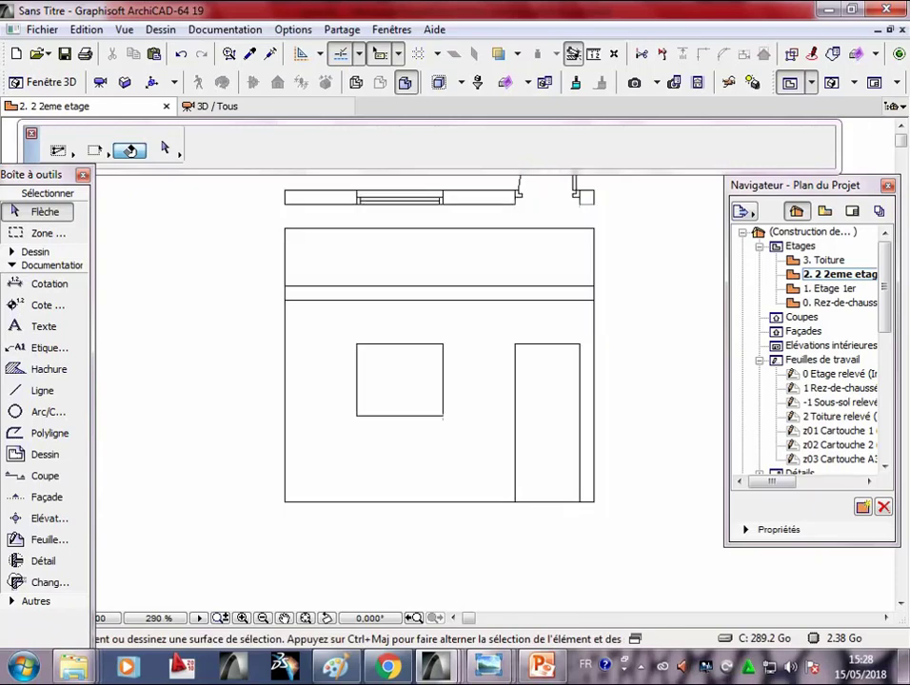
{"action": "key", "text": "alt+Tab"}
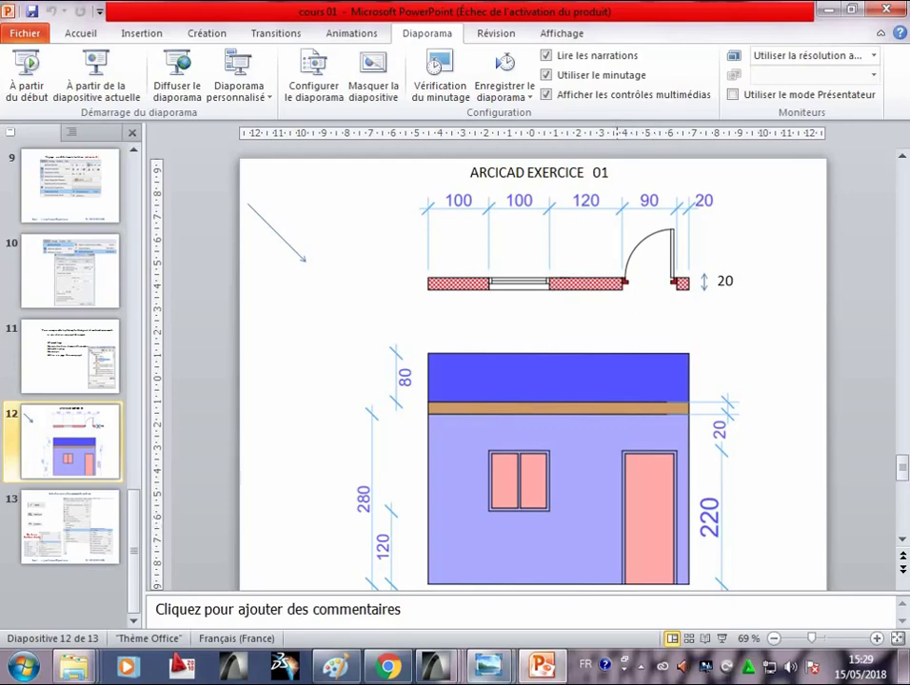
{"action": "left_click", "coordinate": [526, 571]}
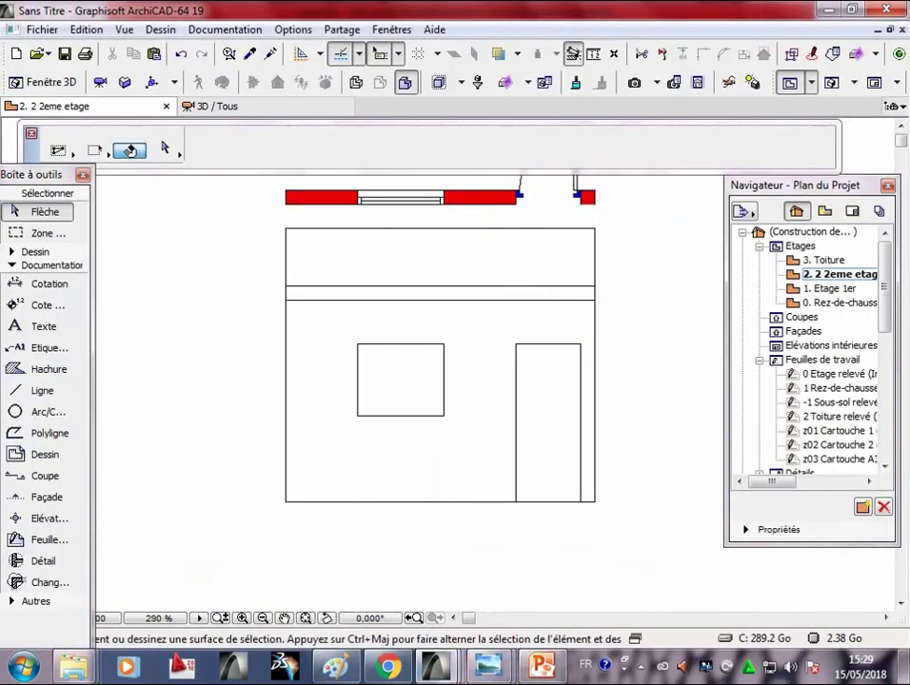
- Copy the door's right edge line slightly inward with Translation & copie
{"action": "scroll", "coordinate": [495, 352], "scroll_direction": "up", "scroll_amount": 3}
{"action": "scroll", "coordinate": [567, 420], "scroll_direction": "up", "scroll_amount": 1}
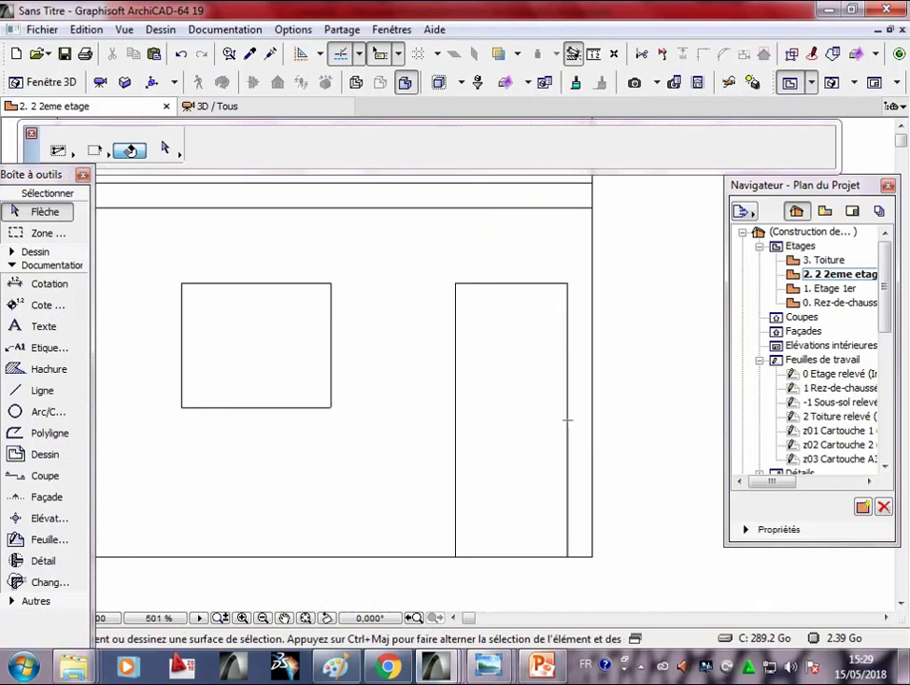
{"action": "left_click", "coordinate": [567, 419]}
{"action": "right_click", "coordinate": [567, 454]}
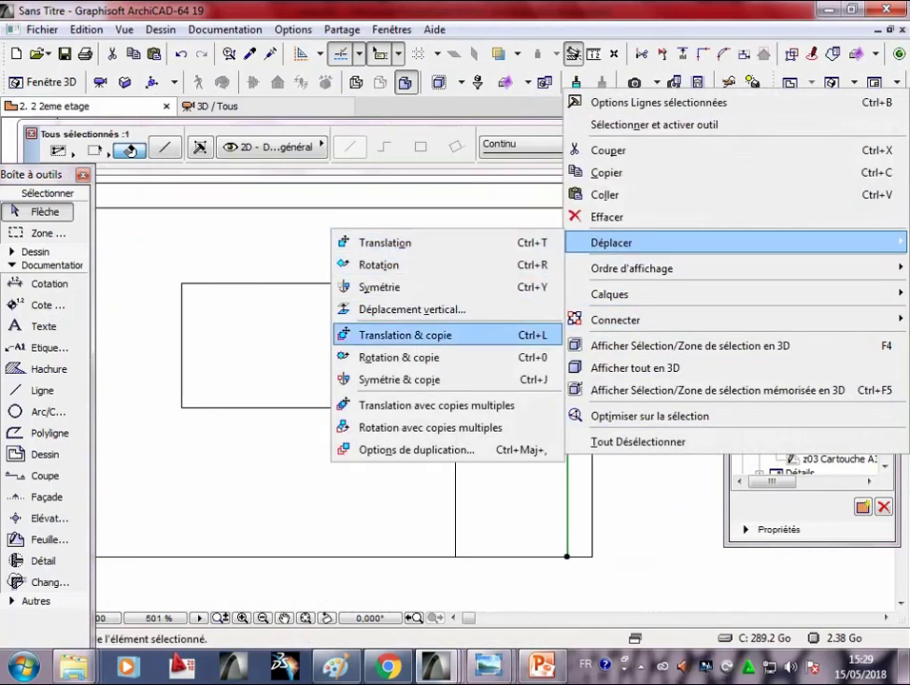
{"action": "left_click", "coordinate": [380, 333]}
{"action": "left_click", "coordinate": [567, 385]}
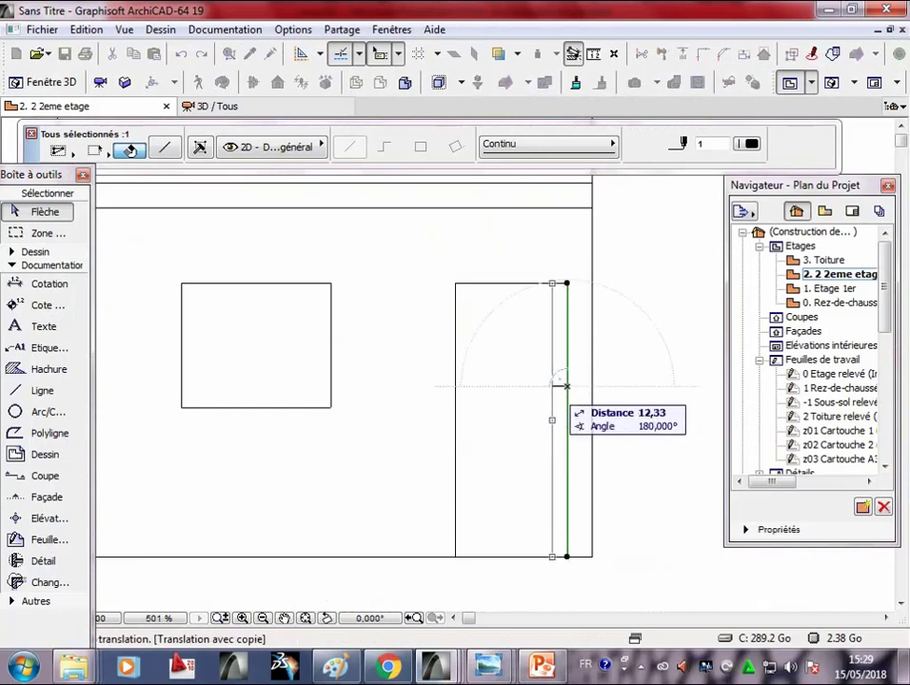
{"action": "left_click", "coordinate": [563, 385]}
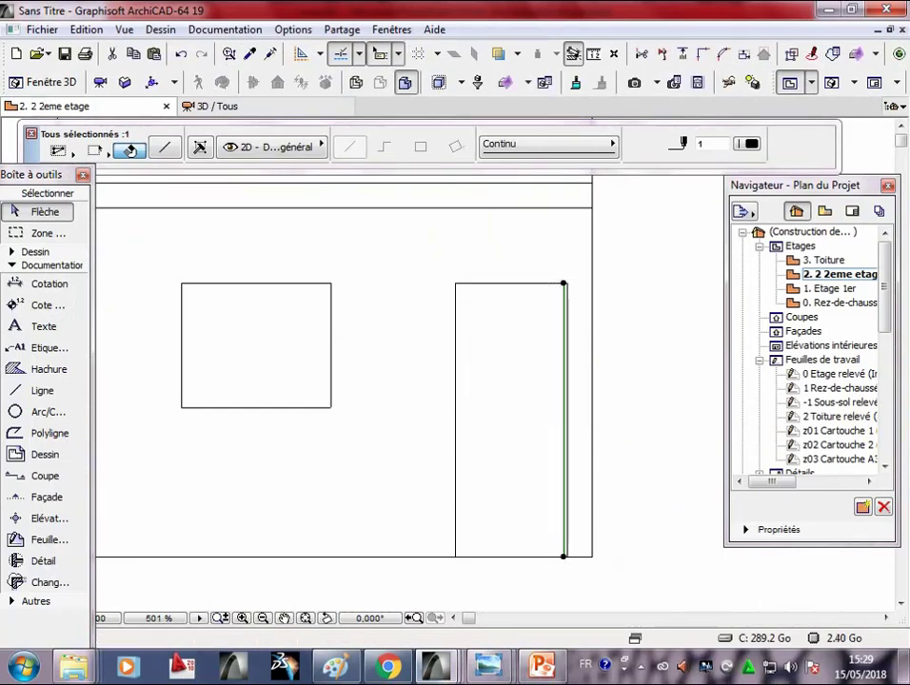
{"action": "key", "text": "Escape"}
- Copy the door's top edge line just below itself as an inner frame line
{"action": "left_click", "coordinate": [511, 282]}
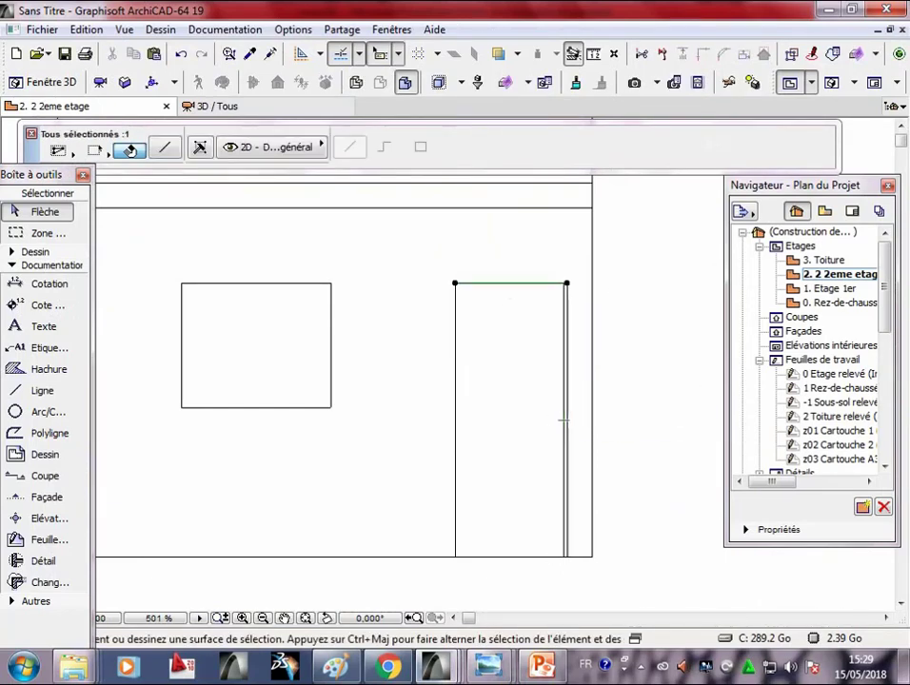
{"action": "right_click", "coordinate": [511, 282]}
{"action": "mouse_move", "coordinate": [573, 436]}
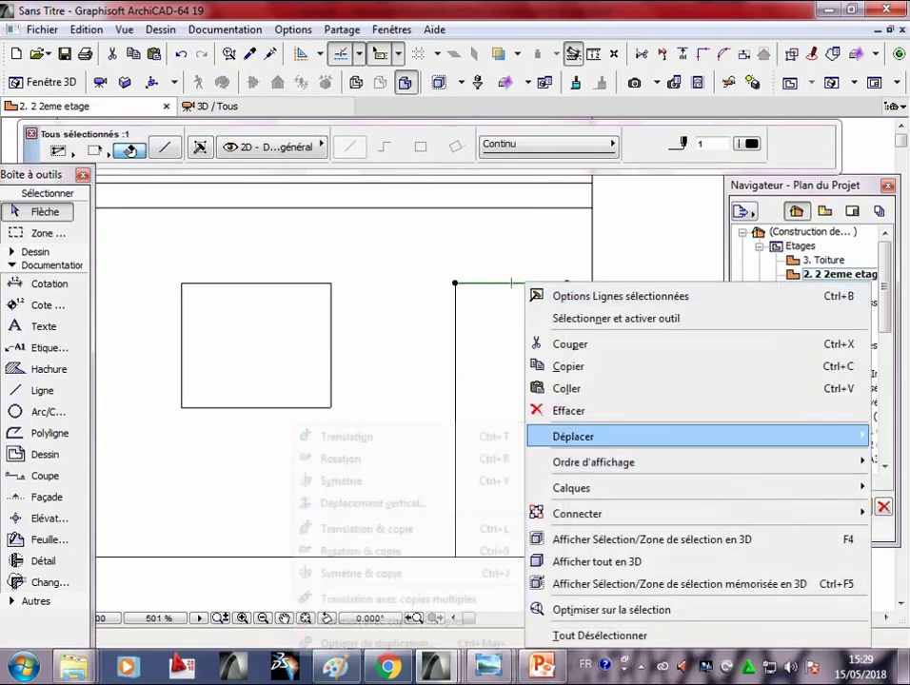
{"action": "left_click", "coordinate": [366, 525]}
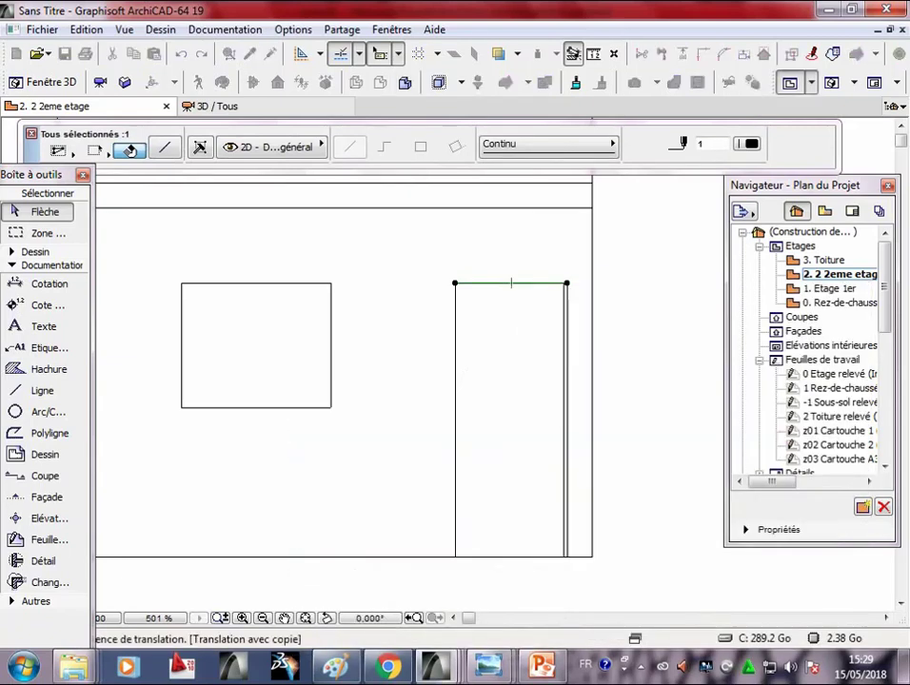
{"action": "left_click", "coordinate": [487, 282]}
{"action": "type", "text": "3"}
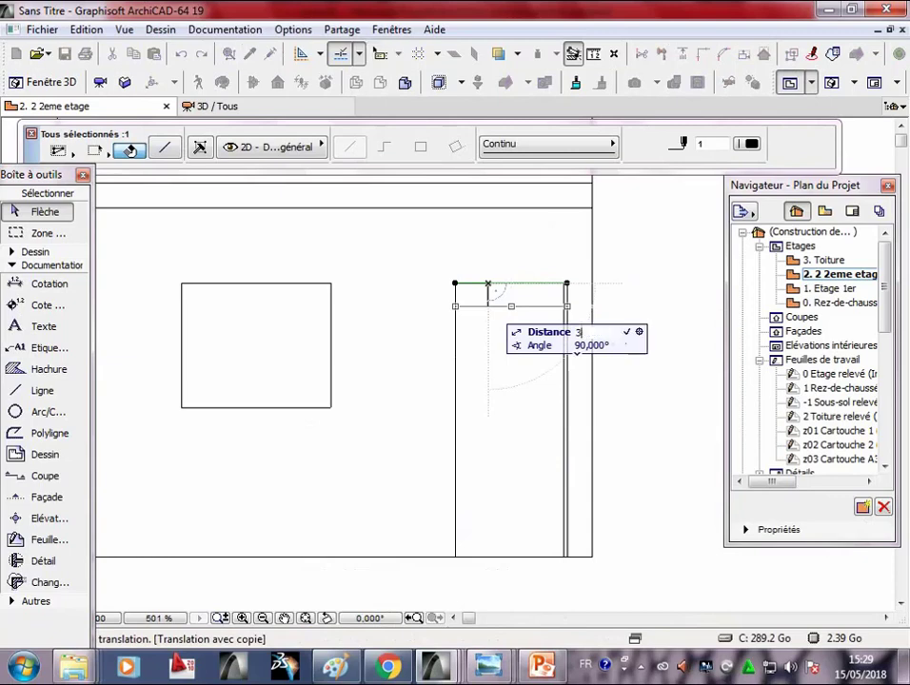
{"action": "left_click", "coordinate": [511, 285]}
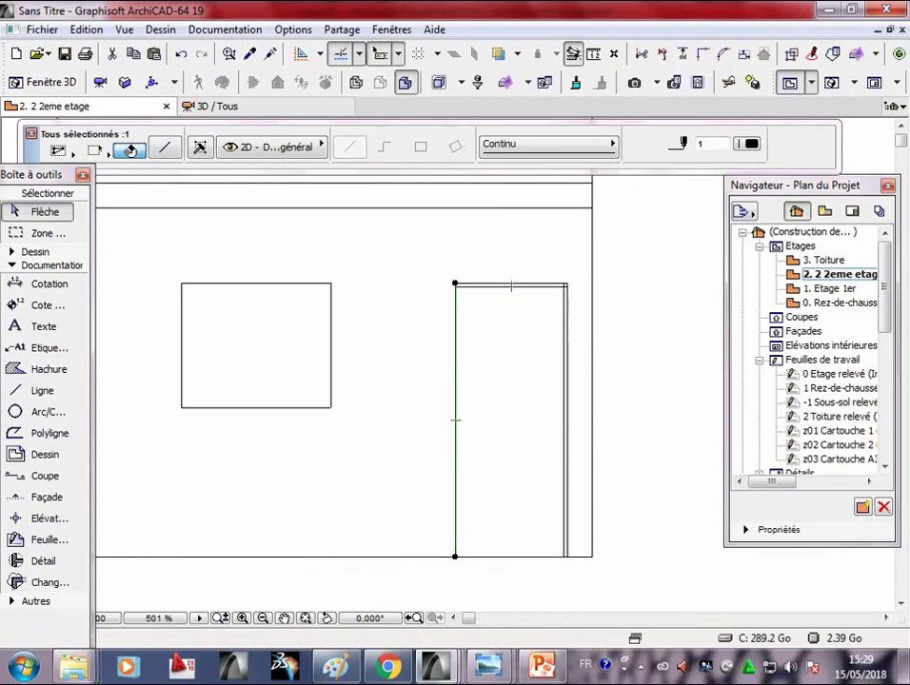
- Copy the door's left edge line inward and check the doubled line at the top corner
{"action": "right_click", "coordinate": [455, 284]}
{"action": "mouse_move", "coordinate": [533, 436]}
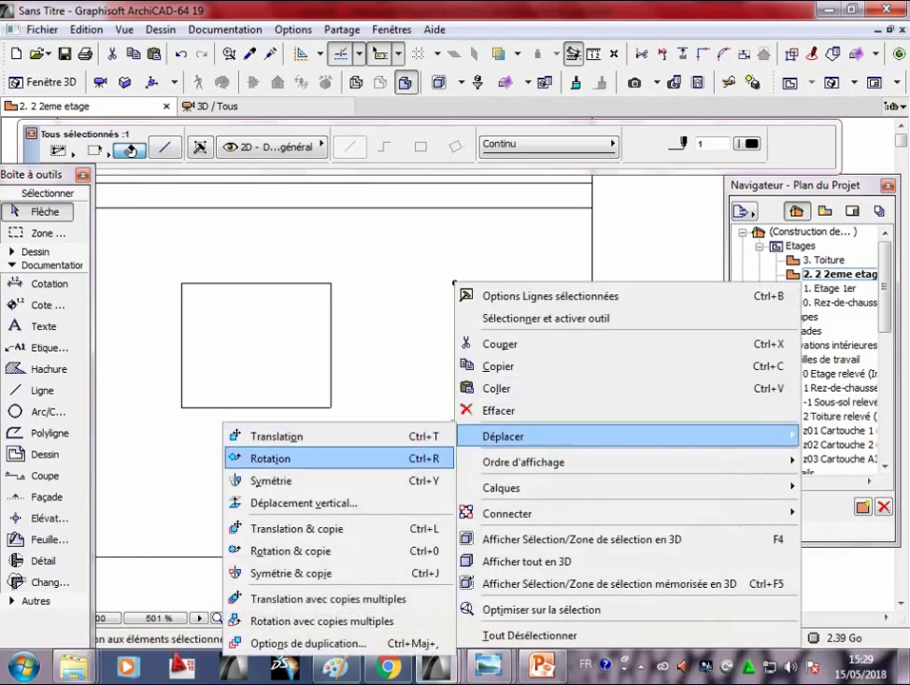
{"action": "left_click", "coordinate": [296, 528]}
{"action": "left_click", "coordinate": [455, 419]}
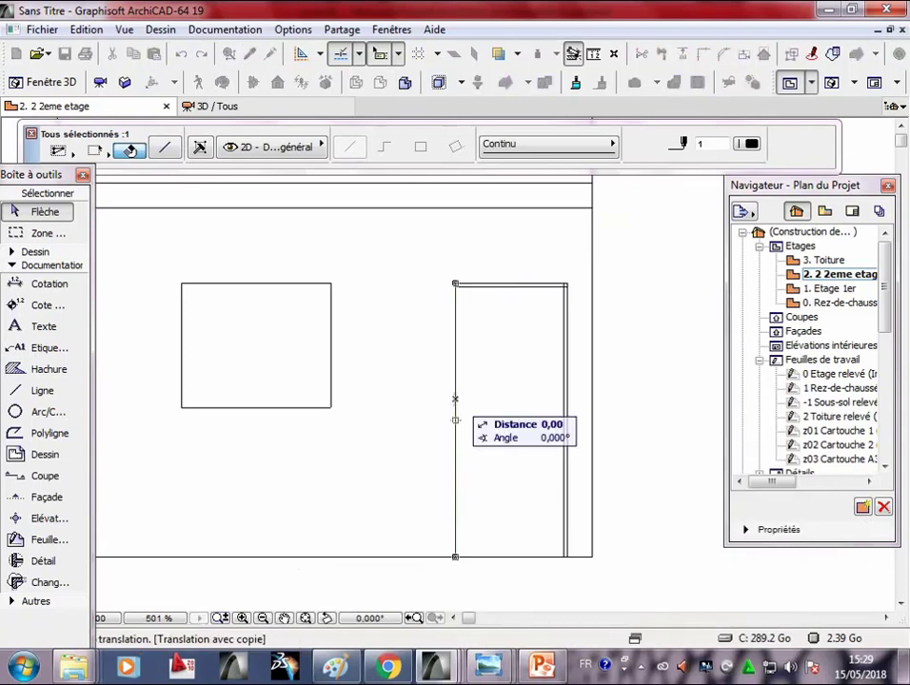
{"action": "left_click", "coordinate": [455, 398]}
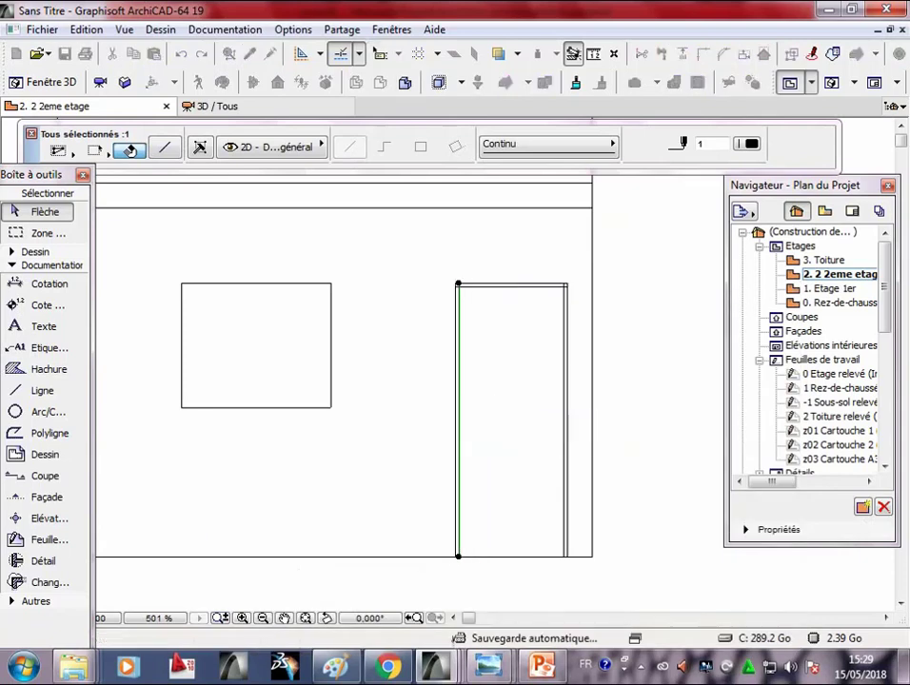
{"action": "scroll", "coordinate": [550, 332], "scroll_direction": "up", "scroll_amount": 2}
{"action": "scroll", "coordinate": [550, 332], "scroll_direction": "up", "scroll_amount": 5}
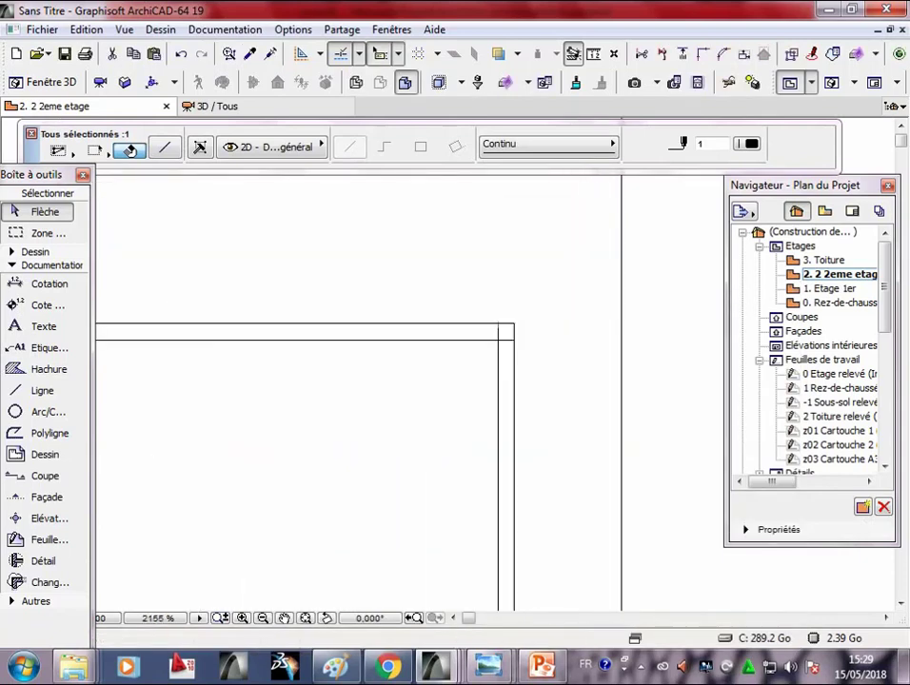
{"action": "key", "text": "ctrl+z"}
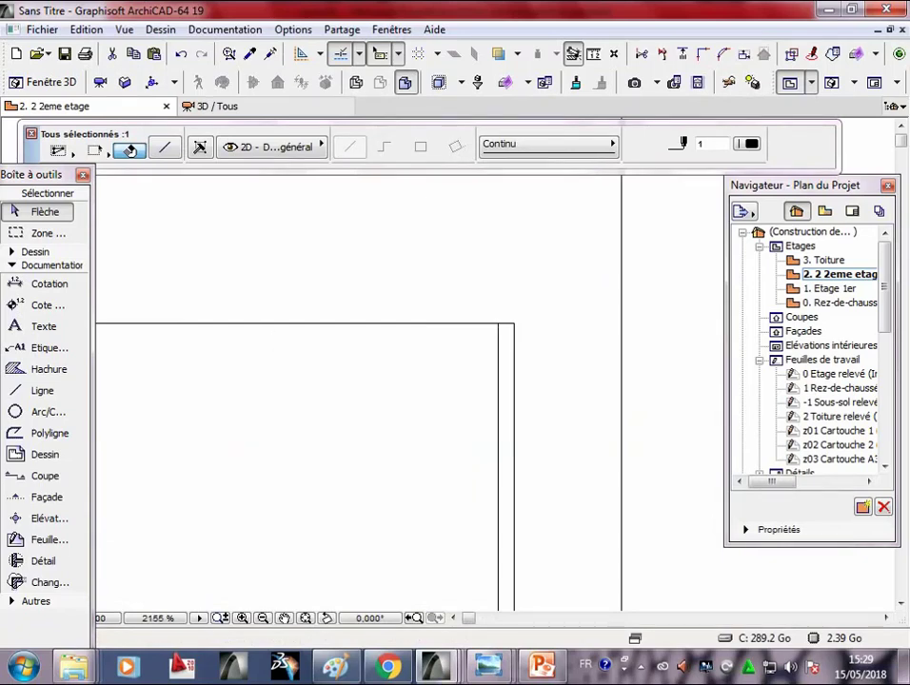
{"action": "key", "text": "ctrl+shift+z"}
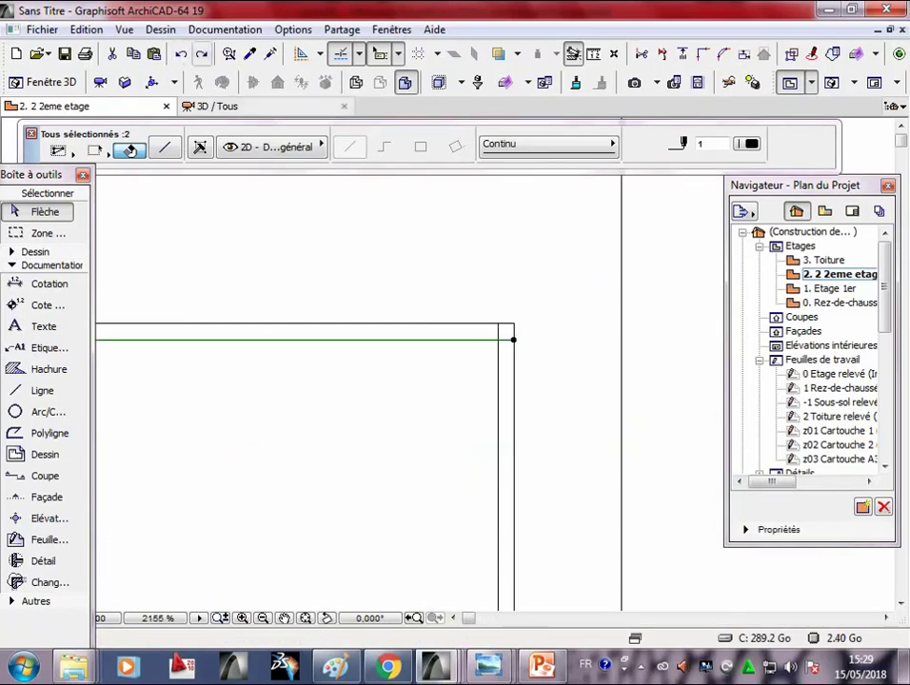
{"action": "key", "text": "Escape"}
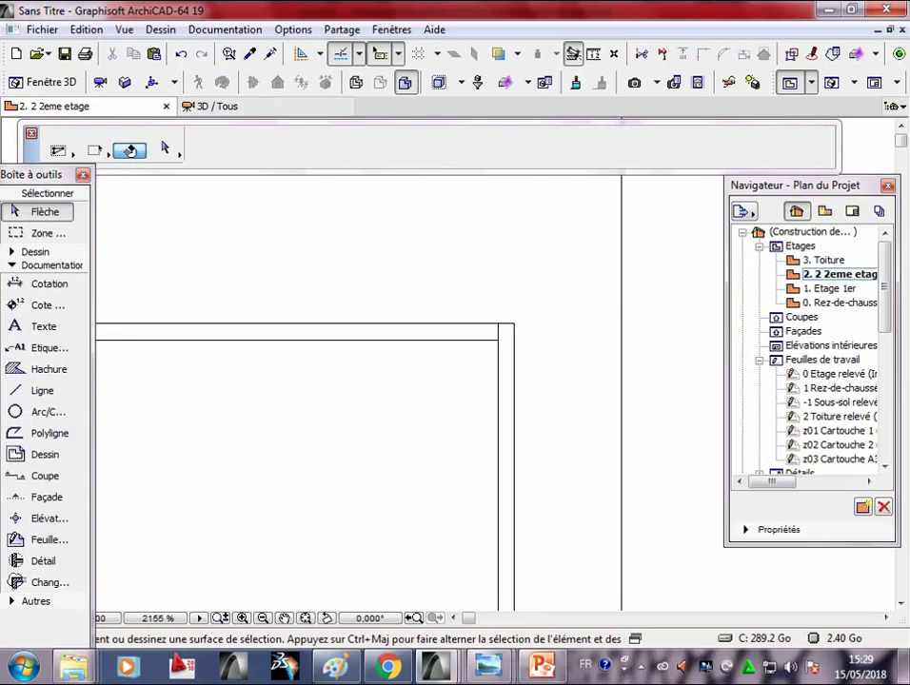
{"action": "scroll", "coordinate": [460, 375], "scroll_direction": "down", "scroll_amount": 3}
{"action": "scroll", "coordinate": [459, 375], "scroll_direction": "down", "scroll_amount": 2}
{"action": "scroll", "coordinate": [459, 375], "scroll_direction": "up", "scroll_amount": 6}
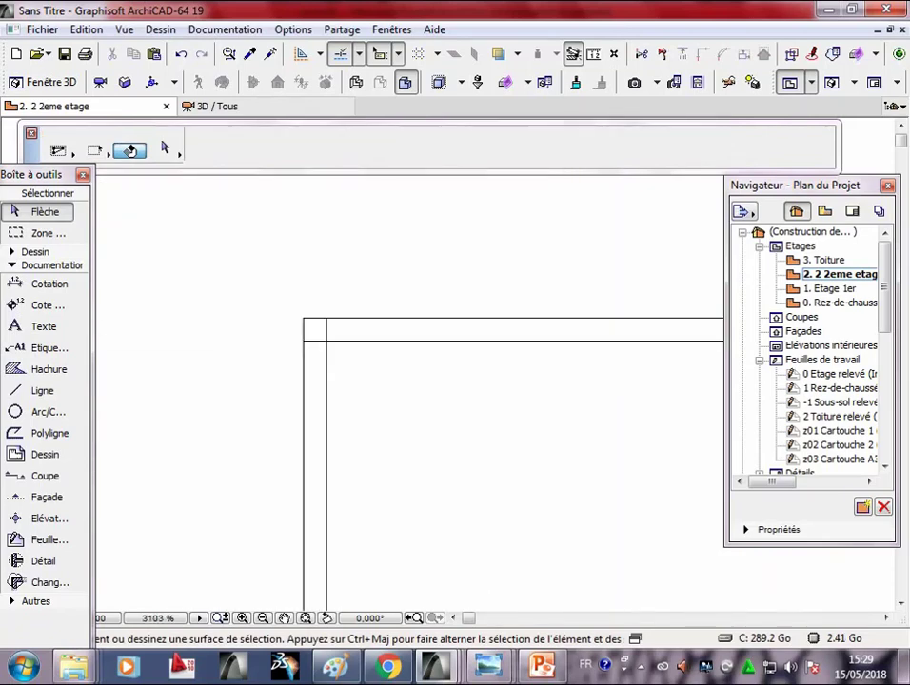
{"action": "scroll", "coordinate": [460, 375], "scroll_direction": "down", "scroll_amount": 4}
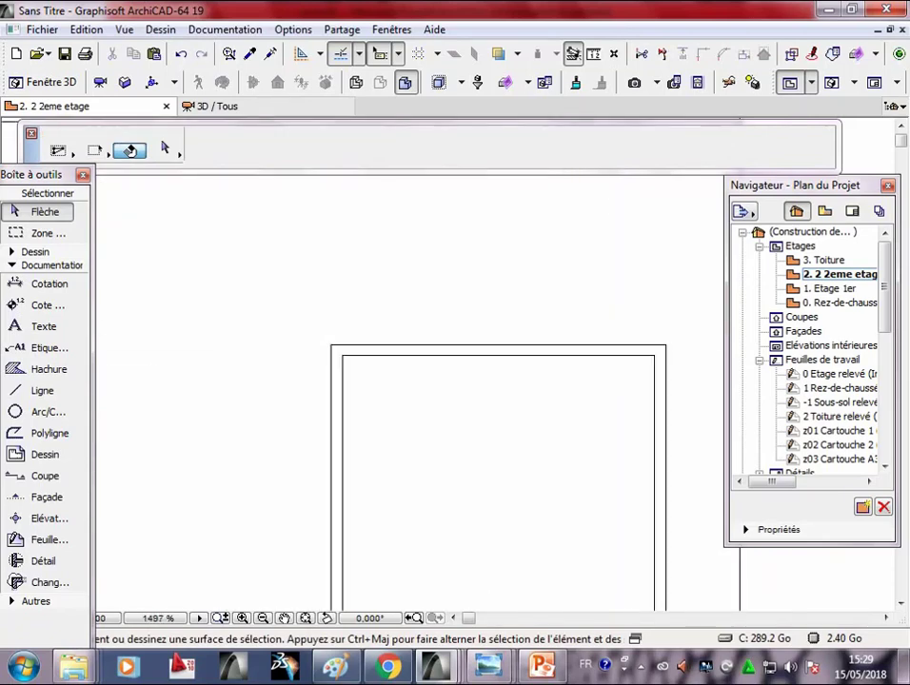
{"action": "scroll", "coordinate": [460, 374], "scroll_direction": "down", "scroll_amount": 2}
{"action": "scroll", "coordinate": [460, 375], "scroll_direction": "down", "scroll_amount": 2}
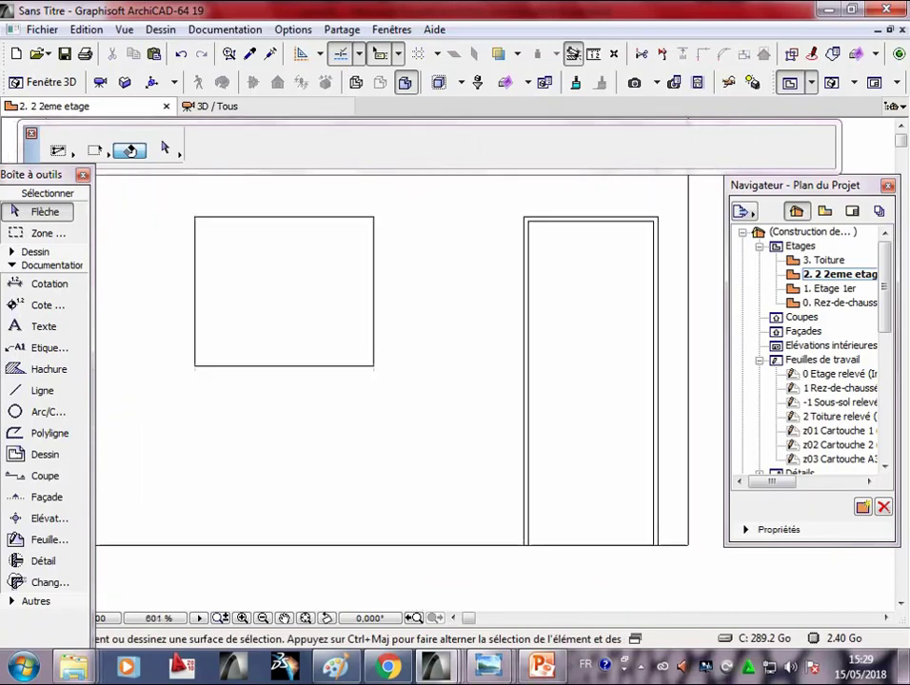
{"action": "scroll", "coordinate": [235, 266], "scroll_direction": "up", "scroll_amount": 2}
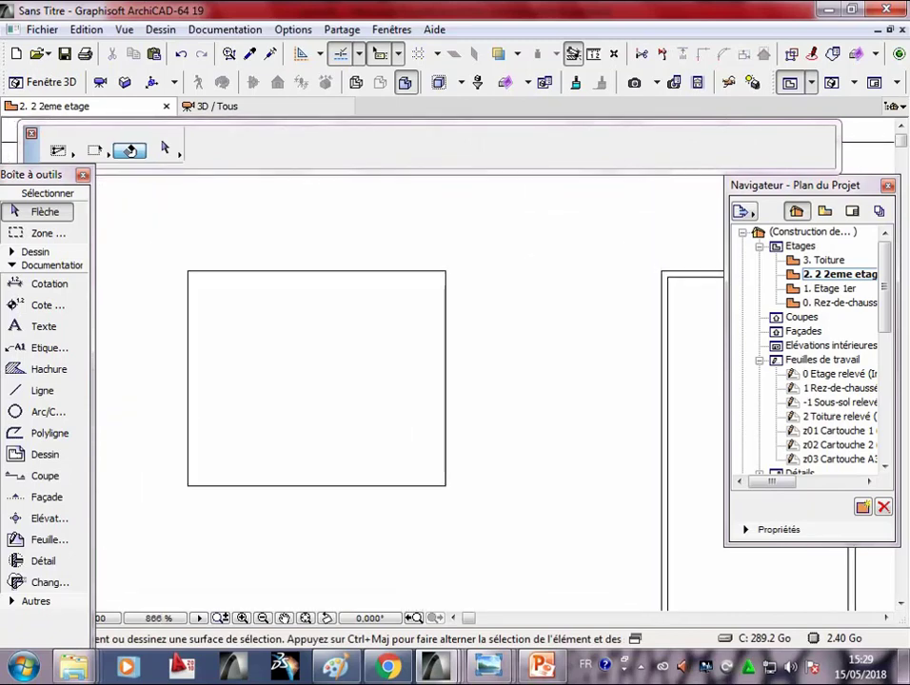
- Copy the window's top edge line inward with an offset of 2
{"action": "left_click", "coordinate": [317, 271]}
{"action": "right_click", "coordinate": [317, 271]}
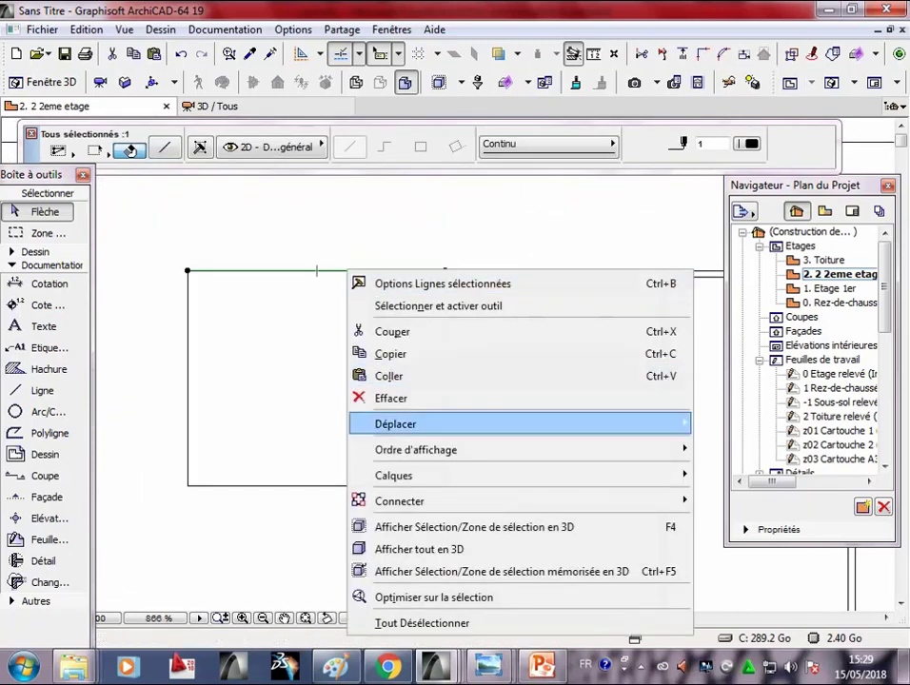
{"action": "left_click", "coordinate": [190, 514]}
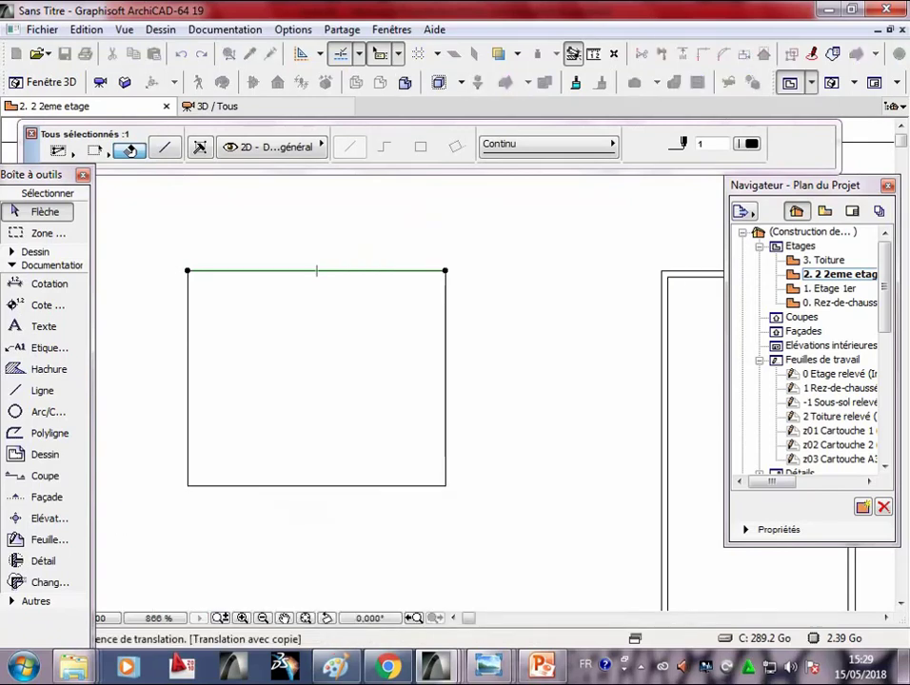
{"action": "left_click", "coordinate": [257, 271]}
{"action": "type", "text": "2"}
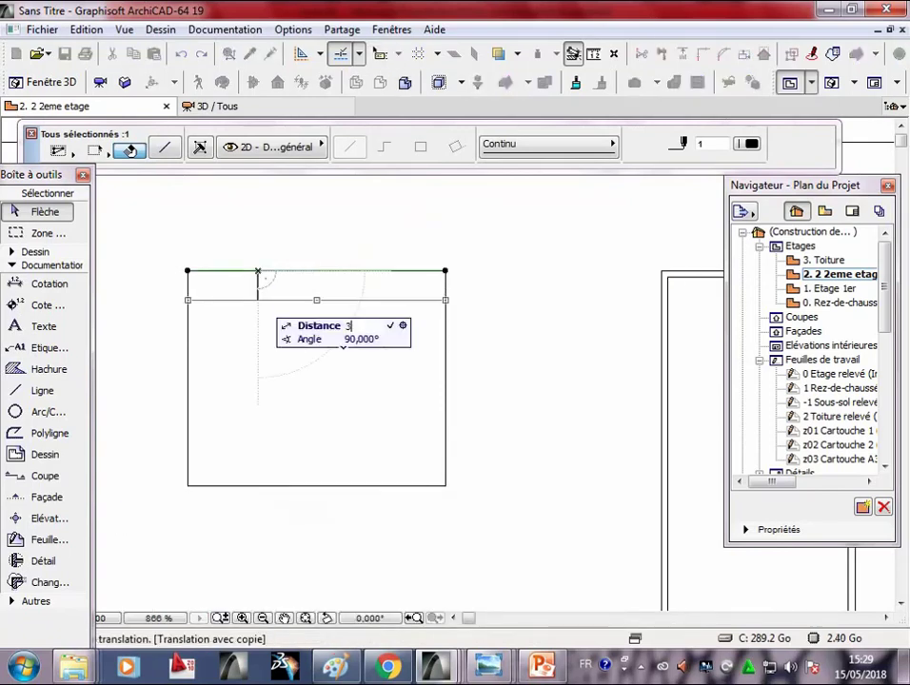
{"action": "key", "text": "Return"}
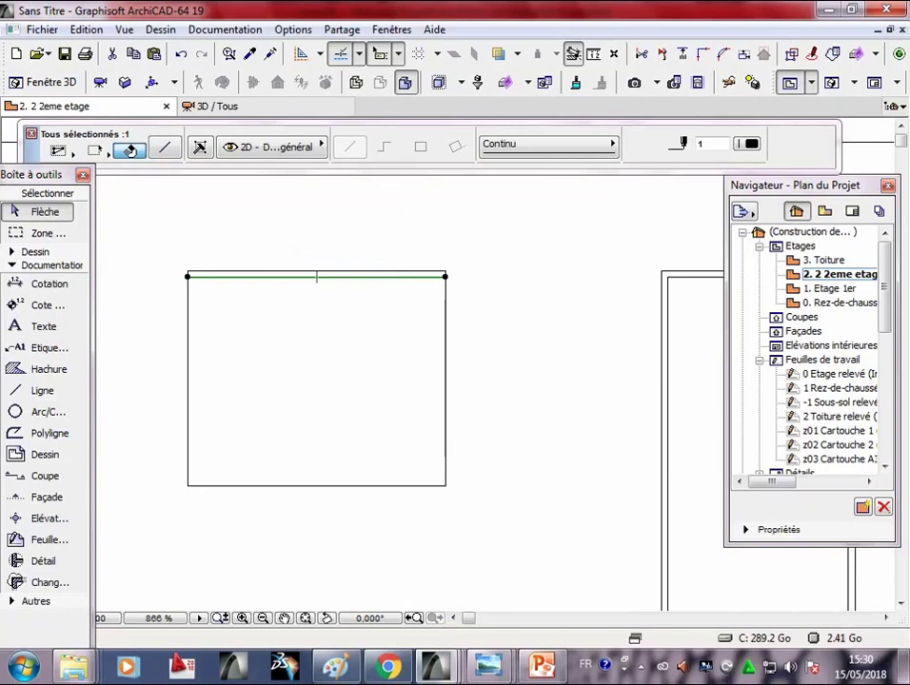
- Copy the window's left edge line inward with an offset of 3
{"action": "right_click", "coordinate": [187, 282]}
{"action": "mouse_move", "coordinate": [238, 436]}
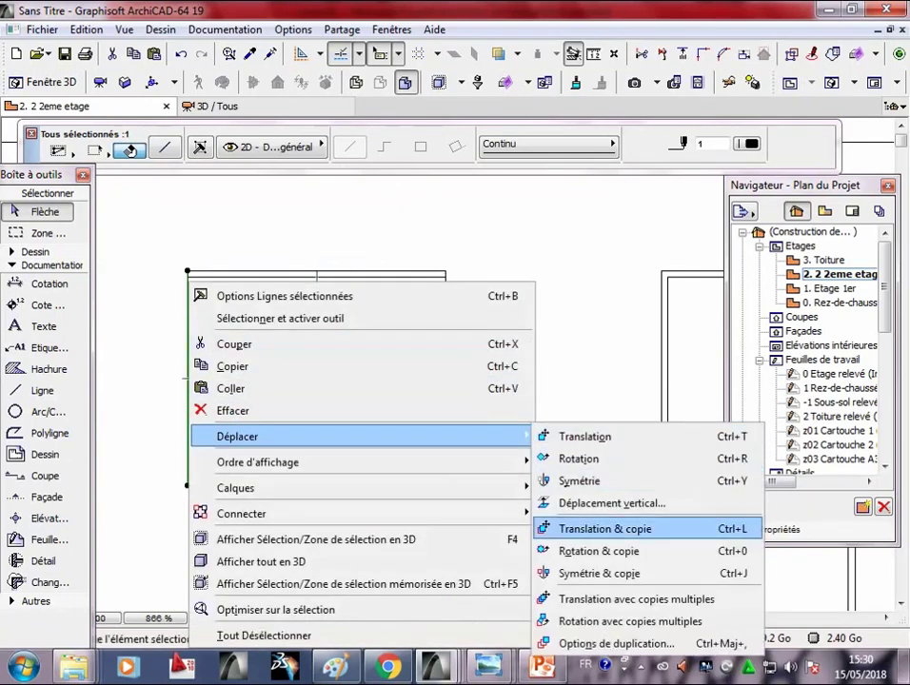
{"action": "left_click", "coordinate": [605, 528]}
{"action": "left_click", "coordinate": [188, 423]}
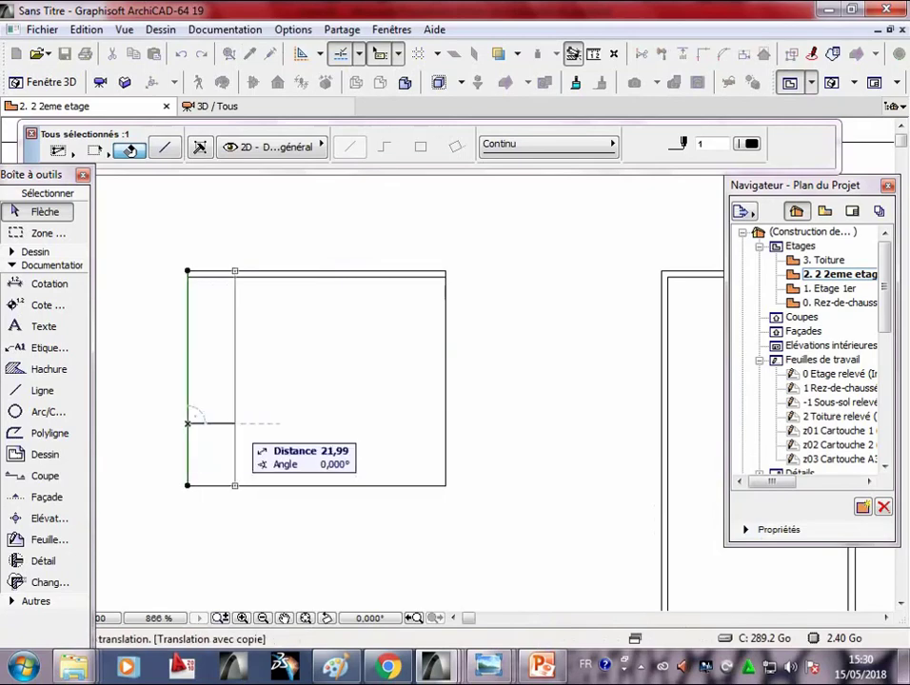
{"action": "type", "text": "3"}
{"action": "key", "text": "Return"}
{"action": "key", "text": "Escape"}
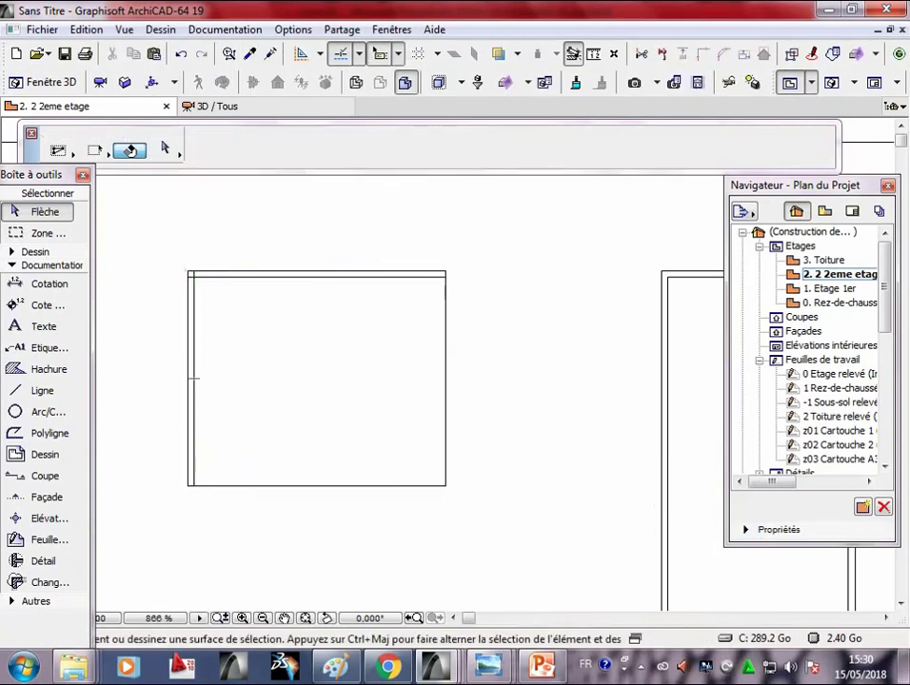
- Copy the window's bottom edge line just above itself
{"action": "left_click", "coordinate": [242, 485]}
{"action": "right_click", "coordinate": [243, 485]}
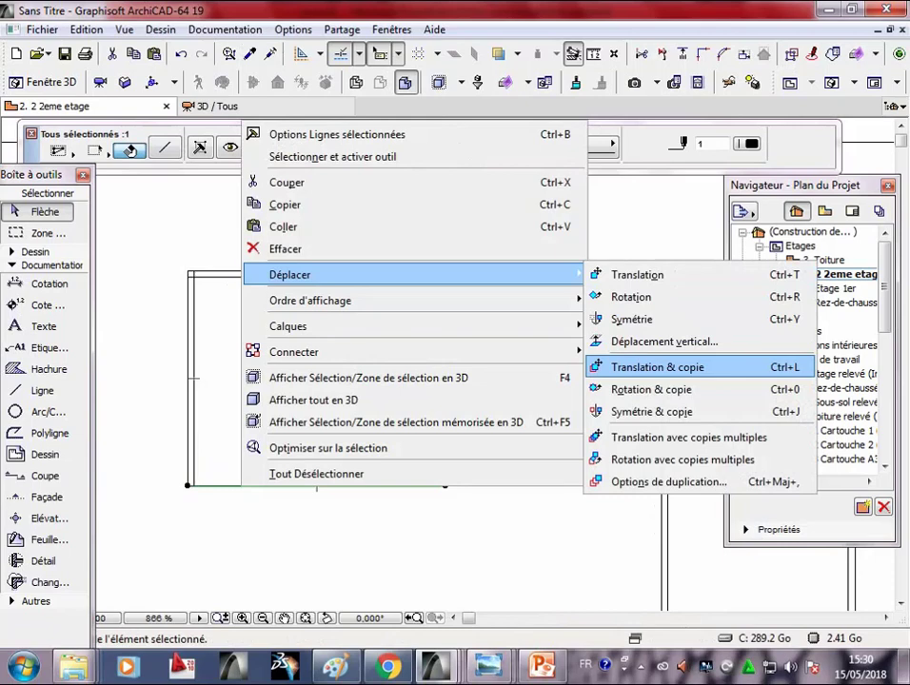
{"action": "left_click", "coordinate": [657, 367]}
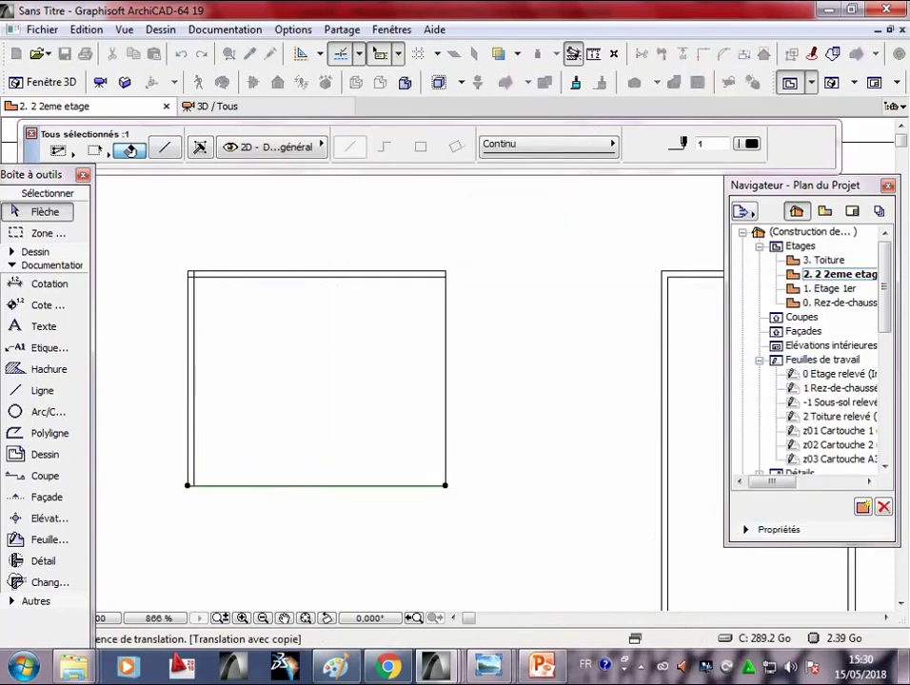
{"action": "left_click", "coordinate": [302, 486]}
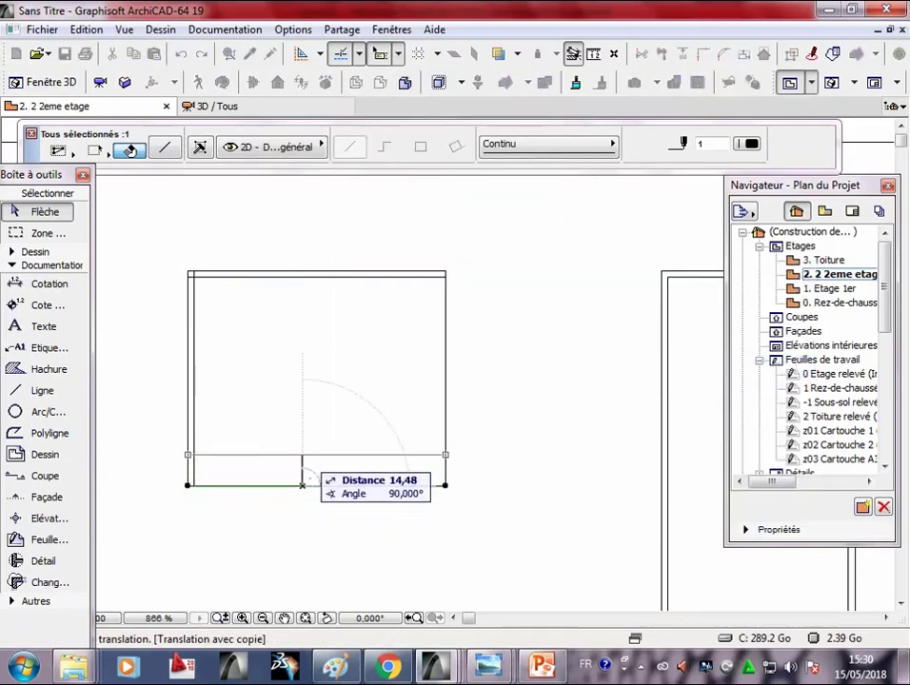
{"action": "key", "text": "Return"}
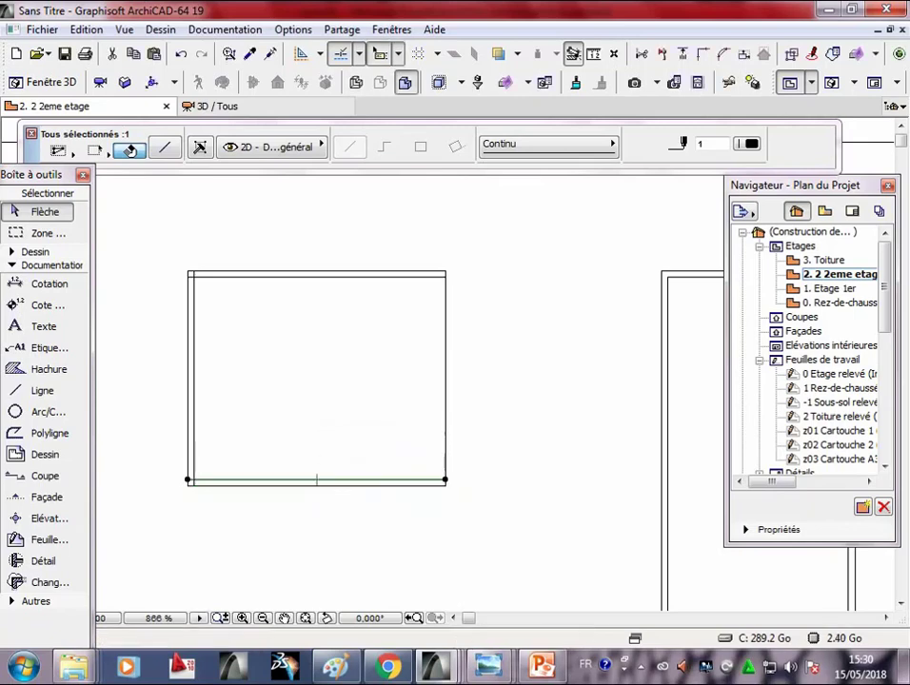
- Copy the window's right edge line inward with a 3-unit offset
{"action": "right_click", "coordinate": [445, 284]}
{"action": "mouse_move", "coordinate": [491, 436]}
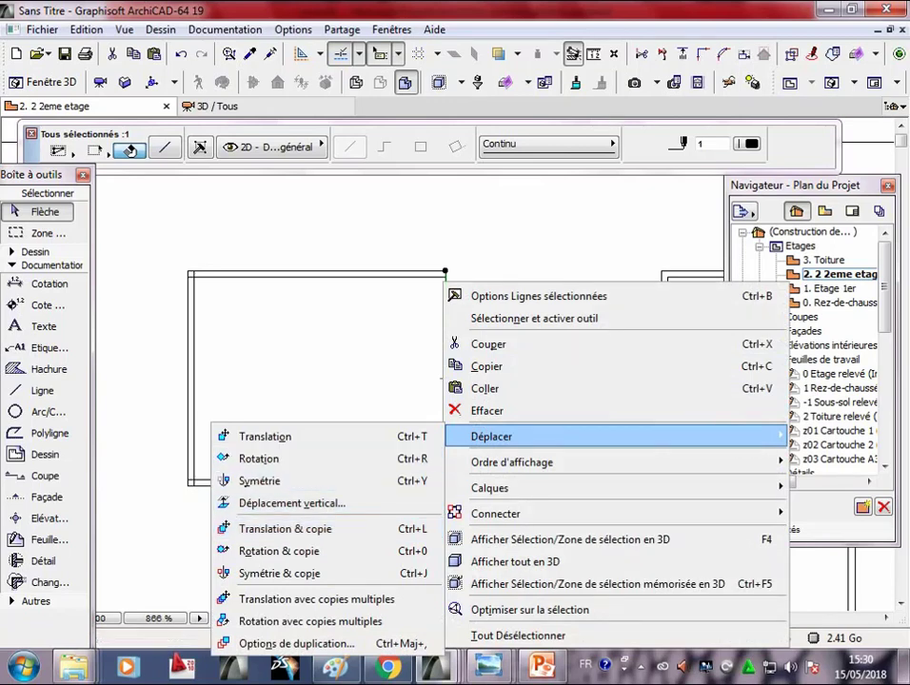
{"action": "key", "text": "Down"}
{"action": "key", "text": "Down"}
{"action": "key", "text": "Down"}
{"action": "key", "text": "Down"}
{"action": "key", "text": "Down"}
{"action": "key", "text": "Return"}
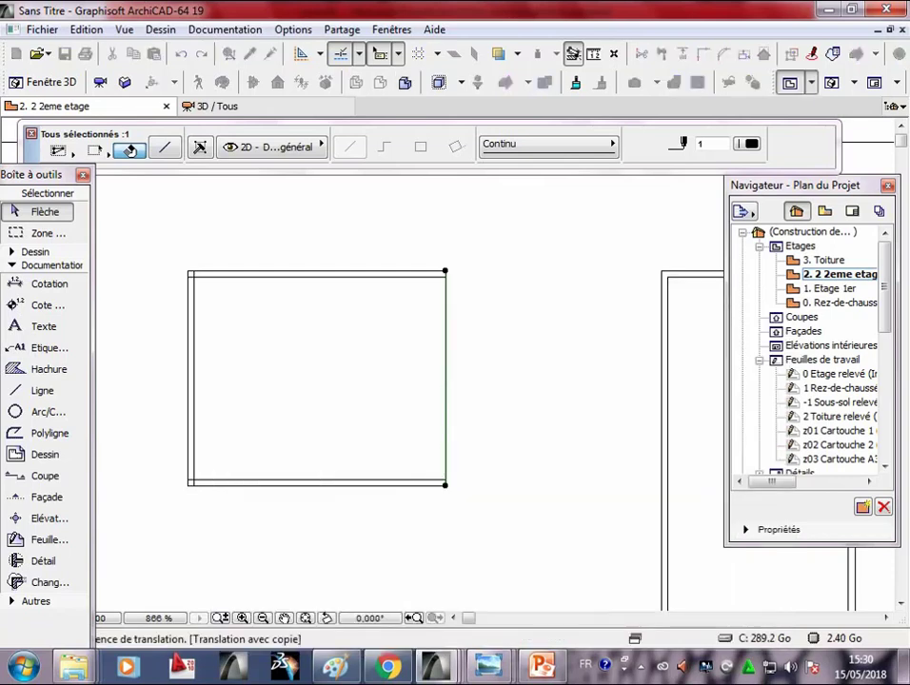
{"action": "left_click", "coordinate": [443, 370]}
{"action": "type", "text": "3"}
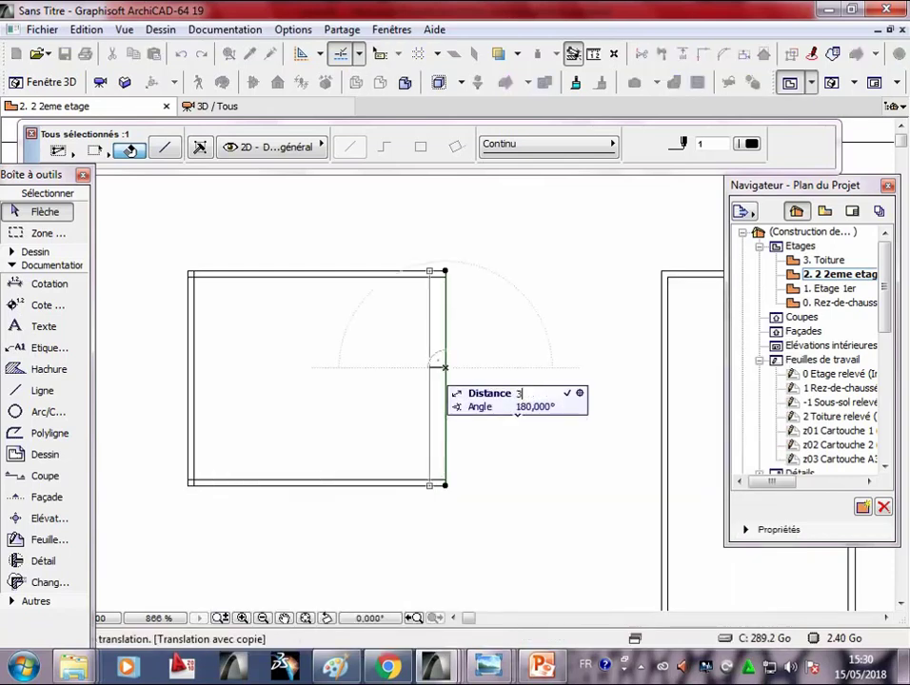
{"action": "key", "text": "Return"}
{"action": "scroll", "coordinate": [445, 511], "scroll_direction": "up", "scroll_amount": 2}
{"action": "scroll", "coordinate": [444, 511], "scroll_direction": "up", "scroll_amount": 3}
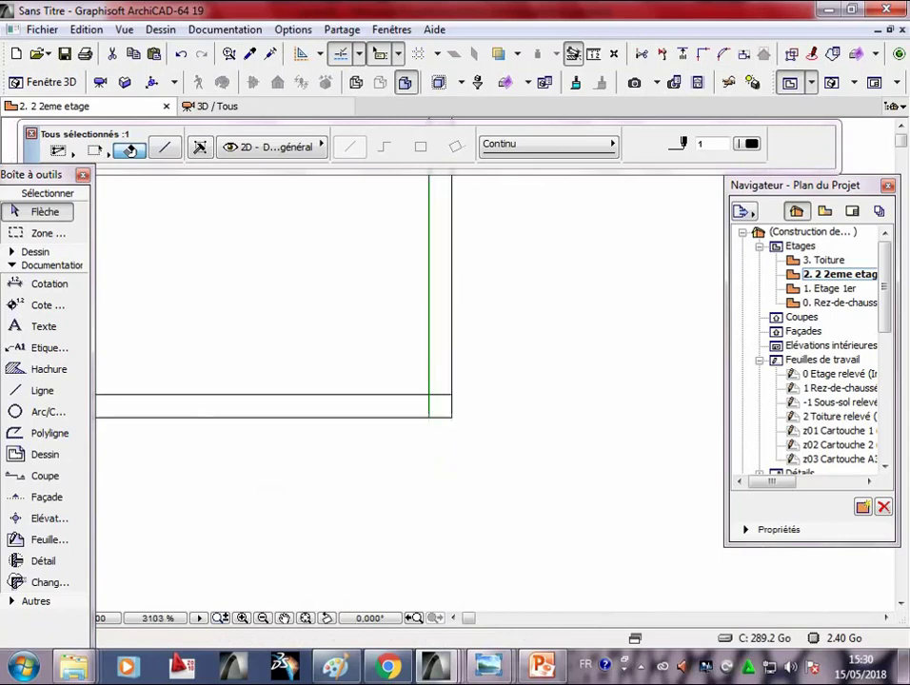
- Trim the short leftover at the corner and delete the extra bottom and corner lines
{"action": "left_click", "coordinate": [439, 394], "text": "ctrl"}
{"action": "scroll", "coordinate": [321, 302], "scroll_direction": "down", "scroll_amount": 2}
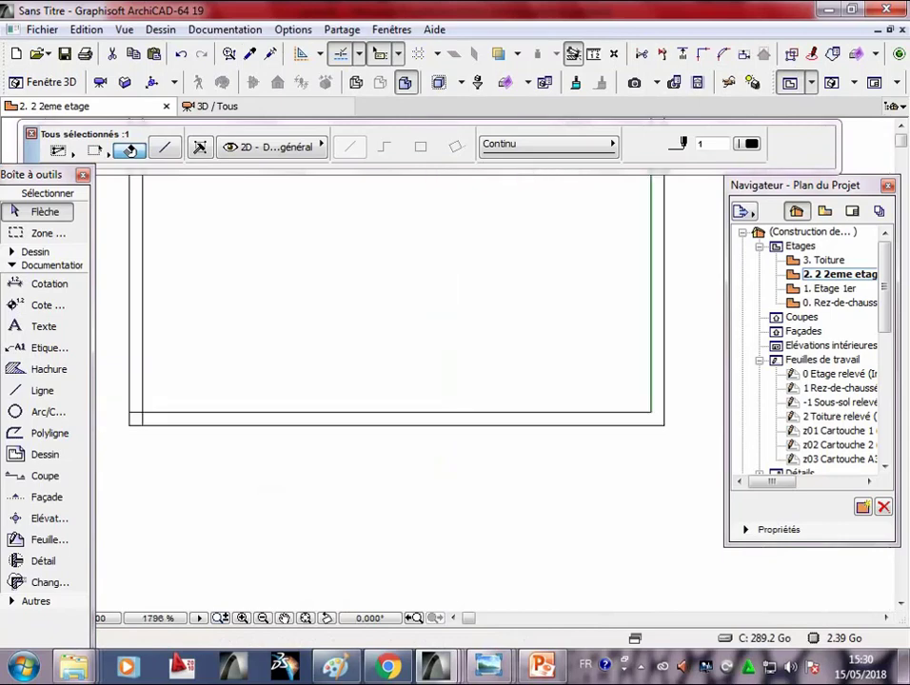
{"action": "scroll", "coordinate": [433, 298], "scroll_direction": "left", "scroll_amount": 2, "text": "shift"}
{"action": "key", "text": "Delete"}
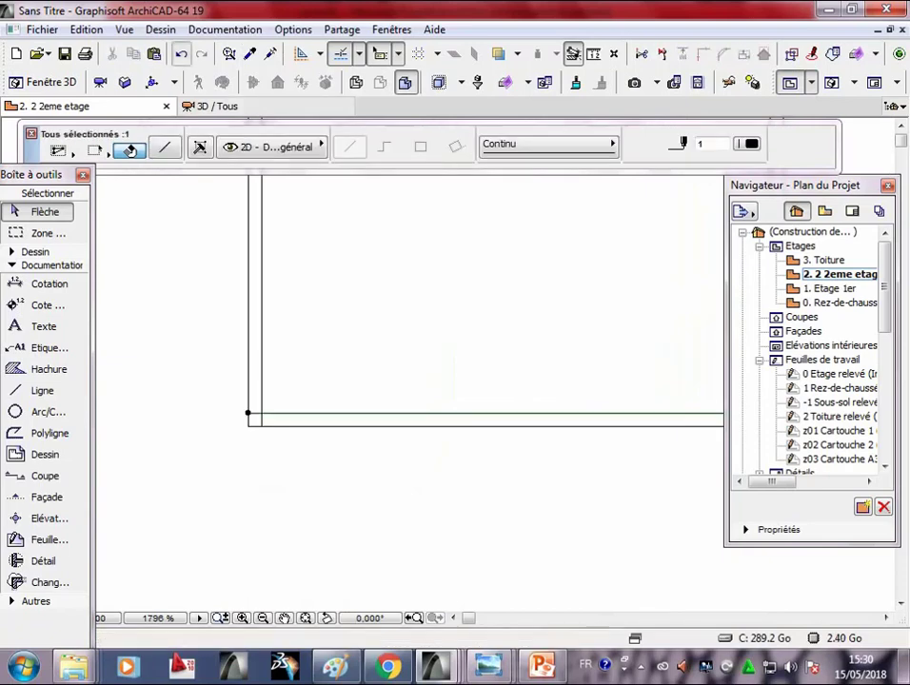
{"action": "scroll", "coordinate": [246, 313], "scroll_direction": "up", "scroll_amount": 2}
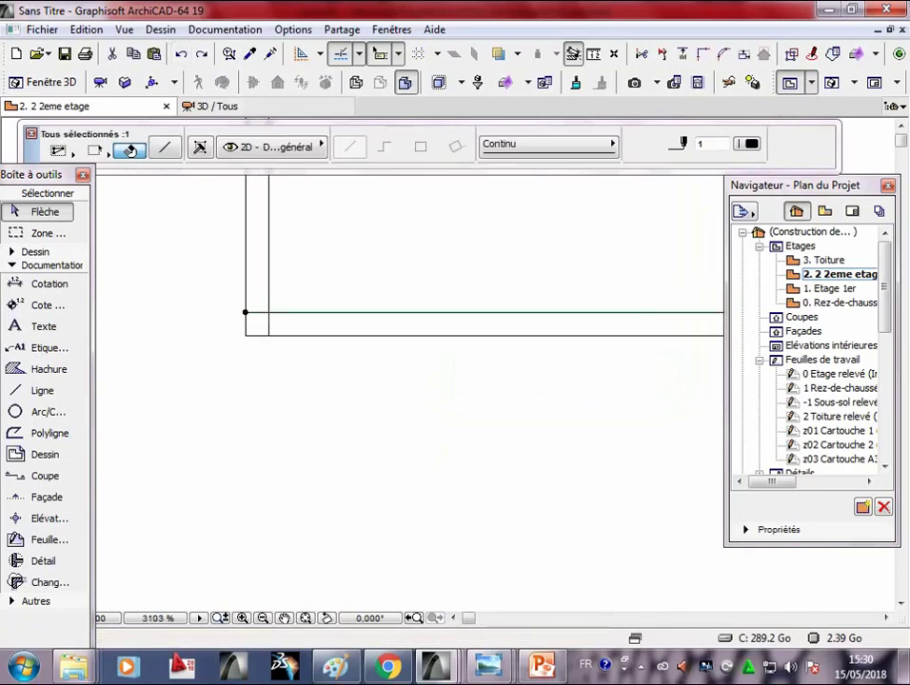
{"action": "key", "text": "Delete"}
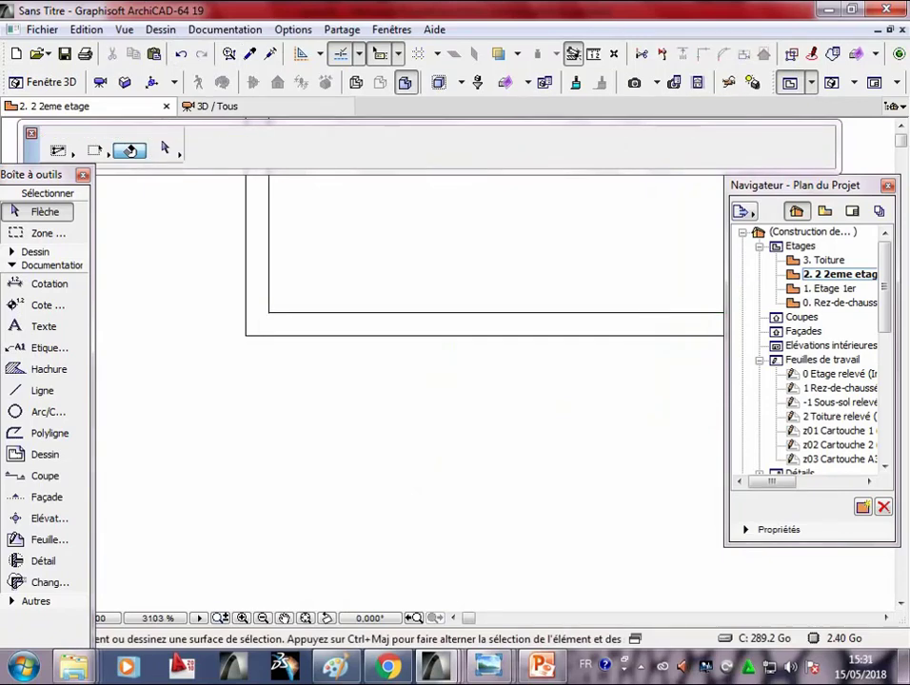
- Center the window and door in the view, then switch to the PowerPoint exercise slide
{"action": "scroll", "coordinate": [218, 489], "scroll_direction": "down", "scroll_amount": 2}
{"action": "scroll", "coordinate": [218, 489], "scroll_direction": "down", "scroll_amount": 2}
{"action": "scroll", "coordinate": [217, 489], "scroll_direction": "down", "scroll_amount": 5}
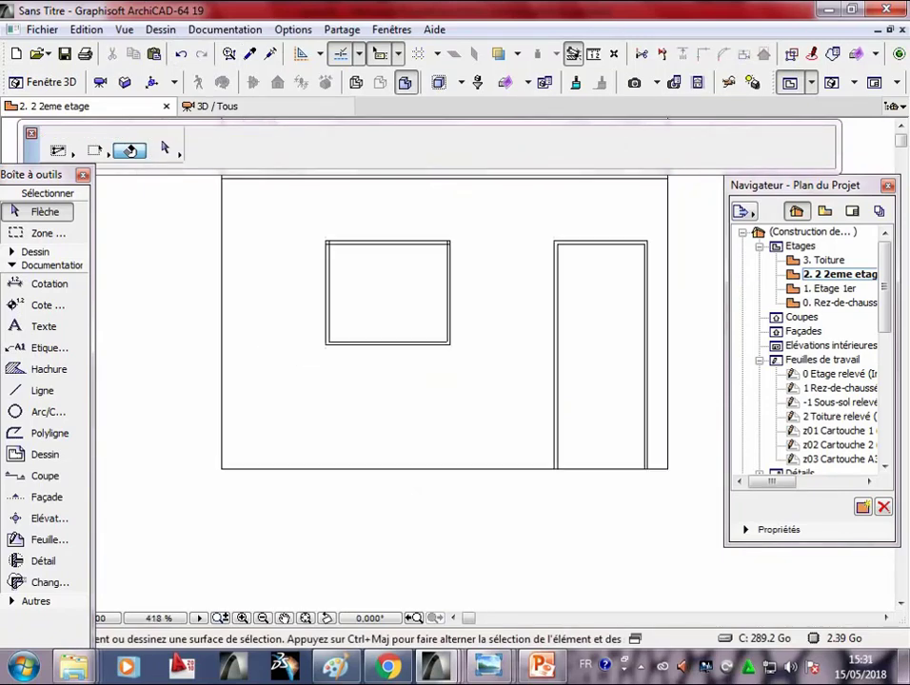
{"action": "scroll", "coordinate": [209, 181], "scroll_direction": "up", "scroll_amount": 5}
{"action": "scroll", "coordinate": [209, 181], "scroll_direction": "up", "scroll_amount": 3}
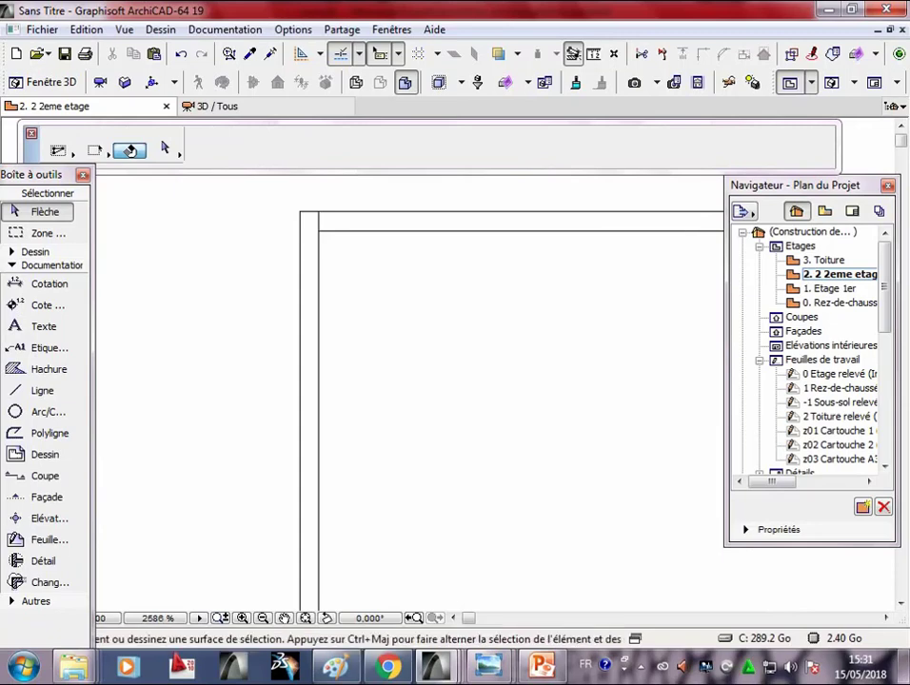
{"action": "scroll", "coordinate": [401, 171], "scroll_direction": "down", "scroll_amount": 3}
{"action": "scroll", "coordinate": [514, 419], "scroll_direction": "down", "scroll_amount": 2}
{"action": "scroll", "coordinate": [704, 304], "scroll_direction": "up", "scroll_amount": 1}
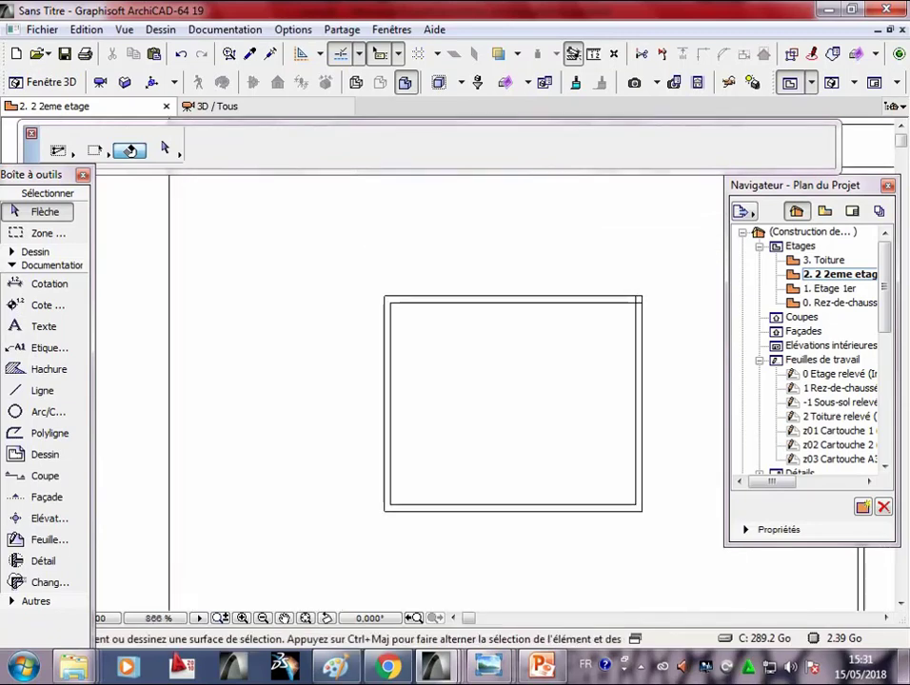
{"action": "scroll", "coordinate": [704, 305], "scroll_direction": "up", "scroll_amount": 4}
{"action": "scroll", "coordinate": [636, 319], "scroll_direction": "up", "scroll_amount": 3}
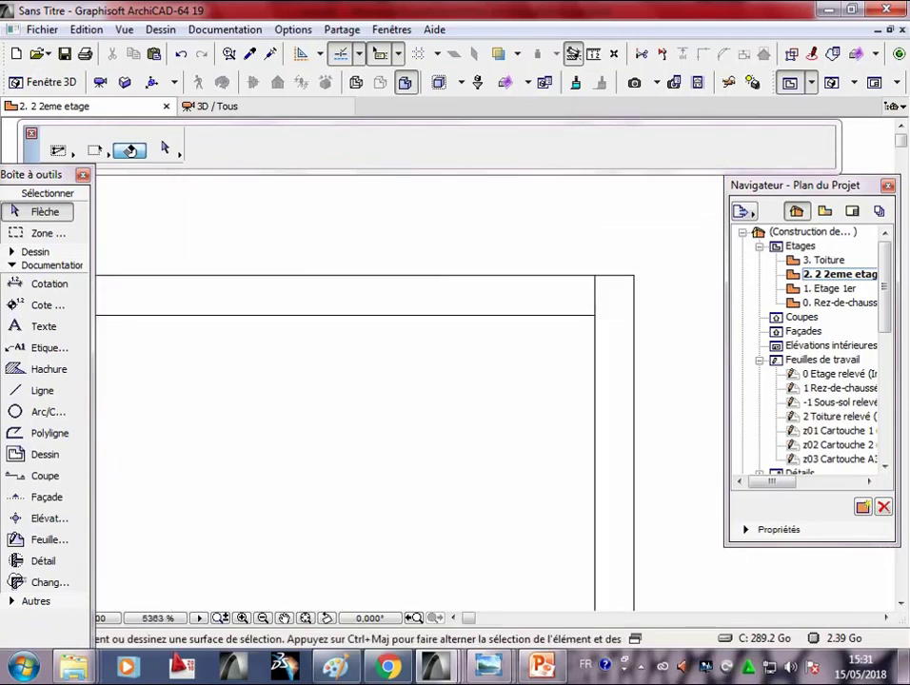
{"action": "scroll", "coordinate": [637, 319], "scroll_direction": "down", "scroll_amount": 3}
{"action": "scroll", "coordinate": [637, 319], "scroll_direction": "down", "scroll_amount": 3}
{"action": "middle_click_drag", "start_coordinate": [571, 609], "coordinate": [361, 487]}
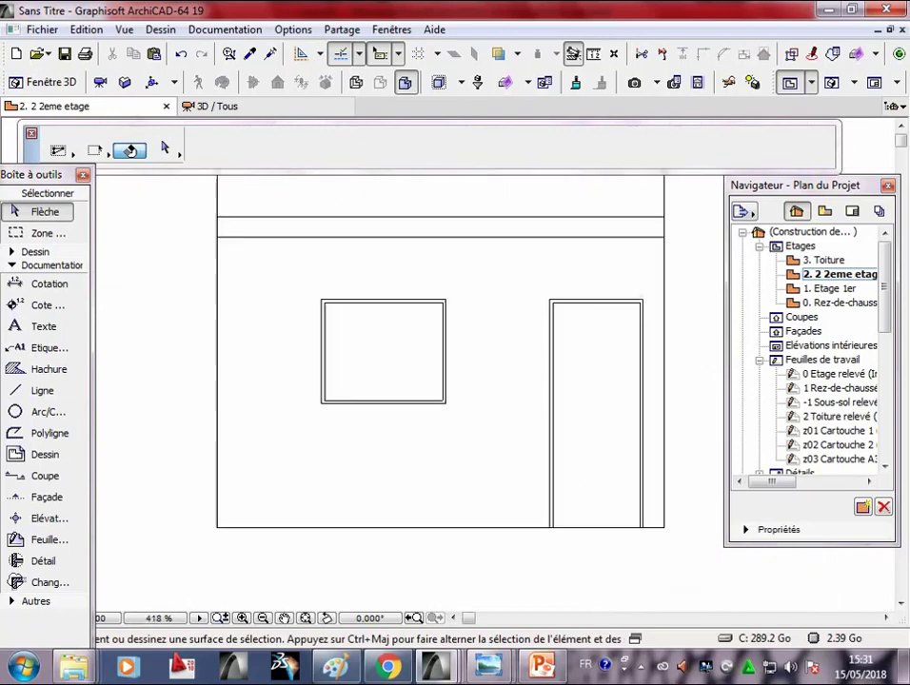
{"action": "key", "text": "alt+Tab"}
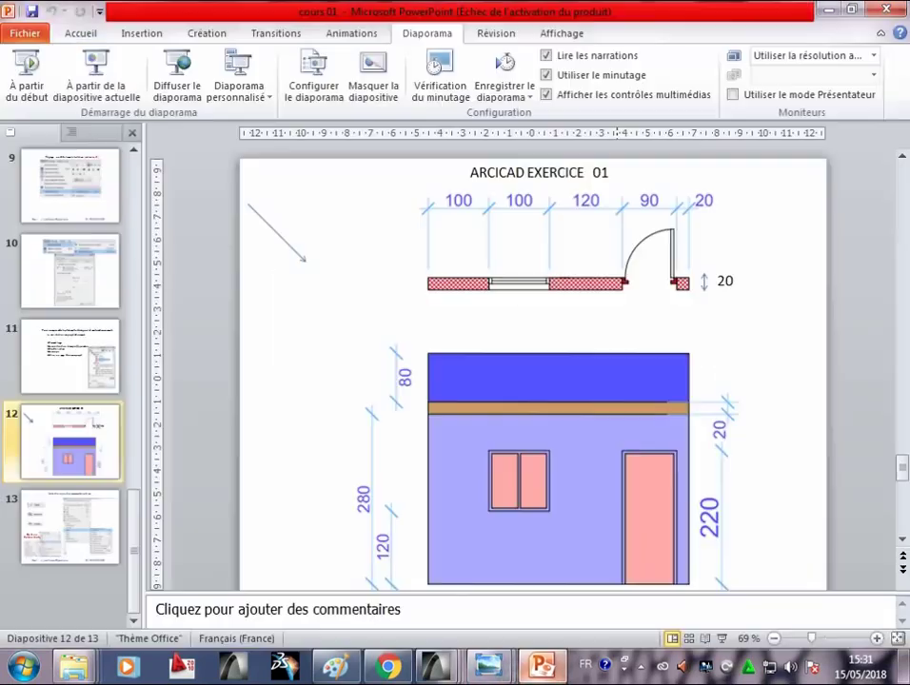
{"action": "mouse_move", "coordinate": [435, 666]}
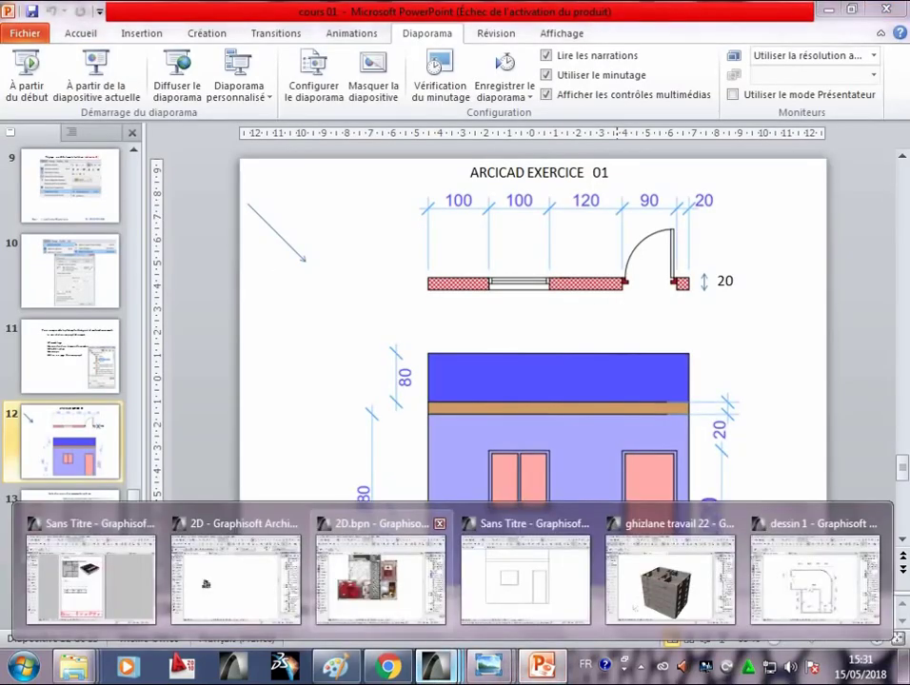
- Draw a vertical line from the window's top midpoint down to its bottom edge
{"action": "left_click", "coordinate": [532, 564]}
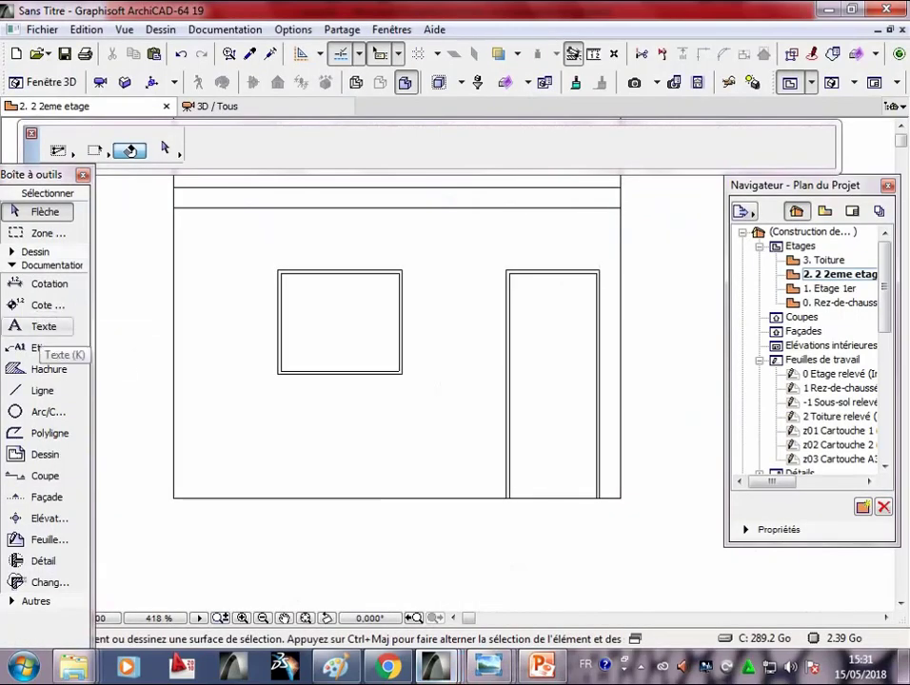
{"action": "left_click", "coordinate": [42, 390]}
{"action": "scroll", "coordinate": [257, 308], "scroll_direction": "up", "scroll_amount": 2}
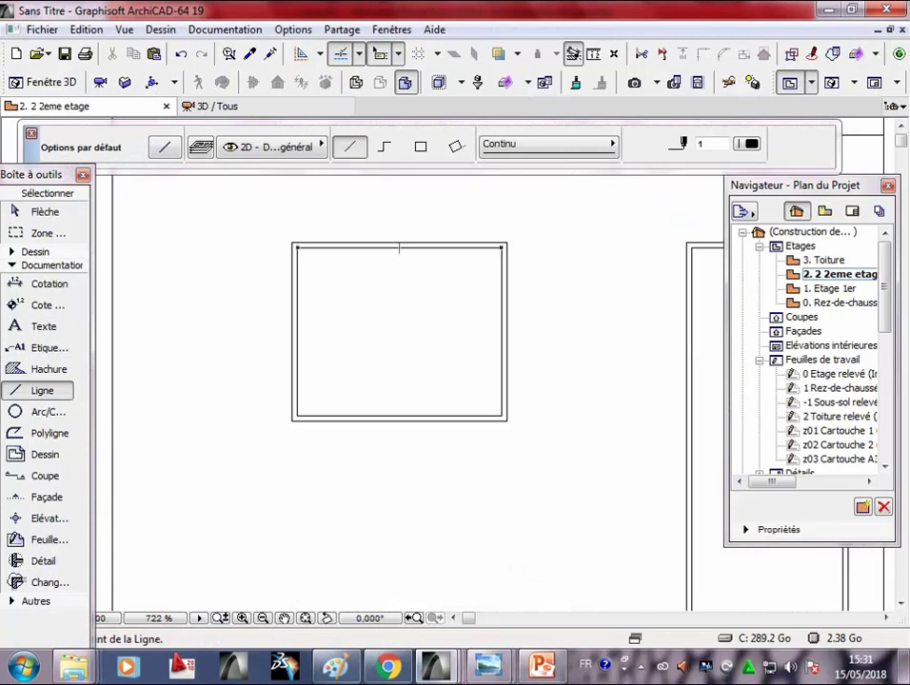
{"action": "left_click", "coordinate": [399, 248]}
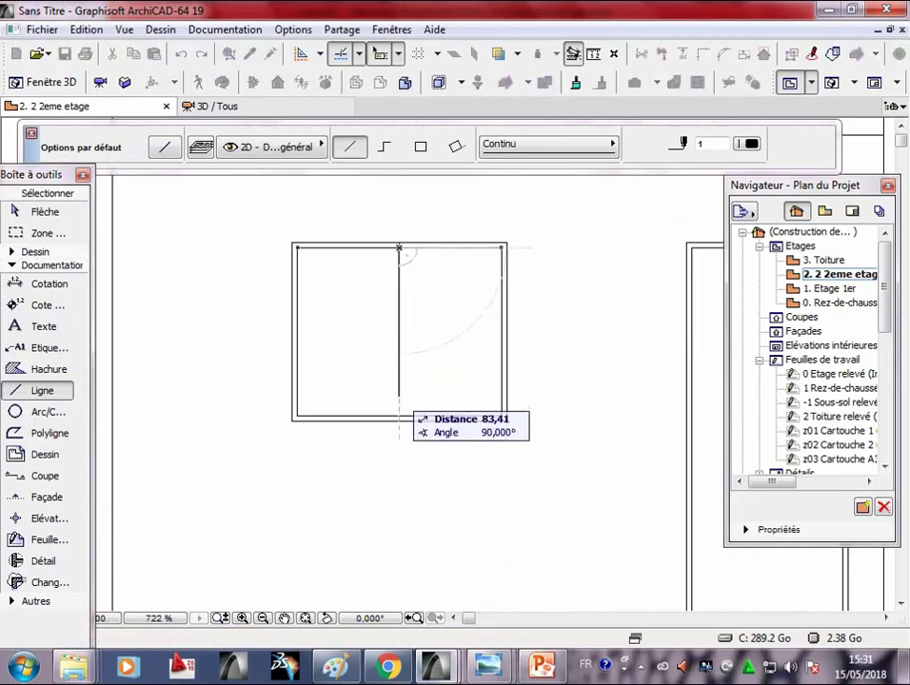
{"action": "left_click", "coordinate": [399, 417]}
{"action": "left_click", "coordinate": [45, 211]}
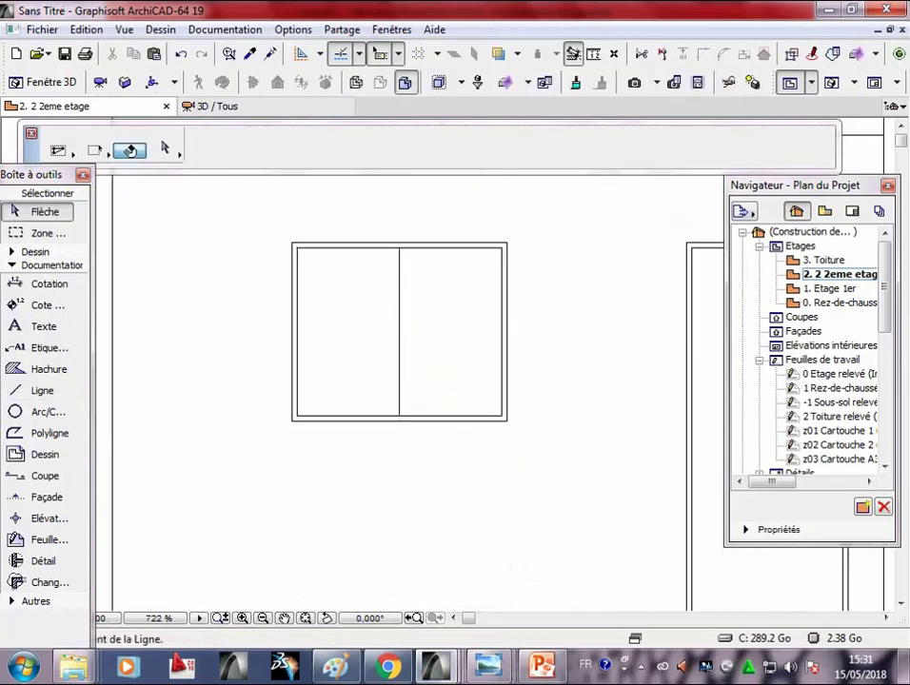
- Shift the mullion line 5 units right and place a copy just to its right
{"action": "scroll", "coordinate": [398, 346], "scroll_direction": "up", "scroll_amount": 1}
{"action": "left_click", "coordinate": [399, 321]}
{"action": "right_click", "coordinate": [398, 284]}
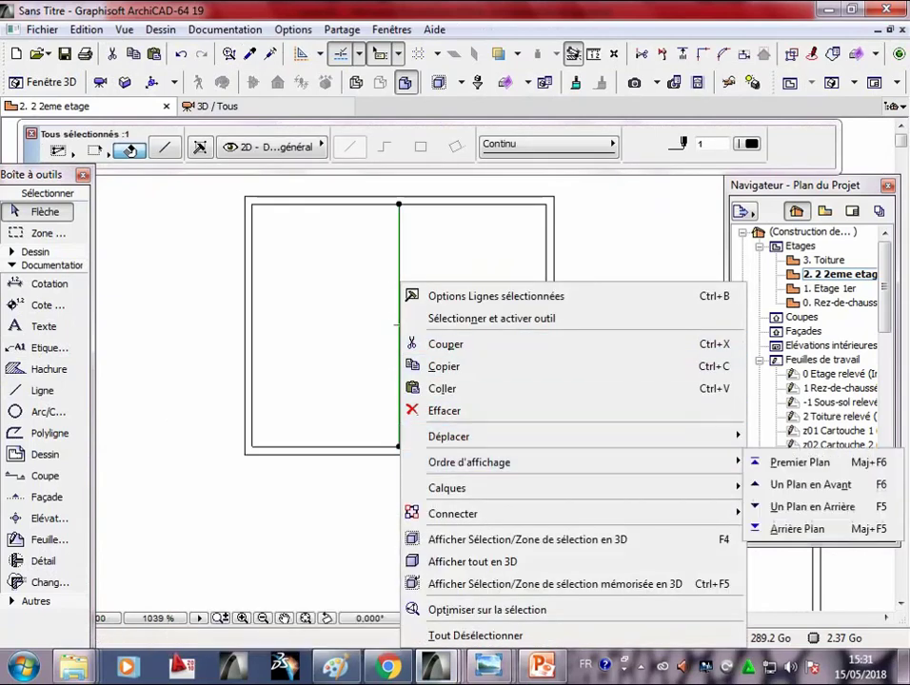
{"action": "left_click", "coordinate": [196, 376]}
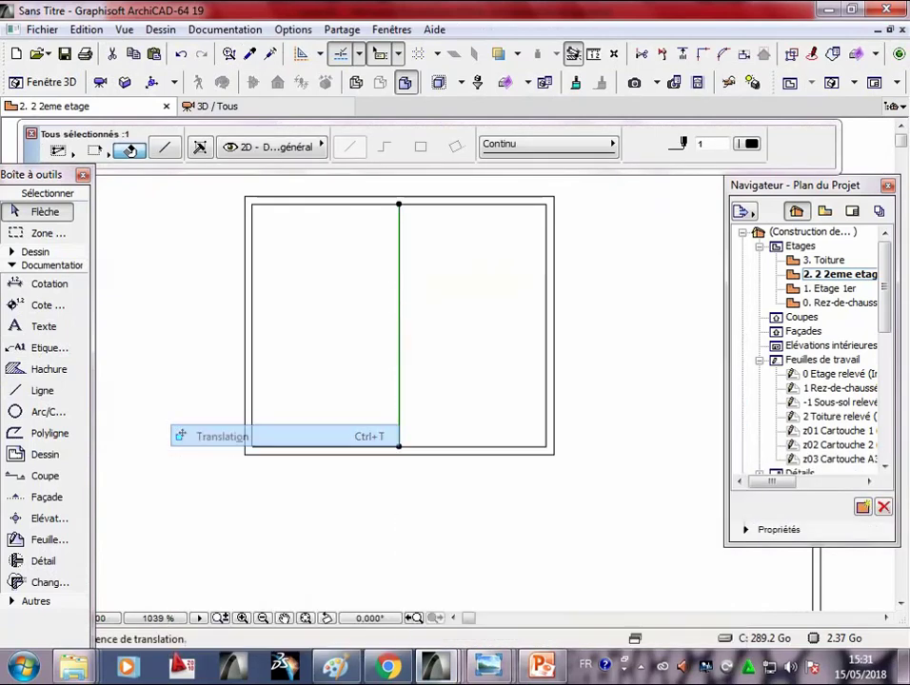
{"action": "type", "text": "5"}
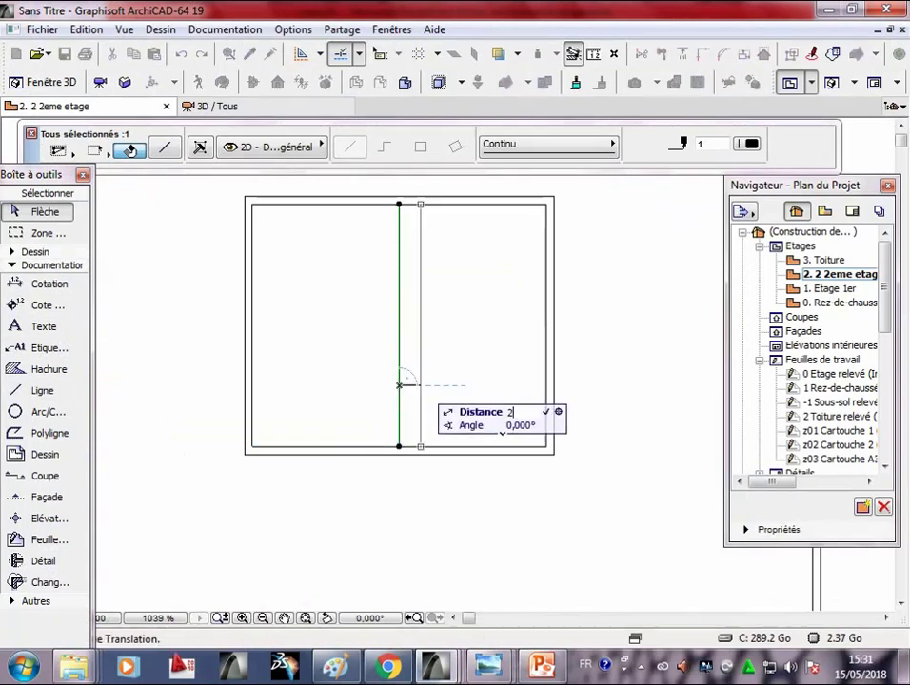
{"action": "key", "text": "Return"}
{"action": "scroll", "coordinate": [412, 303], "scroll_direction": "up", "scroll_amount": 3}
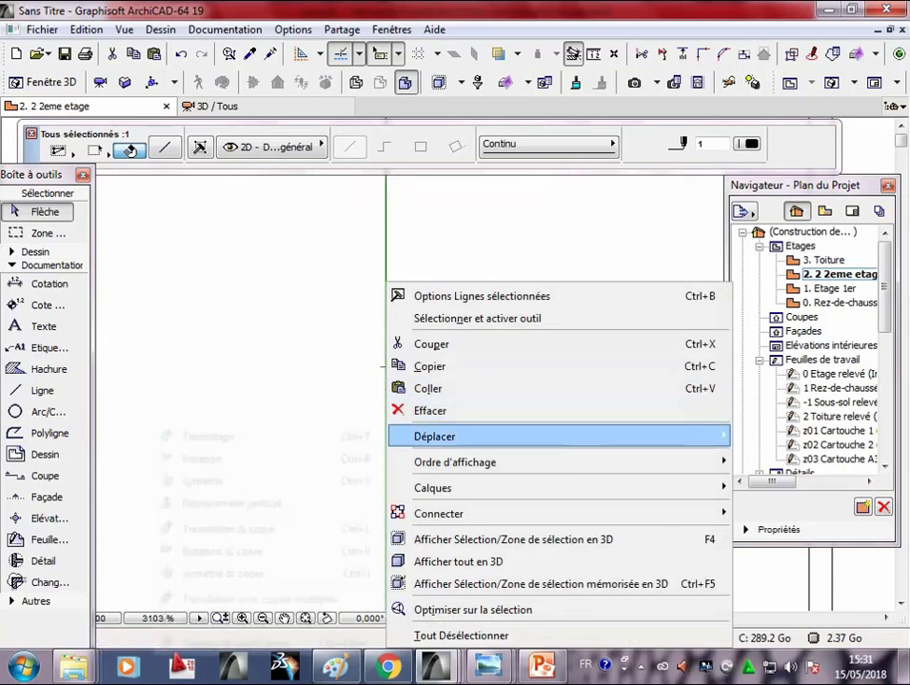
{"action": "left_click", "coordinate": [229, 528]}
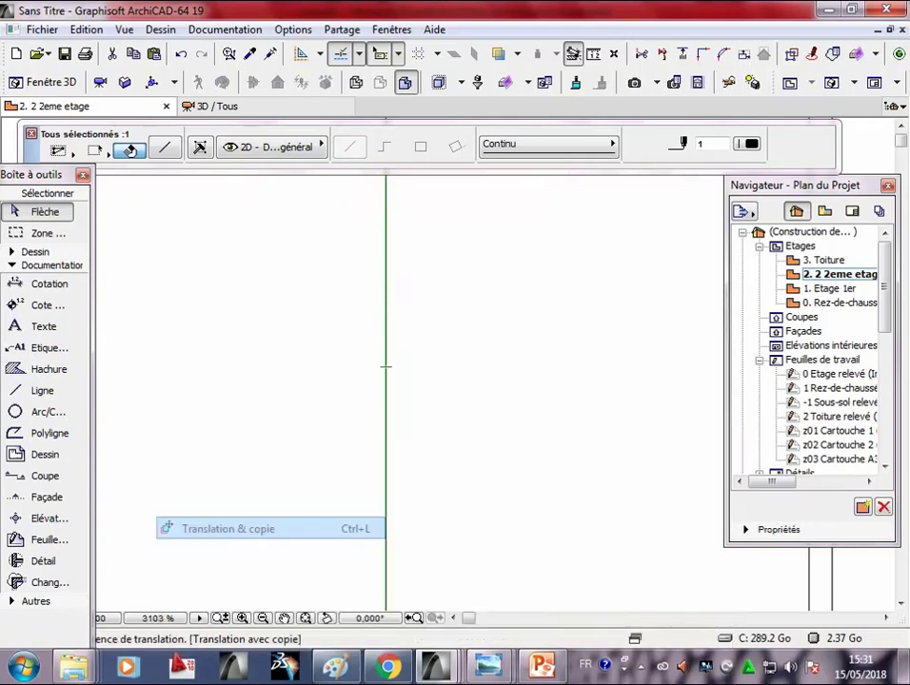
{"action": "left_click", "coordinate": [386, 420]}
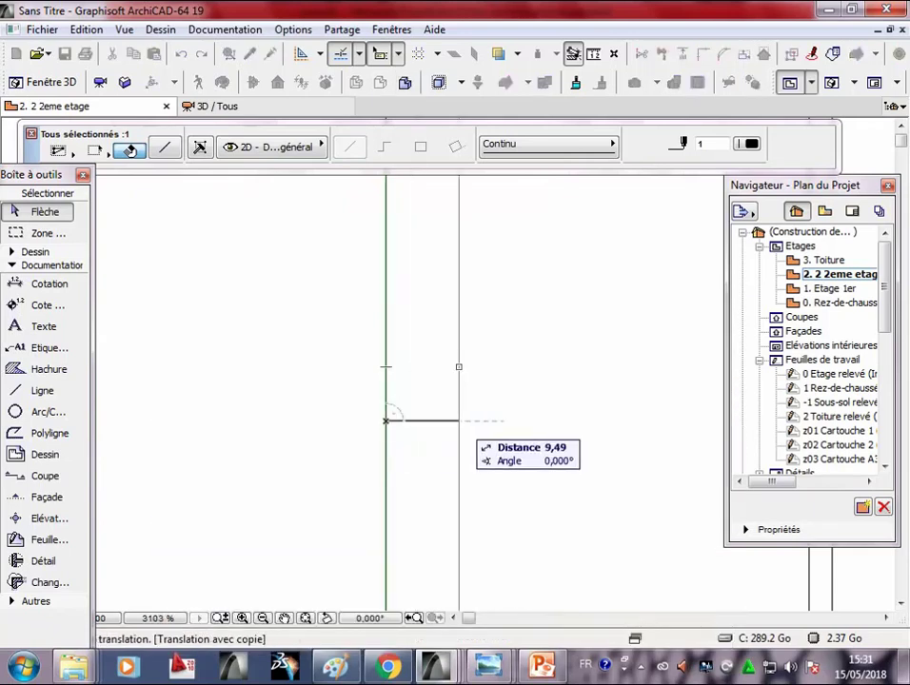
{"action": "left_click", "coordinate": [400, 419]}
{"action": "key", "text": "Escape"}
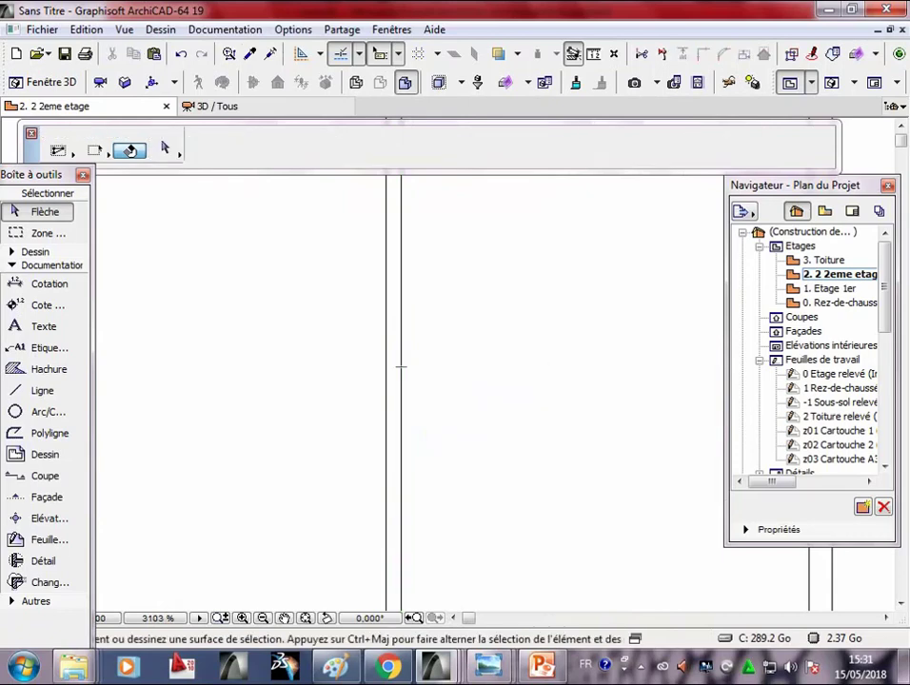
- Copy the left mullion line slightly further left to frame the two panes
{"action": "left_click", "coordinate": [387, 367]}
{"action": "right_click", "coordinate": [387, 366]}
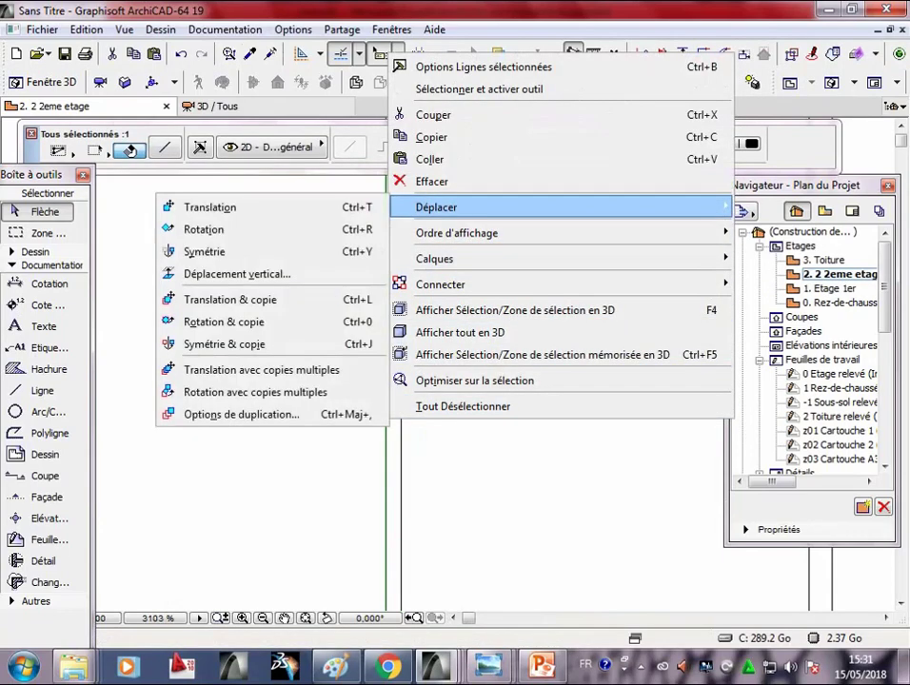
{"action": "left_click", "coordinate": [230, 299]}
{"action": "left_click", "coordinate": [385, 341]}
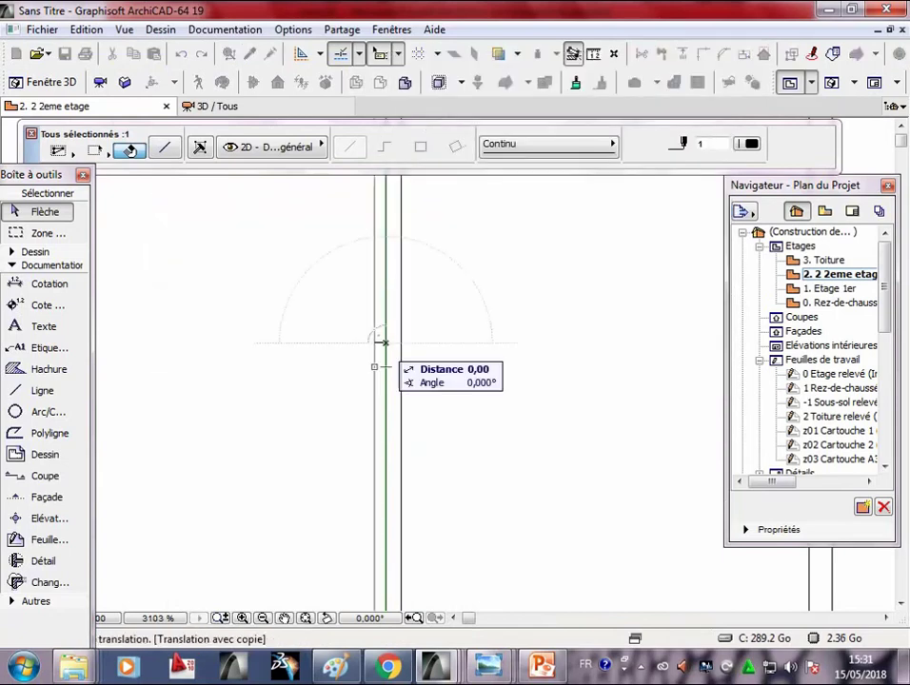
{"action": "left_click", "coordinate": [370, 341]}
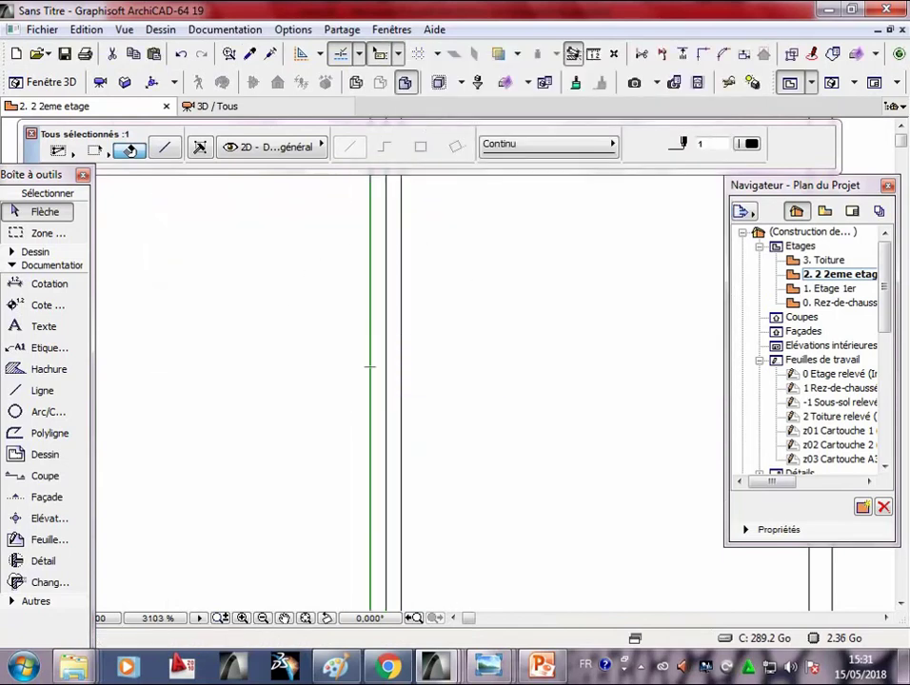
{"action": "scroll", "coordinate": [370, 367], "scroll_direction": "down", "scroll_amount": 2}
{"action": "scroll", "coordinate": [370, 366], "scroll_direction": "down", "scroll_amount": 2}
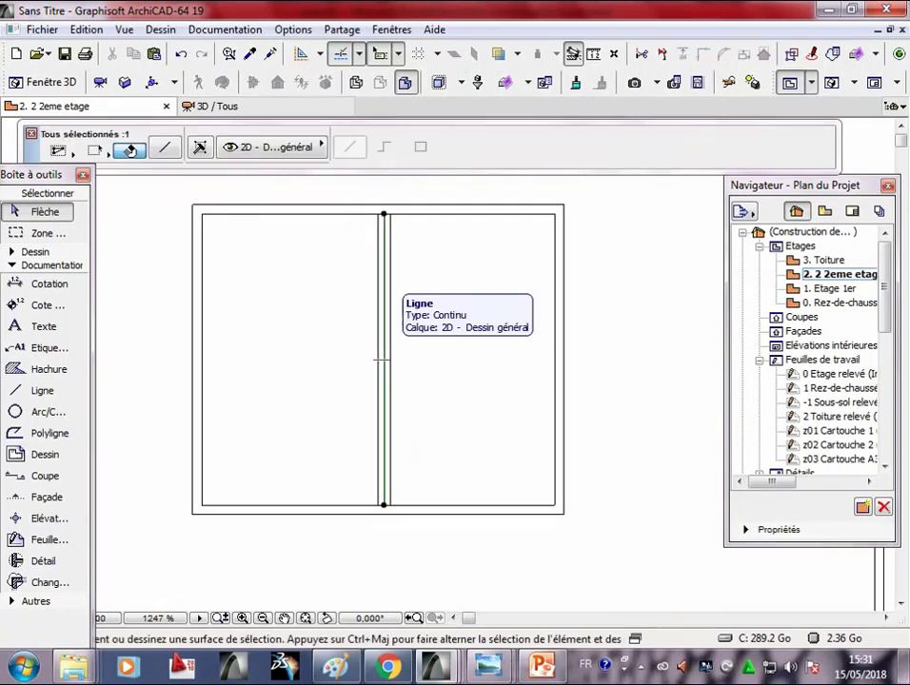
{"action": "left_click", "coordinate": [381, 359]}
{"action": "key", "text": "Escape"}
- Zoom out to review the divided window and bring up the exercise slide
{"action": "scroll", "coordinate": [381, 360], "scroll_direction": "up", "scroll_amount": 2}
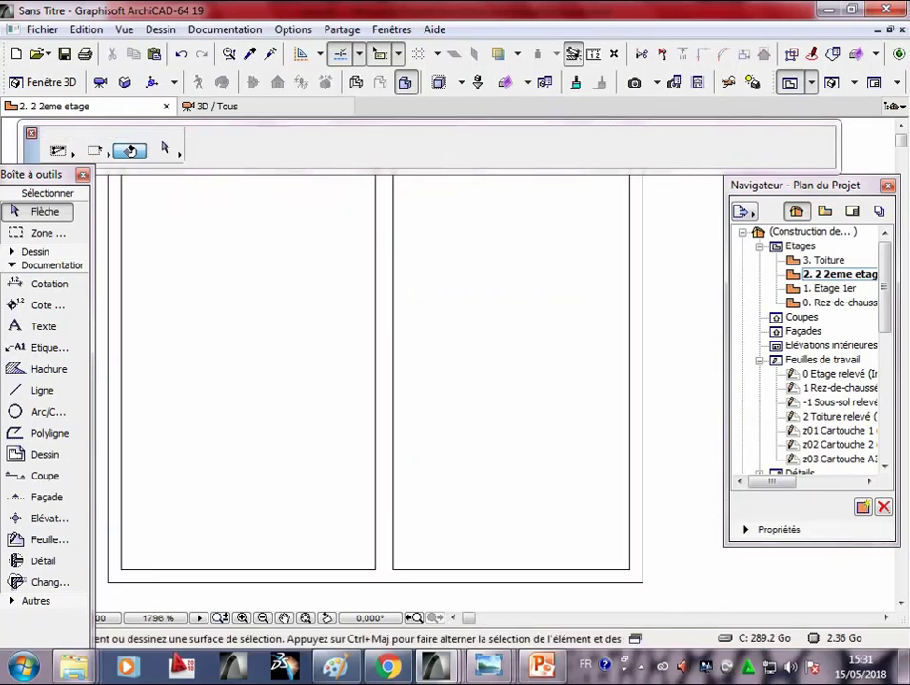
{"action": "scroll", "coordinate": [389, 242], "scroll_direction": "down", "scroll_amount": 1}
{"action": "scroll", "coordinate": [389, 242], "scroll_direction": "up", "scroll_amount": 1}
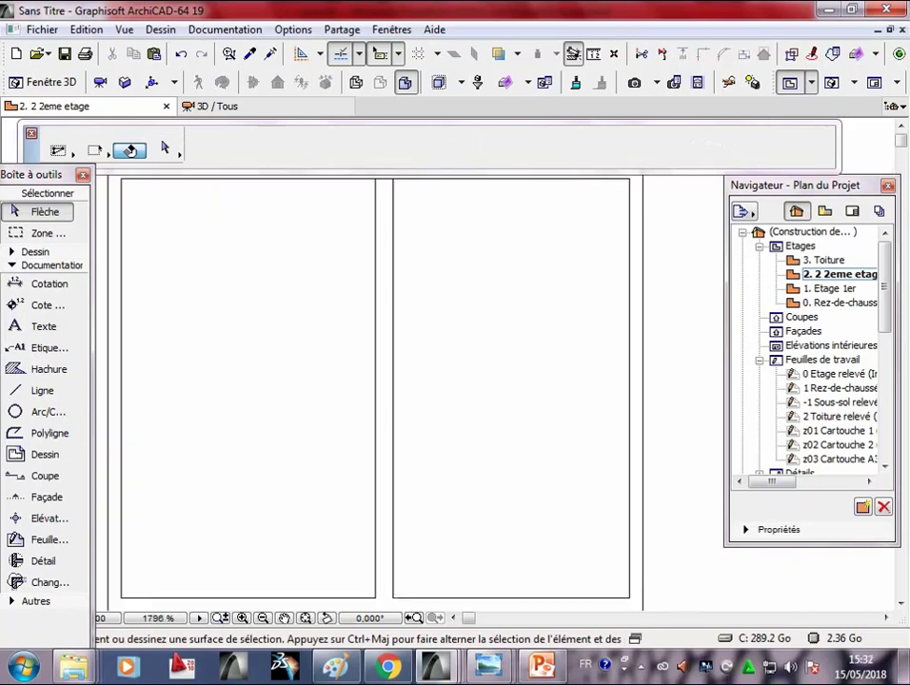
{"action": "scroll", "coordinate": [389, 242], "scroll_direction": "down", "scroll_amount": 2}
{"action": "scroll", "coordinate": [388, 186], "scroll_direction": "up", "scroll_amount": 2}
{"action": "scroll", "coordinate": [388, 185], "scroll_direction": "up", "scroll_amount": 1}
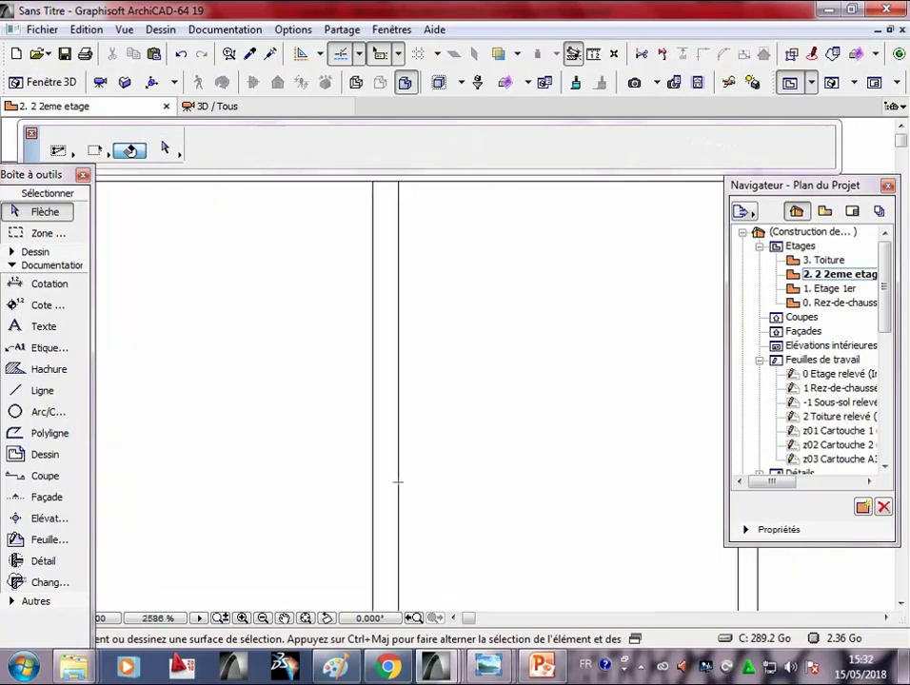
{"action": "scroll", "coordinate": [396, 352], "scroll_direction": "down", "scroll_amount": 3}
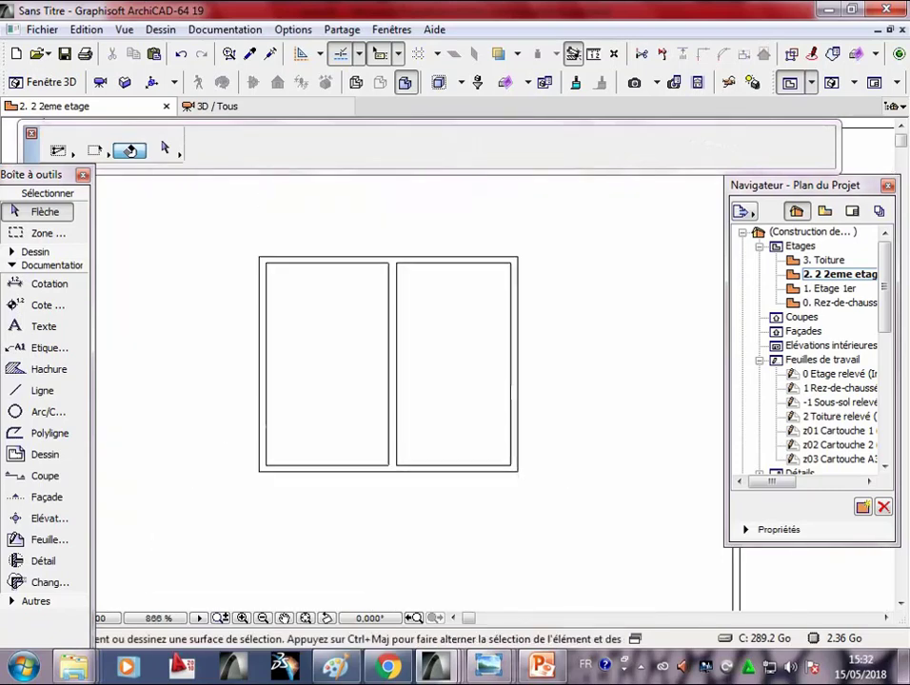
{"action": "scroll", "coordinate": [373, 434], "scroll_direction": "down", "scroll_amount": 2}
{"action": "scroll", "coordinate": [299, 364], "scroll_direction": "down", "scroll_amount": 2}
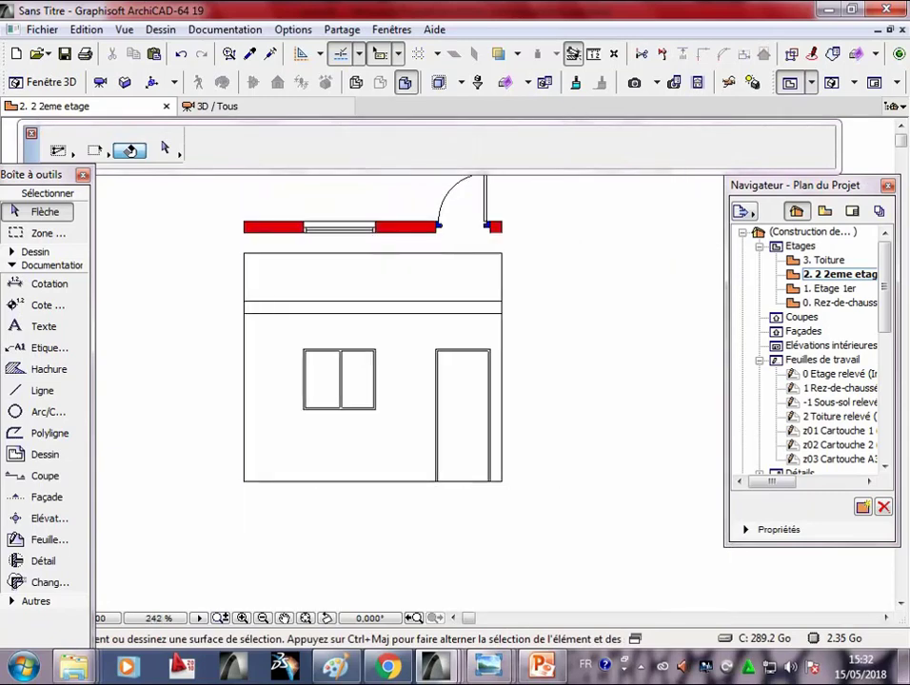
{"action": "key", "text": "alt+Tab"}
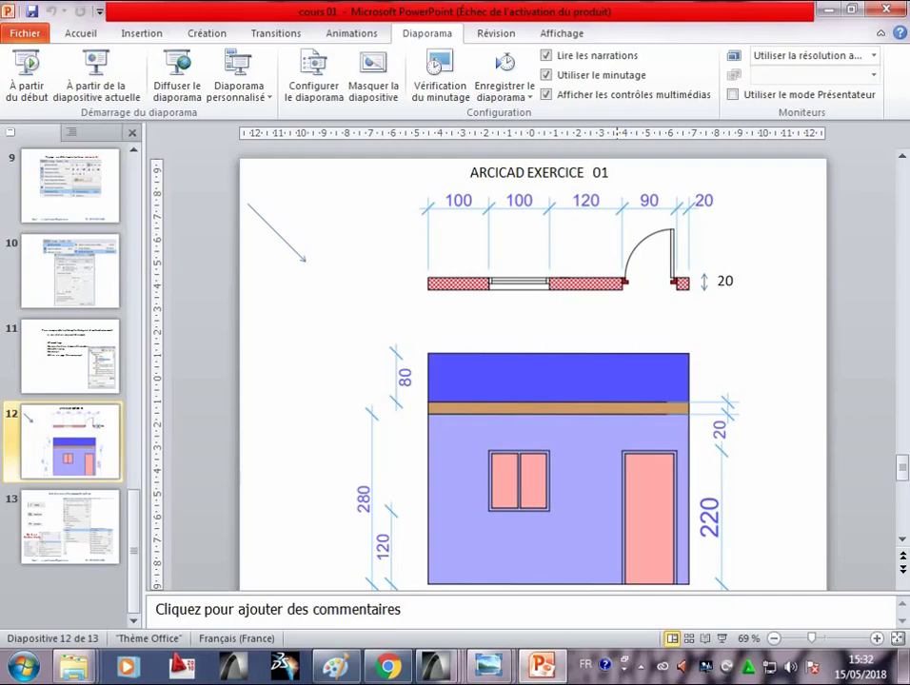
{"action": "mouse_move", "coordinate": [434, 666]}
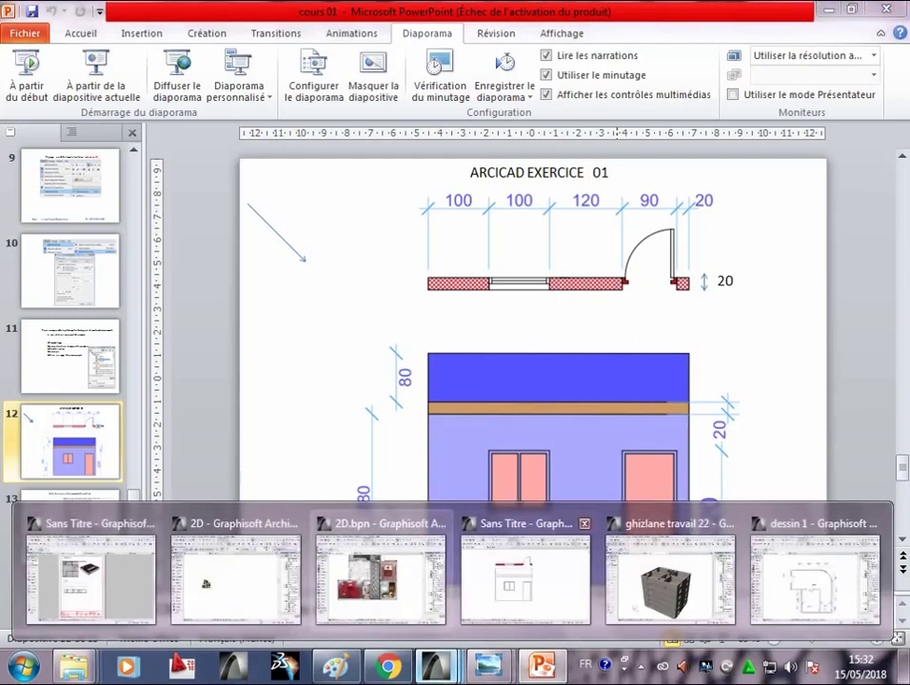
- Set the default fill to a 100 % solid pattern in dark blue pen 187
{"action": "left_click", "coordinate": [528, 595]}
{"action": "scroll", "coordinate": [390, 158], "scroll_direction": "up", "scroll_amount": 1}
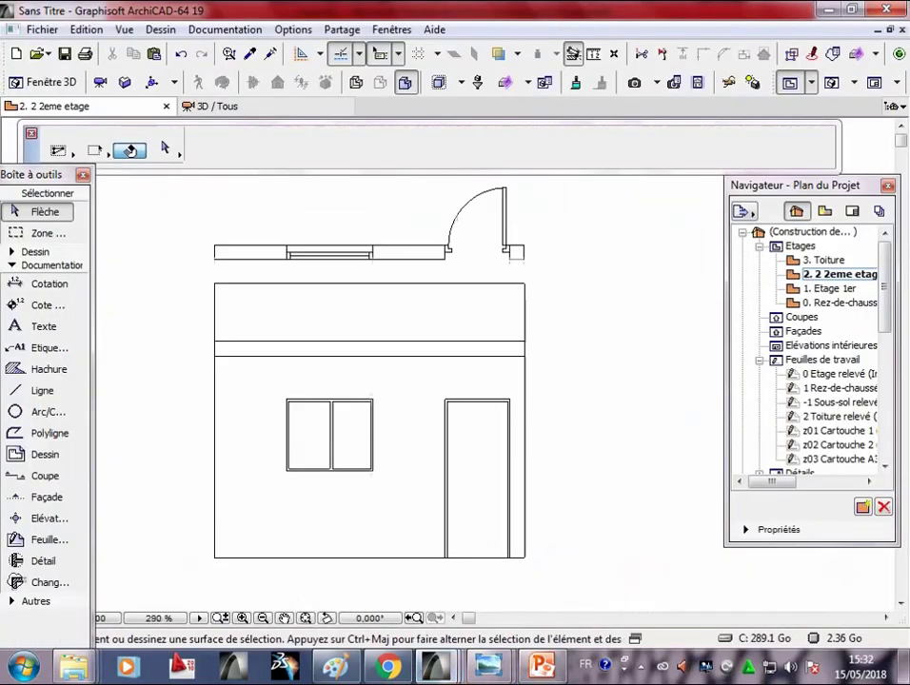
{"action": "scroll", "coordinate": [390, 158], "scroll_direction": "up", "scroll_amount": 1}
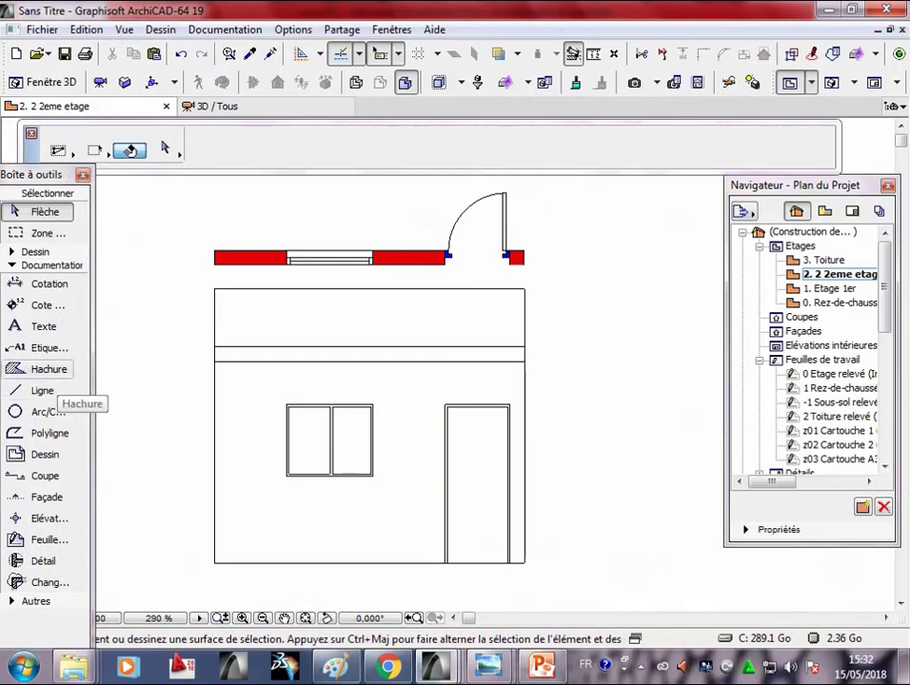
{"action": "left_click", "coordinate": [43, 370]}
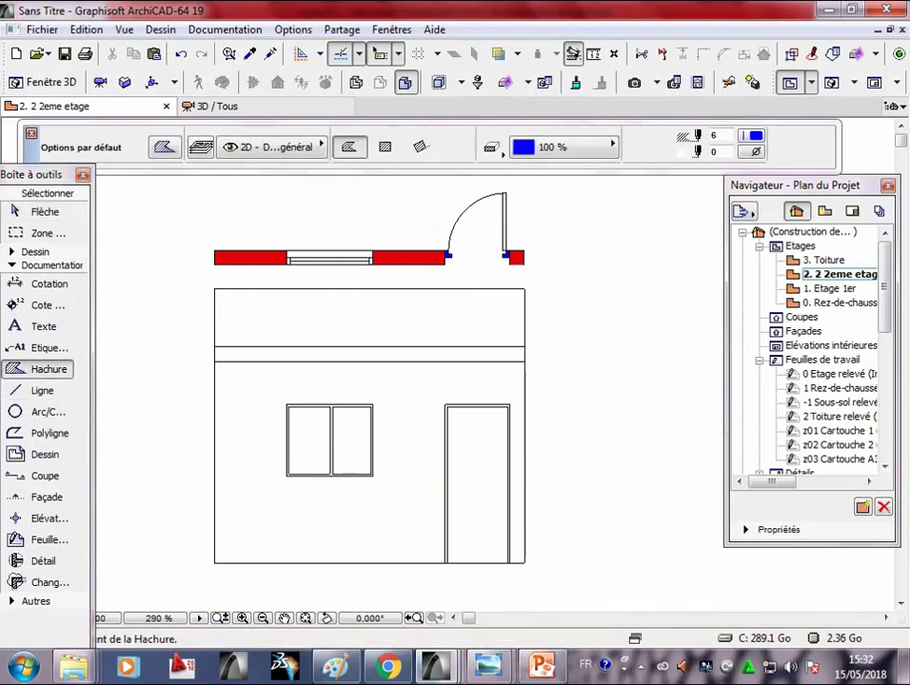
{"action": "left_click", "coordinate": [81, 147]}
{"action": "left_click", "coordinate": [381, 219]}
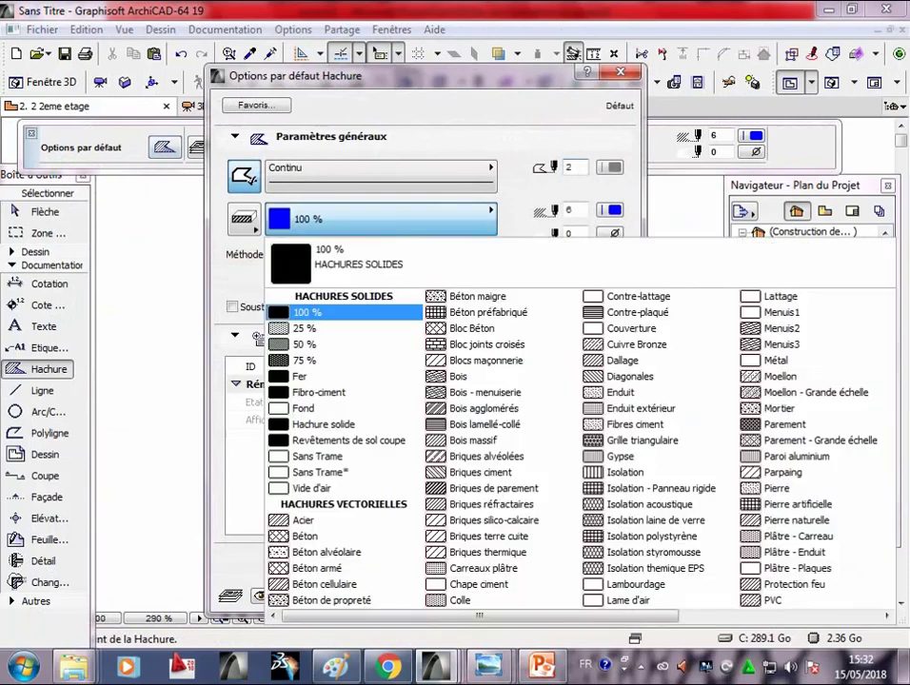
{"action": "left_click", "coordinate": [342, 313]}
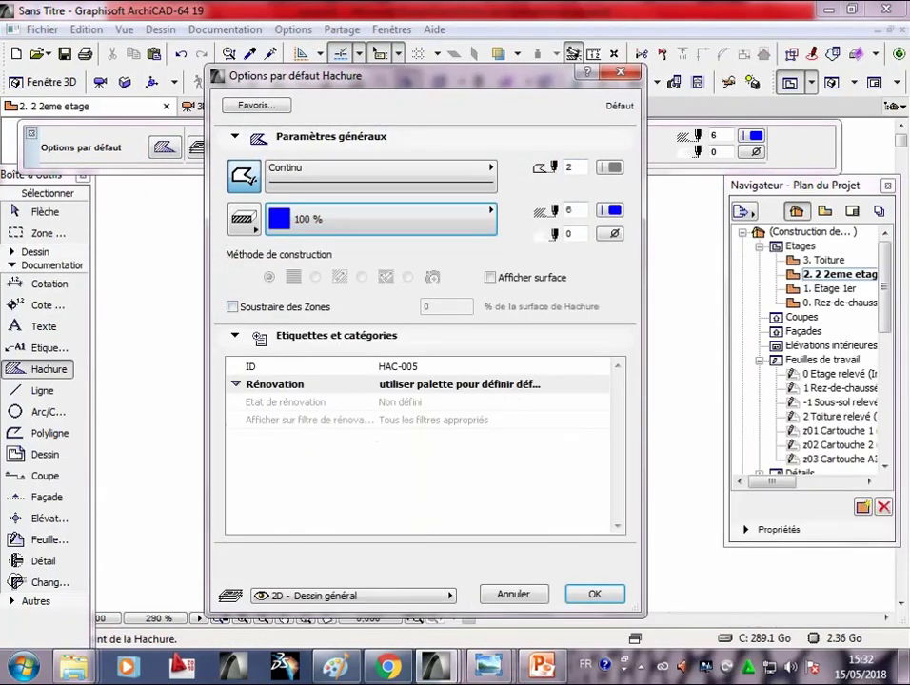
{"action": "left_click", "coordinate": [609, 210]}
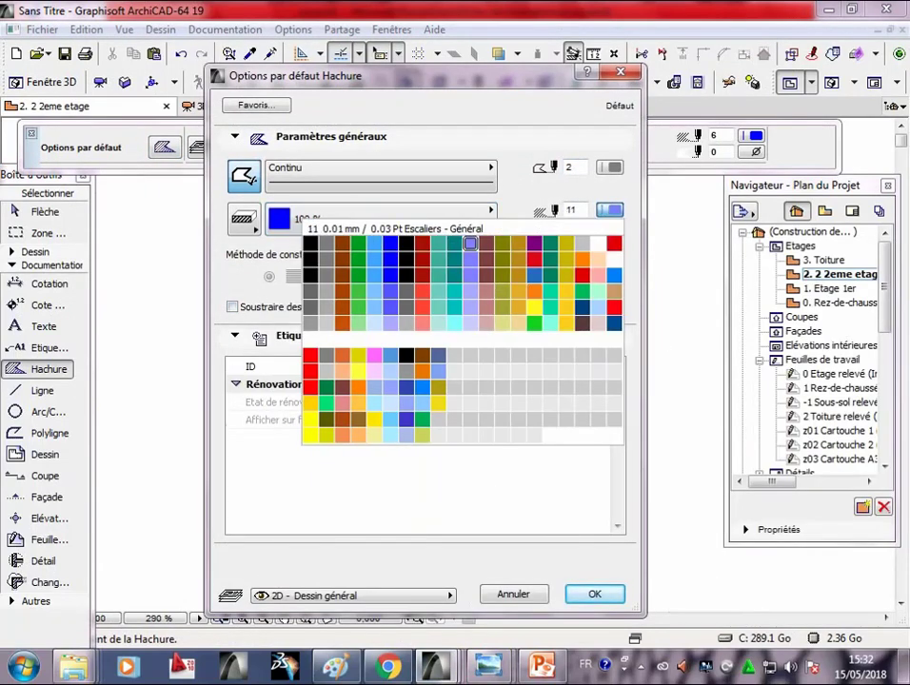
{"action": "left_click", "coordinate": [326, 306]}
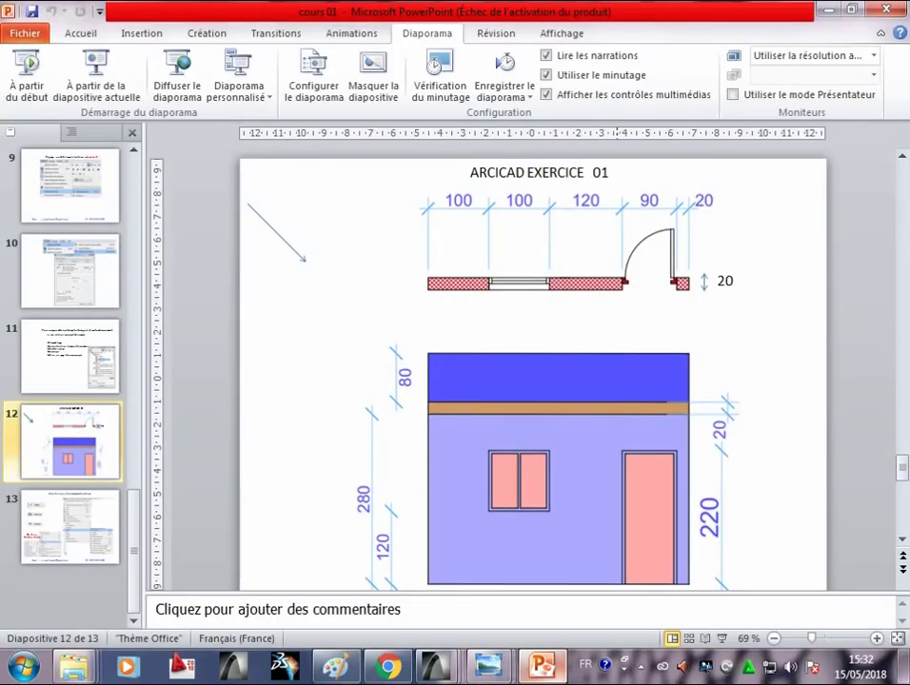
{"action": "left_click", "coordinate": [528, 569]}
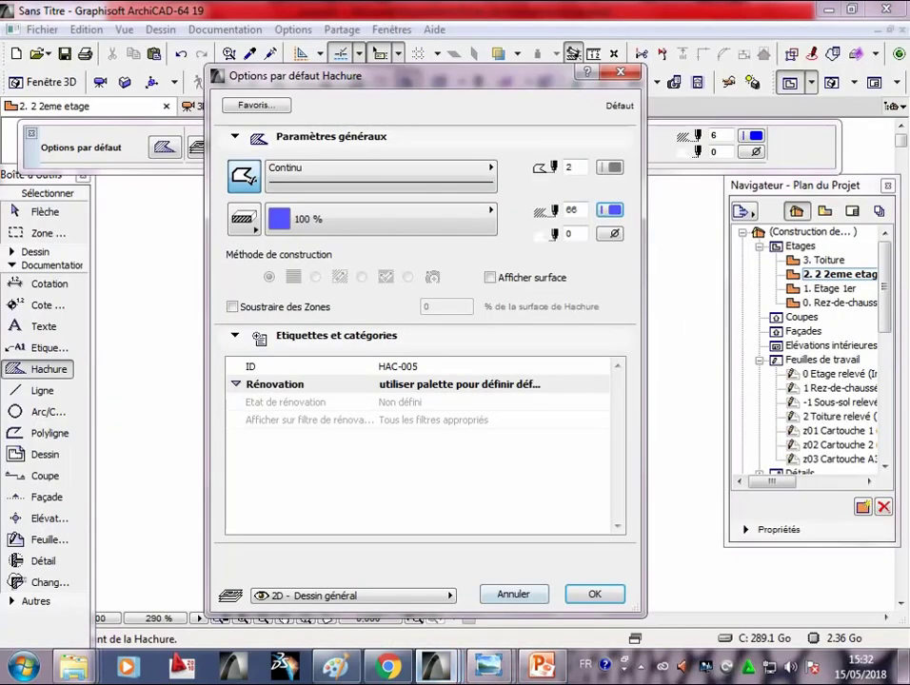
{"action": "left_click", "coordinate": [609, 209]}
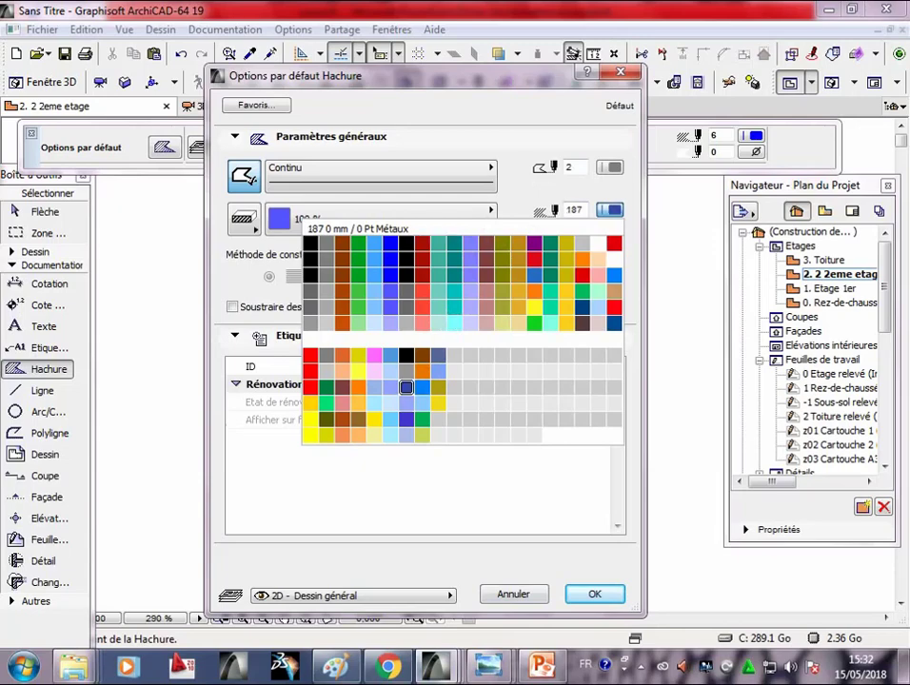
{"action": "left_click", "coordinate": [405, 387]}
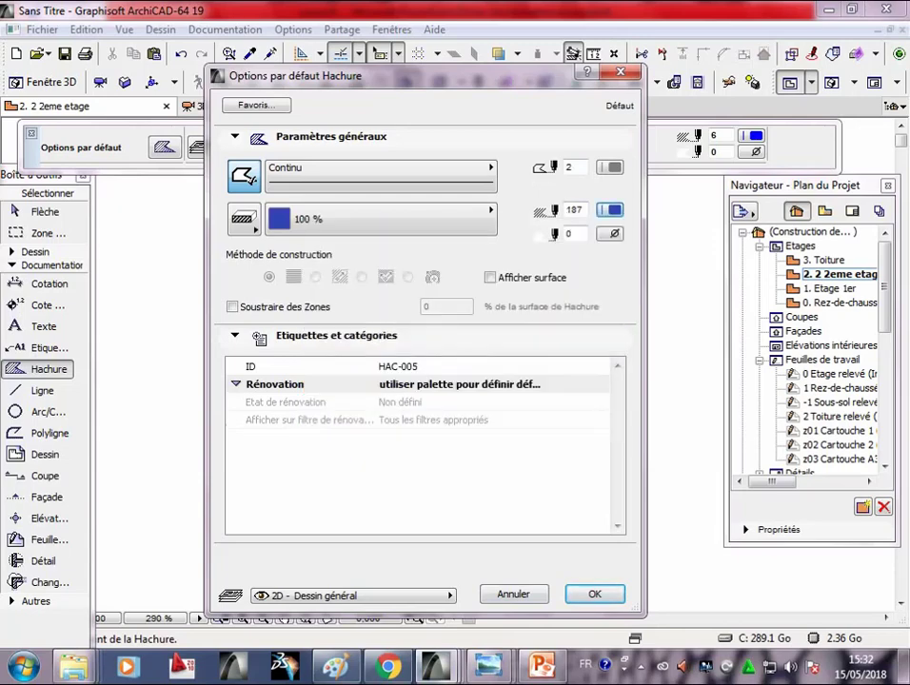
{"action": "key", "text": "Return"}
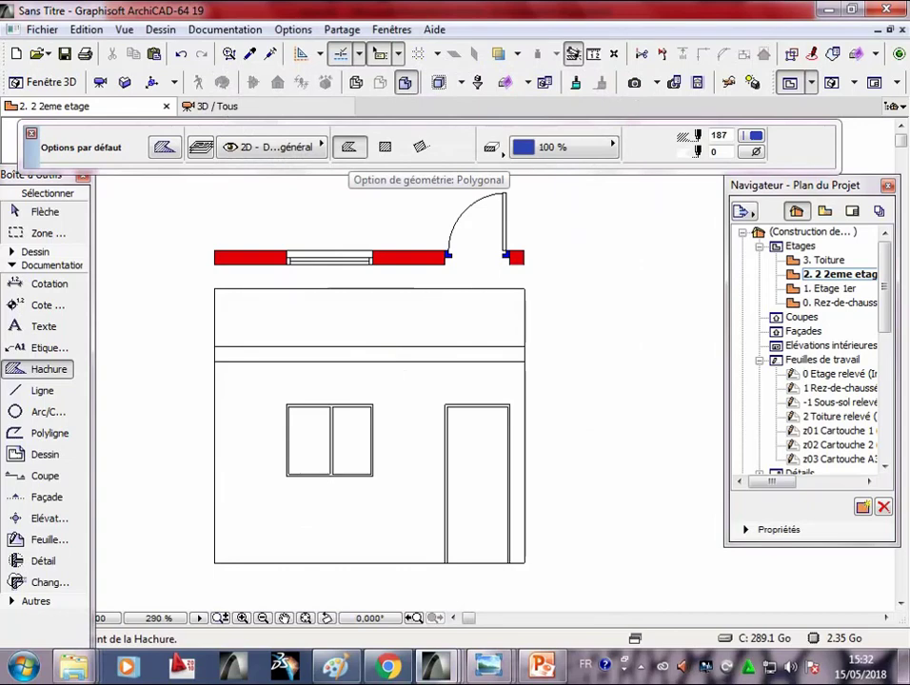
- Draw a rectangular blue fill covering the façade's top roof band
{"action": "left_click", "coordinate": [385, 147]}
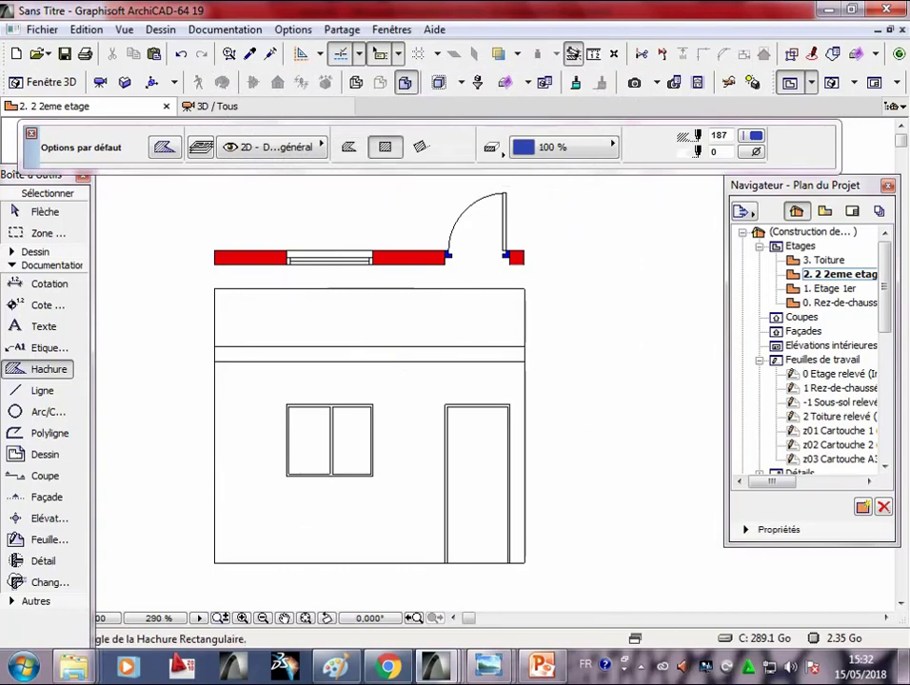
{"action": "left_click", "coordinate": [214, 288]}
{"action": "left_click", "coordinate": [524, 346]}
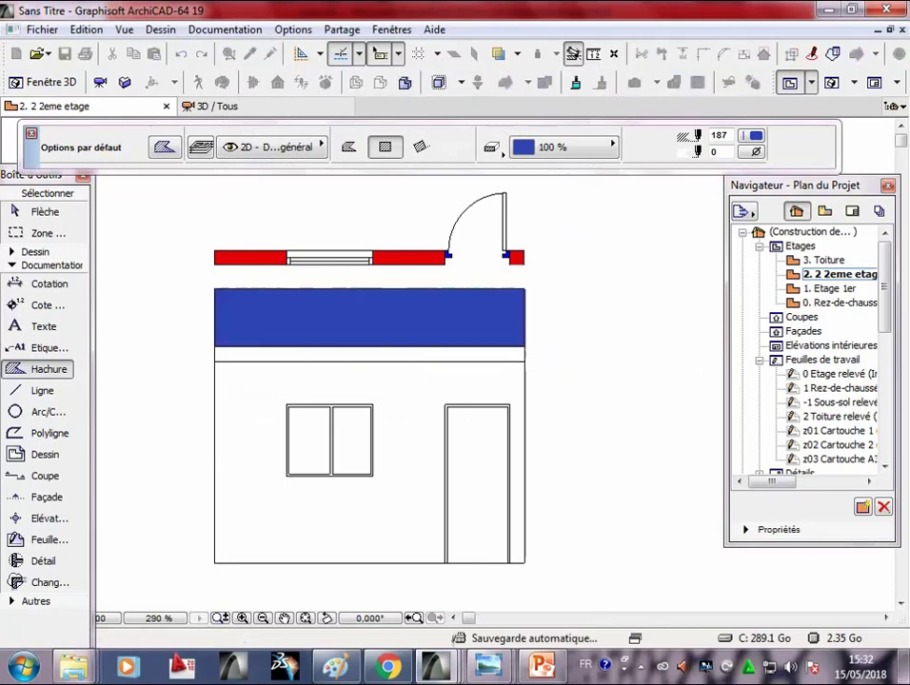
{"action": "scroll", "coordinate": [605, 299], "scroll_direction": "down", "scroll_amount": 1}
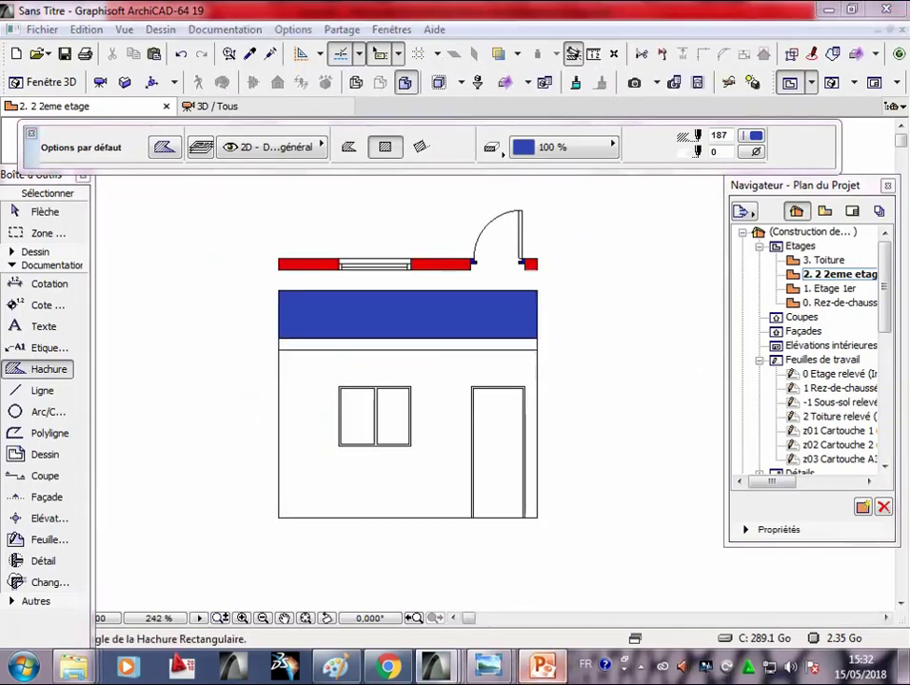
- Change the fill pen to light orange pen 163
{"action": "left_click", "coordinate": [542, 666]}
{"action": "mouse_move", "coordinate": [433, 666]}
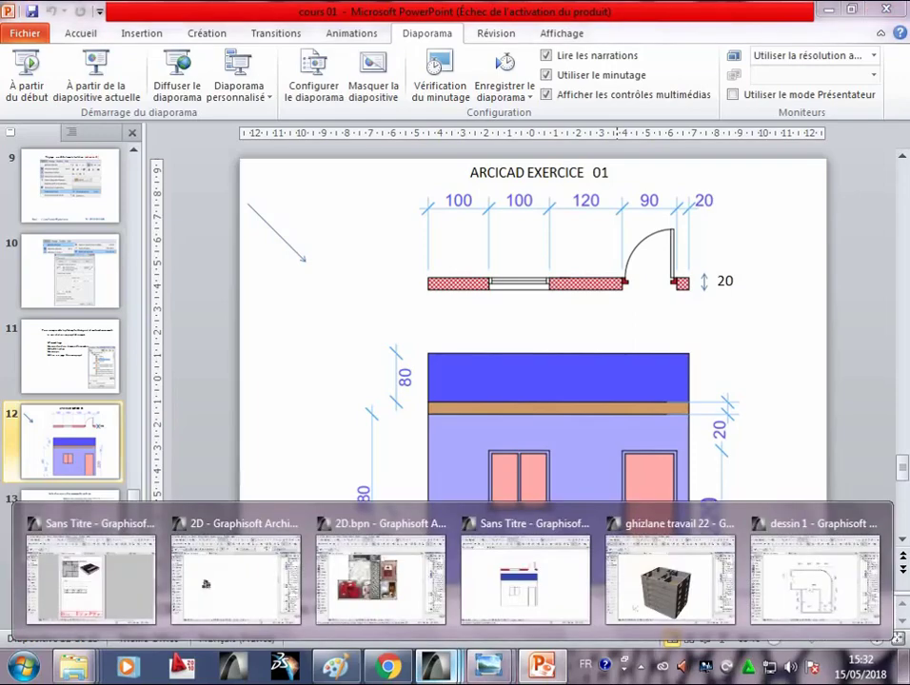
{"action": "left_click", "coordinate": [525, 576]}
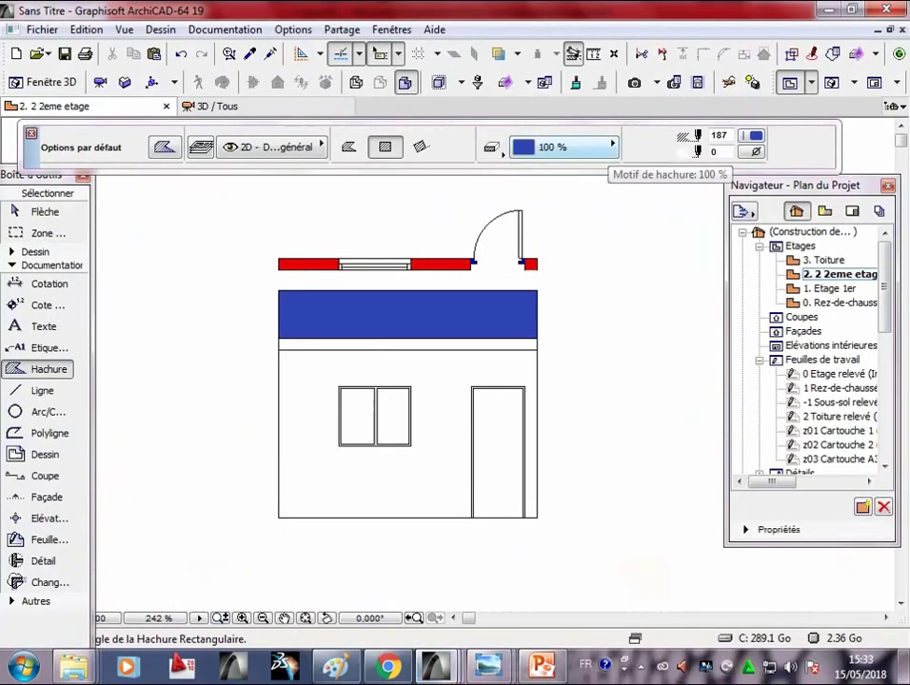
{"action": "left_click", "coordinate": [566, 146]}
{"action": "key", "text": "Escape"}
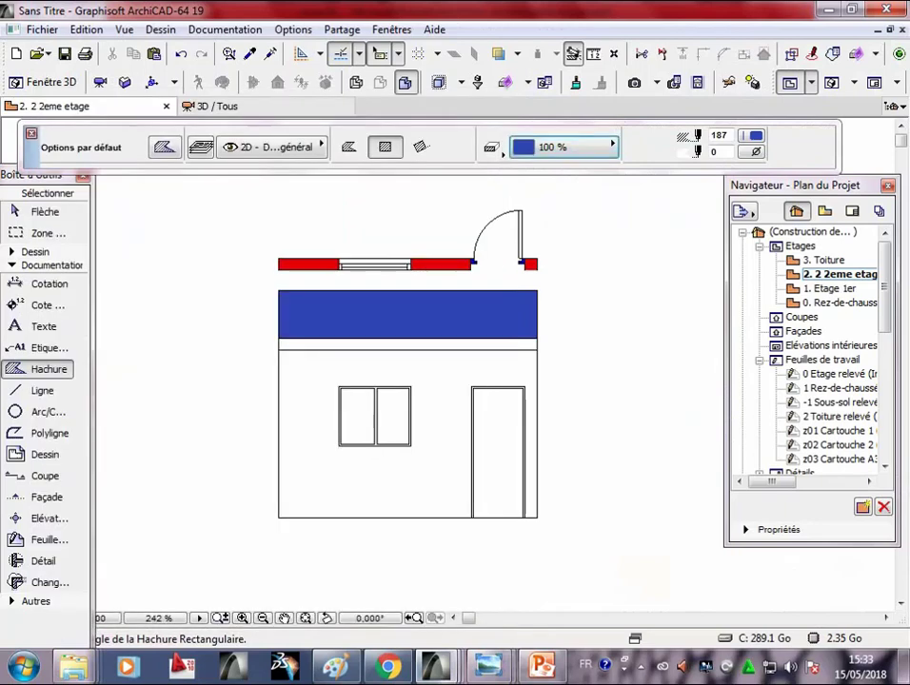
{"action": "key", "text": "ctrl+t"}
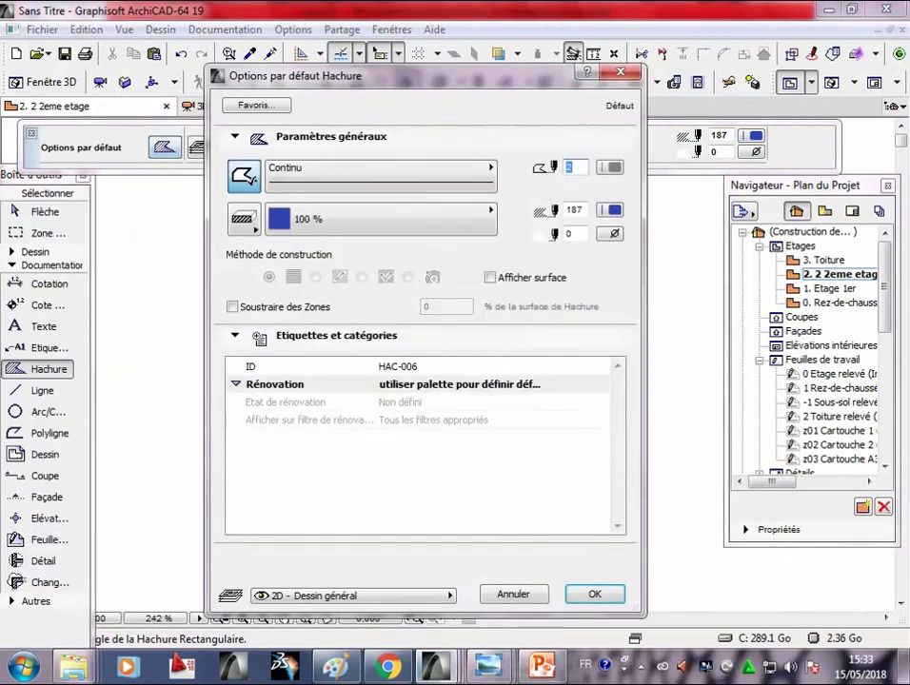
{"action": "key", "text": "Return"}
{"action": "left_click", "coordinate": [751, 136]}
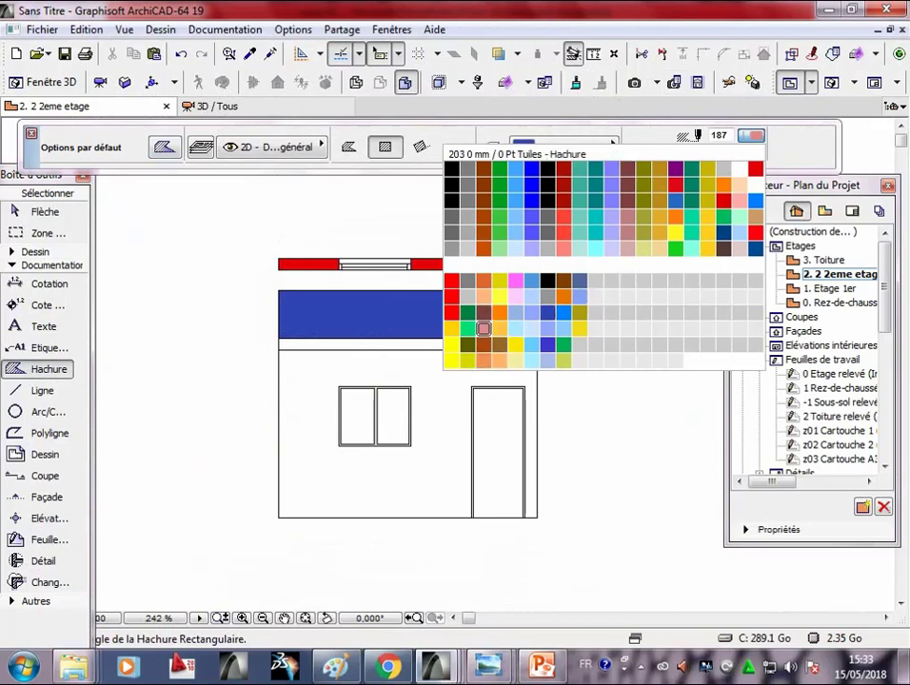
{"action": "left_click", "coordinate": [483, 295]}
- Draw a rectangular orange fill across the strip beneath the blue roof band
{"action": "scroll", "coordinate": [319, 374], "scroll_direction": "up", "scroll_amount": 2}
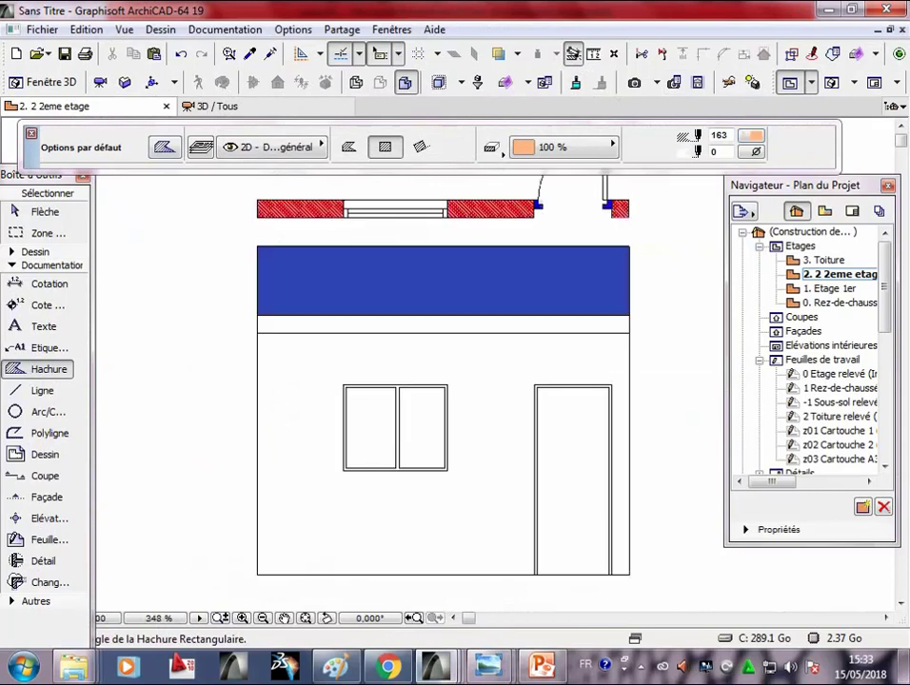
{"action": "scroll", "coordinate": [318, 374], "scroll_direction": "up", "scroll_amount": 2}
{"action": "left_click", "coordinate": [240, 301]}
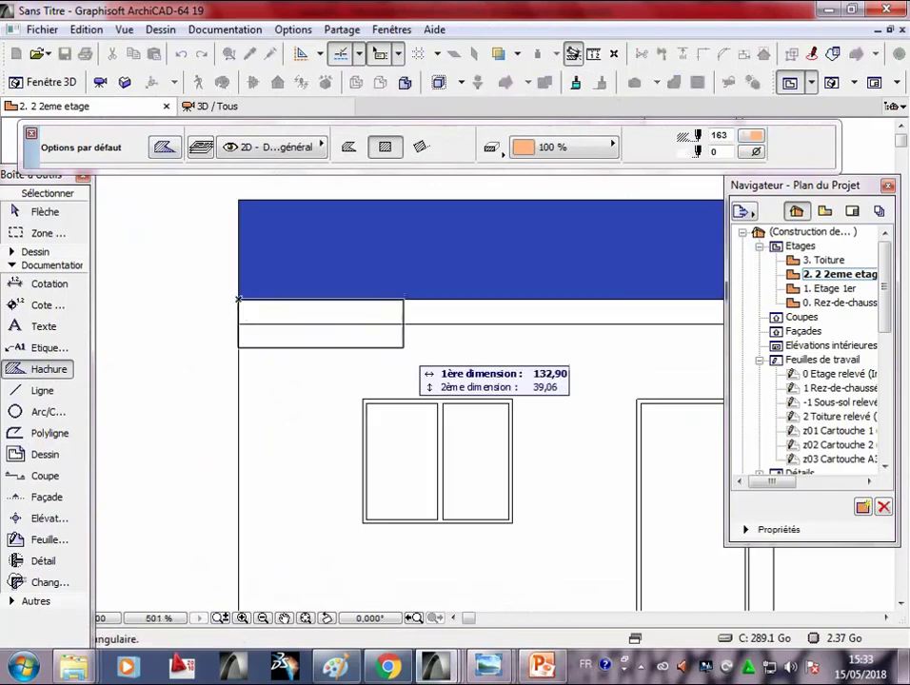
{"action": "middle_click_drag", "start_coordinate": [400, 345], "coordinate": [174, 346]}
{"action": "left_click", "coordinate": [540, 325]}
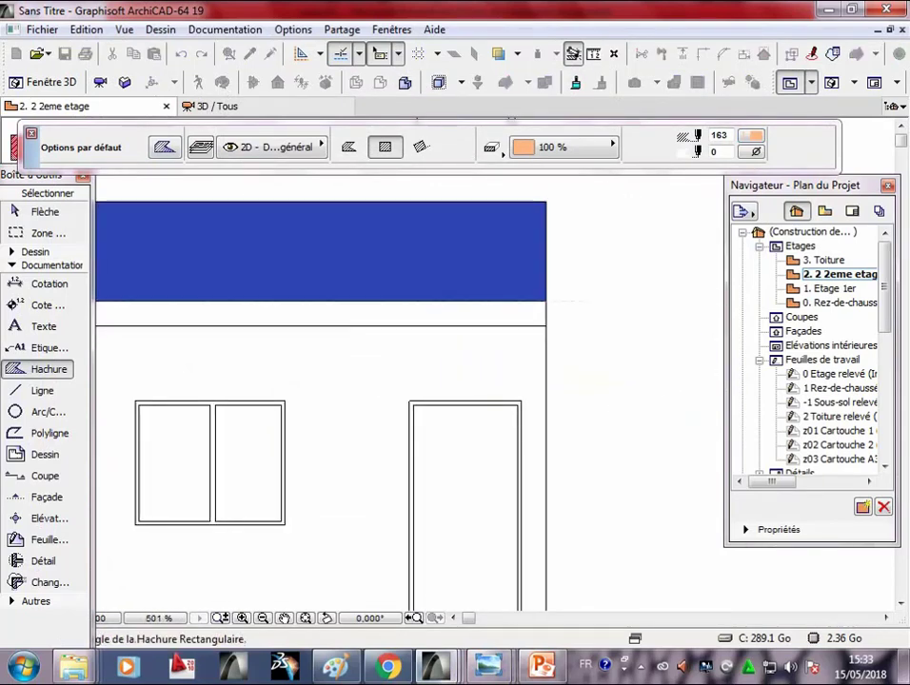
{"action": "scroll", "coordinate": [571, 228], "scroll_direction": "down", "scroll_amount": 1}
{"action": "scroll", "coordinate": [571, 228], "scroll_direction": "down", "scroll_amount": 2}
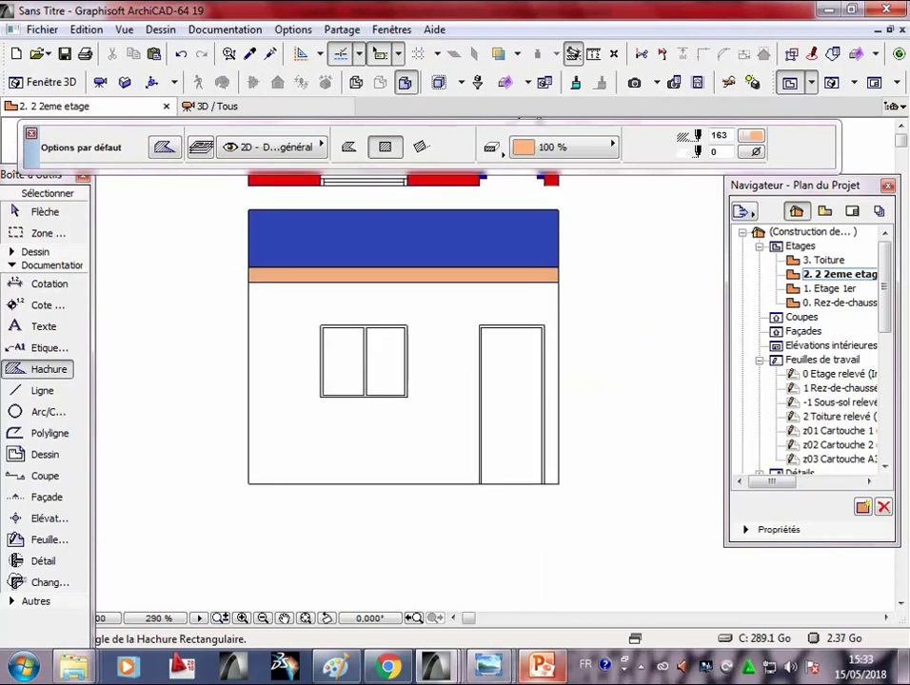
{"action": "mouse_move", "coordinate": [541, 666]}
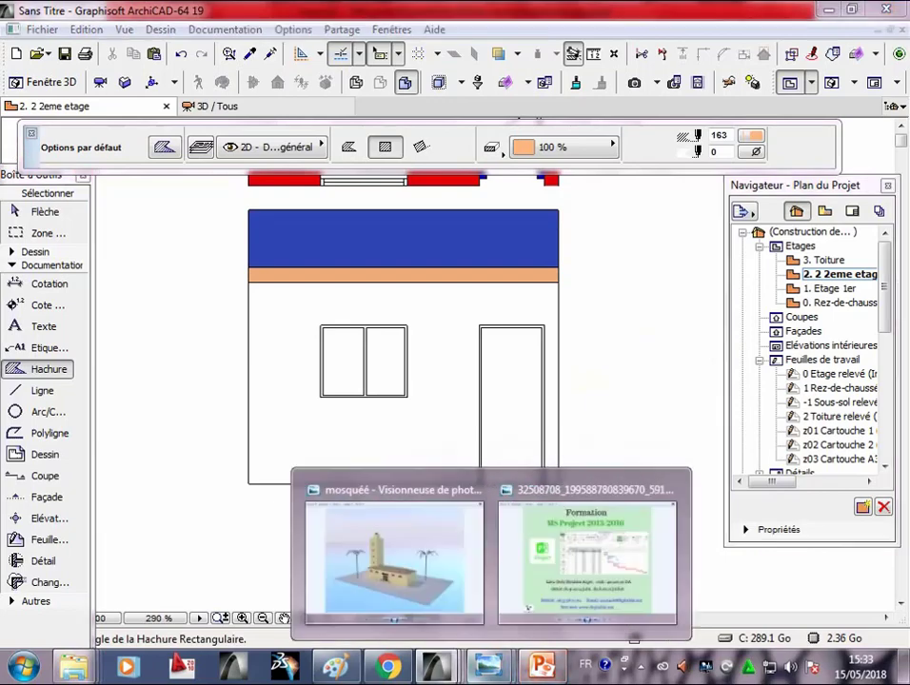
- Fill the whole façade wall below the orange band with solid lilac pen 91
{"action": "key", "text": "alt+Tab"}
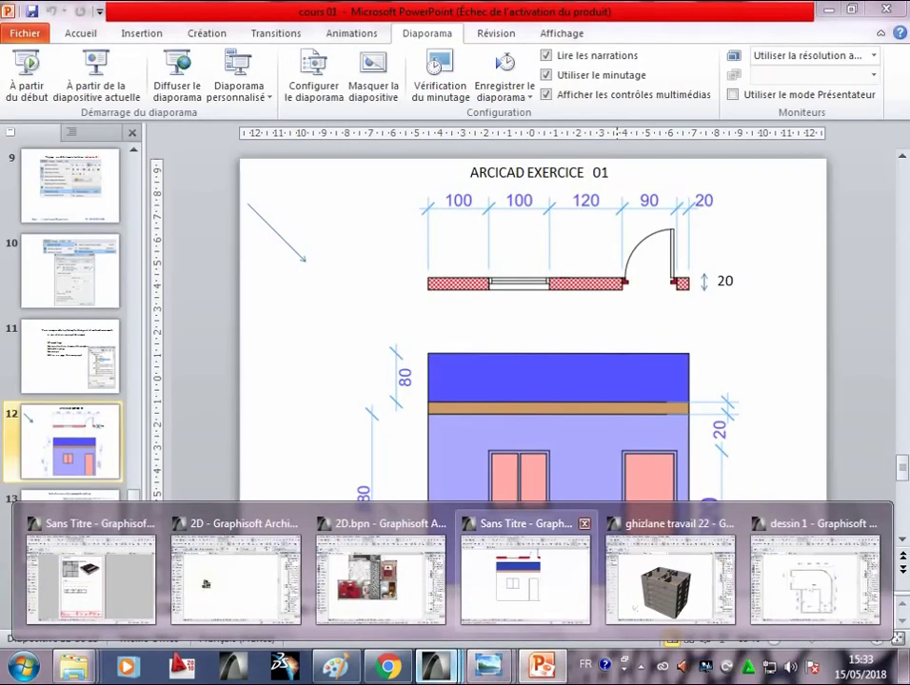
{"action": "left_click", "coordinate": [531, 582]}
{"action": "left_click", "coordinate": [750, 135]}
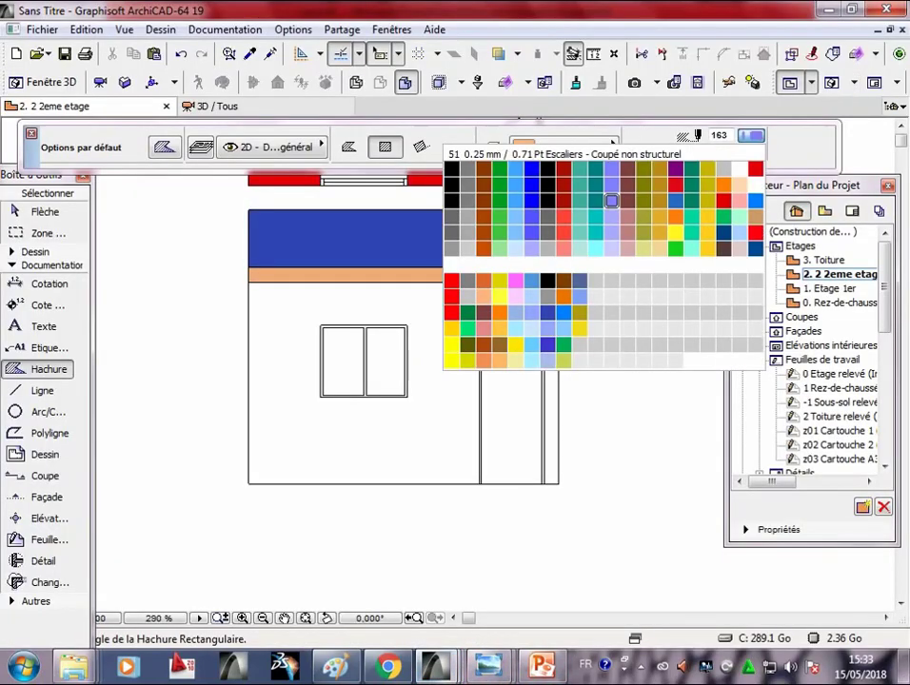
{"action": "left_click", "coordinate": [611, 232]}
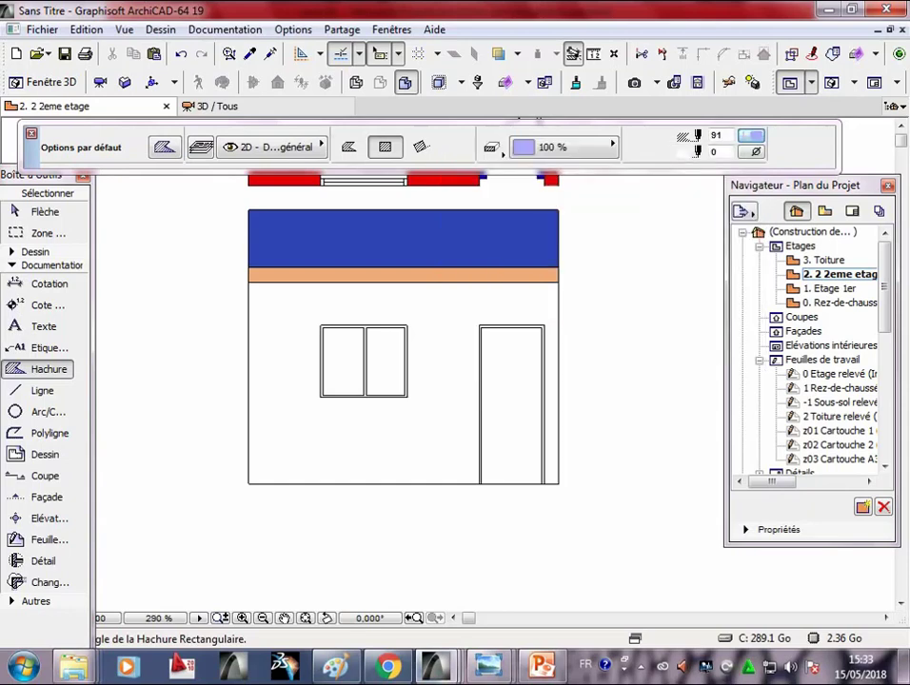
{"action": "left_click", "coordinate": [248, 282]}
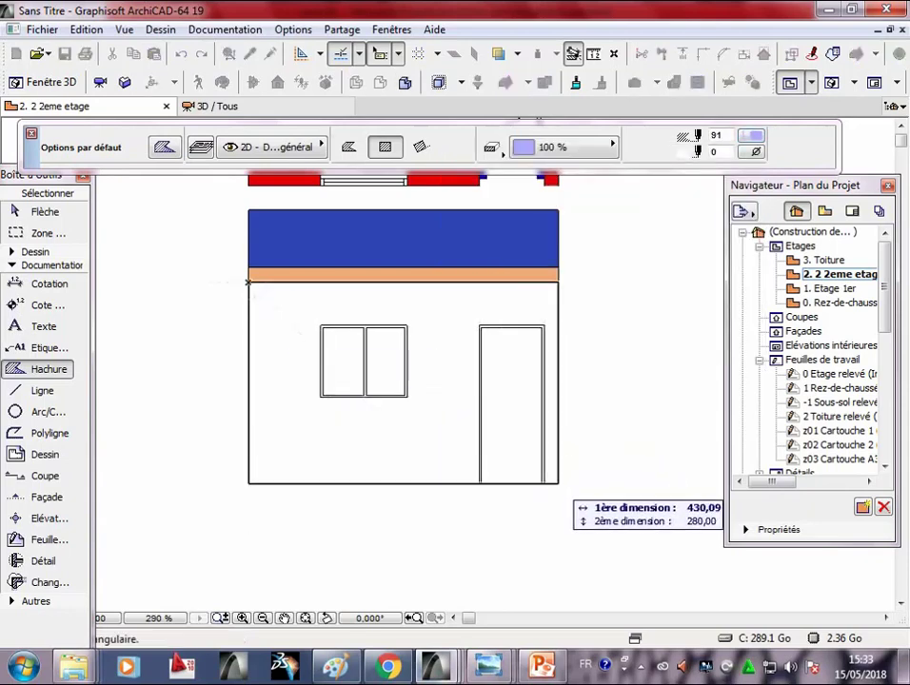
{"action": "left_click", "coordinate": [559, 484]}
{"action": "key", "text": "Escape"}
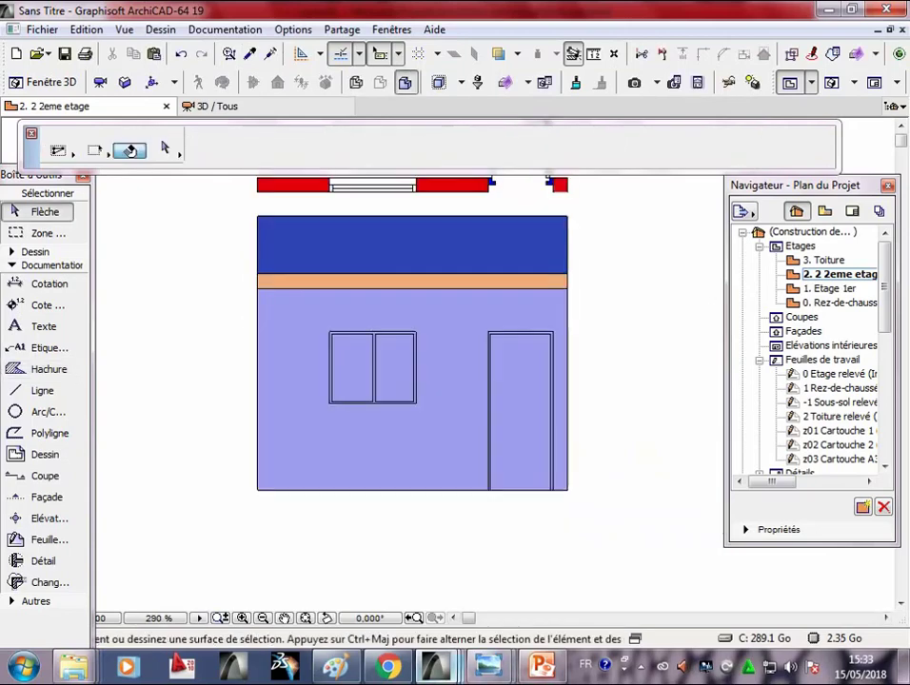
- After checking the slide, pick the fill tool and bring up the background pen colours
{"action": "left_click", "coordinate": [540, 666]}
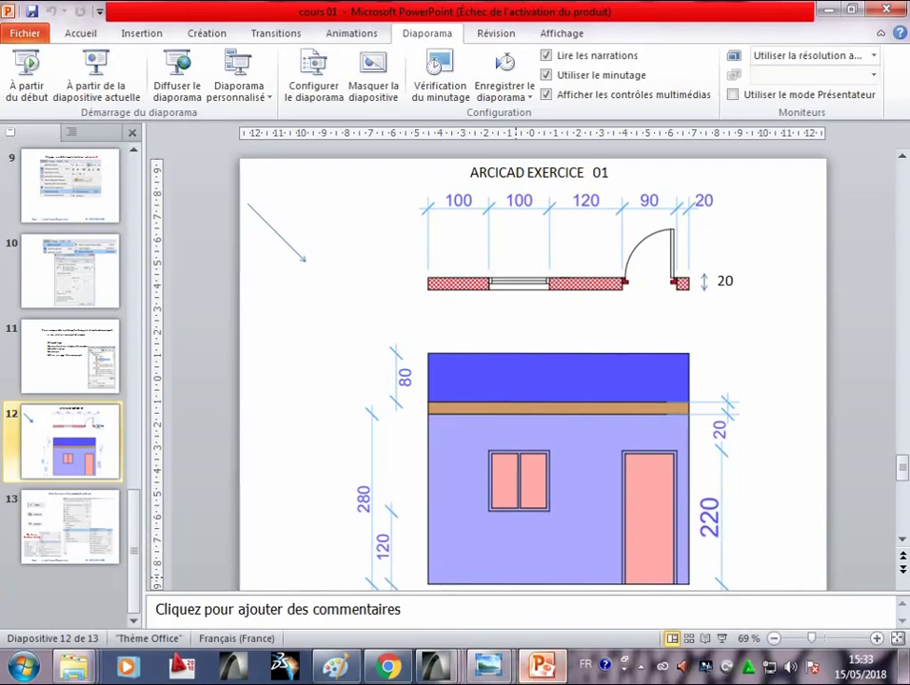
{"action": "mouse_move", "coordinate": [434, 666]}
{"action": "left_click", "coordinate": [524, 571]}
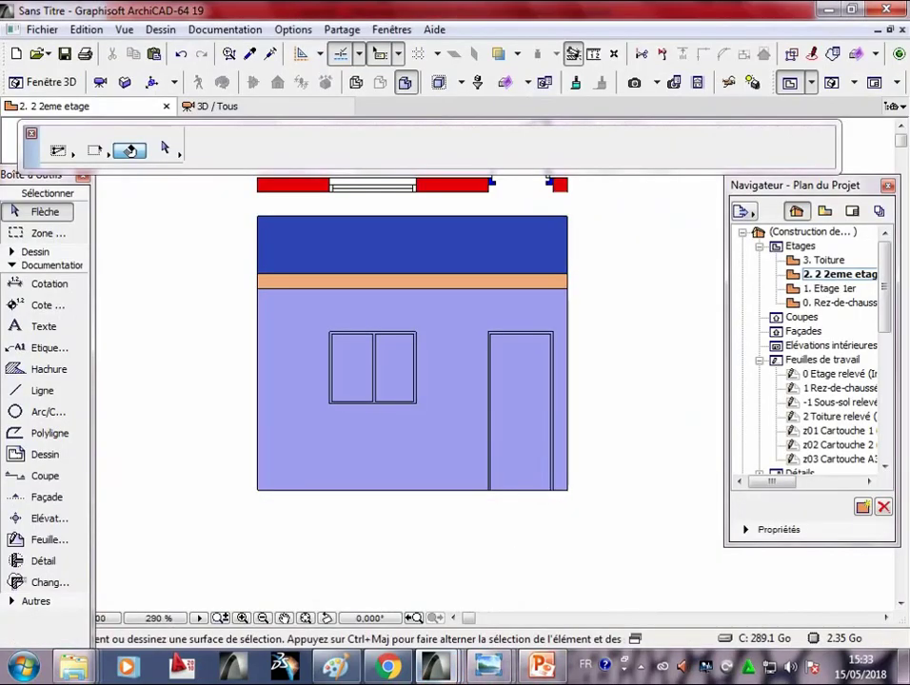
{"action": "left_click", "coordinate": [47, 369]}
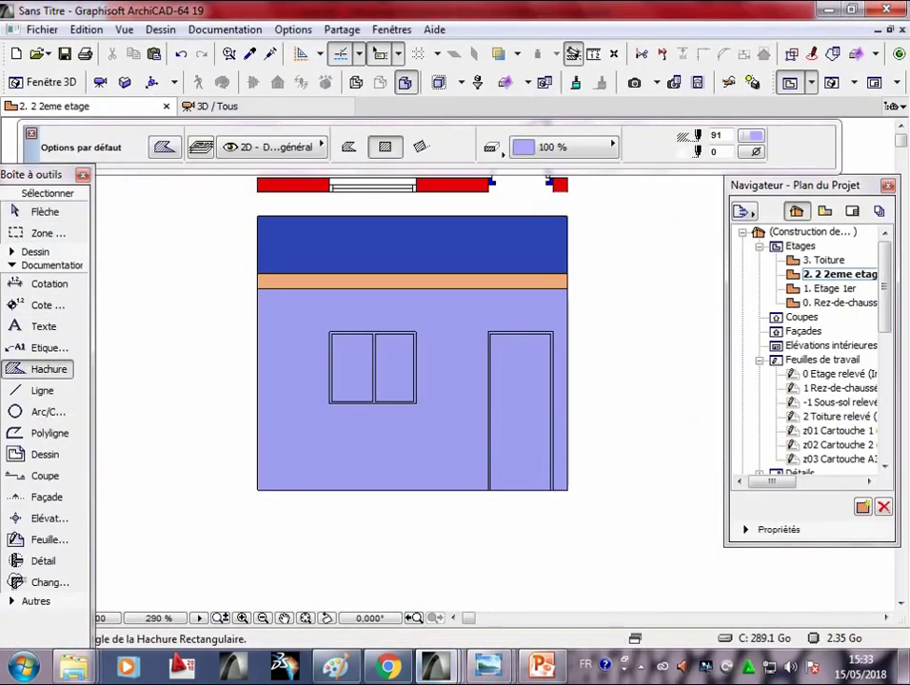
{"action": "left_click", "coordinate": [751, 135]}
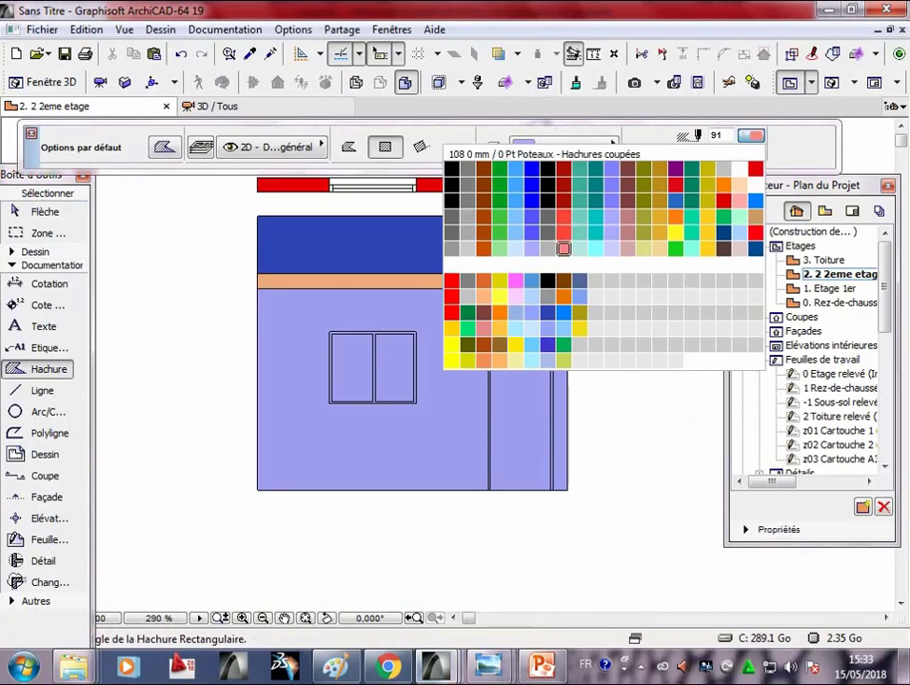
- Set salmon pink pen 108 as background and fill both window panes with it
{"action": "left_click", "coordinate": [563, 249]}
{"action": "scroll", "coordinate": [348, 392], "scroll_direction": "up", "scroll_amount": 1}
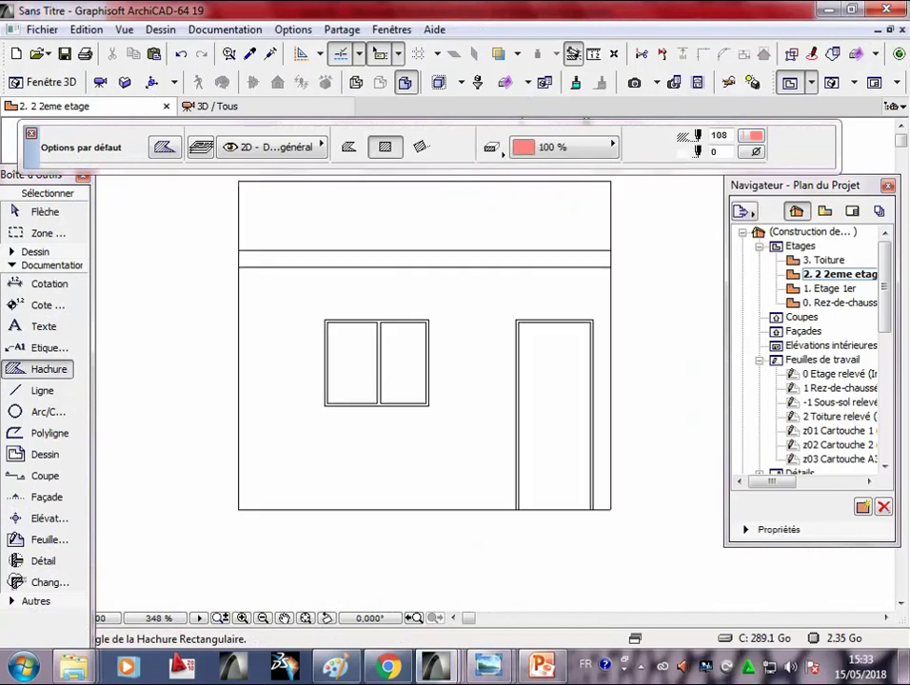
{"action": "scroll", "coordinate": [348, 392], "scroll_direction": "up", "scroll_amount": 1}
{"action": "left_click", "coordinate": [322, 308]}
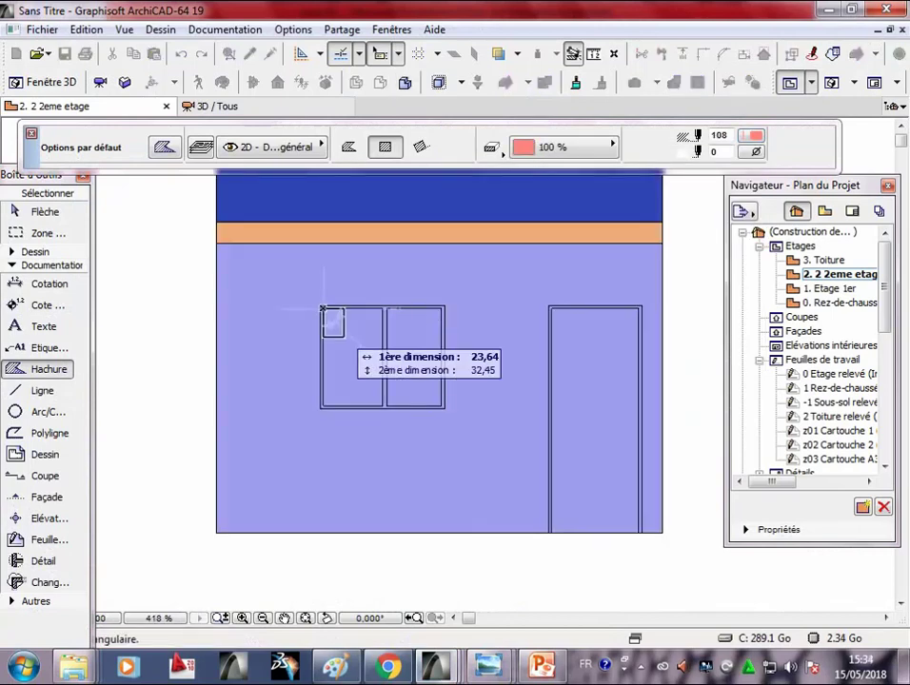
{"action": "left_click", "coordinate": [383, 406]}
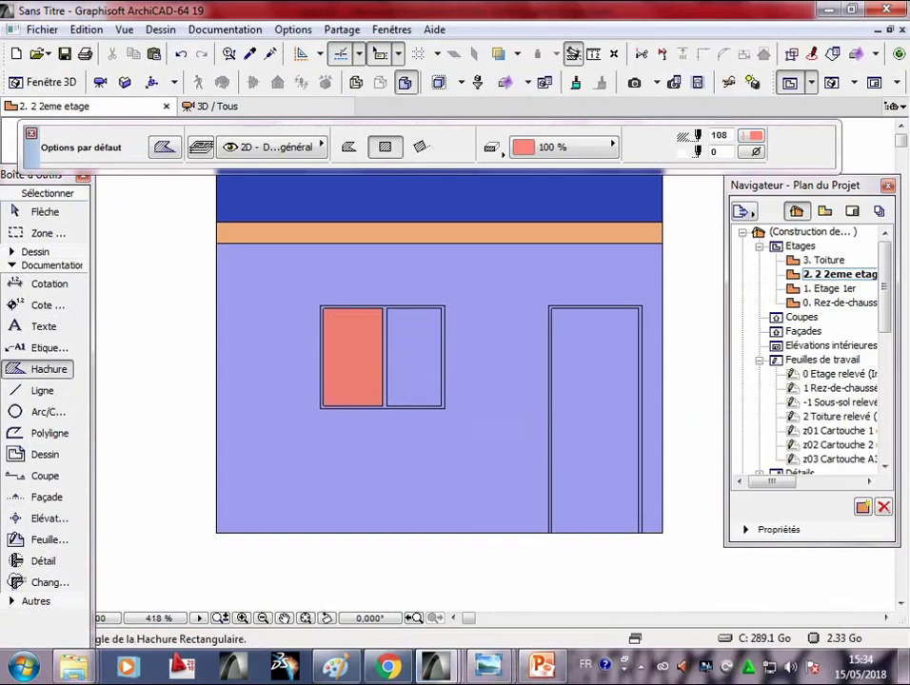
{"action": "left_click", "coordinate": [386, 308]}
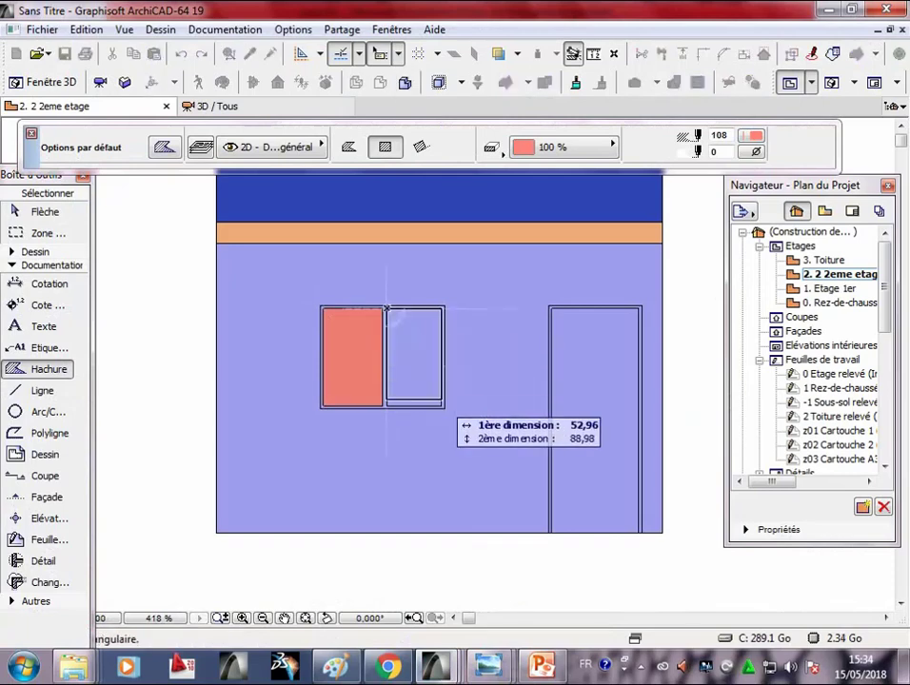
{"action": "left_click", "coordinate": [443, 406]}
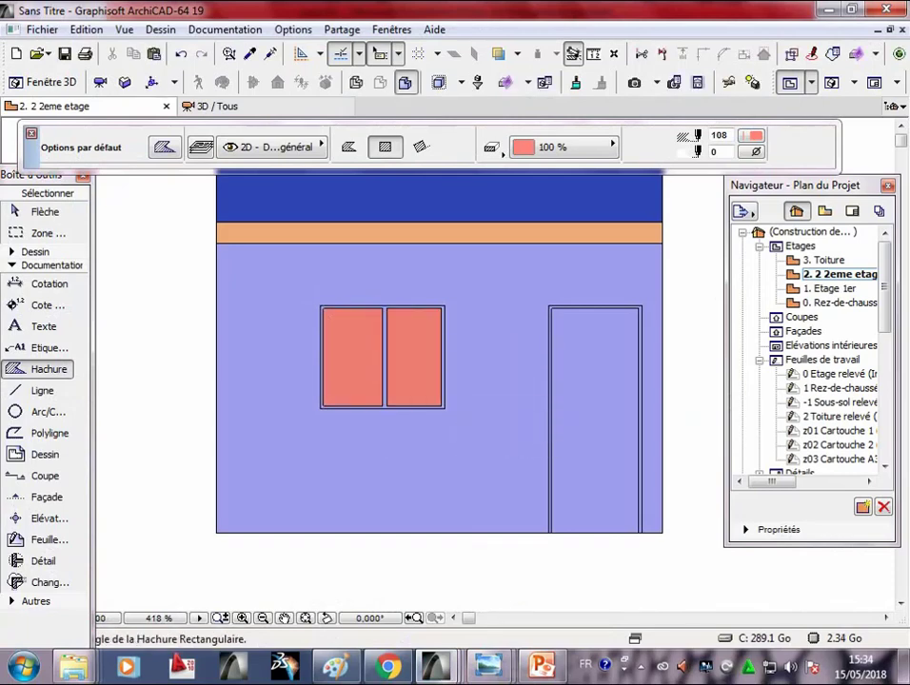
- Fill the door with solid salmon pink and recentre the façade to check it
{"action": "left_click", "coordinate": [554, 308]}
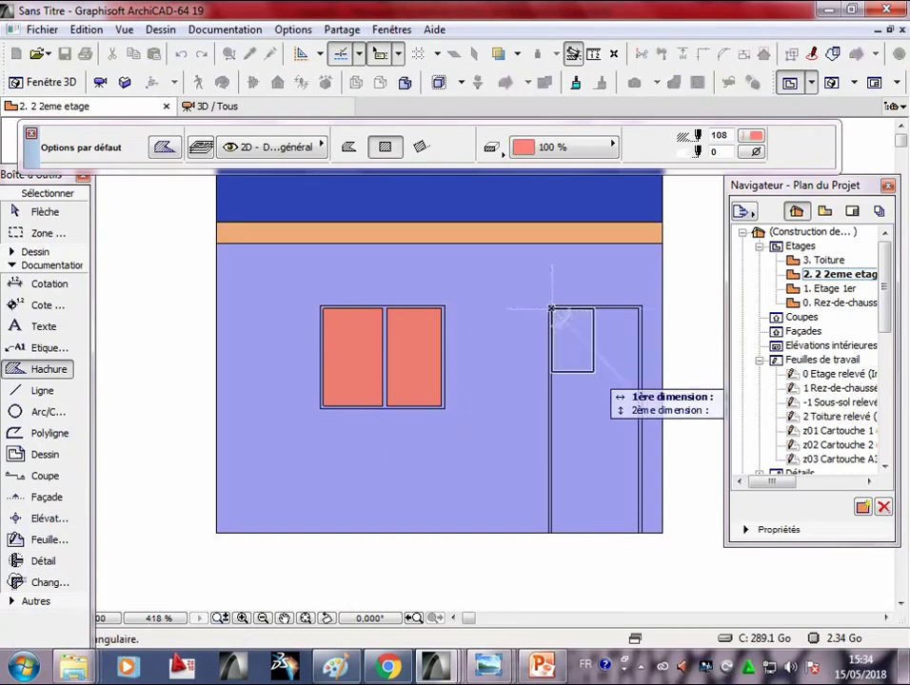
{"action": "middle_click_drag", "start_coordinate": [589, 377], "coordinate": [595, 340]}
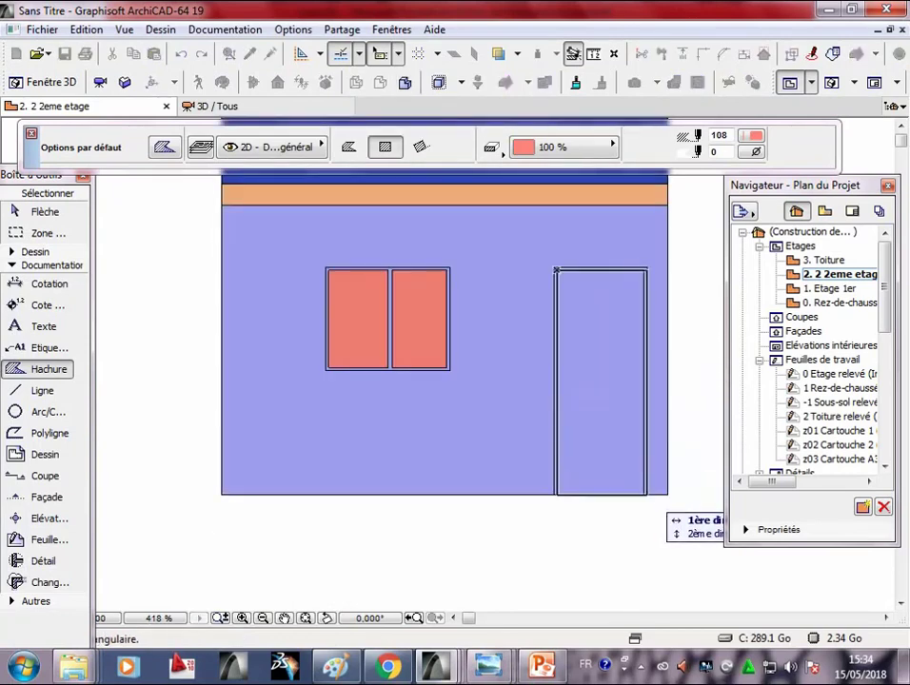
{"action": "left_click", "coordinate": [646, 495]}
{"action": "scroll", "coordinate": [409, 381], "scroll_direction": "down", "scroll_amount": 2}
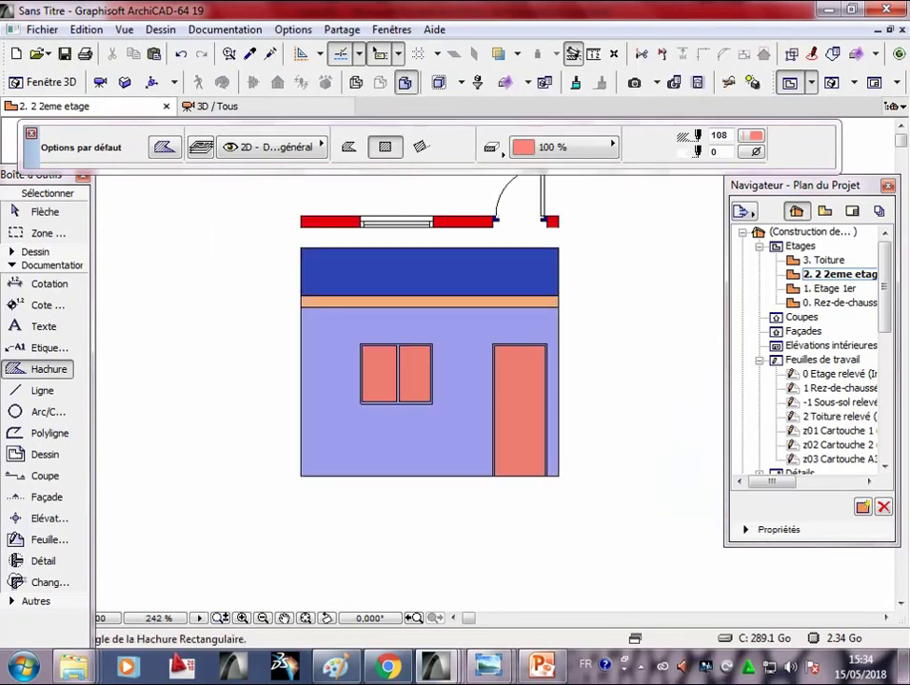
{"action": "mouse_move", "coordinate": [409, 381]}
{"action": "middle_mouse_down"}
{"action": "mouse_move", "coordinate": [431, 420]}
{"action": "mouse_move", "coordinate": [440, 388]}
{"action": "middle_mouse_up"}
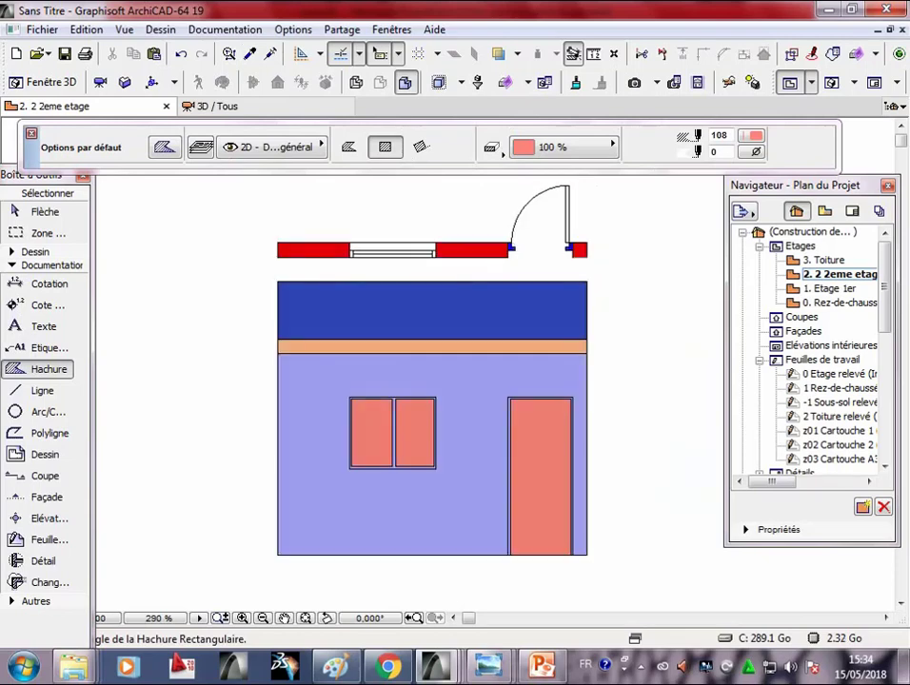
{"action": "scroll", "coordinate": [570, 288], "scroll_direction": "up", "scroll_amount": 1}
{"action": "scroll", "coordinate": [445, 392], "scroll_direction": "down", "scroll_amount": 1}
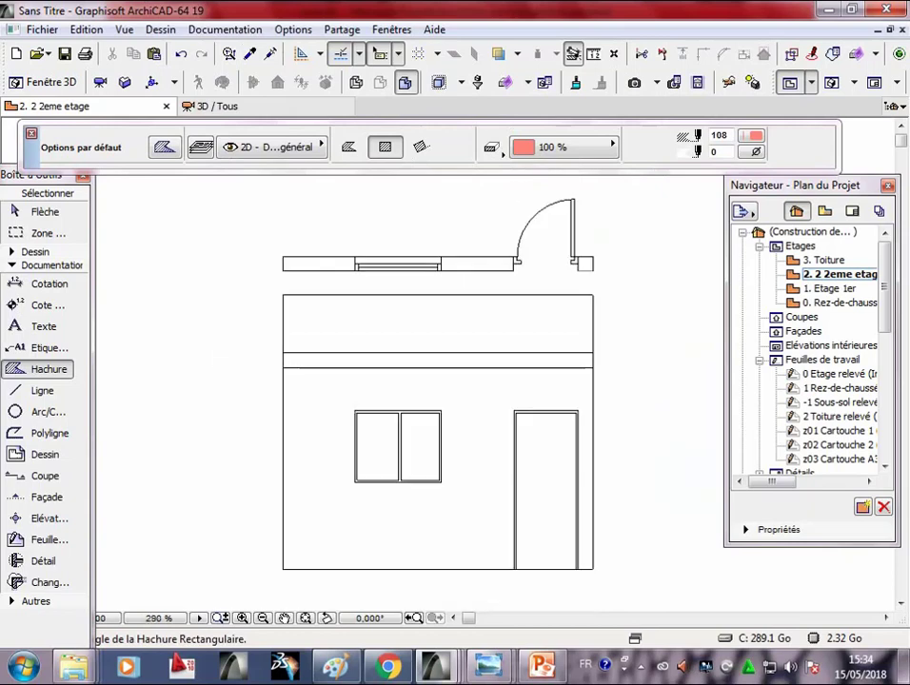
{"action": "scroll", "coordinate": [392, 418], "scroll_direction": "up", "scroll_amount": 1}
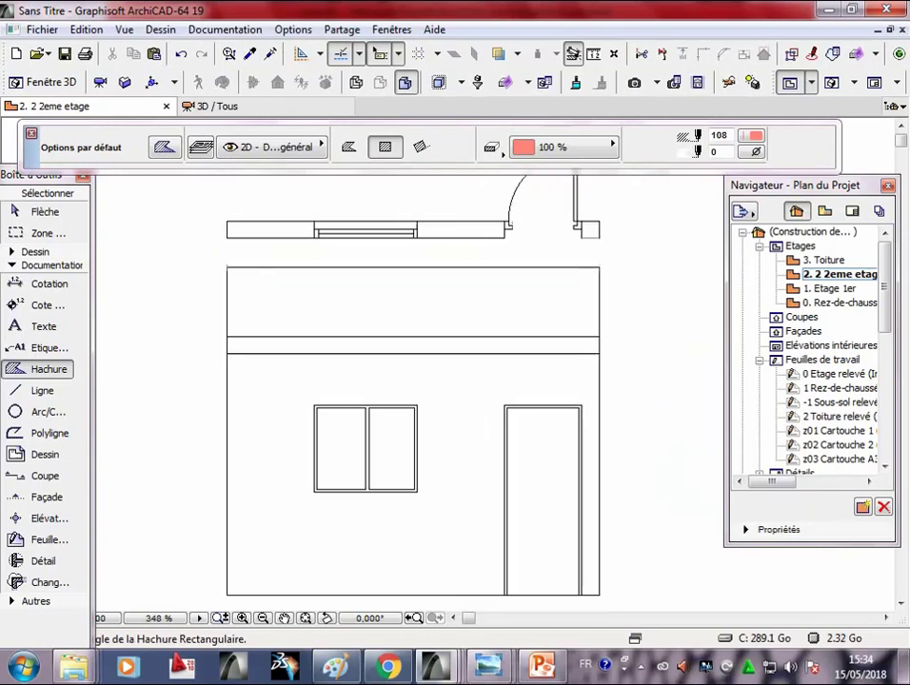
{"action": "scroll", "coordinate": [483, 412], "scroll_direction": "down", "scroll_amount": 1}
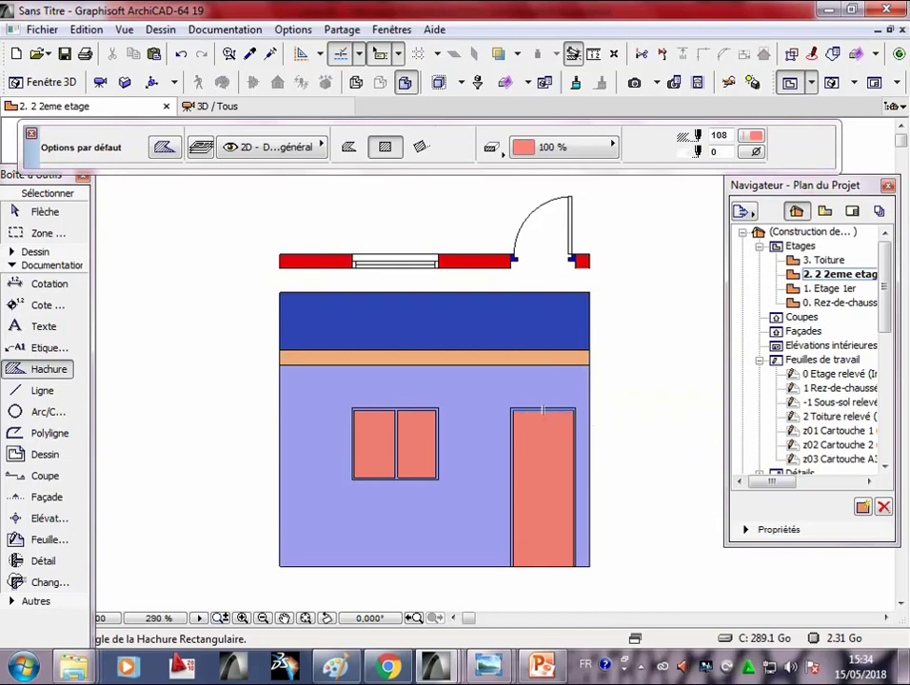
- Review the dimensions on PowerPoint slide 12, then return to the ArchiCAD drawing
{"action": "key", "text": "alt+Tab"}
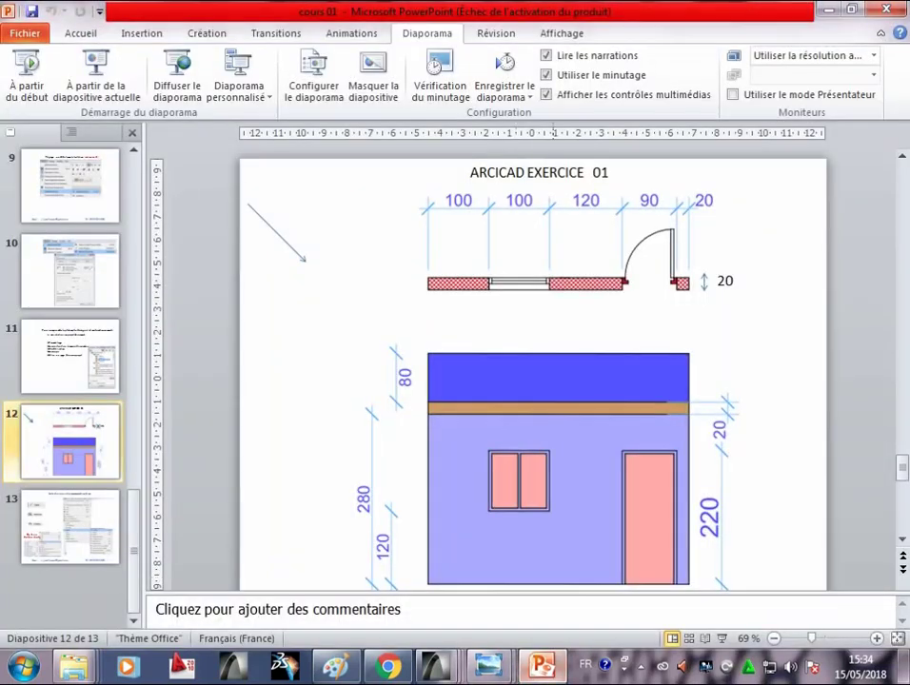
{"action": "scroll", "coordinate": [532, 371], "scroll_direction": "down", "scroll_amount": 1}
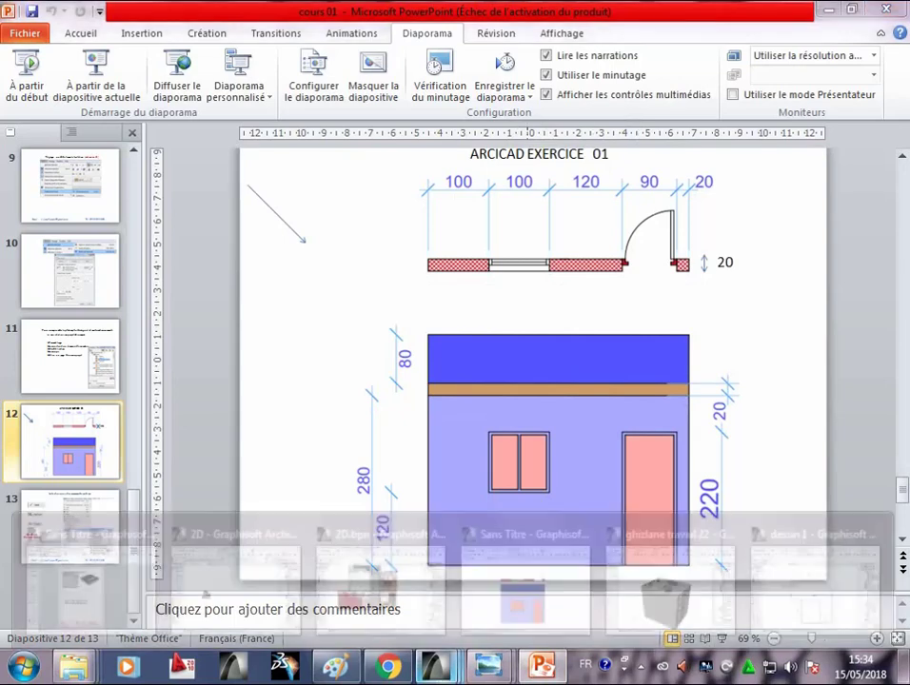
{"action": "left_click", "coordinate": [524, 578]}
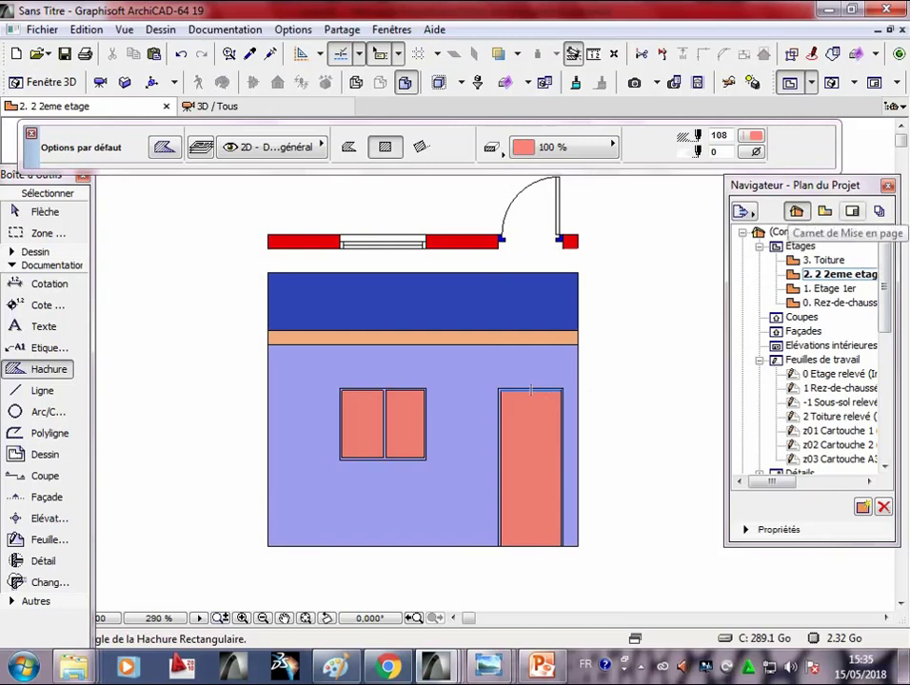
- Place a 100 dimension above the plan from the wall's left end to the window edge
{"action": "left_click", "coordinate": [852, 211]}
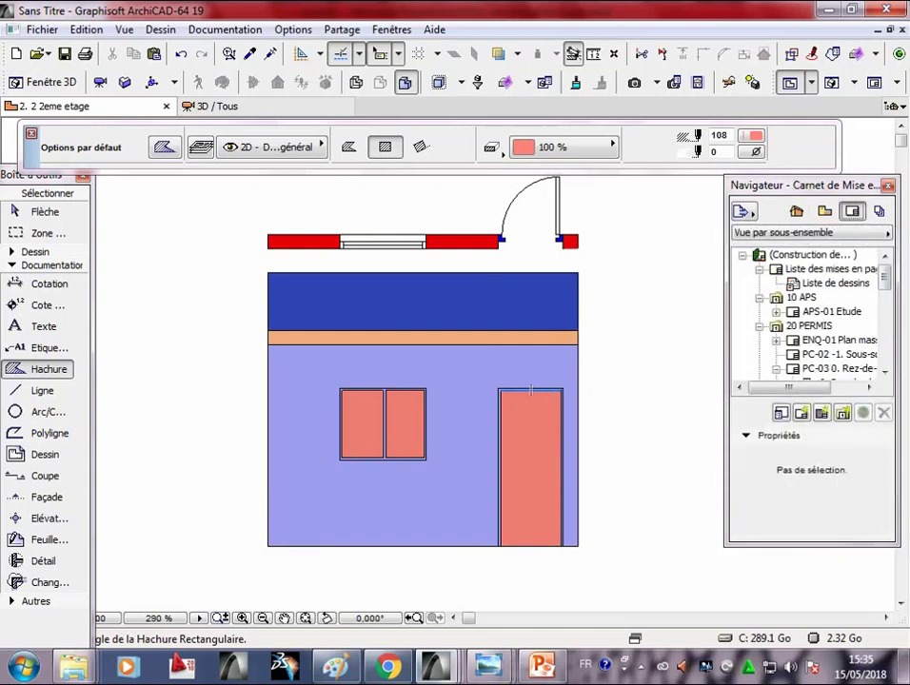
{"action": "middle_click_drag", "start_coordinate": [530, 390], "coordinate": [534, 423]}
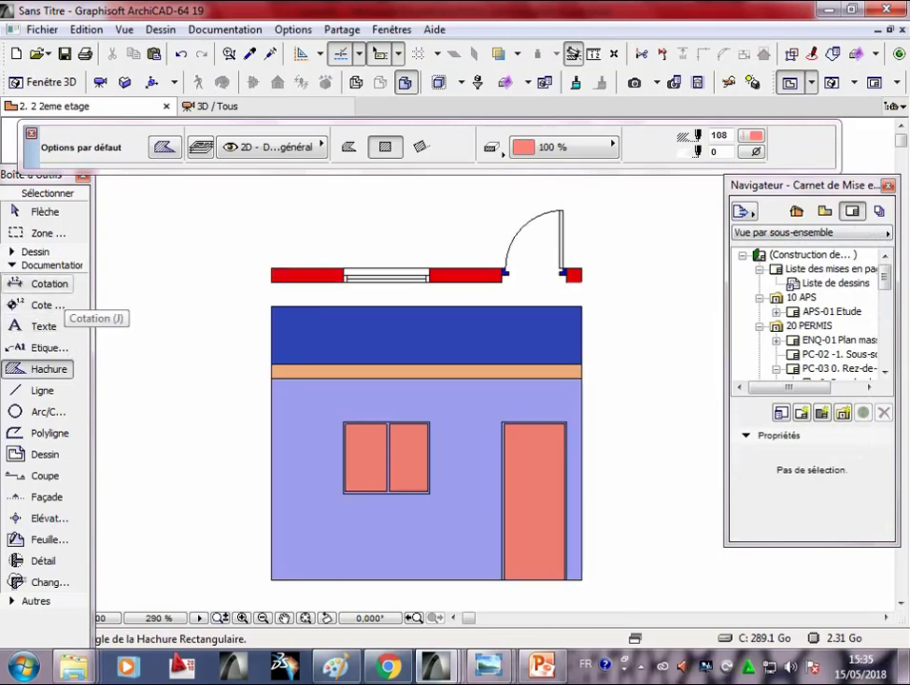
{"action": "left_click", "coordinate": [48, 283]}
{"action": "scroll", "coordinate": [271, 185], "scroll_direction": "up", "scroll_amount": 2}
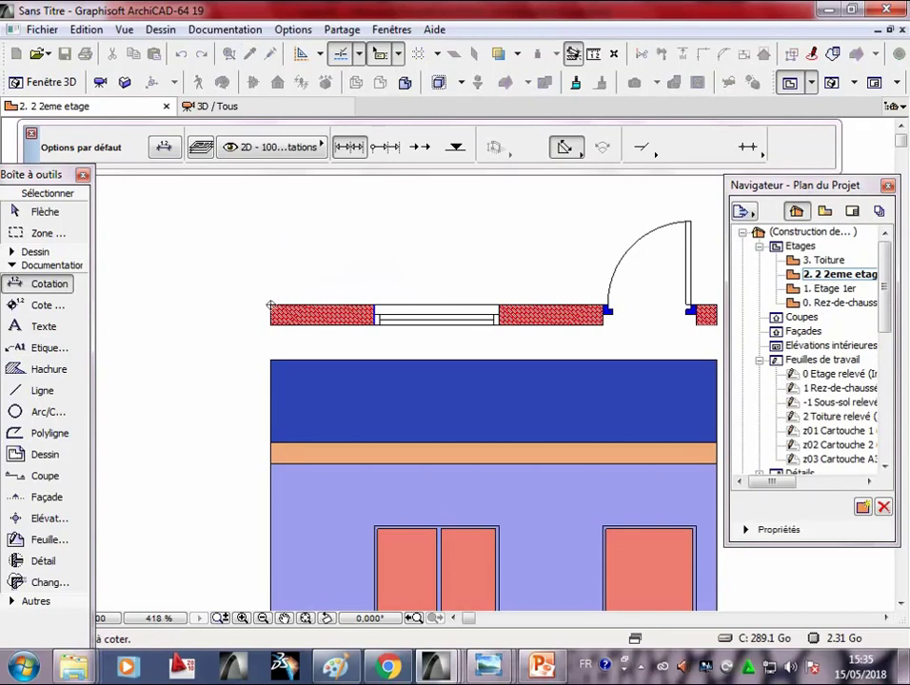
{"action": "left_click", "coordinate": [375, 305]}
{"action": "double_click", "coordinate": [295, 270]}
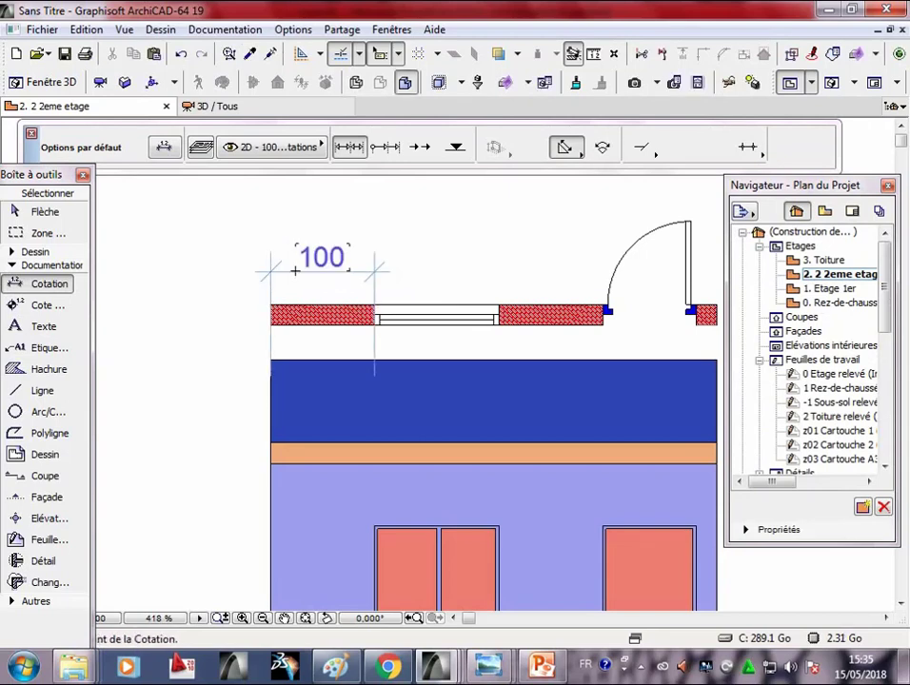
{"action": "left_click", "coordinate": [295, 270]}
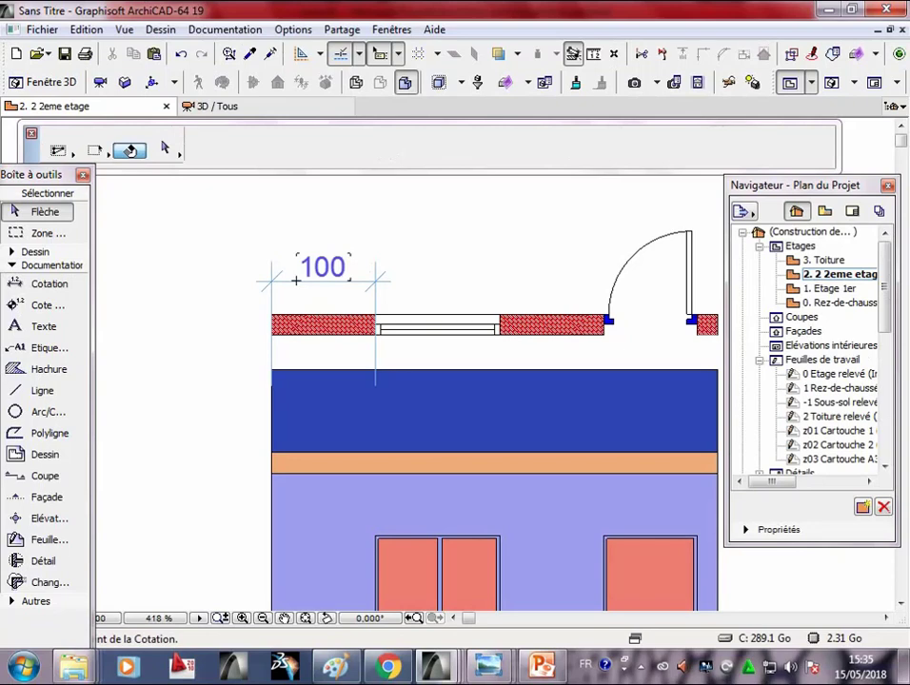
- Select the new 100 dimension with the arrow tool
{"action": "left_click", "coordinate": [46, 284]}
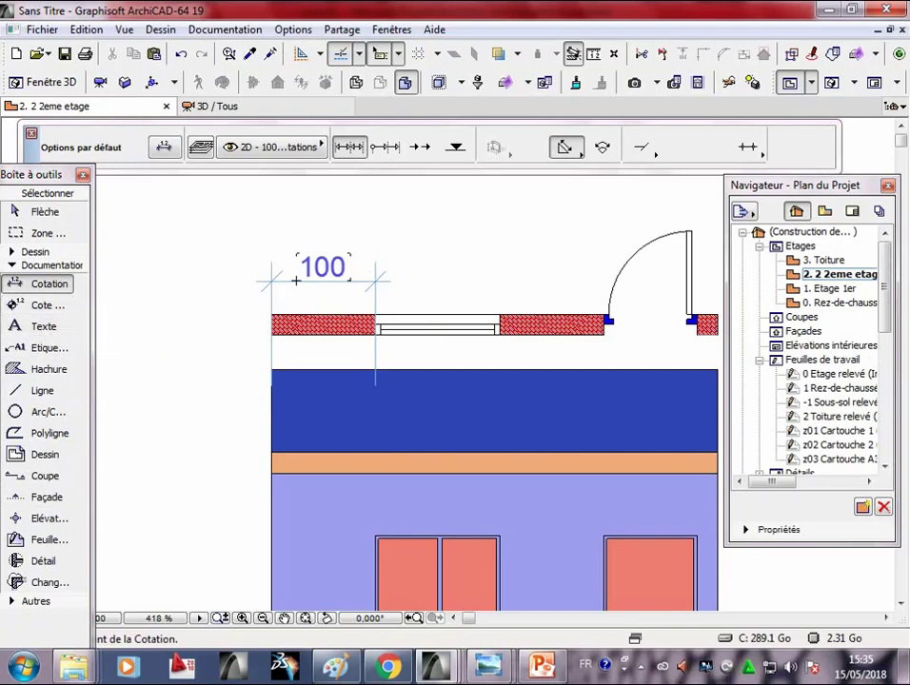
{"action": "left_click", "coordinate": [43, 211]}
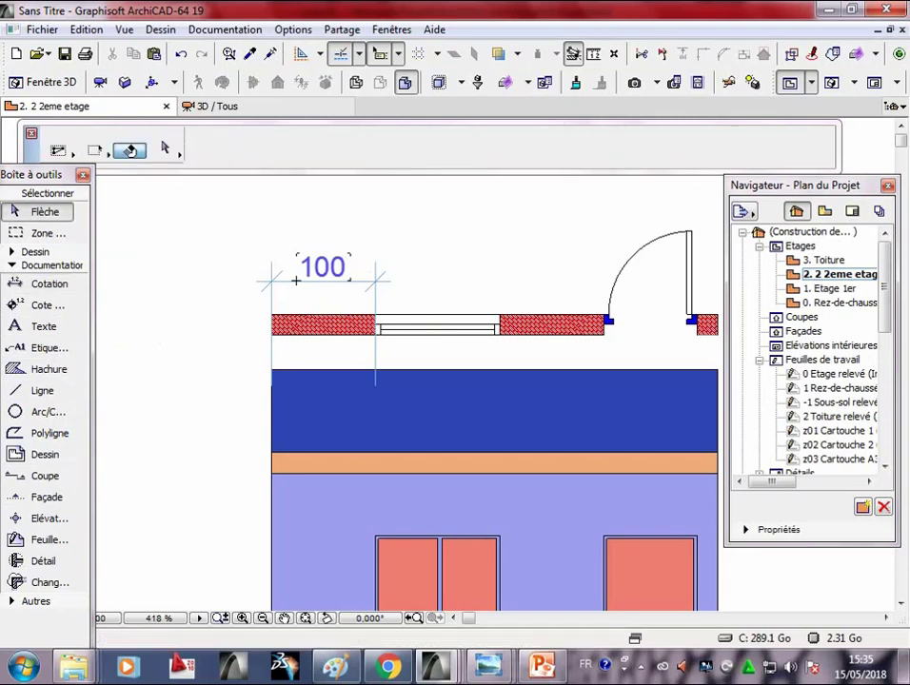
{"action": "left_click", "coordinate": [296, 280]}
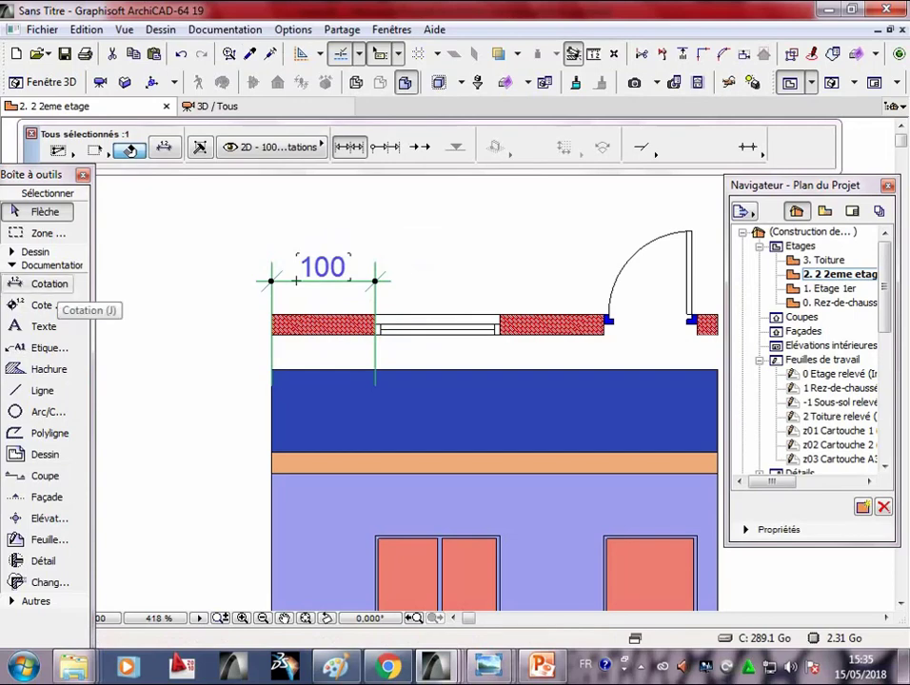
{"action": "left_click", "coordinate": [640, 666]}
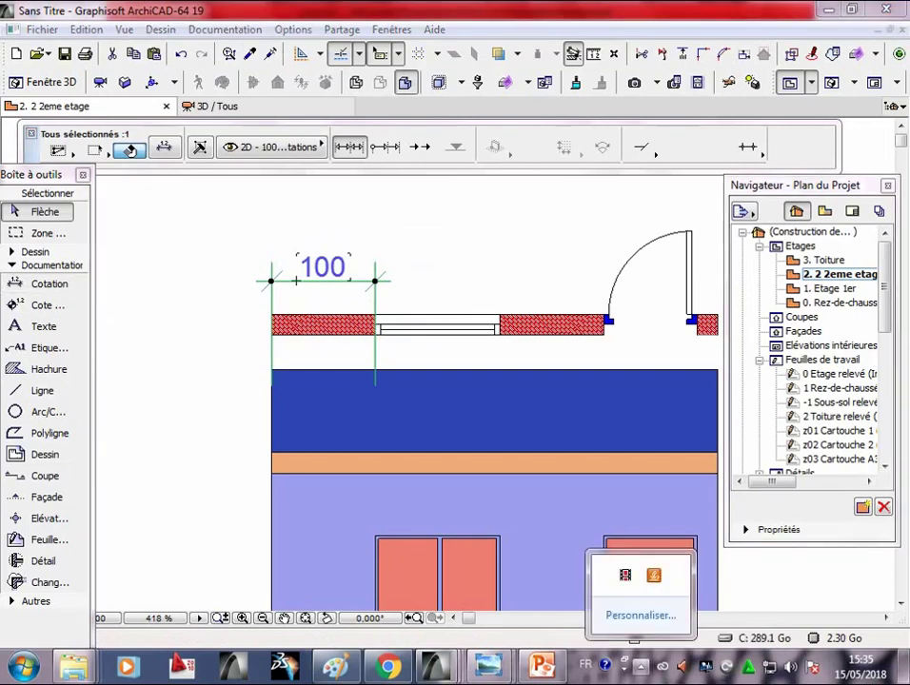
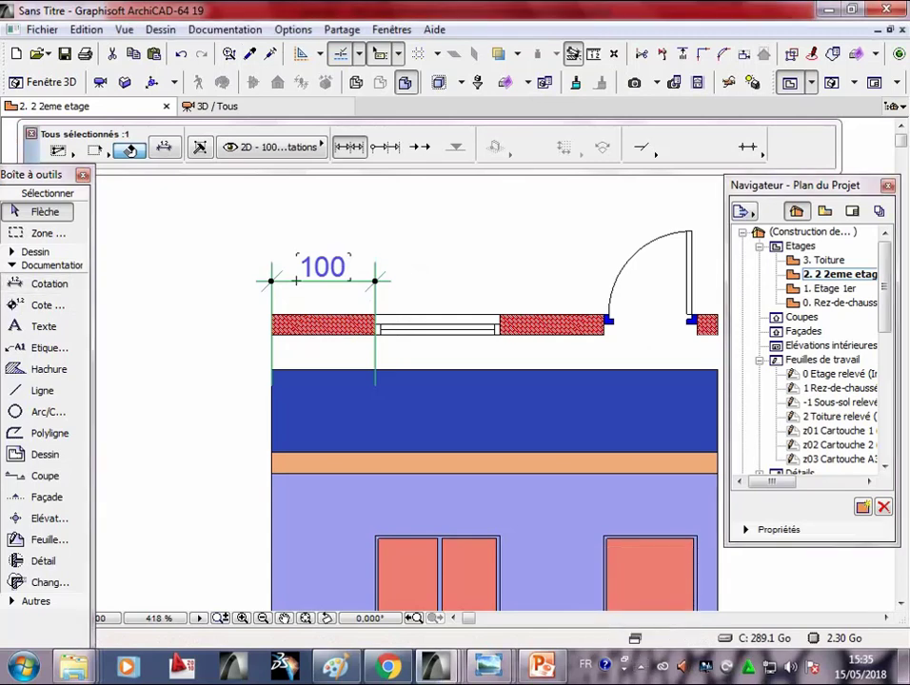
- Add the 120, 100, 90 and 20 points to finish the plan-strip dimension chain
{"action": "left_click", "coordinate": [500, 281]}
{"action": "left_click", "coordinate": [603, 281]}
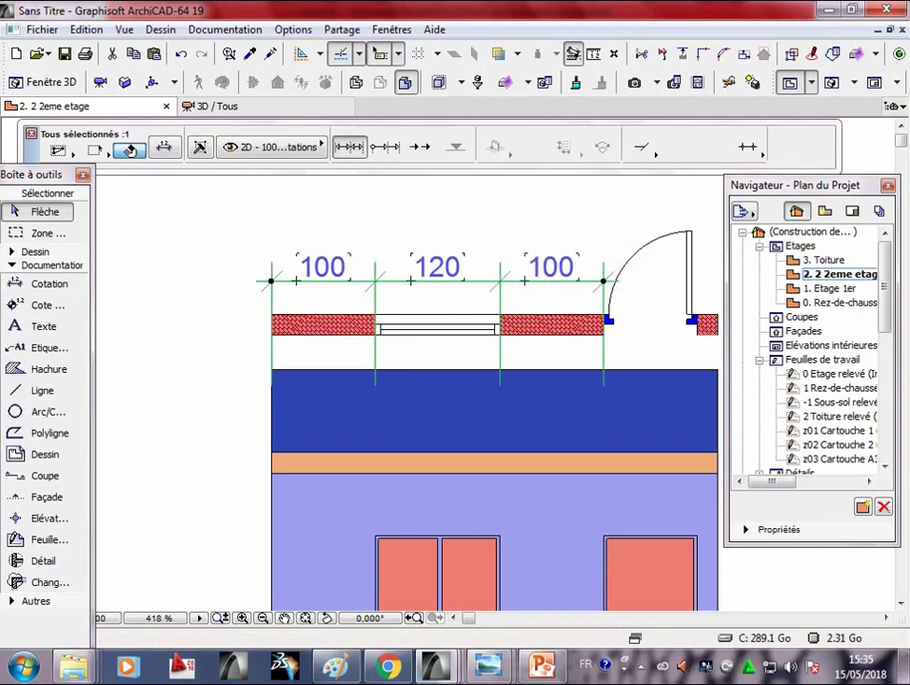
{"action": "left_click", "coordinate": [697, 280]}
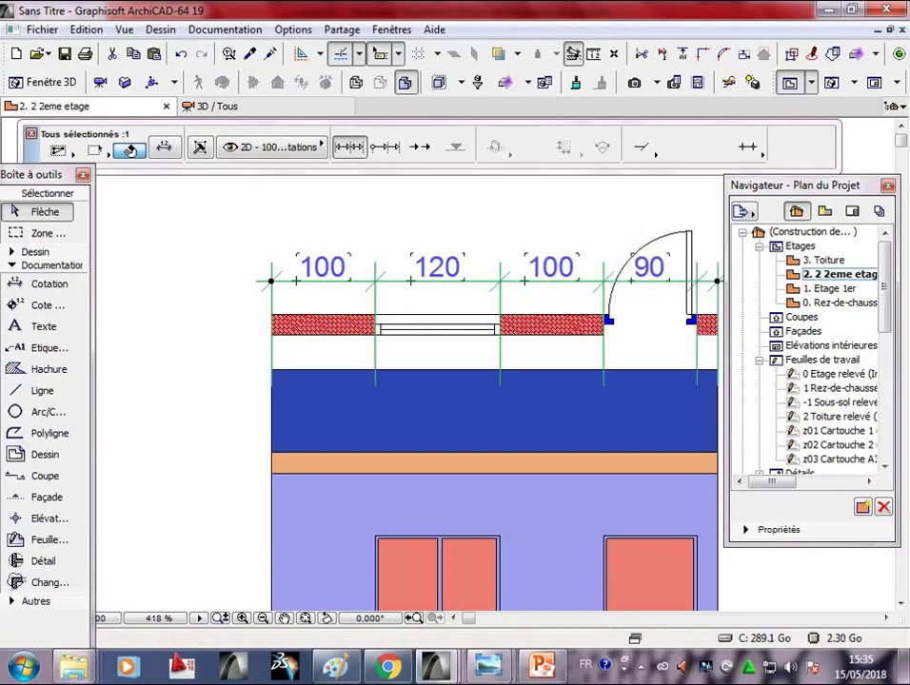
{"action": "left_click", "coordinate": [718, 281]}
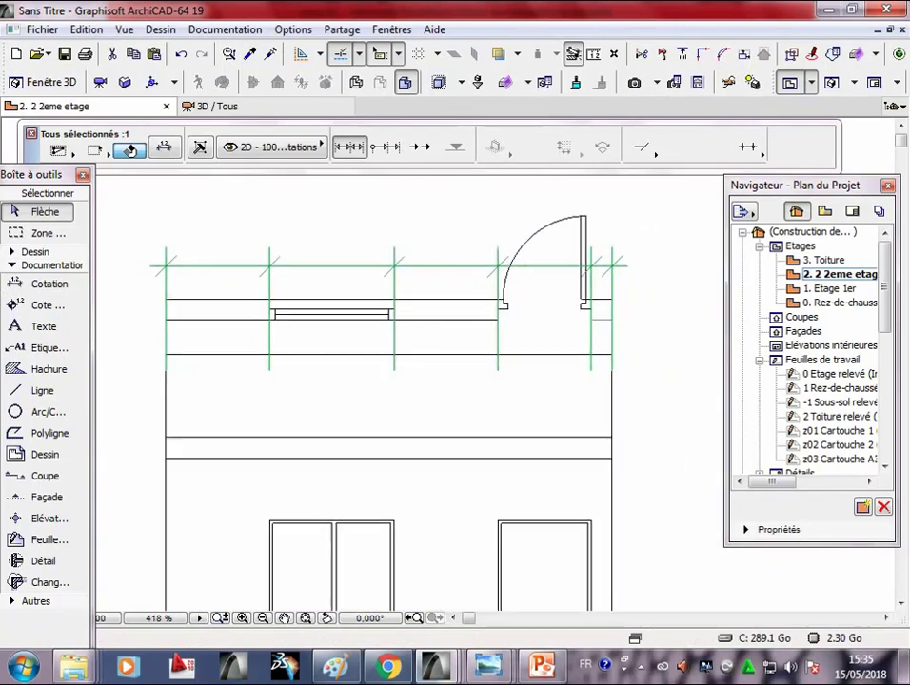
{"action": "scroll", "coordinate": [616, 278], "scroll_direction": "down", "scroll_amount": 1}
{"action": "scroll", "coordinate": [617, 278], "scroll_direction": "down", "scroll_amount": 1}
{"action": "scroll", "coordinate": [448, 320], "scroll_direction": "down", "scroll_amount": 1}
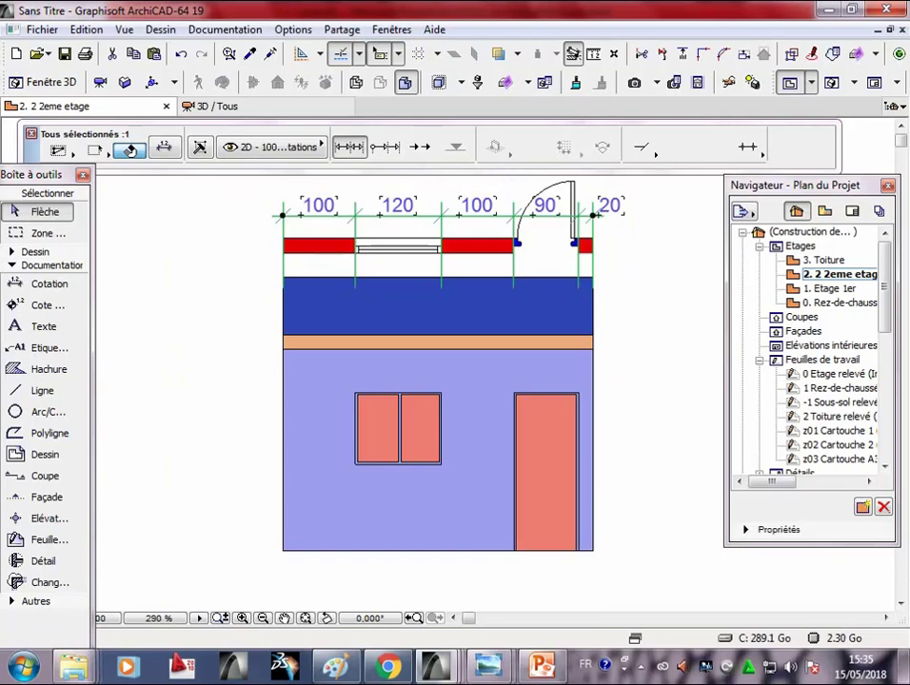
{"action": "right_click", "coordinate": [269, 160]}
- Give the chain plain witness lines, arrowhead markers and bold 1 mm text in orange pen 38
{"action": "left_click", "coordinate": [323, 170]}
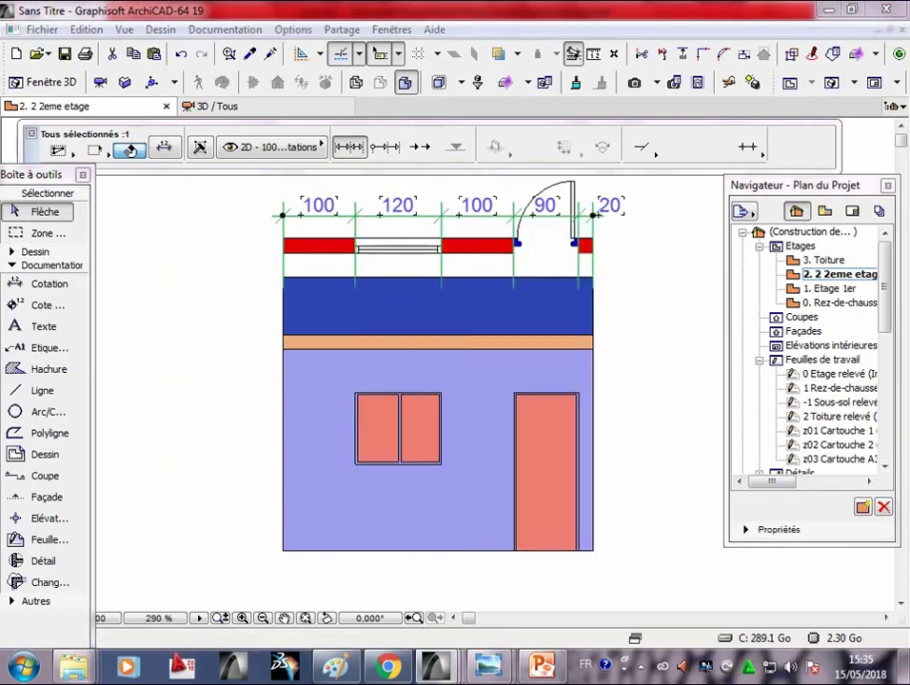
{"action": "left_click", "coordinate": [264, 221]}
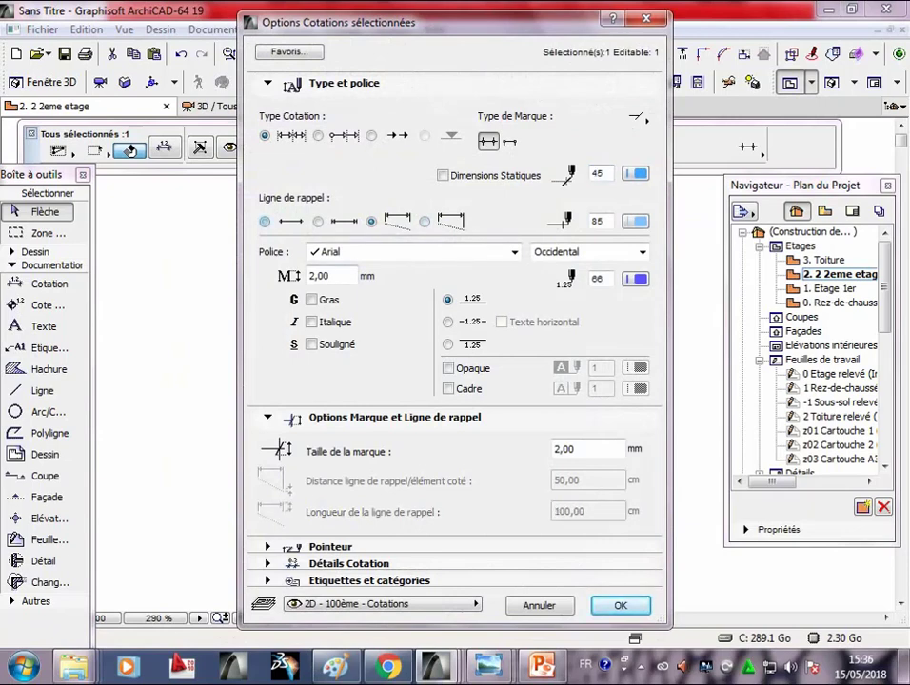
{"action": "left_click", "coordinate": [636, 116]}
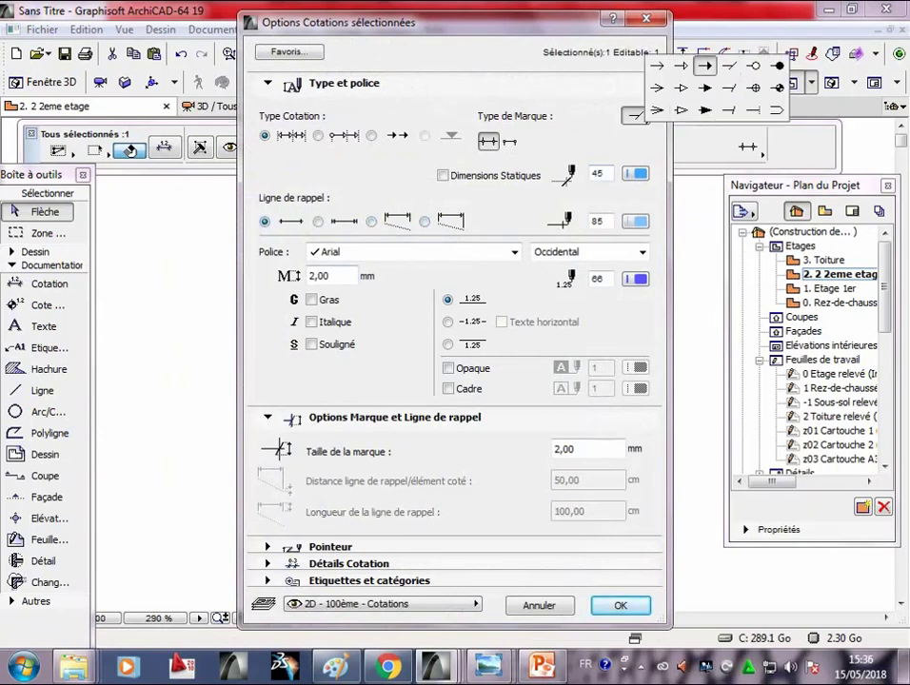
{"action": "left_click", "coordinate": [704, 66]}
{"action": "left_click", "coordinate": [318, 275]}
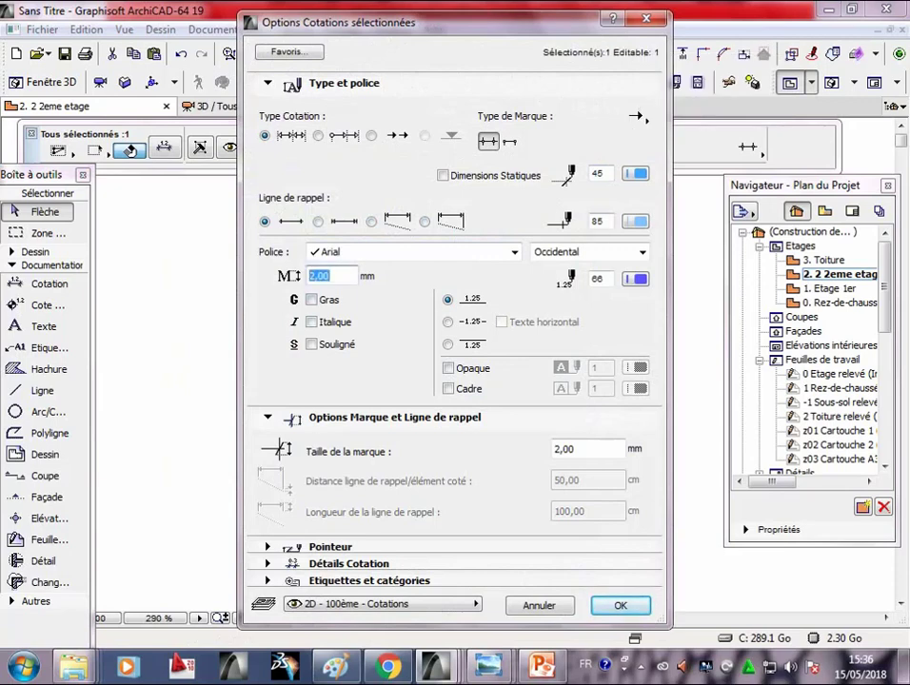
{"action": "type", "text": "1"}
{"action": "left_click", "coordinate": [311, 298]}
{"action": "left_click_drag", "start_coordinate": [333, 21], "coordinate": [385, 150]}
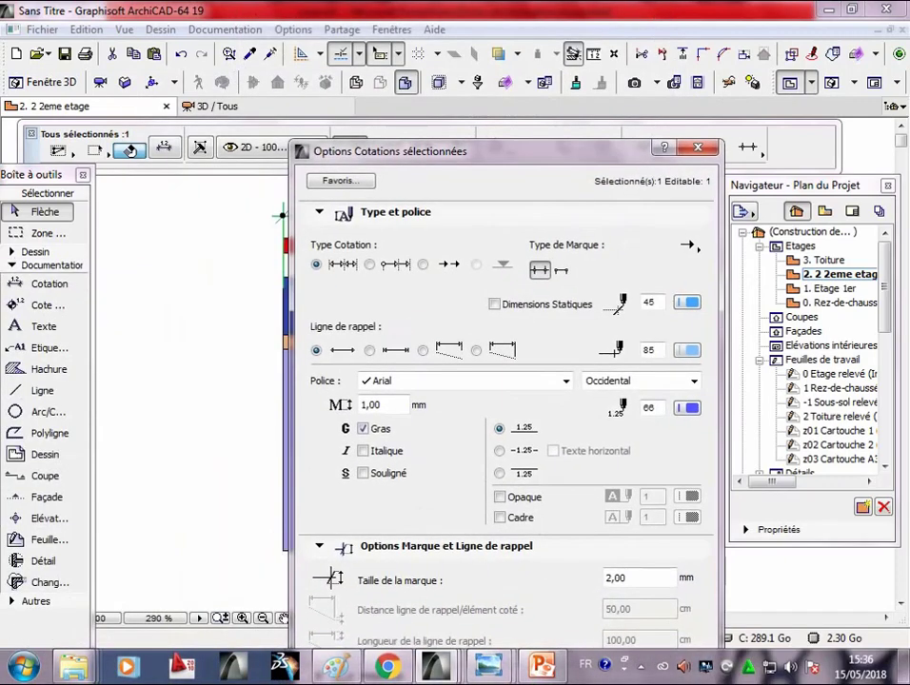
{"action": "left_click", "coordinate": [687, 407]}
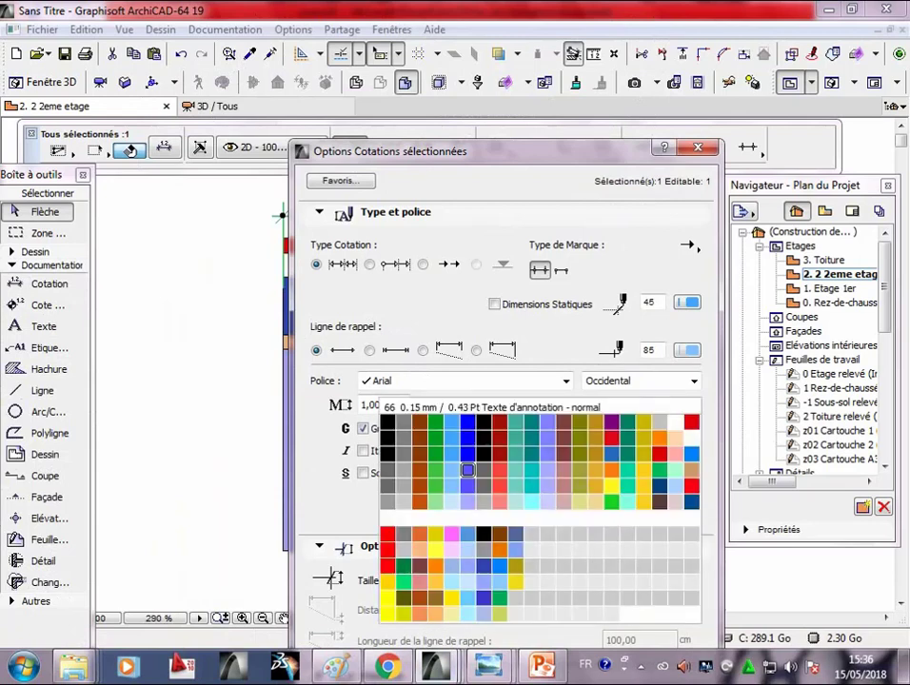
{"action": "left_click", "coordinate": [659, 437]}
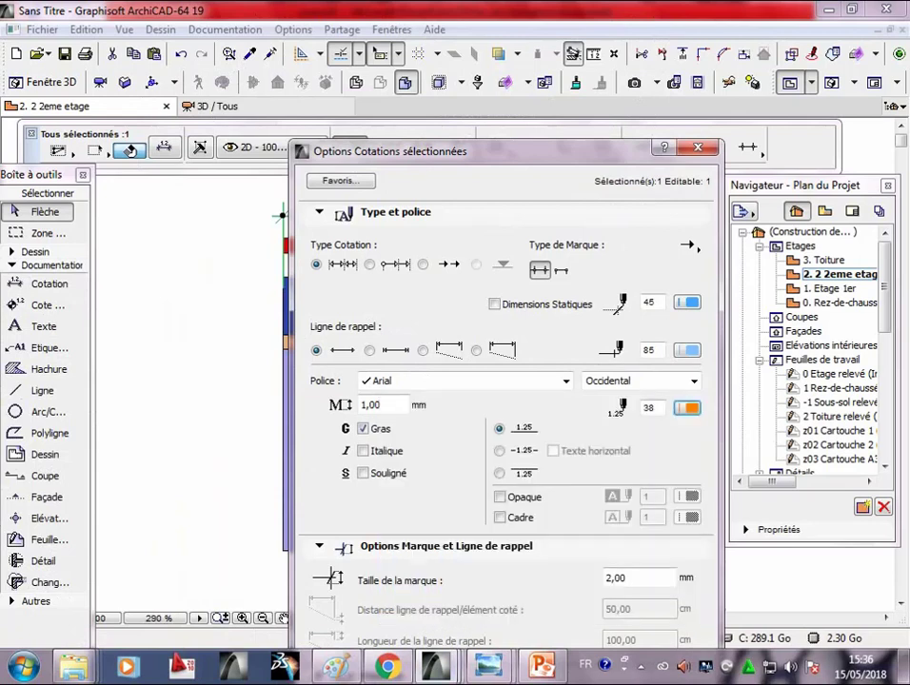
{"action": "mouse_move", "coordinate": [429, 150]}
{"action": "left_mouse_down"}
{"action": "mouse_move", "coordinate": [412, 15]}
{"action": "mouse_move", "coordinate": [352, 14]}
{"action": "left_mouse_up"}
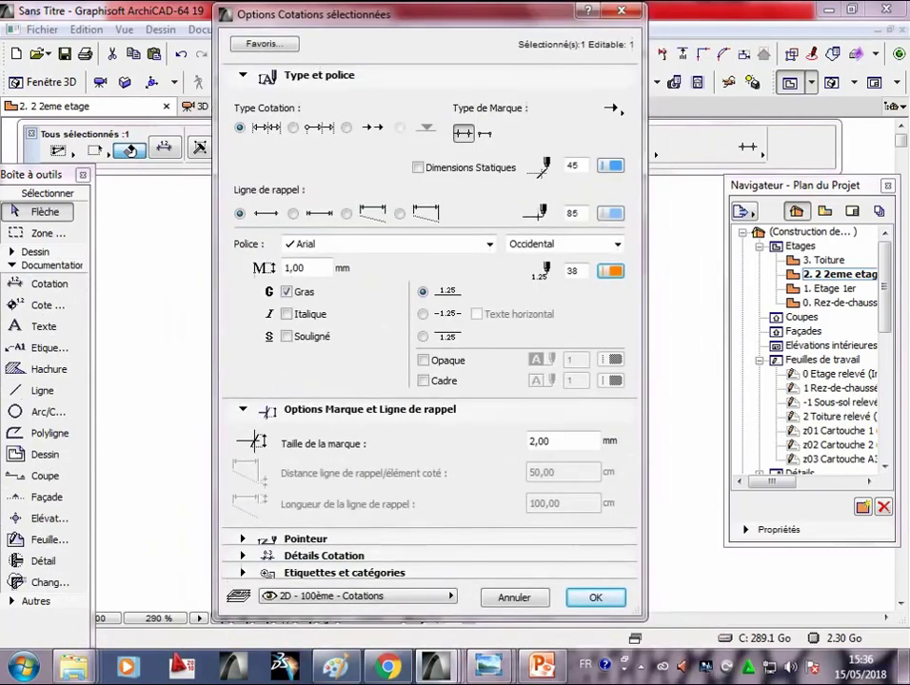
{"action": "key", "text": "Return"}
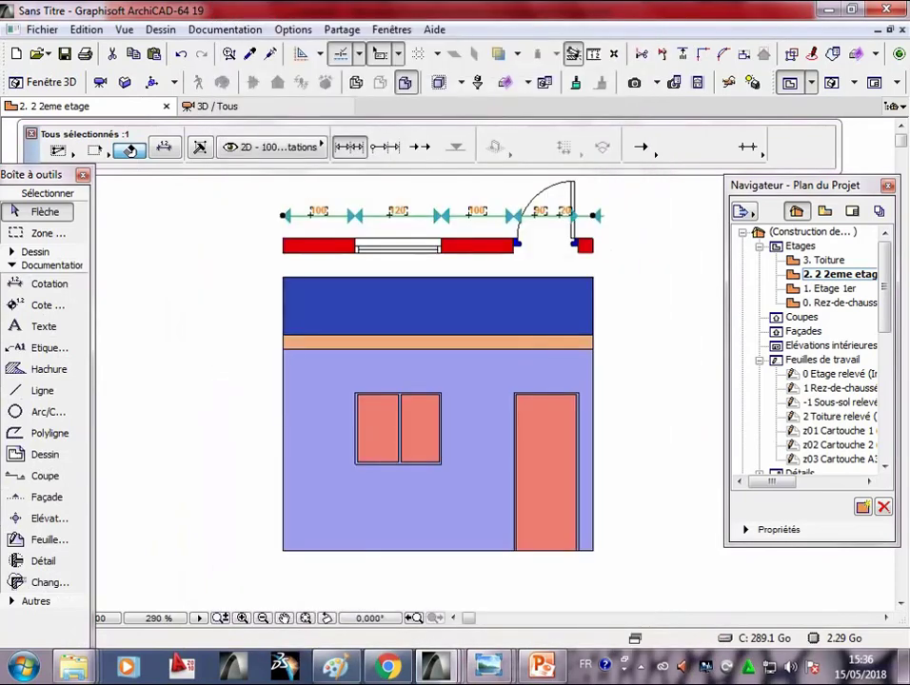
- Shift the 20 dimension label right of the door so it clears the 90 label
{"action": "key", "text": "Escape"}
{"action": "scroll", "coordinate": [575, 294], "scroll_direction": "up", "scroll_amount": 2}
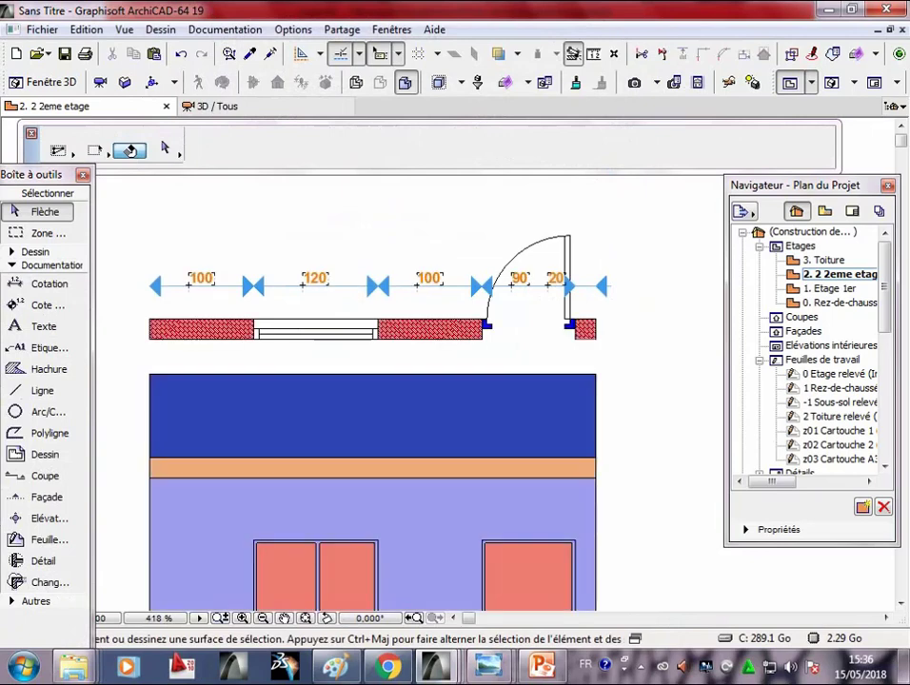
{"action": "scroll", "coordinate": [575, 294], "scroll_direction": "up", "scroll_amount": 1}
{"action": "scroll", "coordinate": [576, 294], "scroll_direction": "up", "scroll_amount": 2}
{"action": "left_click", "coordinate": [556, 277]}
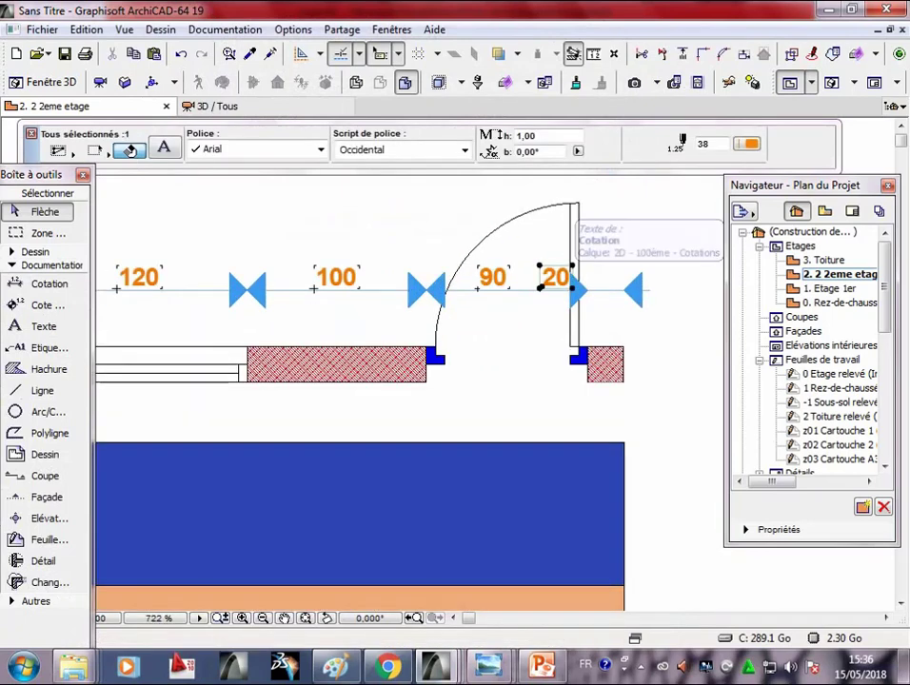
{"action": "left_click", "coordinate": [556, 277]}
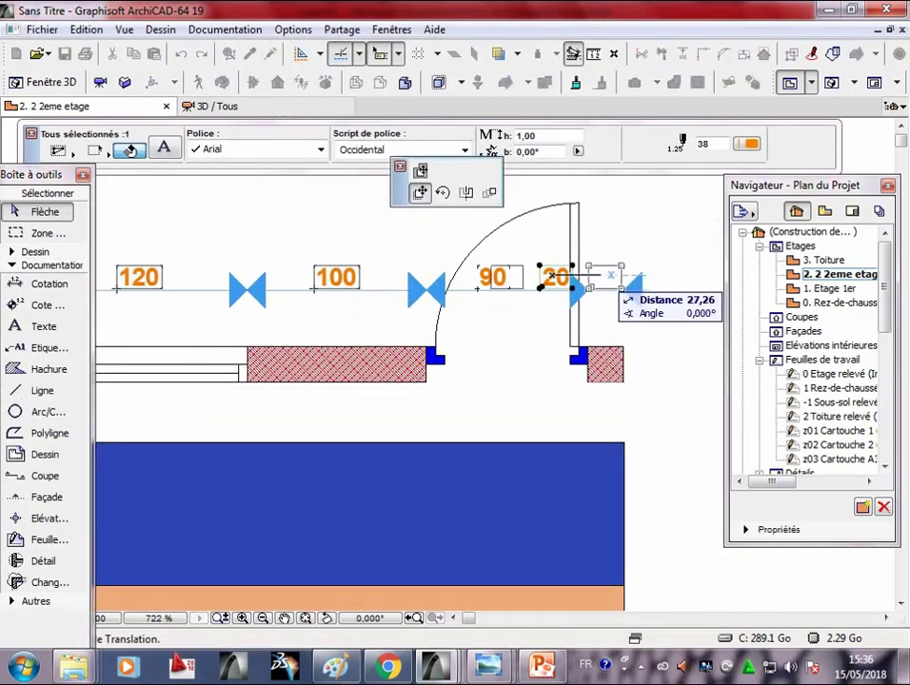
{"action": "left_click", "coordinate": [605, 277]}
{"action": "key", "text": "Escape"}
{"action": "scroll", "coordinate": [653, 316], "scroll_direction": "down", "scroll_amount": 1}
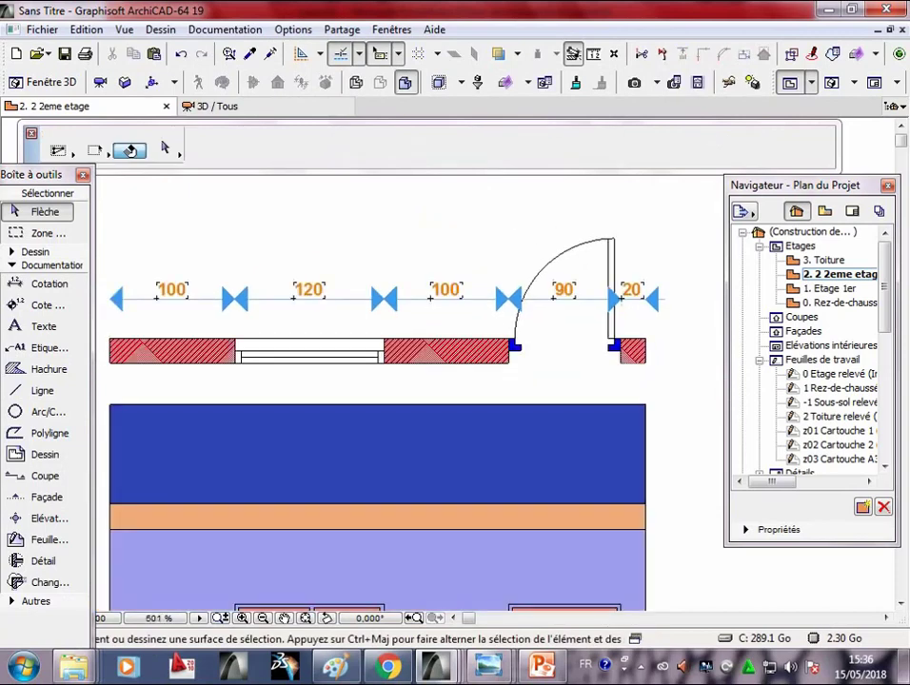
{"action": "scroll", "coordinate": [653, 316], "scroll_direction": "down", "scroll_amount": 1}
{"action": "scroll", "coordinate": [487, 254], "scroll_direction": "down", "scroll_amount": 1}
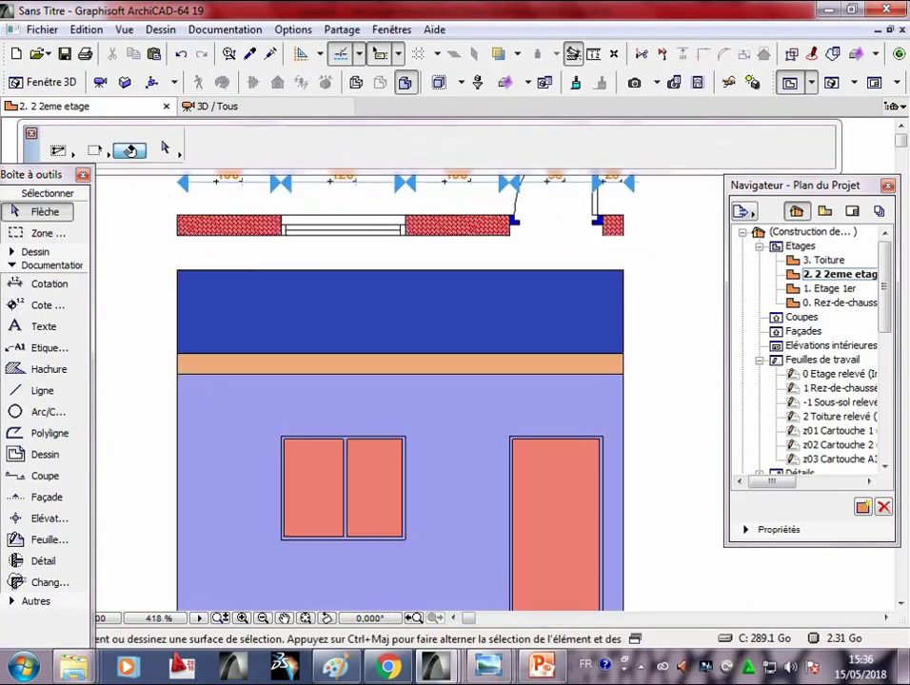
{"action": "scroll", "coordinate": [488, 255], "scroll_direction": "down", "scroll_amount": 1}
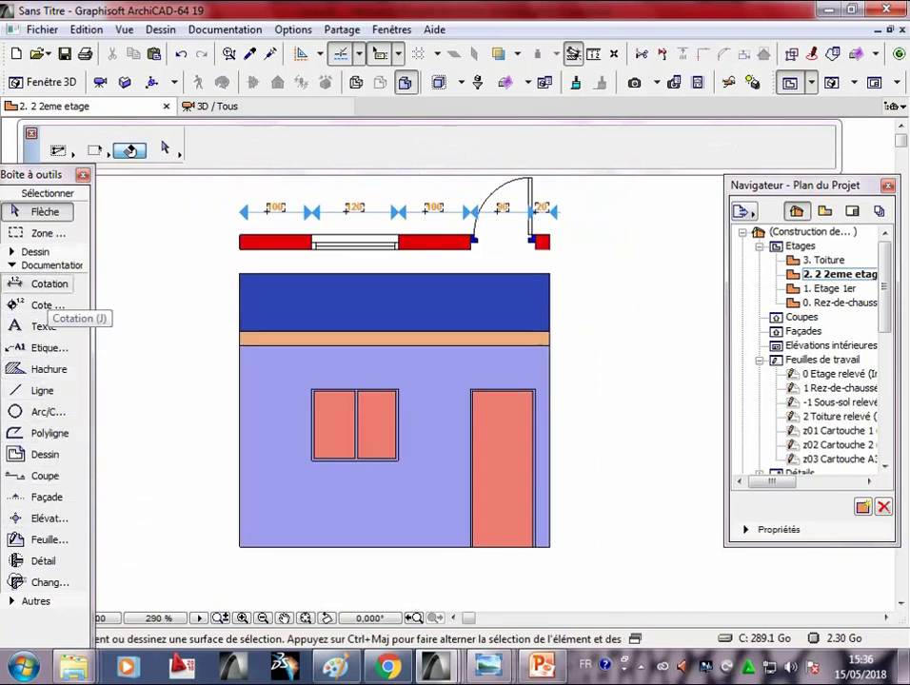
- Draw a vertical 123 dimension from the facade base to the window's lower corner
{"action": "left_click", "coordinate": [38, 283]}
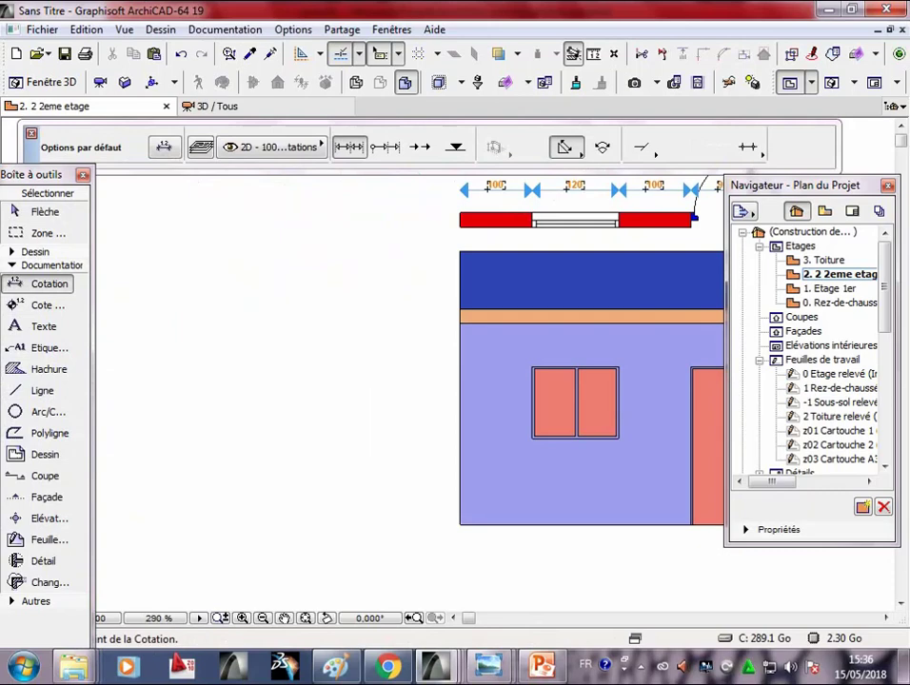
{"action": "scroll", "coordinate": [458, 524], "scroll_direction": "up", "scroll_amount": 2}
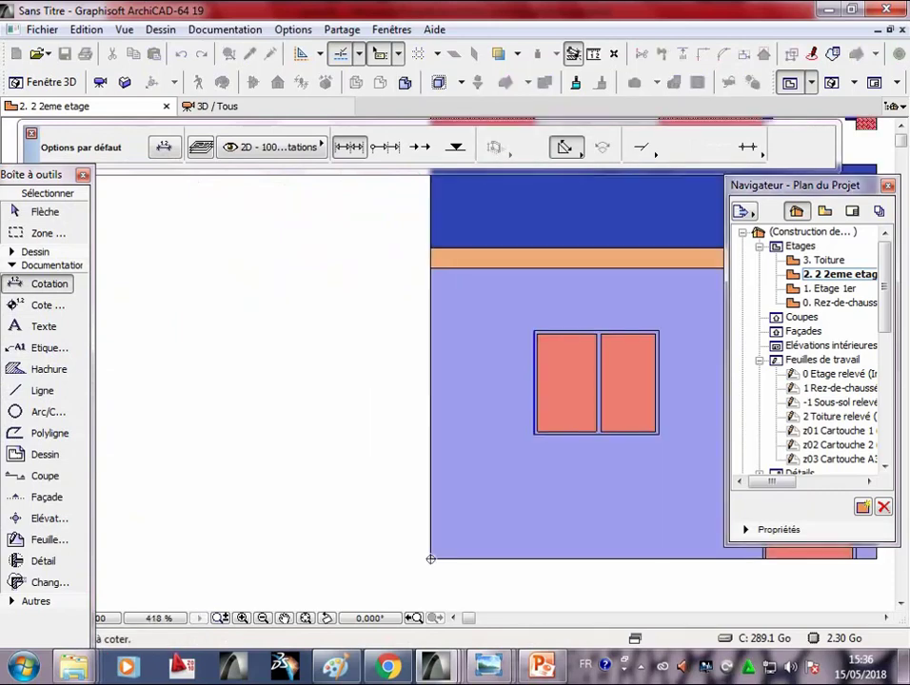
{"action": "left_click", "coordinate": [430, 560]}
{"action": "left_click", "coordinate": [537, 432]}
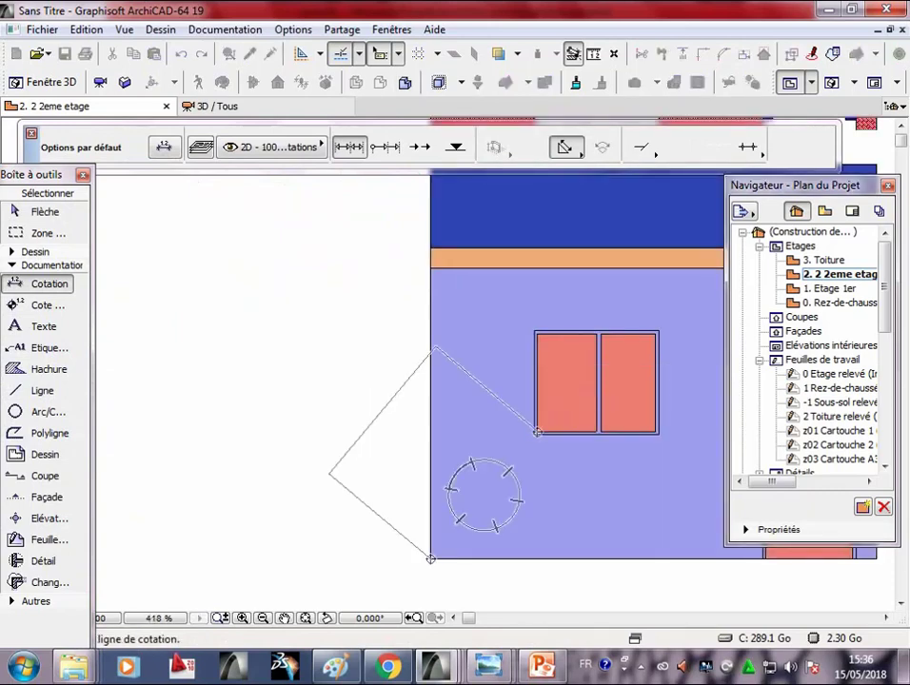
{"action": "key", "text": "Escape"}
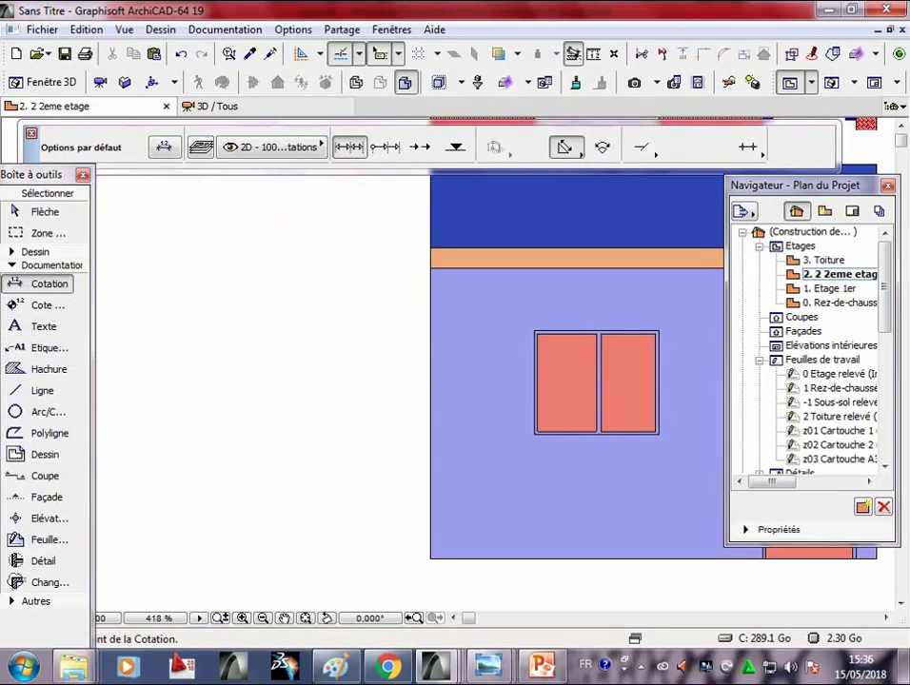
{"action": "scroll", "coordinate": [531, 509], "scroll_direction": "up", "scroll_amount": 1}
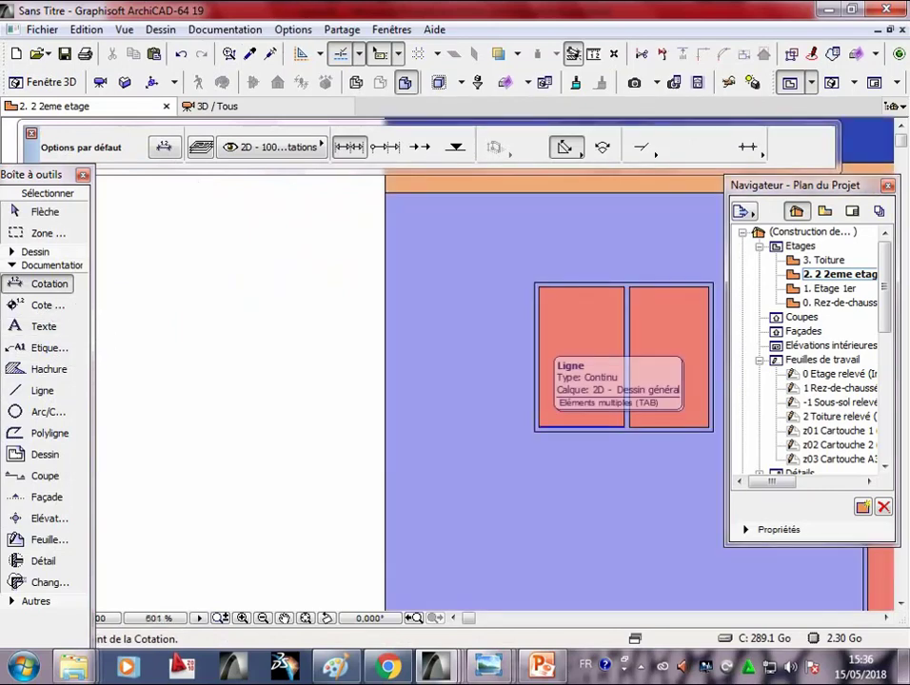
{"action": "scroll", "coordinate": [531, 509], "scroll_direction": "up", "scroll_amount": 1}
{"action": "middle_click_drag", "start_coordinate": [540, 399], "coordinate": [539, 279]}
{"action": "left_click", "coordinate": [540, 278]}
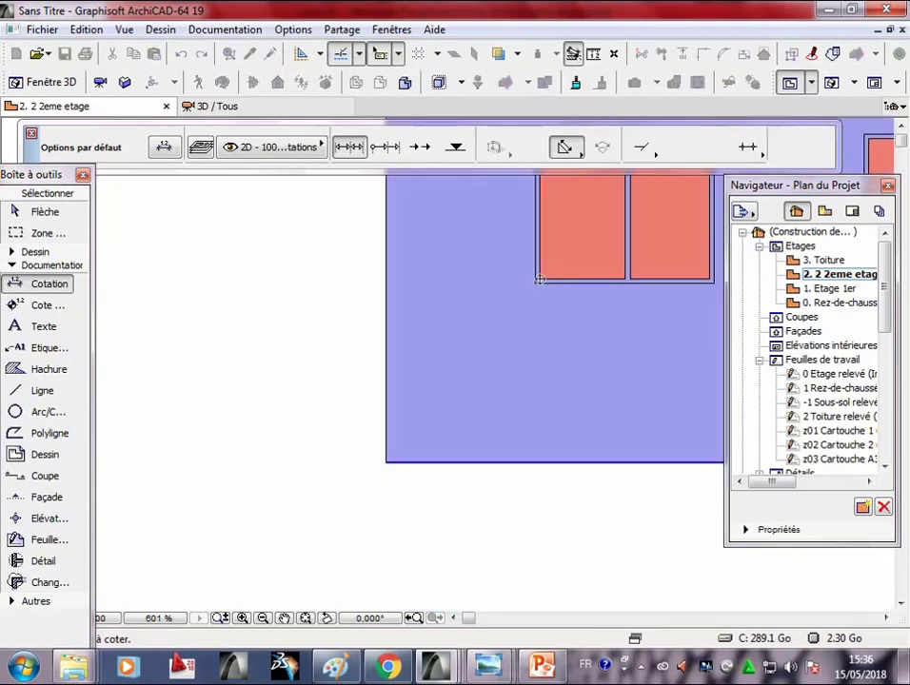
{"action": "double_click", "coordinate": [385, 463]}
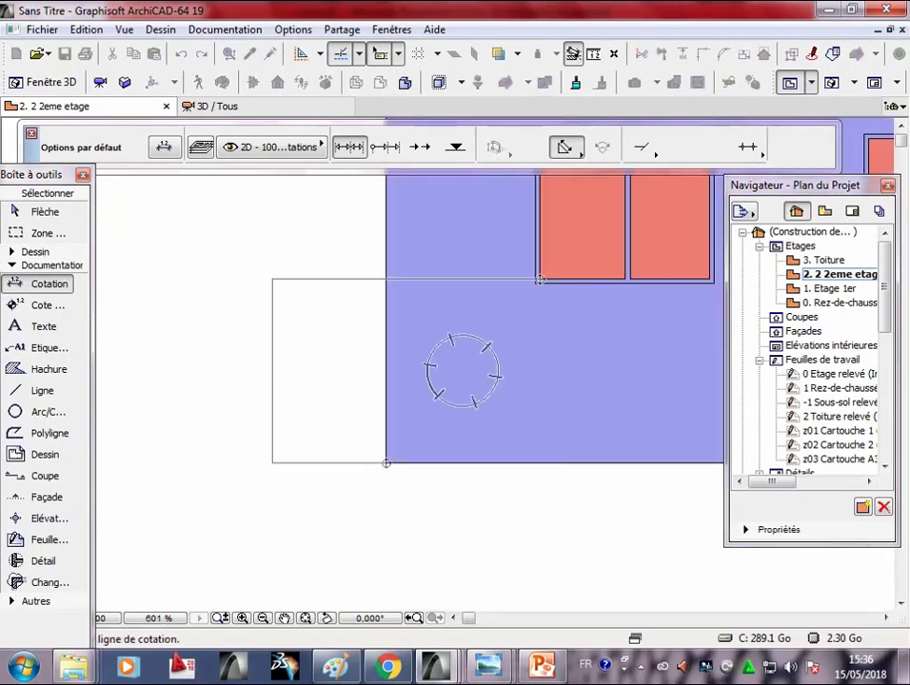
{"action": "left_click", "coordinate": [271, 409]}
- Select and delete the vertical 123 dimension left of the facade
{"action": "scroll", "coordinate": [276, 413], "scroll_direction": "down", "scroll_amount": 2}
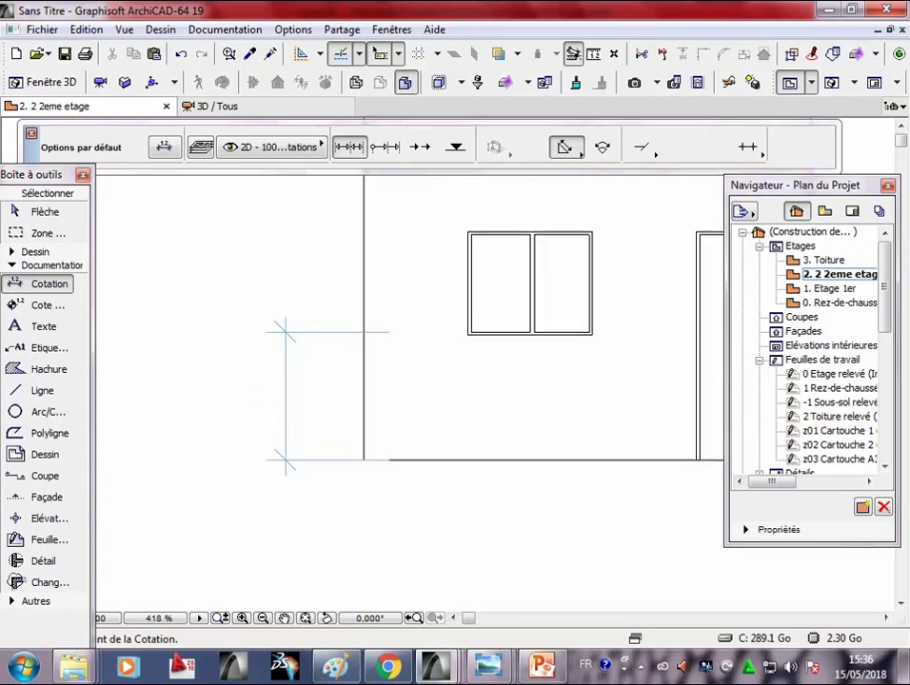
{"action": "scroll", "coordinate": [248, 454], "scroll_direction": "up", "scroll_amount": 1}
{"action": "middle_click_drag", "start_coordinate": [248, 455], "coordinate": [247, 475]}
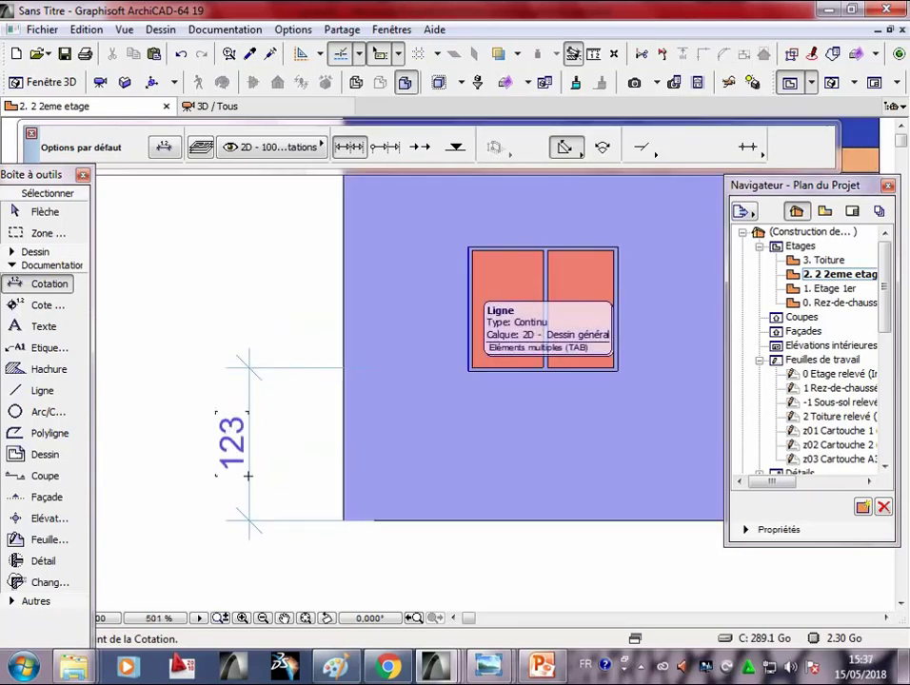
{"action": "key", "text": "w"}
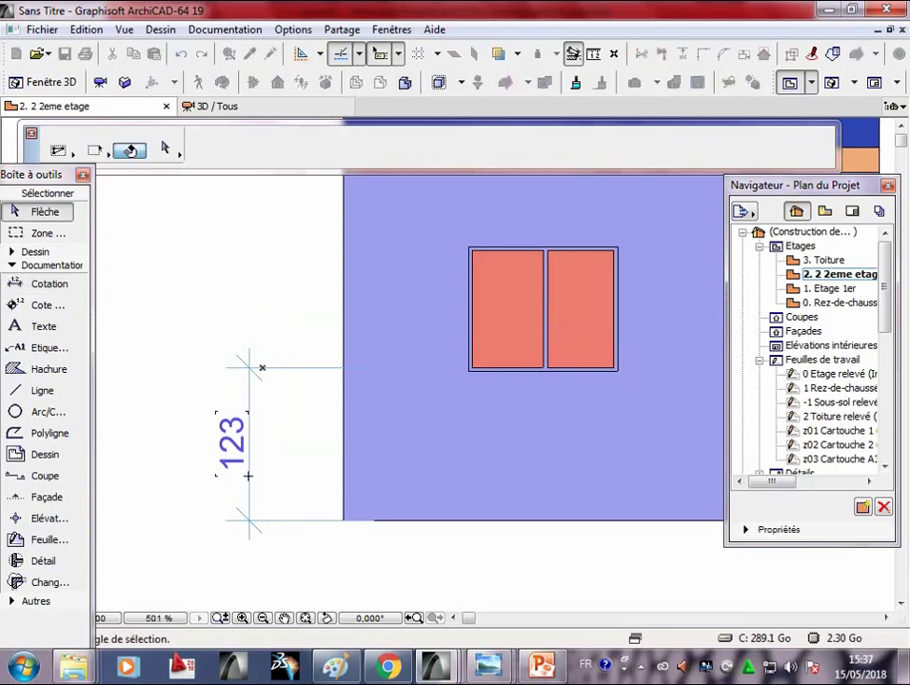
{"action": "left_click", "coordinate": [248, 475]}
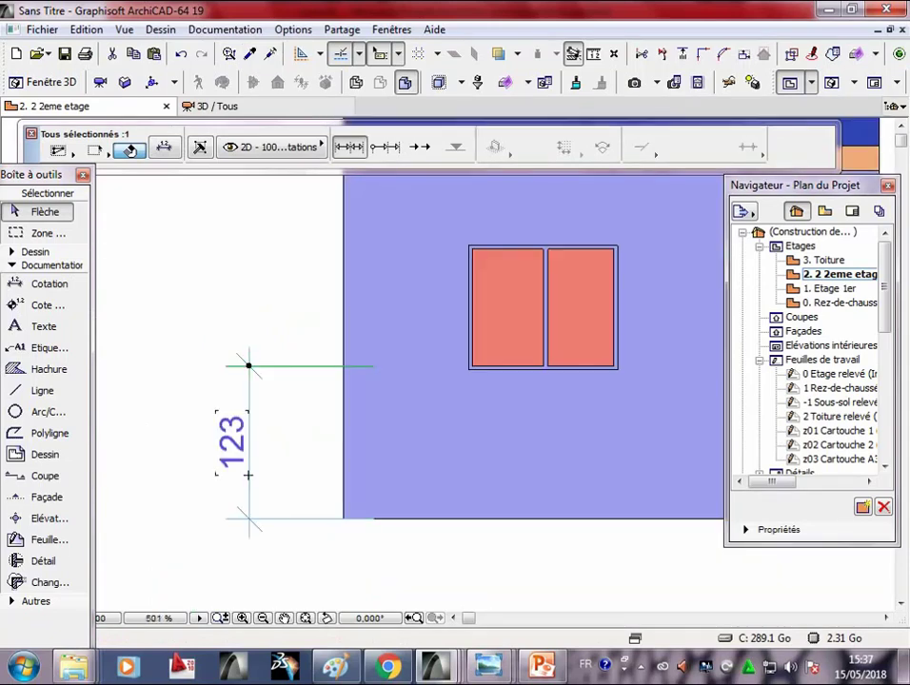
{"action": "key", "text": "Delete"}
- Place a vertical 120 dimension beside the facade
{"action": "left_click", "coordinate": [43, 283]}
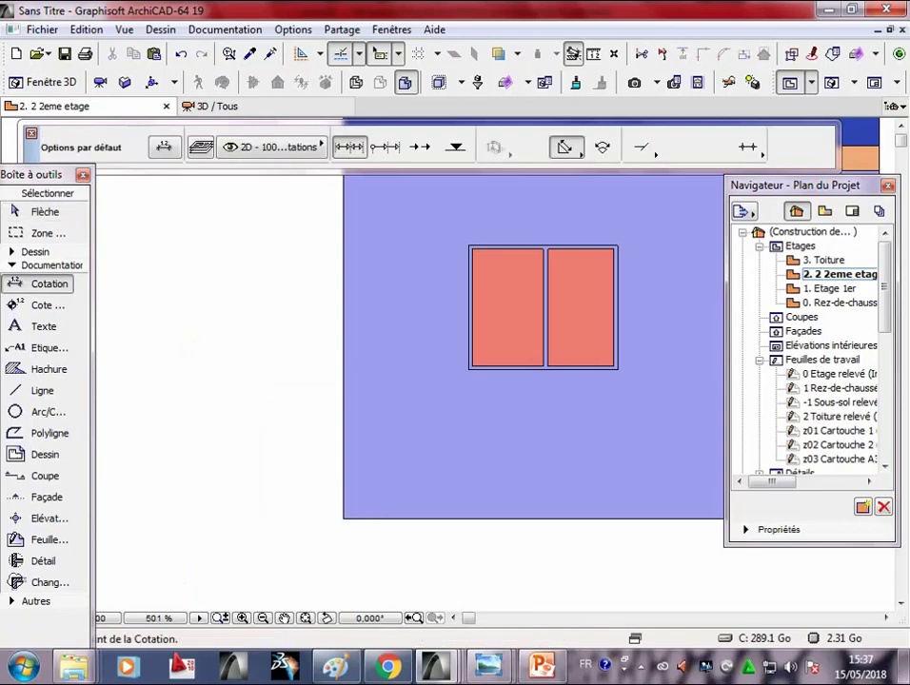
{"action": "scroll", "coordinate": [472, 371], "scroll_direction": "up", "scroll_amount": 4}
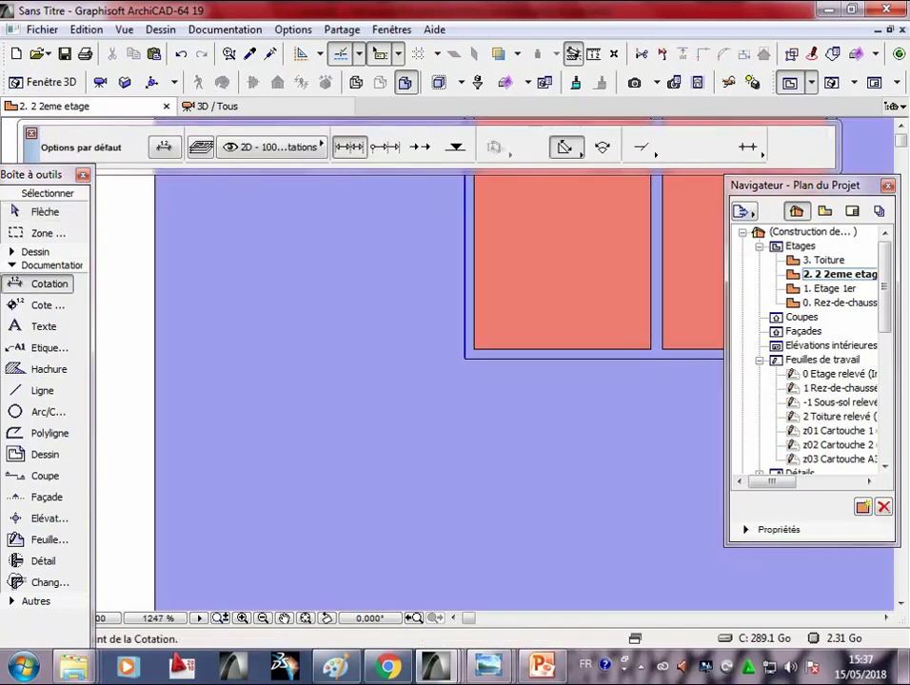
{"action": "scroll", "coordinate": [455, 395], "scroll_direction": "down", "scroll_amount": 3}
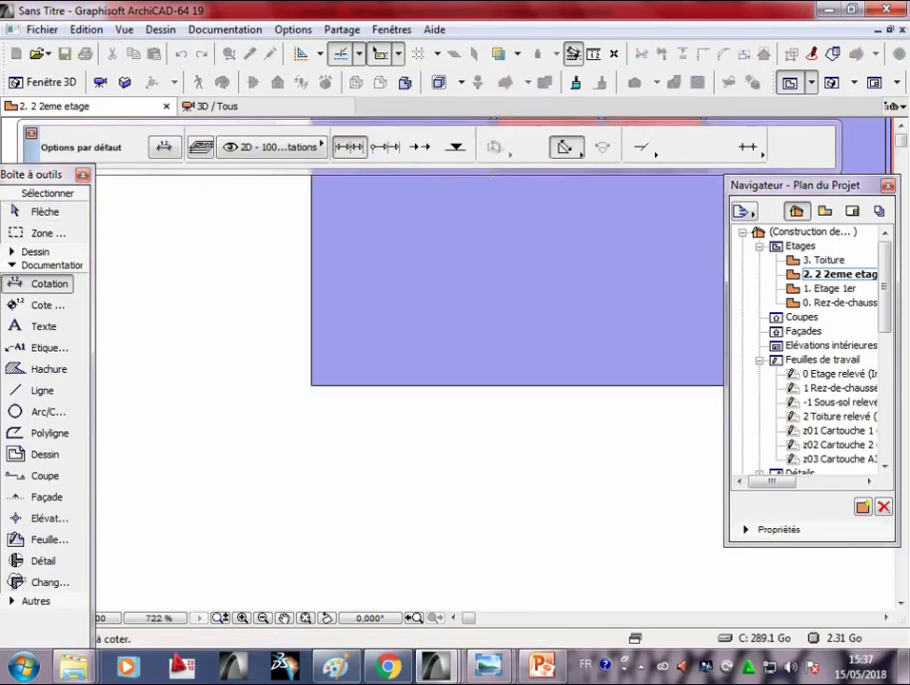
{"action": "scroll", "coordinate": [308, 384], "scroll_direction": "down", "scroll_amount": 4}
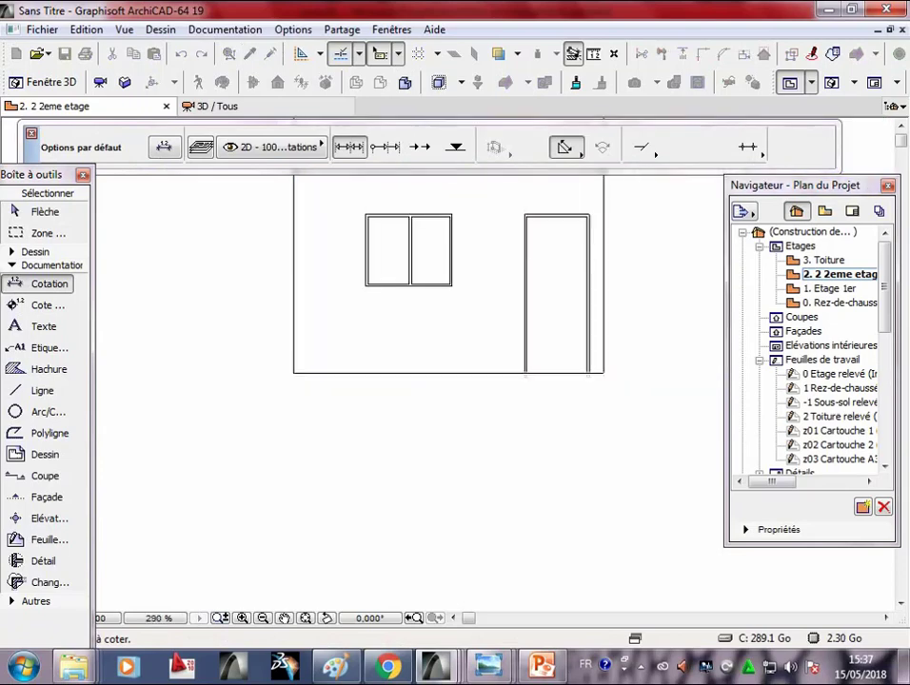
{"action": "left_click", "coordinate": [193, 328]}
- Add a vertical 220 dimension beside the facade
{"action": "scroll", "coordinate": [269, 438], "scroll_direction": "down", "scroll_amount": 2}
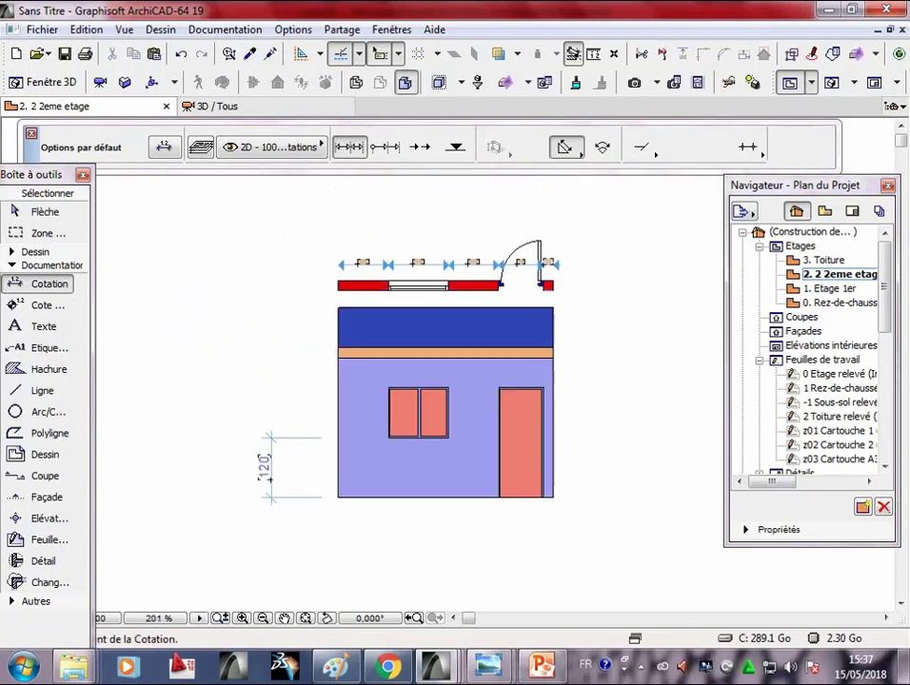
{"action": "scroll", "coordinate": [390, 386], "scroll_direction": "up", "scroll_amount": 1}
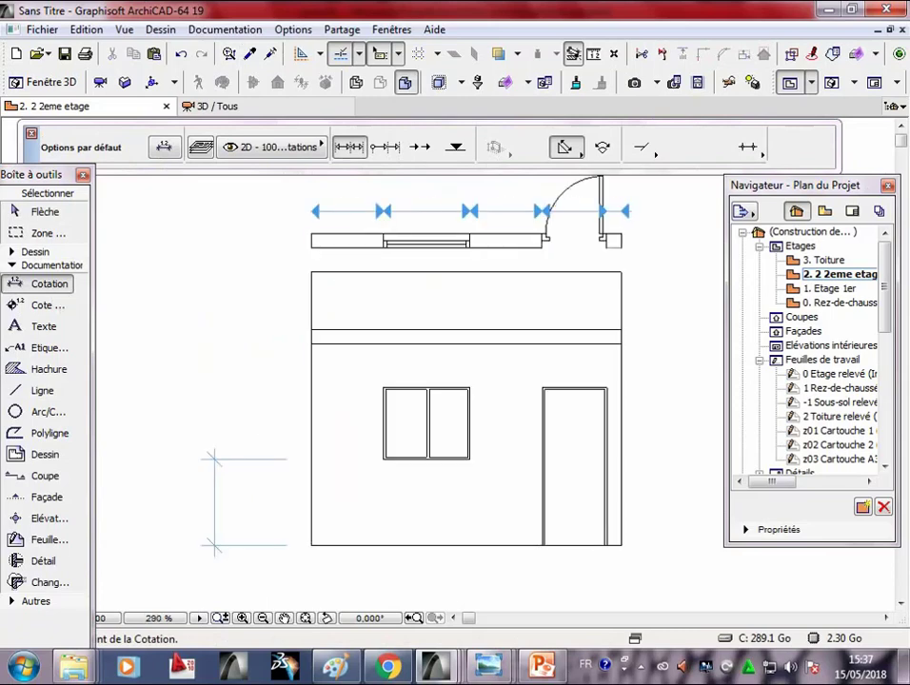
{"action": "scroll", "coordinate": [390, 385], "scroll_direction": "up", "scroll_amount": 2}
{"action": "scroll", "coordinate": [390, 385], "scroll_direction": "up", "scroll_amount": 2}
{"action": "scroll", "coordinate": [391, 385], "scroll_direction": "up", "scroll_amount": 2}
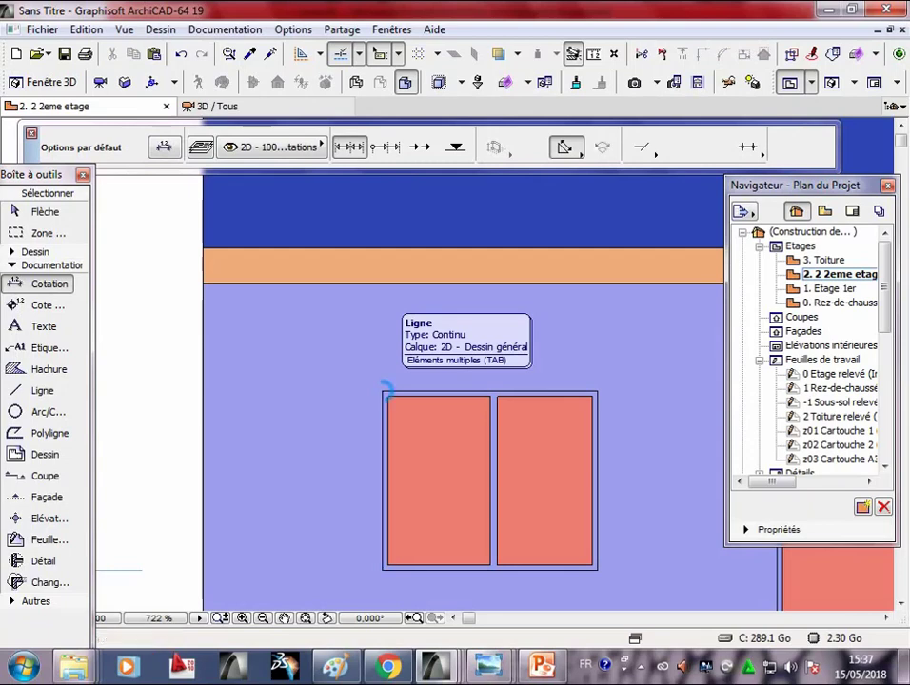
{"action": "scroll", "coordinate": [385, 390], "scroll_direction": "down", "scroll_amount": 2}
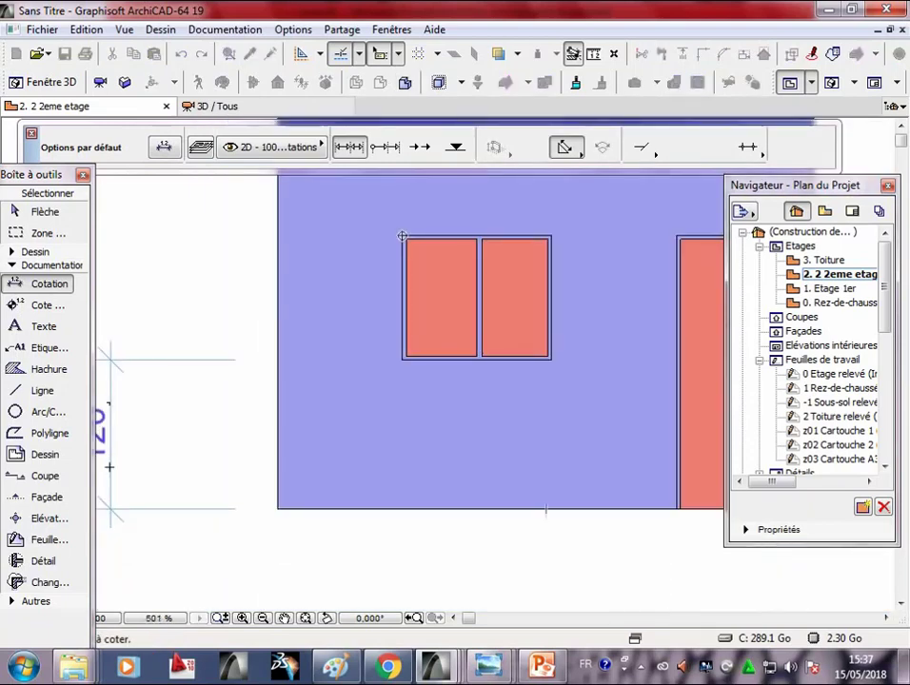
{"action": "double_click", "coordinate": [401, 235]}
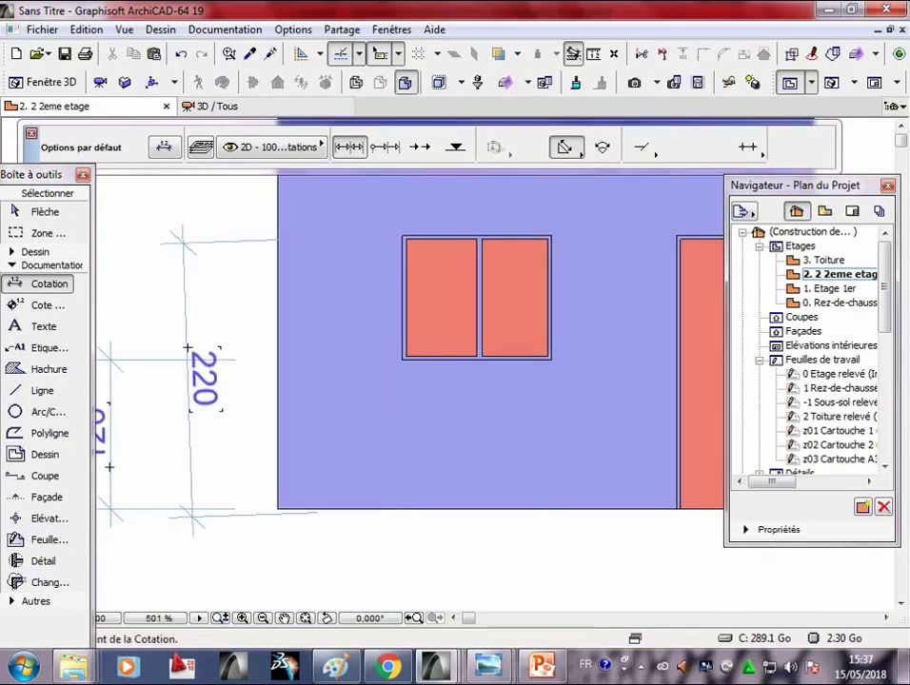
{"action": "left_click", "coordinate": [188, 349]}
- Delete the misplaced 220 dimension chain
{"action": "left_click", "coordinate": [188, 348]}
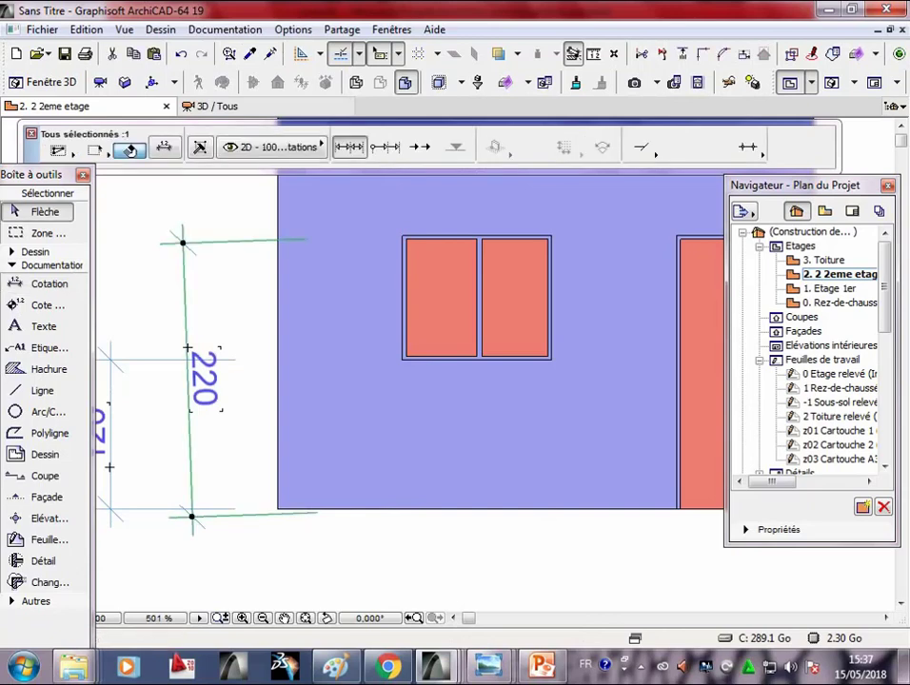
{"action": "key", "text": "Delete"}
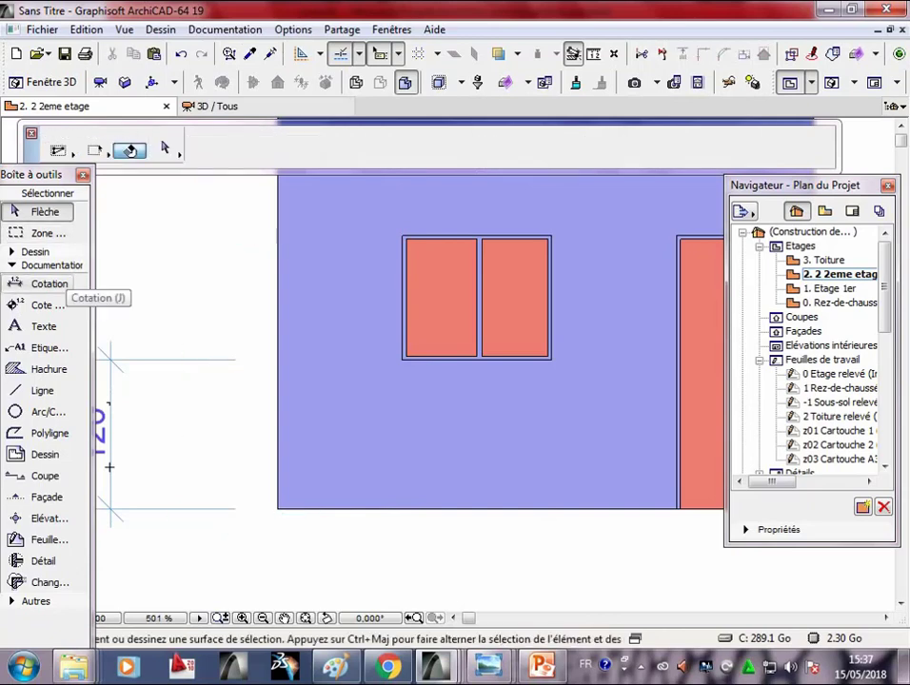
{"action": "left_click", "coordinate": [43, 283]}
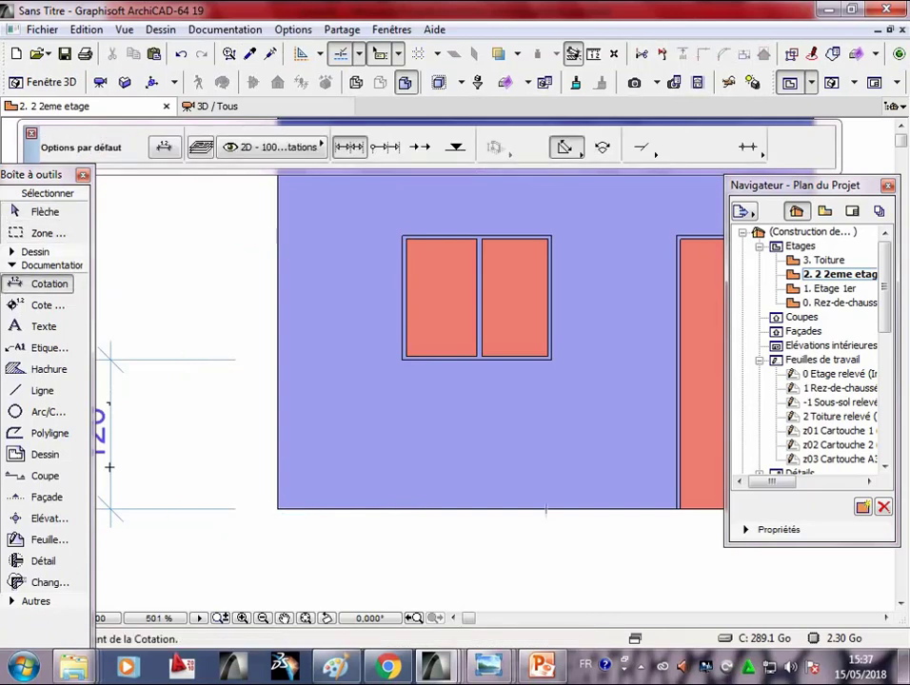
{"action": "scroll", "coordinate": [416, 508], "scroll_direction": "up", "scroll_amount": 3}
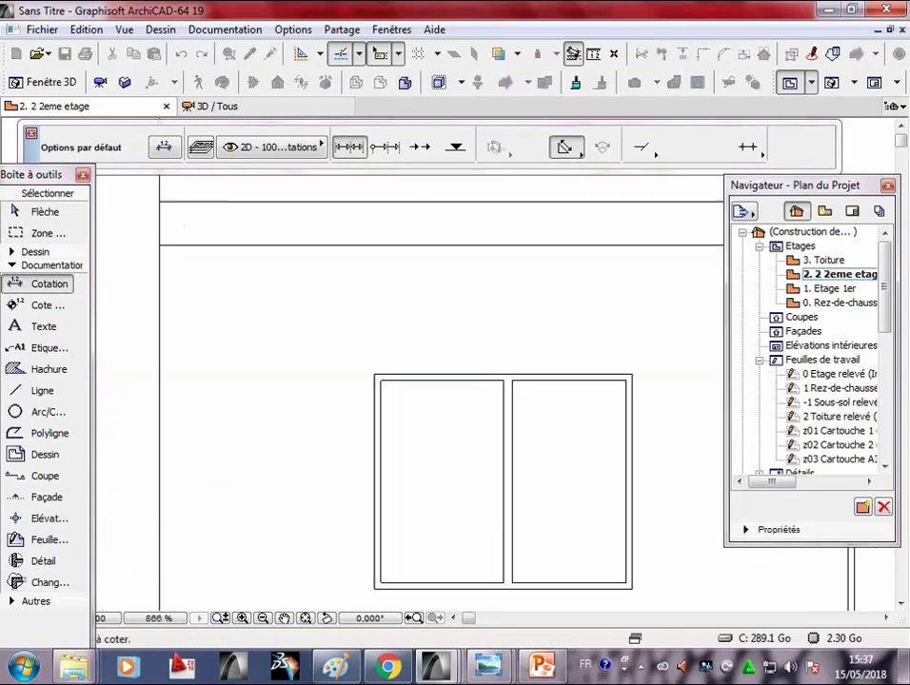
{"action": "scroll", "coordinate": [266, 518], "scroll_direction": "down", "scroll_amount": 1}
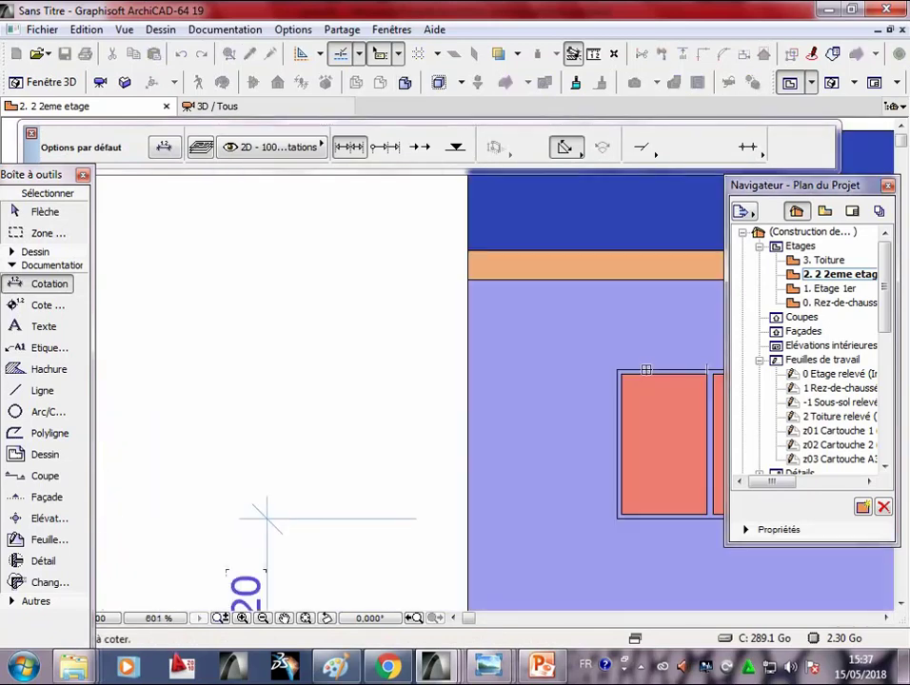
{"action": "scroll", "coordinate": [527, 345], "scroll_direction": "down", "scroll_amount": 1}
{"action": "scroll", "coordinate": [527, 345], "scroll_direction": "down", "scroll_amount": 1}
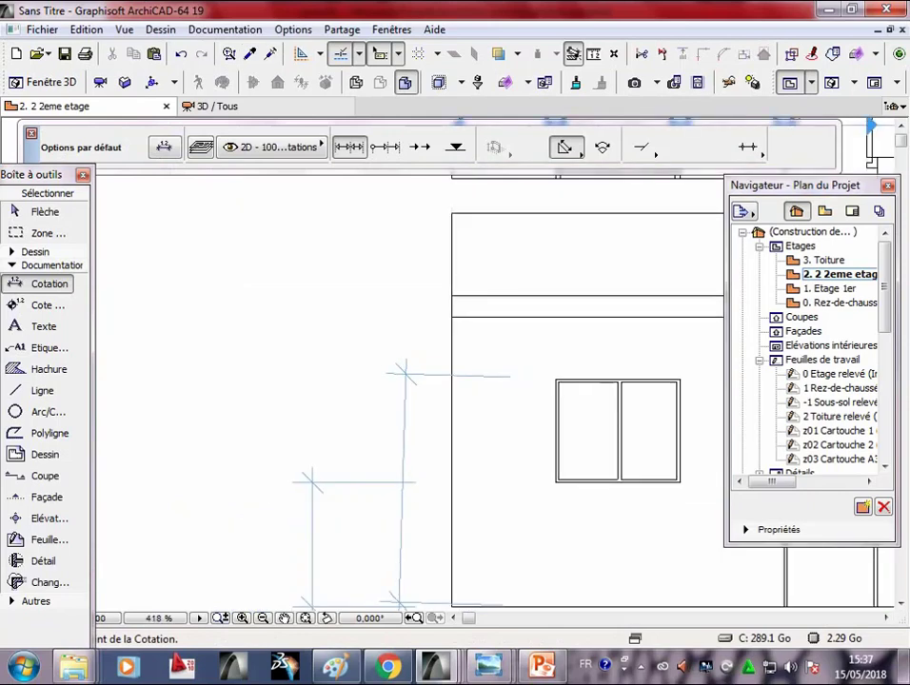
{"action": "key", "text": "Escape"}
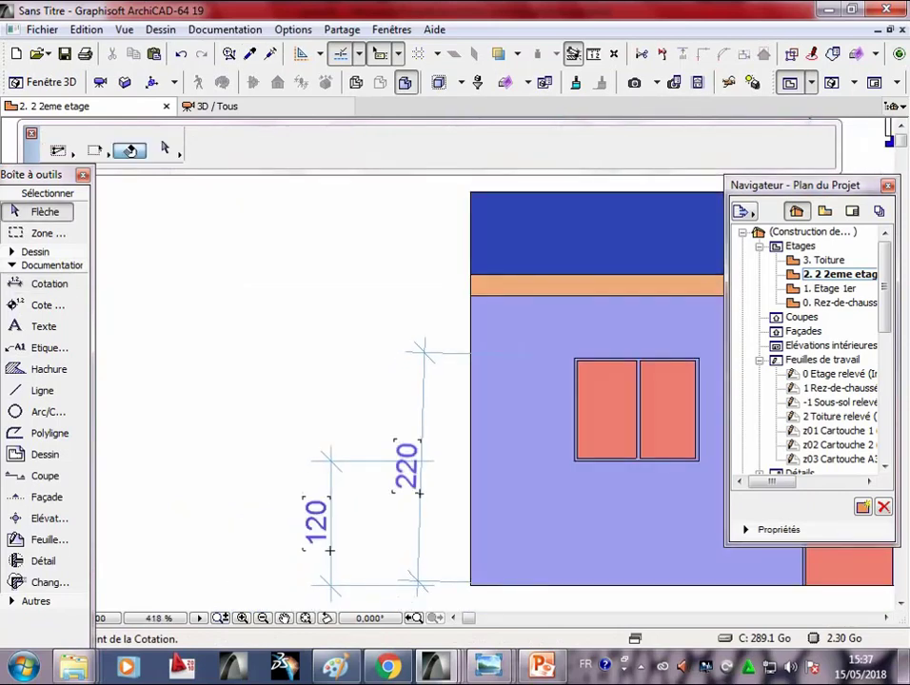
{"action": "left_click", "coordinate": [407, 467]}
{"action": "left_click", "coordinate": [422, 380]}
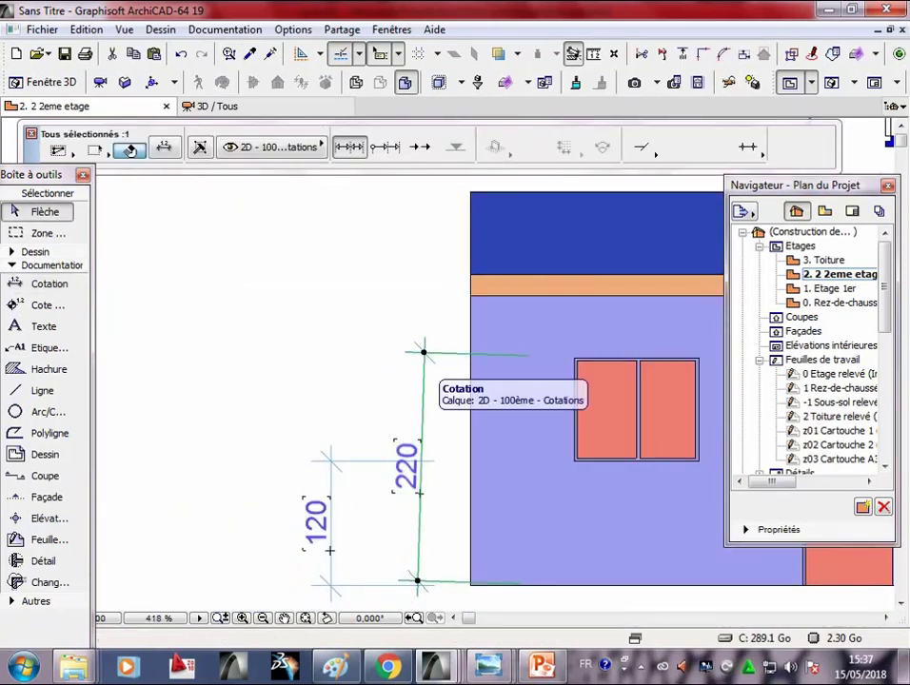
{"action": "key", "text": "Delete"}
{"action": "middle_click_drag", "start_coordinate": [426, 376], "coordinate": [286, 357]}
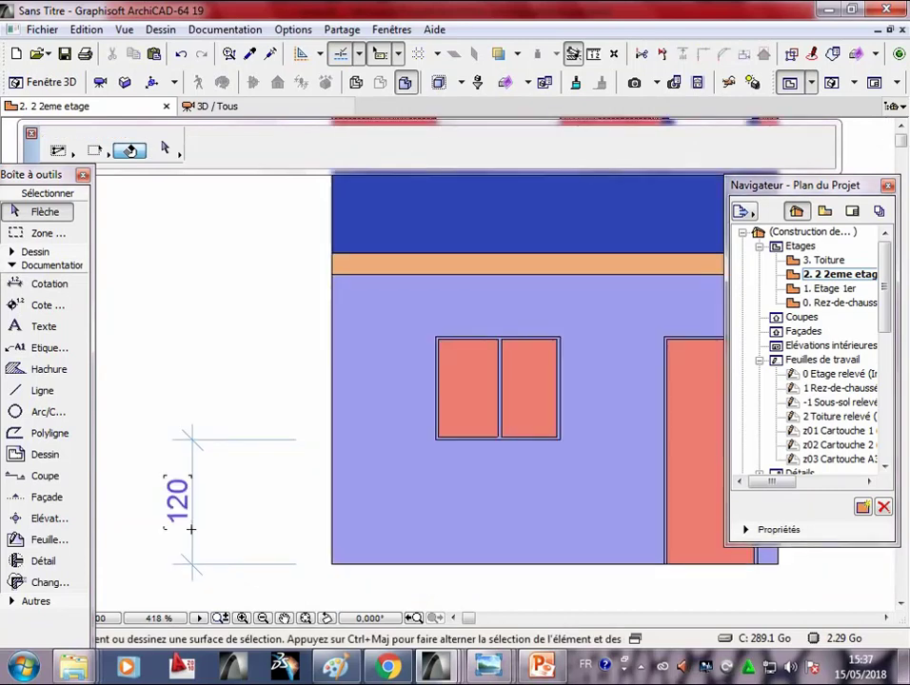
- Redraw the vertical 220 dimension and move it further left of the facade
{"action": "left_click", "coordinate": [43, 284]}
{"action": "scroll", "coordinate": [506, 335], "scroll_direction": "up", "scroll_amount": 3}
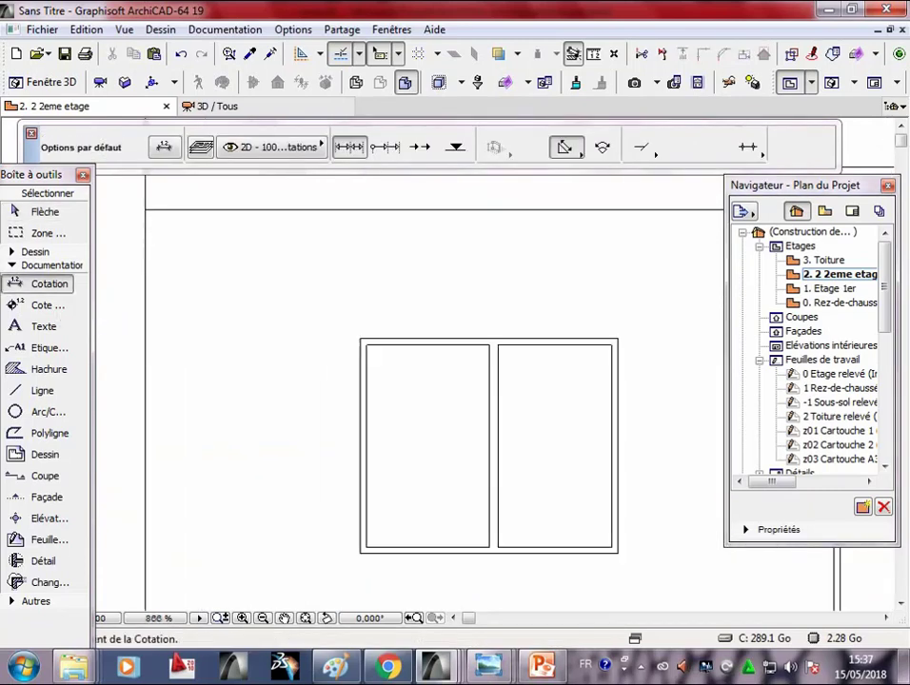
{"action": "scroll", "coordinate": [490, 175], "scroll_direction": "down", "scroll_amount": 2}
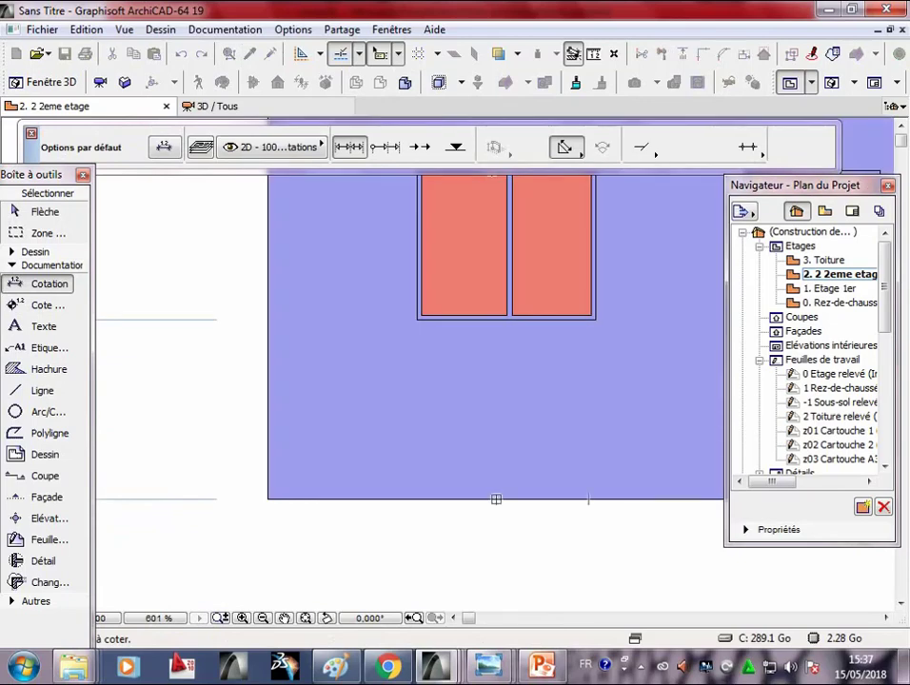
{"action": "left_click", "coordinate": [496, 498]}
{"action": "left_click", "coordinate": [254, 399]}
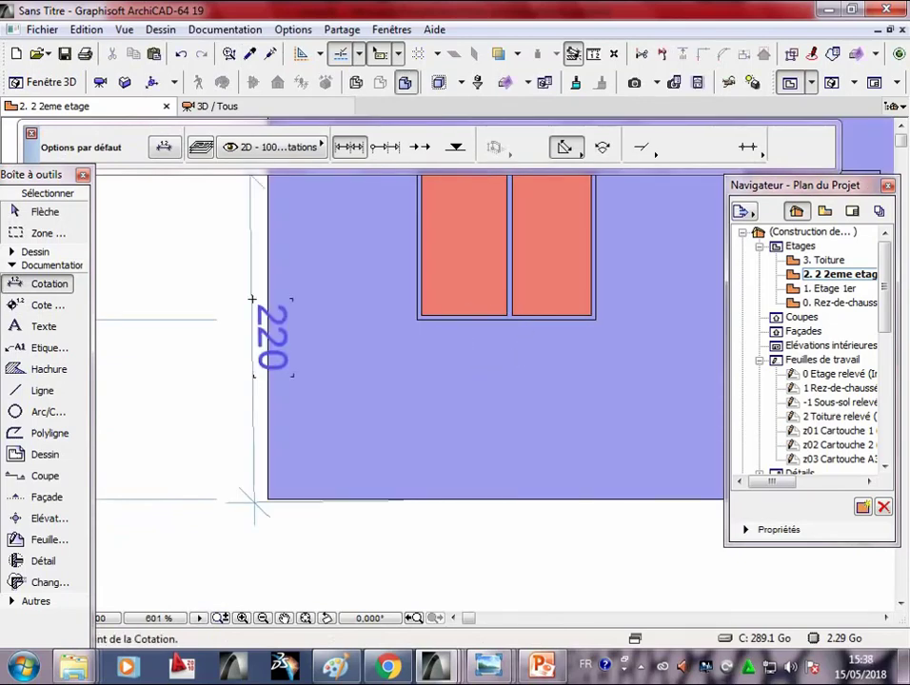
{"action": "scroll", "coordinate": [285, 438], "scroll_direction": "down", "scroll_amount": 2}
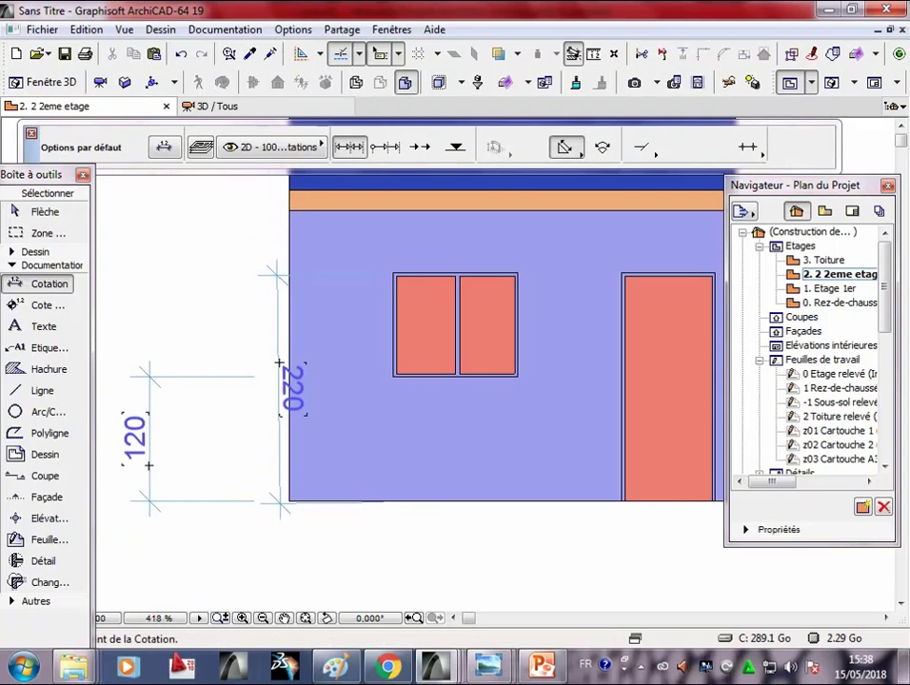
{"action": "scroll", "coordinate": [462, 585], "scroll_direction": "down", "scroll_amount": 1}
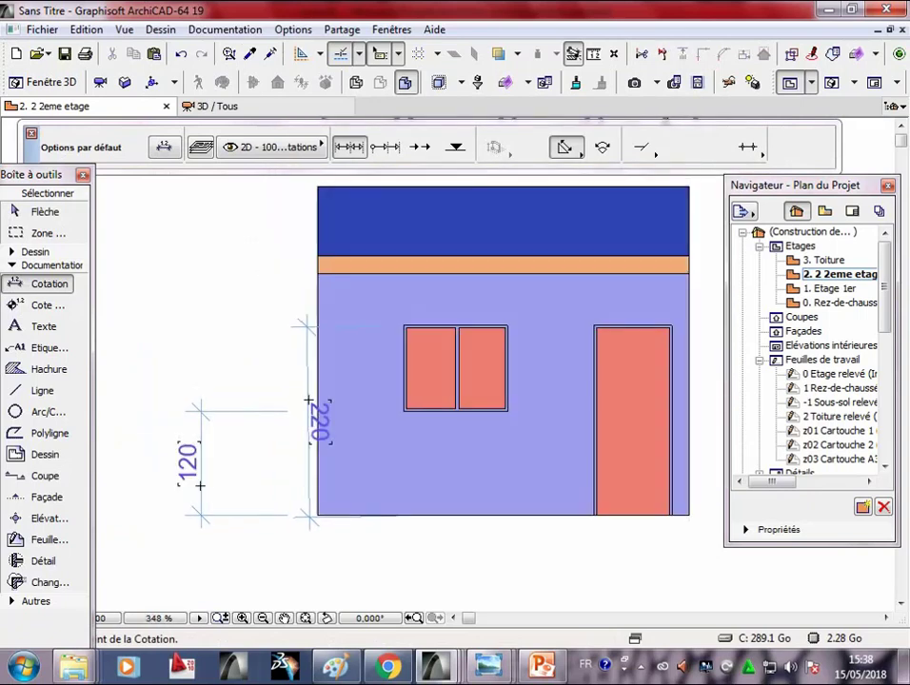
{"action": "middle_click_drag", "start_coordinate": [309, 400], "coordinate": [320, 454]}
{"action": "left_click", "coordinate": [321, 455], "text": "shift"}
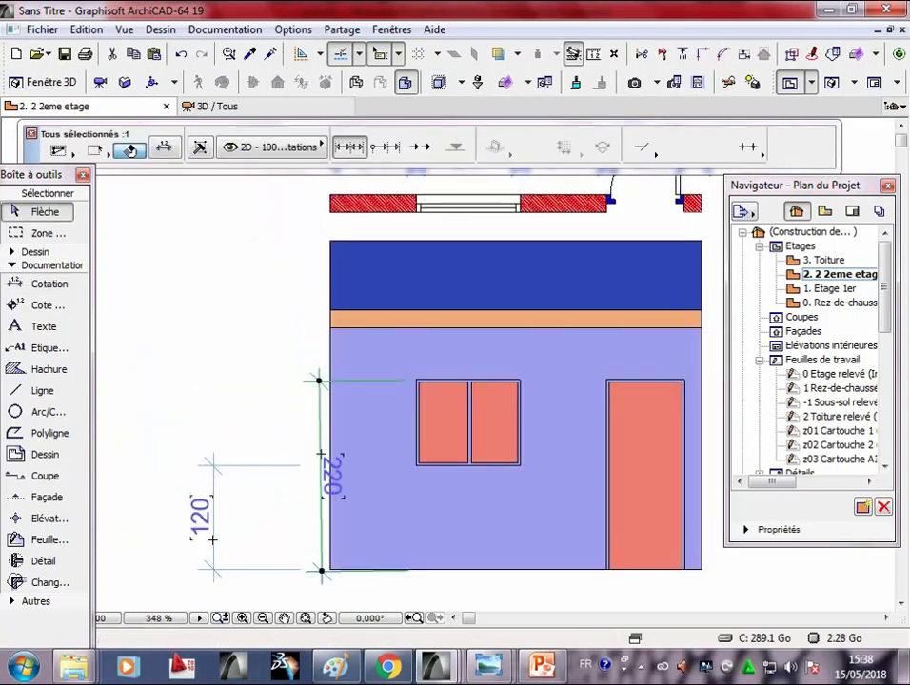
{"action": "left_click", "coordinate": [321, 455]}
{"action": "left_click", "coordinate": [274, 455]}
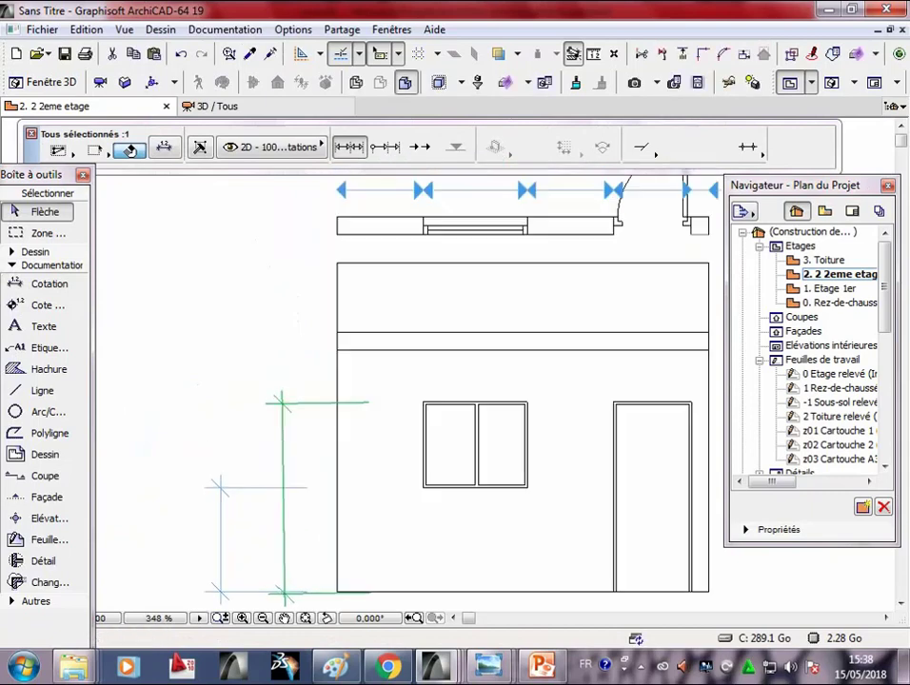
{"action": "middle_click_drag", "start_coordinate": [274, 455], "coordinate": [297, 521]}
- Dimension 280 from the orange band's lower edge down to the facade's bottom-left corner
{"action": "key", "text": "d"}
{"action": "middle_click_drag", "start_coordinate": [297, 445], "coordinate": [325, 401]}
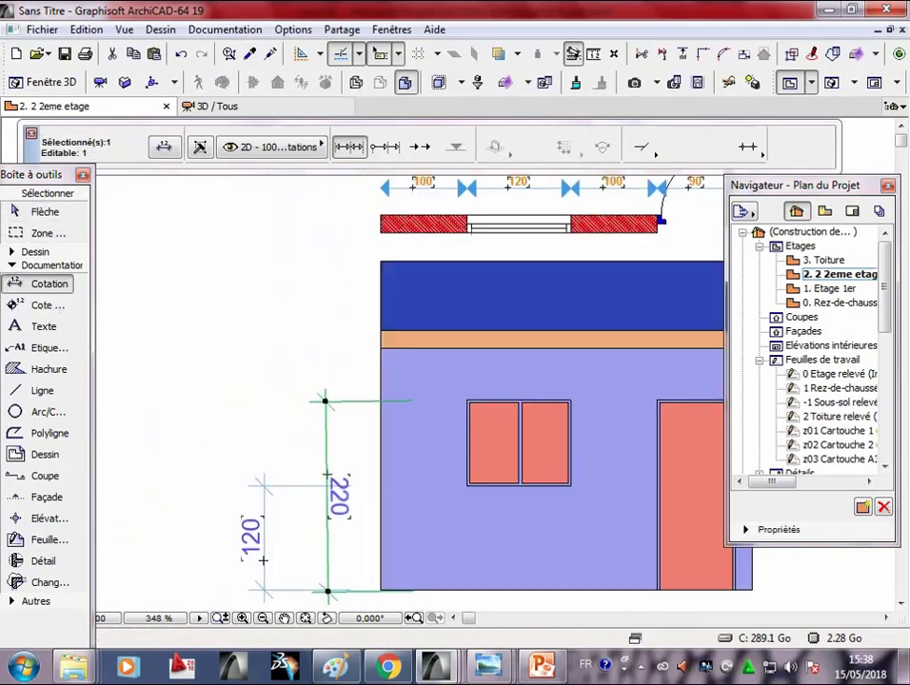
{"action": "key", "text": "Escape"}
{"action": "middle_click_drag", "start_coordinate": [328, 474], "coordinate": [356, 224]}
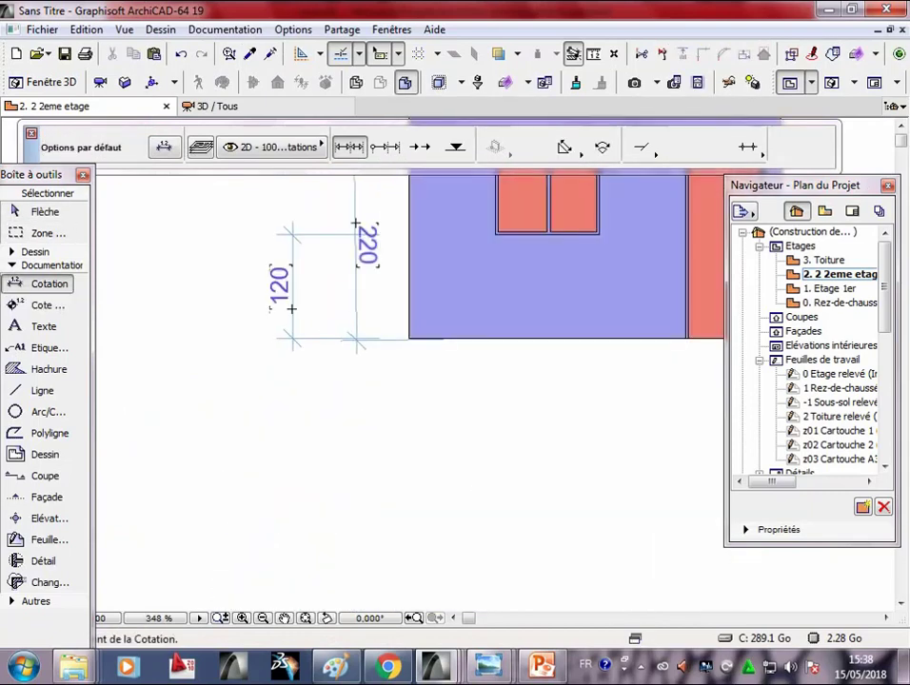
{"action": "left_click", "coordinate": [433, 338]}
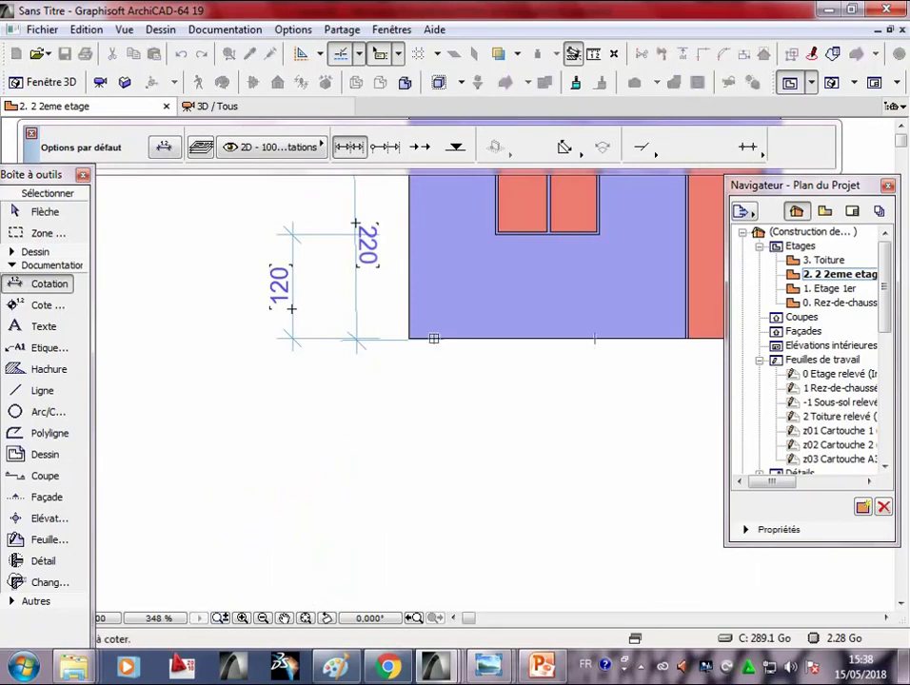
{"action": "key", "text": "Escape"}
{"action": "middle_click_drag", "start_coordinate": [200, 280], "coordinate": [211, 442]}
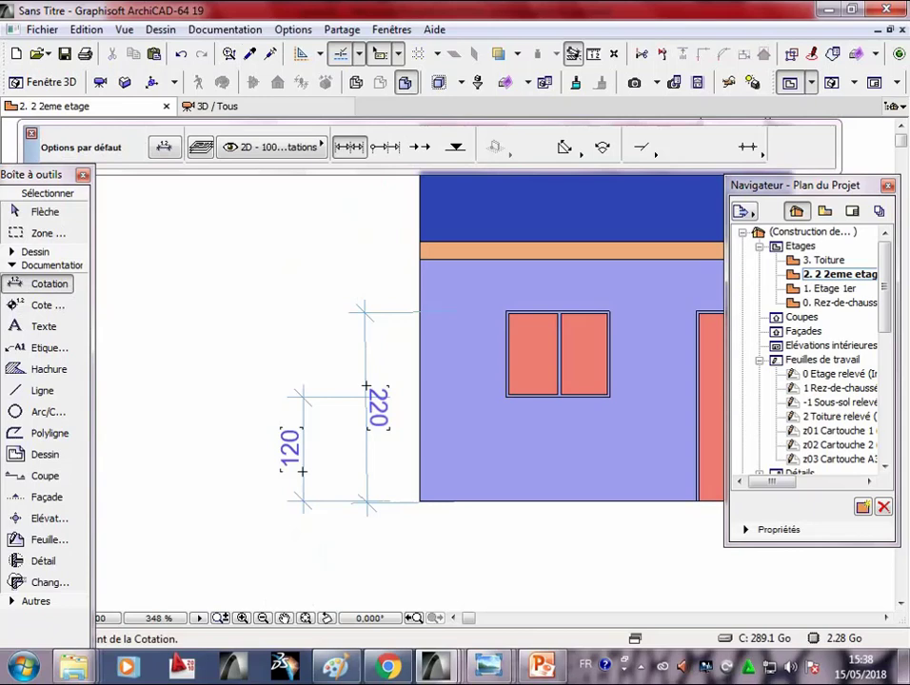
{"action": "left_click", "coordinate": [420, 259]}
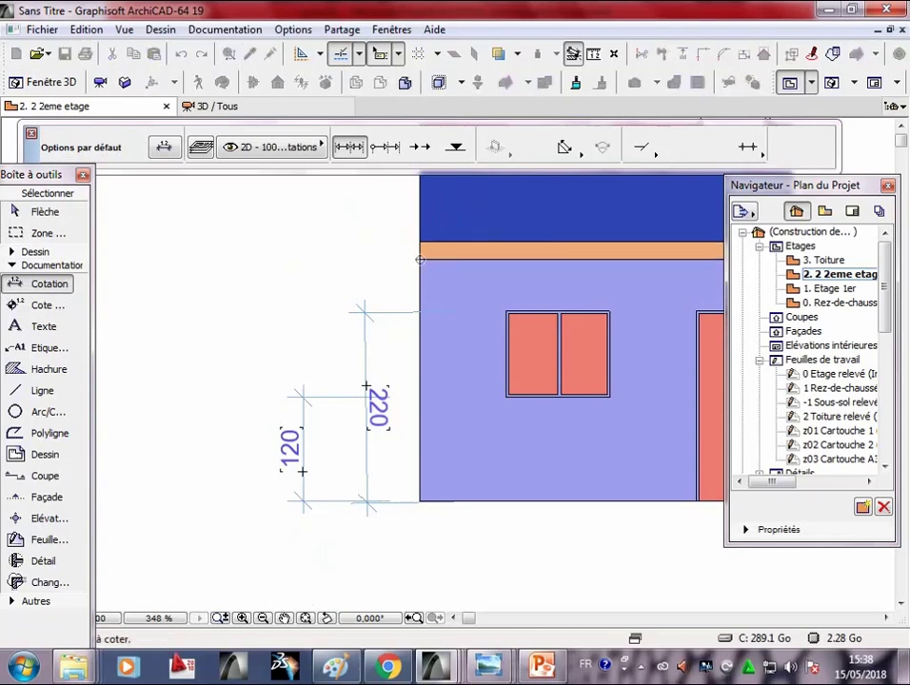
{"action": "left_click", "coordinate": [419, 501]}
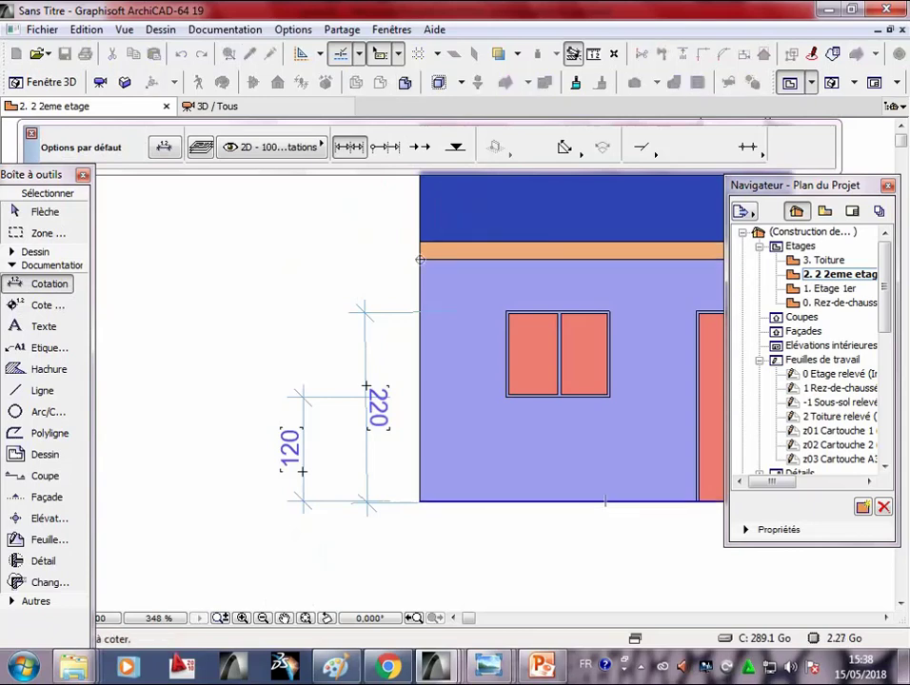
{"action": "double_click", "coordinate": [249, 388]}
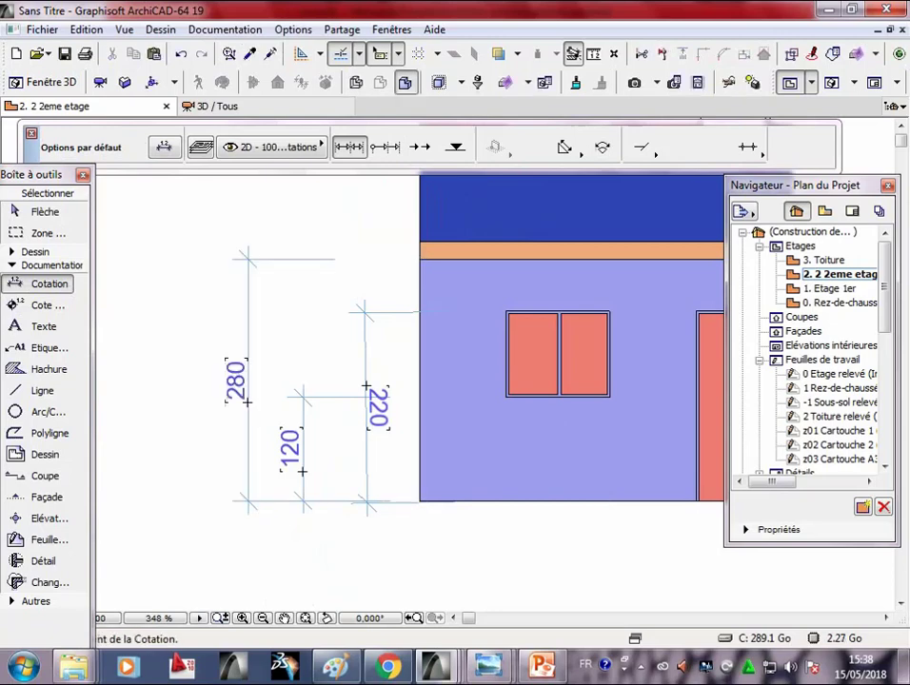
{"action": "middle_click_drag", "start_coordinate": [286, 428], "coordinate": [304, 574]}
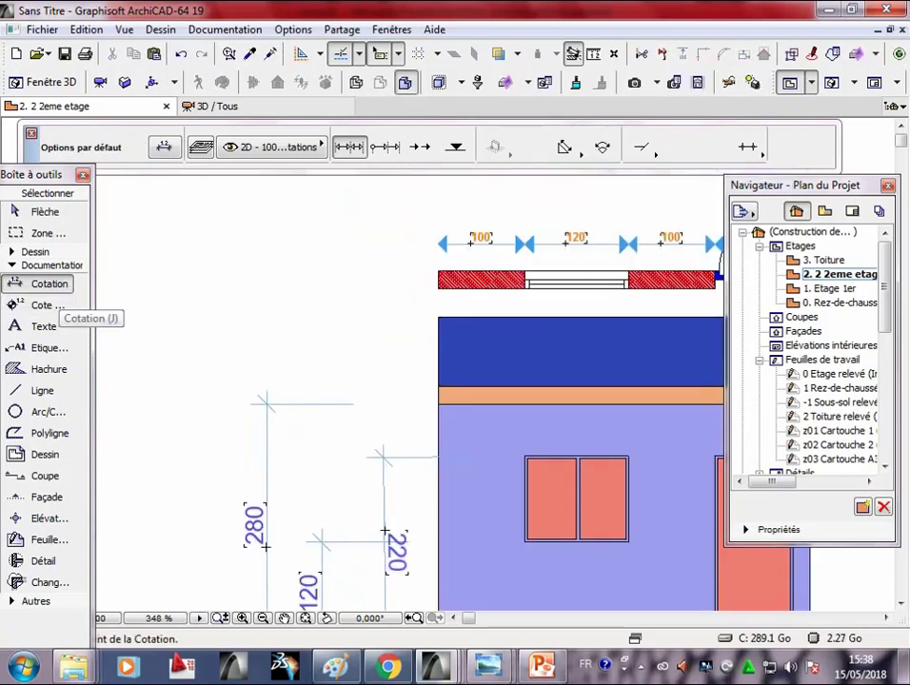
- Add vertical dimensions of 20 across the orange band and 80 across the blue roof band
{"action": "scroll", "coordinate": [440, 390], "scroll_direction": "up", "scroll_amount": 2}
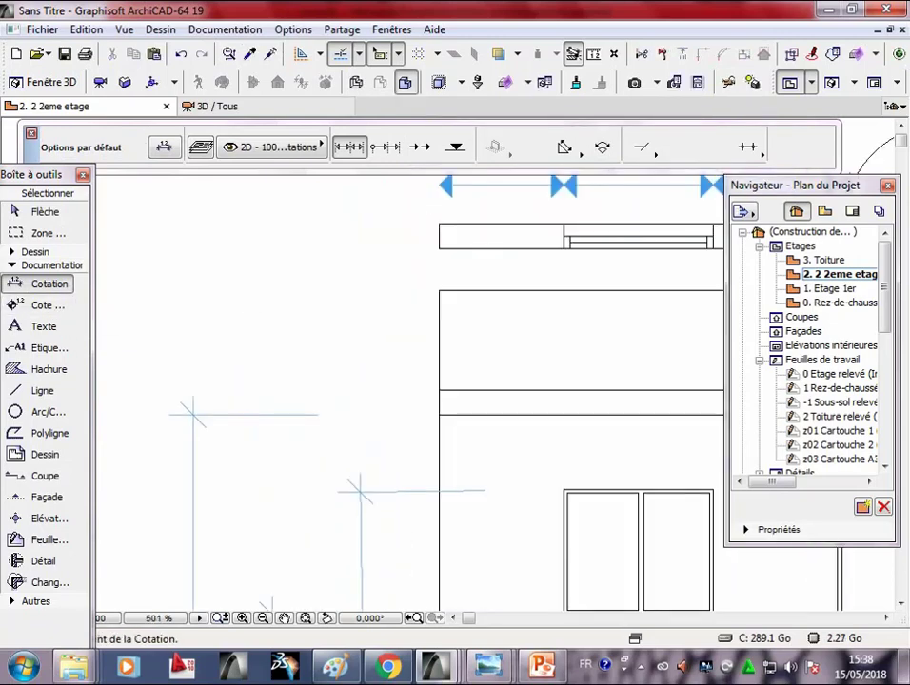
{"action": "left_click", "coordinate": [439, 390]}
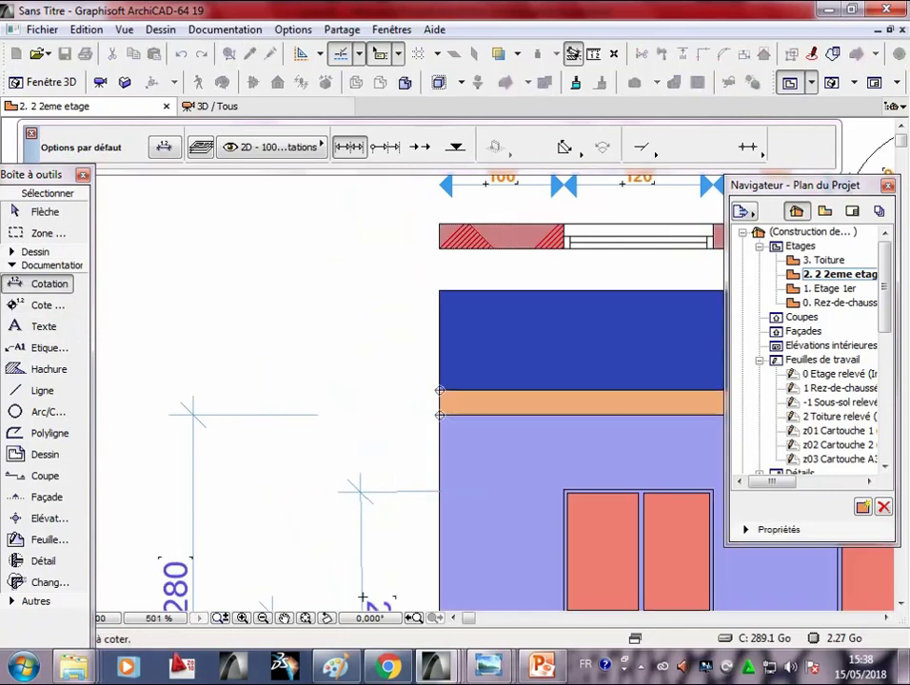
{"action": "double_click", "coordinate": [440, 414]}
{"action": "left_click", "coordinate": [390, 401]}
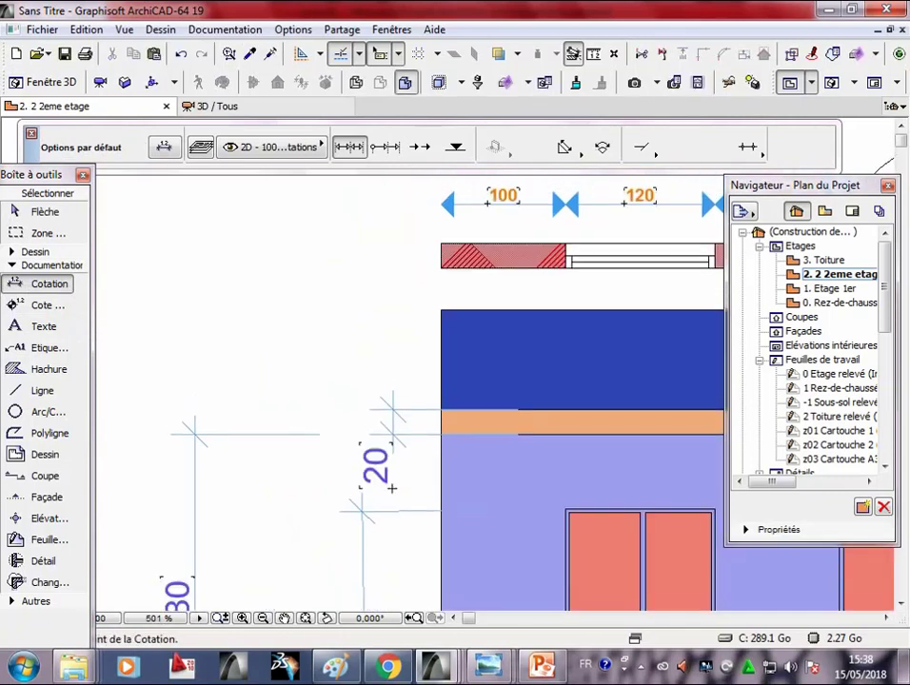
{"action": "left_click", "coordinate": [440, 410]}
{"action": "left_click", "coordinate": [441, 310]}
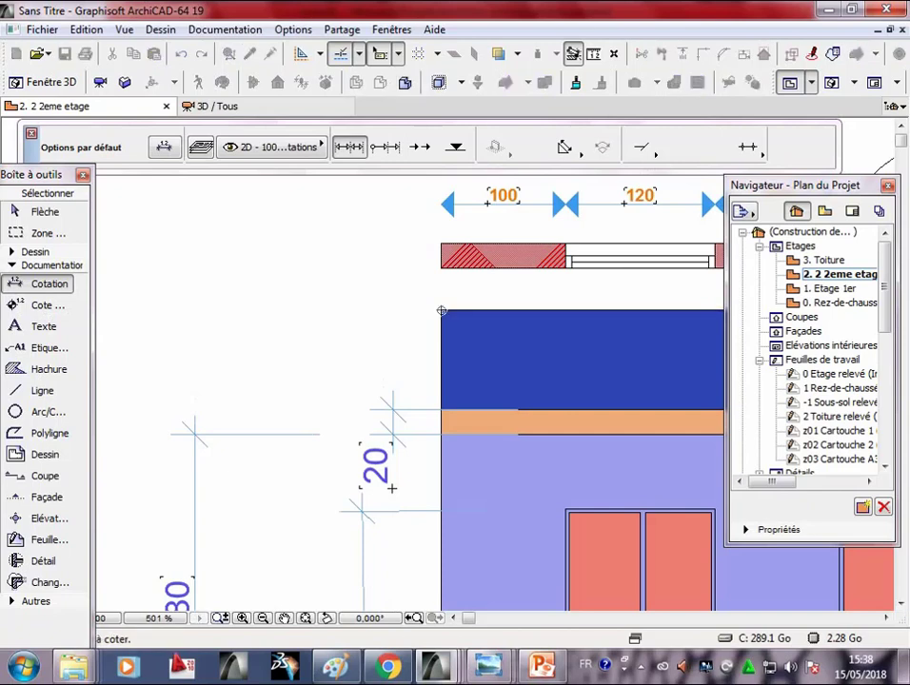
{"action": "double_click", "coordinate": [287, 359]}
{"action": "left_click", "coordinate": [274, 359]}
{"action": "scroll", "coordinate": [365, 244], "scroll_direction": "down", "scroll_amount": 2}
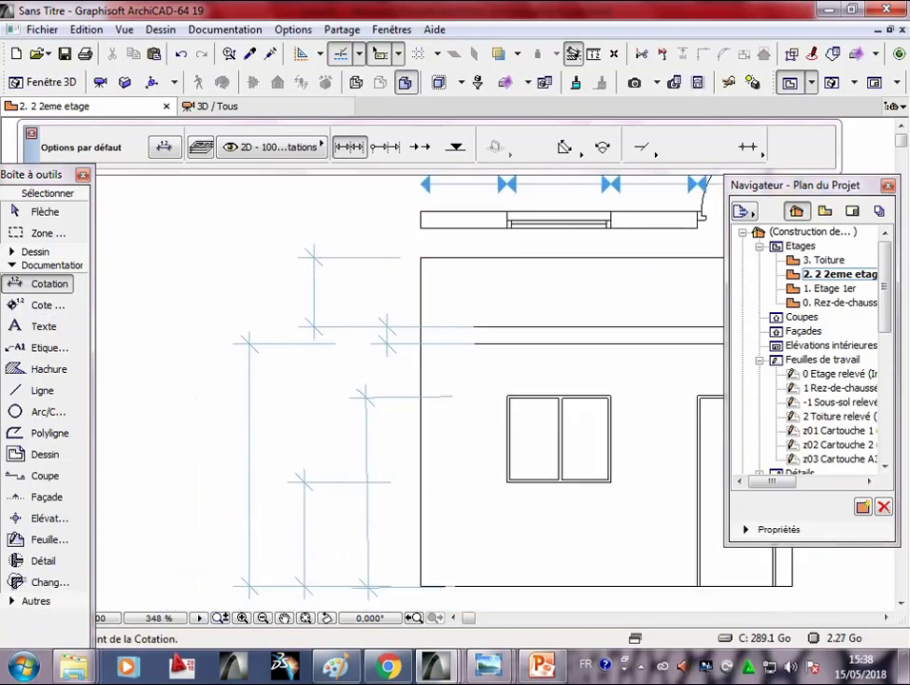
{"action": "scroll", "coordinate": [330, 314], "scroll_direction": "down", "scroll_amount": 2}
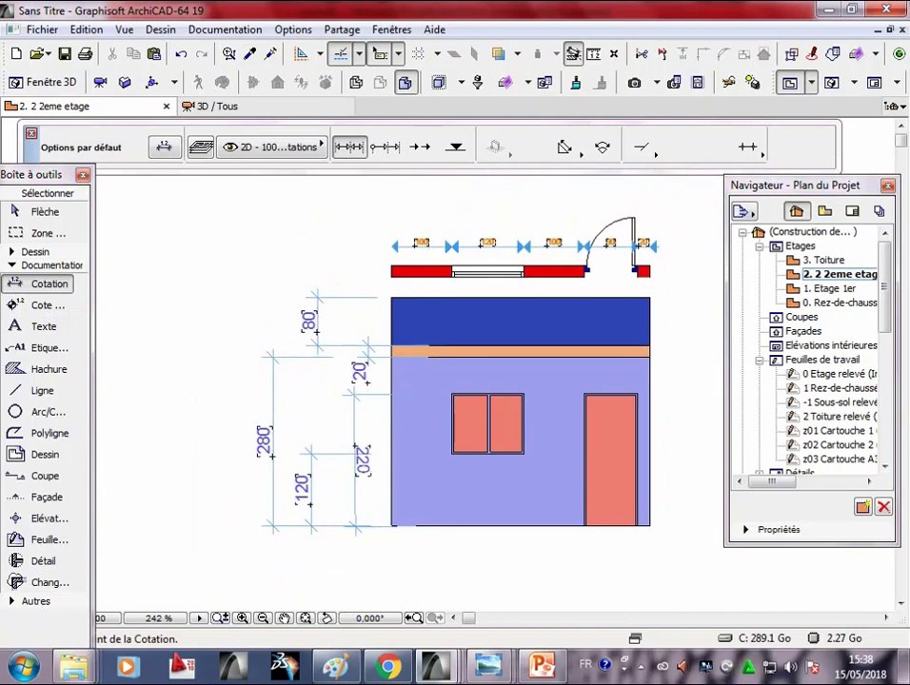
{"action": "scroll", "coordinate": [409, 381], "scroll_direction": "down", "scroll_amount": 1}
{"action": "key", "text": "Escape"}
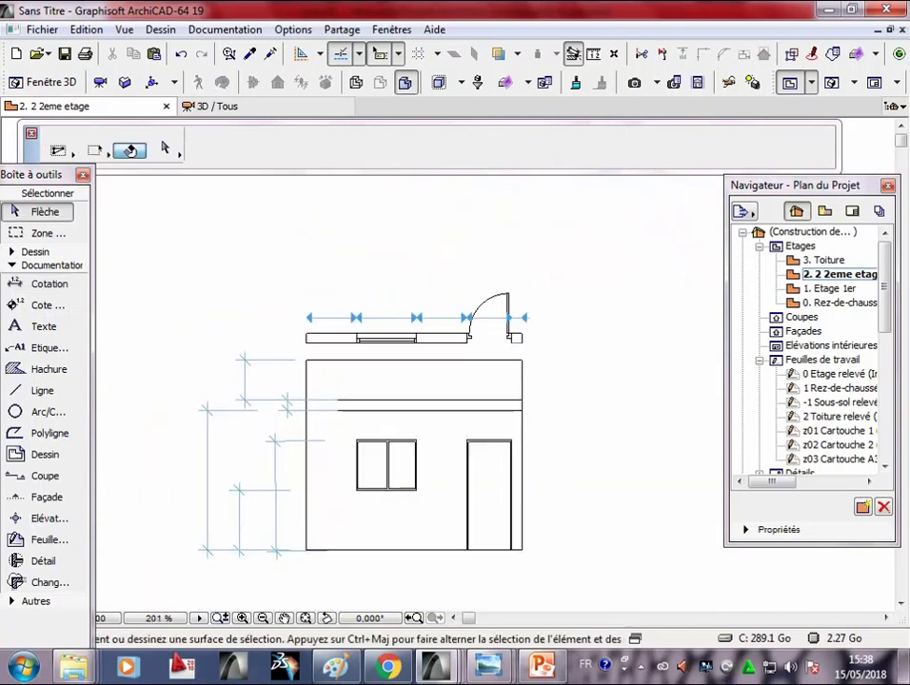
- With the Cotation tool active, use Edition > Sélectionner toutes les Cotations to select all six dimensions
{"action": "left_click", "coordinate": [276, 467]}
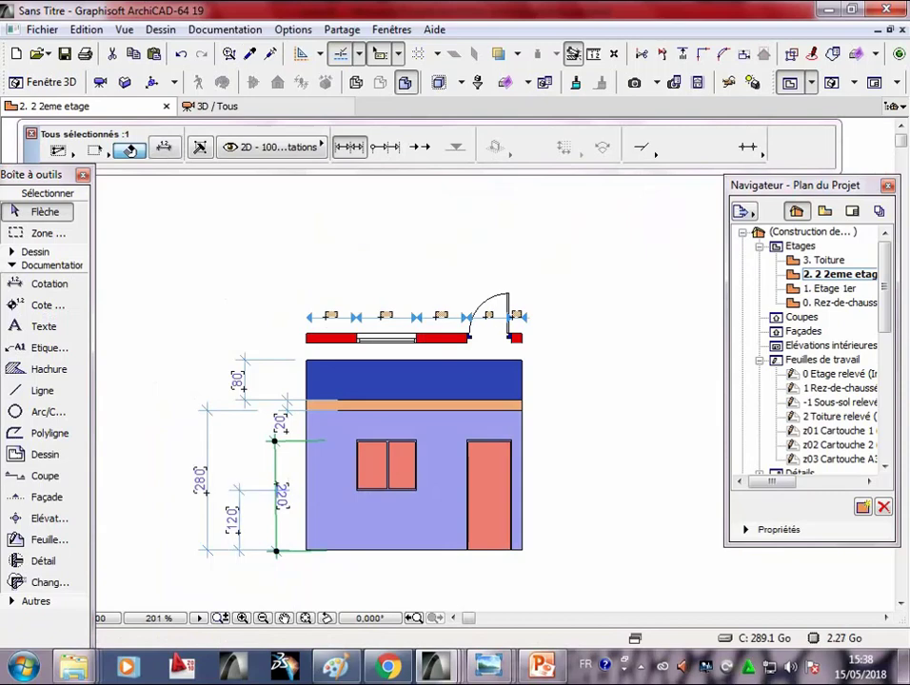
{"action": "key", "text": "Left"}
{"action": "key", "text": "Left"}
{"action": "key", "text": "Left"}
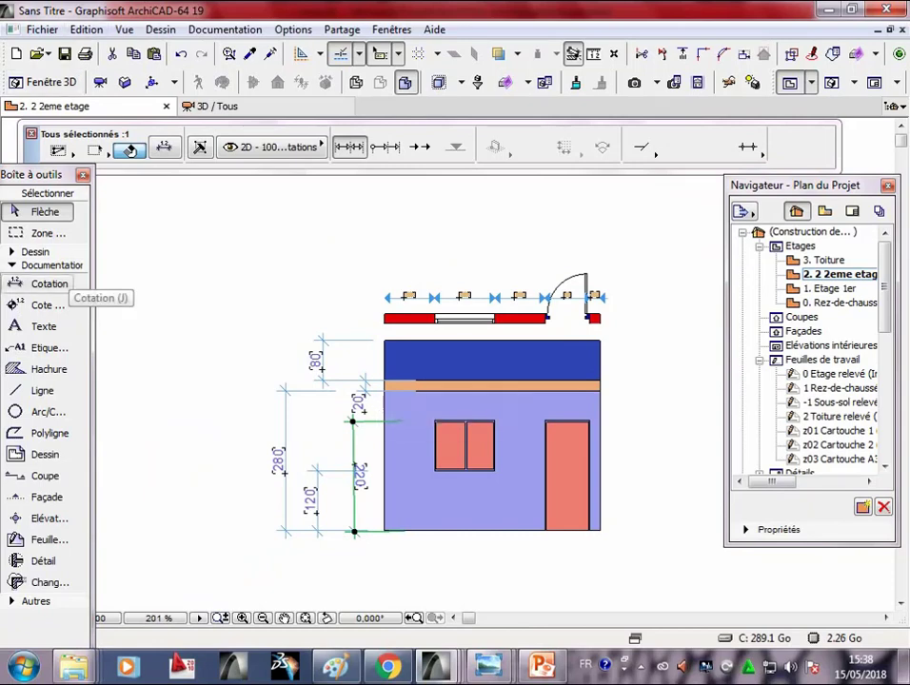
{"action": "left_click", "coordinate": [47, 283]}
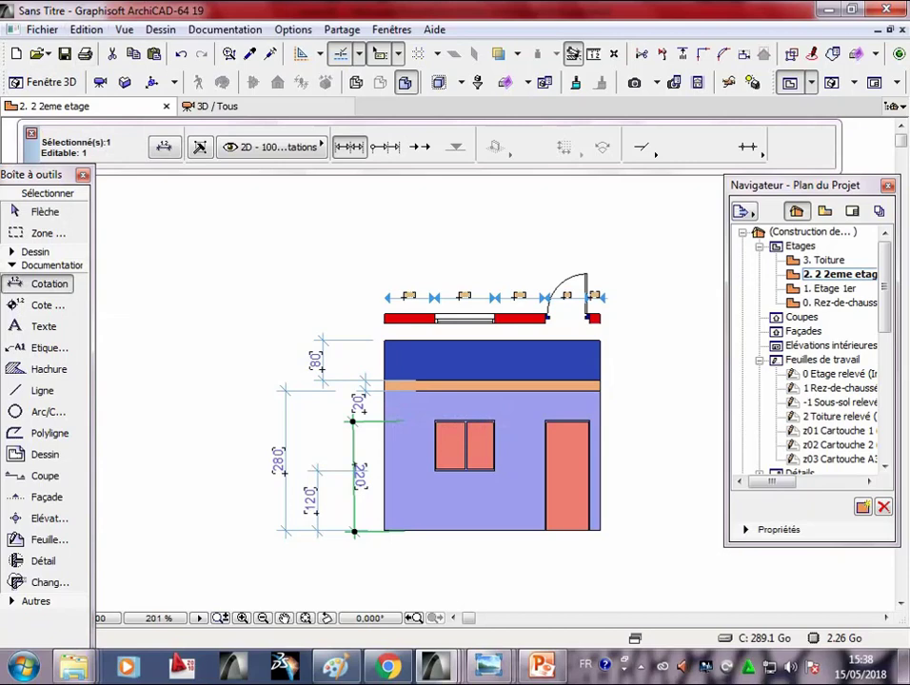
{"action": "left_click", "coordinate": [86, 29]}
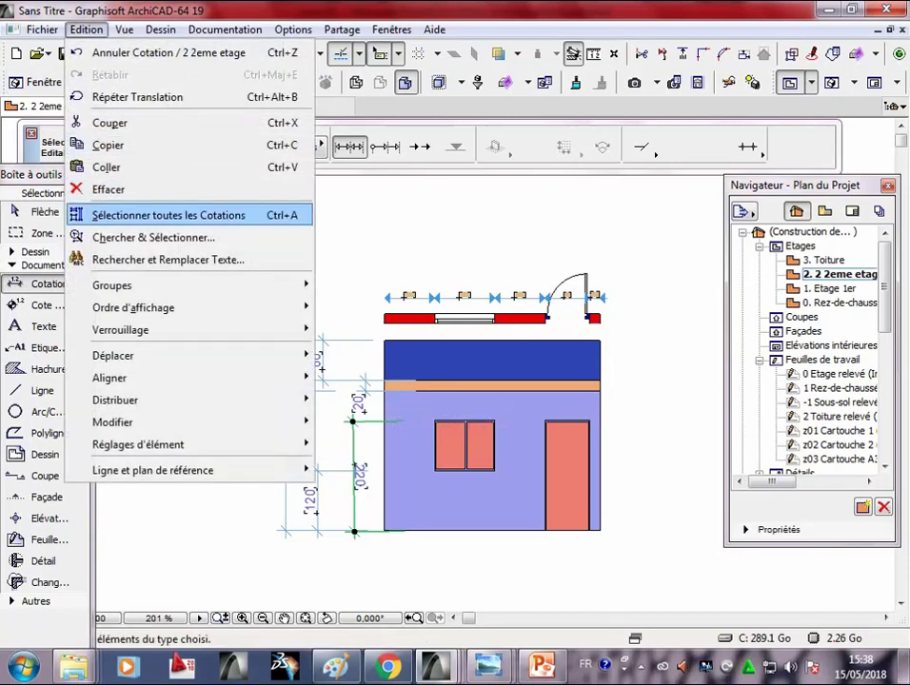
{"action": "left_click", "coordinate": [143, 211]}
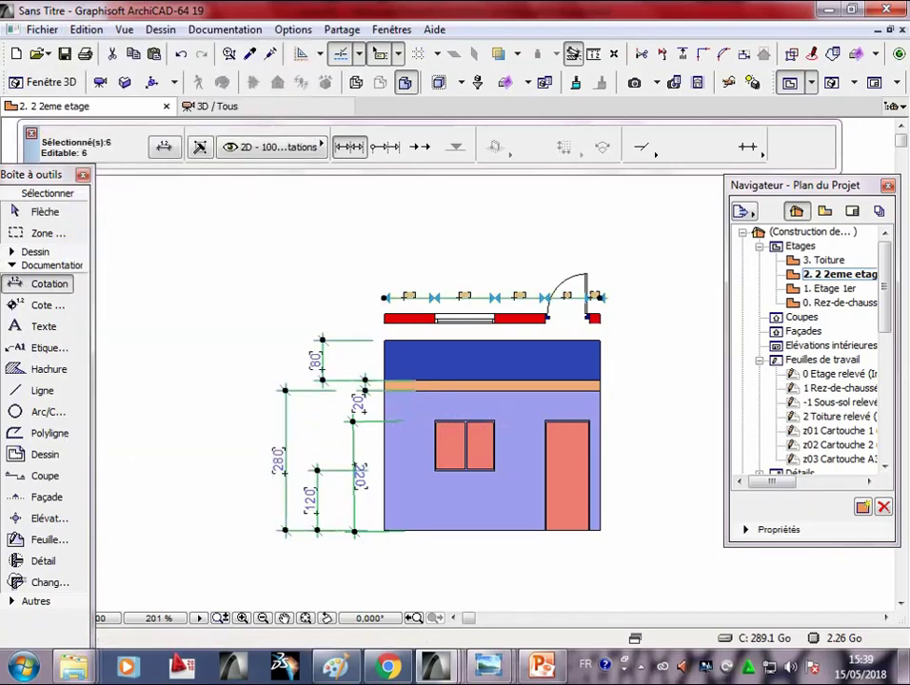
- Give the selected dimensions the first extension-line style and bold 1,50 mm text
{"action": "right_click", "coordinate": [285, 404]}
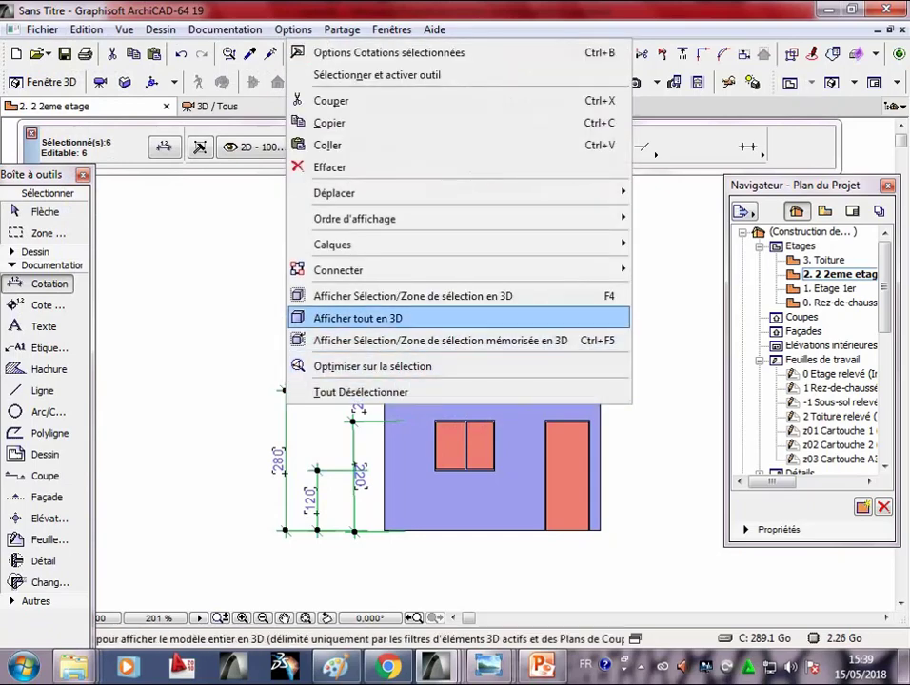
{"action": "left_click", "coordinate": [390, 52]}
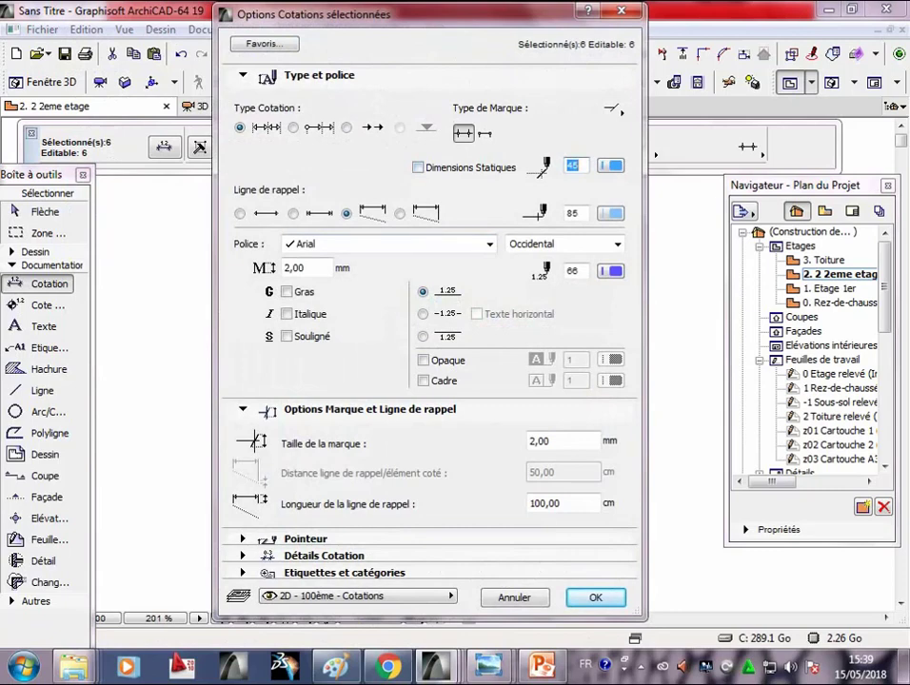
{"action": "left_click", "coordinate": [239, 213]}
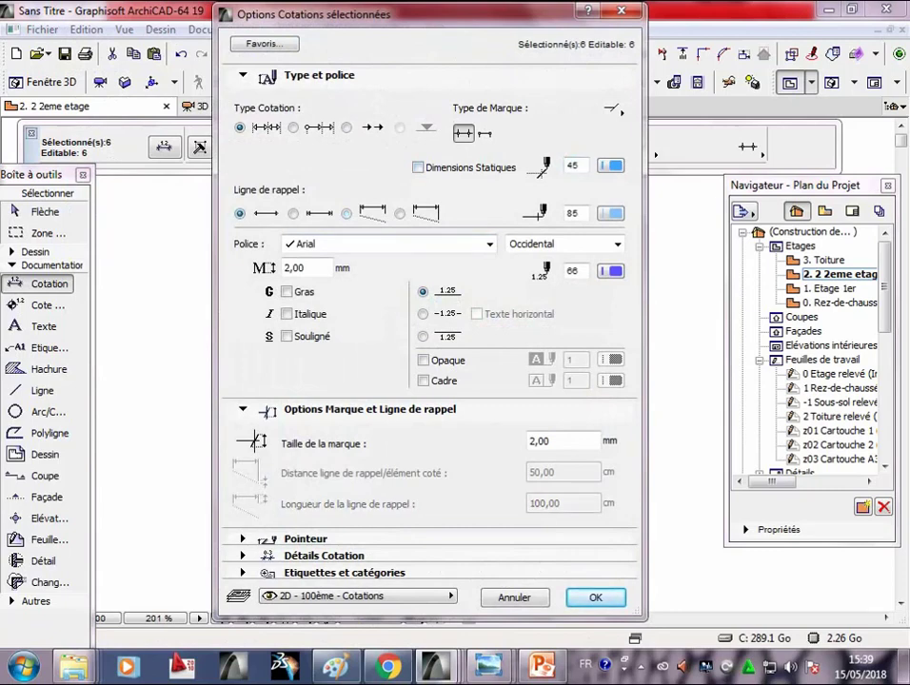
{"action": "key", "text": "Tab"}
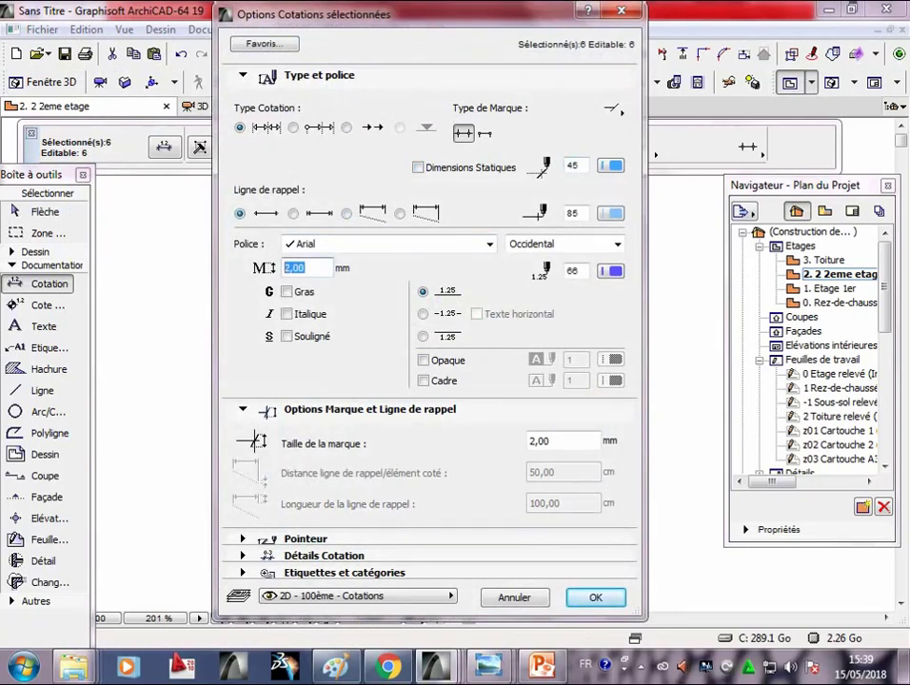
{"action": "type", "text": "1,5"}
{"action": "type", "text": "0"}
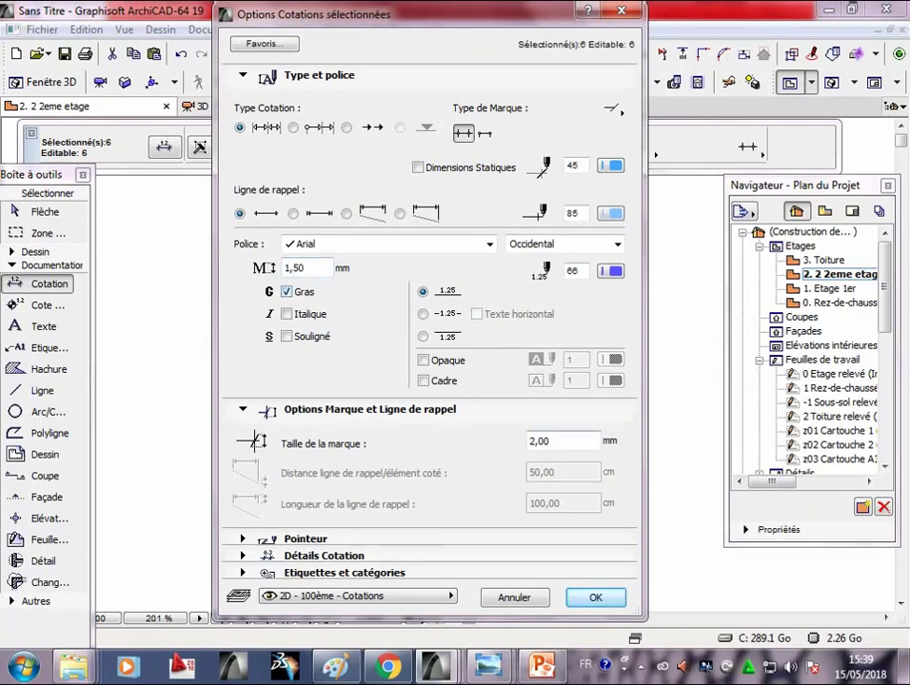
{"action": "key", "text": "Return"}
- Deselect the dimensions and switch to PowerPoint's reference slide 12
{"action": "key", "text": "Escape"}
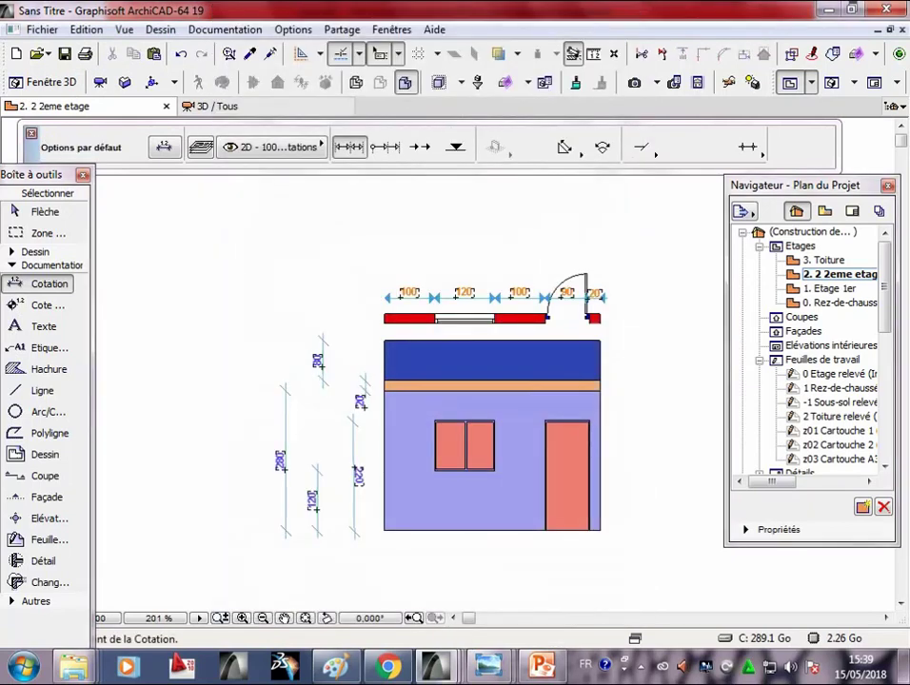
{"action": "scroll", "coordinate": [112, 587], "scroll_direction": "up", "scroll_amount": 1}
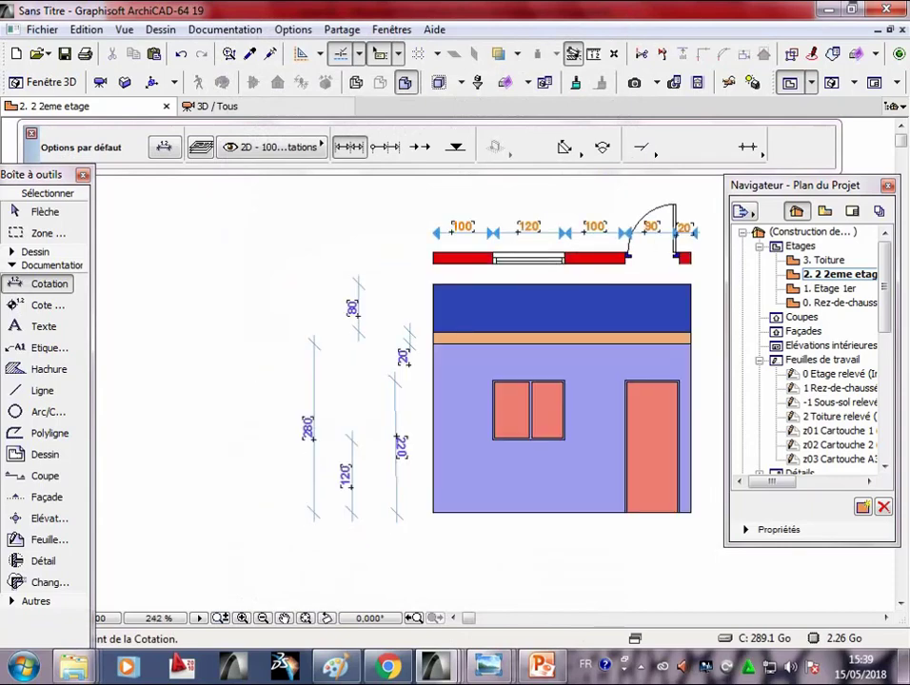
{"action": "scroll", "coordinate": [514, 381], "scroll_direction": "down", "scroll_amount": 1}
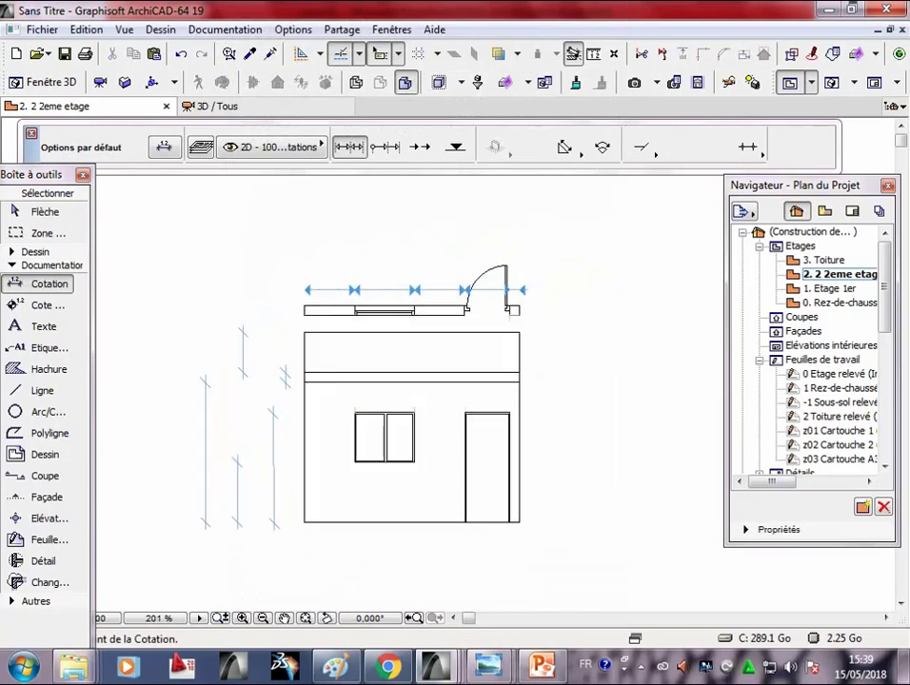
{"action": "key", "text": "alt+Tab"}
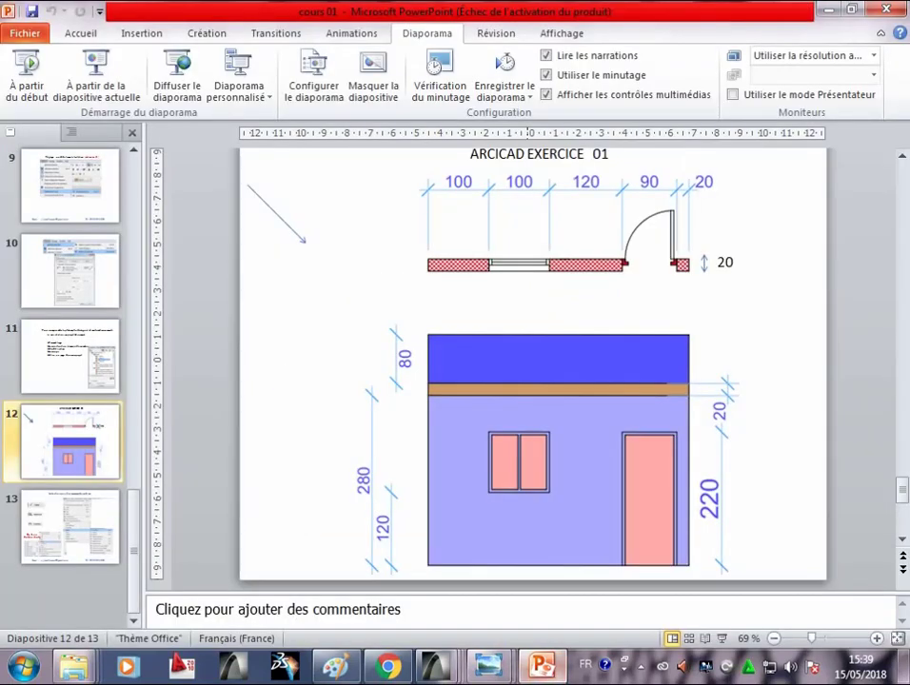
- View PowerPoint slide 13 on the Ligne, Hachure and Cotation commands, then return to ArchiCAD
{"action": "scroll", "coordinate": [533, 362], "scroll_direction": "down", "scroll_amount": 1}
{"action": "scroll", "coordinate": [532, 362], "scroll_direction": "down", "scroll_amount": 1}
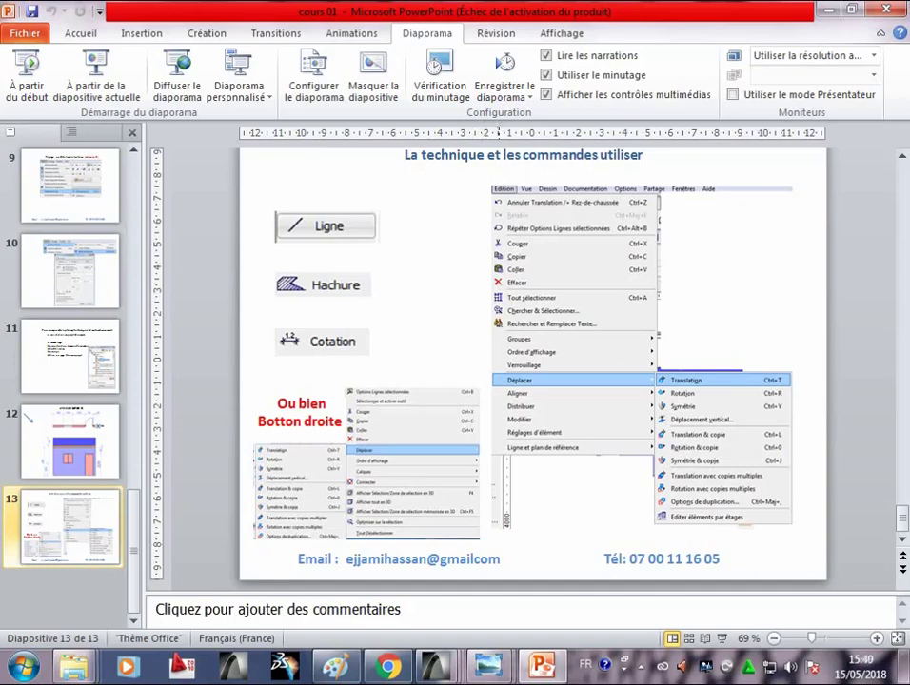
{"action": "mouse_move", "coordinate": [434, 666]}
{"action": "left_click", "coordinate": [525, 576]}
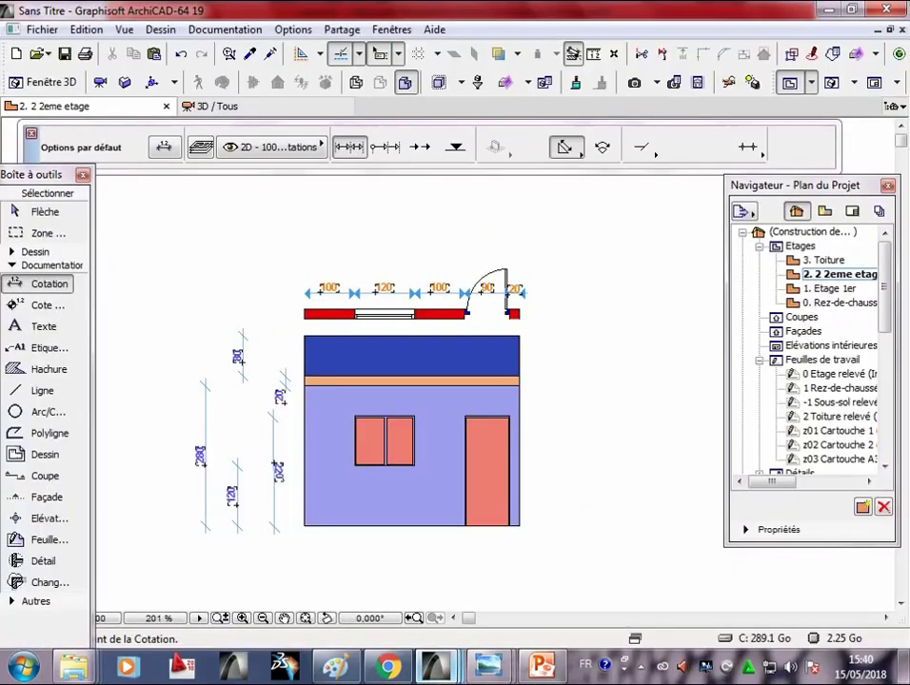